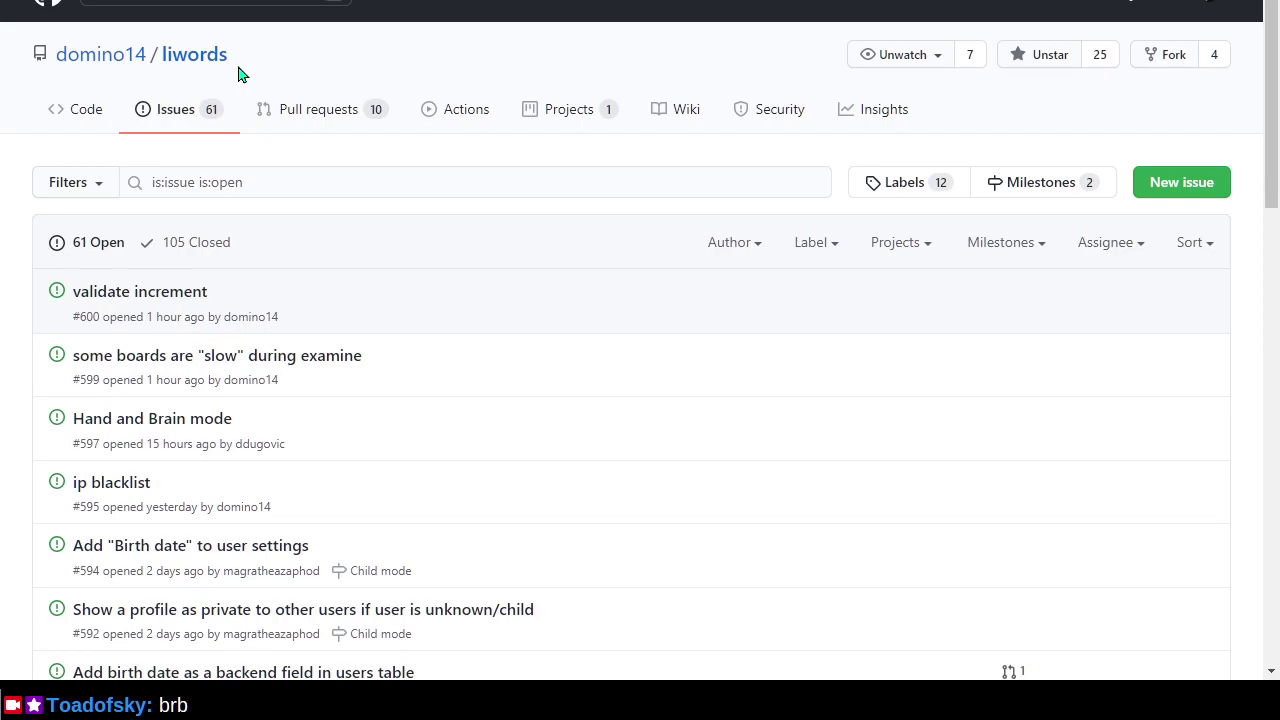
# Bring the Docker Desktop tutorial window, with docker-tutorial running on port 80, to the front.
pyautogui.hotkey('alt', 'Tab')
pyautogui.press('Tab')
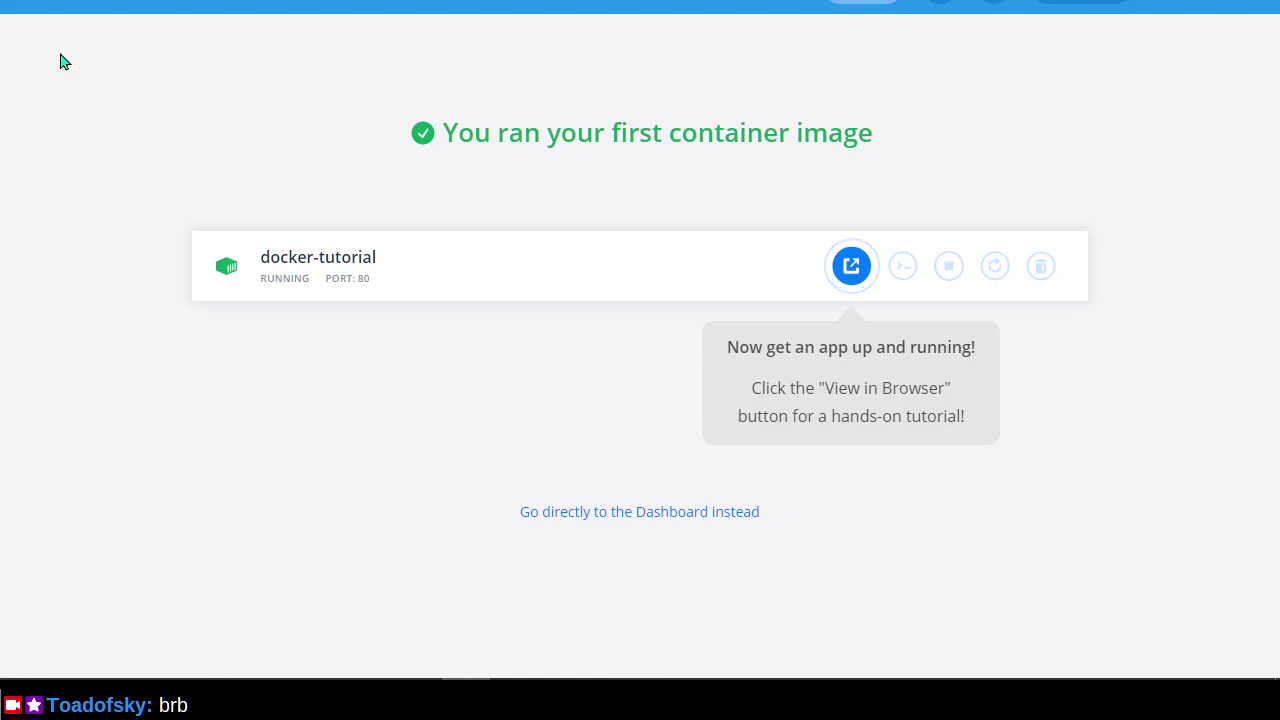
# Open Docker's web sign-in, enter the Docker ID, move to the password field, then switch to OBS.
pyautogui.click(848, 2)
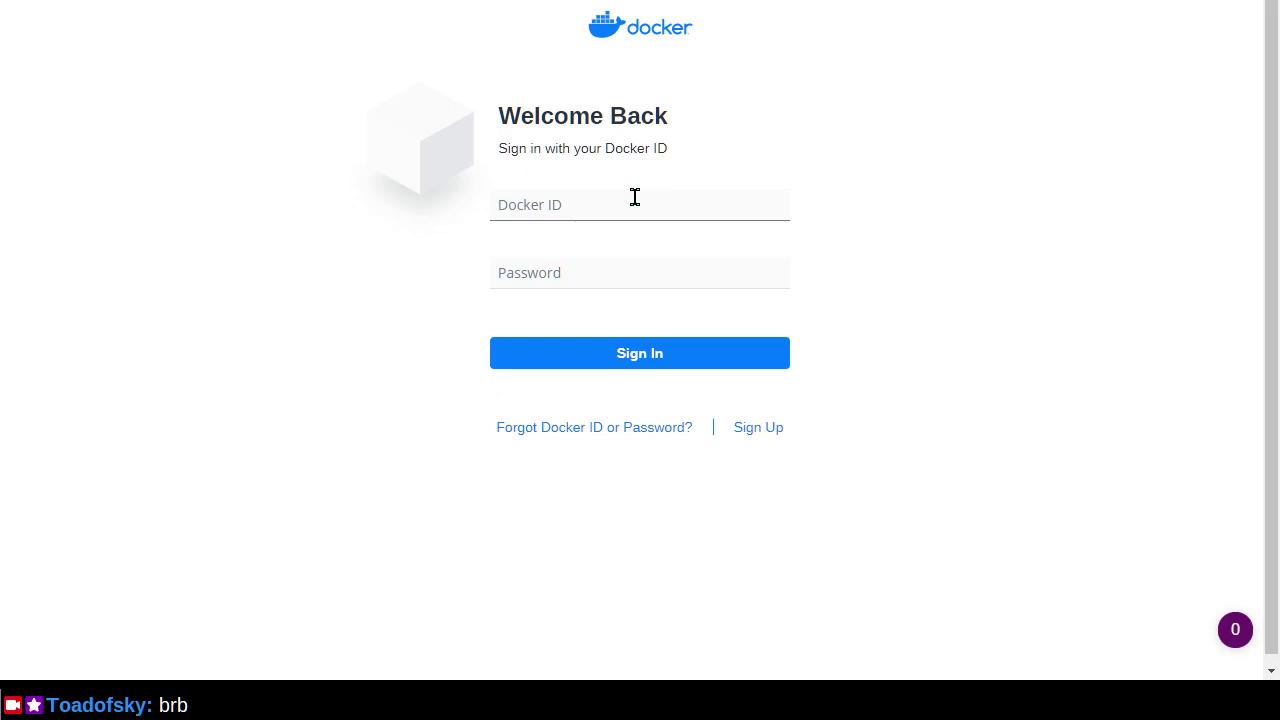
pyautogui.press('Tab')
pyautogui.hotkey('alt', 'Tab')
pyautogui.hotkey('alt', 'Tab')
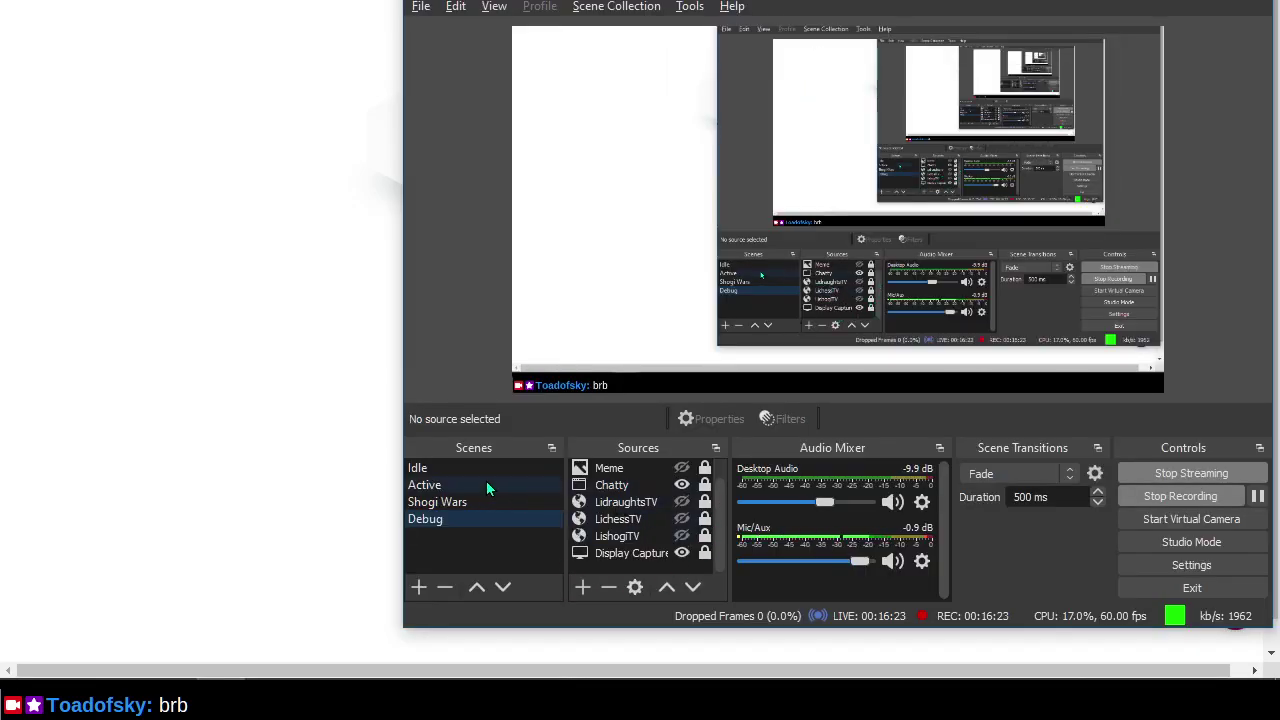
# Switch from OBS Studio back toward the Docker sign-in page.
pyautogui.hotkey('alt', 'Tab')
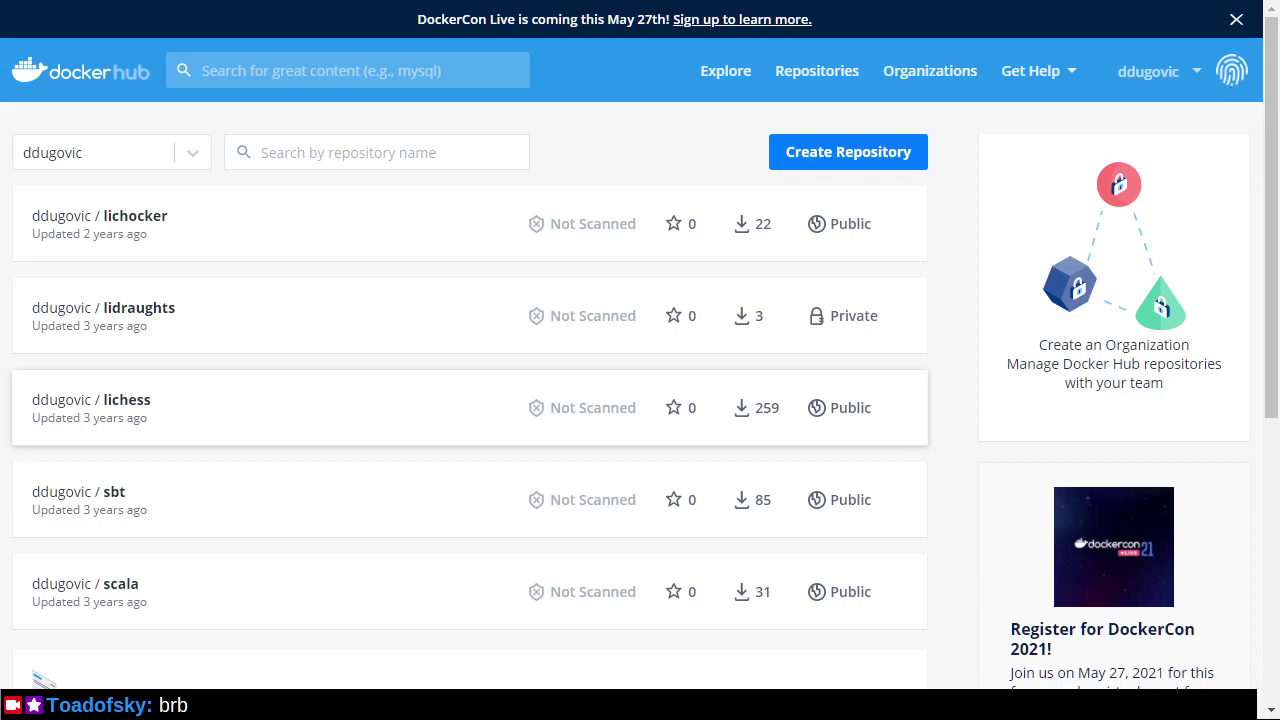
# Check OBS, scroll the Docker Hub repository list, then return to the Docker tutorial window.
pyautogui.hotkey('alt', 'Tab')
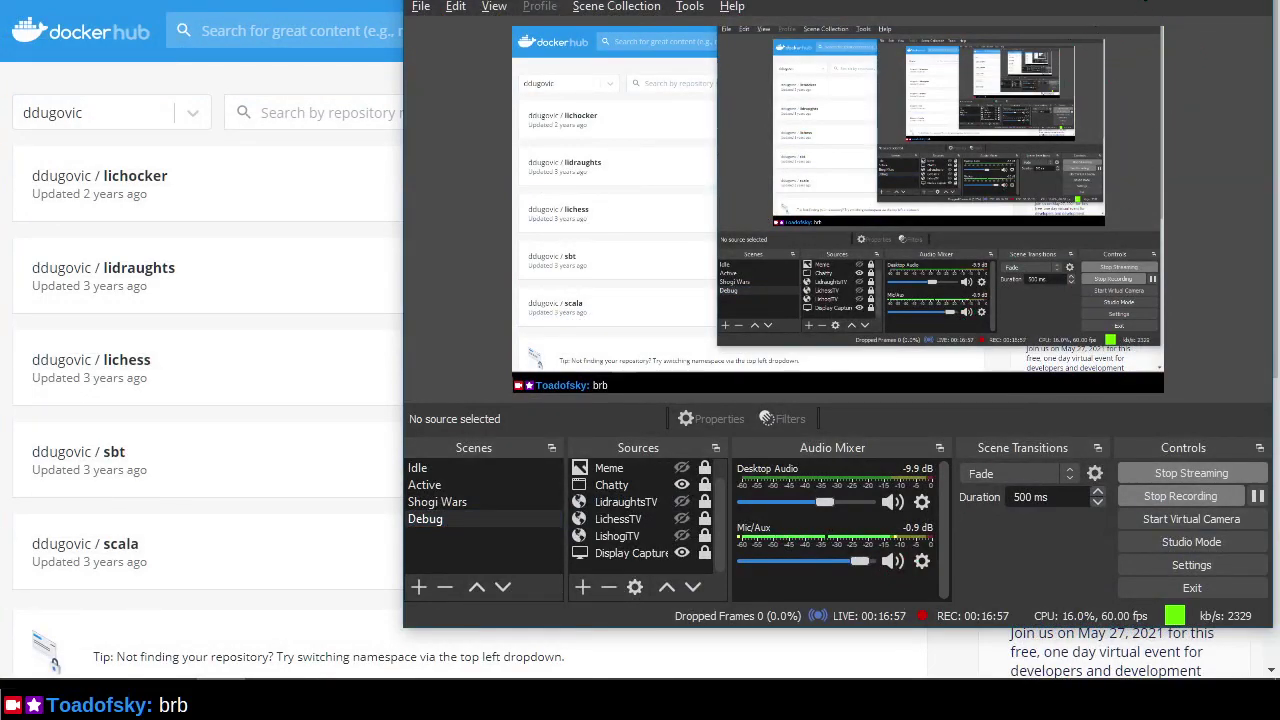
pyautogui.hotkey('alt', 'Tab')
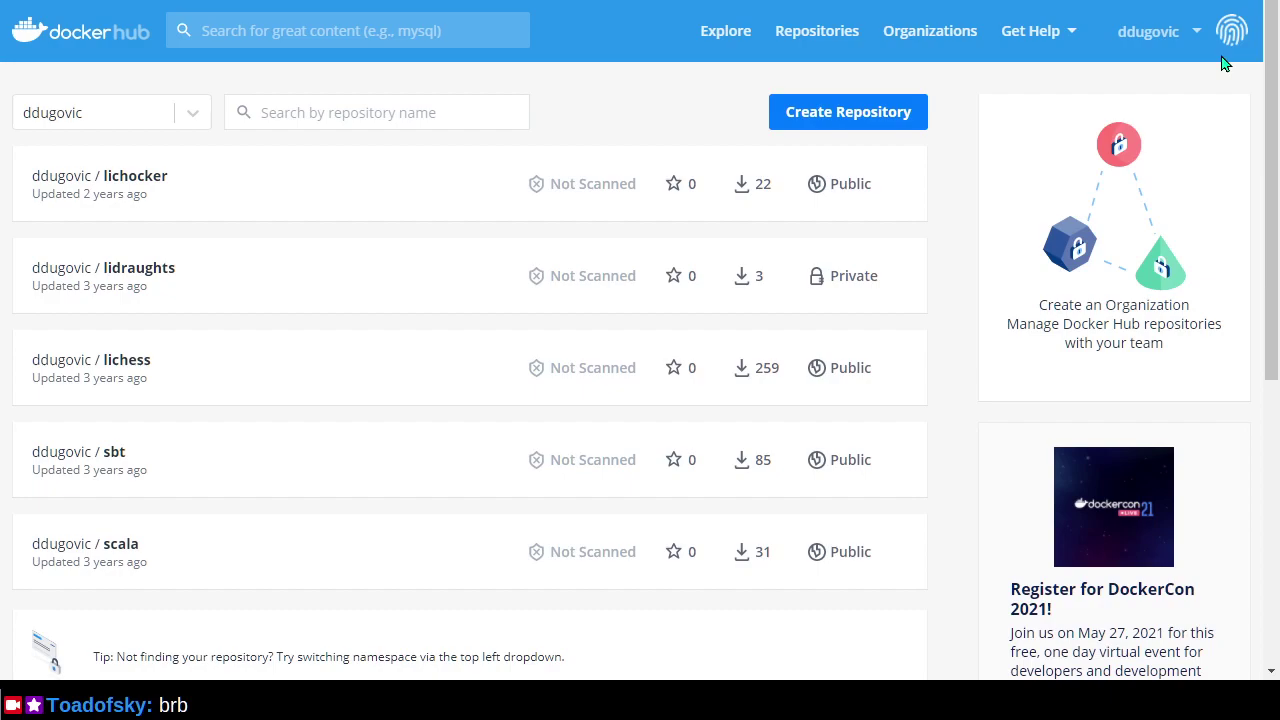
pyautogui.scroll(-1, 1248, 20)
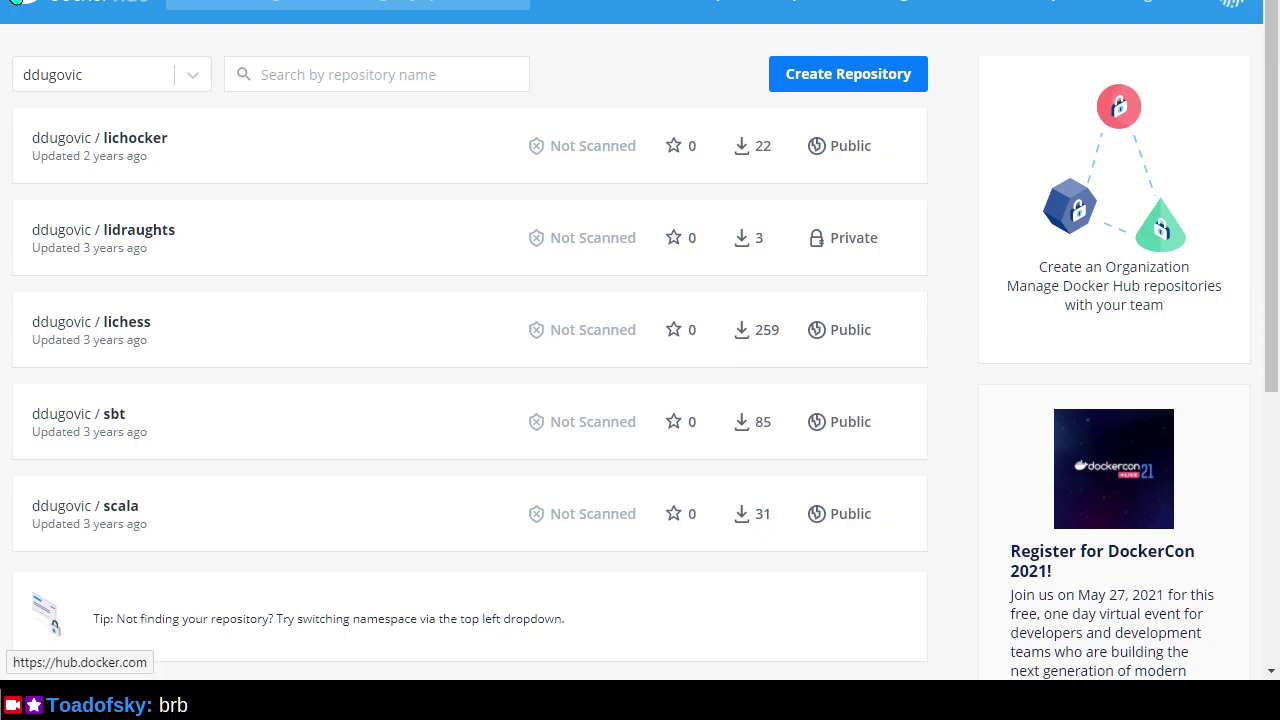
pyautogui.hotkey('alt', 'Tab')
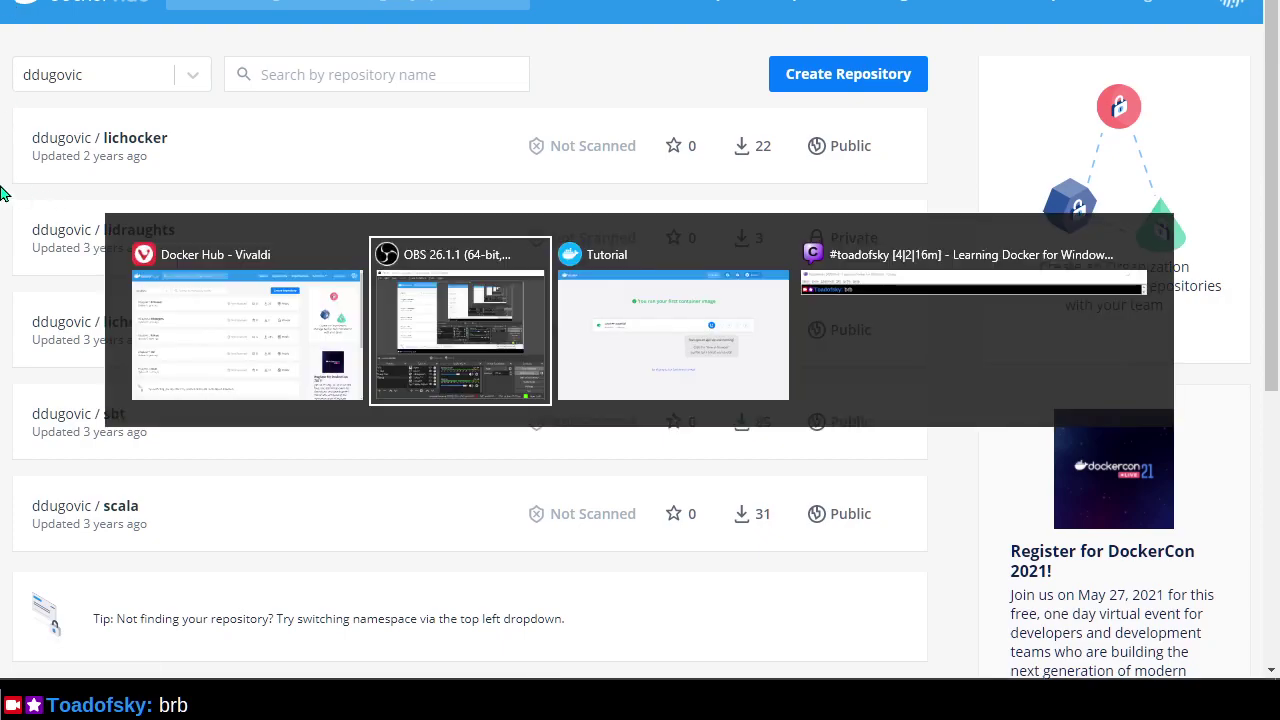
pyautogui.hotkey('alt', 'Tab')
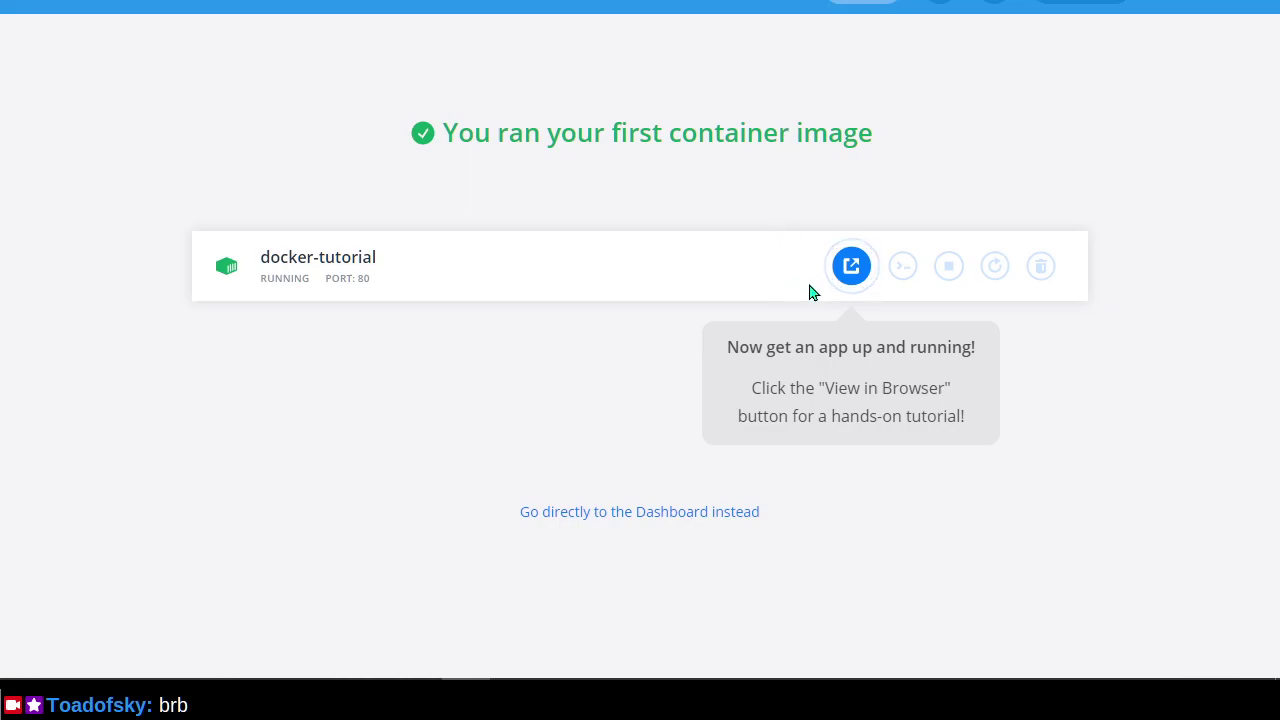
# Open the tutorial's Getting Started page, check the Docker Desktop container list from the tray, and return.
pyautogui.click(851, 266)
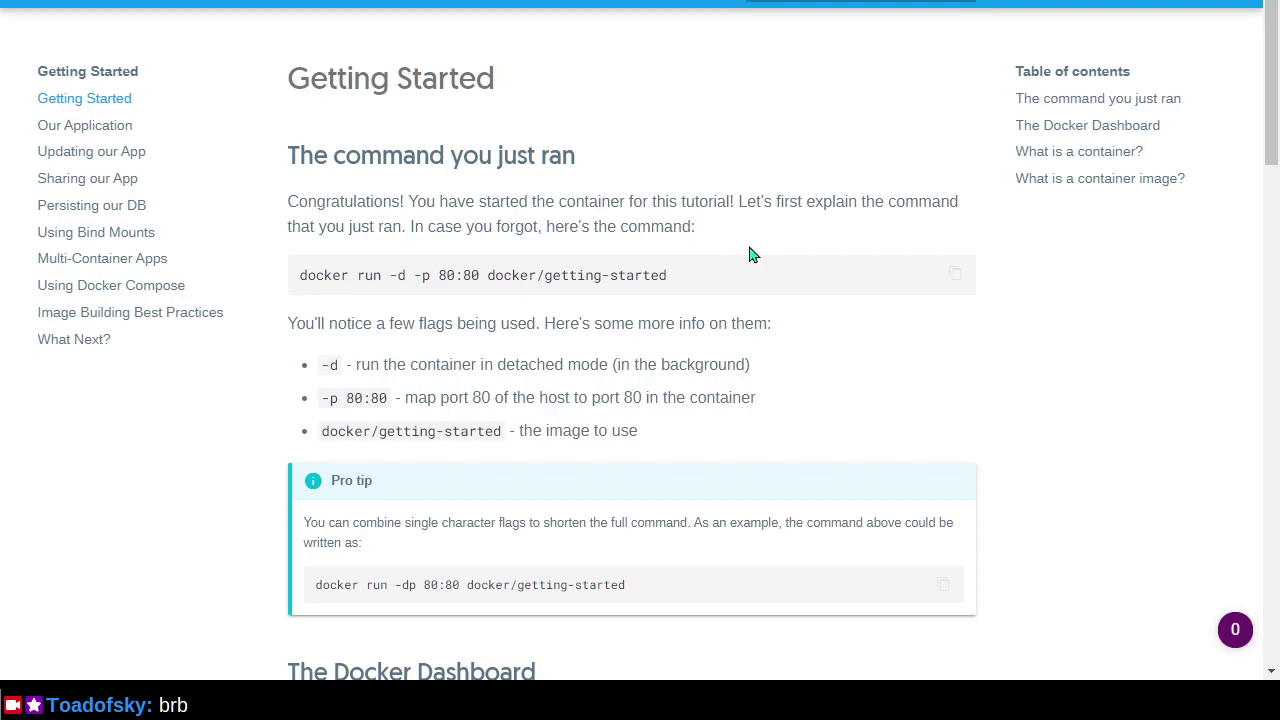
pyautogui.hotkey('alt', 'Tab')
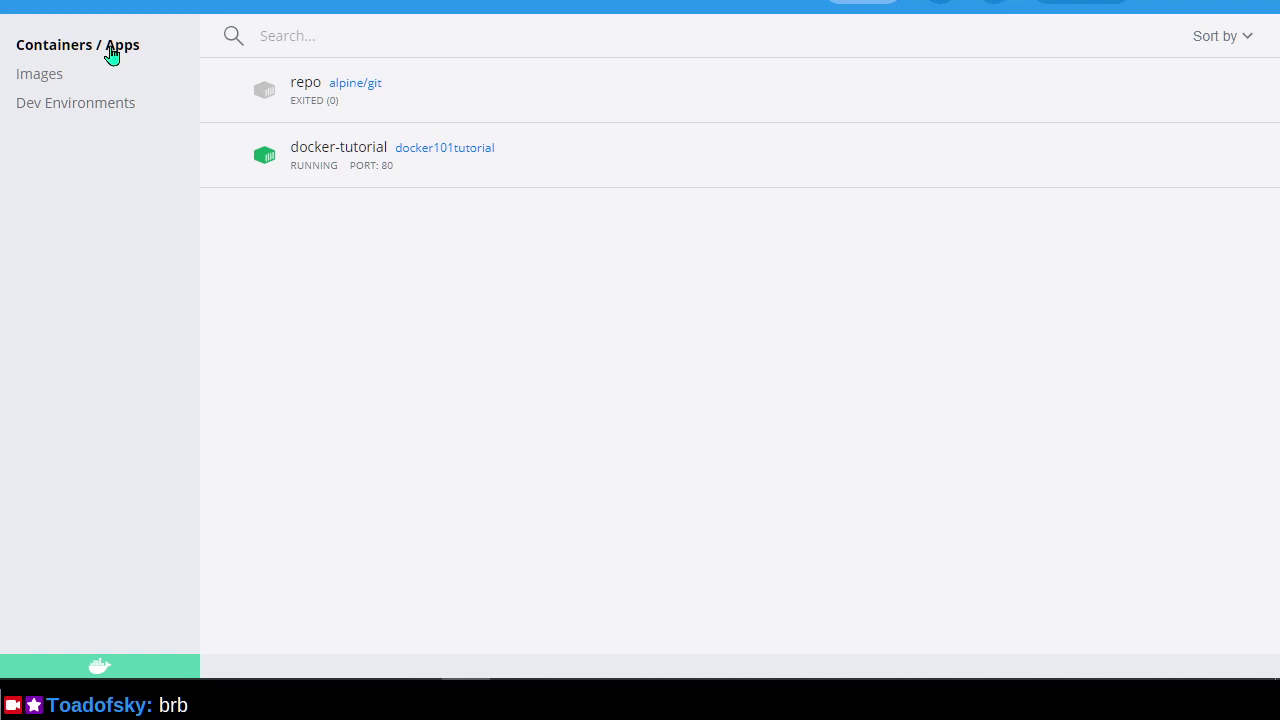
pyautogui.press('super')
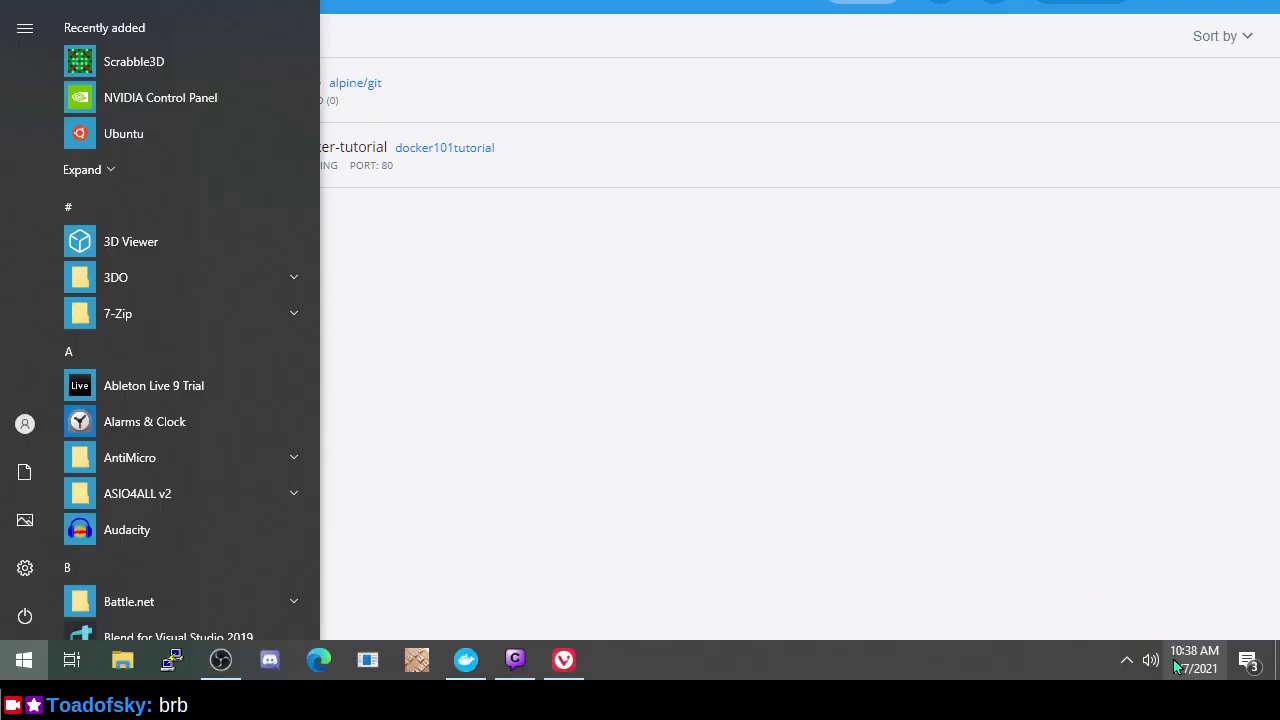
pyautogui.click(1126, 660)
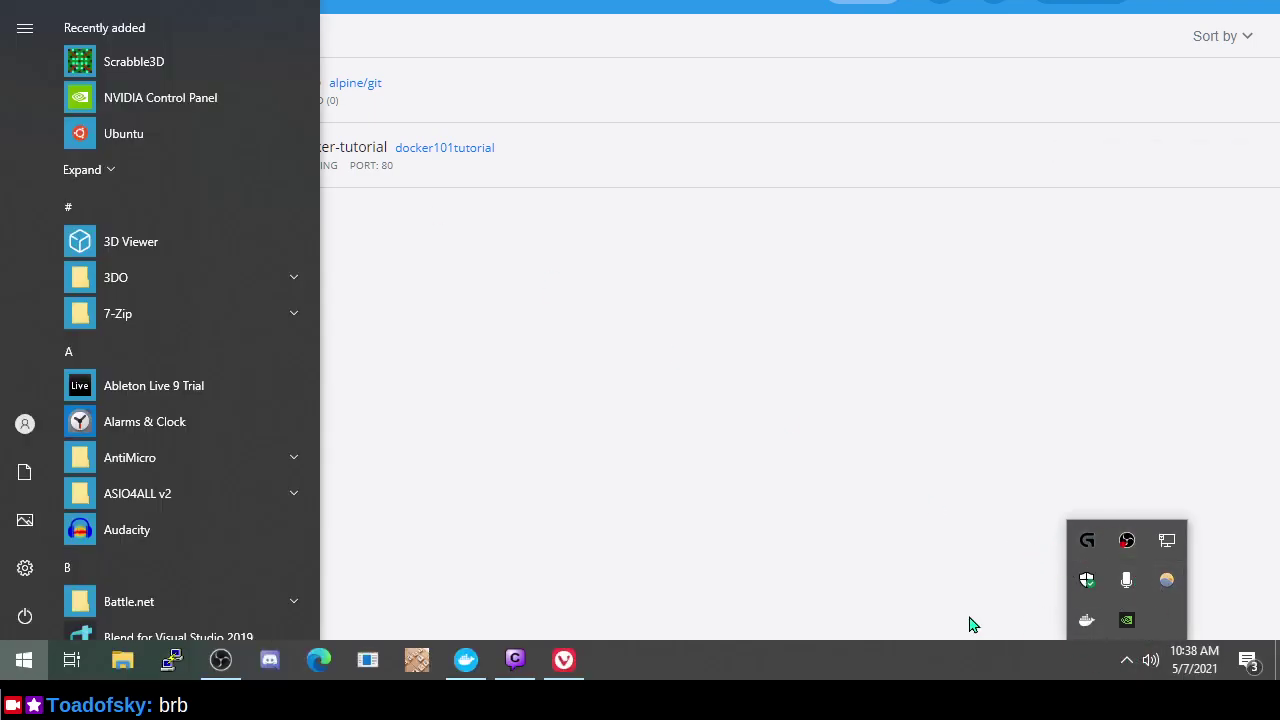
pyautogui.click(1083, 626)
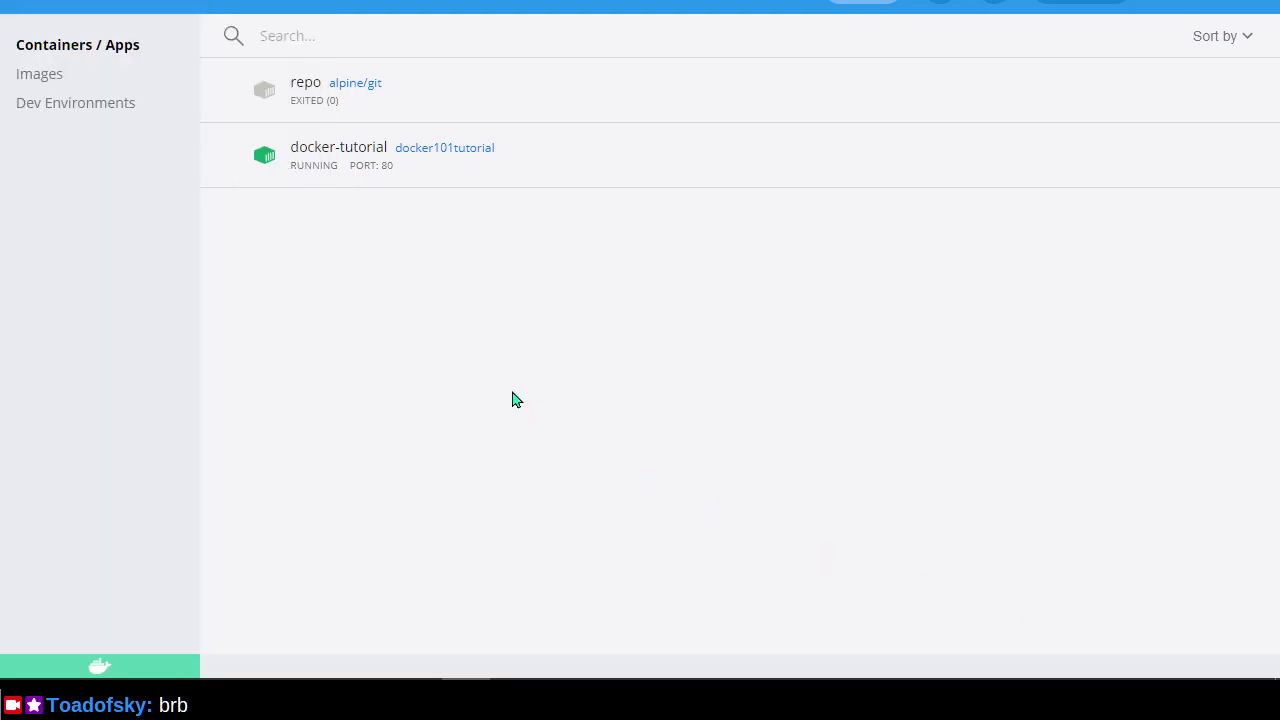
pyautogui.hotkey('alt', 'Tab')
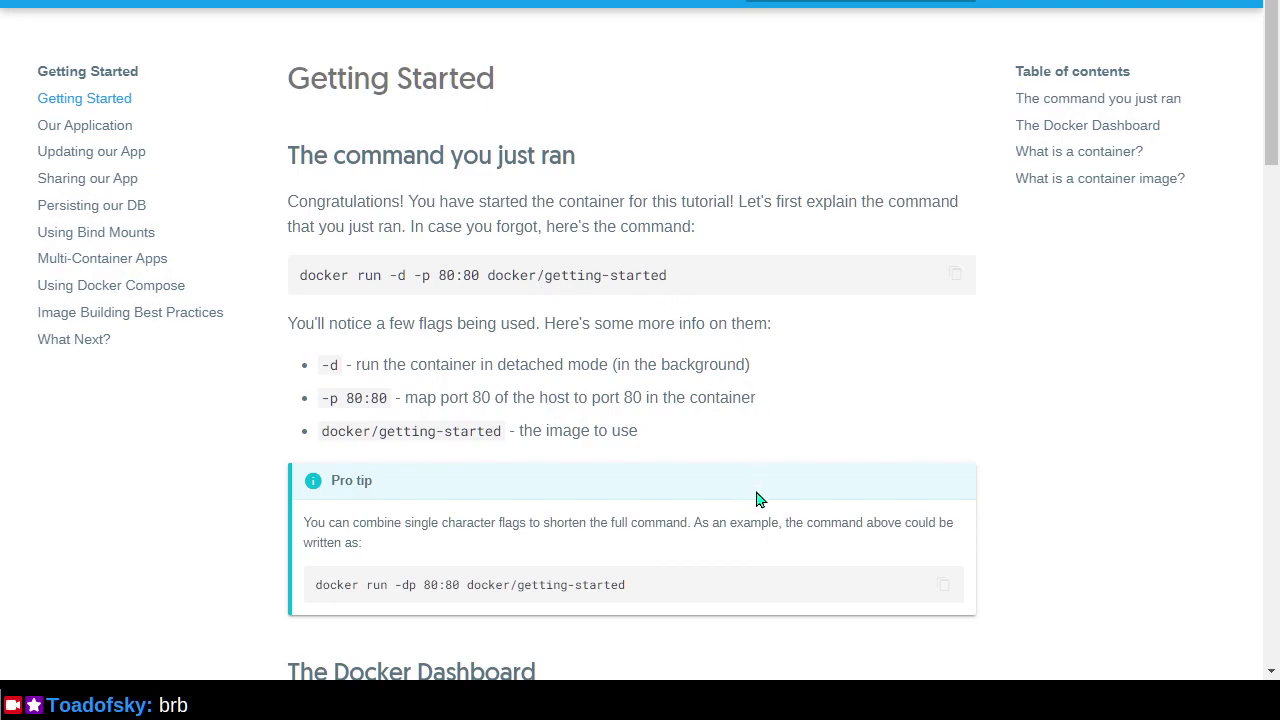
# Scroll the Getting Started page down to The Docker Dashboard section on logs, shell and lifecycle.
pyautogui.scroll(-1, 745, 505)
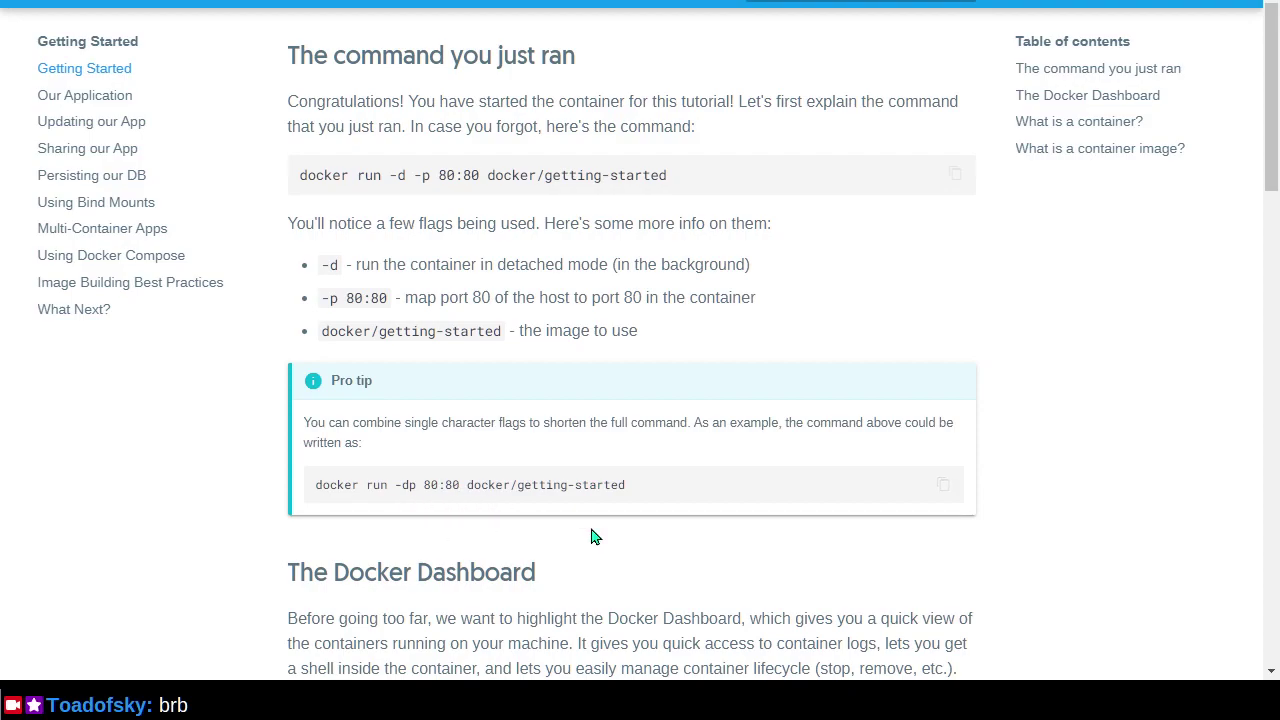
pyautogui.scroll(-3, 591, 530)
pyautogui.scroll(-3, 606, 394)
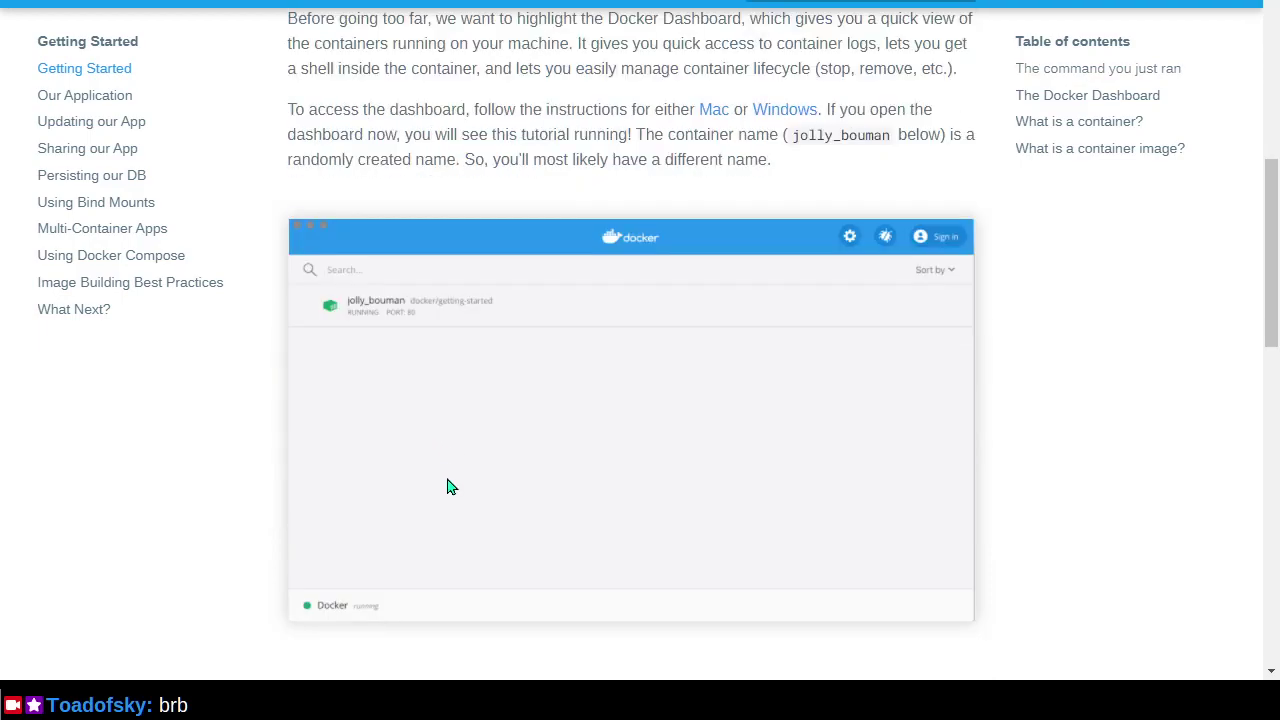
pyautogui.scroll(1, 449, 487)
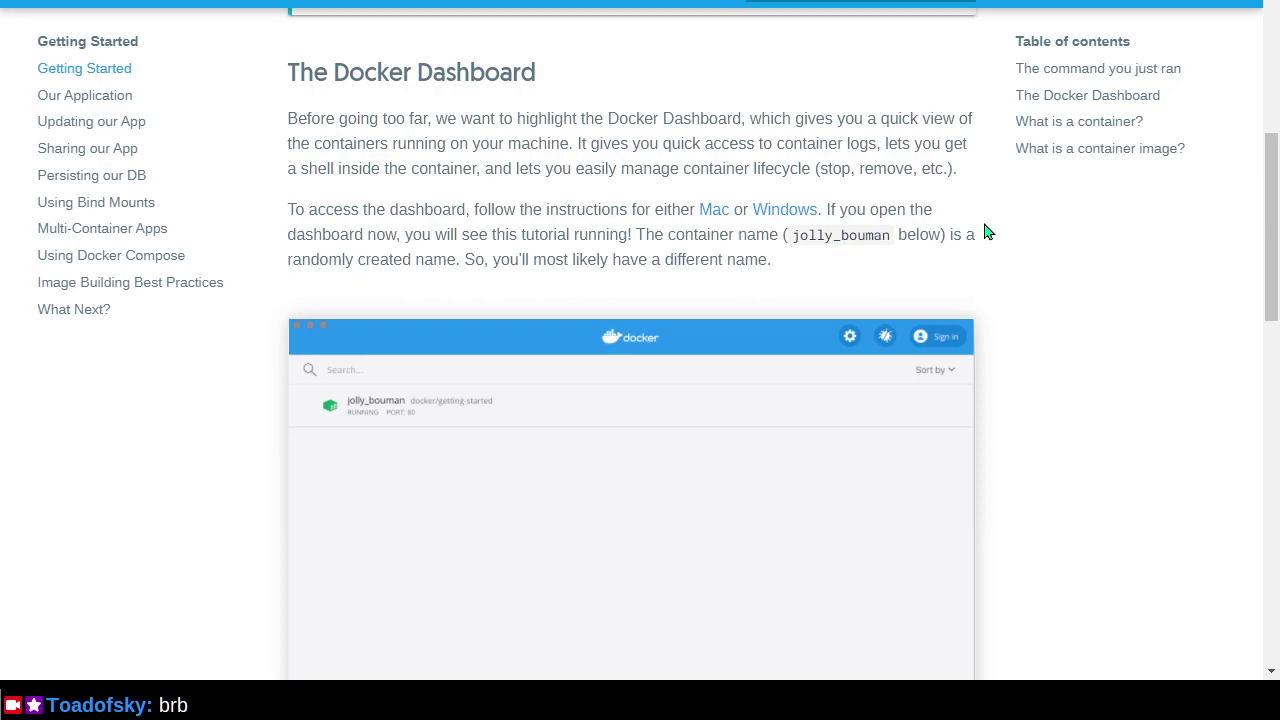
pyautogui.hotkey('alt', 'Tab')
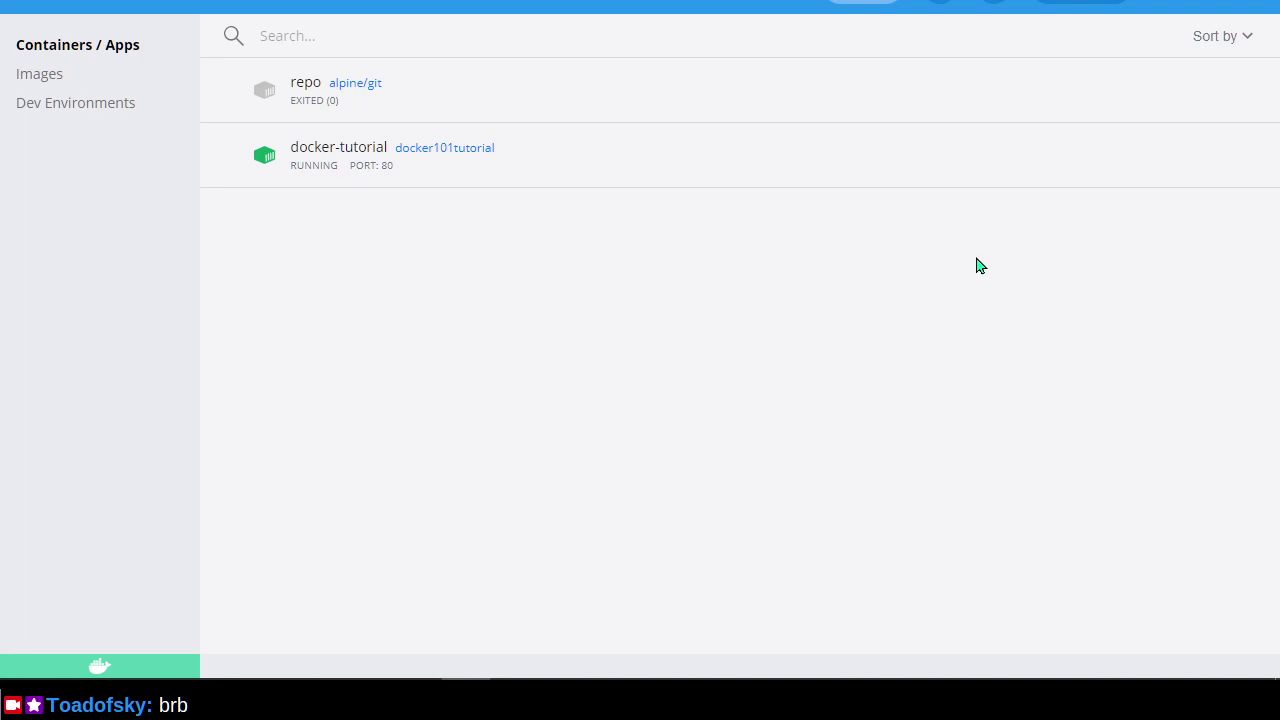
pyautogui.hotkey('alt', 'Tab')
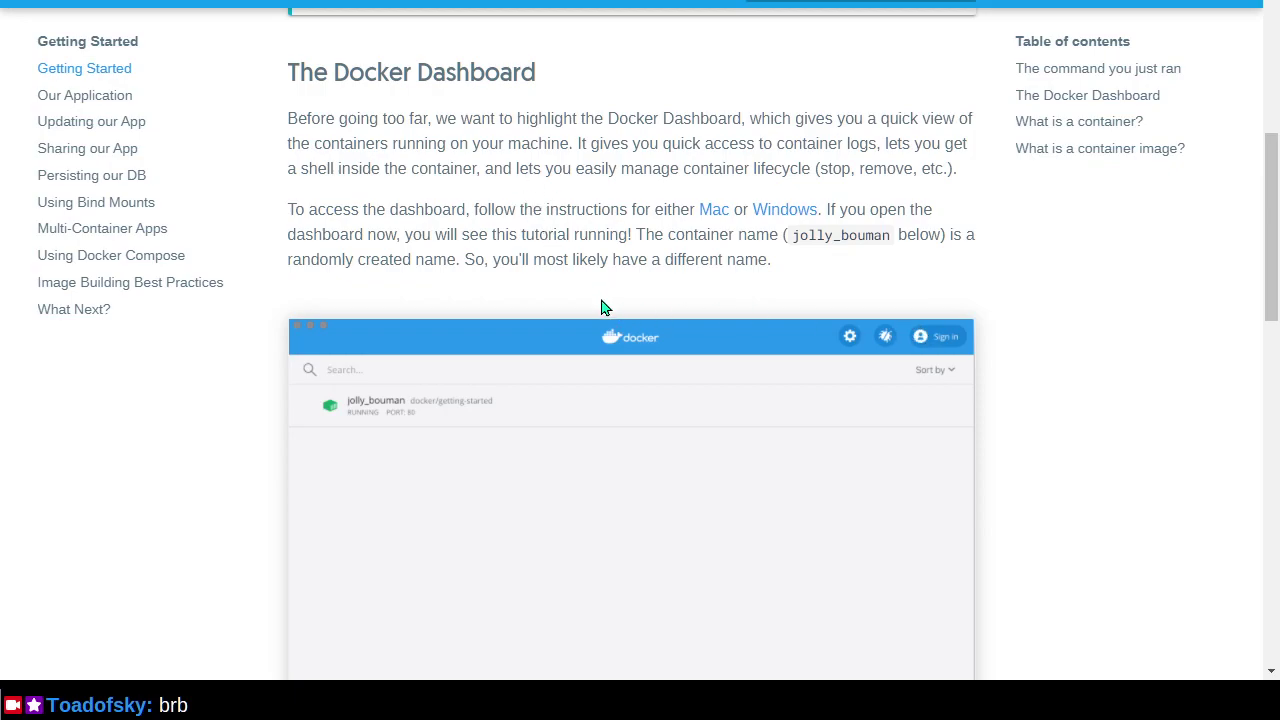
pyautogui.hotkey('alt', 'Tab')
pyautogui.hotkey('alt', 'Tab')
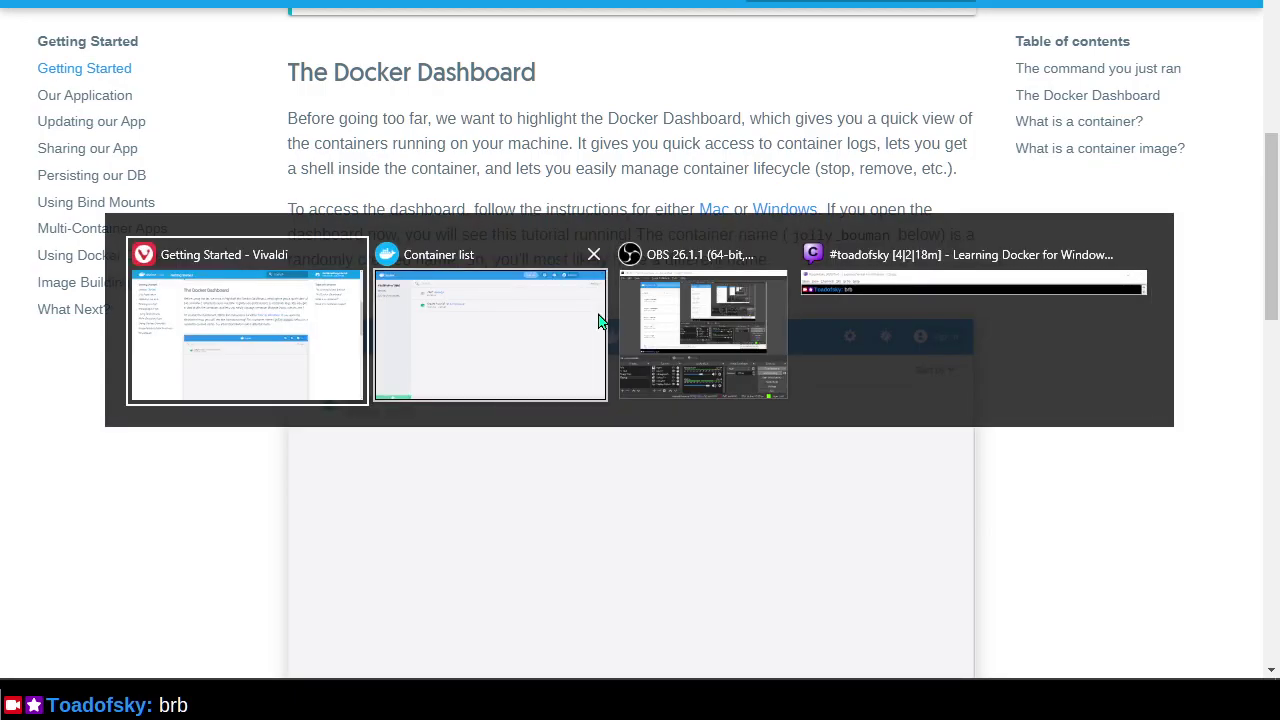
pyautogui.click(598, 319)
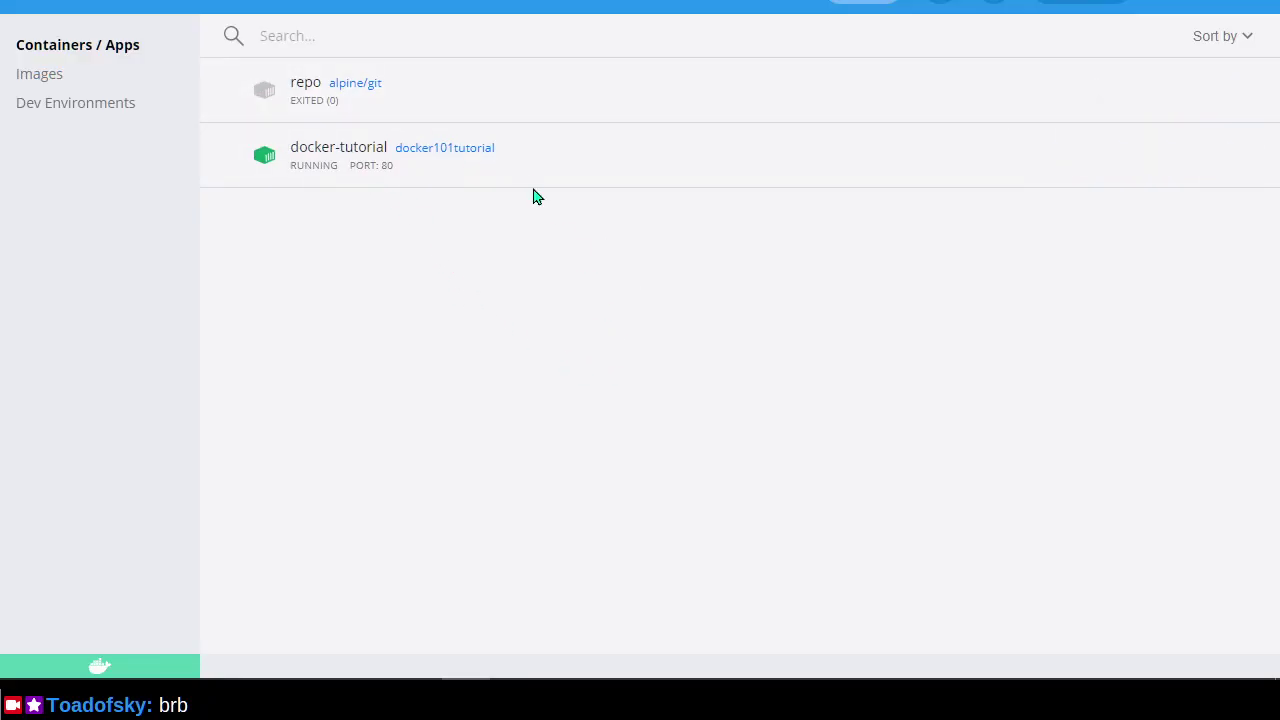
pyautogui.moveTo(535, 169)
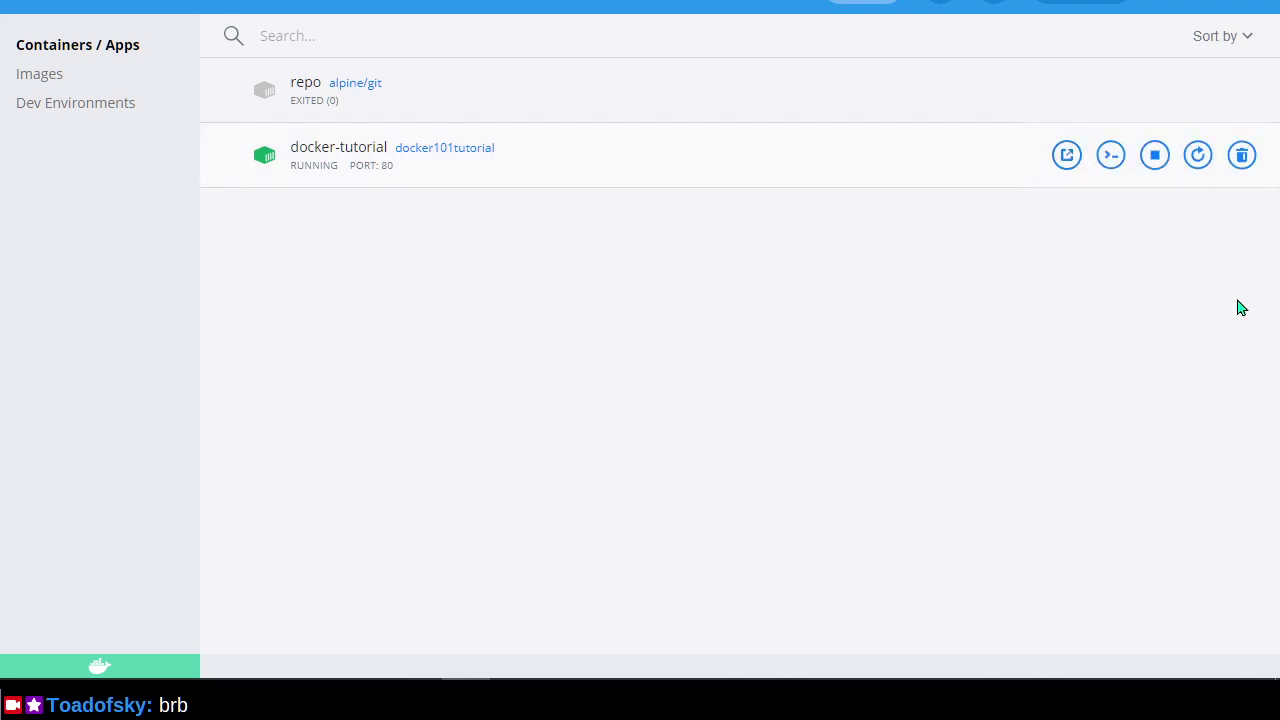
pyautogui.hotkey('alt', 'Tab')
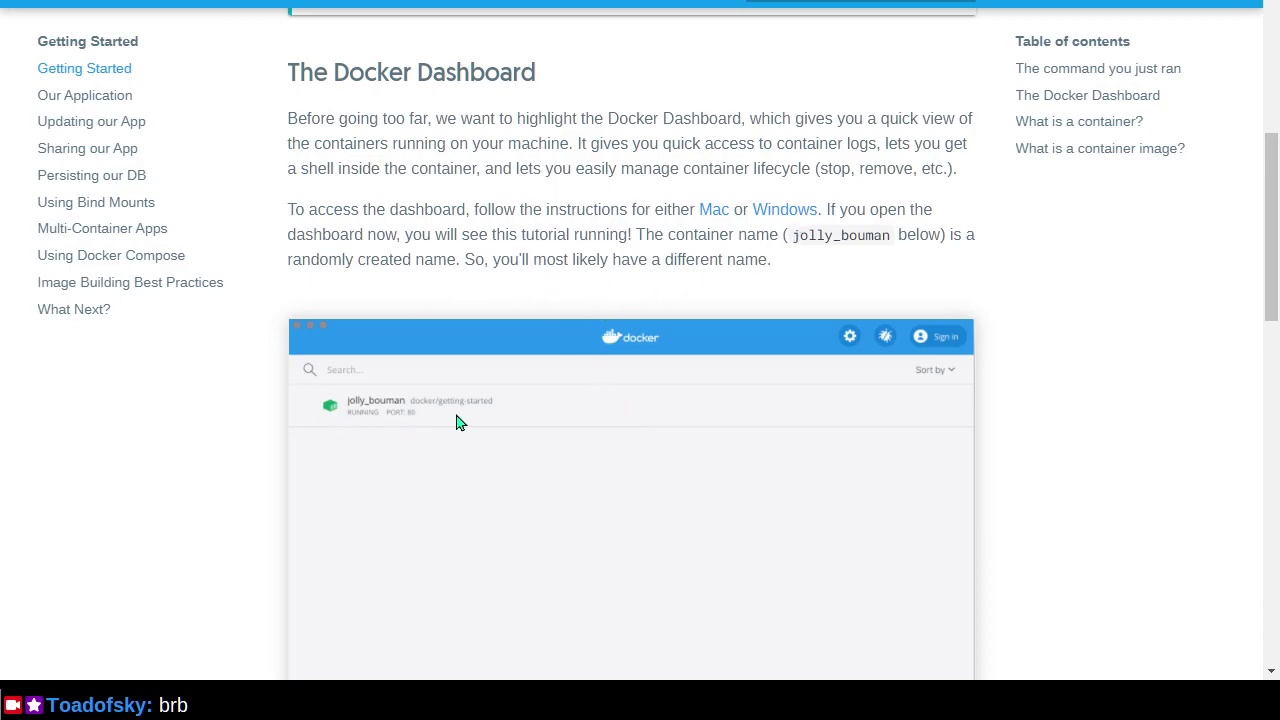
pyautogui.scroll(-2, 459, 422)
pyautogui.scroll(-1, 459, 422)
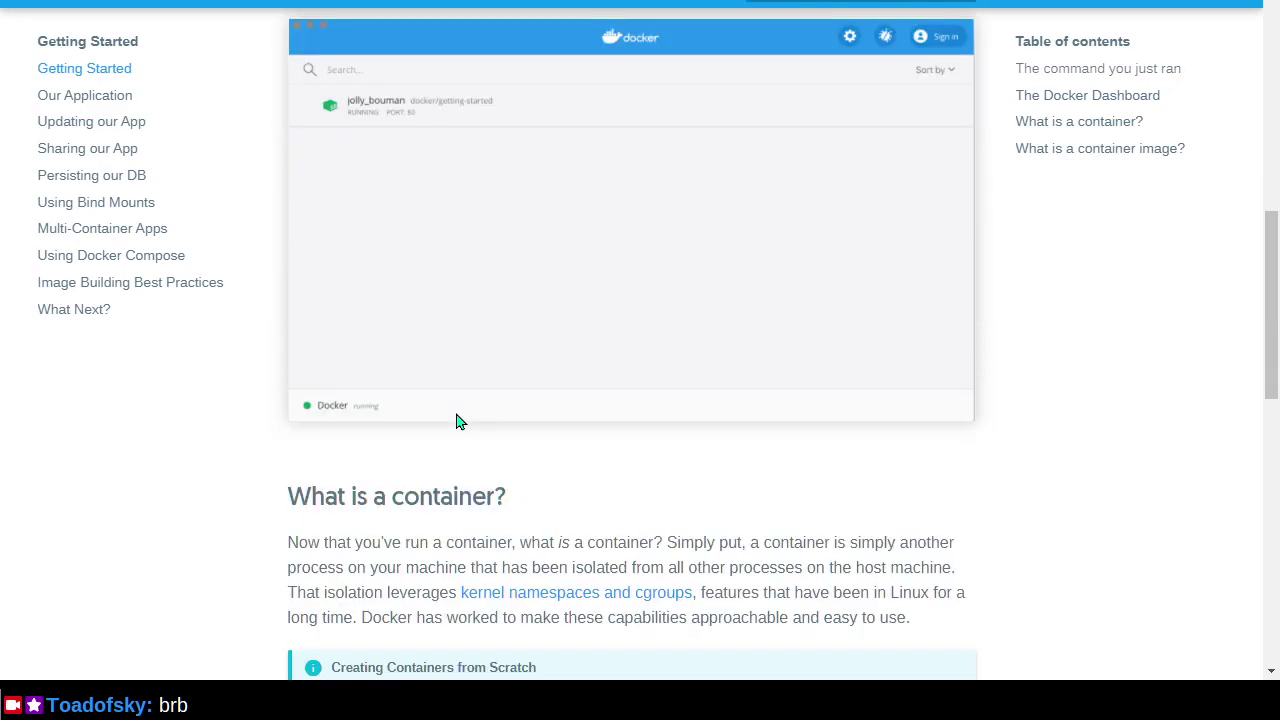
pyautogui.scroll(3, 459, 420)
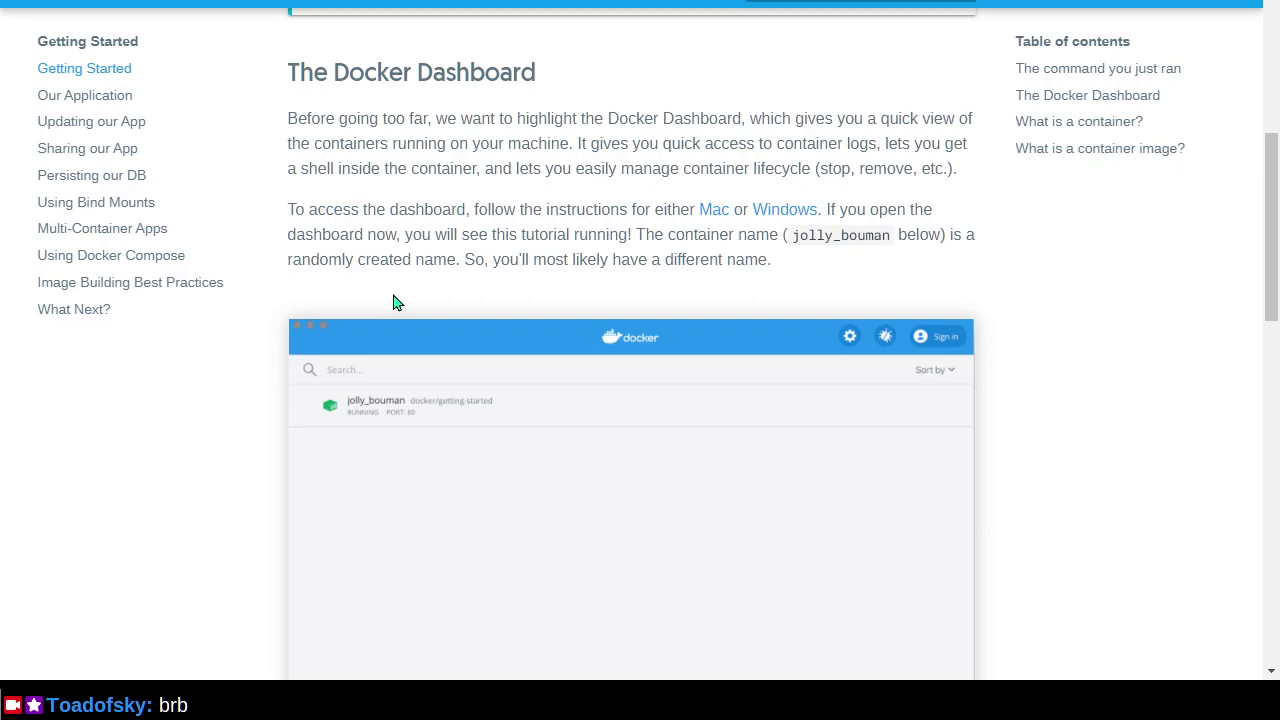
pyautogui.scroll(-5, 397, 300)
pyautogui.scroll(-1, 395, 295)
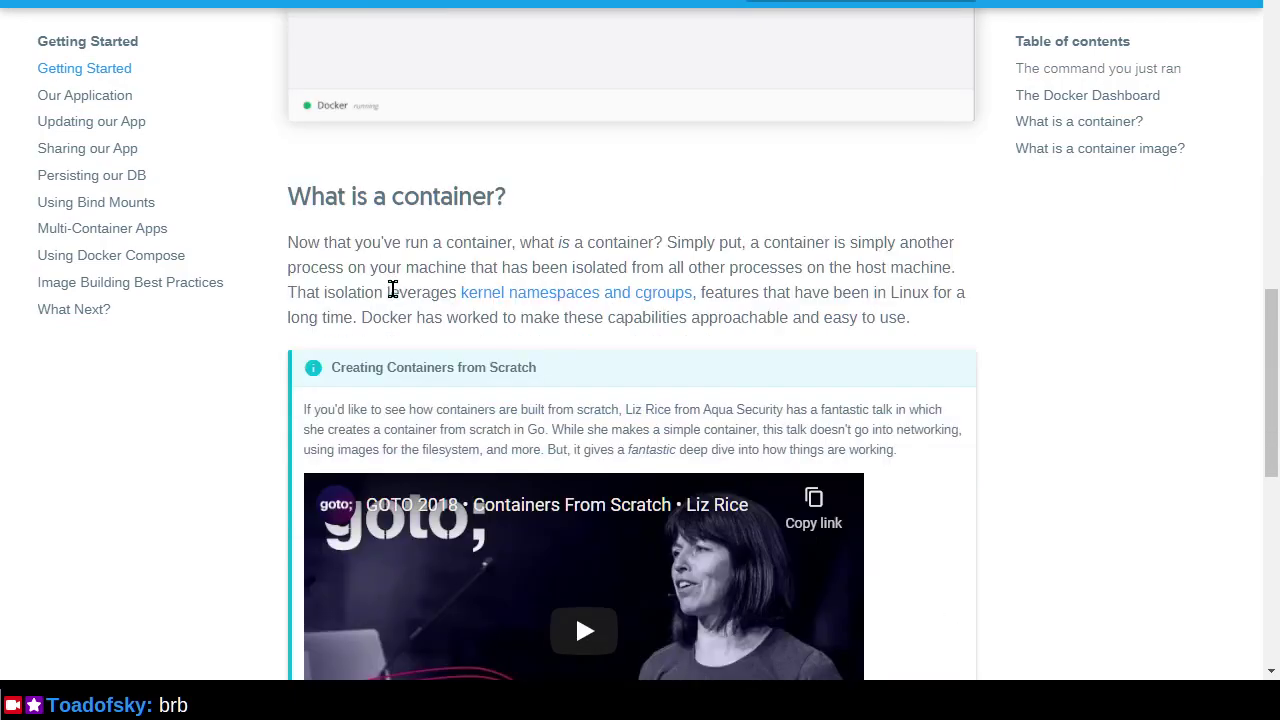
pyautogui.scroll(6, 285, 298)
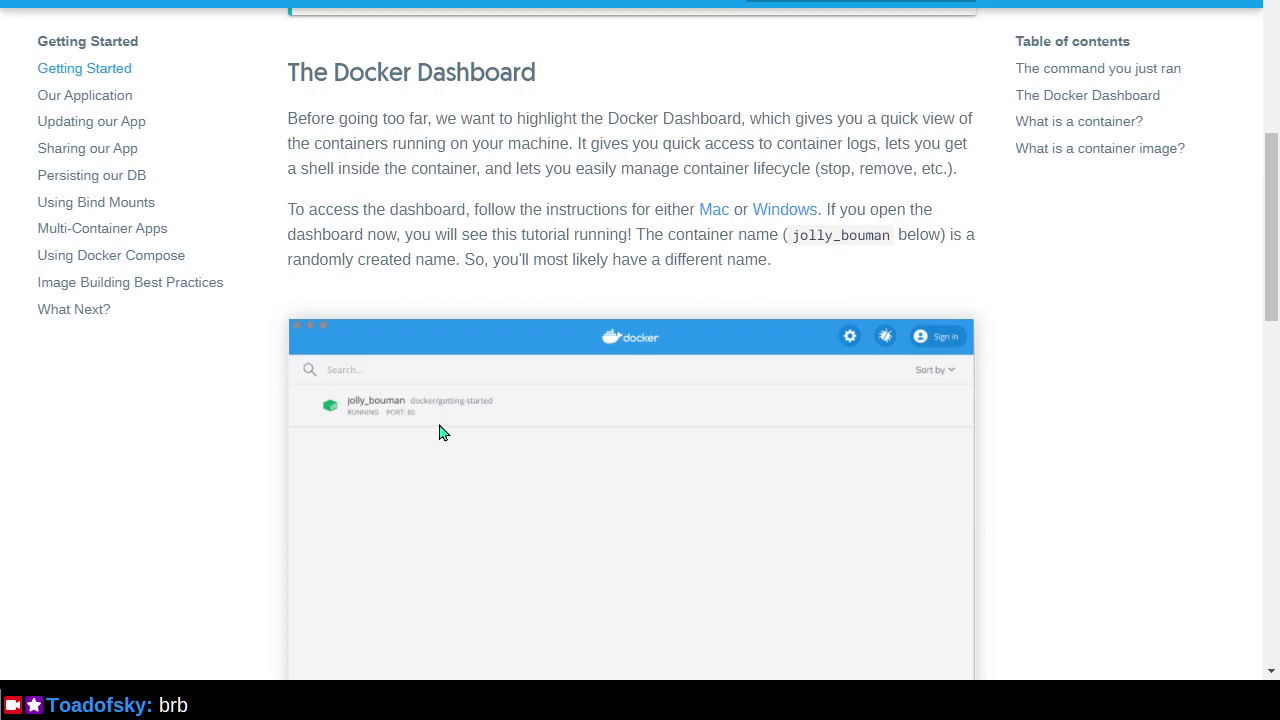
pyautogui.scroll(-5, 442, 433)
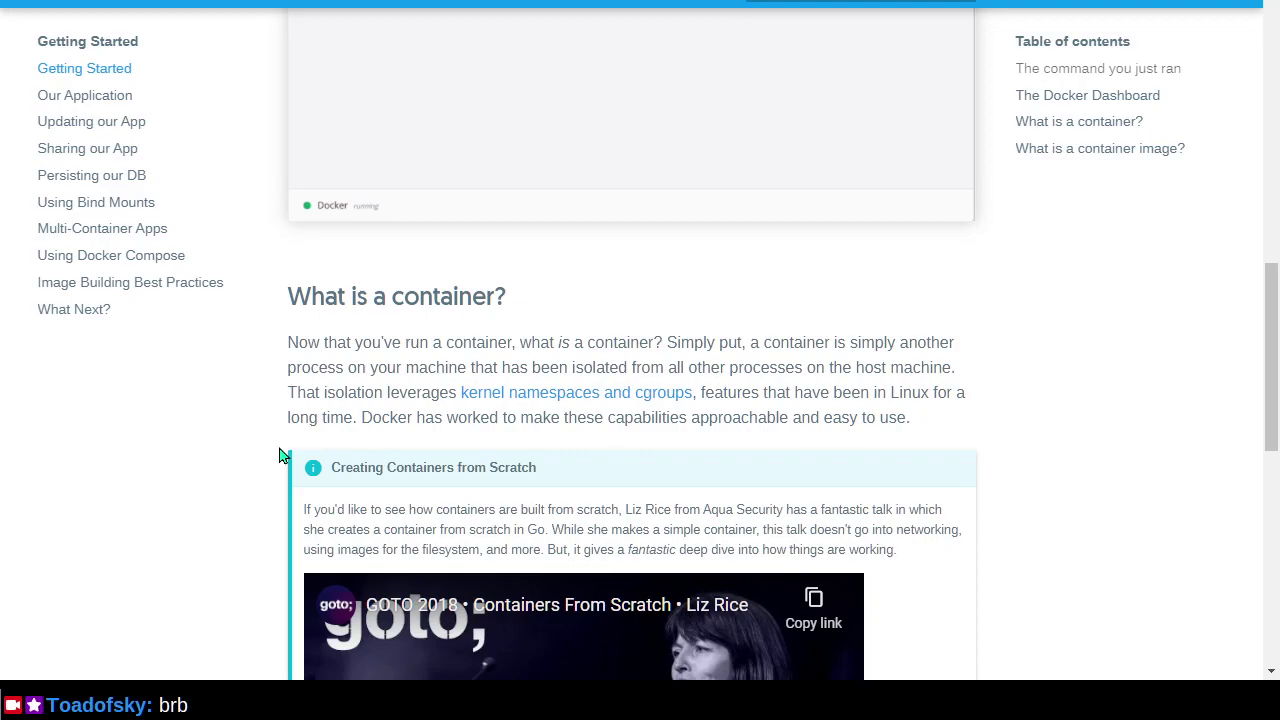
pyautogui.scroll(1, 280, 455)
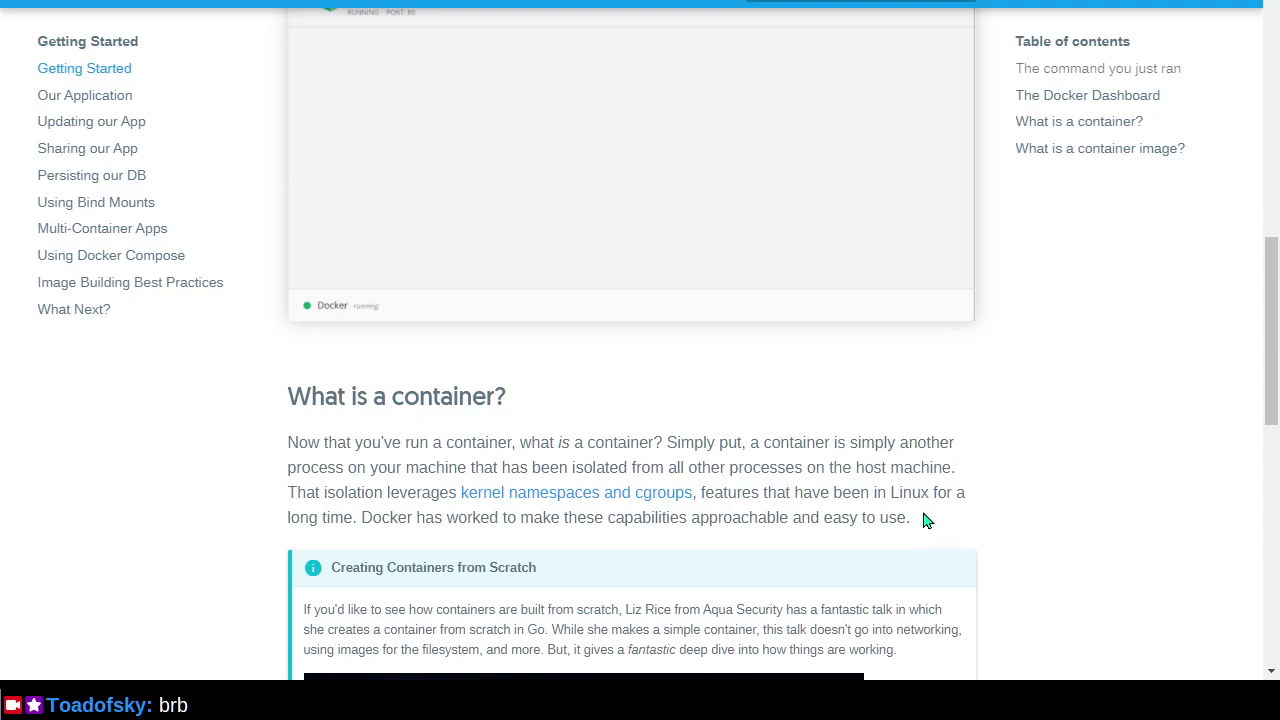
pyautogui.scroll(-10, 925, 519)
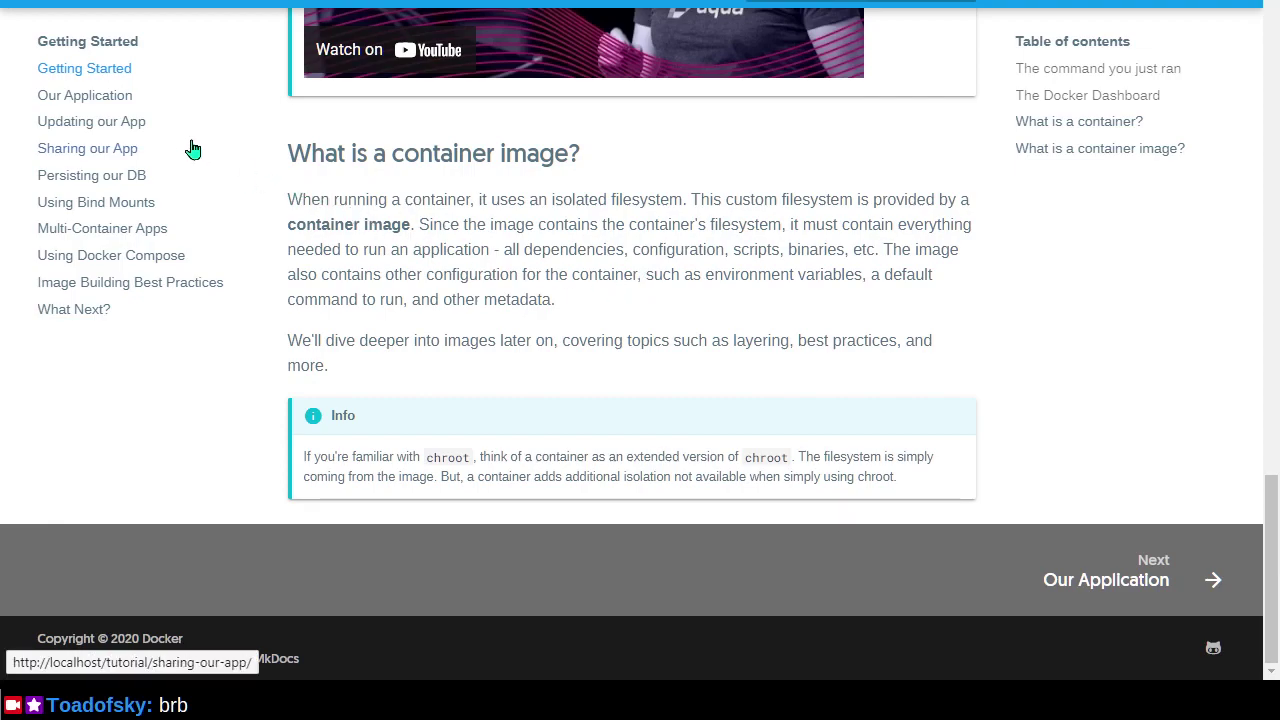
# Read the Our Application page's Download the ZIP steps, then switch to the Docker Hub tab.
pyautogui.click(157, 97)
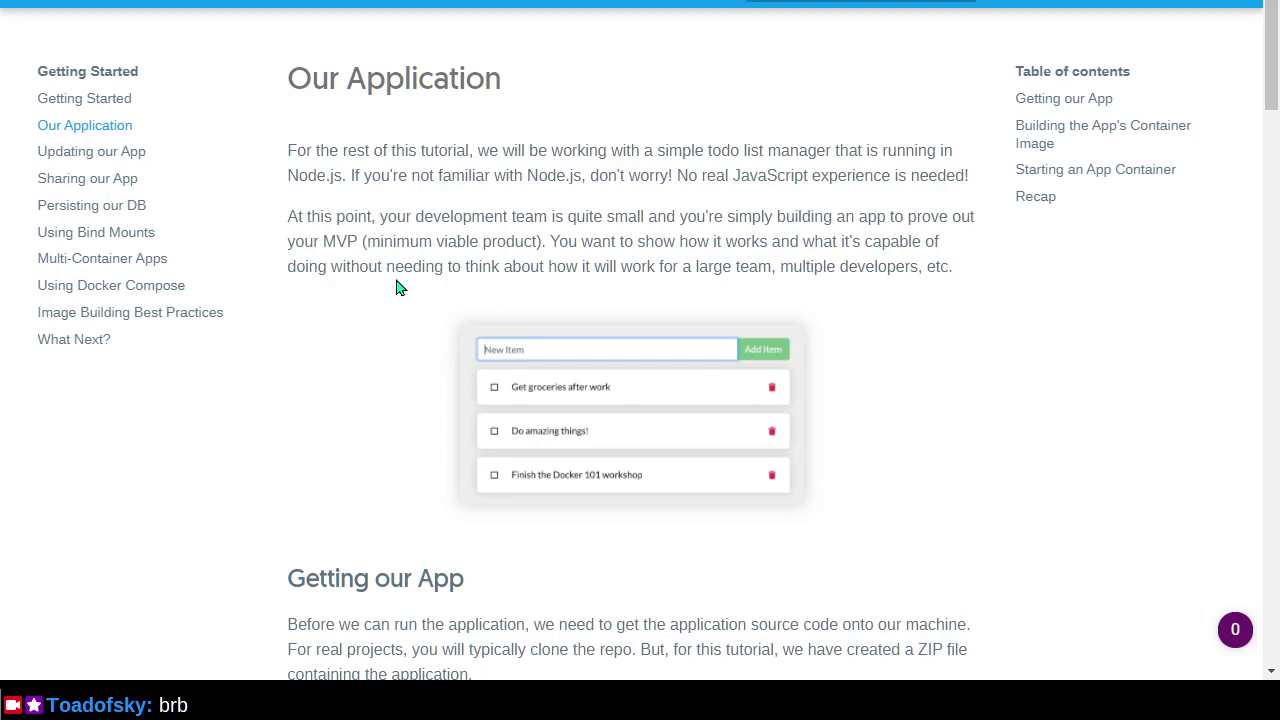
pyautogui.scroll(-1, 394, 291)
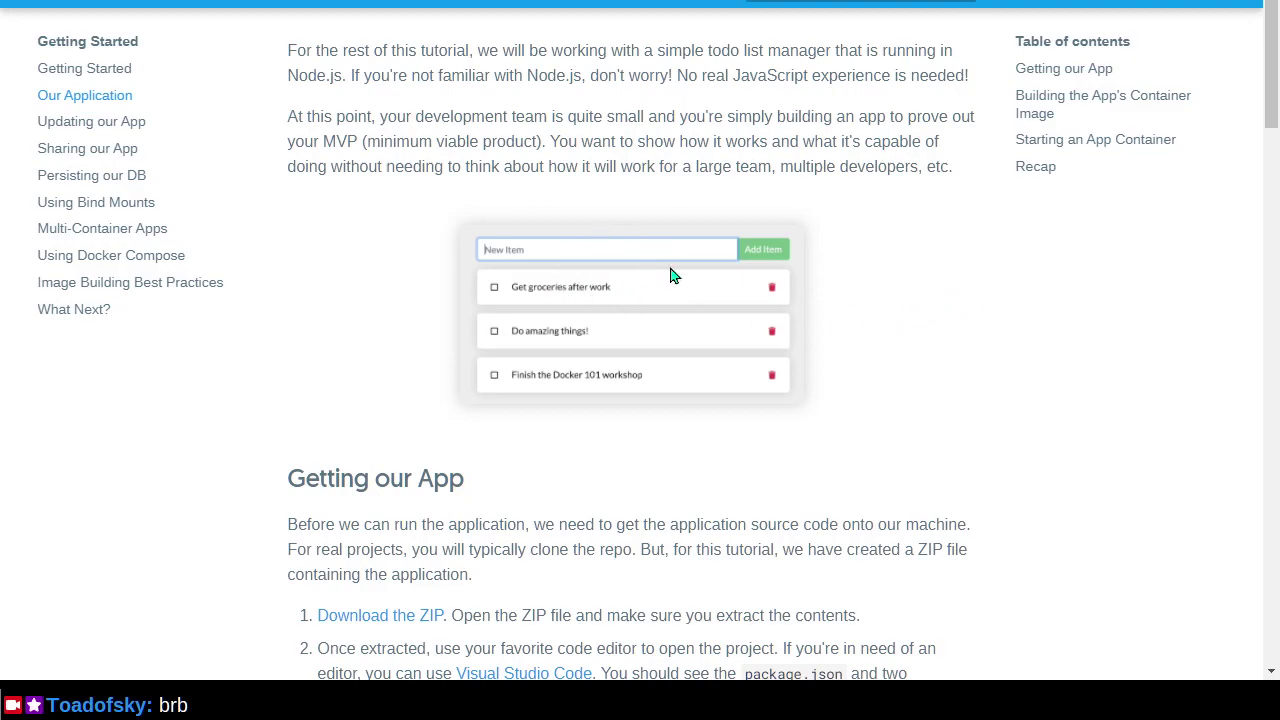
pyautogui.hotkey('ctrl', 'Tab')
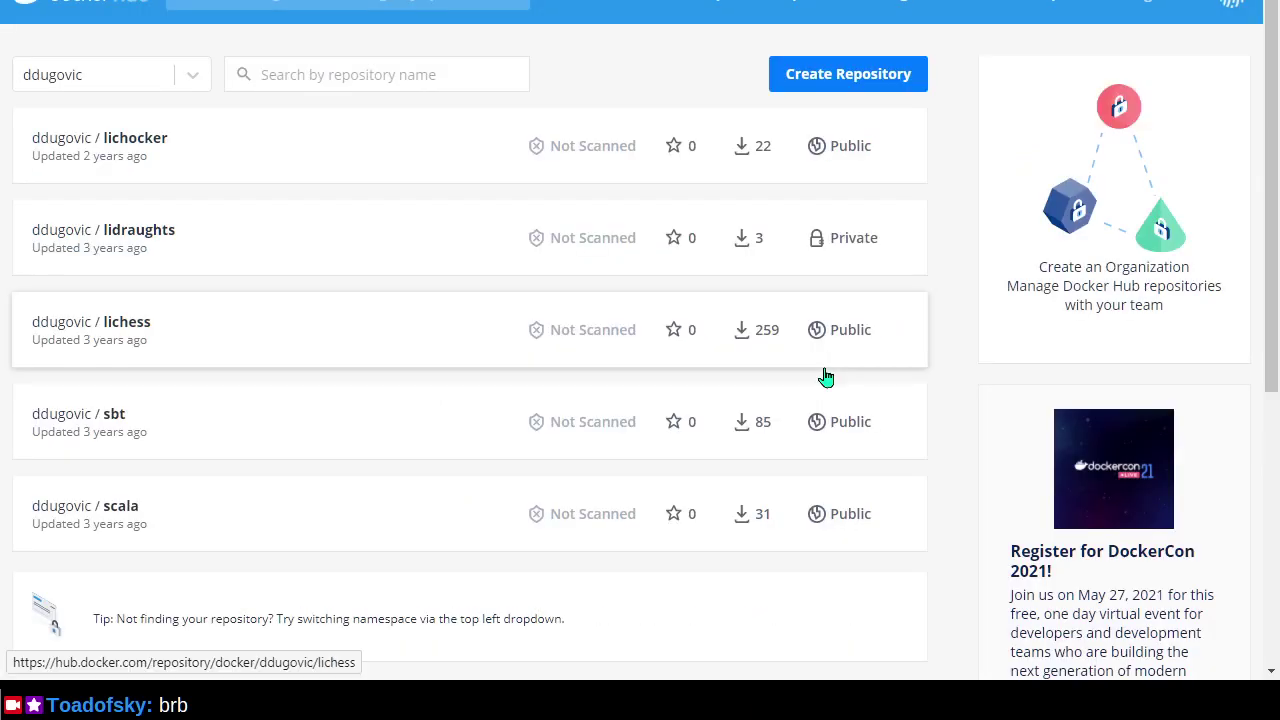
# Go to the liwords repository page and scroll its README to 'How to develop locally'.
pyautogui.click(823, 373)
pyautogui.hotkey('ctrl', 'shift', 'Tab')
pyautogui.hotkey('ctrl', 'shift', 'Tab')
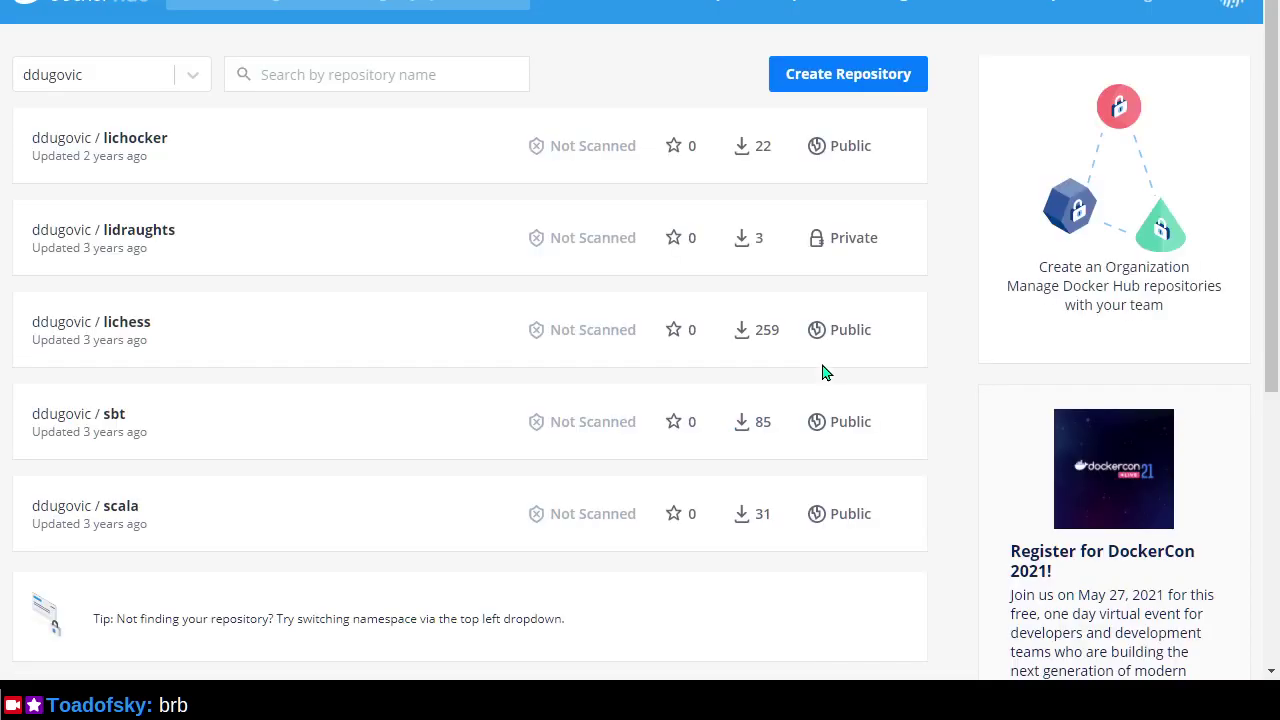
pyautogui.hotkey('ctrl', 'Tab')
pyautogui.hotkey('ctrl', 'Tab')
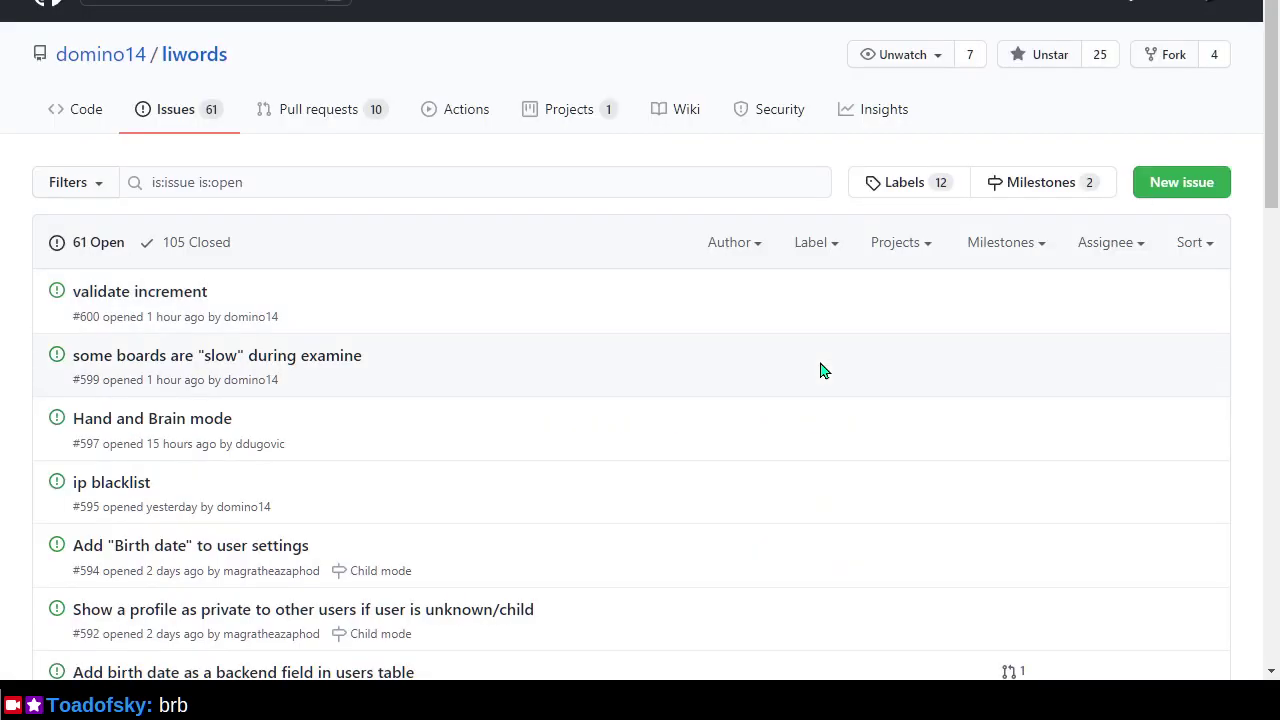
pyautogui.click(194, 66)
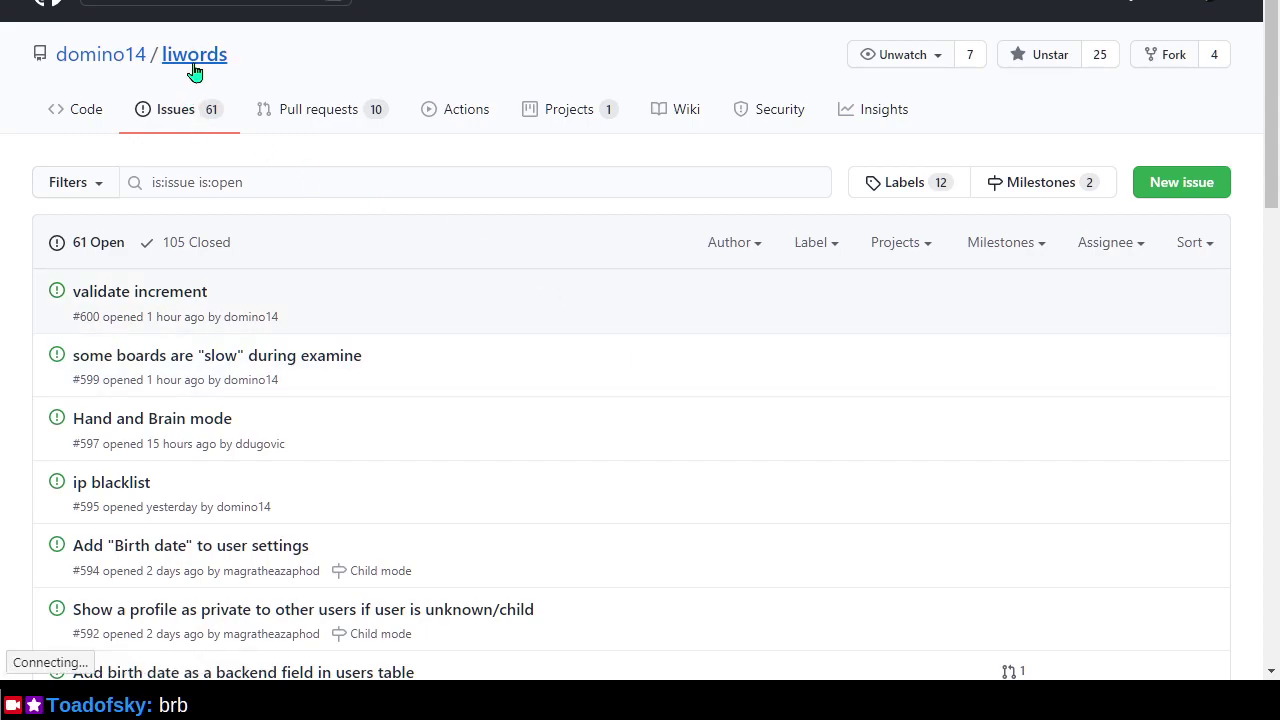
pyautogui.scroll(-15, 727, 365)
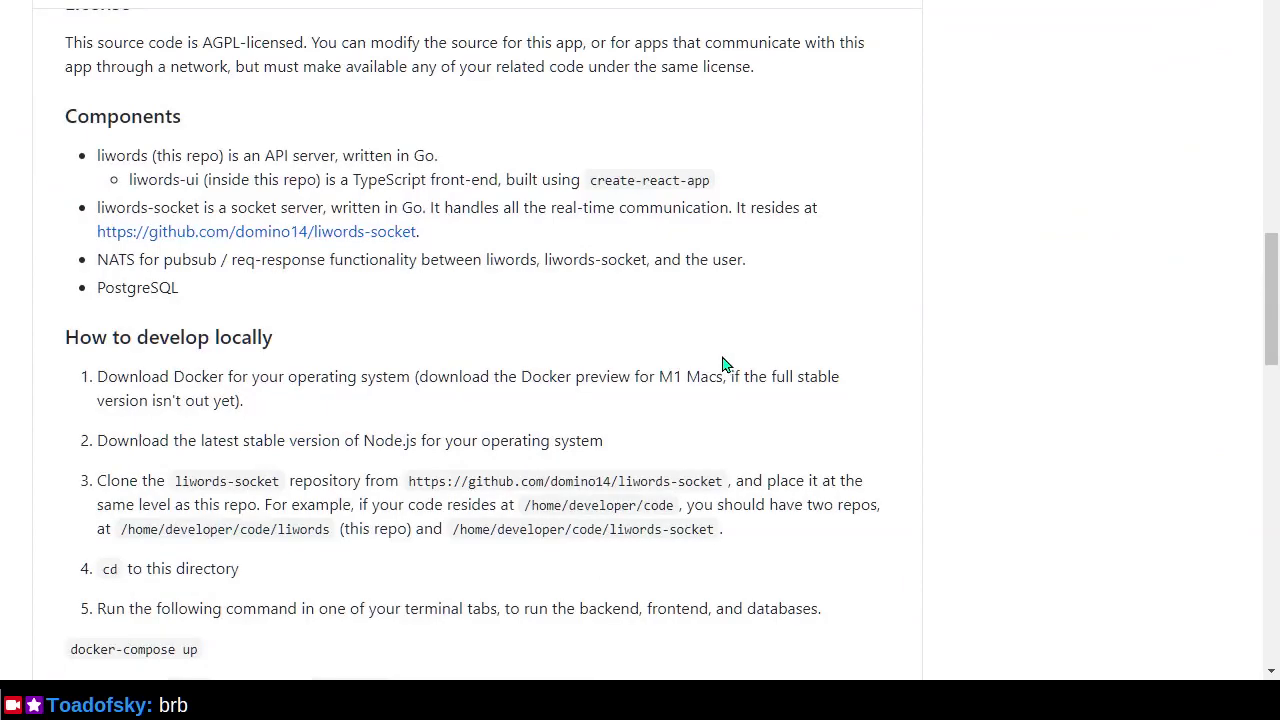
pyautogui.scroll(-2, 285, 432)
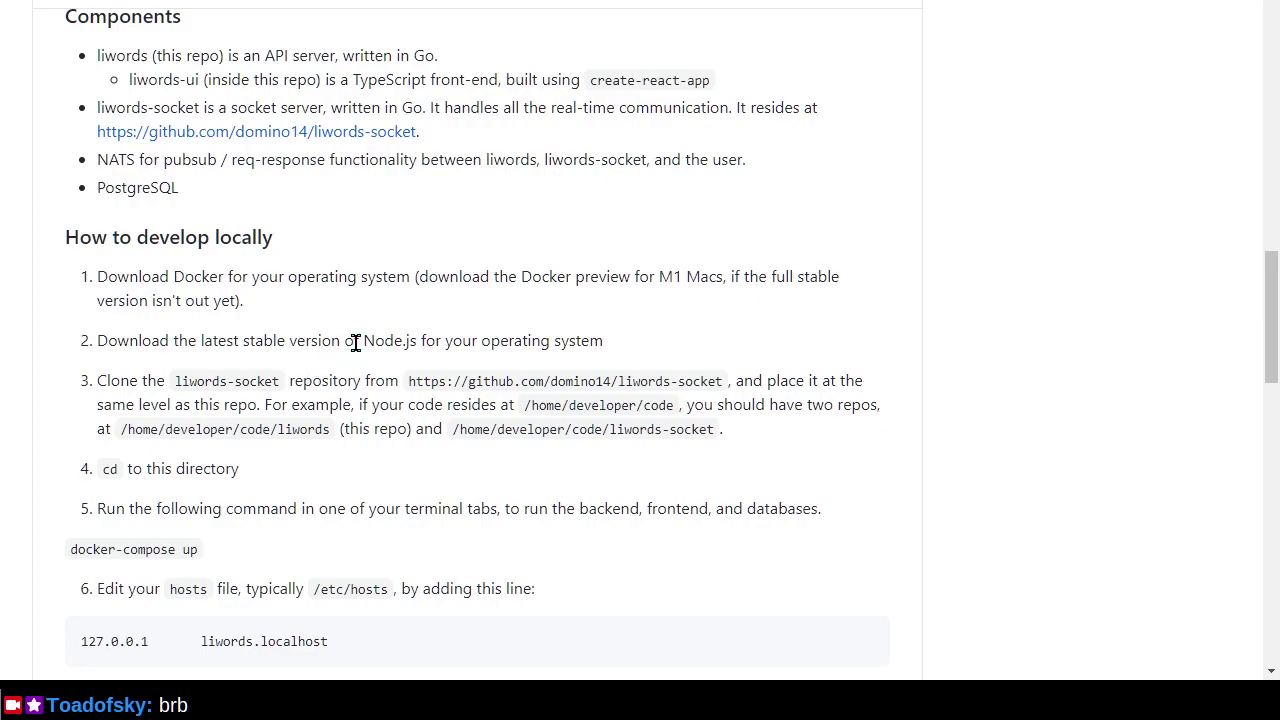
# Select 'Node.js' in the README and search it on DuckDuckGo.
pyautogui.moveTo(362, 340); pyautogui.dragTo(412, 342)
pyautogui.hotkey('shift', 'Right')
pyautogui.rightClick(395, 349)
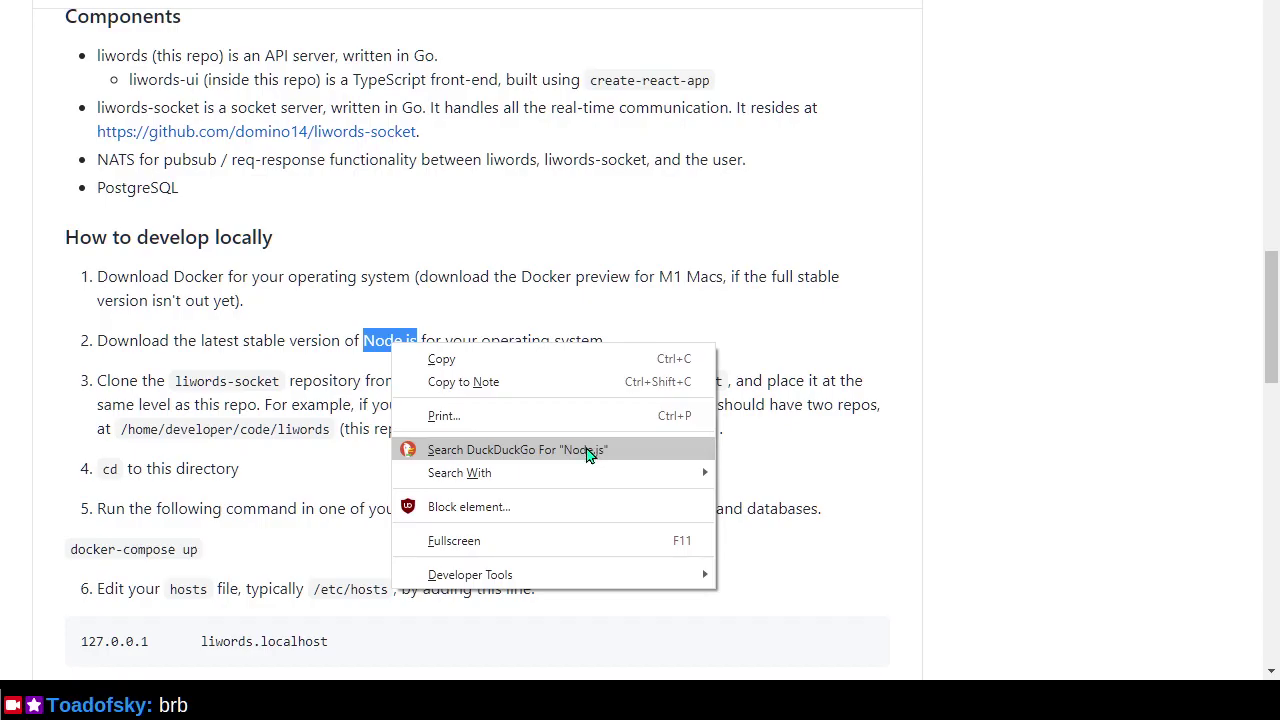
pyautogui.click(586, 450)
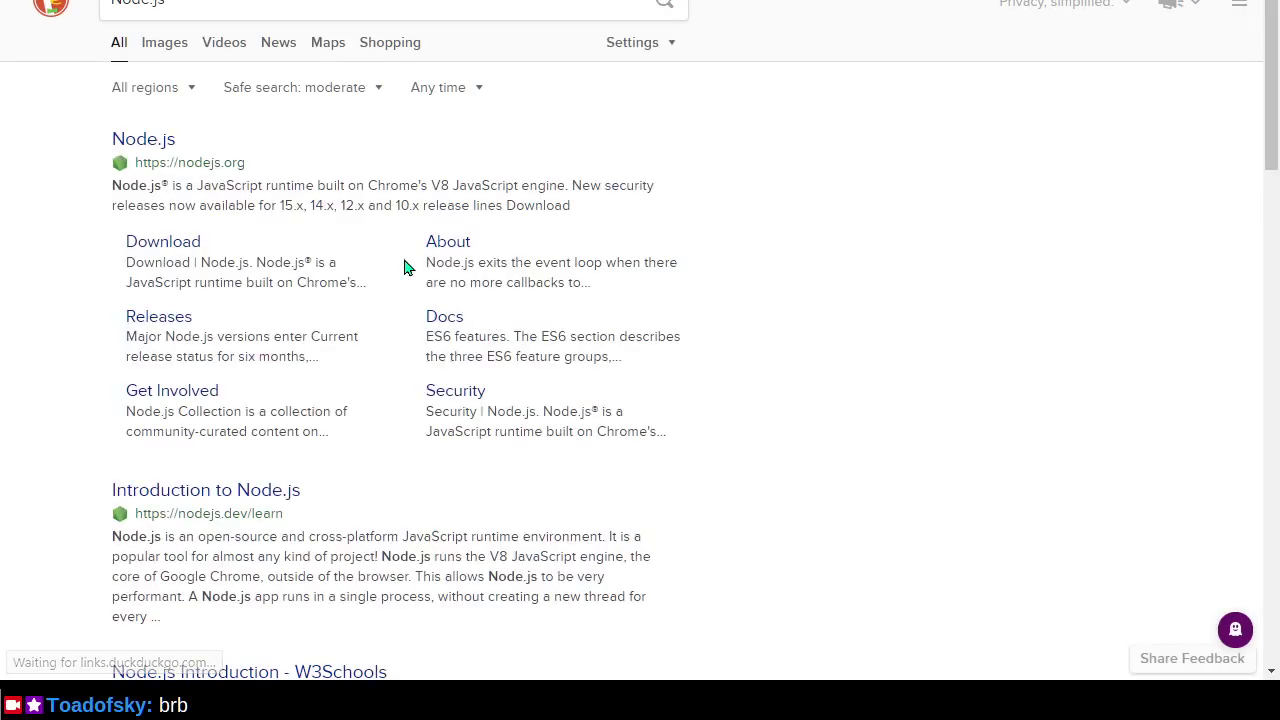
# Download the Node.js 14.16.1 LTS Windows installer from nodejs.org, open it, and keep it.
pyautogui.click(145, 141)
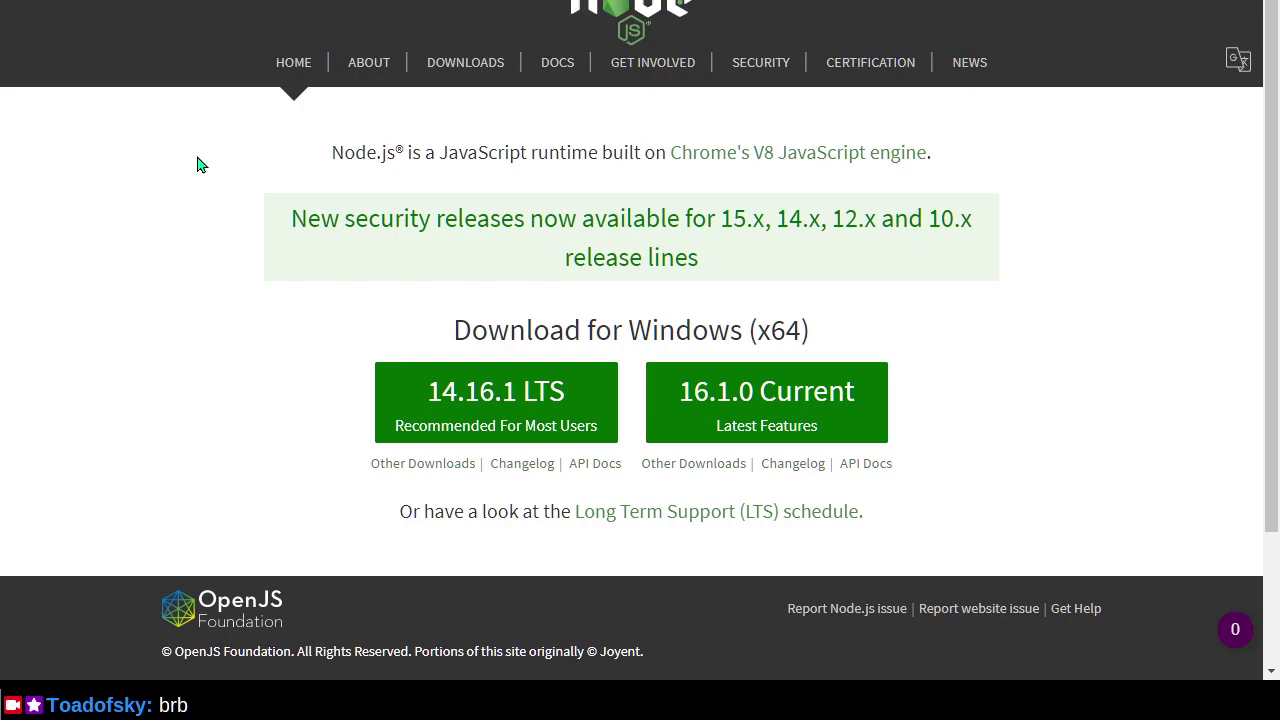
pyautogui.click(421, 387)
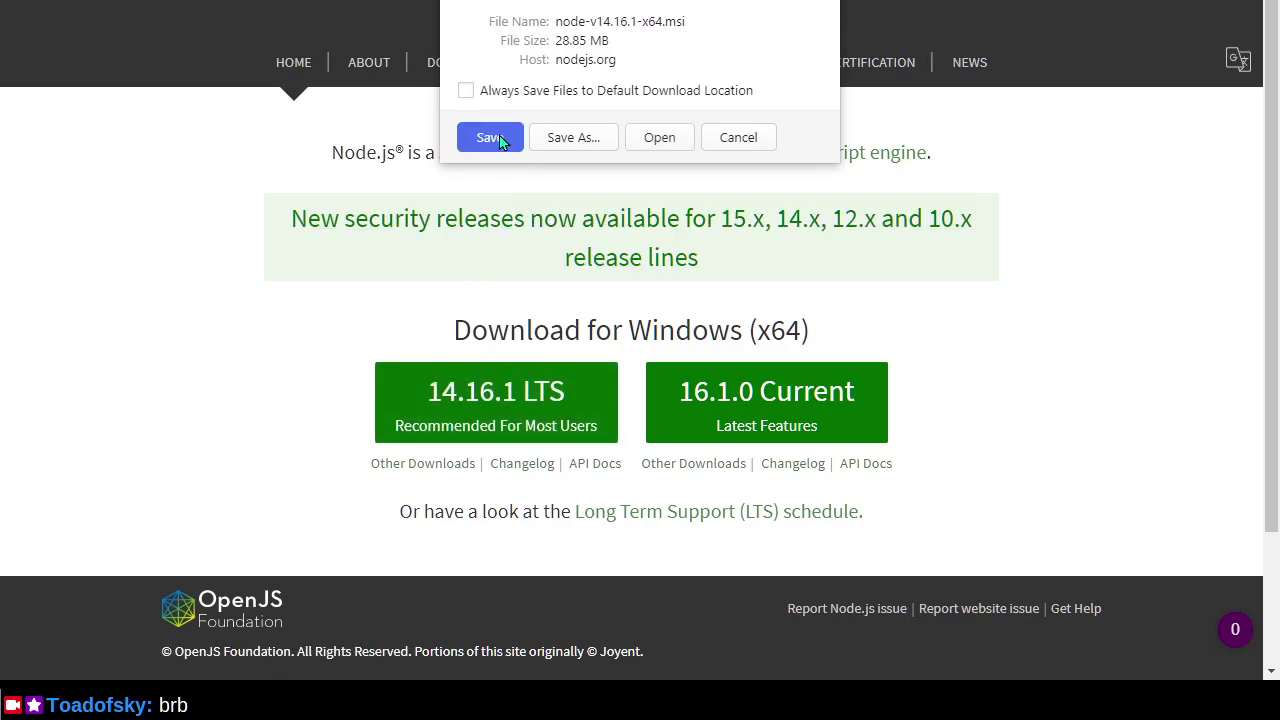
pyautogui.click(670, 145)
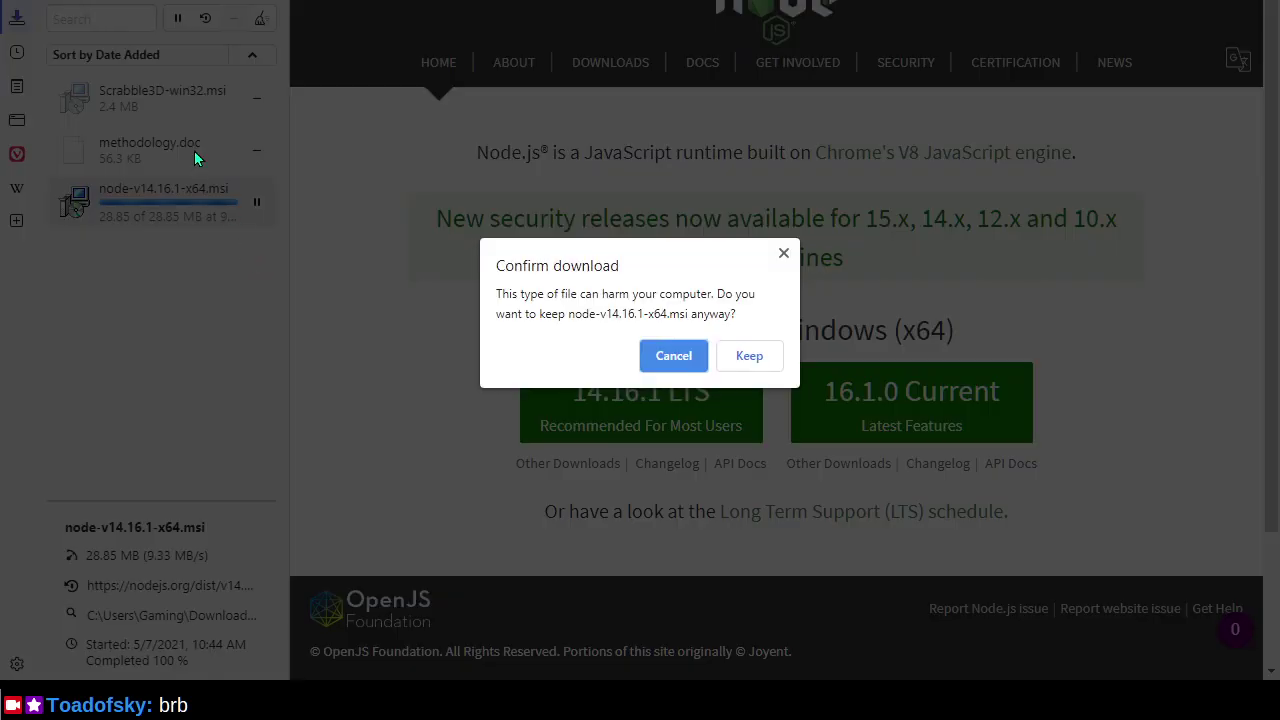
pyautogui.click(757, 357)
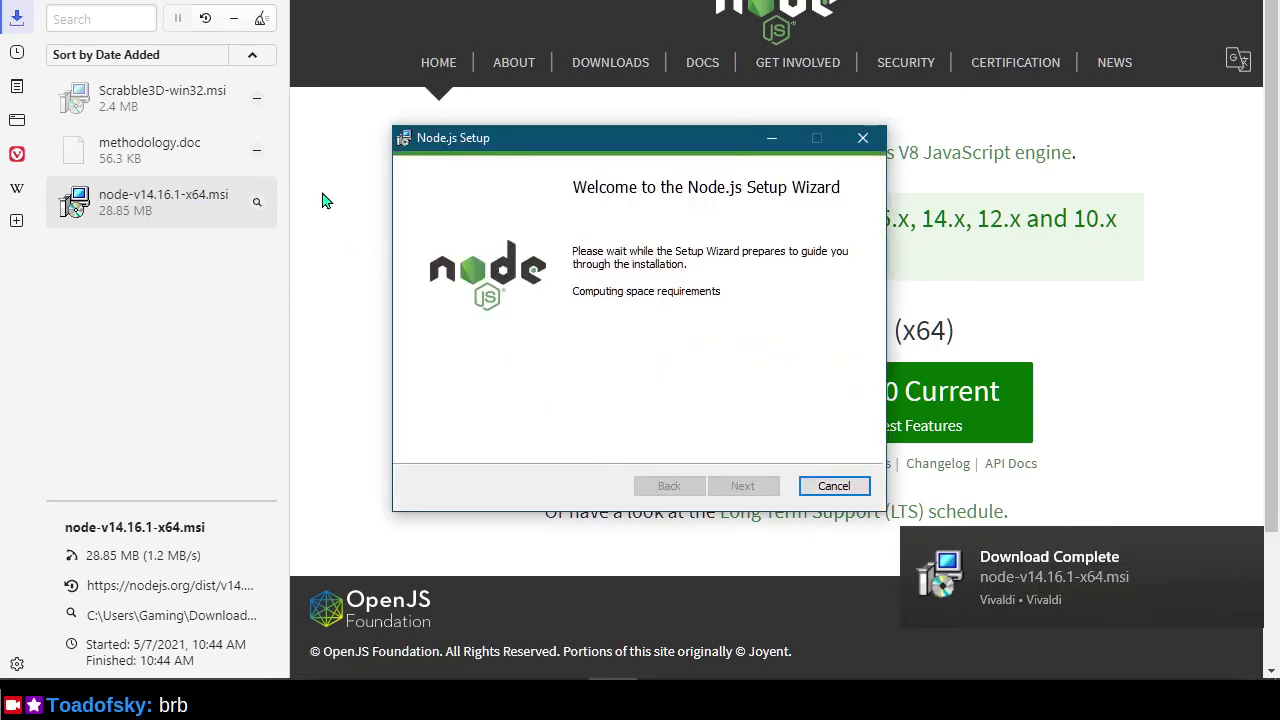
# Return to the Node.js Setup wizard, pass the welcome page, and accept the license agreement.
pyautogui.click(320, 201)
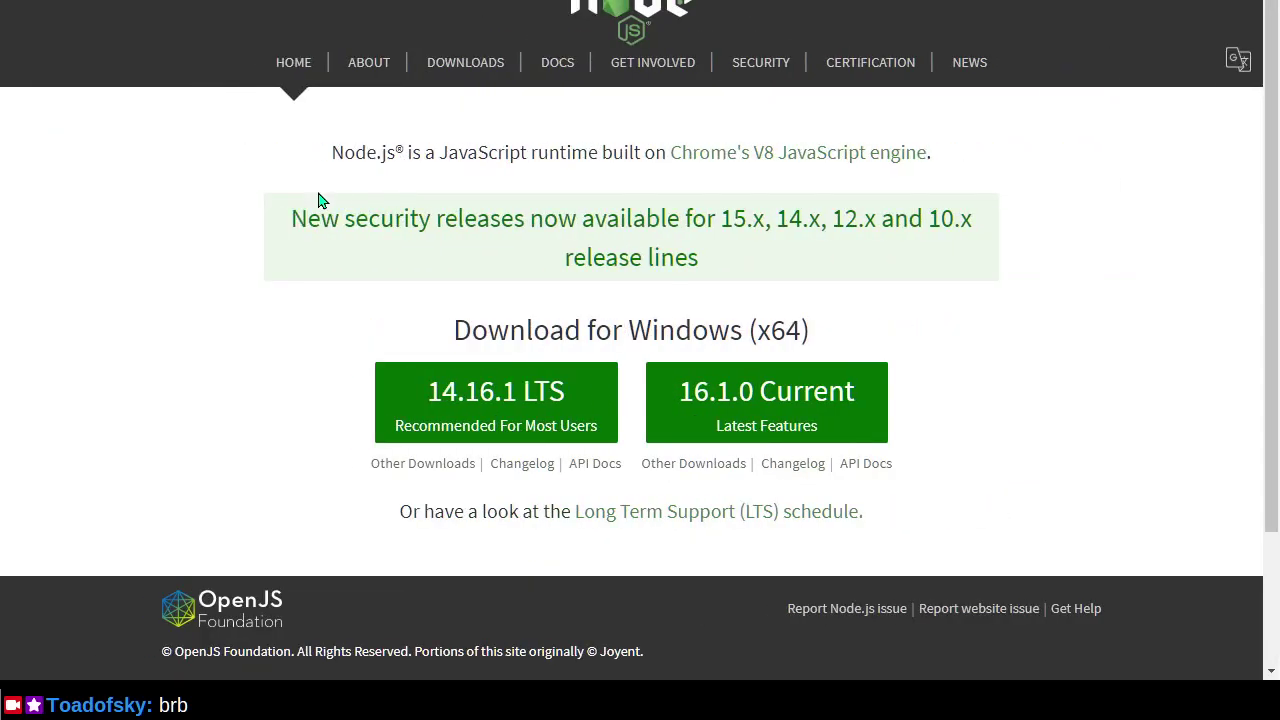
pyautogui.hotkey('alt', 'Tab')
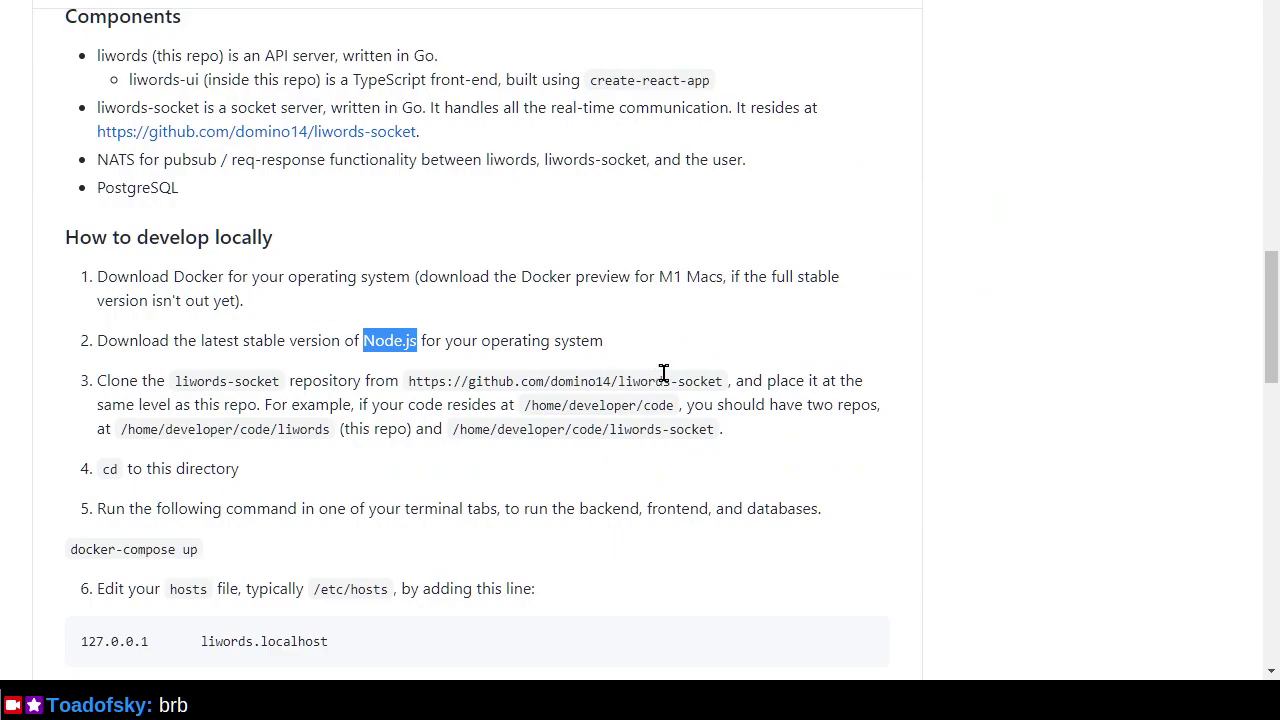
pyautogui.click(677, 354)
pyautogui.hotkey('alt', 'Tab')
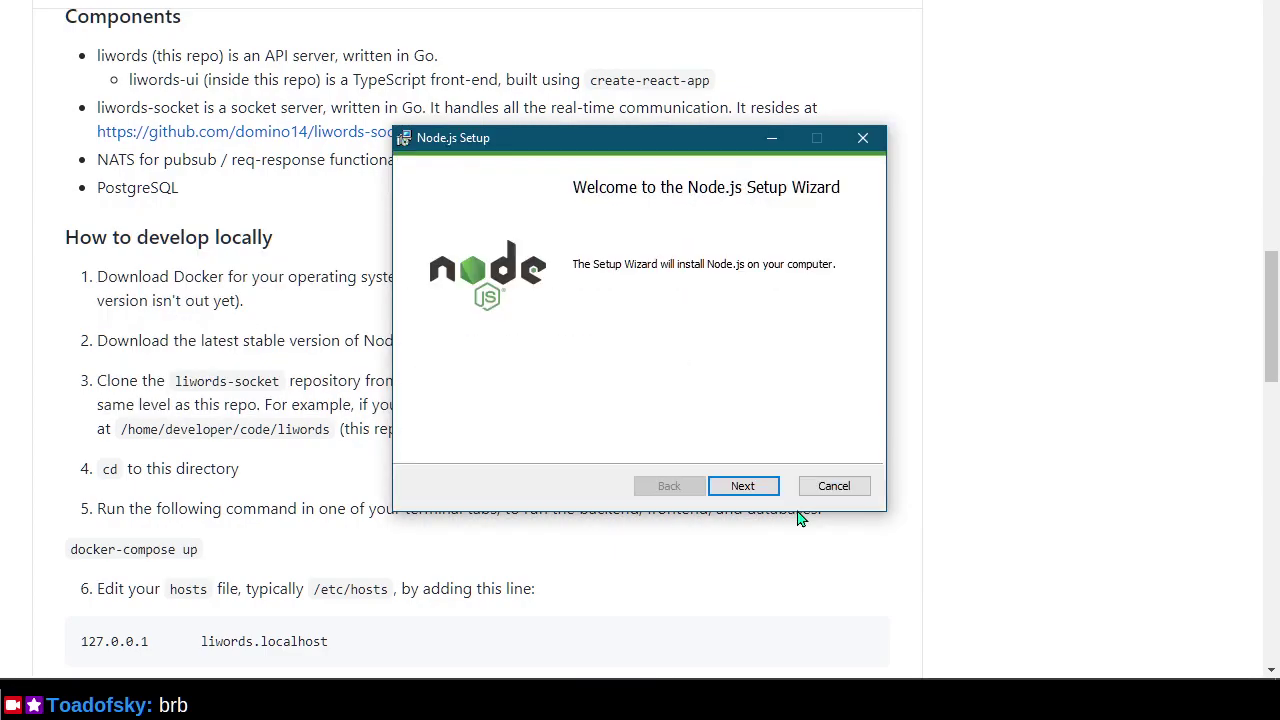
pyautogui.click(766, 493)
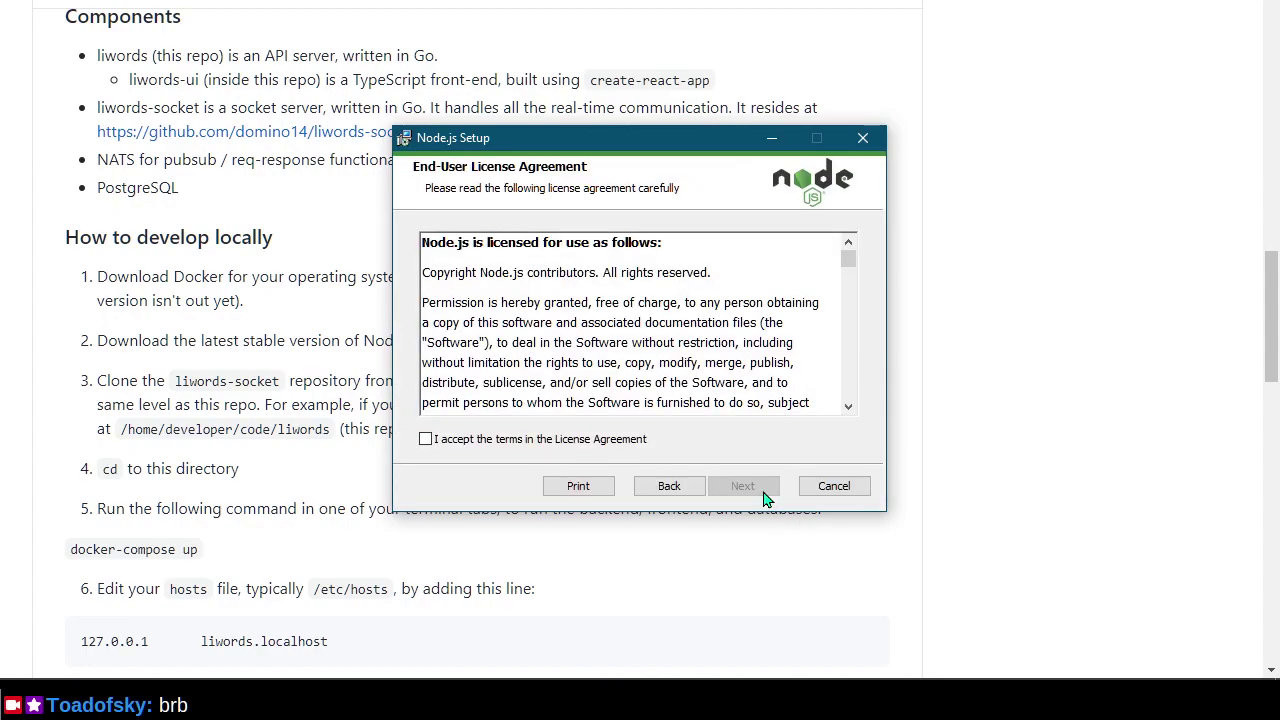
pyautogui.click(600, 447)
pyautogui.scroll(-2, 818, 344)
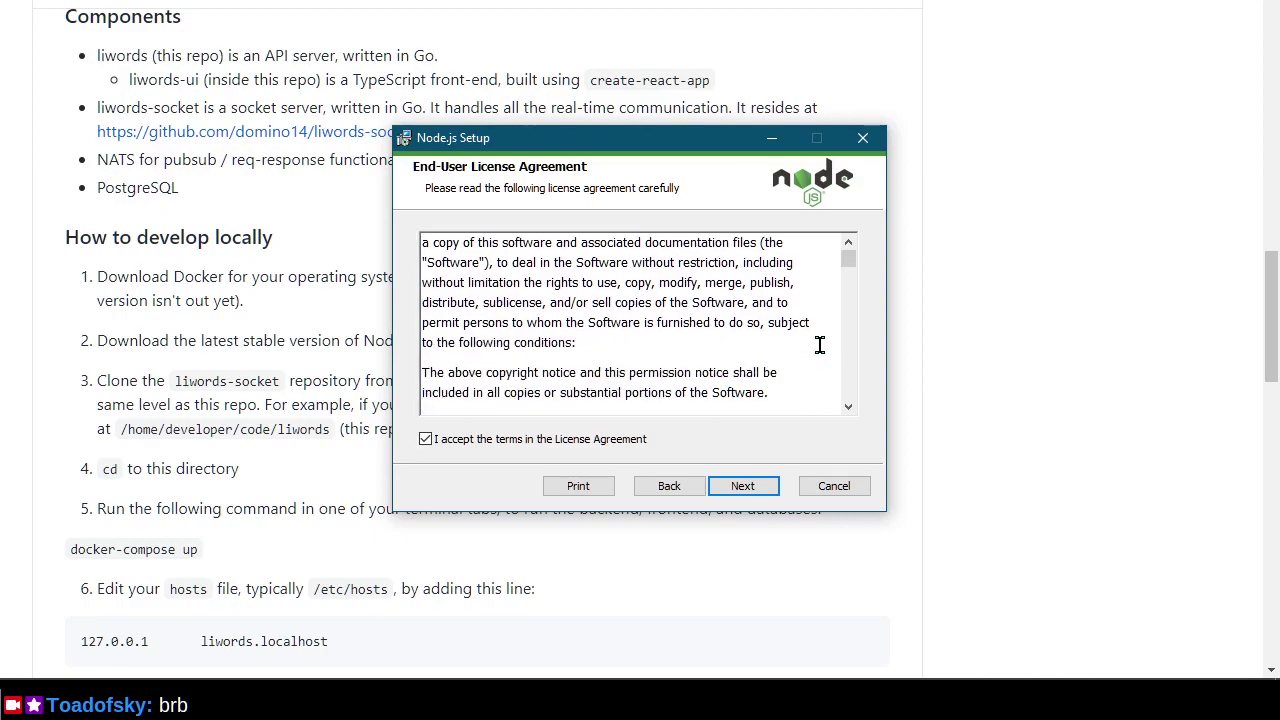
pyautogui.scroll(-3, 819, 345)
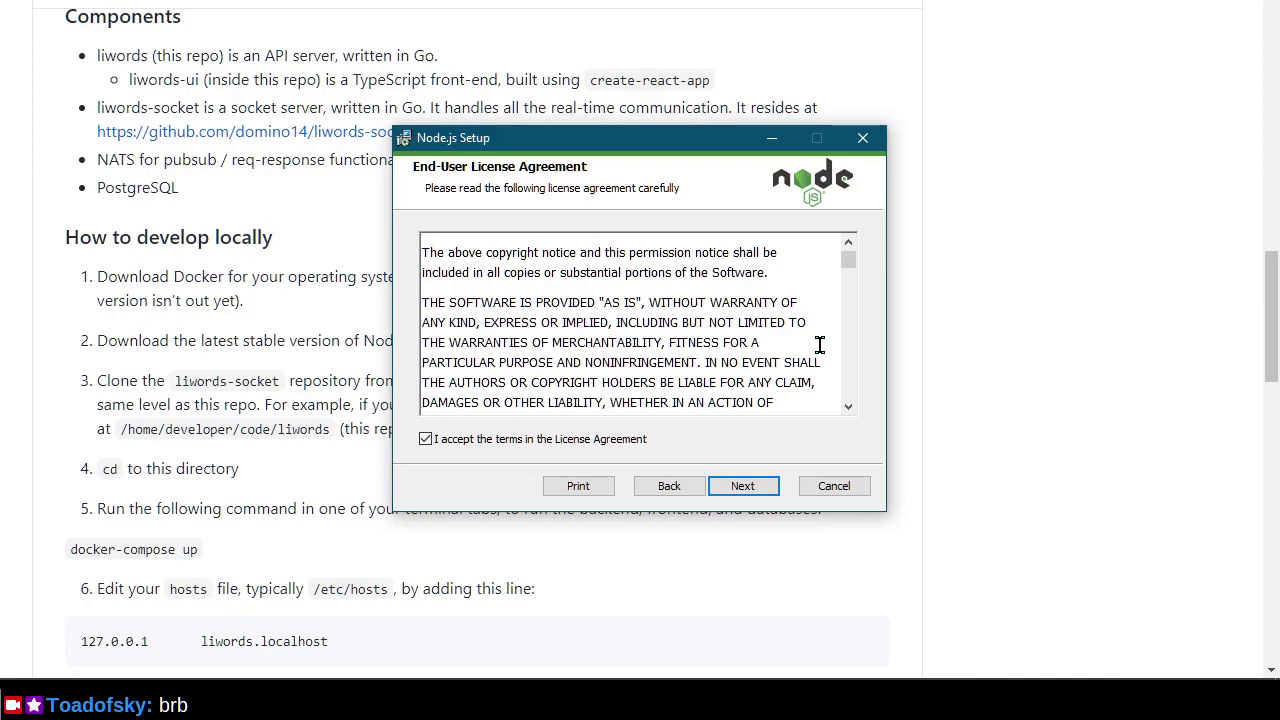
pyautogui.scroll(-9, 819, 345)
pyautogui.scroll(3, 819, 345)
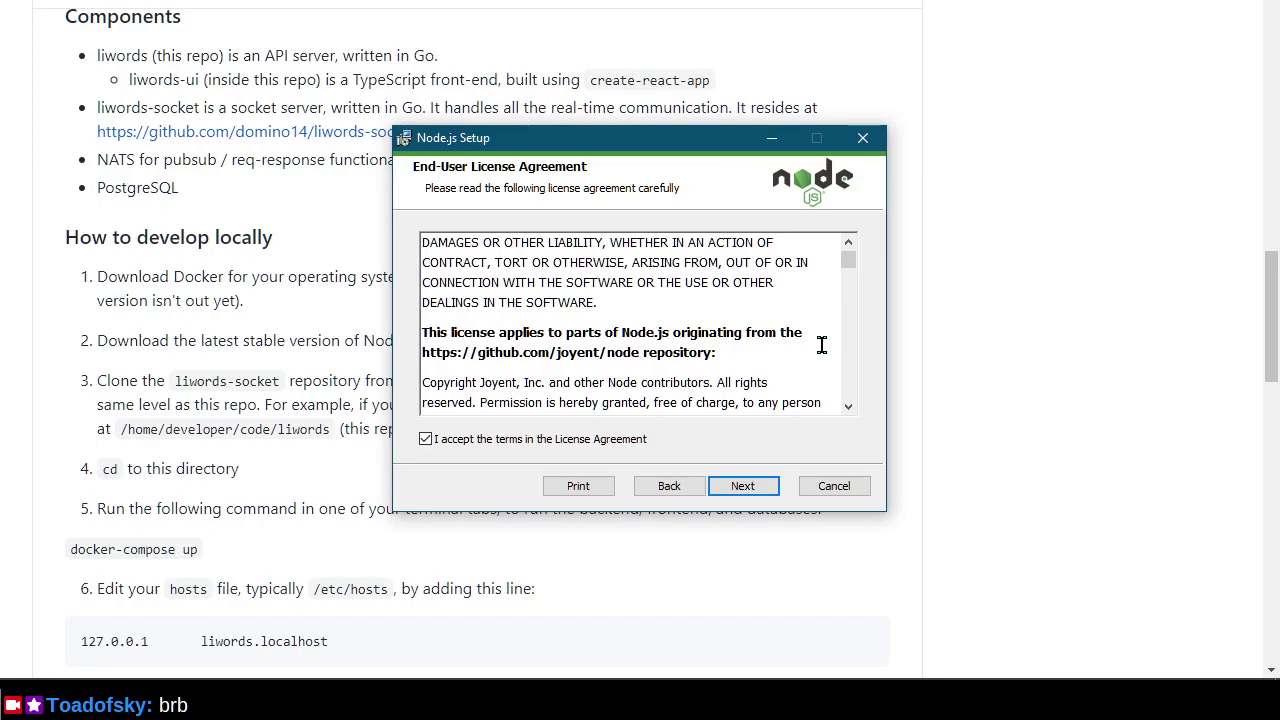
pyautogui.scroll(-2, 821, 345)
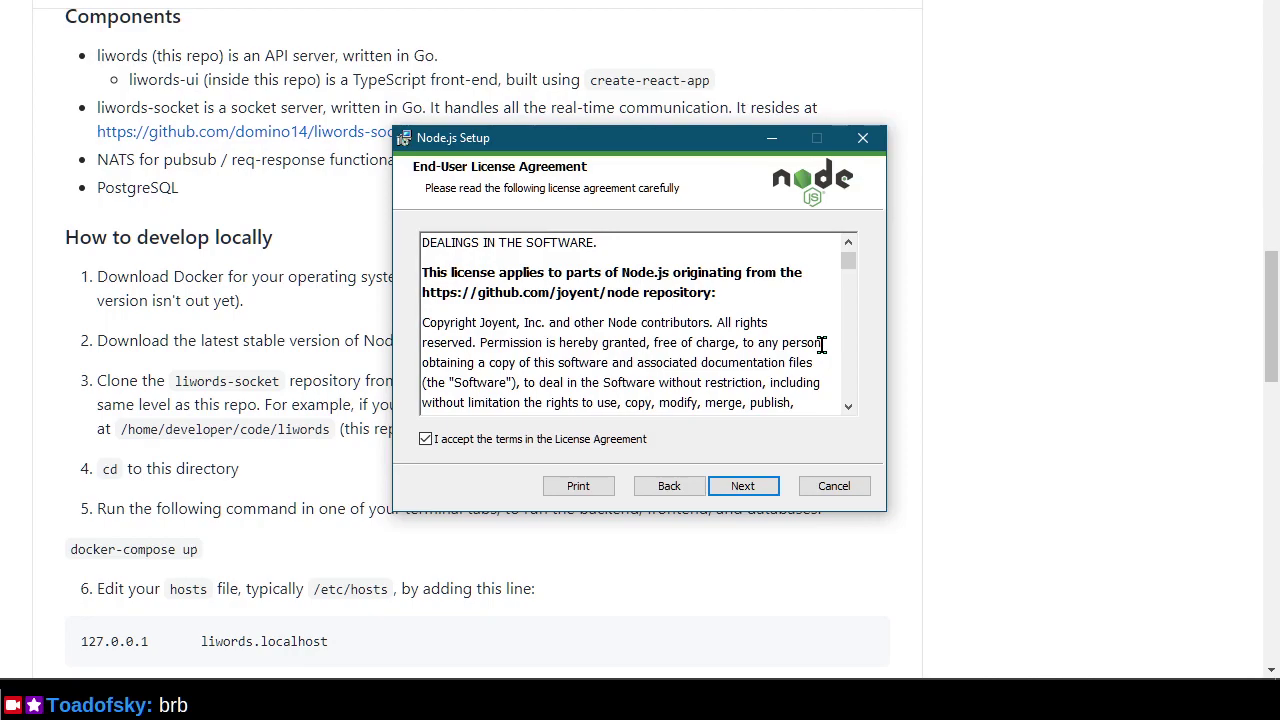
pyautogui.scroll(-5, 821, 344)
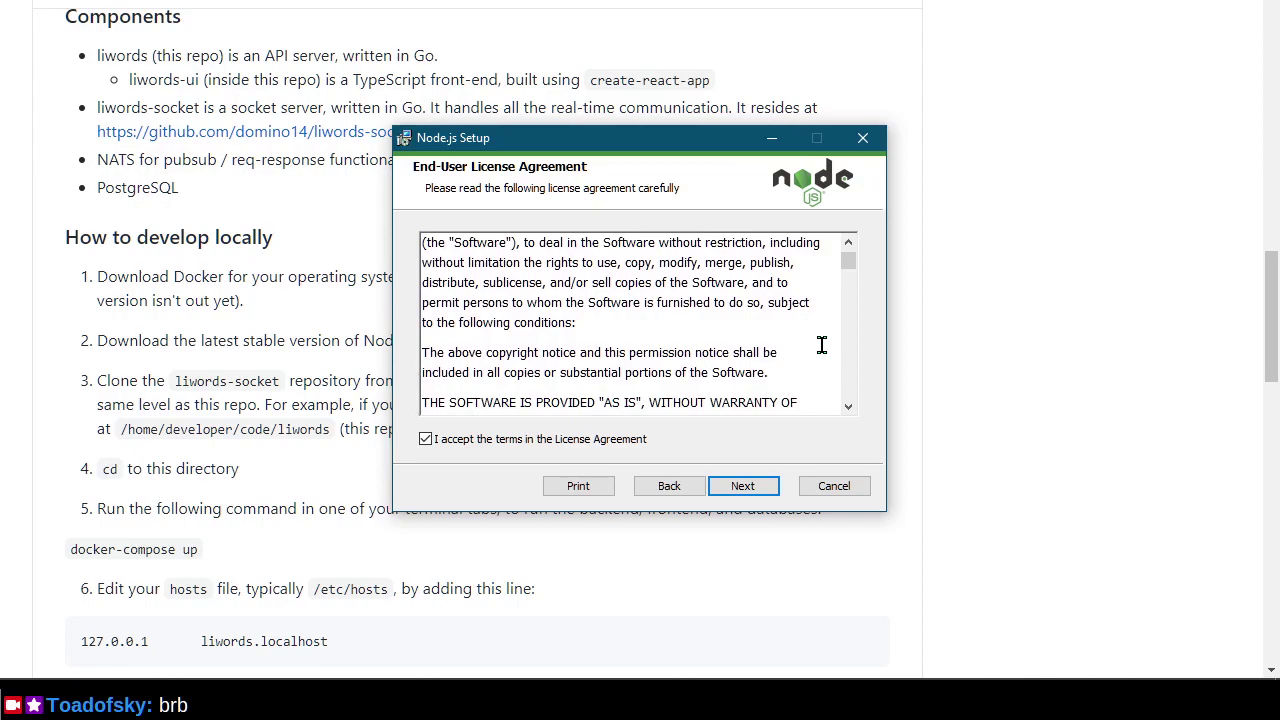
pyautogui.scroll(-3, 821, 344)
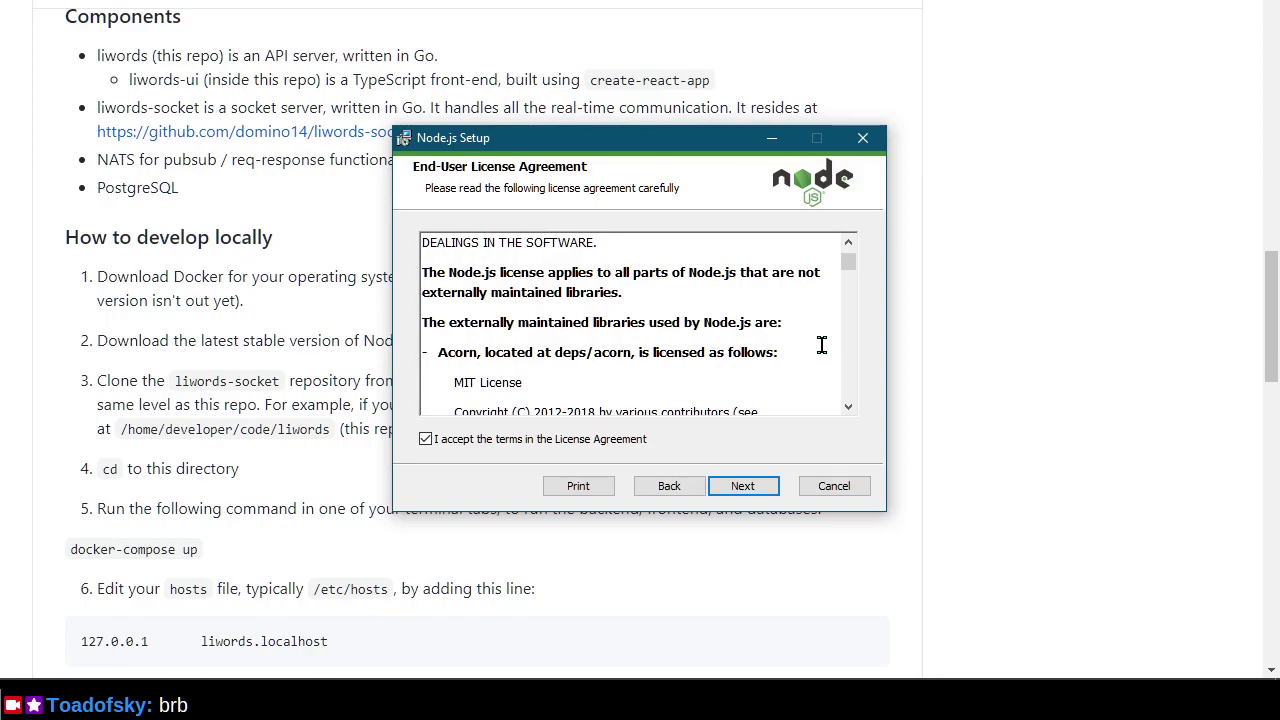
pyautogui.scroll(-10, 821, 344)
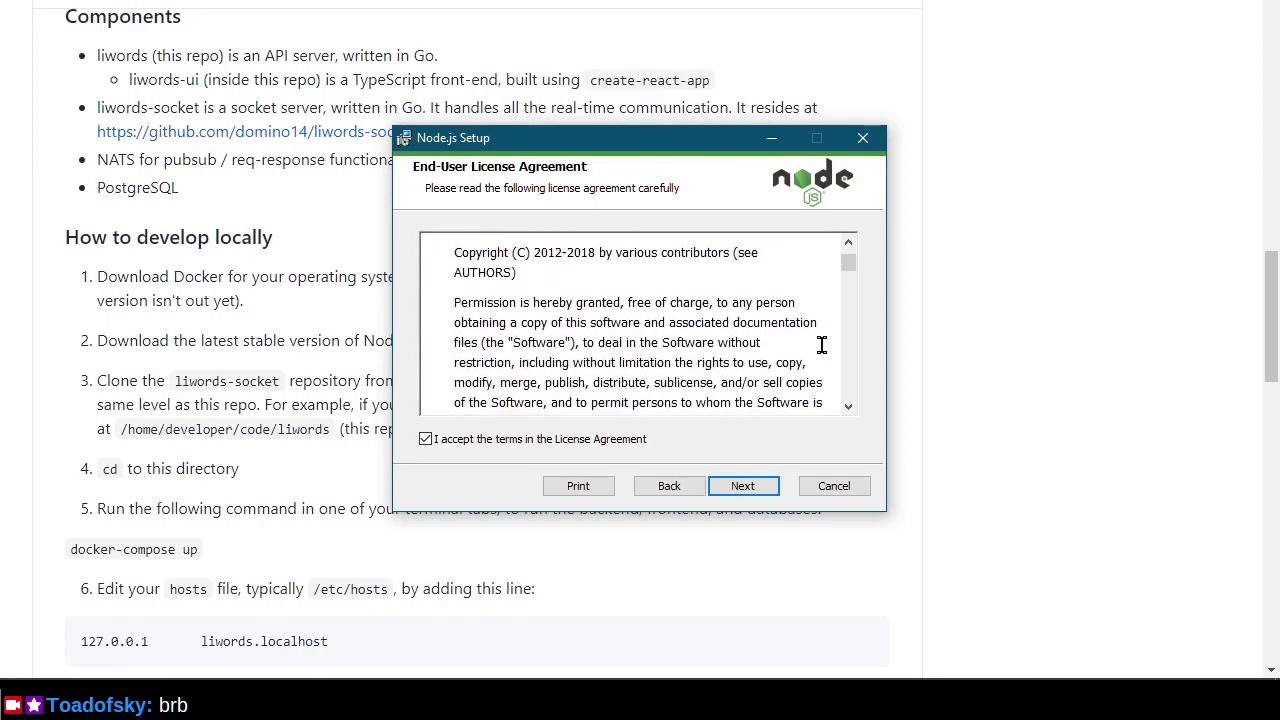
pyautogui.scroll(2, 821, 344)
pyautogui.scroll(-2, 821, 344)
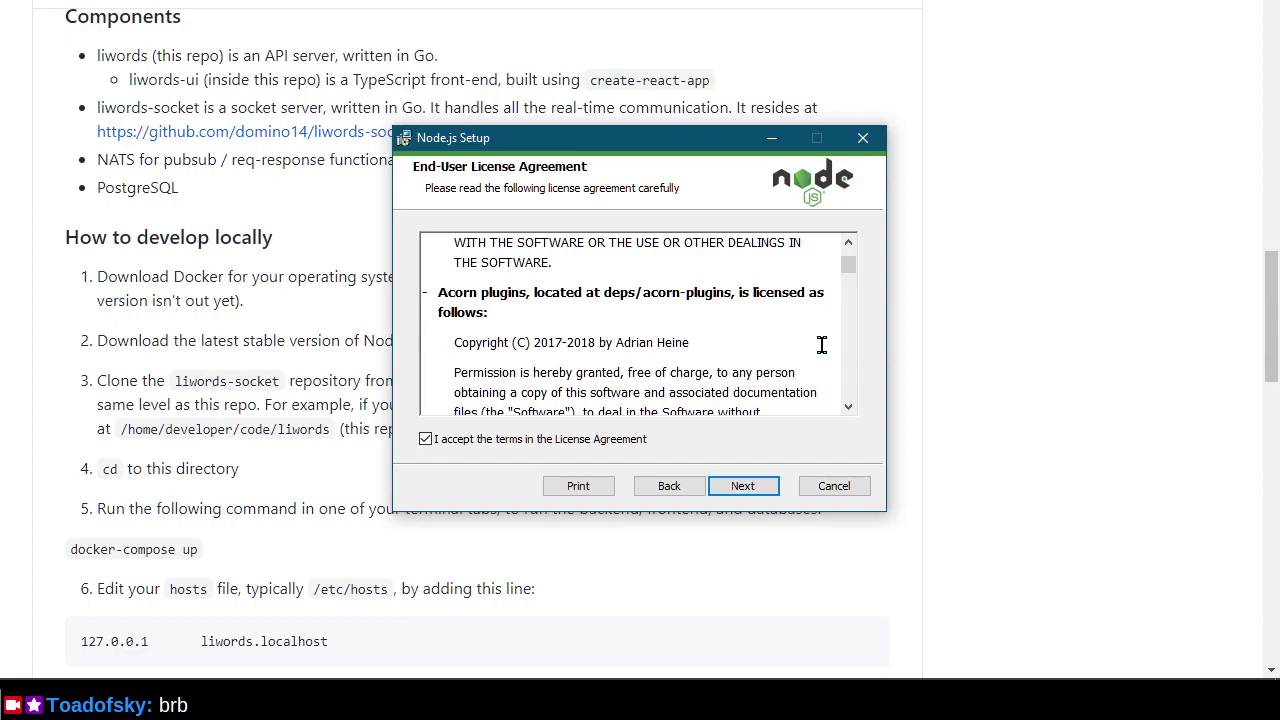
pyautogui.scroll(-3, 821, 344)
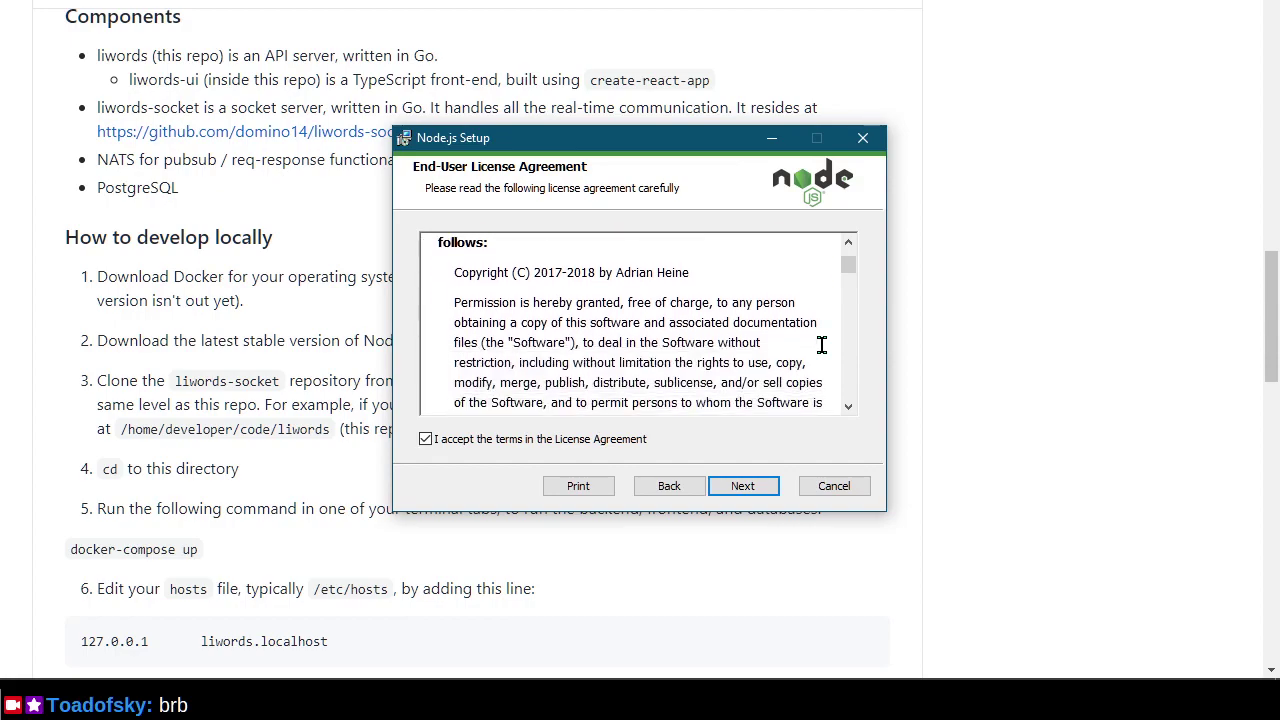
pyautogui.scroll(-7, 821, 344)
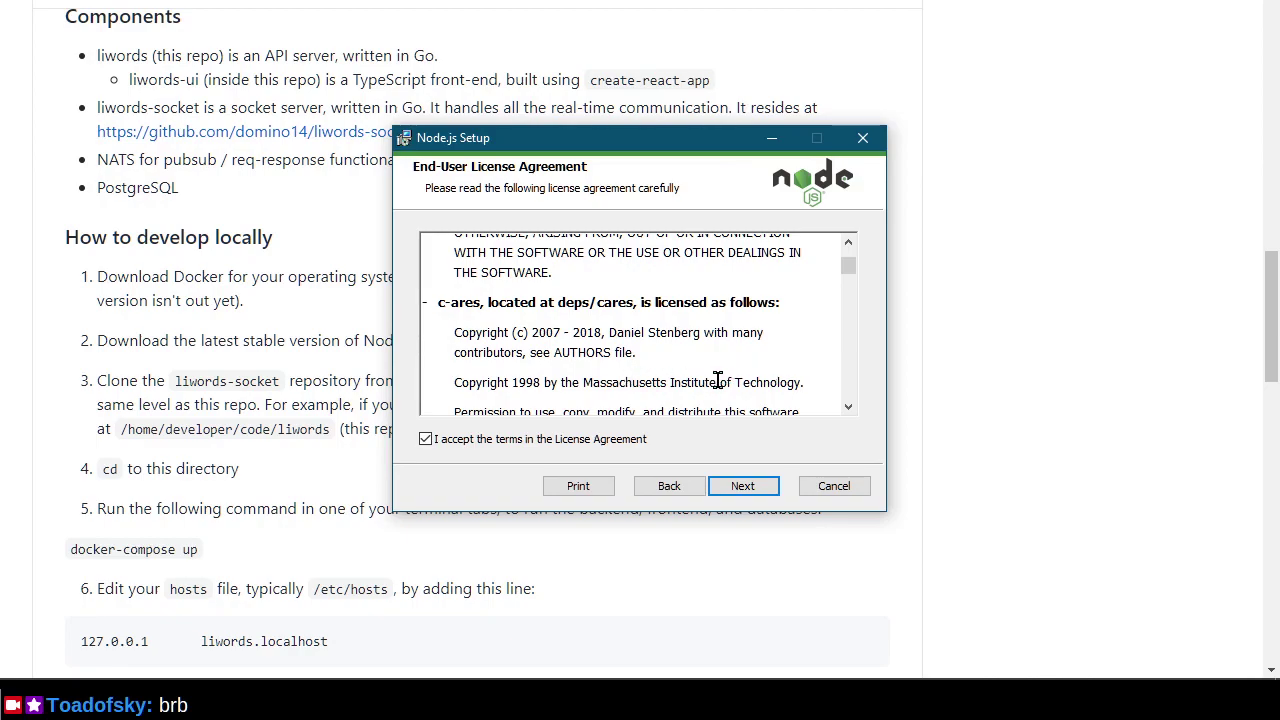
pyautogui.scroll(-3, 763, 369)
pyautogui.scroll(-3, 789, 364)
pyautogui.scroll(3, 786, 360)
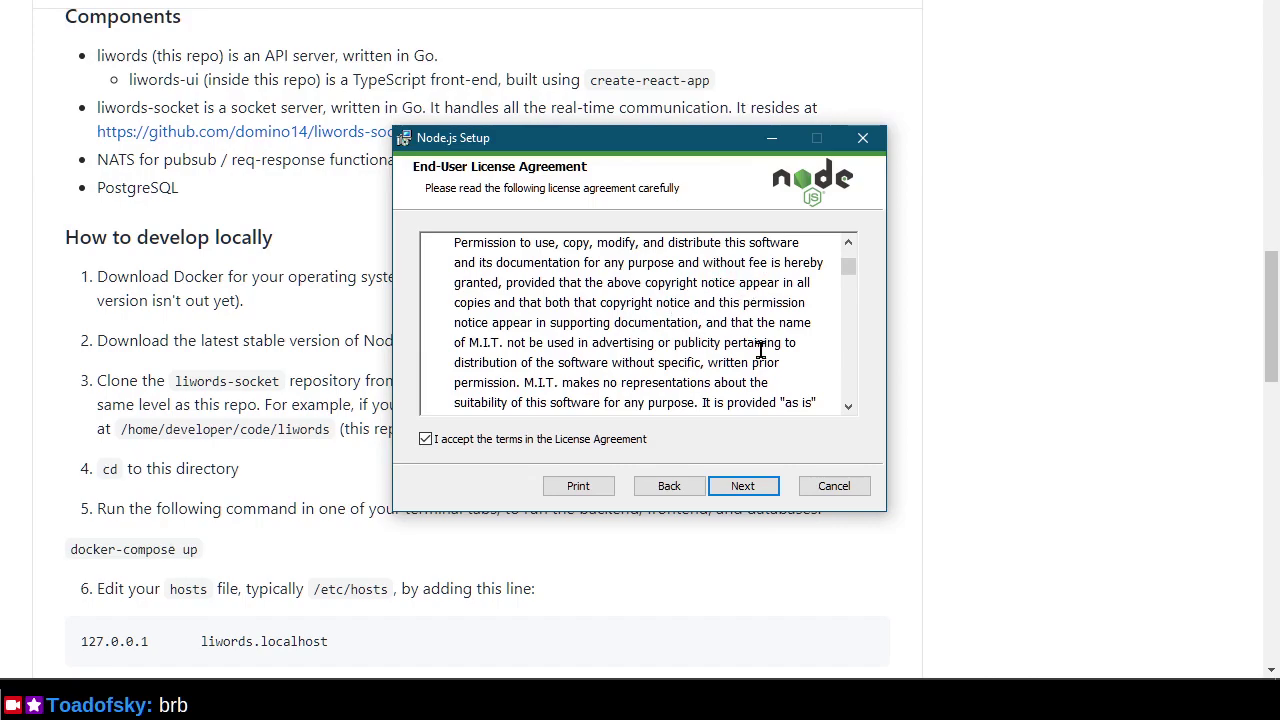
pyautogui.scroll(-5, 800, 355)
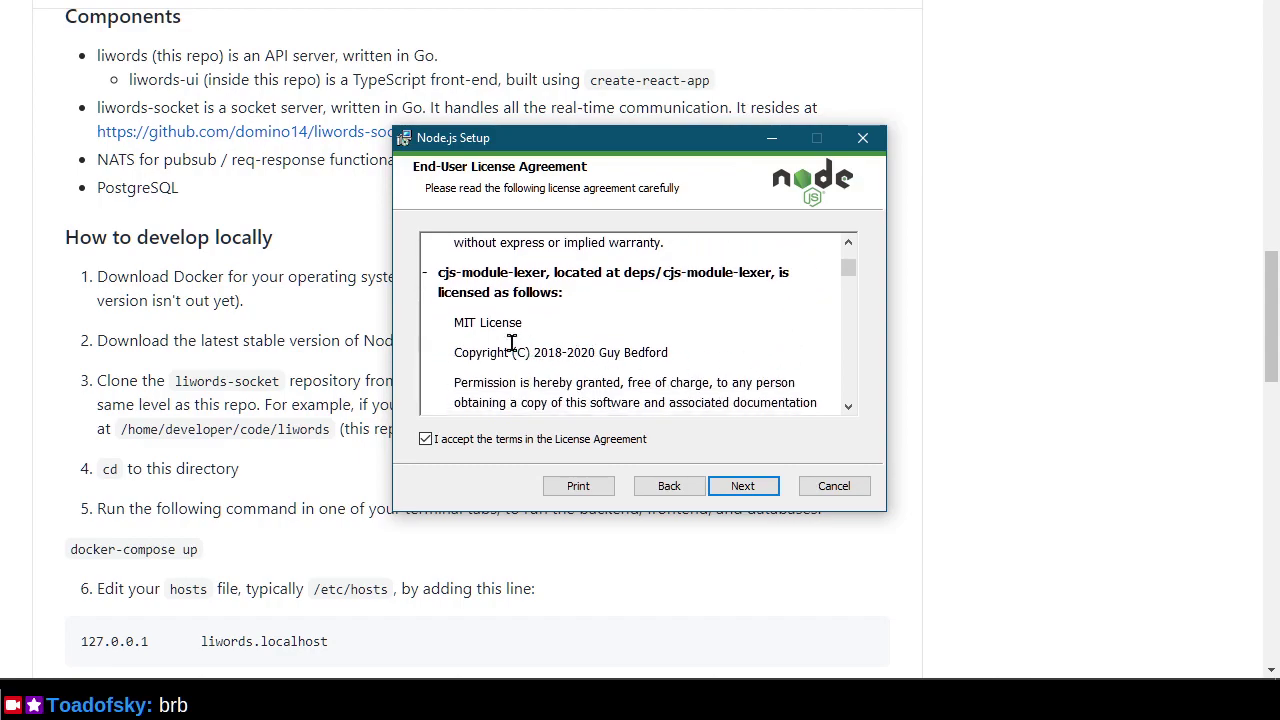
pyautogui.scroll(-8, 603, 352)
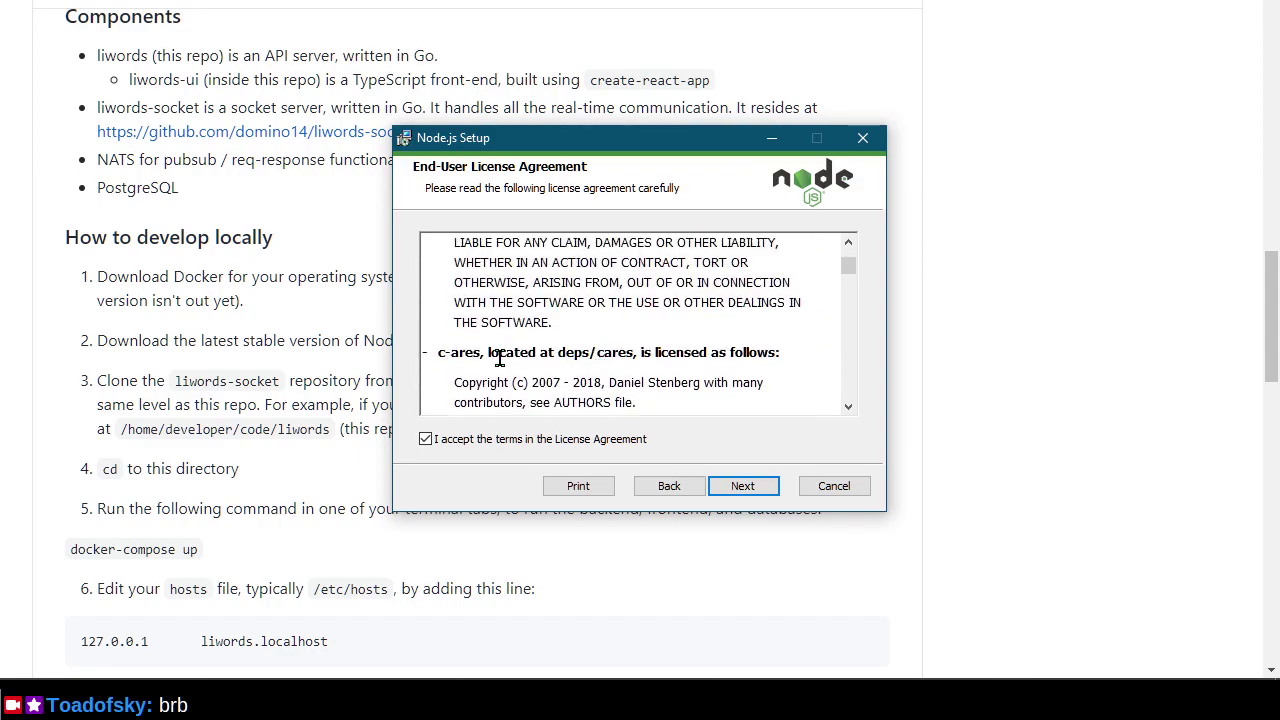
pyautogui.scroll(-2, 645, 370)
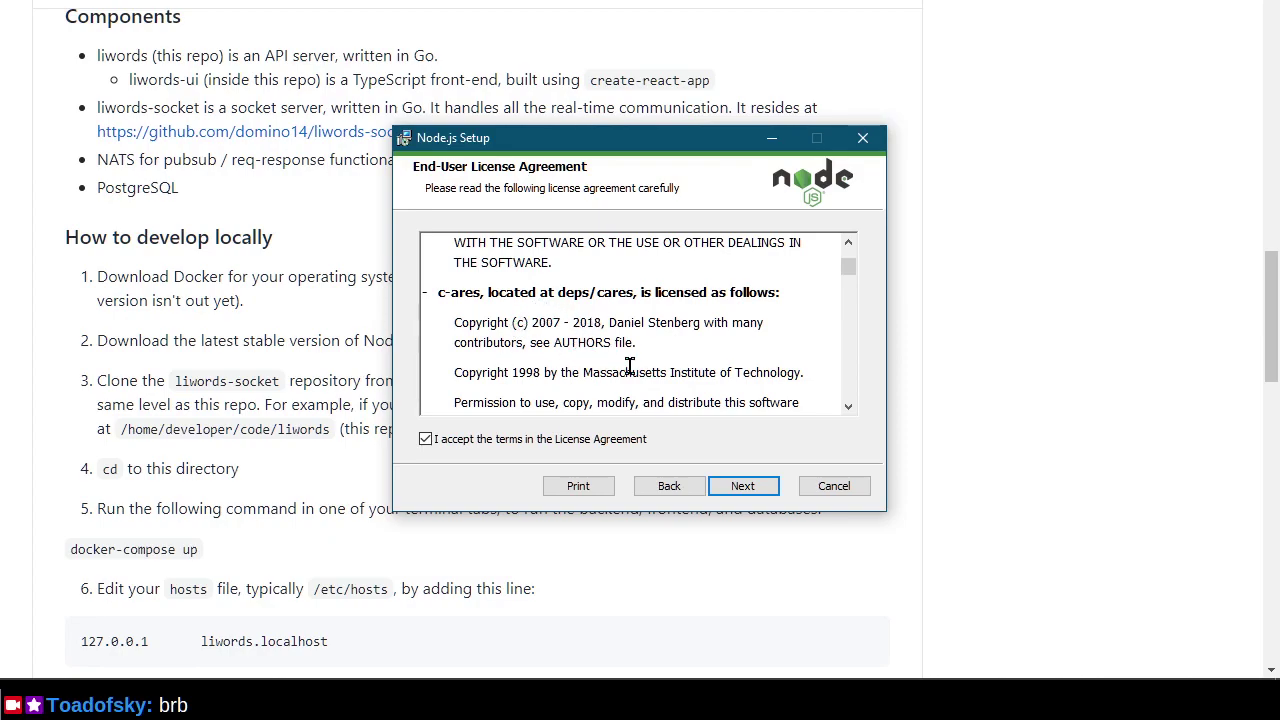
pyautogui.scroll(-3, 640, 365)
pyautogui.scroll(-10, 641, 363)
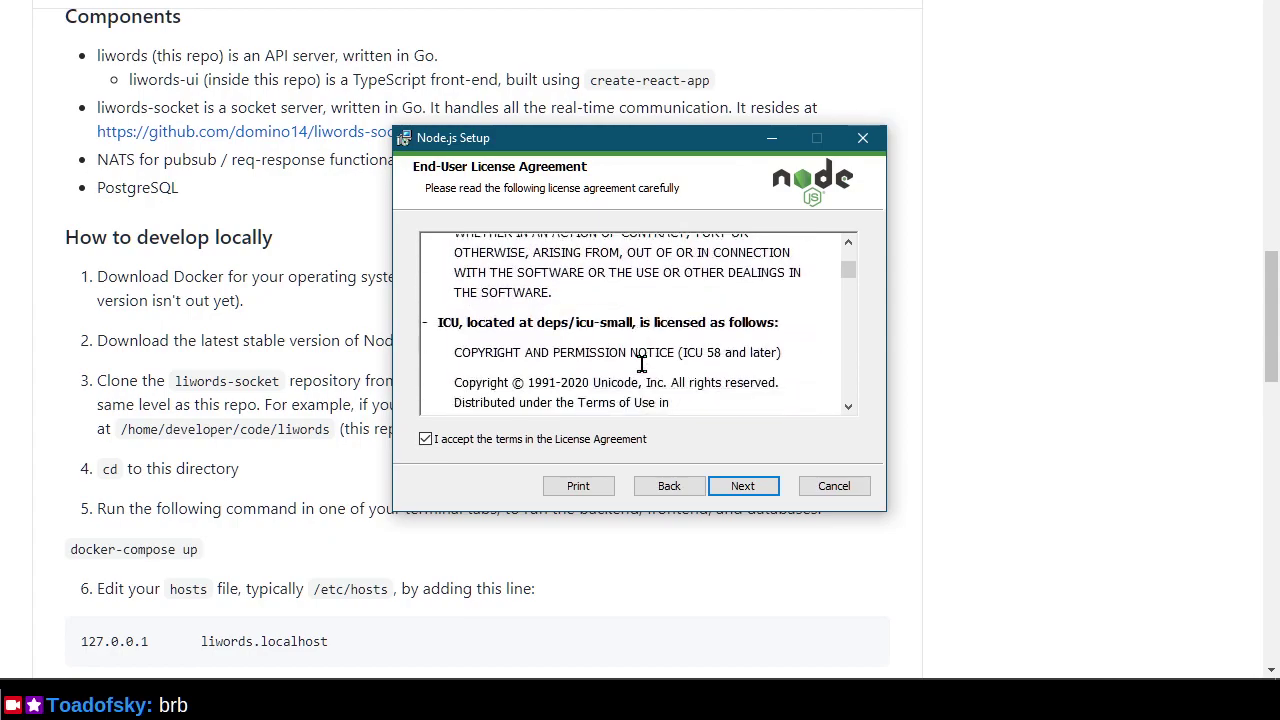
pyautogui.scroll(-2, 641, 363)
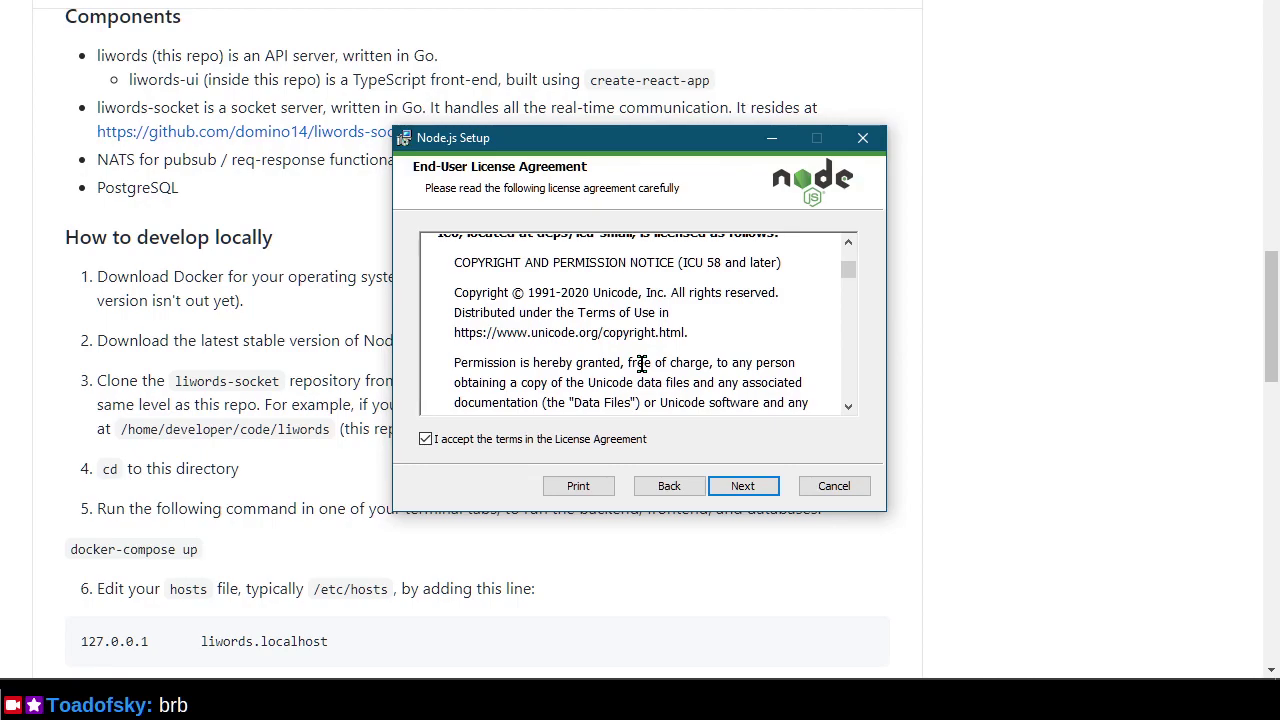
pyautogui.scroll(-4, 641, 363)
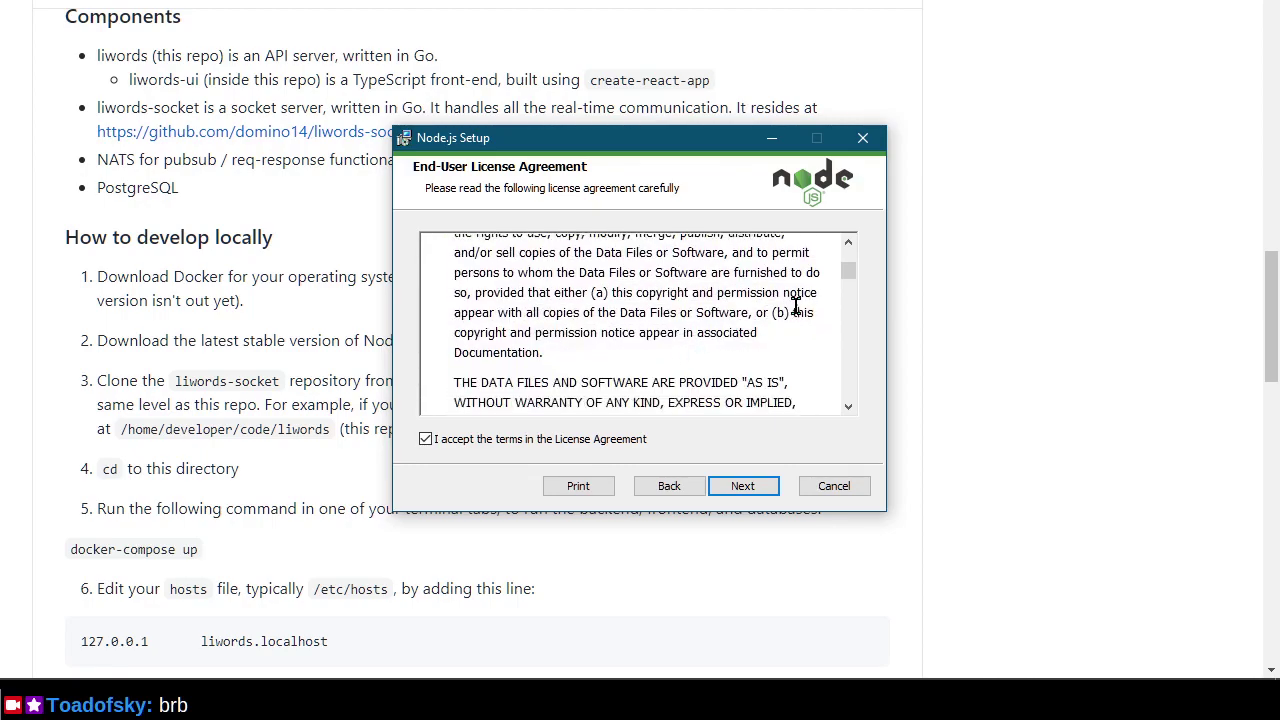
pyautogui.moveTo(848, 276); pyautogui.dragTo(848, 362)
pyautogui.scroll(-2, 850, 289)
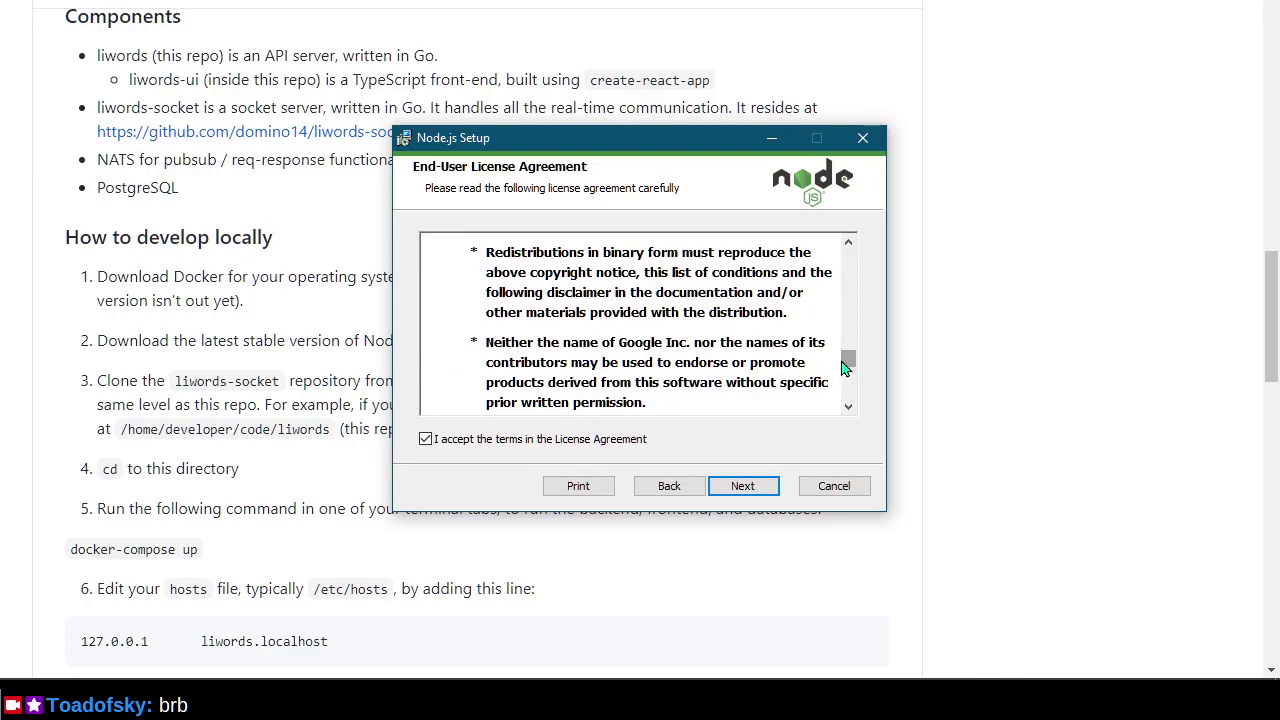
pyautogui.scroll(-6, 759, 372)
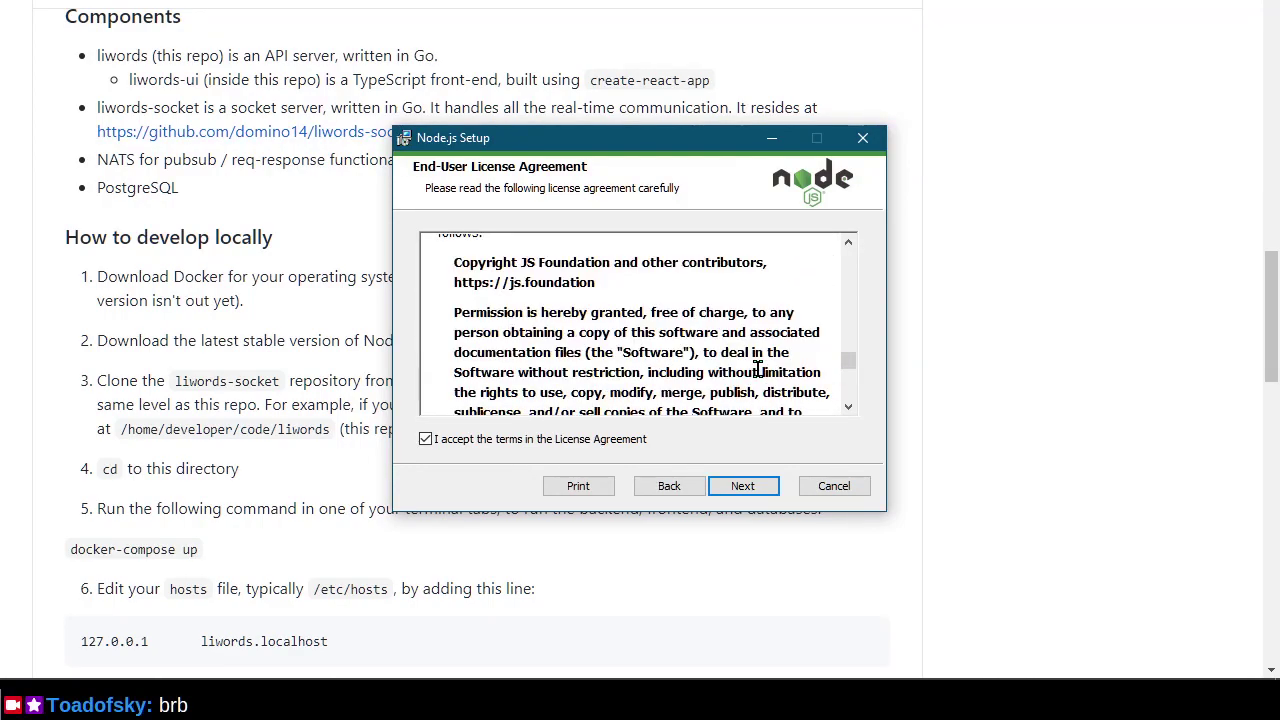
pyautogui.scroll(2, 759, 370)
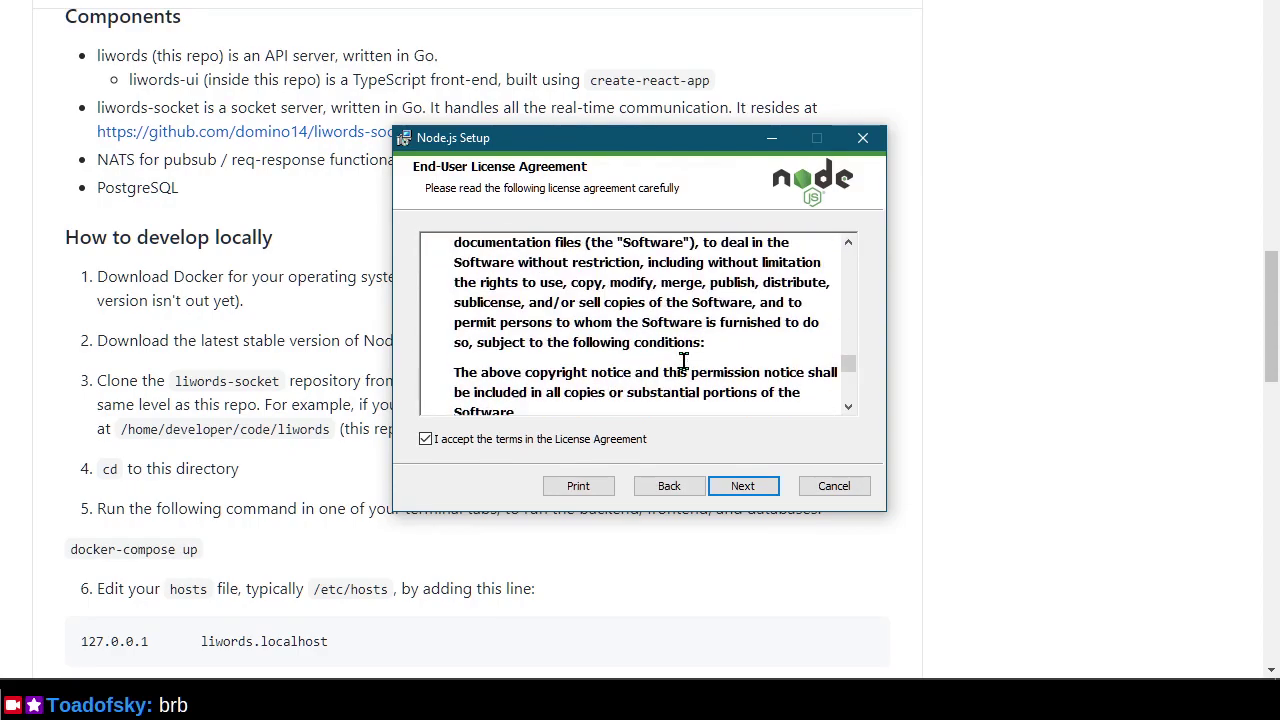
pyautogui.scroll(-3, 684, 362)
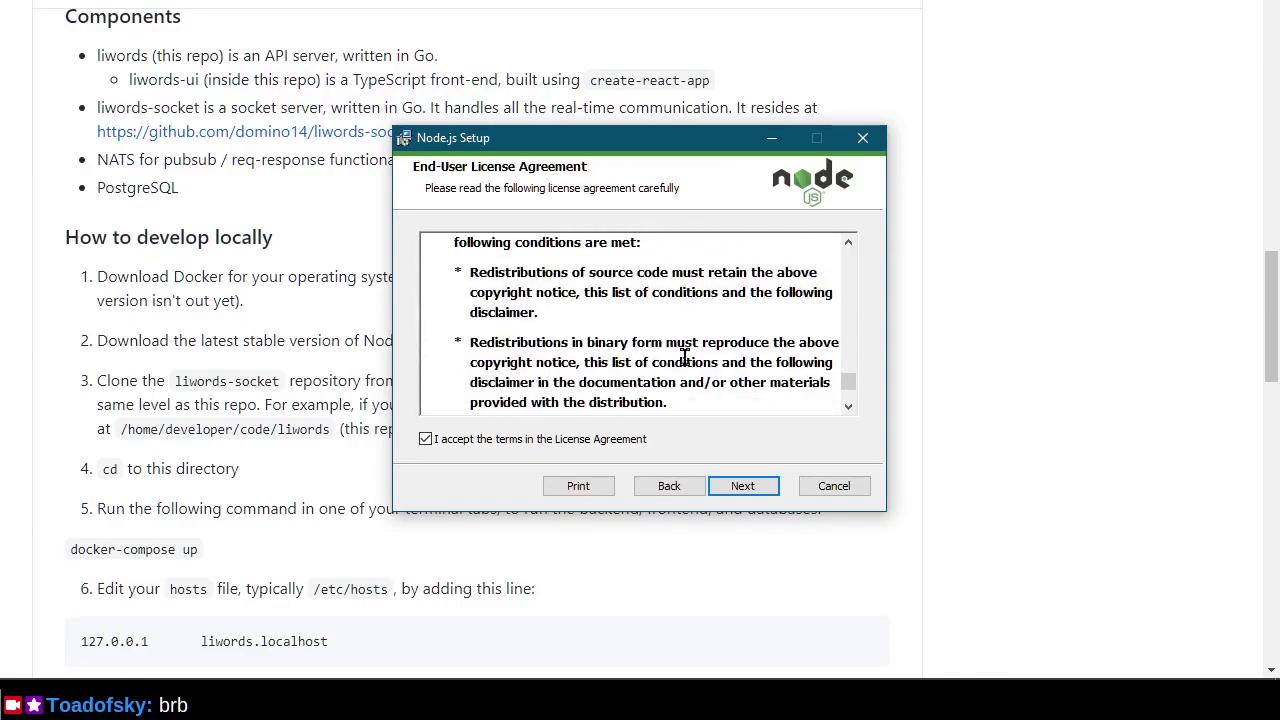
pyautogui.scroll(3, 684, 358)
pyautogui.scroll(-12, 684, 358)
pyautogui.scroll(-5, 684, 358)
pyautogui.scroll(-1, 684, 358)
pyautogui.scroll(-1, 684, 358)
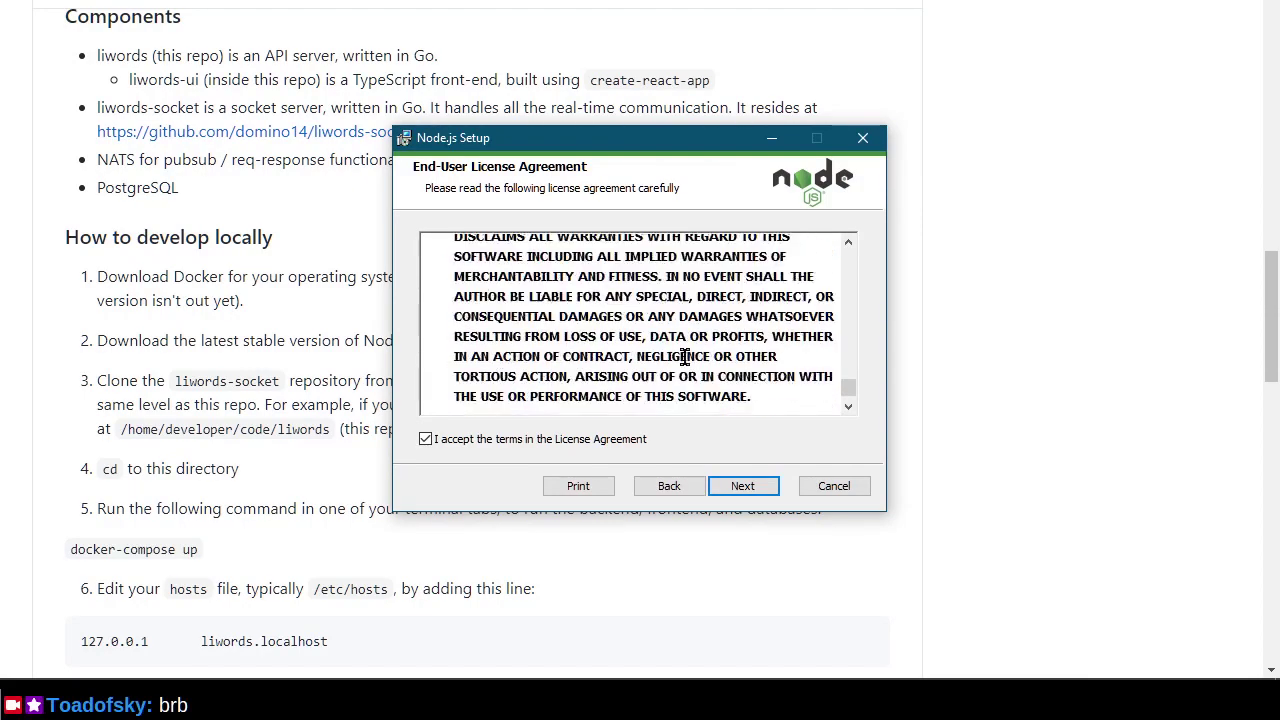
pyautogui.scroll(-5, 684, 358)
pyautogui.scroll(-1, 684, 358)
pyautogui.scroll(-2, 684, 358)
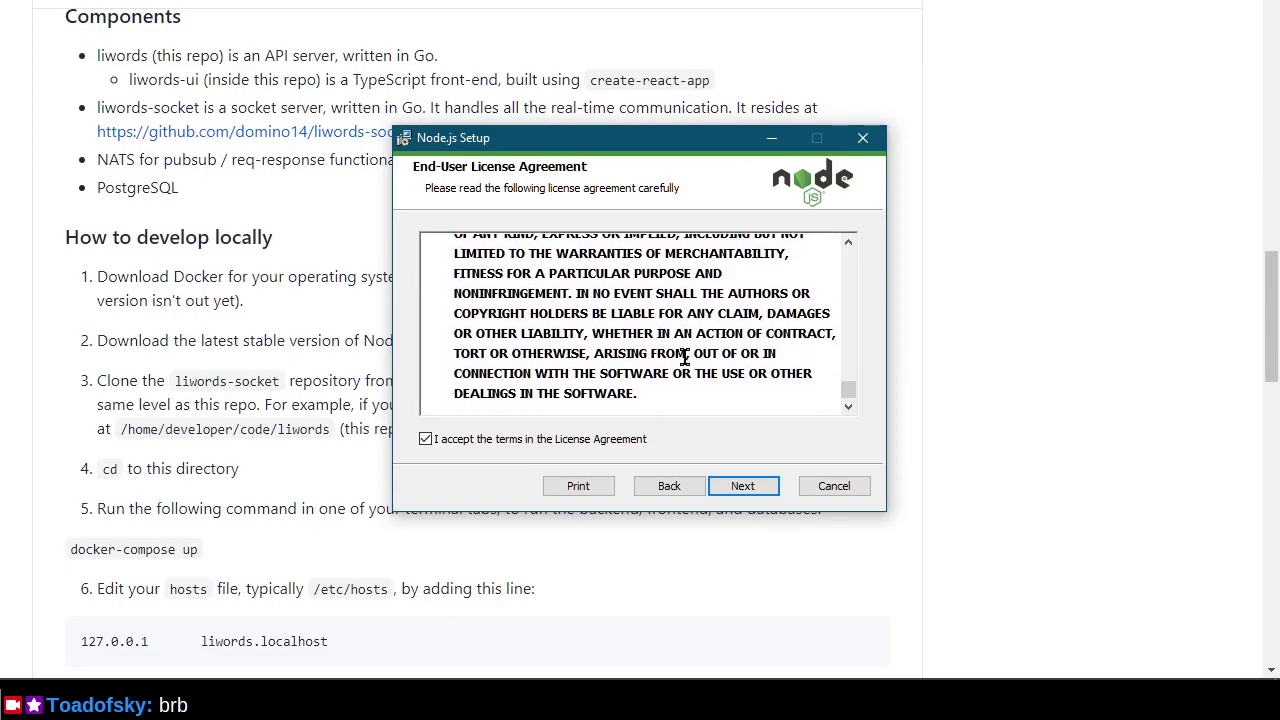
# Install Node.js to C:\Program Files\nodejs\ with default features and automatic native-module build tools.
pyautogui.click(757, 483)
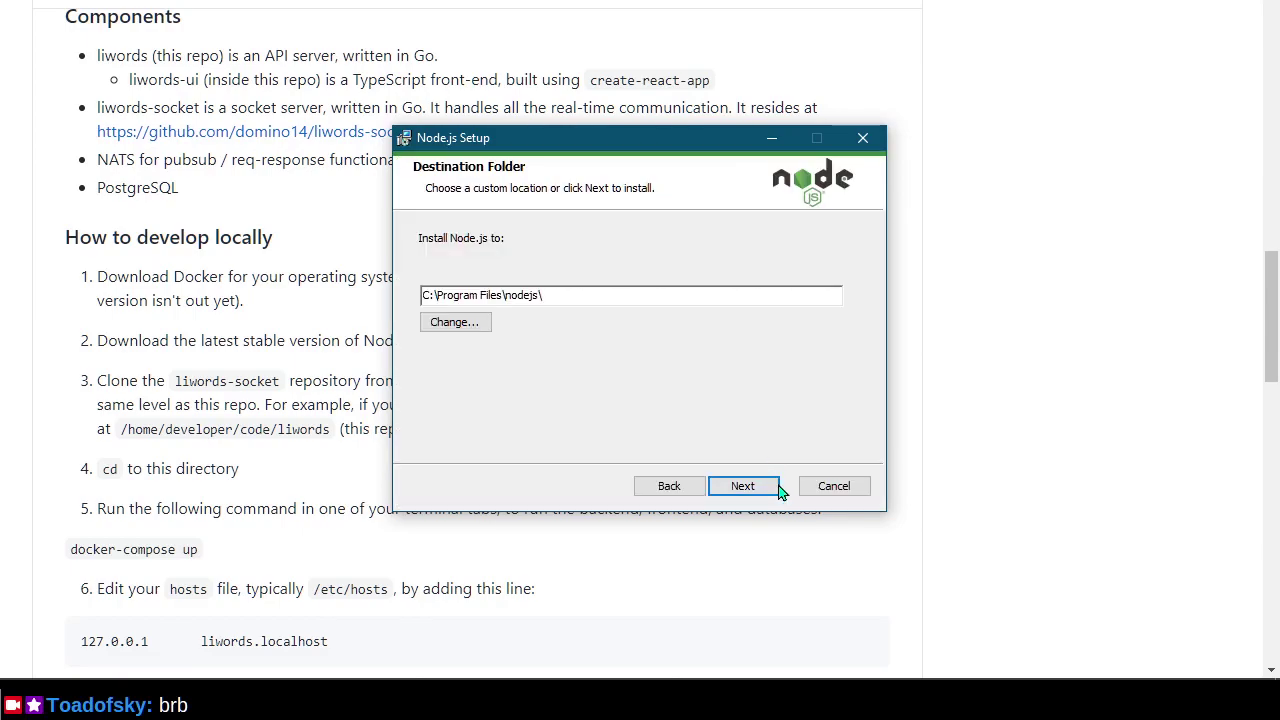
pyautogui.click(777, 486)
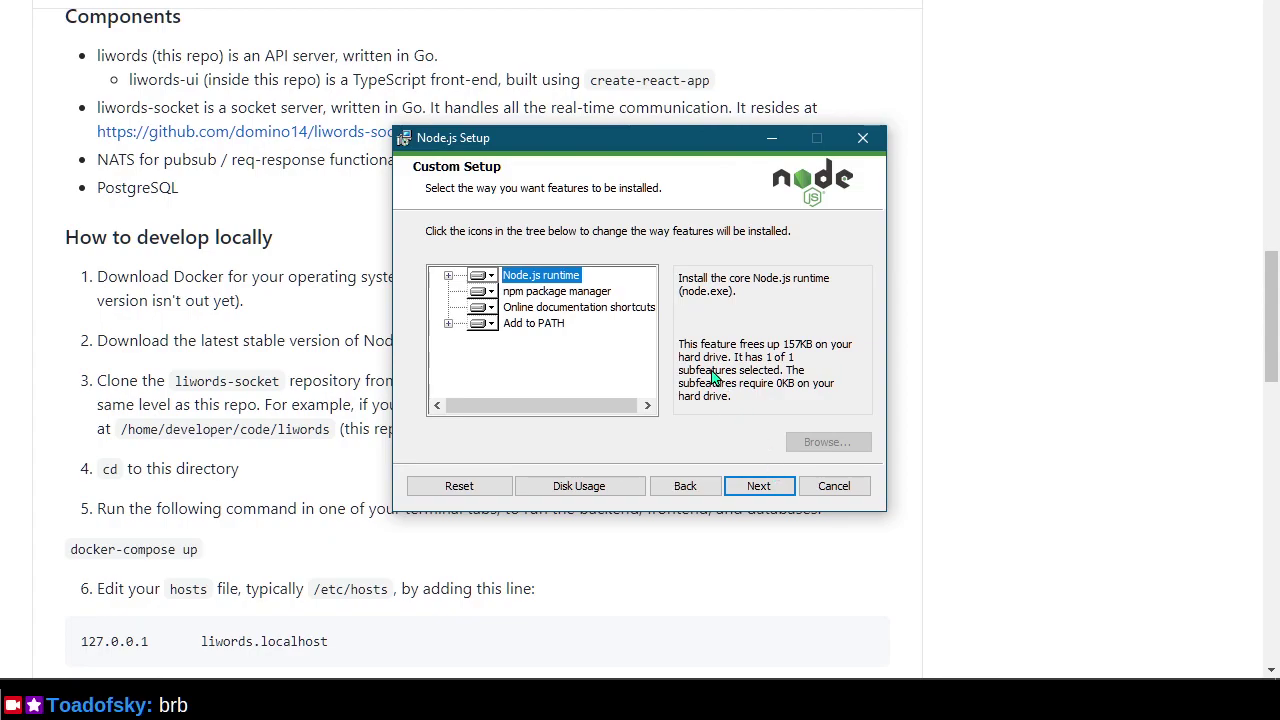
pyautogui.click(766, 492)
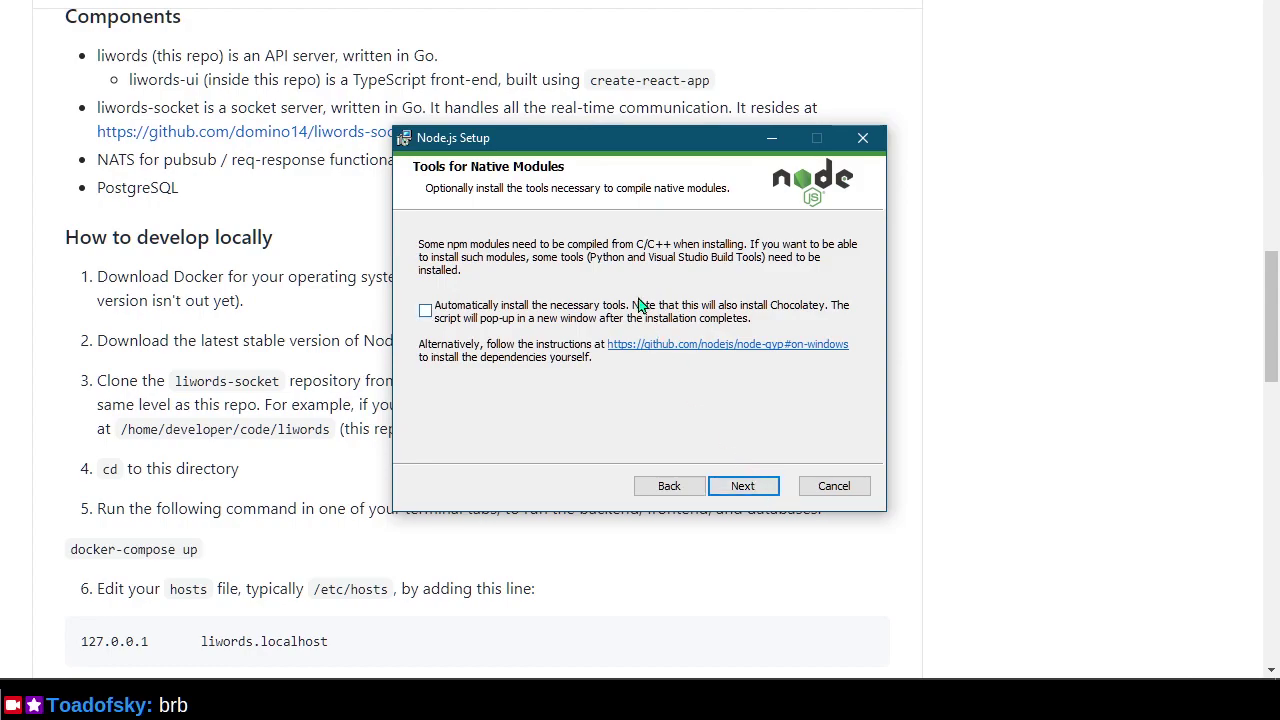
pyautogui.click(425, 311)
pyautogui.click(755, 493)
pyautogui.click(757, 493)
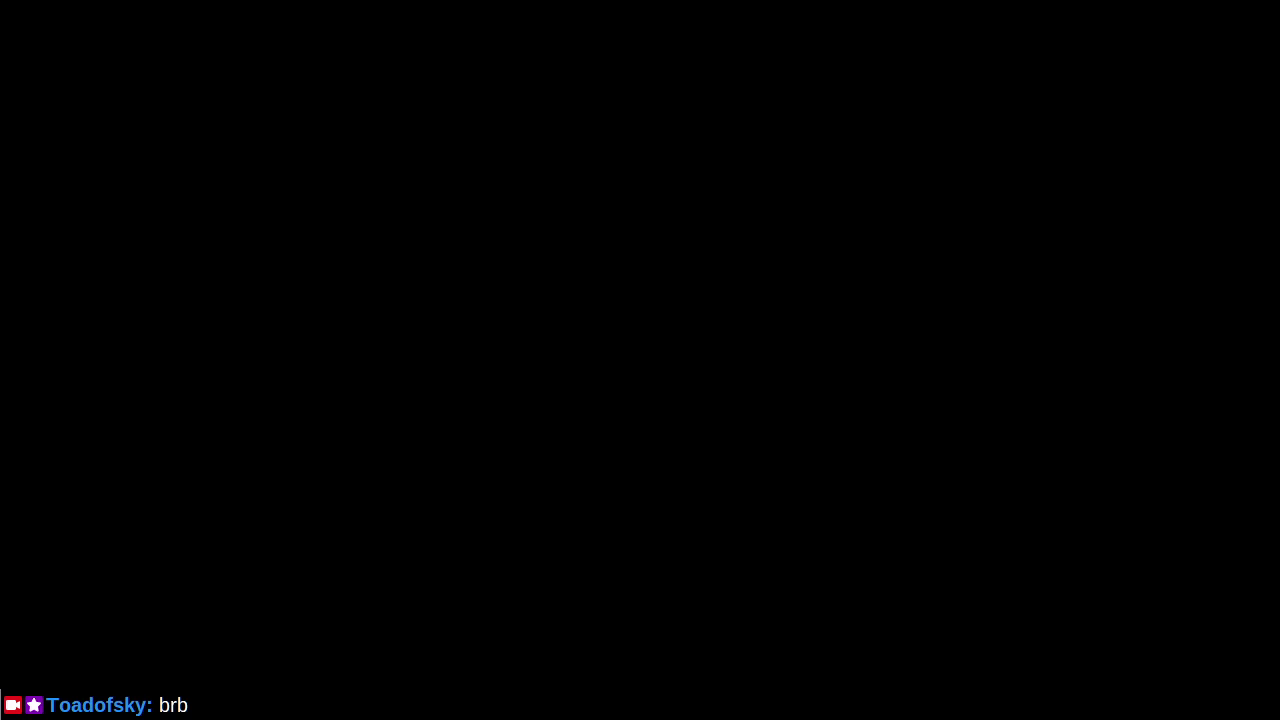
# Approve the User Account Control prompt so the Node.js 14.16.1 install continues.
pyautogui.click(585, 457)
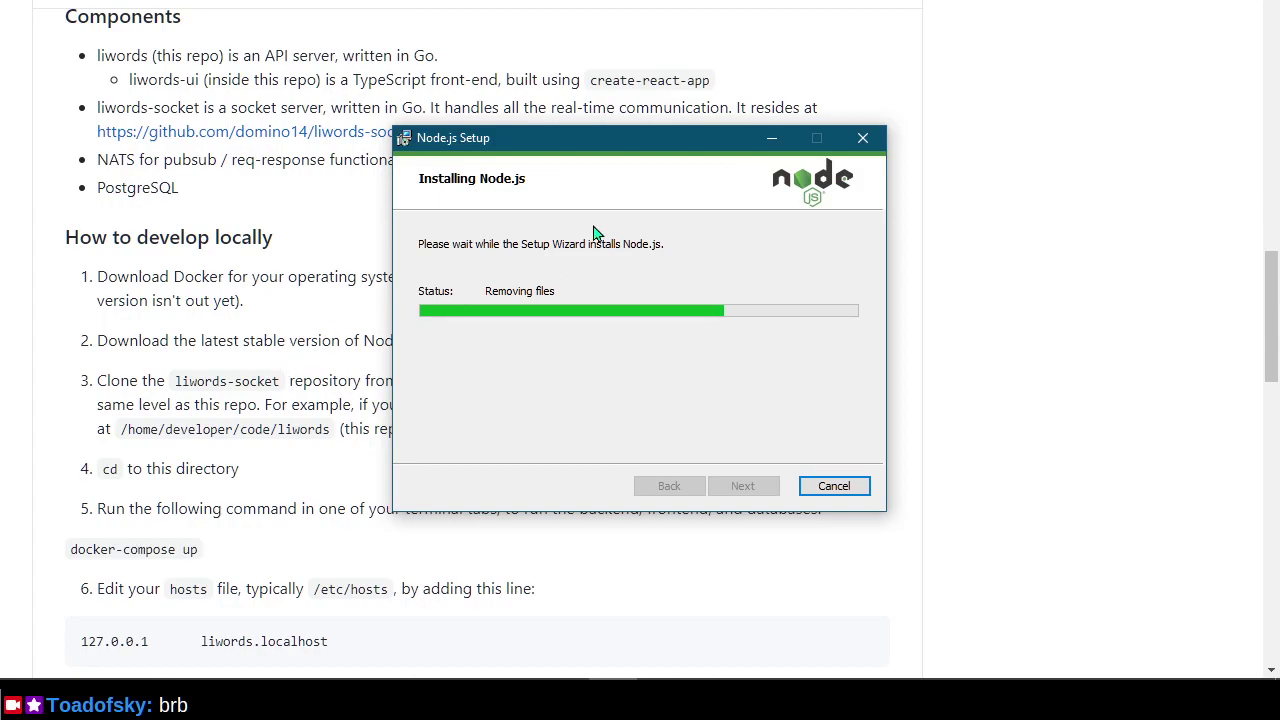
# Move the installer aside and scroll the liwords README back to 'How to develop locally'.
pyautogui.moveTo(643, 150); pyautogui.dragTo(851, 156)
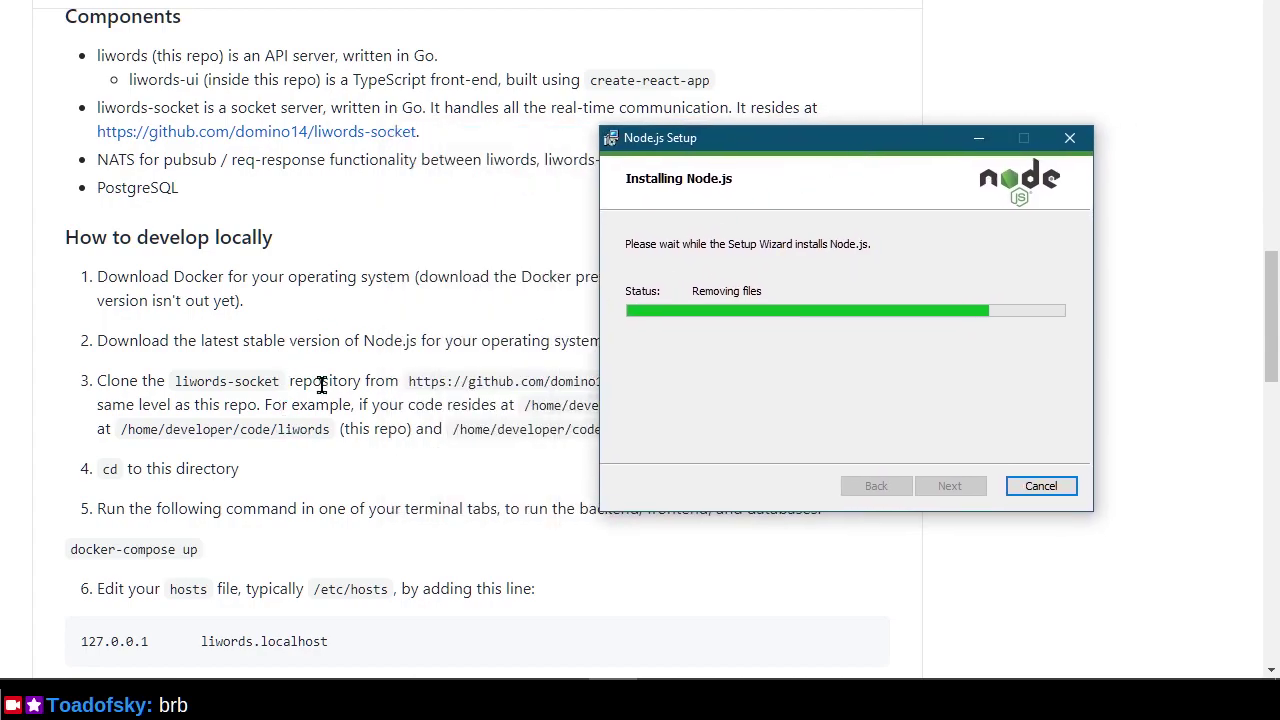
pyautogui.click(328, 513)
pyautogui.scroll(-5, 334, 513)
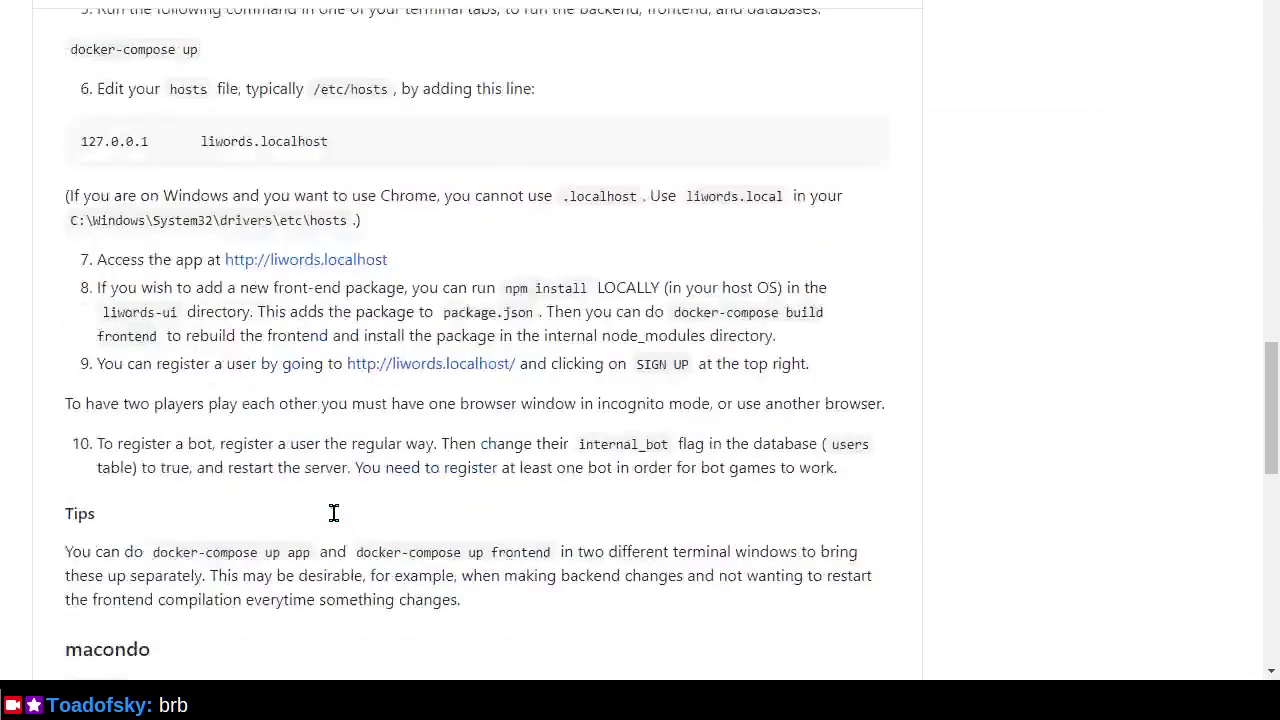
pyautogui.scroll(-2, 334, 513)
pyautogui.scroll(-2, 277, 495)
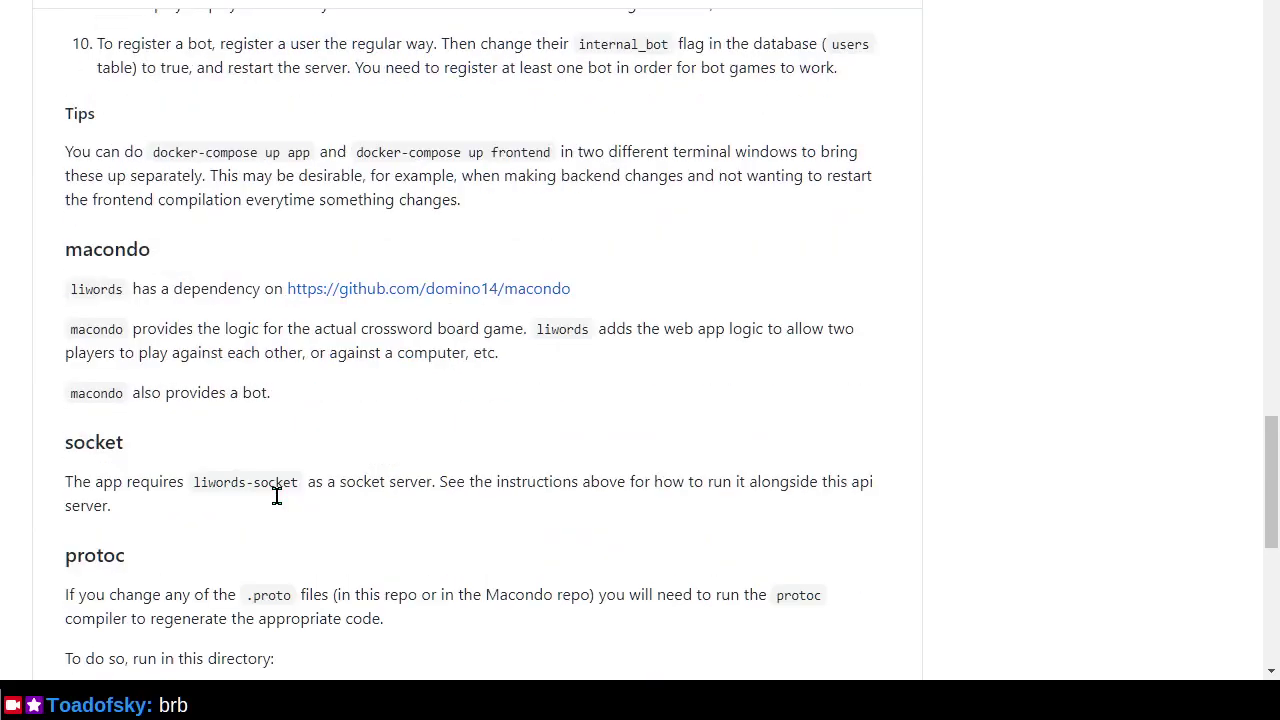
pyautogui.scroll(-6, 277, 500)
pyautogui.scroll(1, 278, 505)
pyautogui.scroll(13, 278, 505)
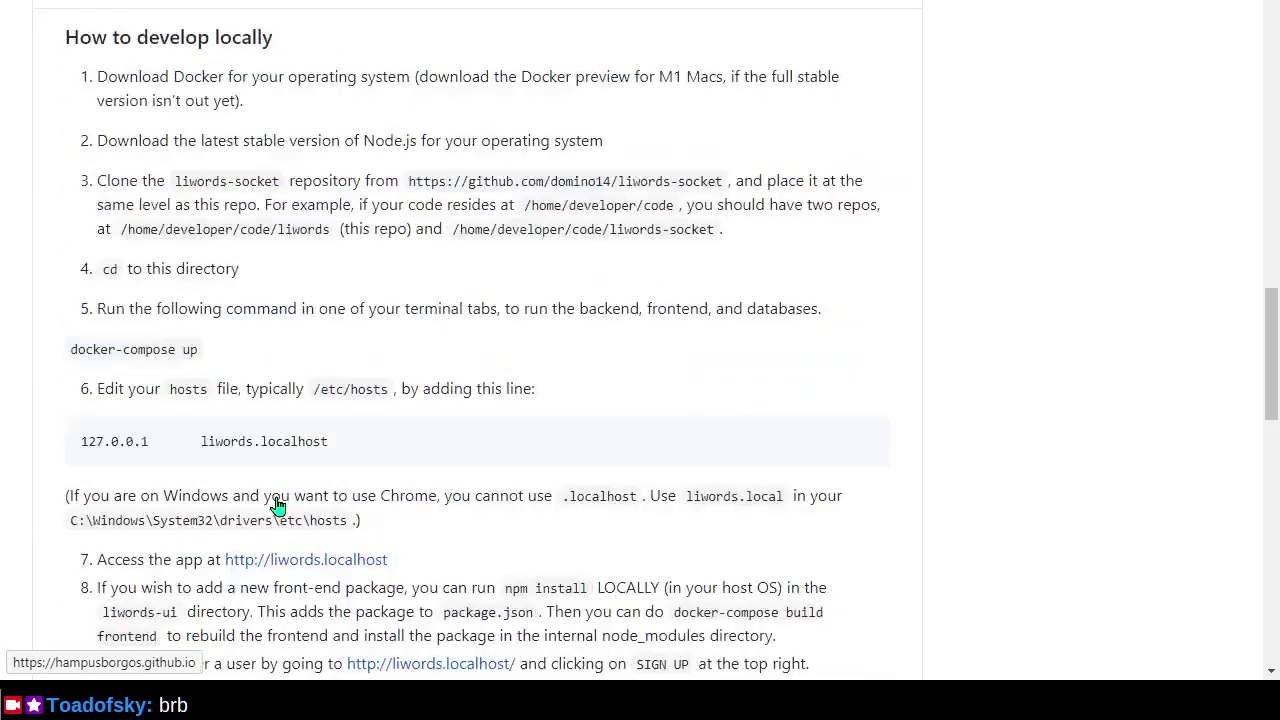
pyautogui.scroll(1, 278, 505)
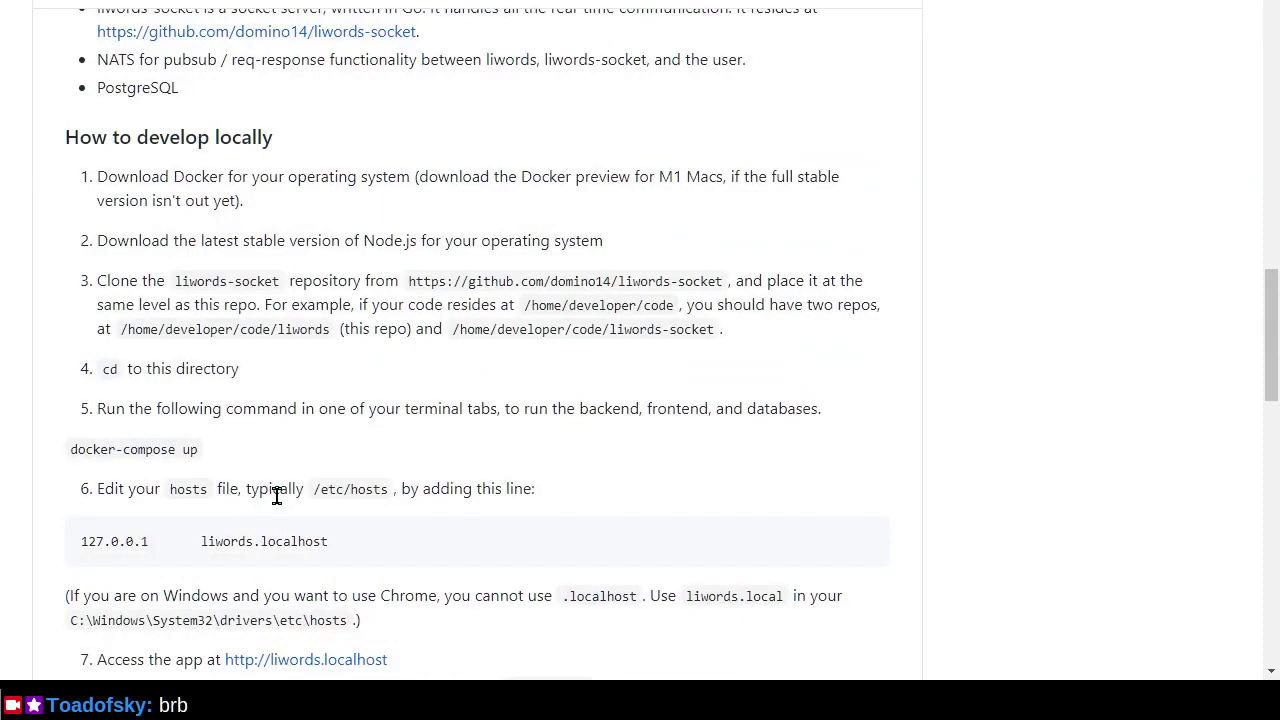
pyautogui.scroll(5, 277, 497)
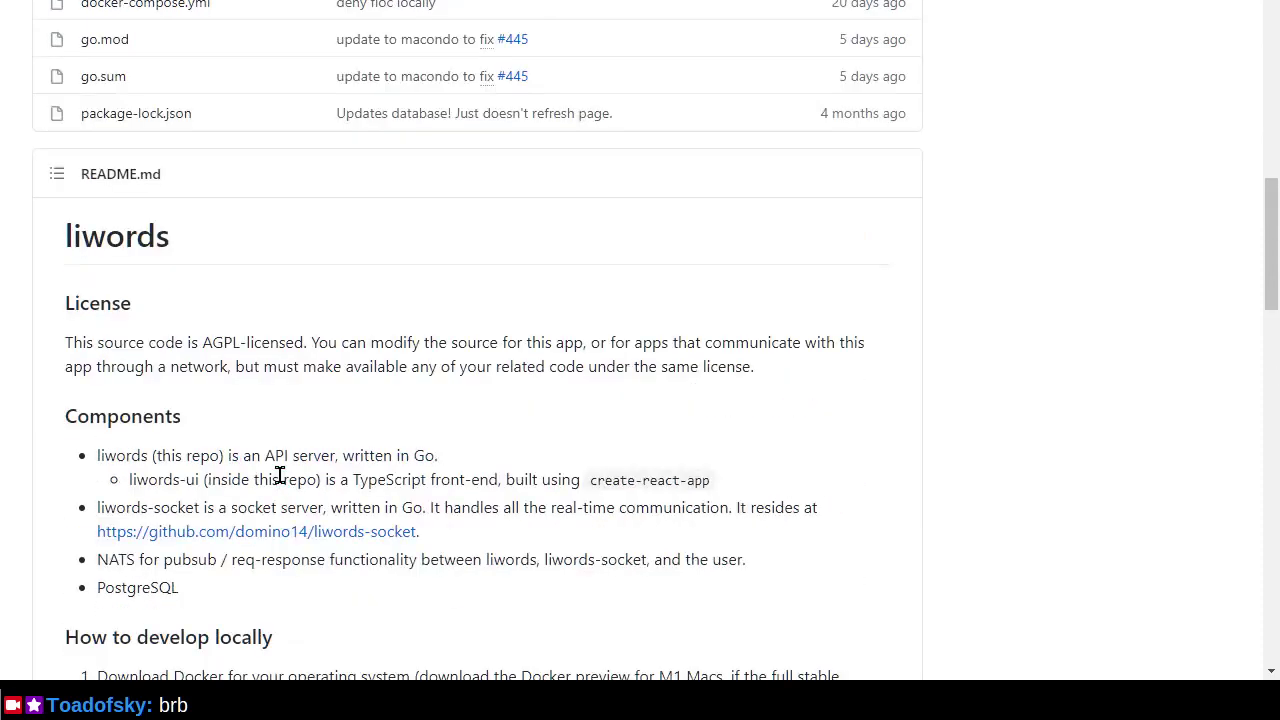
pyautogui.scroll(-4, 280, 475)
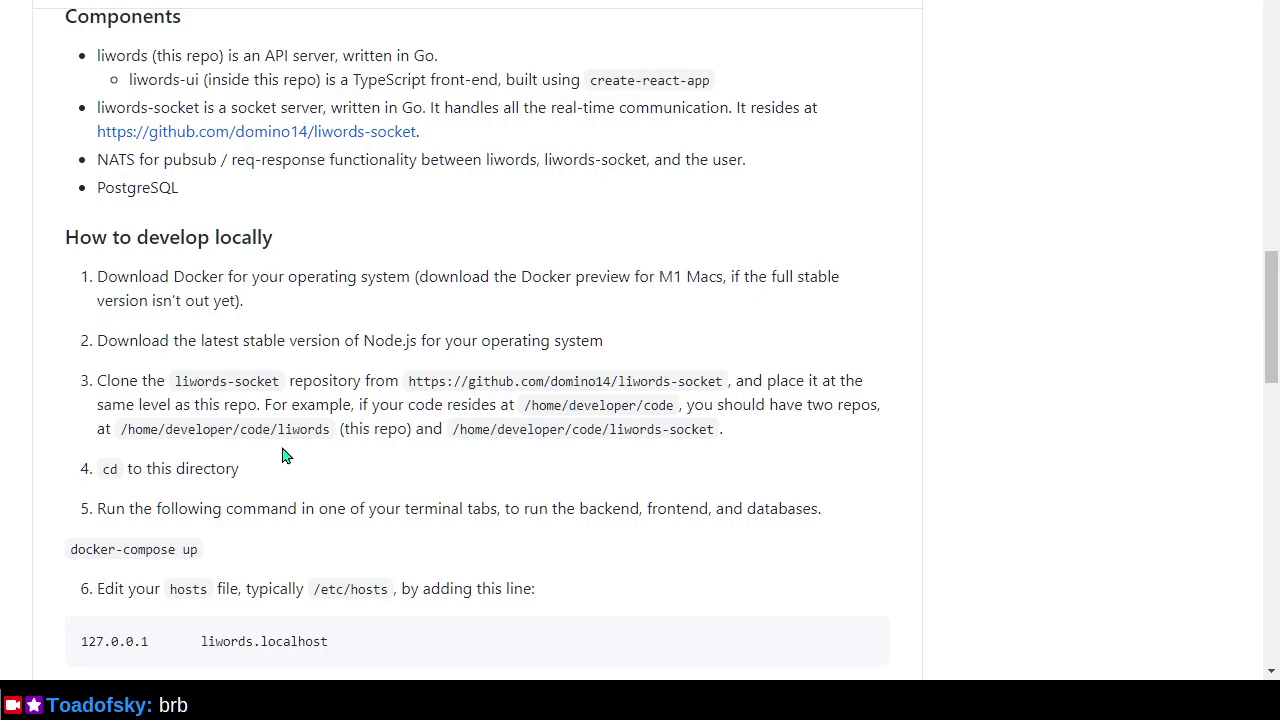
# Finish the Node.js Setup wizard, launching the Install Additional Tools for Node.js script.
pyautogui.press('super')
pyautogui.write('git')
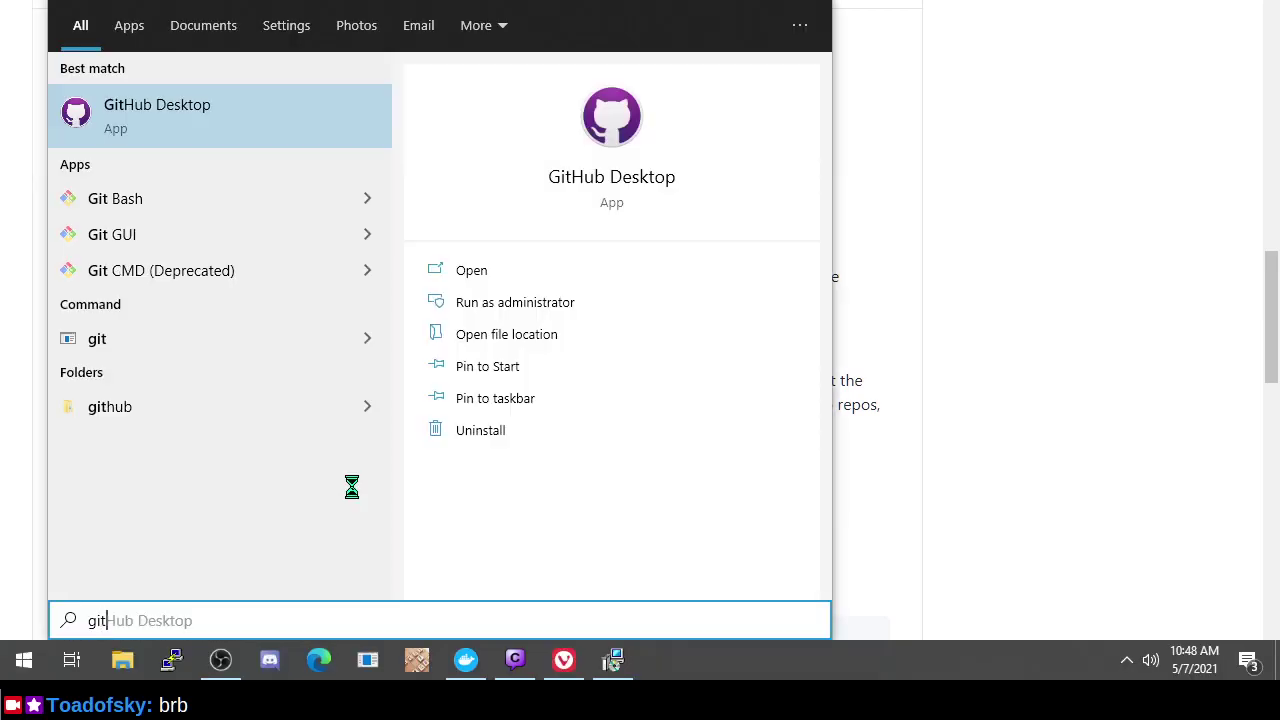
pyautogui.press('Return')
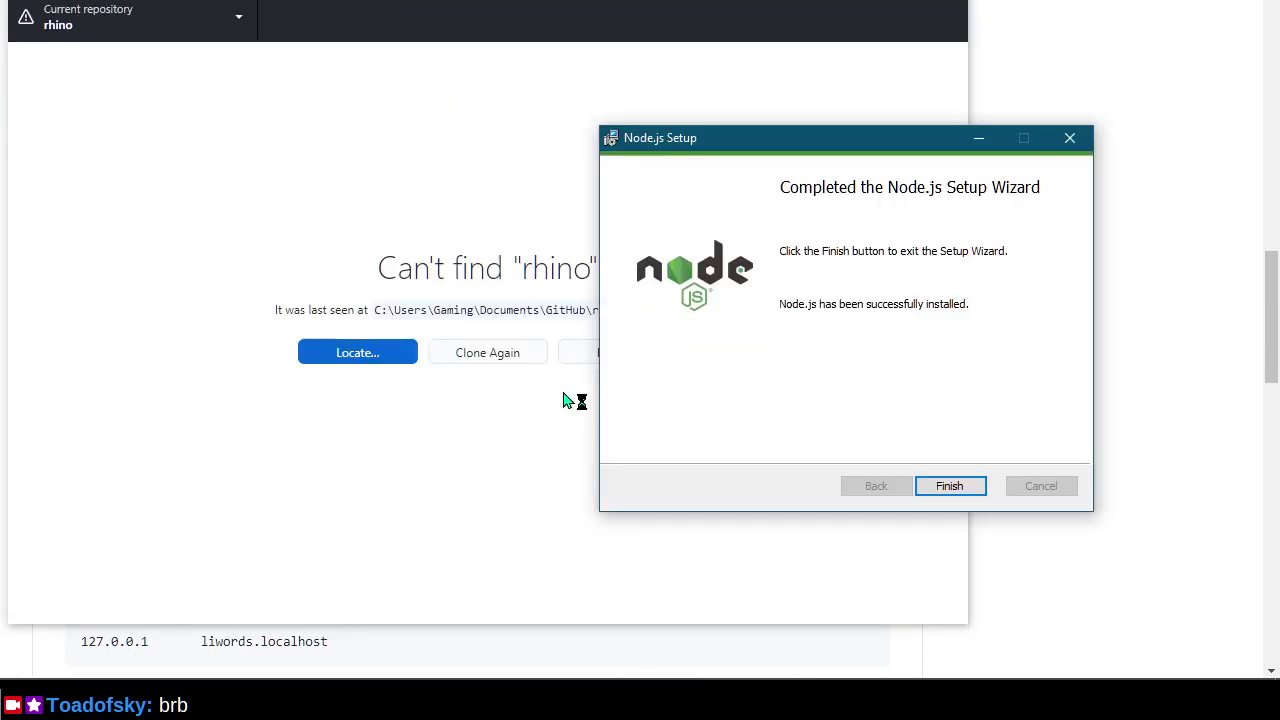
pyautogui.click(950, 485)
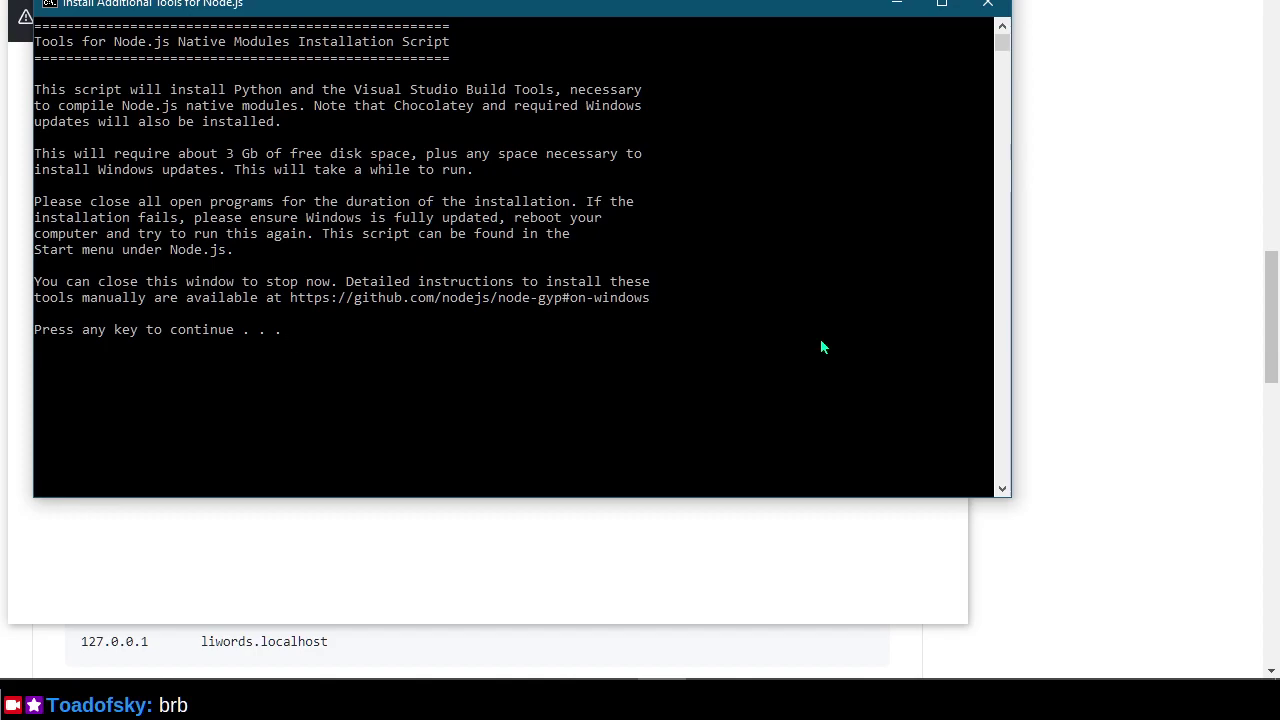
# Continue past both script notices so Chocolatey starts upgrading python and Visual Studio build tools.
pyautogui.press('Return')
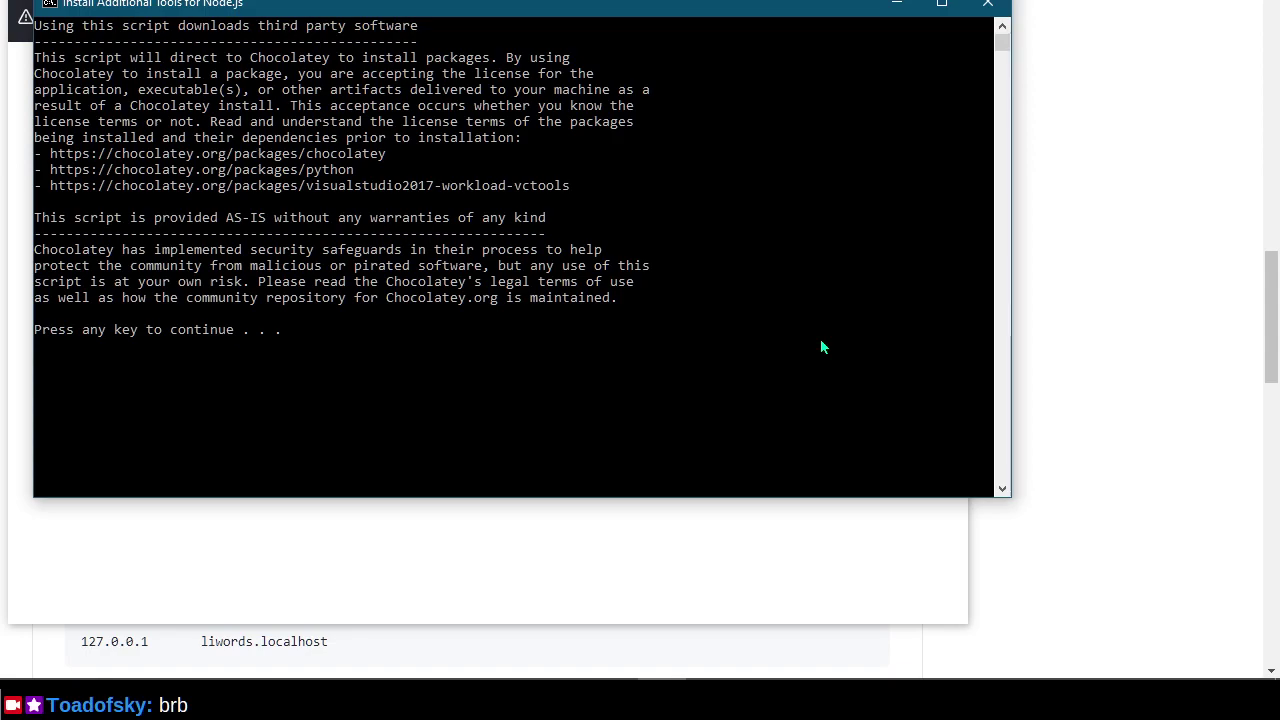
pyautogui.press('Return')
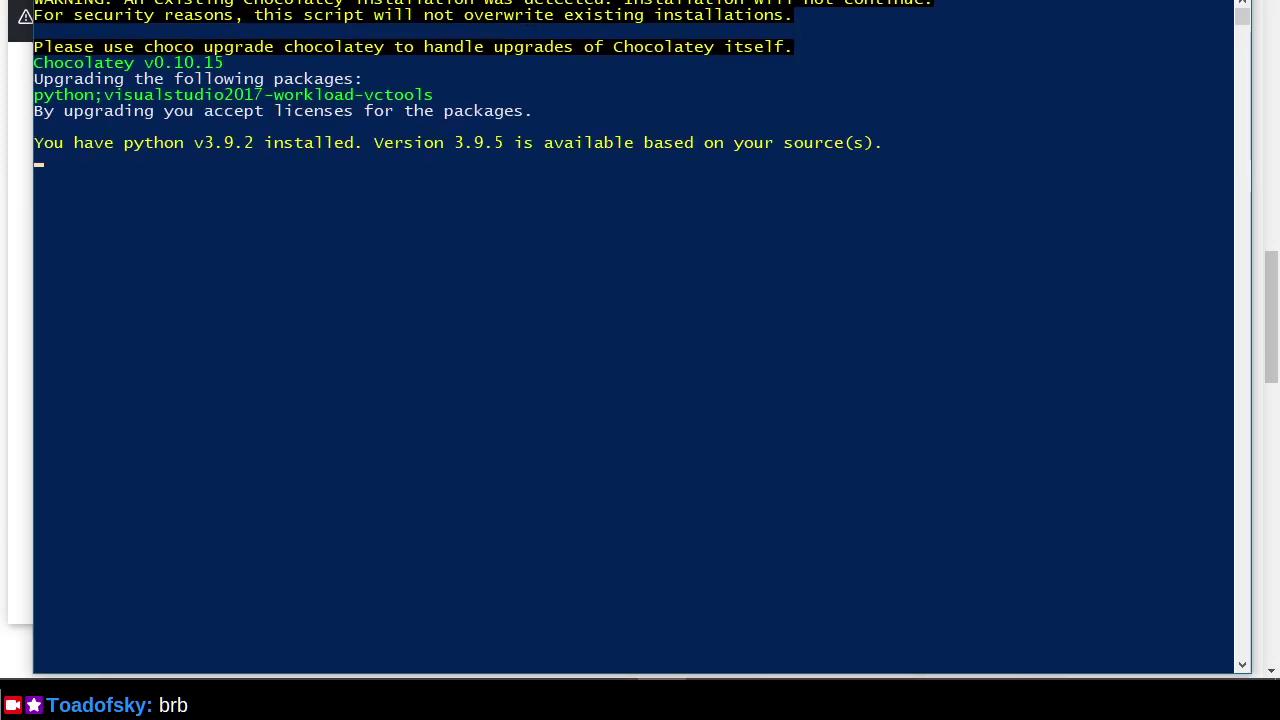
# Move the PowerShell console right while Chocolatey downloads and installs python 3.9.5.
pyautogui.moveTo(642, 5); pyautogui.dragTo(733, 5)
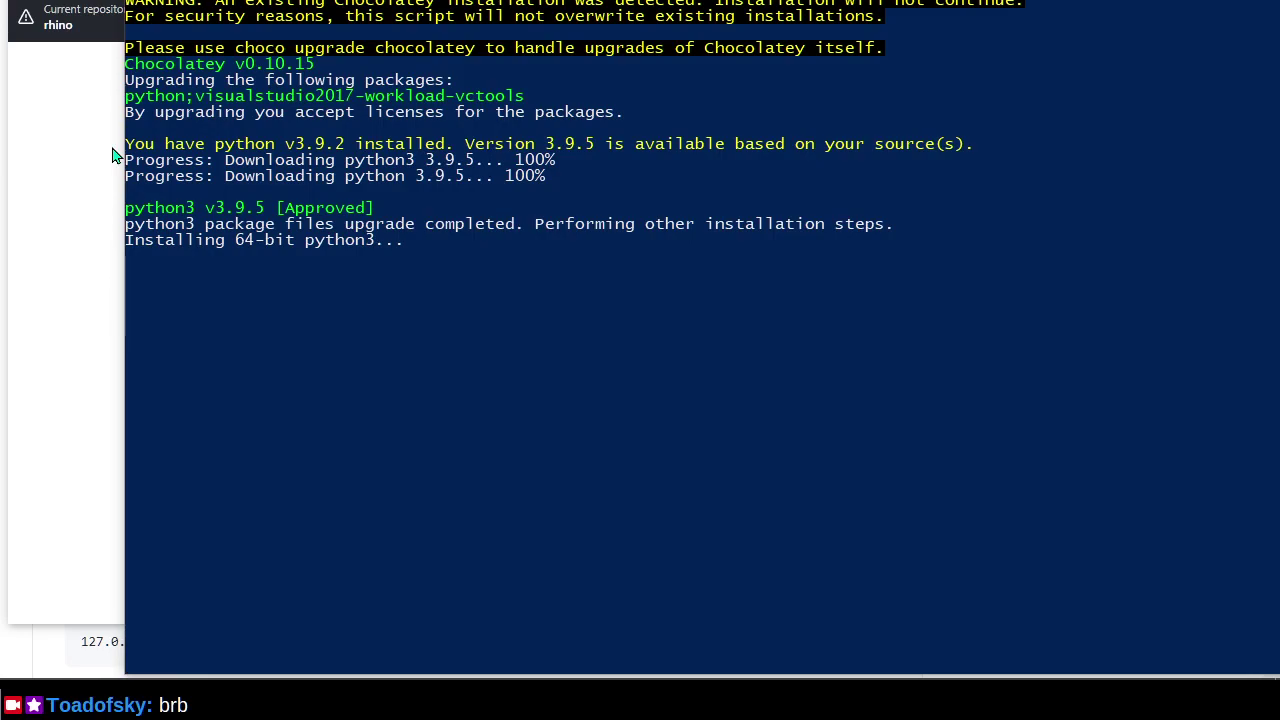
# Switch to GitHub Desktop and remove the missing rhino repository.
pyautogui.hotkey('alt', 'Tab')
pyautogui.press('Tab')
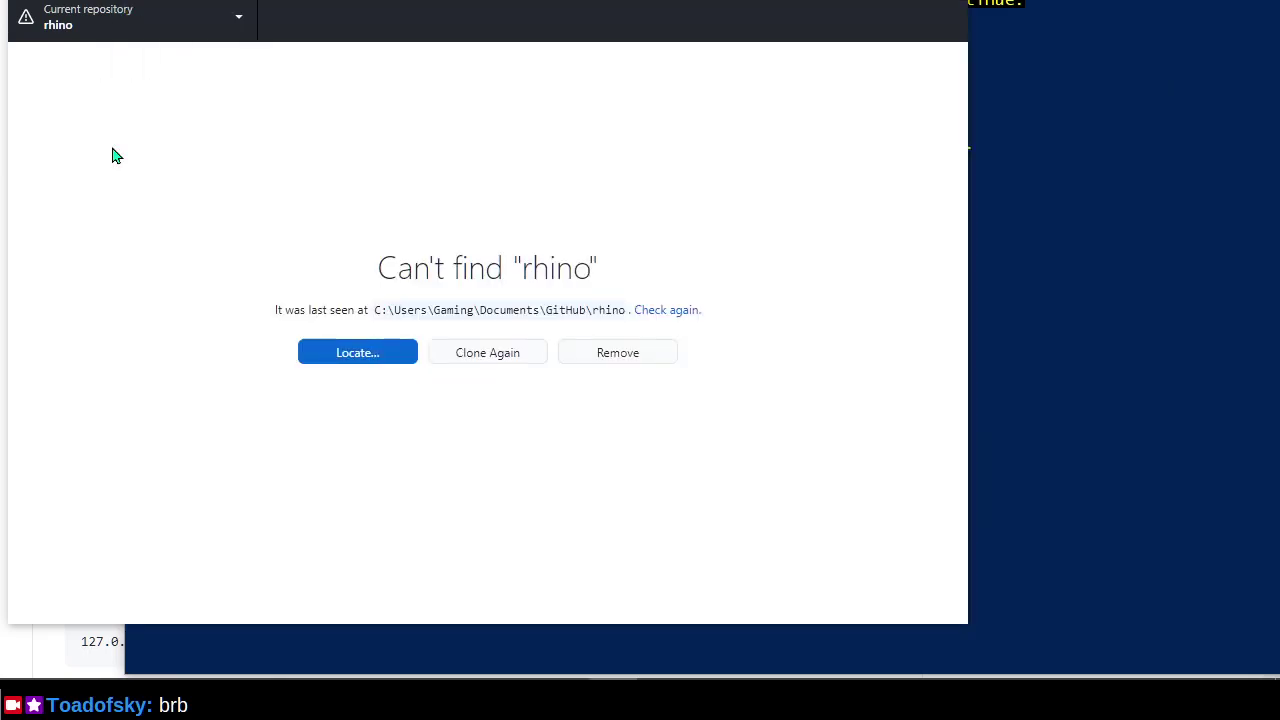
pyautogui.click(622, 360)
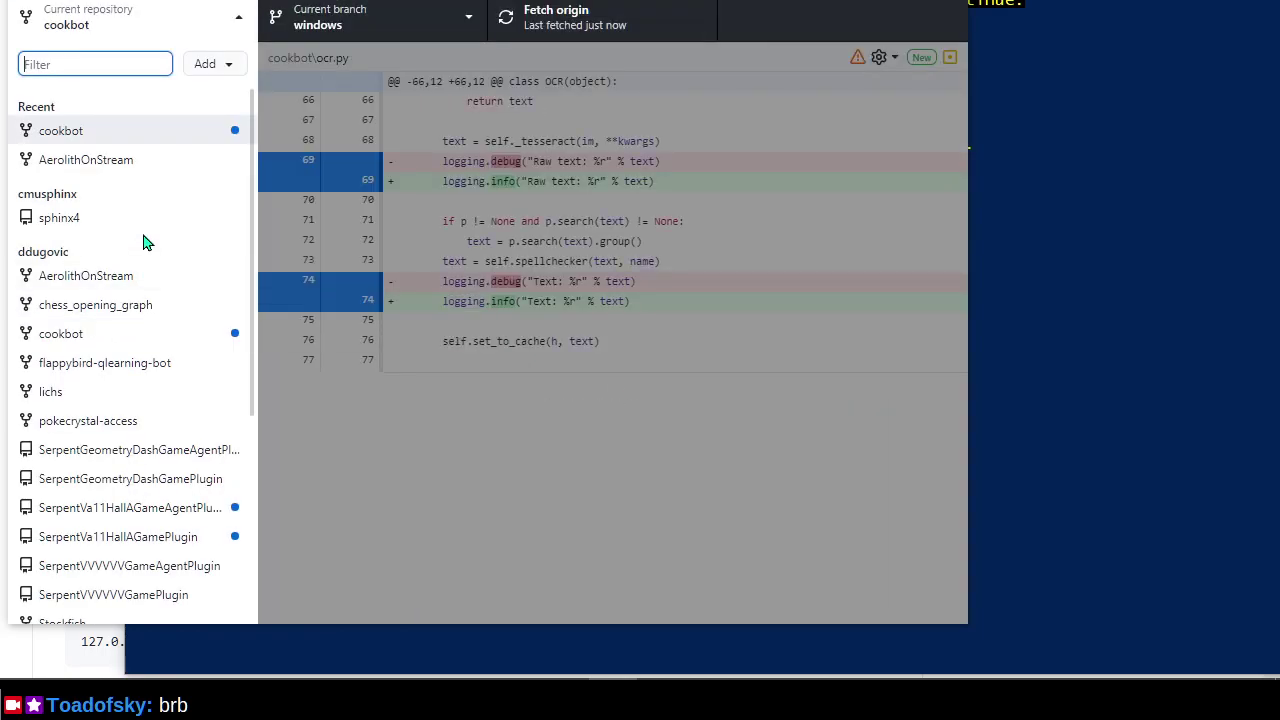
pyautogui.scroll(-3, 163, 259)
pyautogui.scroll(3, 163, 263)
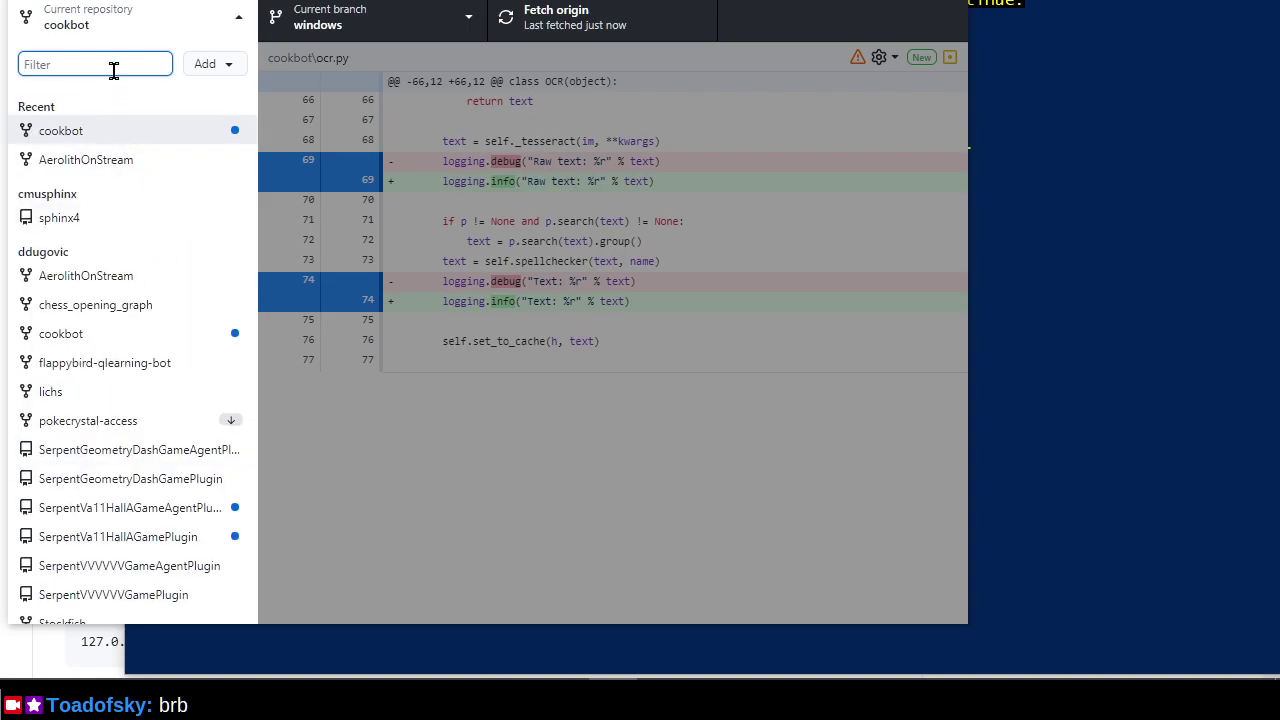
pyautogui.click(234, 20)
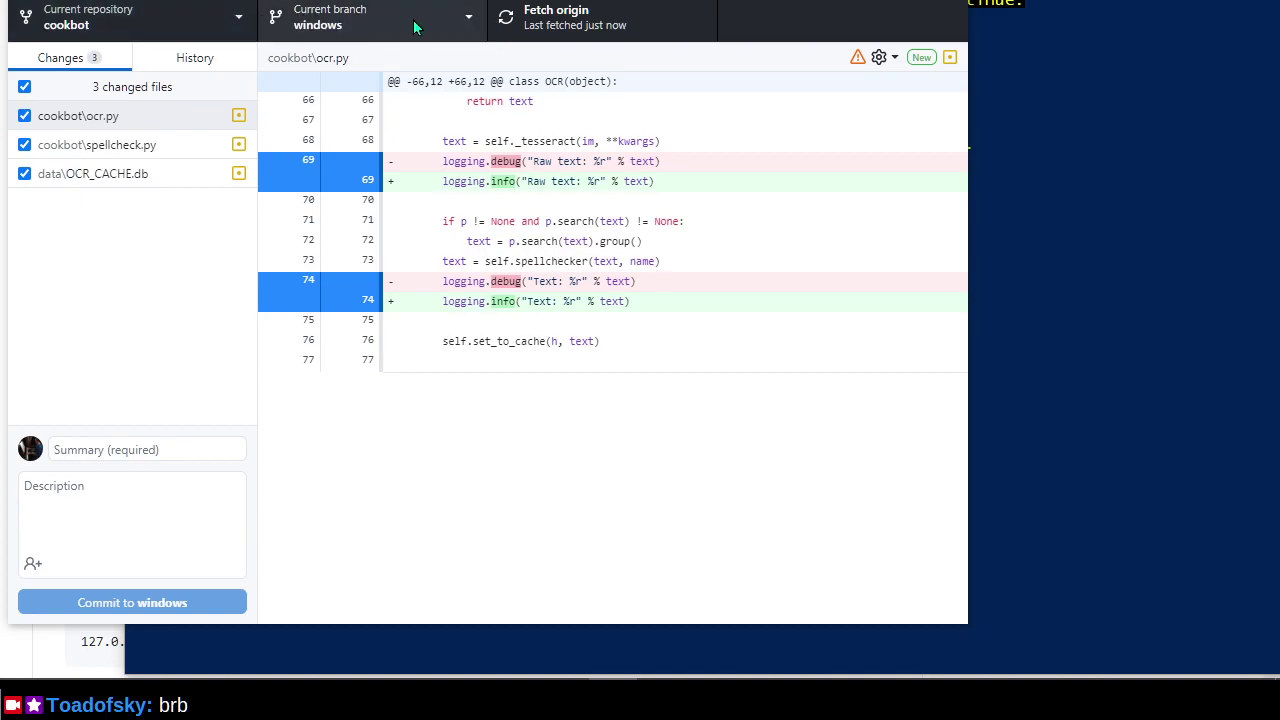
pyautogui.click(242, 15)
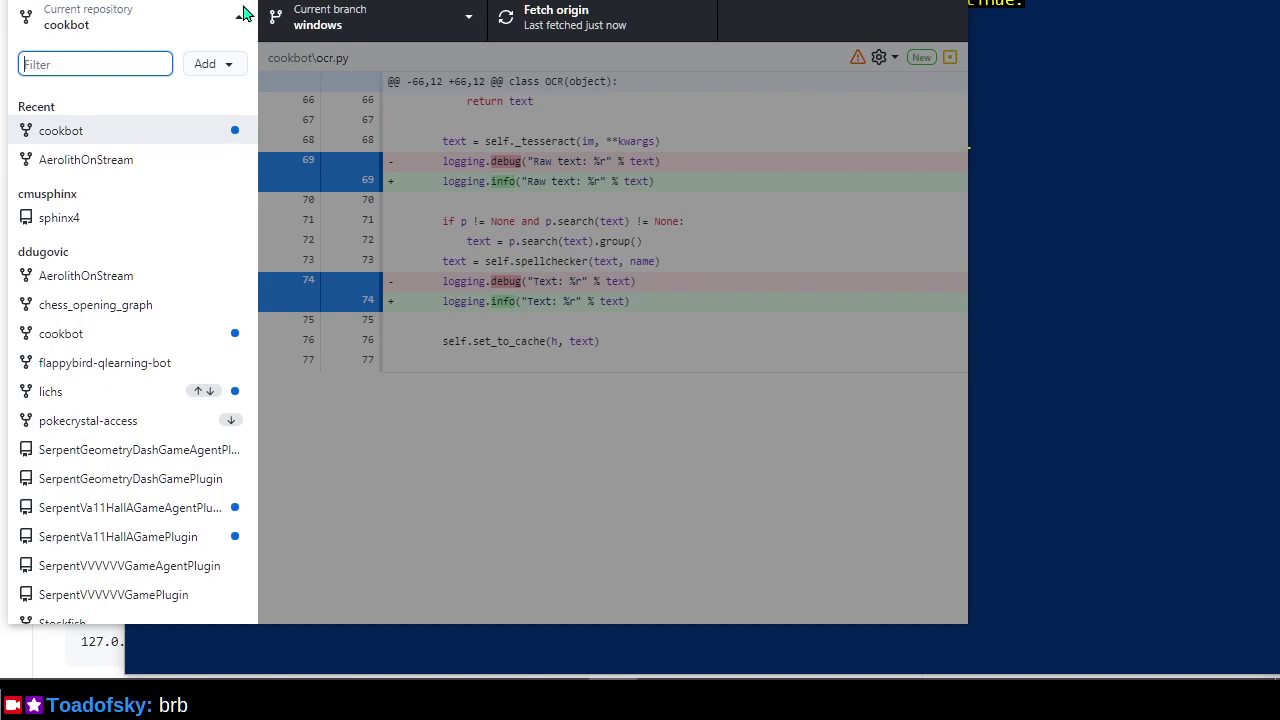
# Clone the liwords fork into Documents\GitHub\liwords via the Clone repository dialog.
pyautogui.write('liwords')
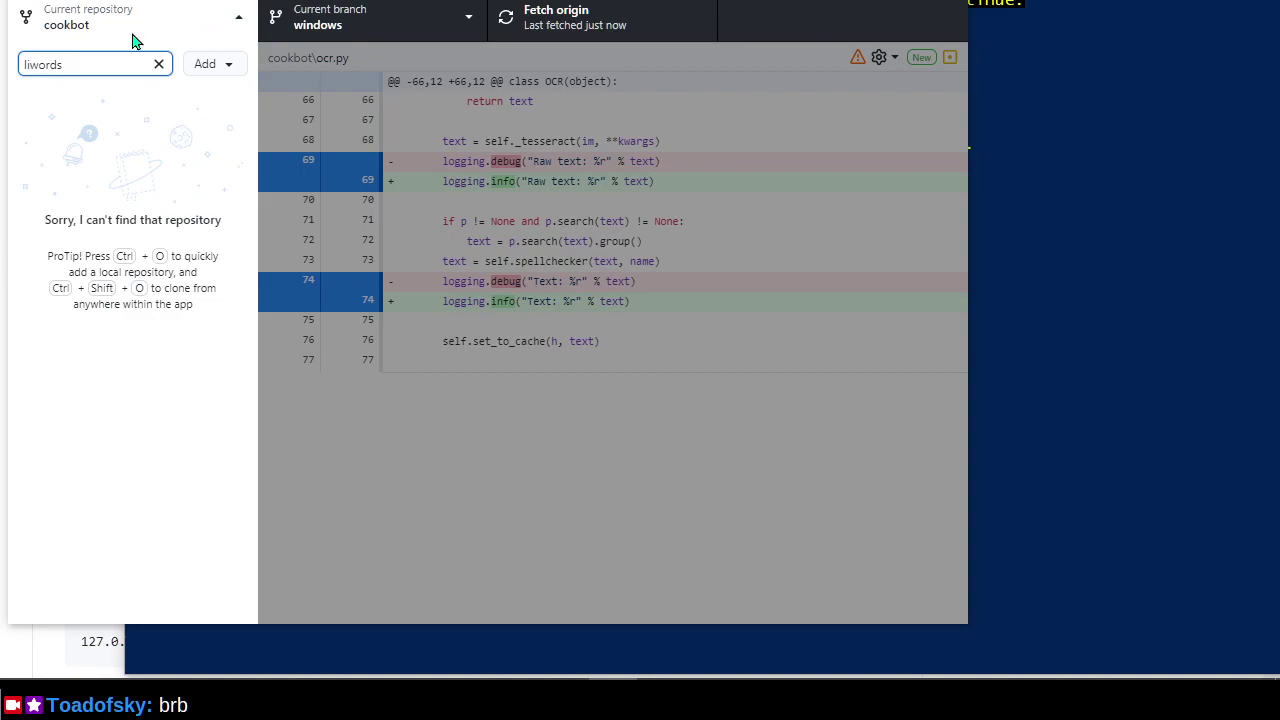
pyautogui.hotkey('alt', 'r')
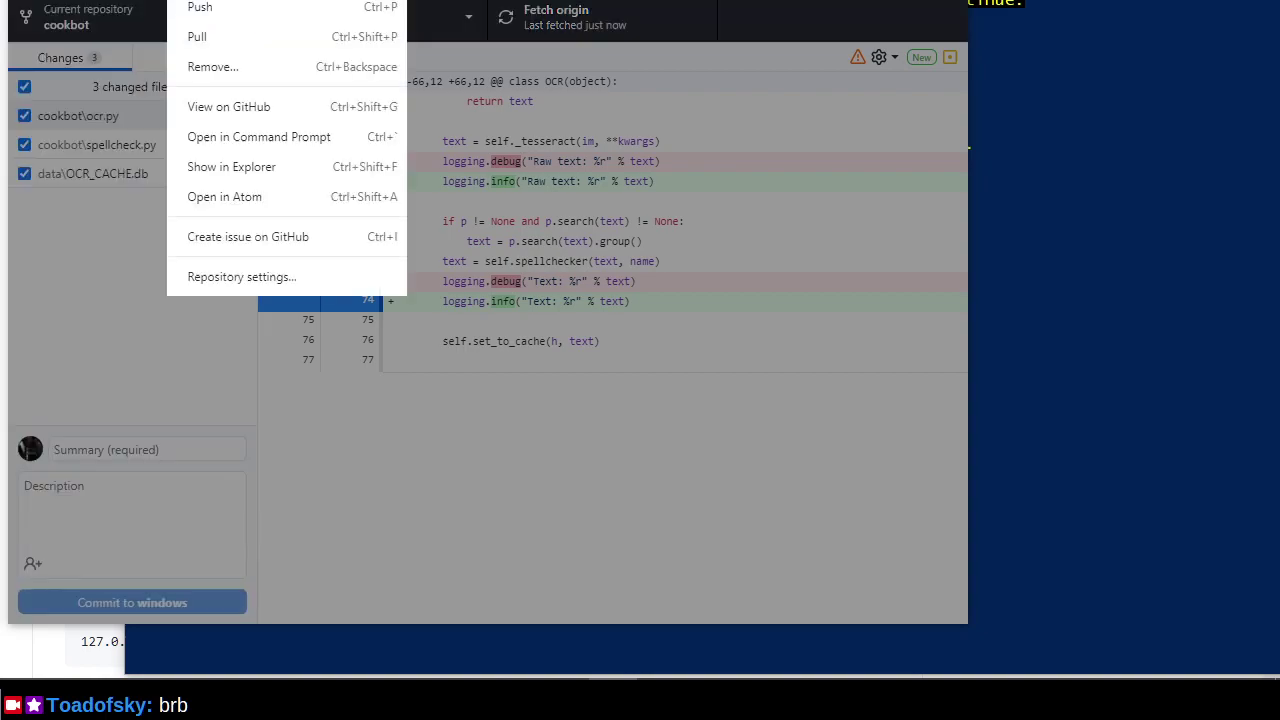
pyautogui.press('Left')
pyautogui.press('Right')
pyautogui.press('Down')
pyautogui.press('Left')
pyautogui.press('Left')
pyautogui.press('Left')
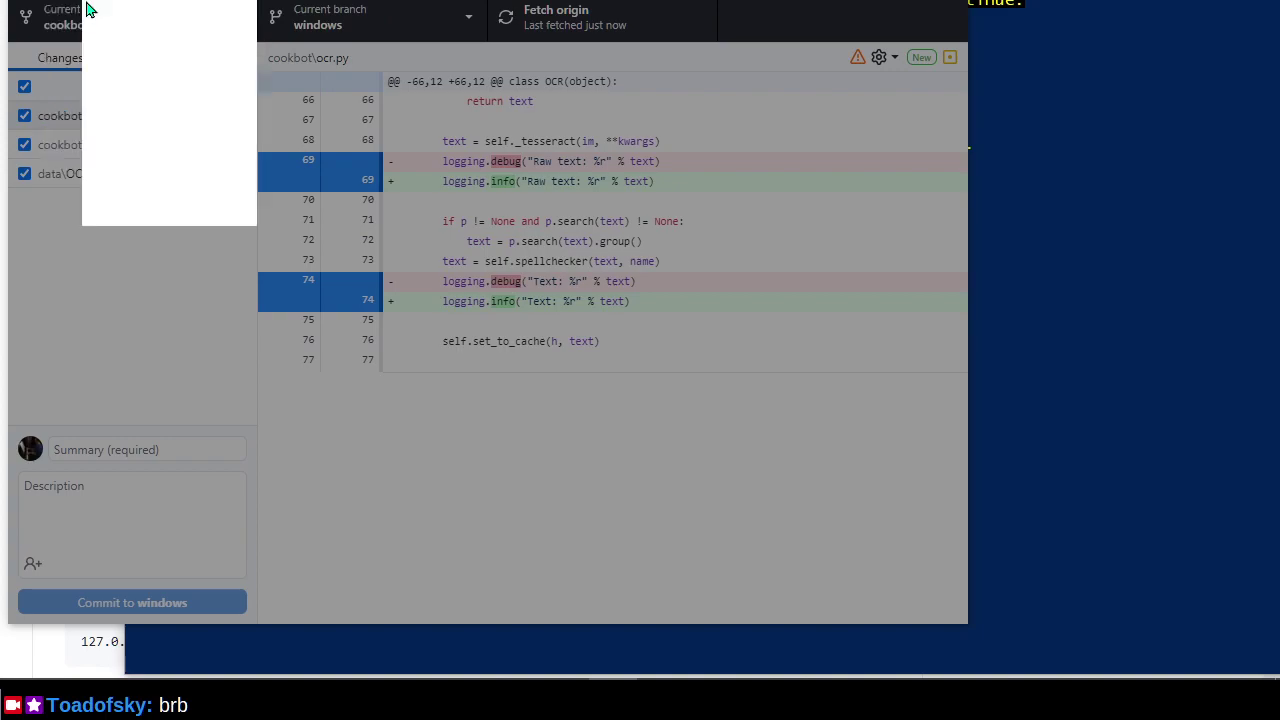
pyautogui.click(92, 79)
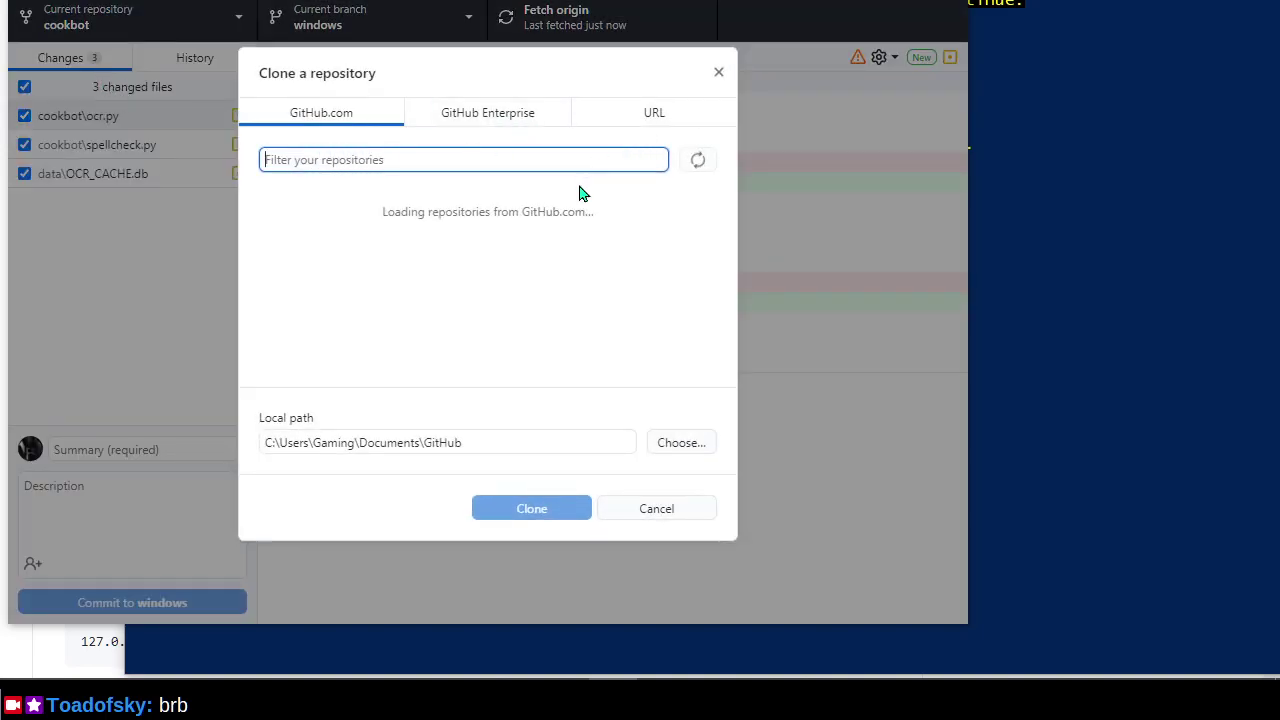
pyautogui.click(697, 163)
pyautogui.click(377, 157)
pyautogui.write('liwords')
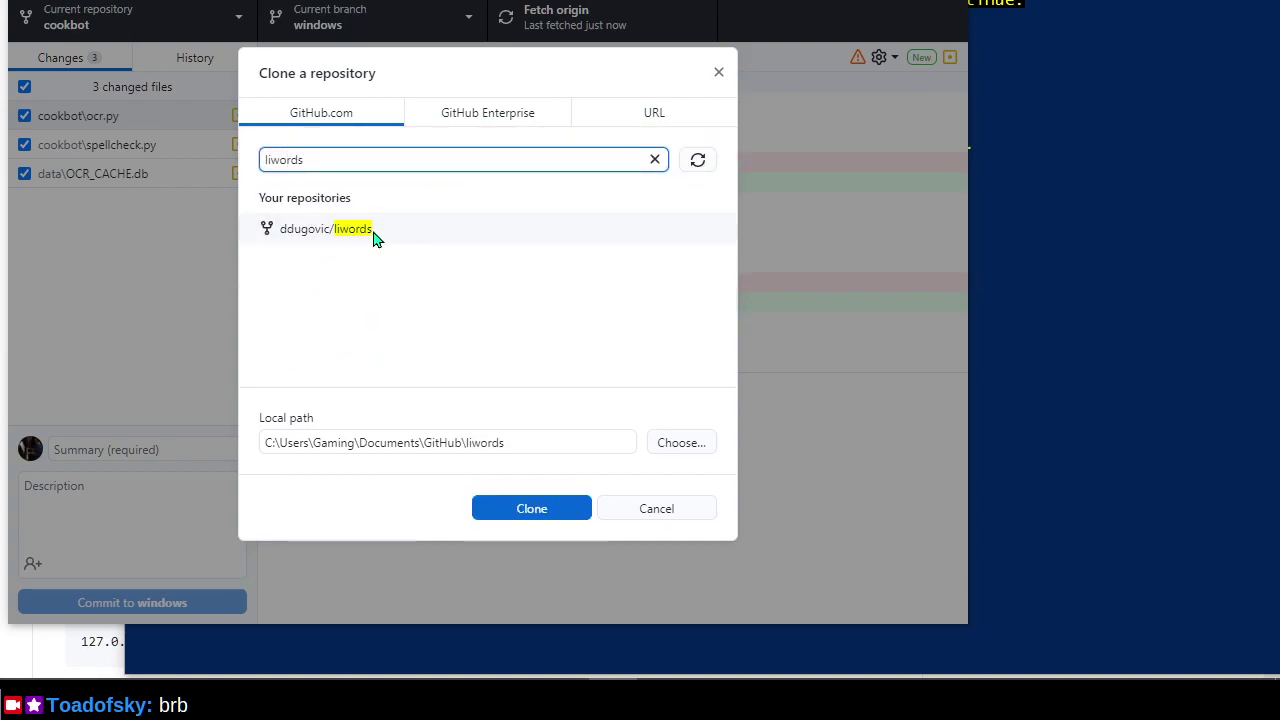
pyautogui.click(377, 232)
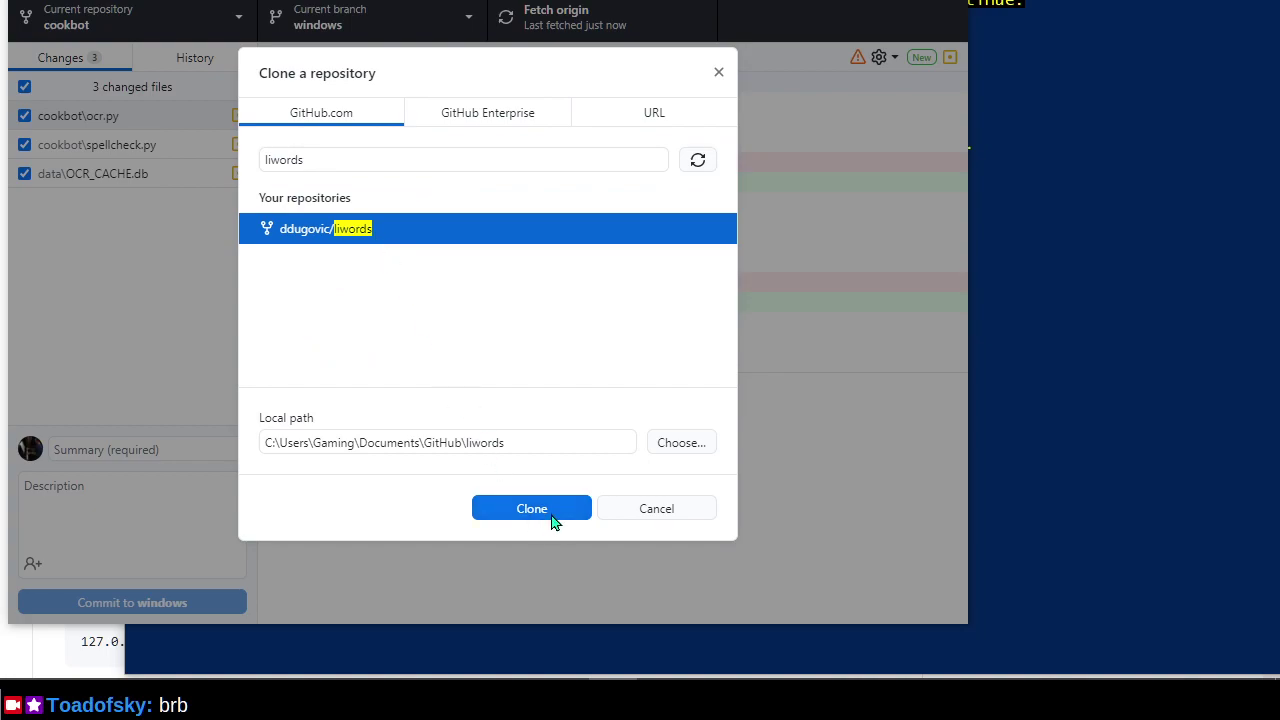
pyautogui.click(553, 512)
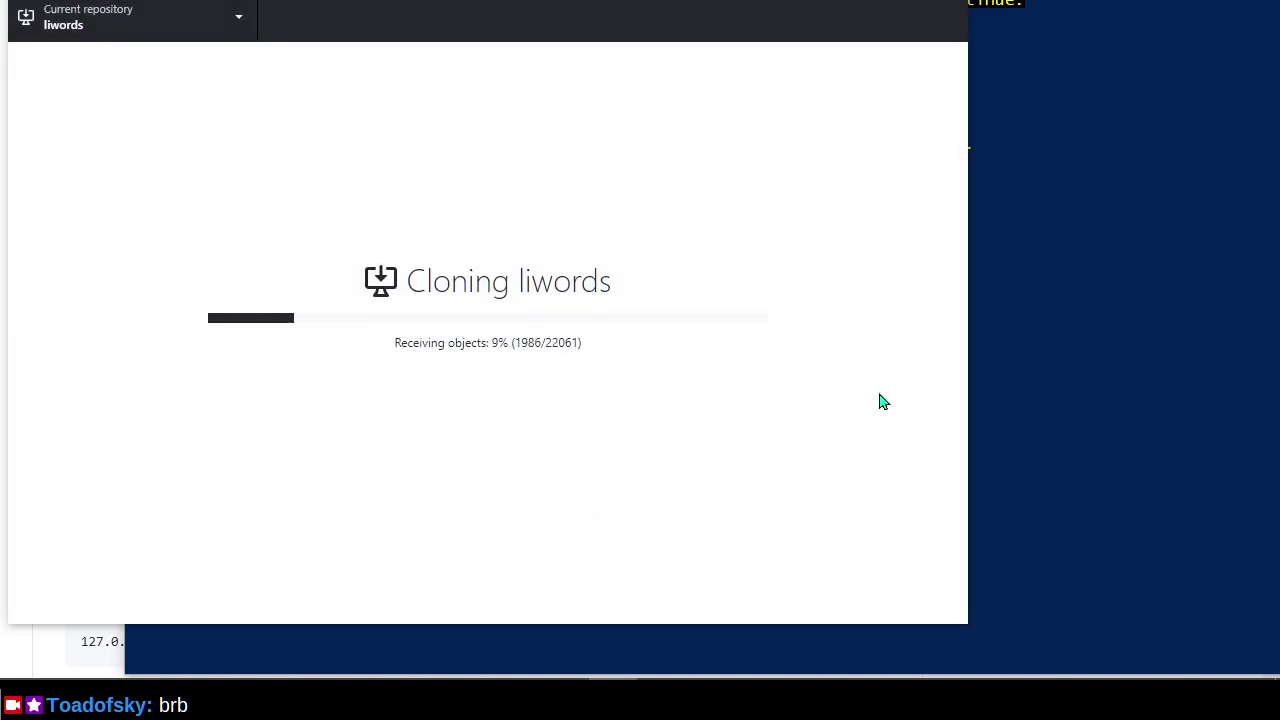
# Check PowerShell shows python 3.9.5 installed and Visual Studio Installer installing, then return to GitHub Desktop.
pyautogui.click(1013, 22)
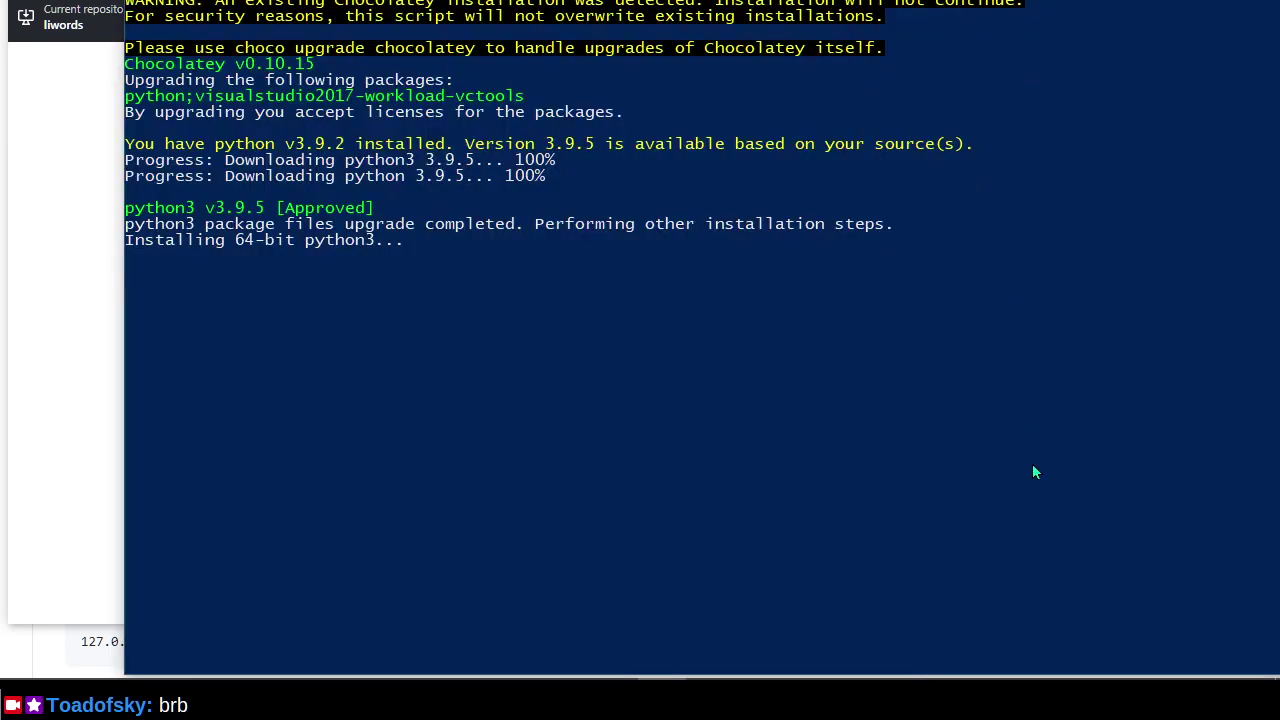
pyautogui.hotkey('alt', 'Tab')
pyautogui.press('Escape')
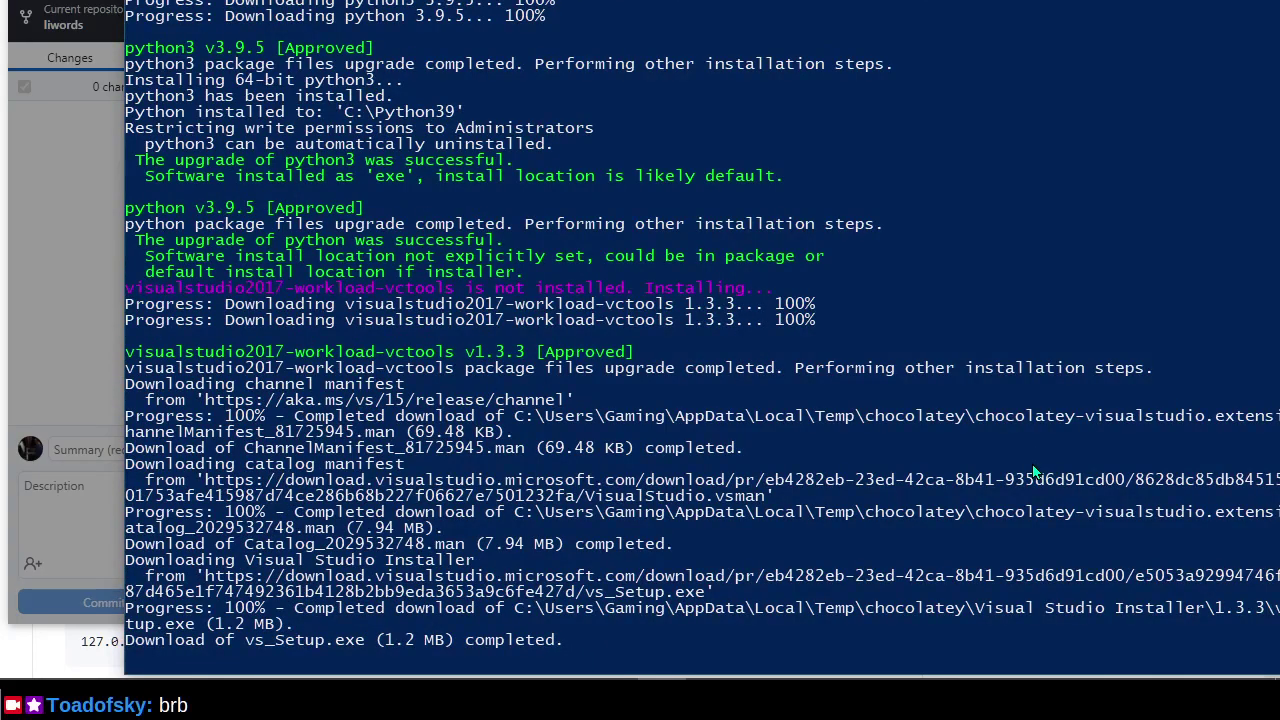
pyautogui.hotkey('alt', 'Tab')
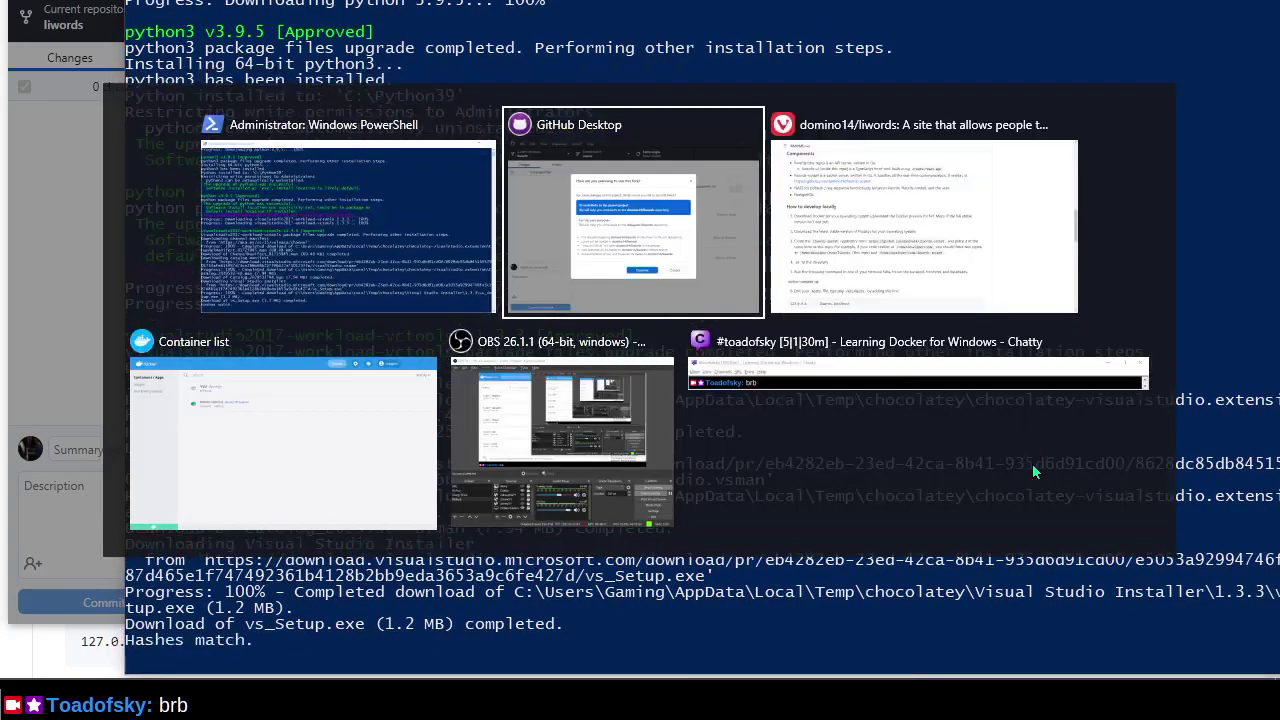
pyautogui.hotkey('alt', 'Tab')
pyautogui.hotkey('alt', 'Tab')
pyautogui.hotkey('alt', 'Tab')
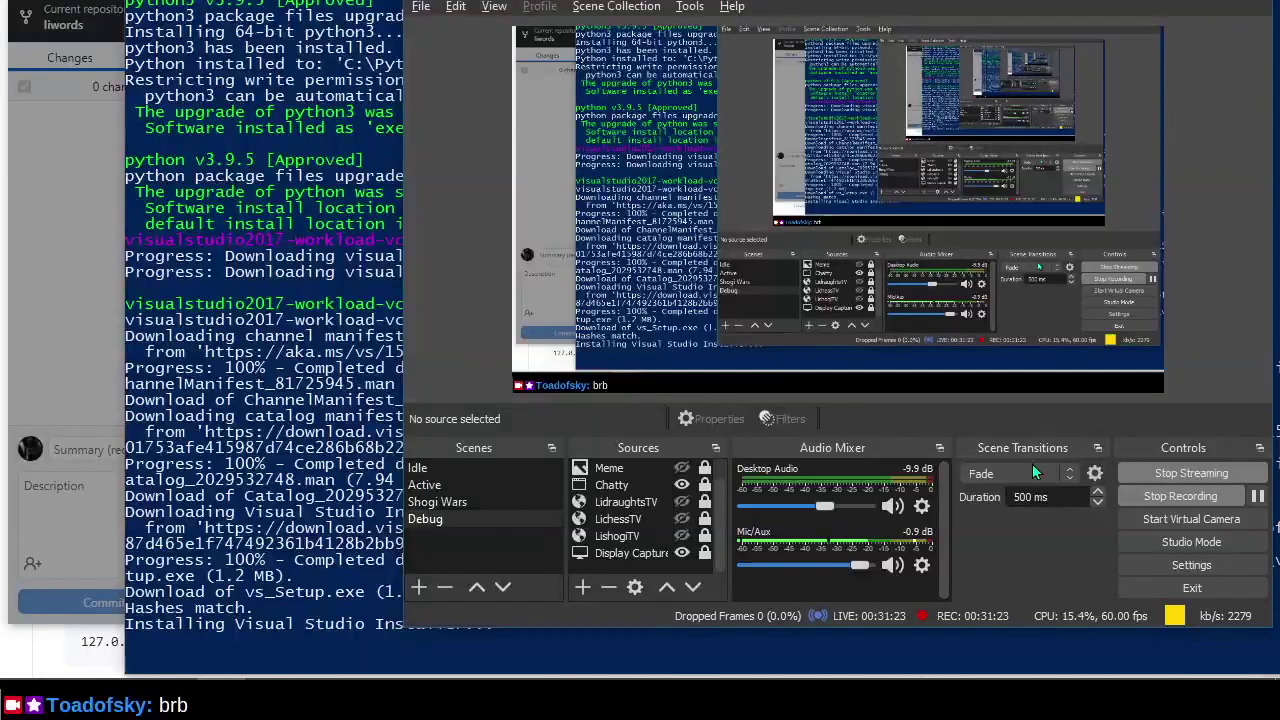
pyautogui.hotkey('alt', 'Tab')
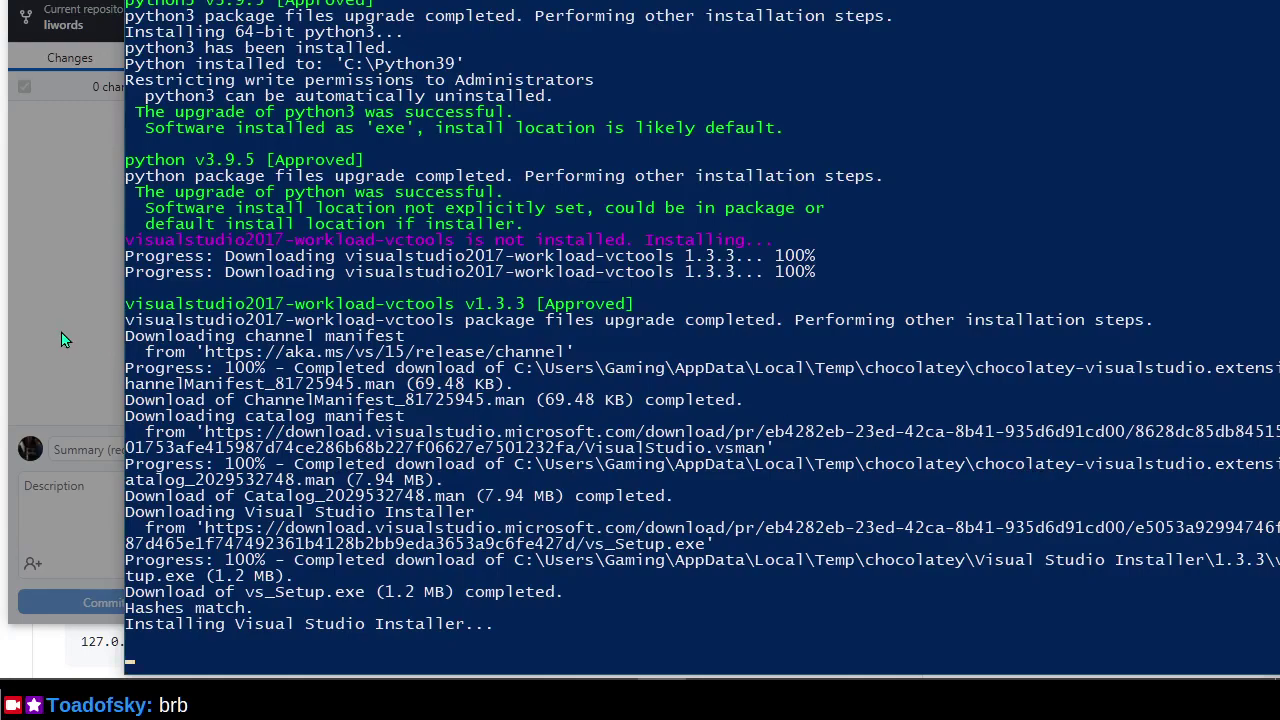
pyautogui.click(55, 255)
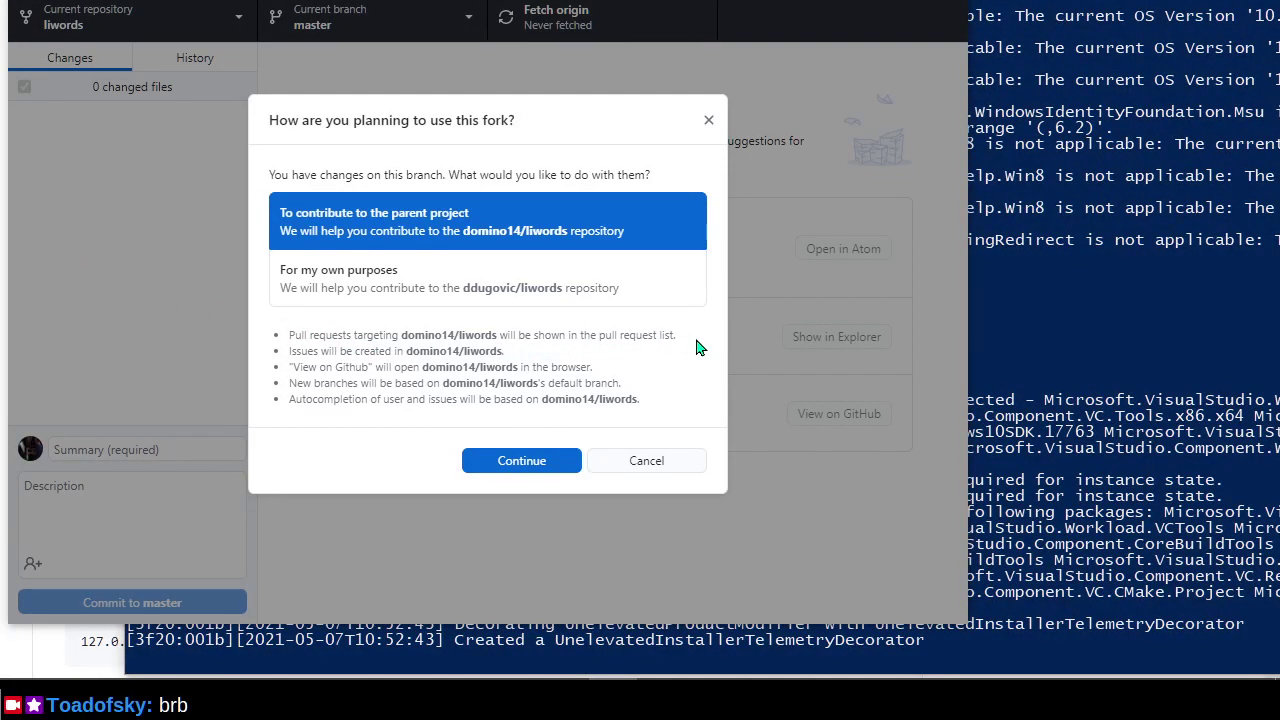
# Set the liwords fork to contribute to the parent project, then minimise GitHub Desktop.
pyautogui.click(510, 463)
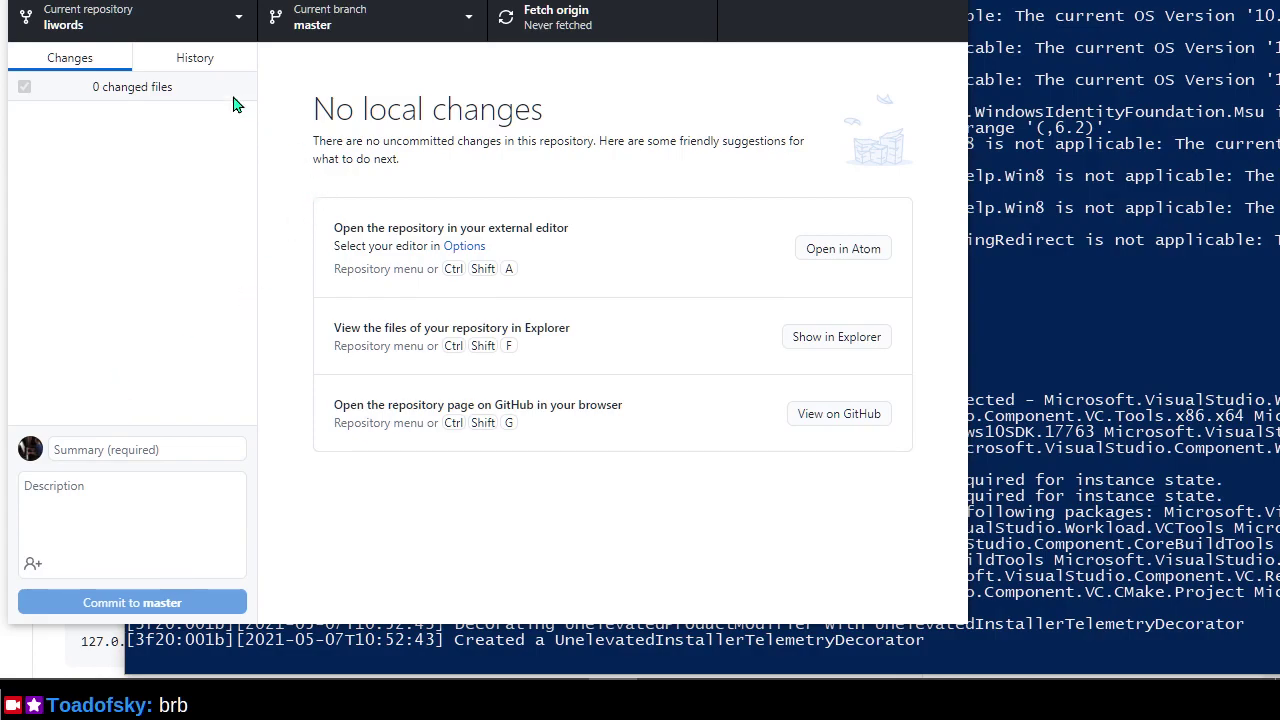
pyautogui.moveTo(480, 5); pyautogui.dragTo(462, 6)
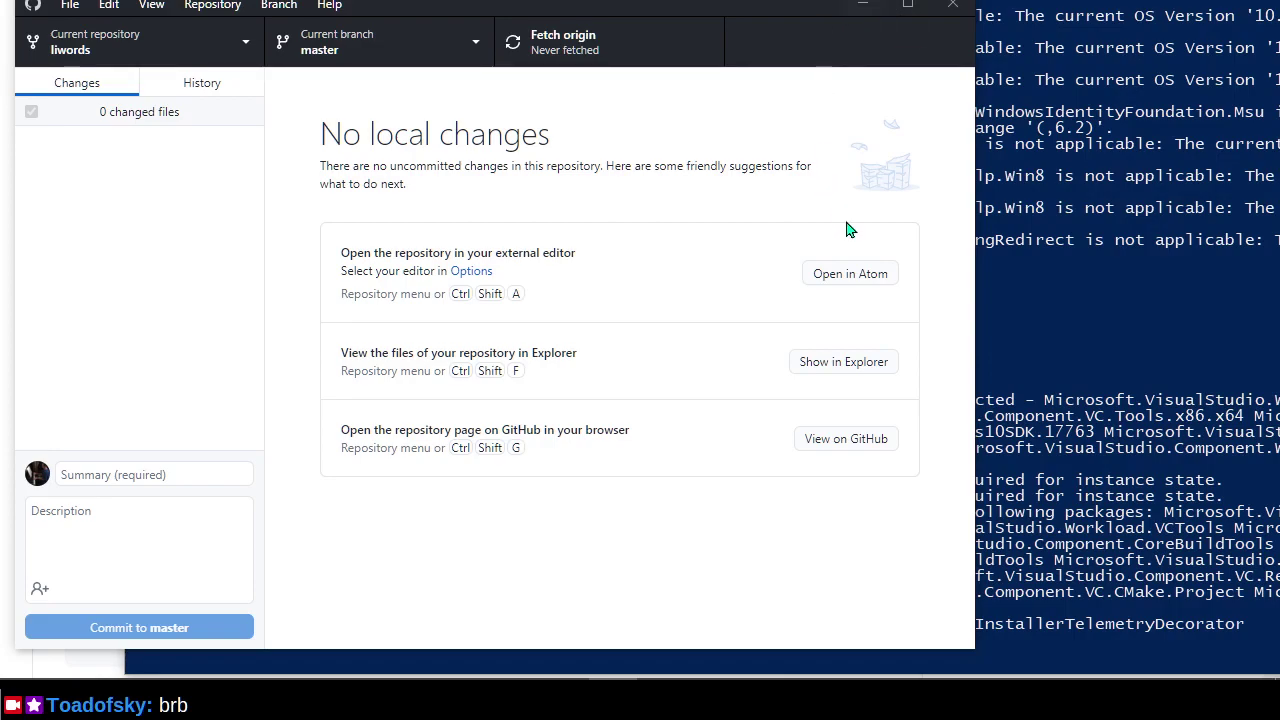
pyautogui.click(852, 12)
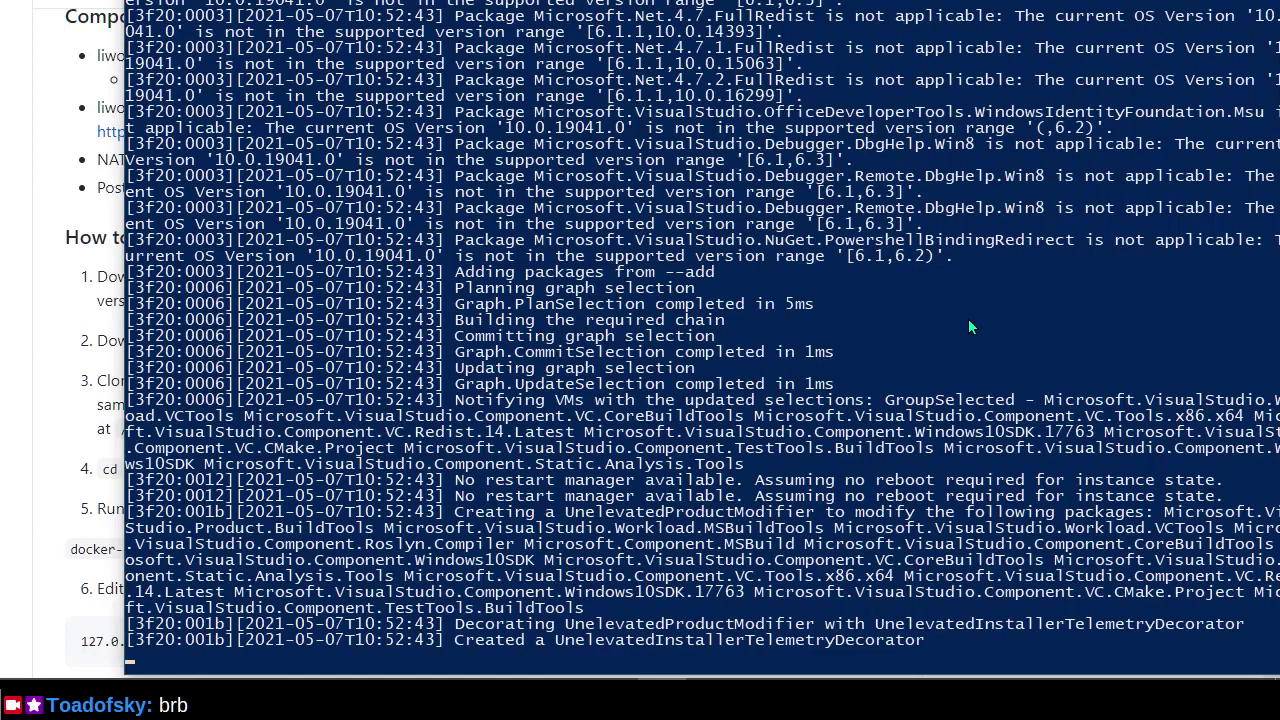
# Launch Git Bash, move into the git folder, and list its contents with dir.
pyautogui.press('super')
pyautogui.write('bash')
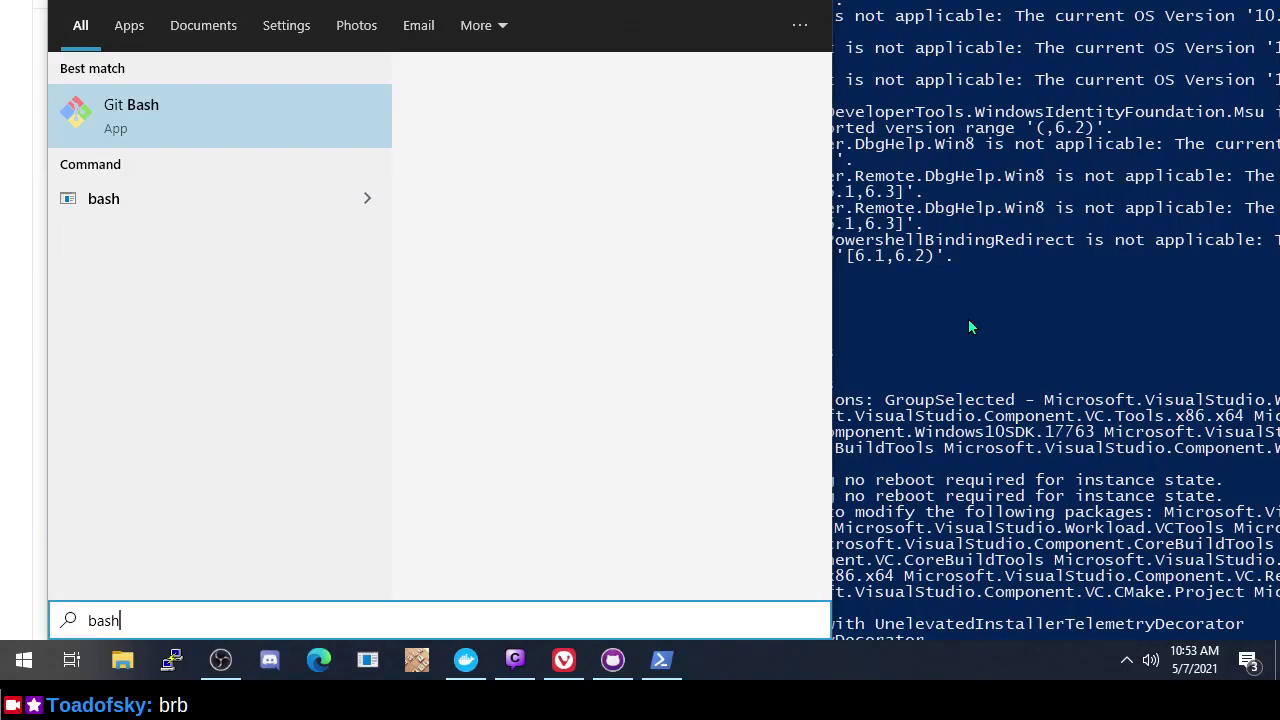
pyautogui.press('Return')
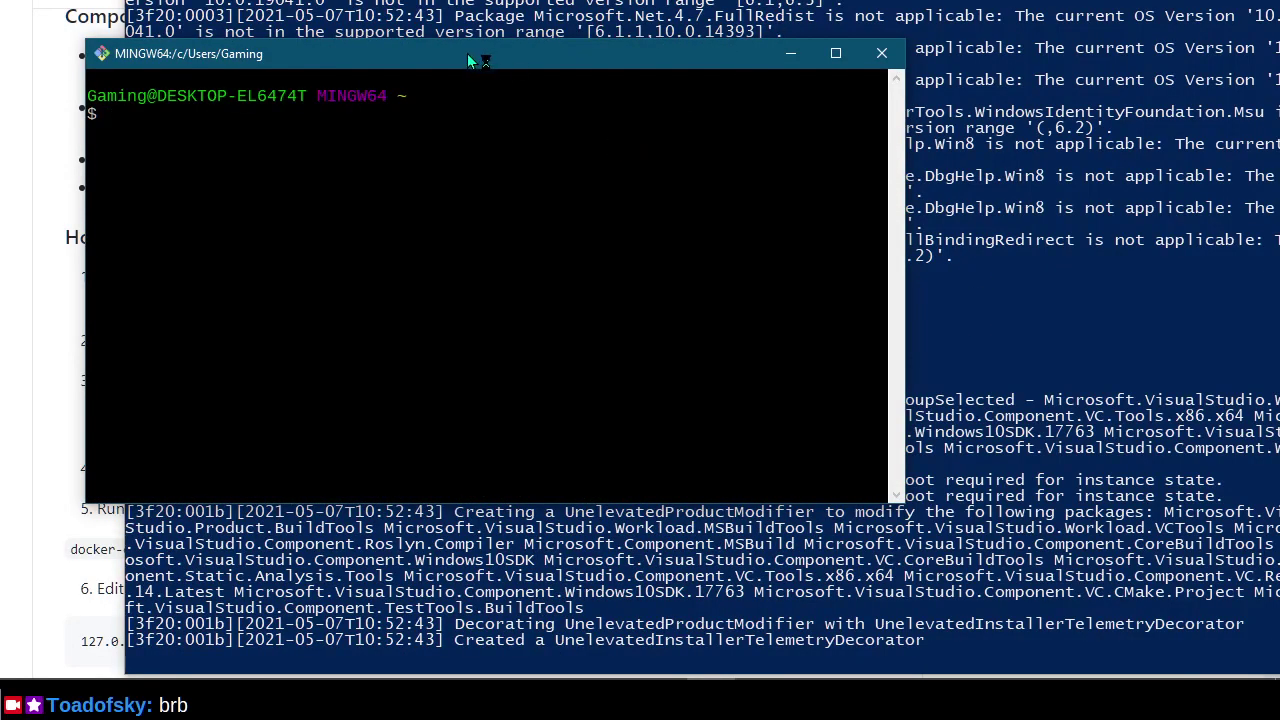
pyautogui.write('cd')
pyautogui.press('BackSpace')
pyautogui.press('BackSpace')
pyautogui.press('BackSpace')
pyautogui.press('BackSpace')
pyautogui.write('GitHub')
pyautogui.press('Return')
pyautogui.write('cd git')
pyautogui.press('Return')
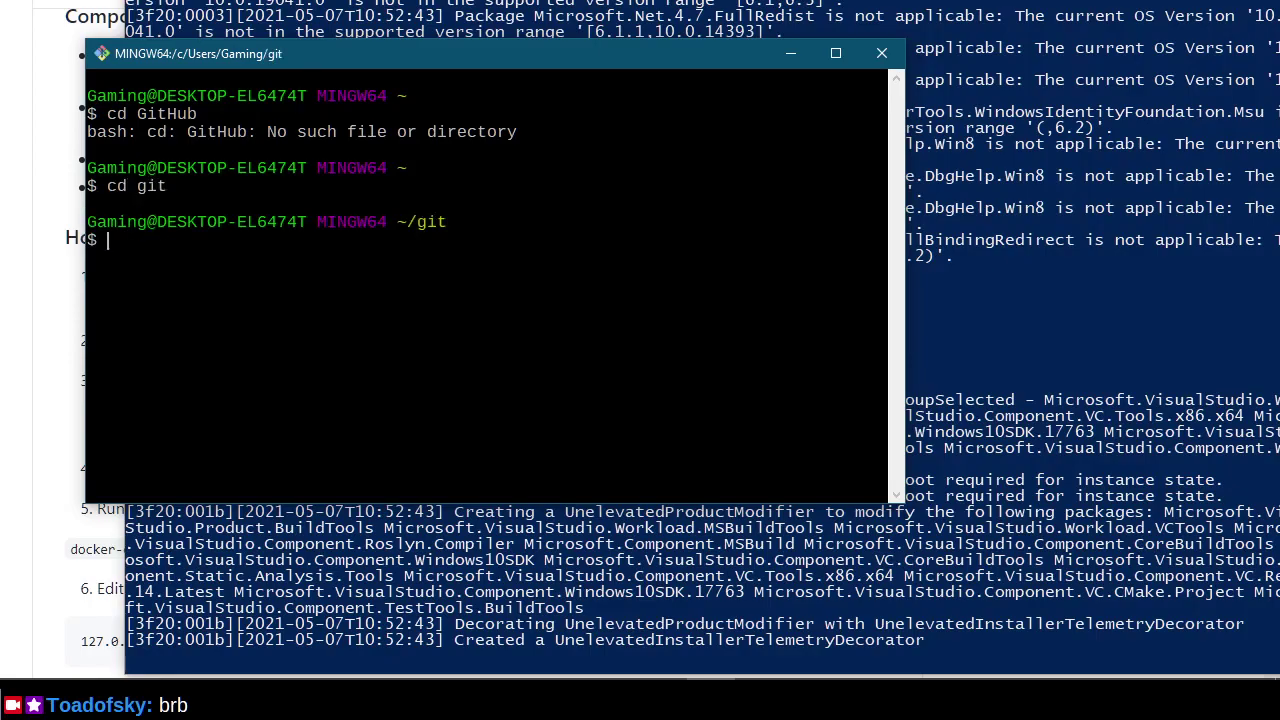
pyautogui.write('dir')
pyautogui.press('Return')
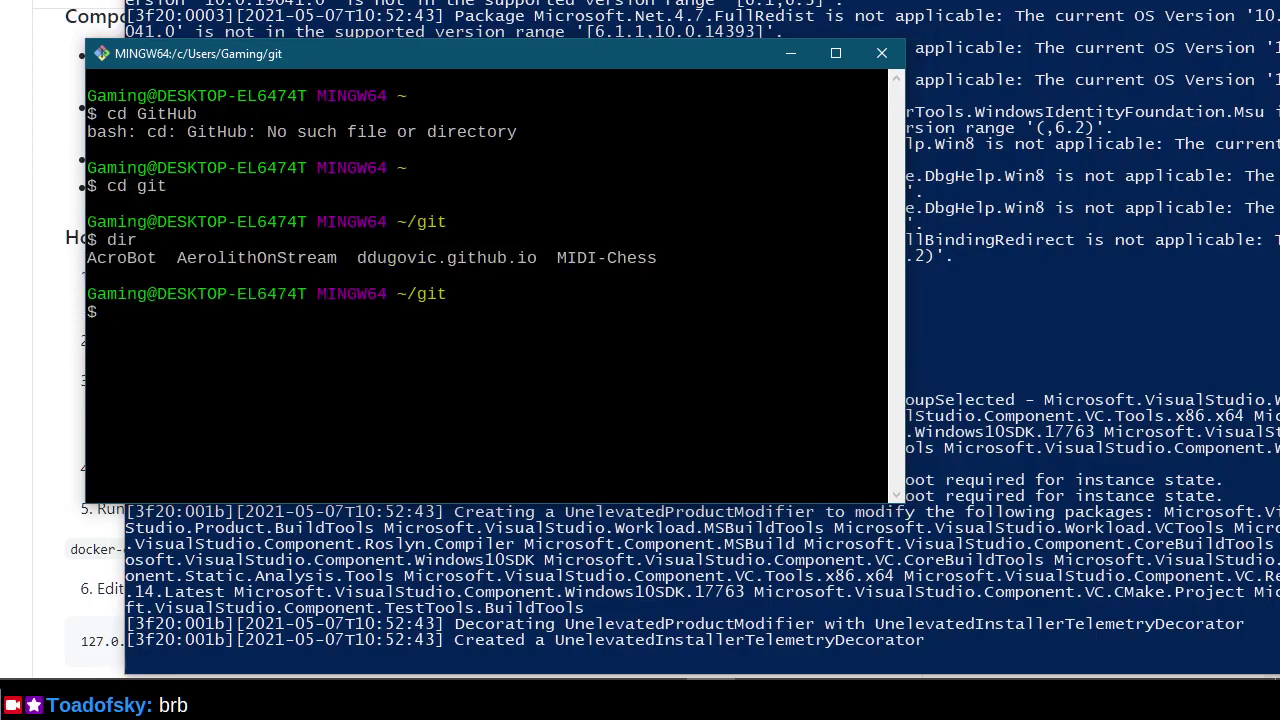
# Change to ../Documents/GitHub/, clear the terminal, try cowsay, and minimize Git Bash.
pyautogui.write('cd ../Documents/GitHub/')
pyautogui.press('Return')
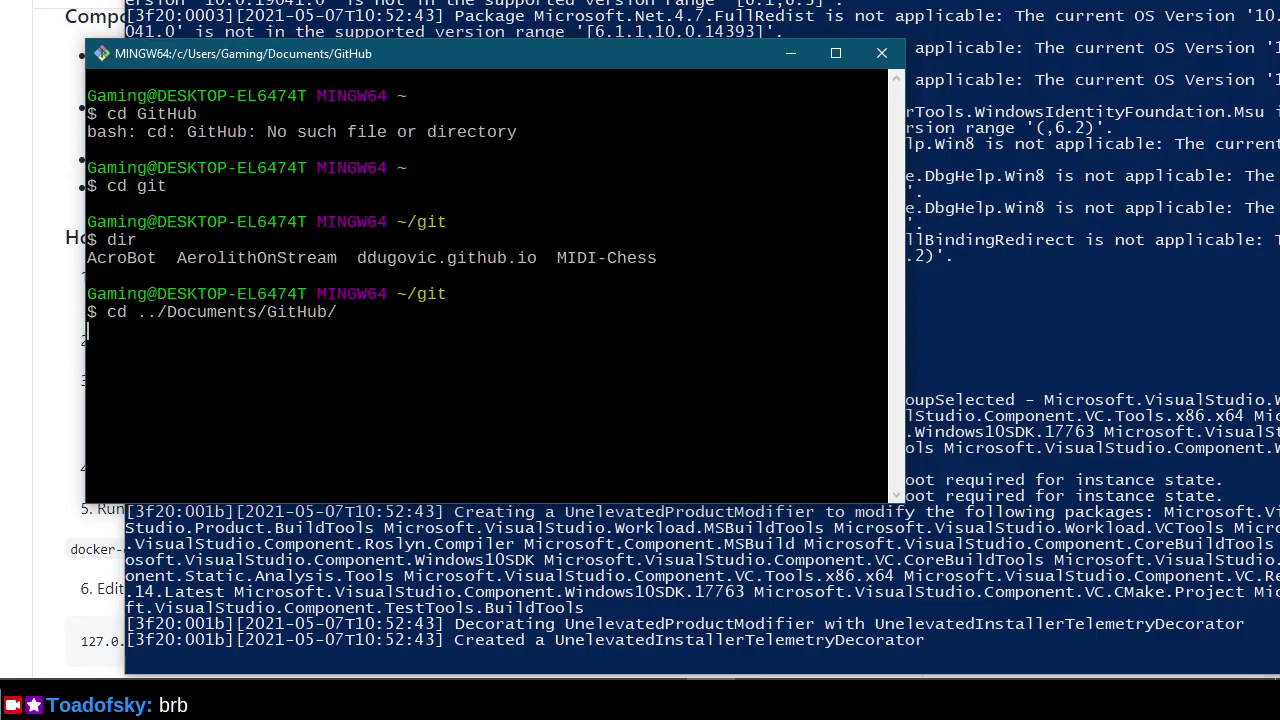
pyautogui.write('clear')
pyautogui.press('Return')
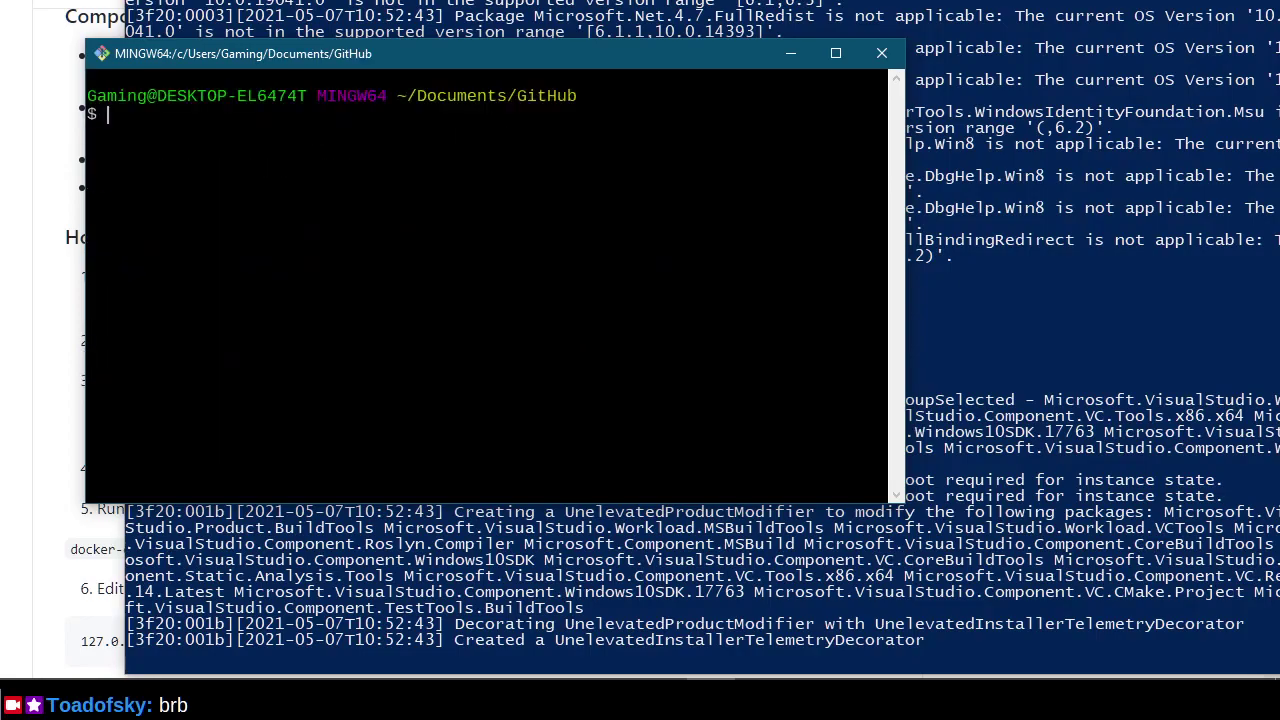
pyautogui.write('cowsay')
pyautogui.press('Return')
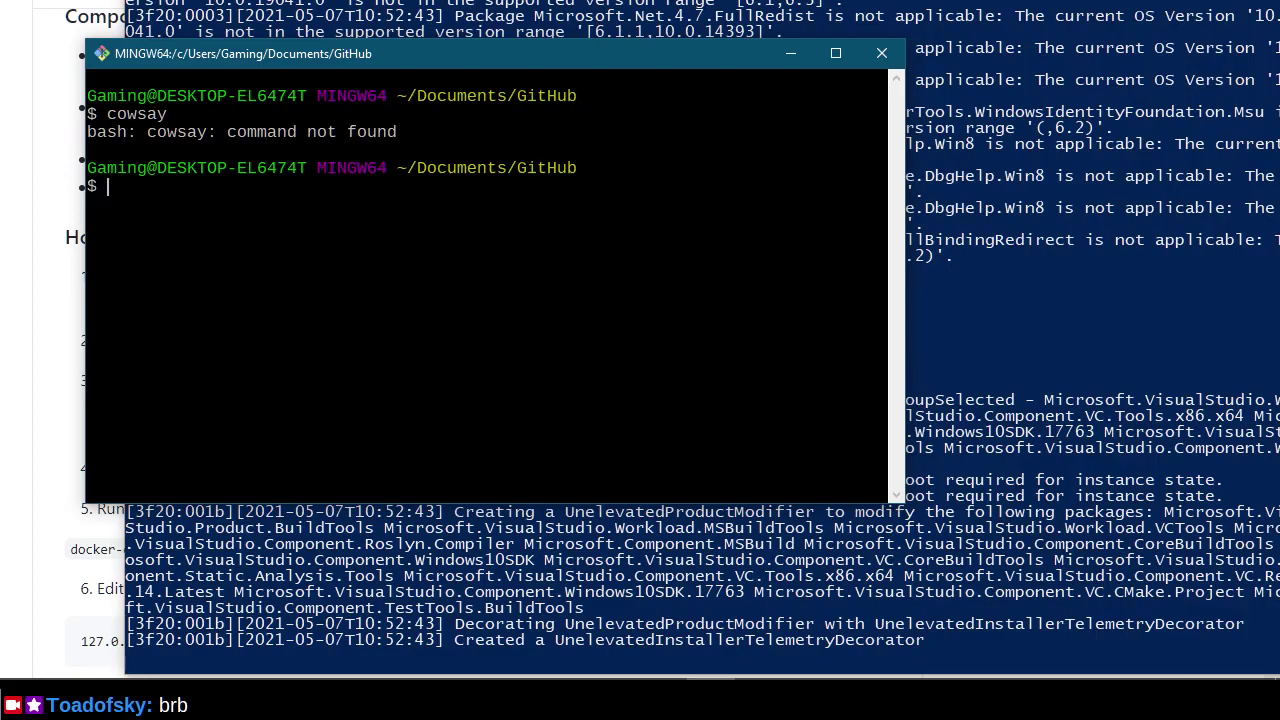
pyautogui.click(789, 53)
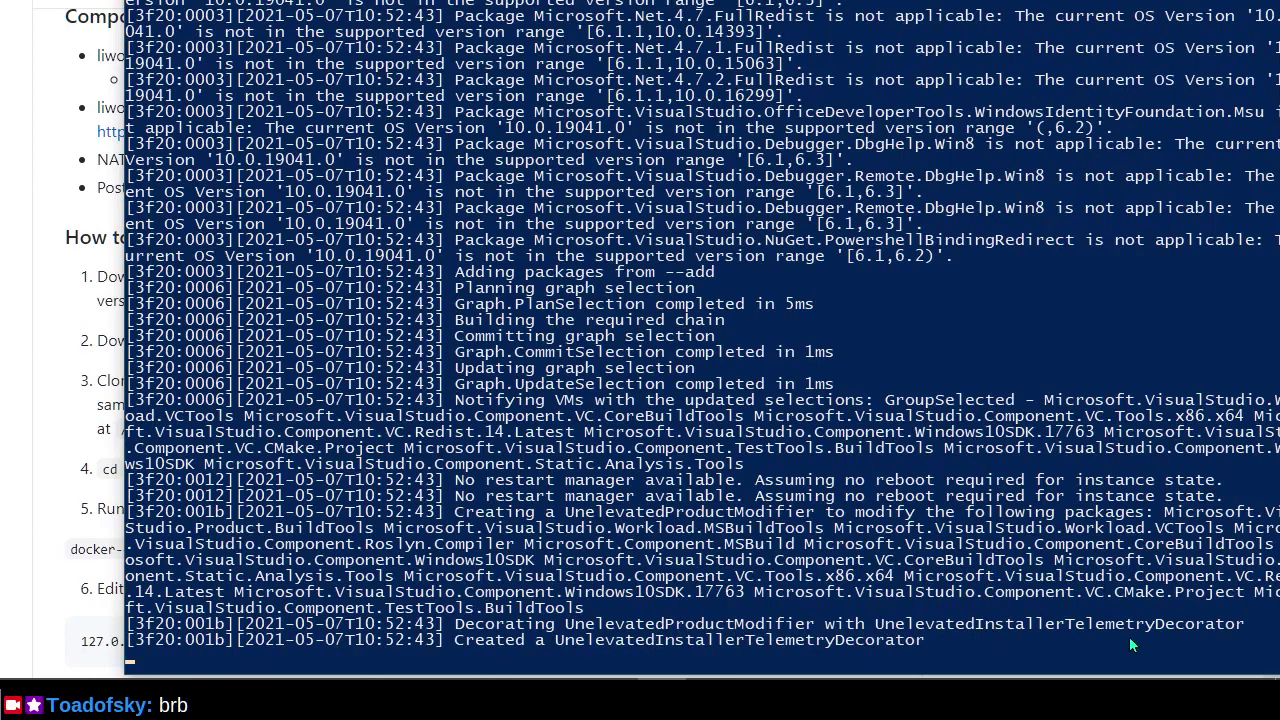
# Switch to Docker Desktop's Images page, which lists docker101tutorial and alpine/git.
pyautogui.hotkey('alt', 'Tab')
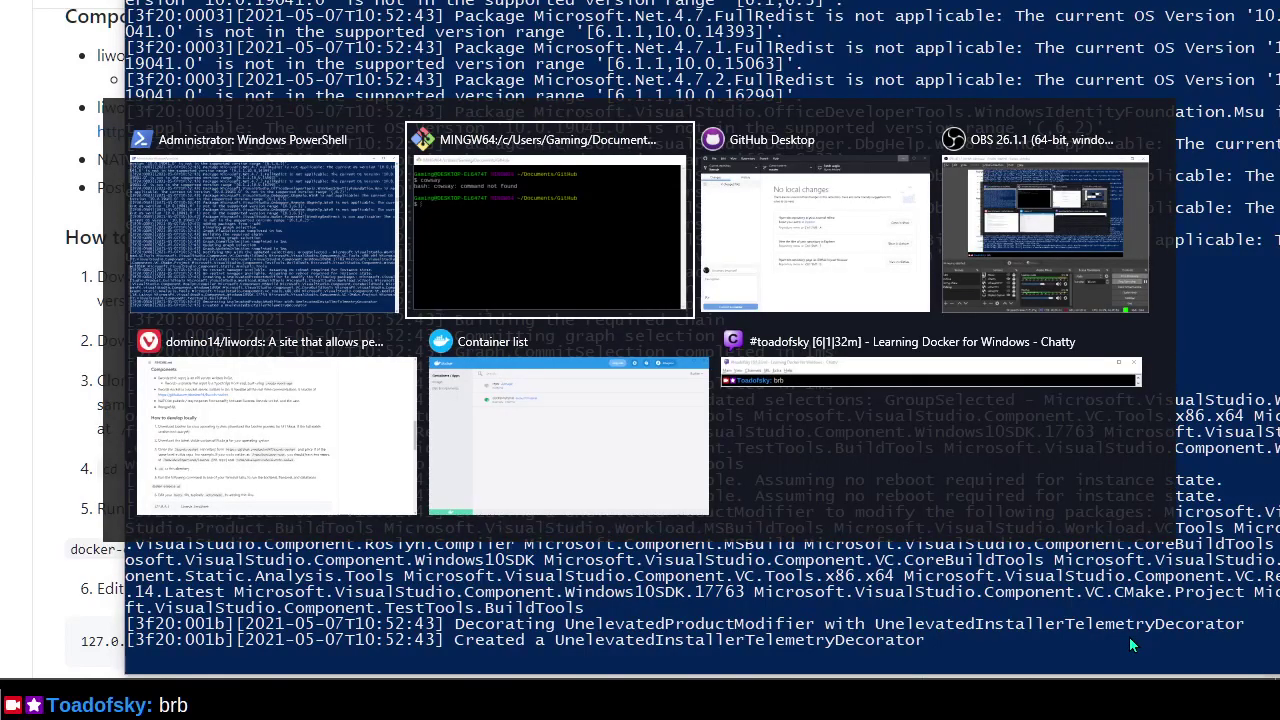
pyautogui.hotkey('shift', 'Tab')
pyautogui.hotkey('alt', 'Tab')
pyautogui.press('Tab')
pyautogui.press('Tab')
pyautogui.press('Tab')
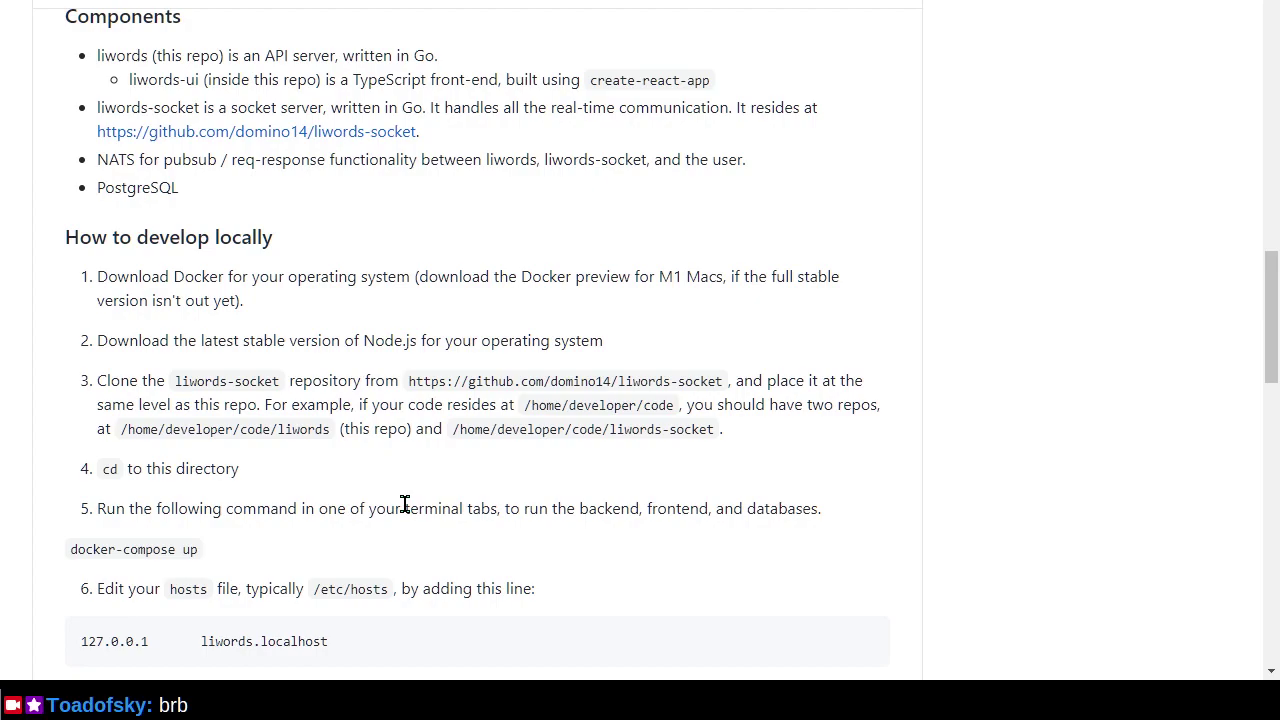
pyautogui.hotkey('alt', 'Tab')
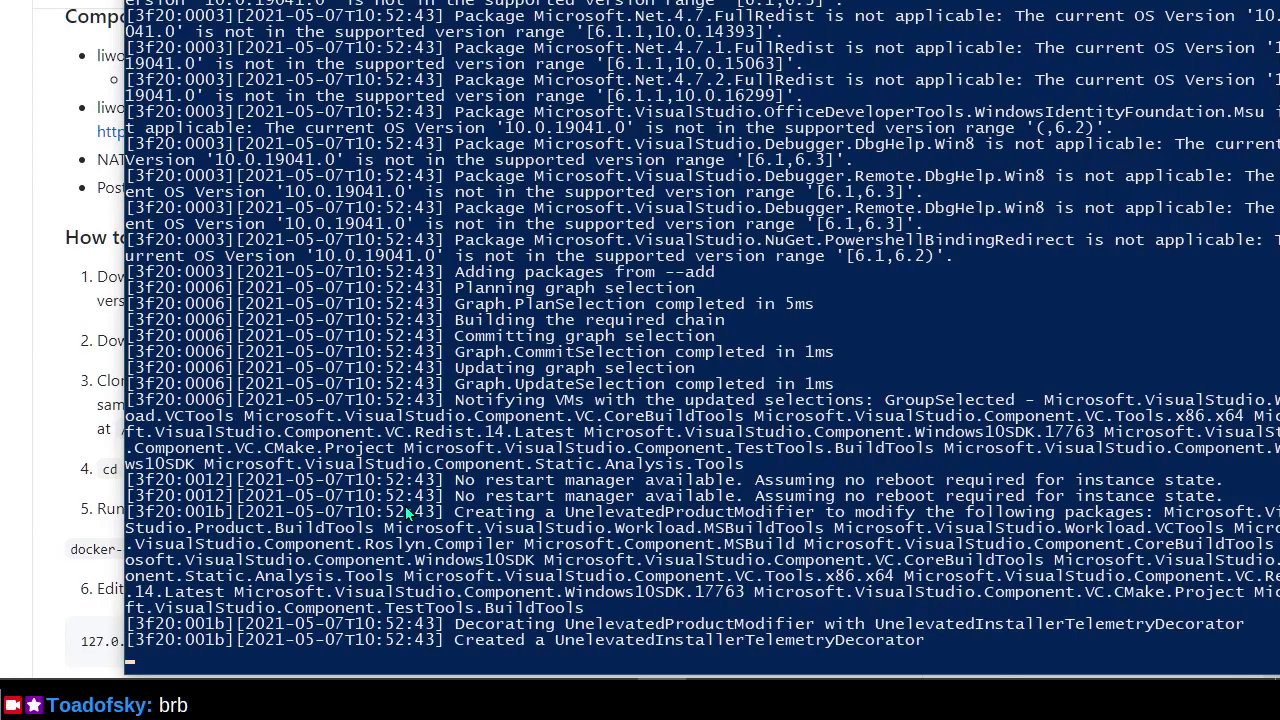
pyautogui.hotkey('alt', 'Tab')
pyautogui.hotkey('alt', 'Tab')
pyautogui.hotkey('alt', 'Tab')
pyautogui.hotkey('alt', 'Tab')
pyautogui.hotkey('alt', 'Tab')
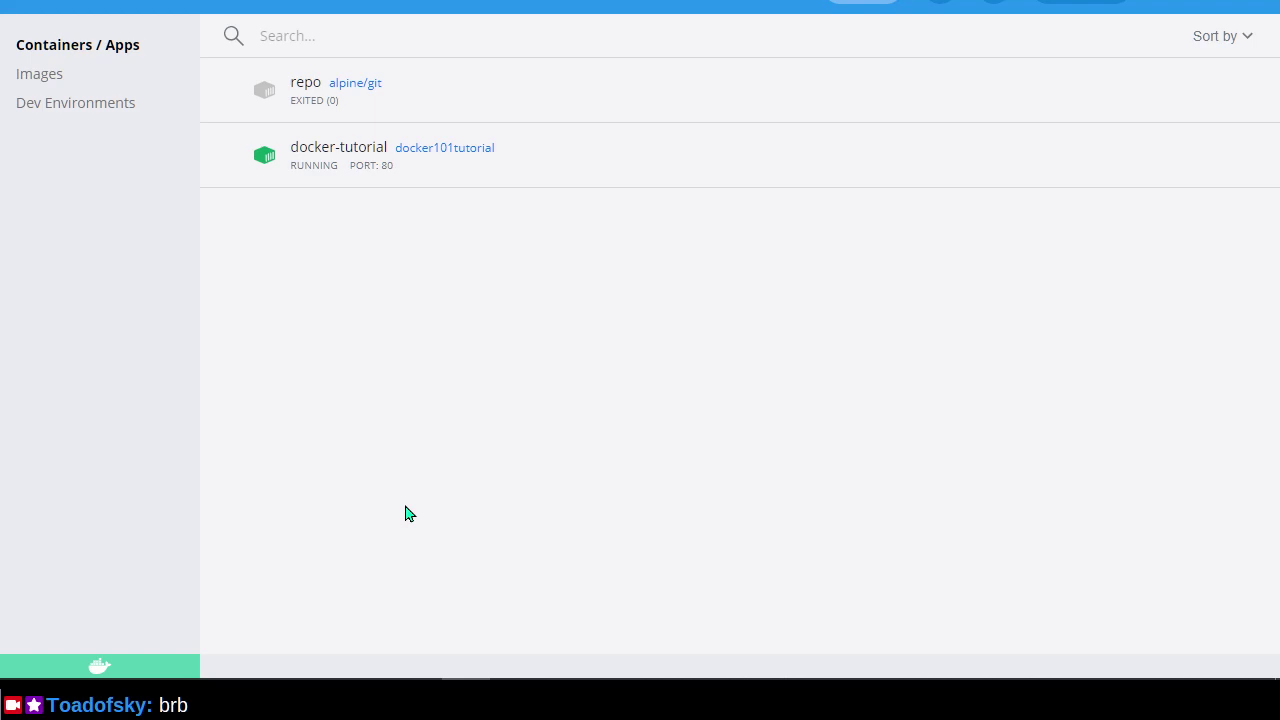
pyautogui.click(42, 75)
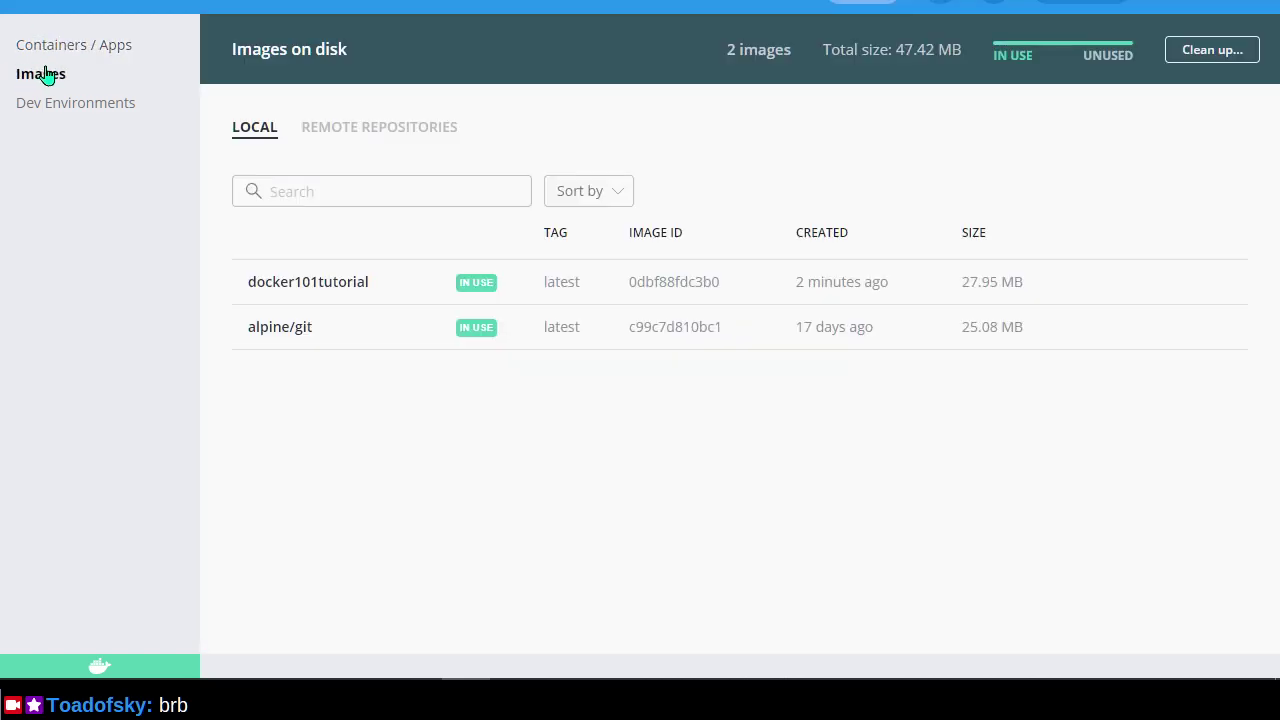
pyautogui.click(405, 191)
# In Git Bash, list the GitHub folder and change into the liwords repository.
pyautogui.hotkey('alt', 'Tab')
pyautogui.hotkey('alt', 'Tab')
pyautogui.hotkey('alt', 'Tab')
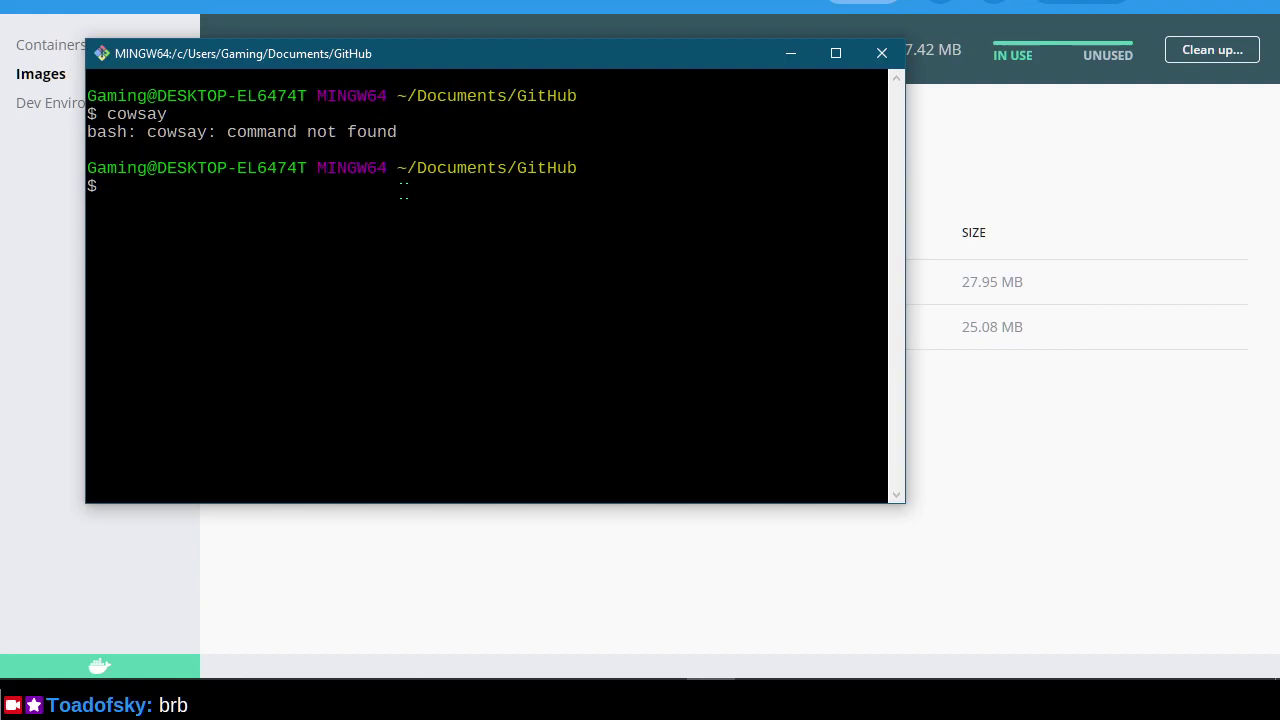
pyautogui.write('ls')
pyautogui.press('Return')
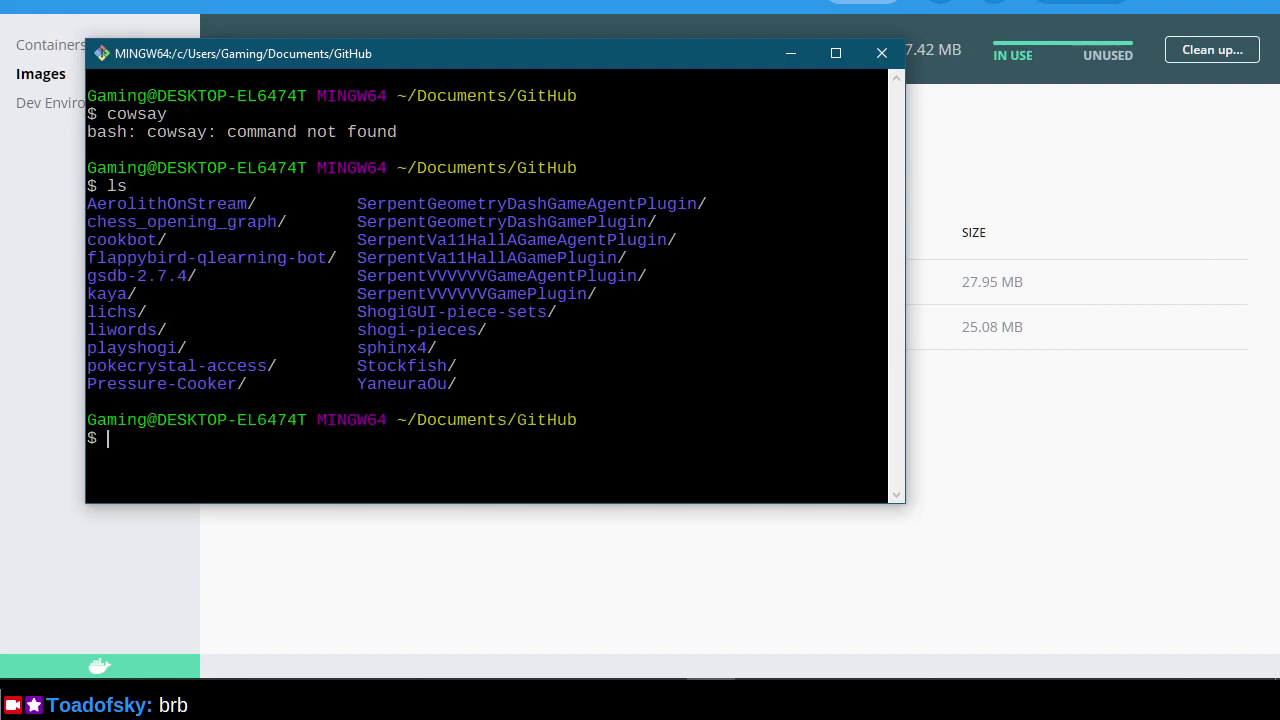
pyautogui.write('cd liw')
pyautogui.press('Tab')
pyautogui.press('Return')
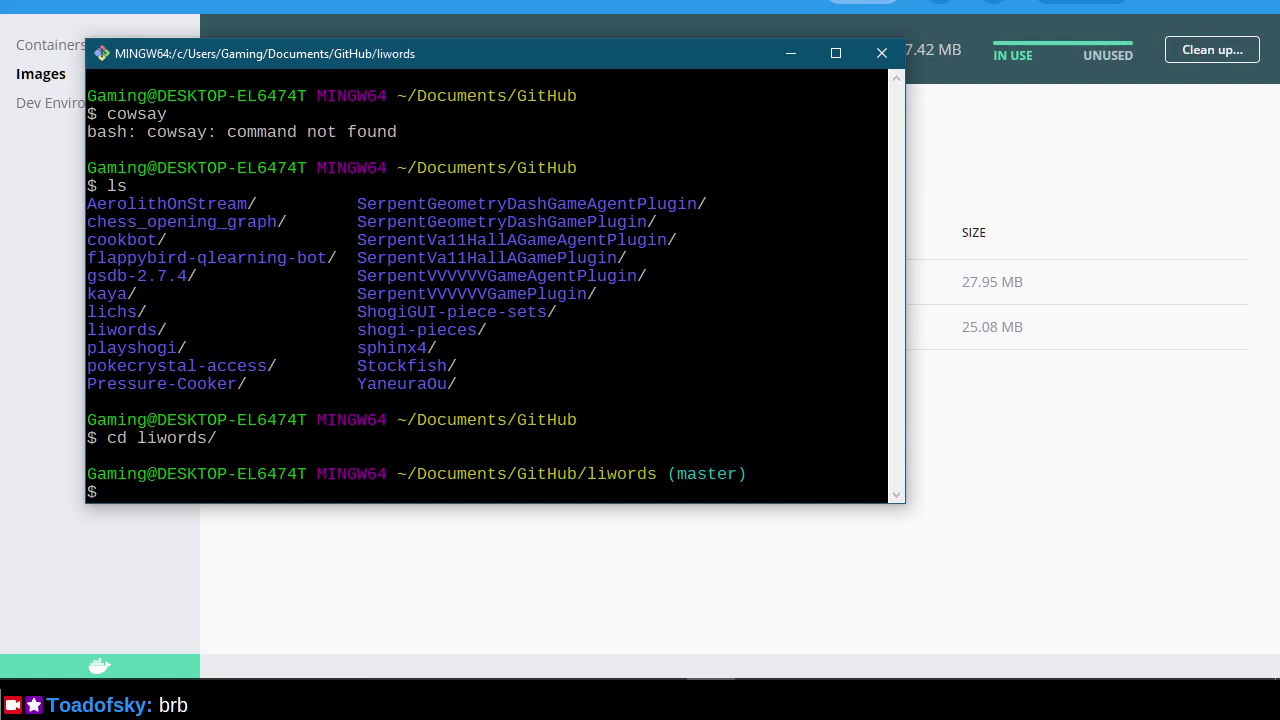
# List the liwords files, showing docker-compose.yml, and check the README's local-development steps.
pyautogui.write('ls')
pyautogui.press('Return')
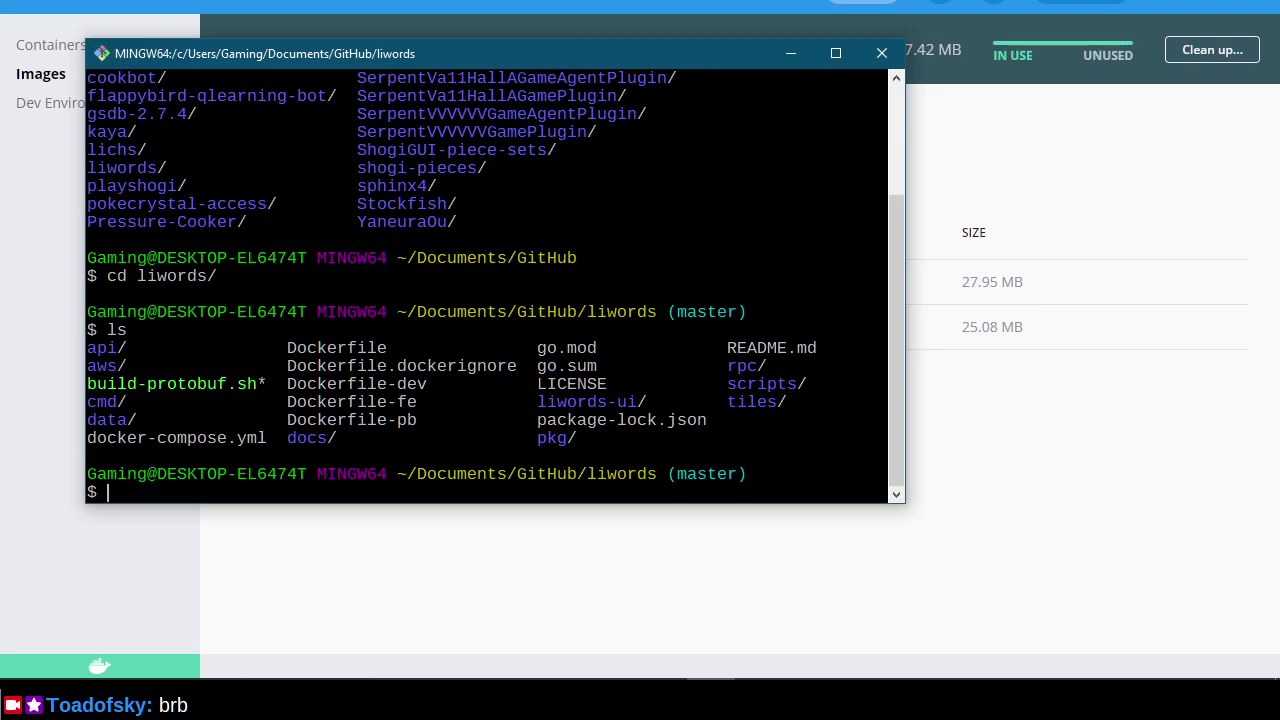
pyautogui.write('doc')
pyautogui.press('BackSpace')
pyautogui.press('BackSpace')
pyautogui.press('BackSpace')
pyautogui.hotkey('alt', 'Tab')
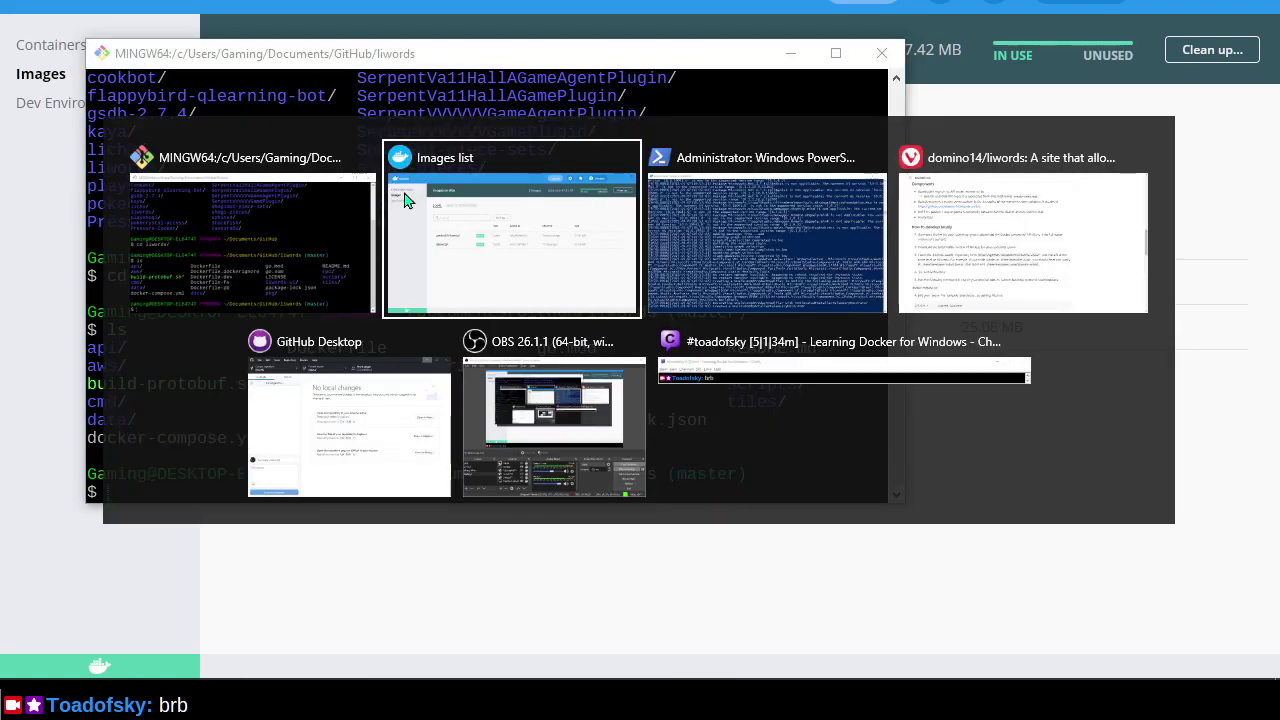
pyautogui.hotkey('alt', 'Tab')
pyautogui.hotkey('alt', 'Tab')
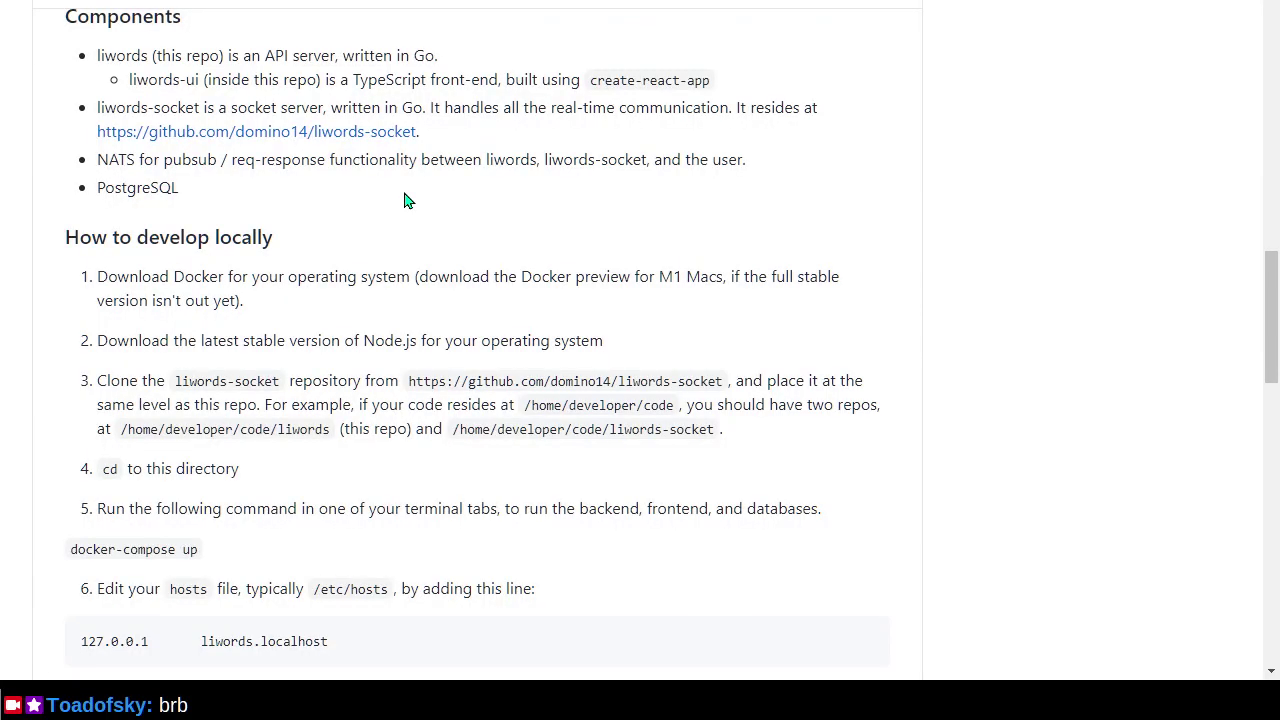
pyautogui.hotkey('alt', 'Tab')
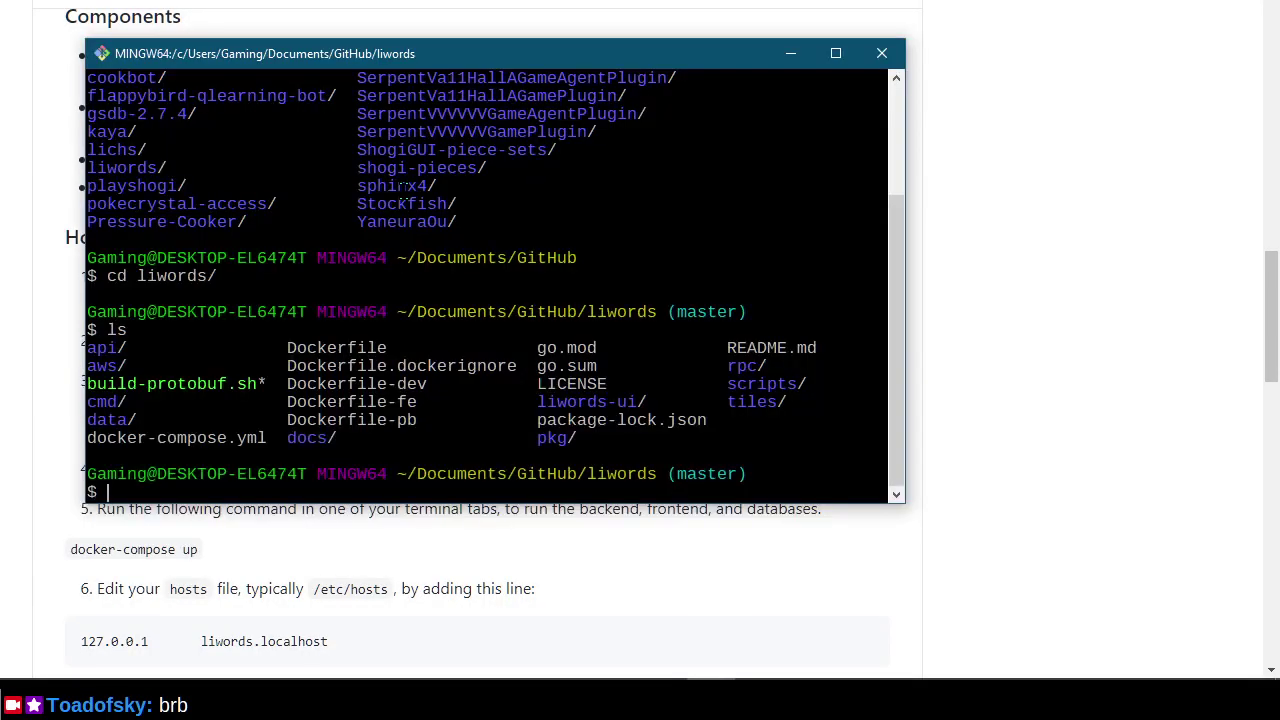
# Open a fresh Vivaldi tab in fullscreen with the Downloads panel closed.
pyautogui.hotkey('alt', 'Tab')
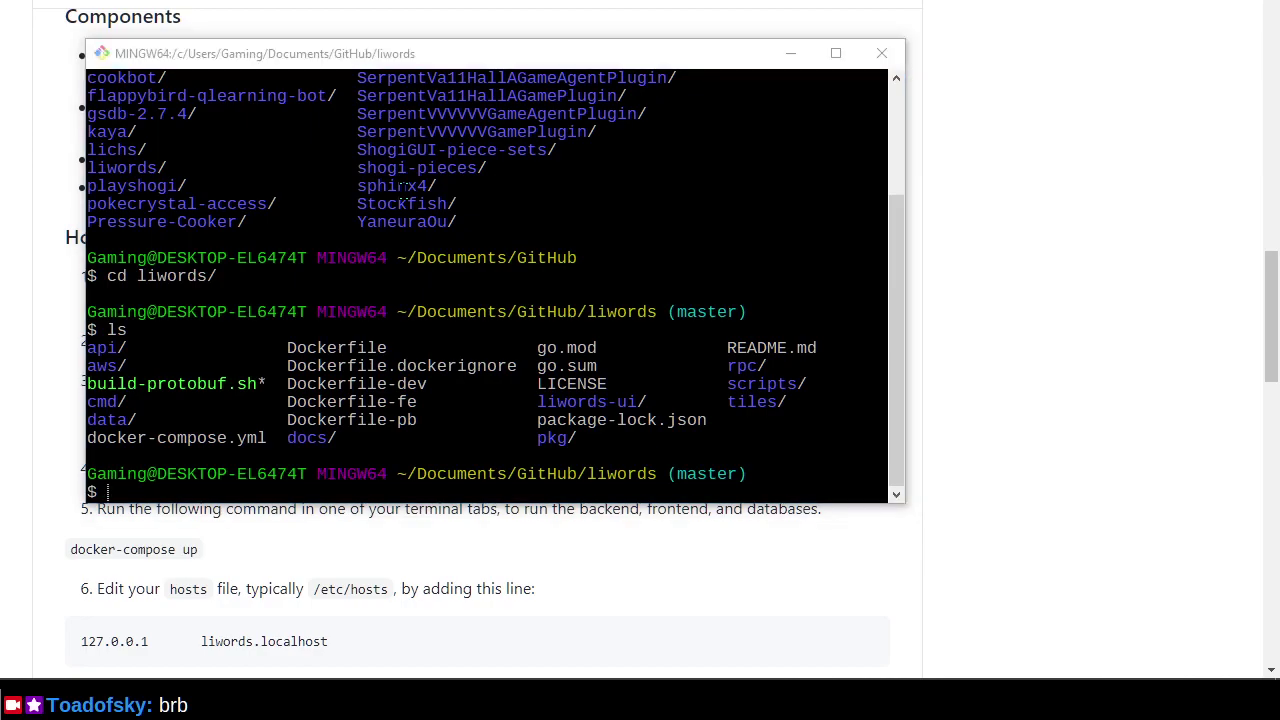
pyautogui.hotkey('alt', 'Tab')
pyautogui.hotkey('alt', 'Tab')
pyautogui.hotkey('alt', 'Tab')
pyautogui.hotkey('alt', 'Tab')
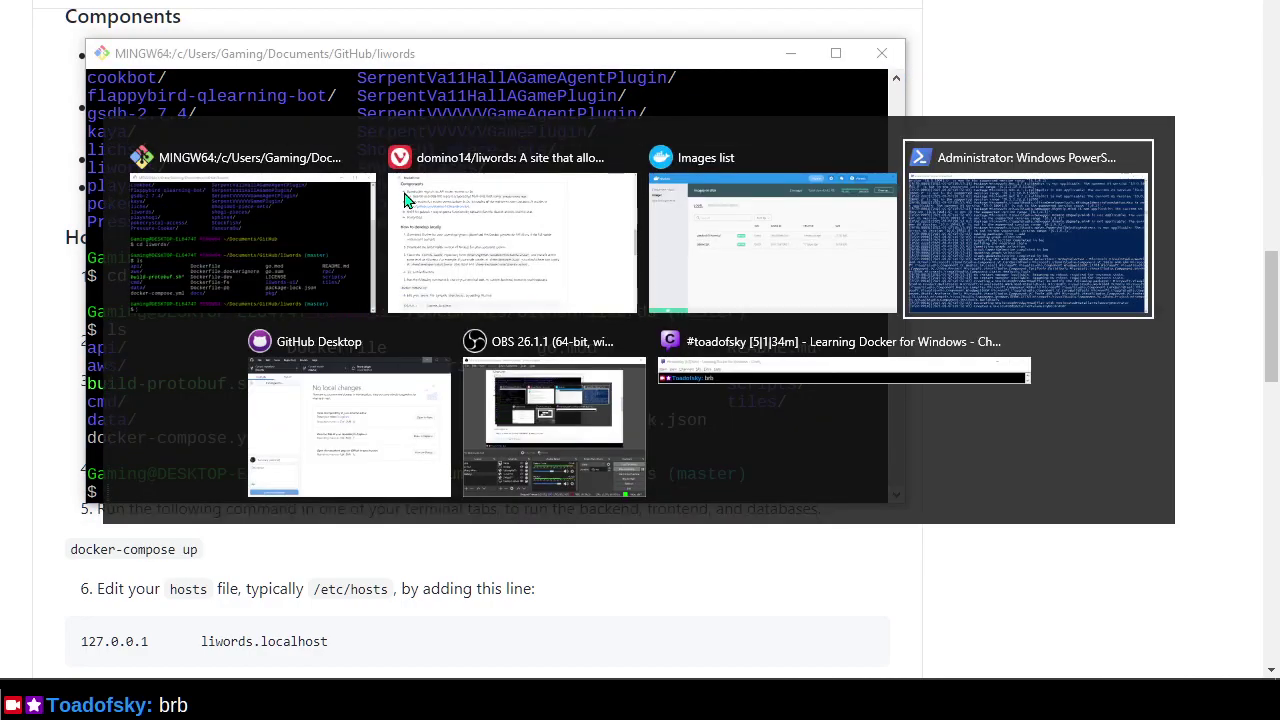
pyautogui.hotkey('alt', 'Tab')
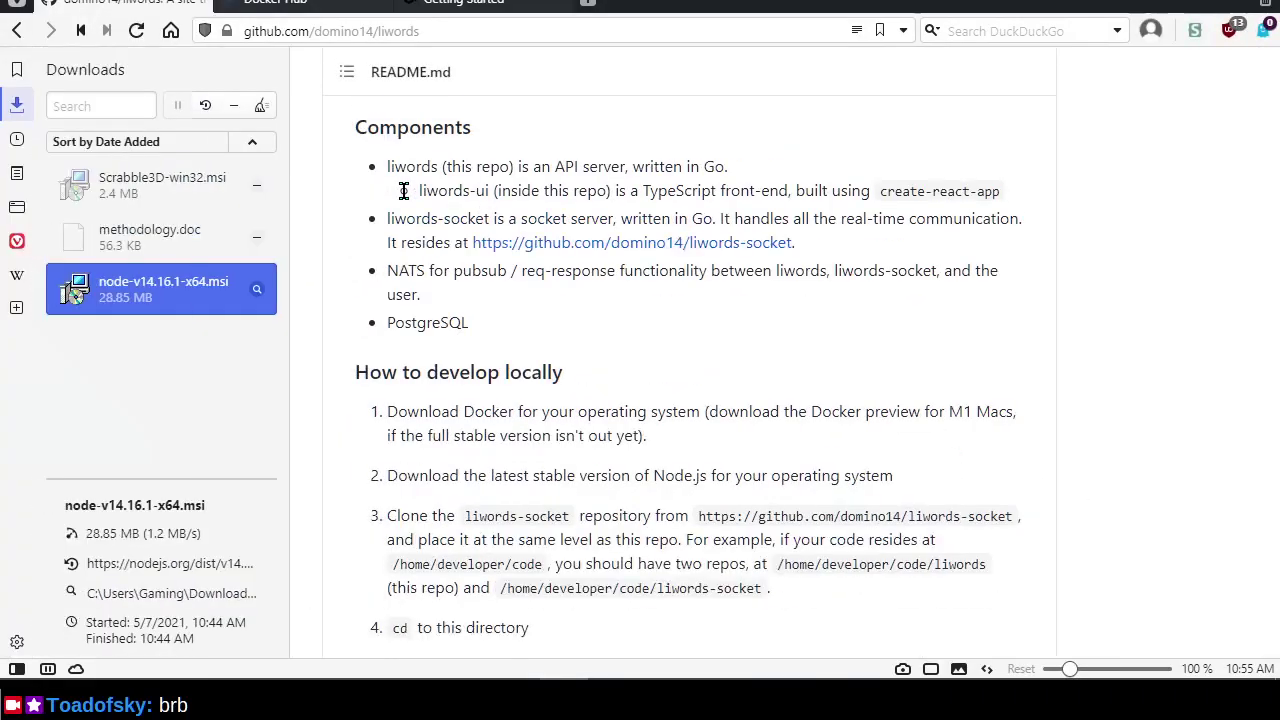
pyautogui.hotkey('ctrl', 't')
pyautogui.write('do')
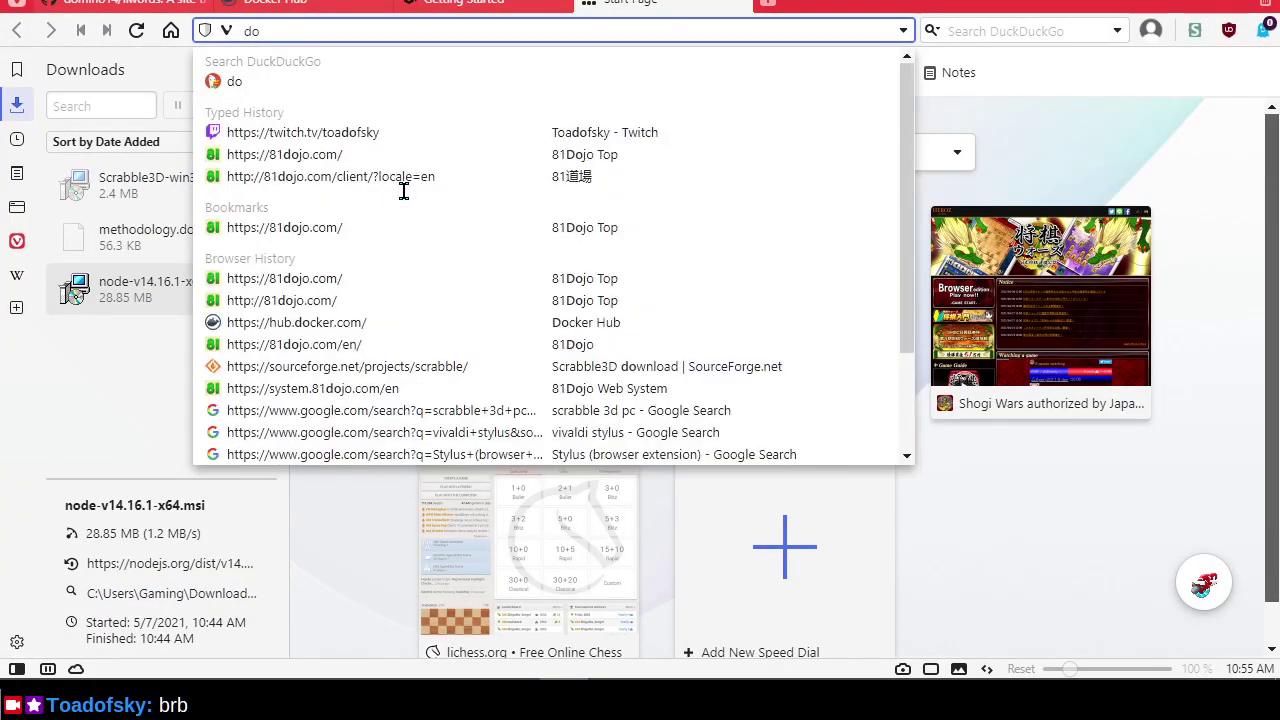
pyautogui.press('Escape')
pyautogui.click(18, 105)
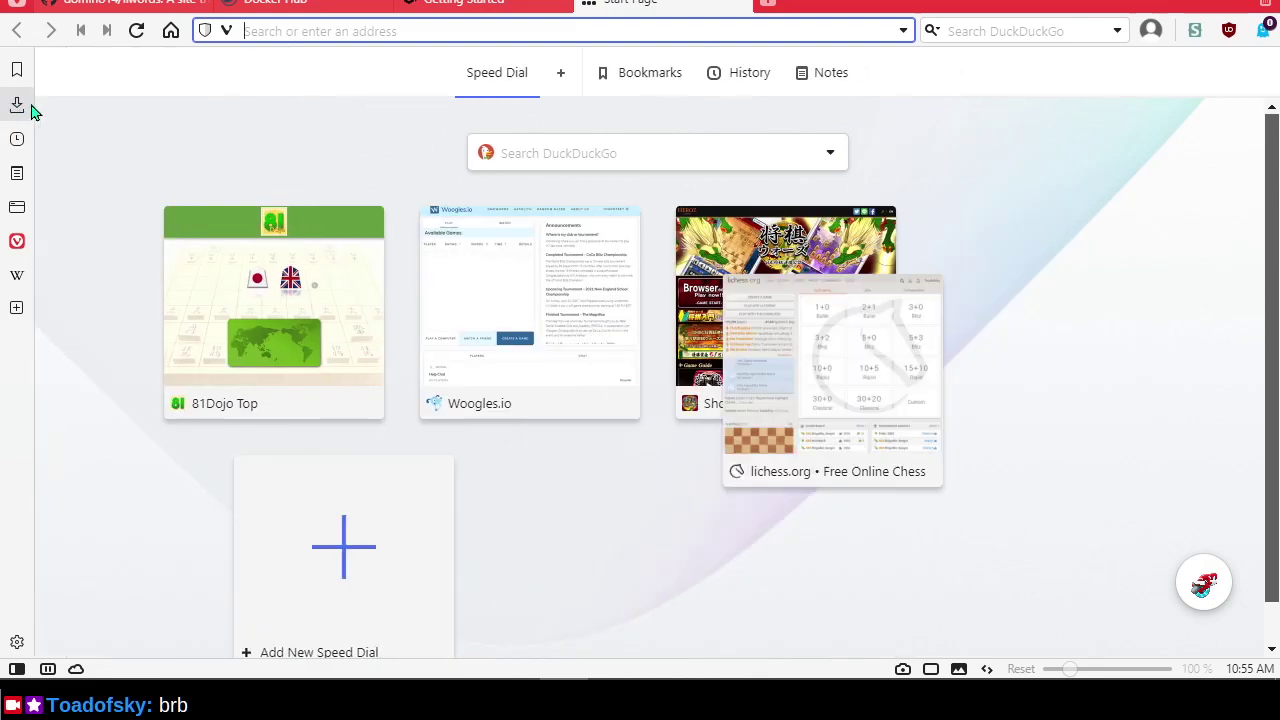
pyautogui.press('F11')
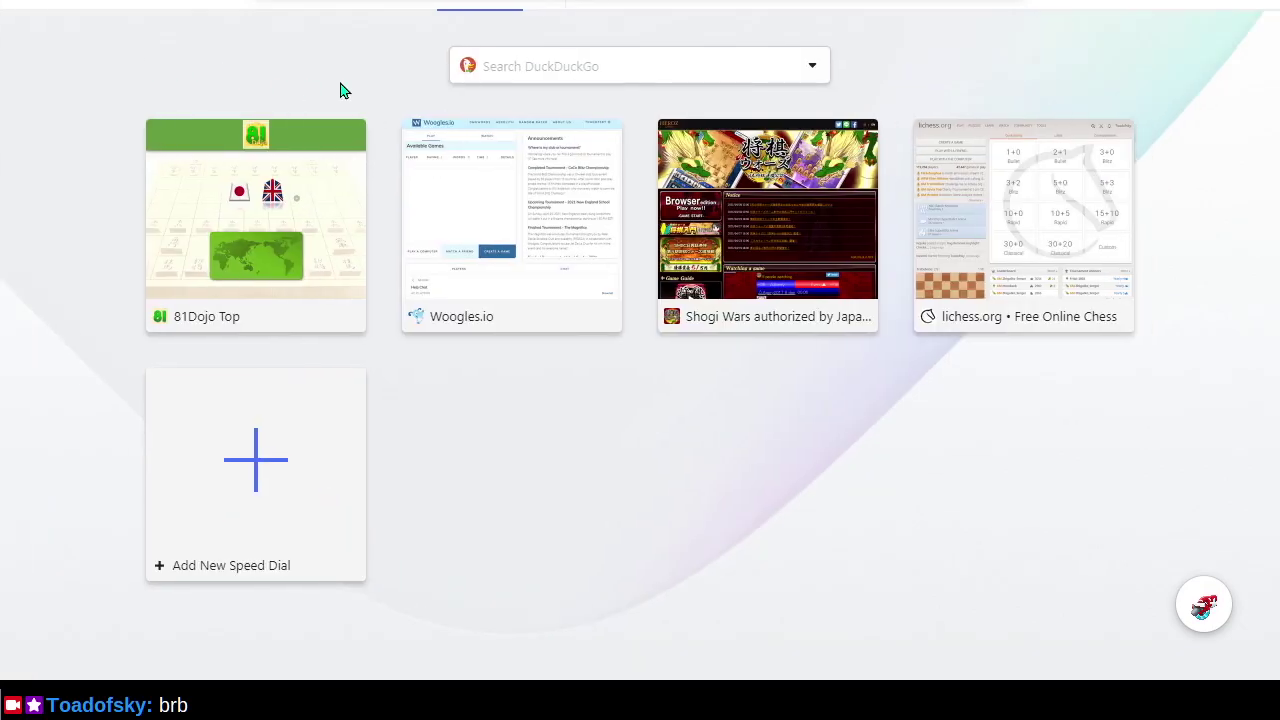
# Search DuckDuckGo for 'docker download', then return to Git Bash.
pyautogui.click(495, 66)
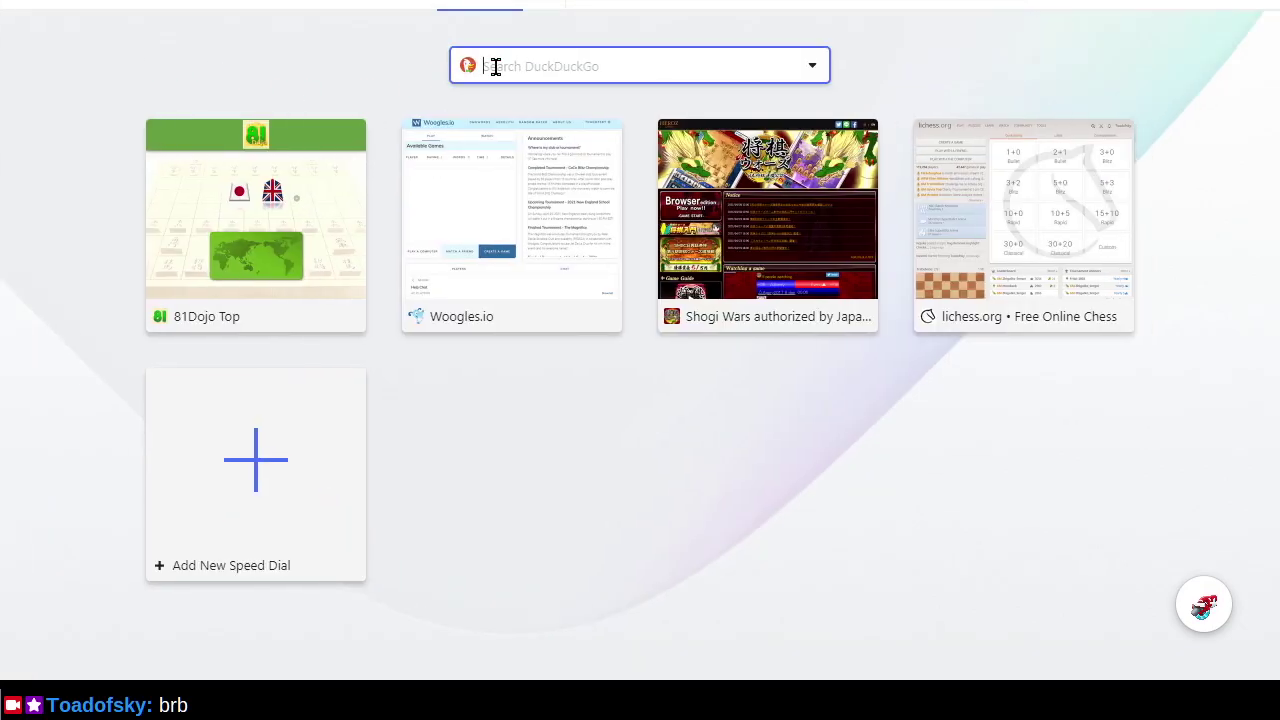
pyautogui.write('docker download')
pyautogui.press('Return')
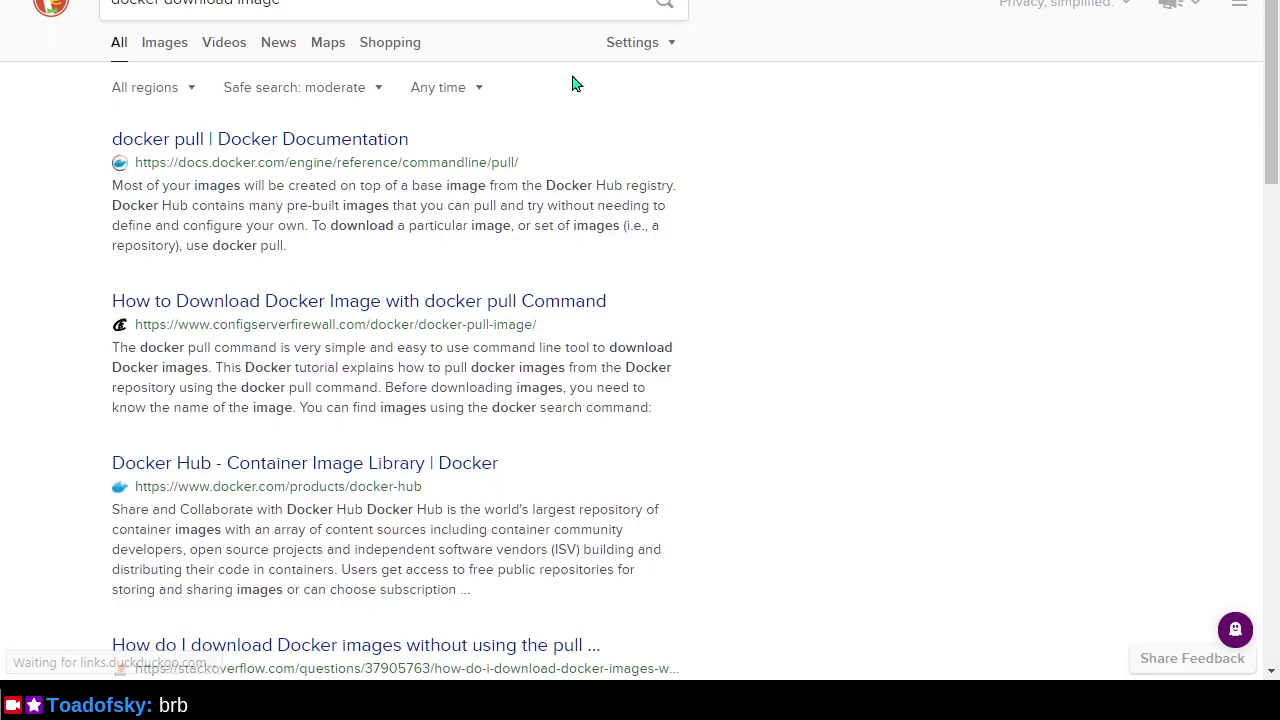
pyautogui.hotkey('alt', 'Tab')
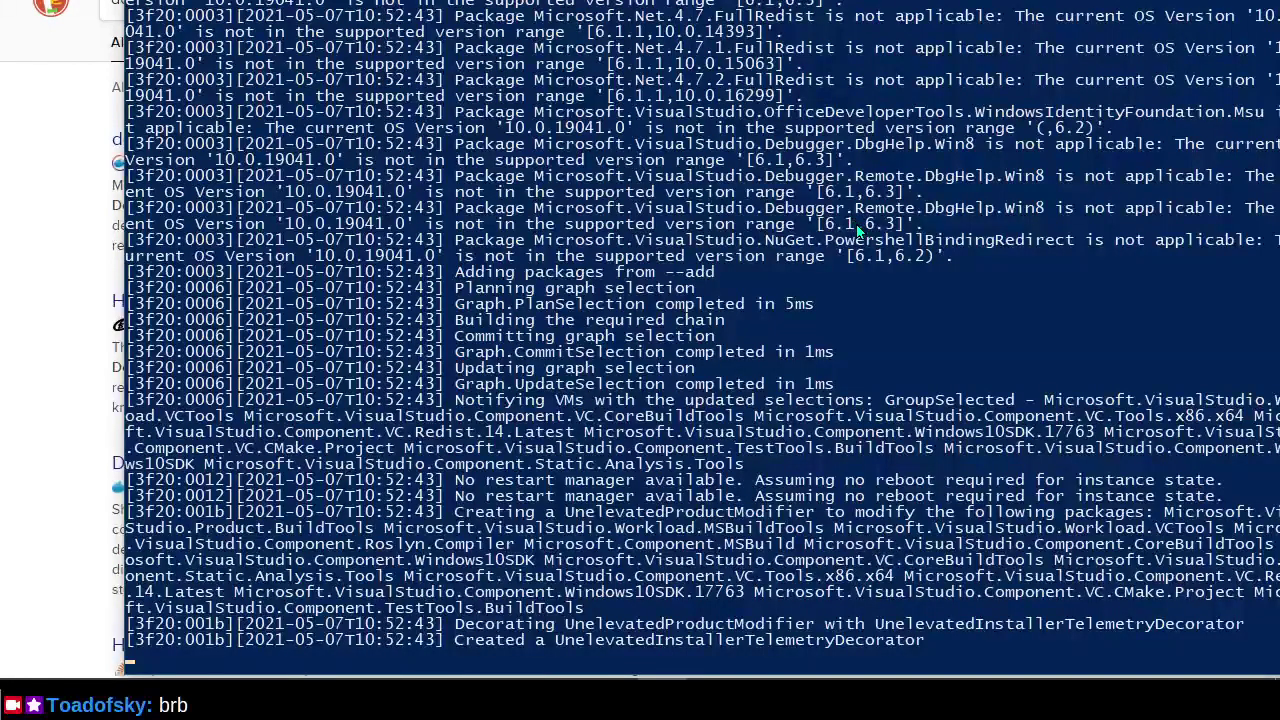
pyautogui.hotkey('alt', 'Tab')
# Run docker-compose pull to fetch the bot, socket, frontend, pb_compiler and app images.
pyautogui.write('do')
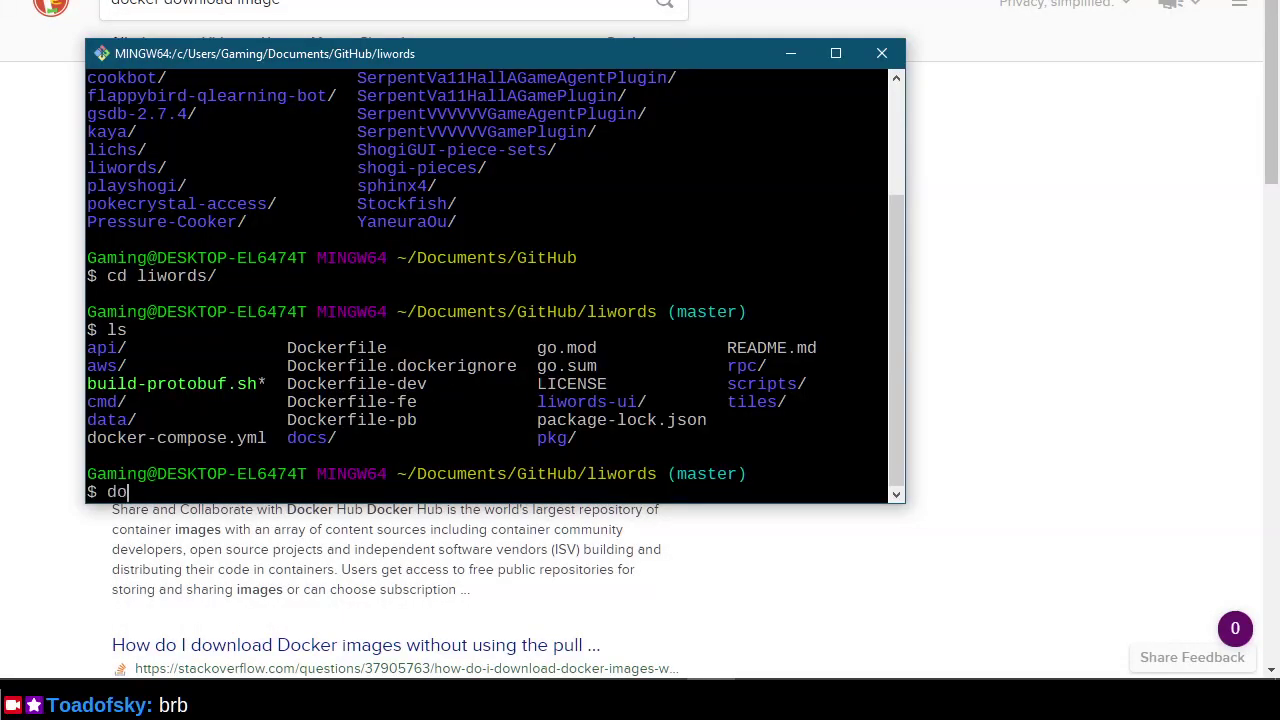
pyautogui.write('cker-compose pull')
pyautogui.press('Return')
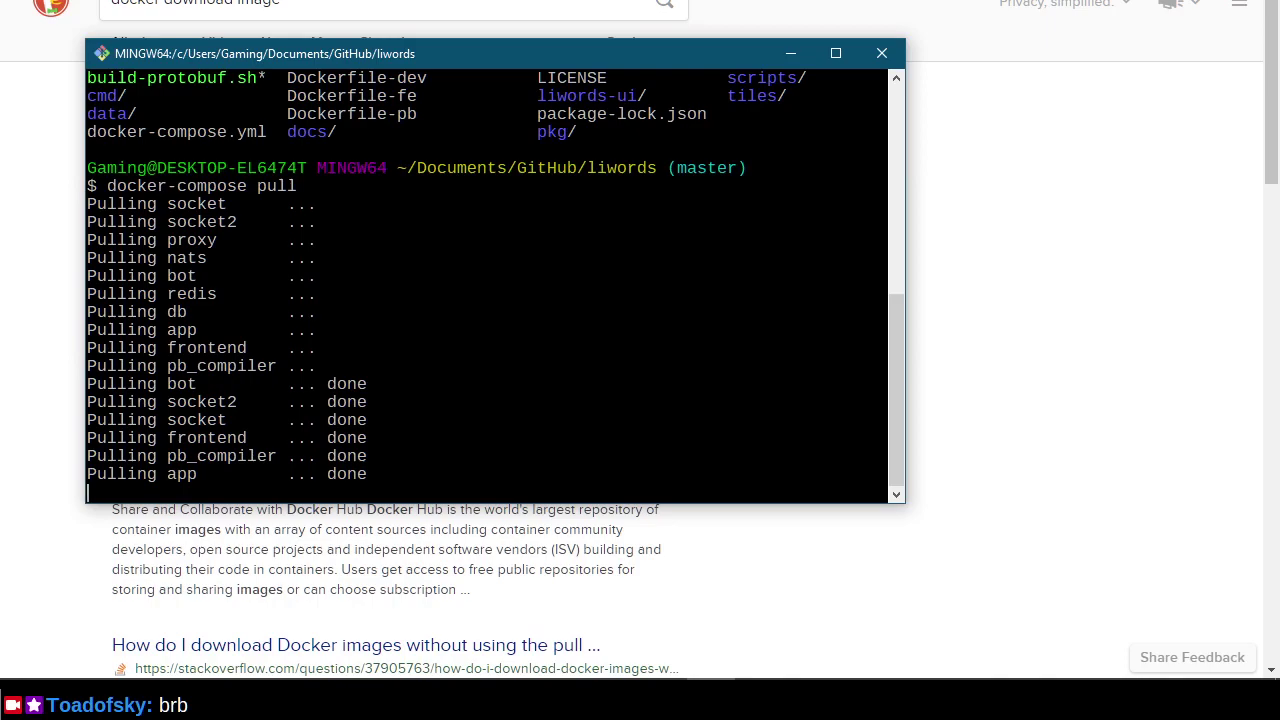
pyautogui.hotkey('alt', 'Tab')
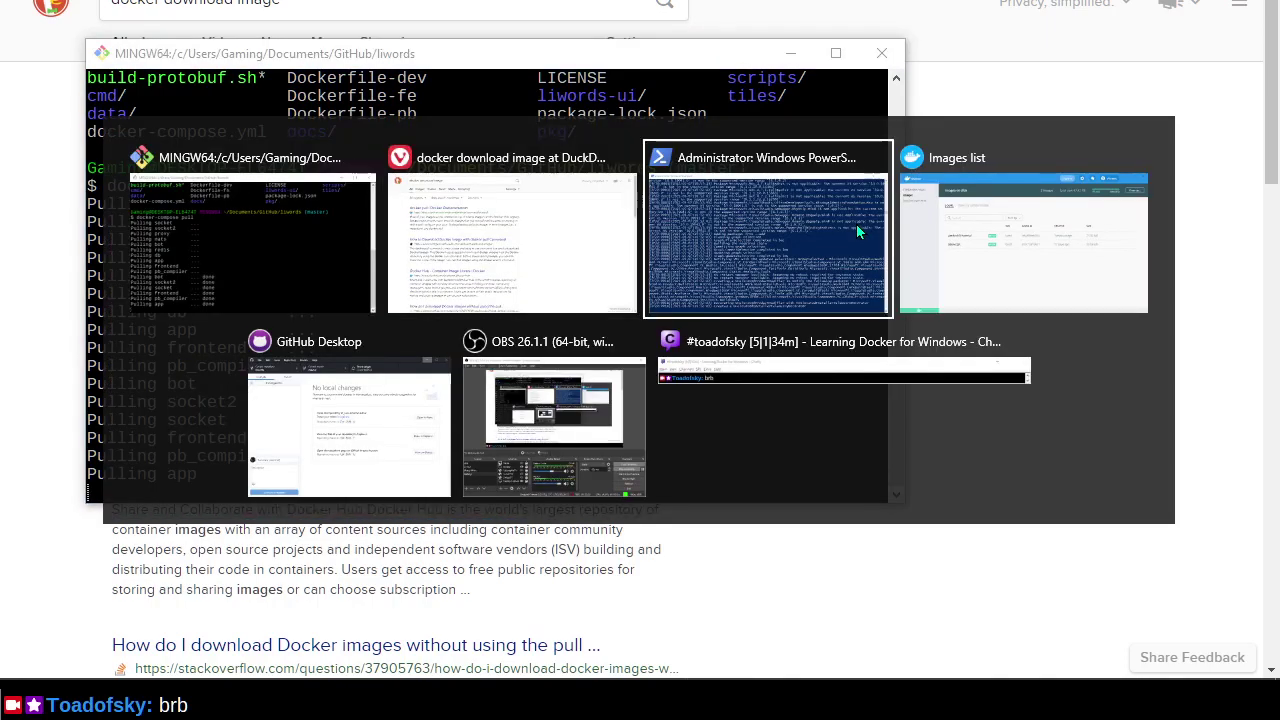
pyautogui.press('Escape')
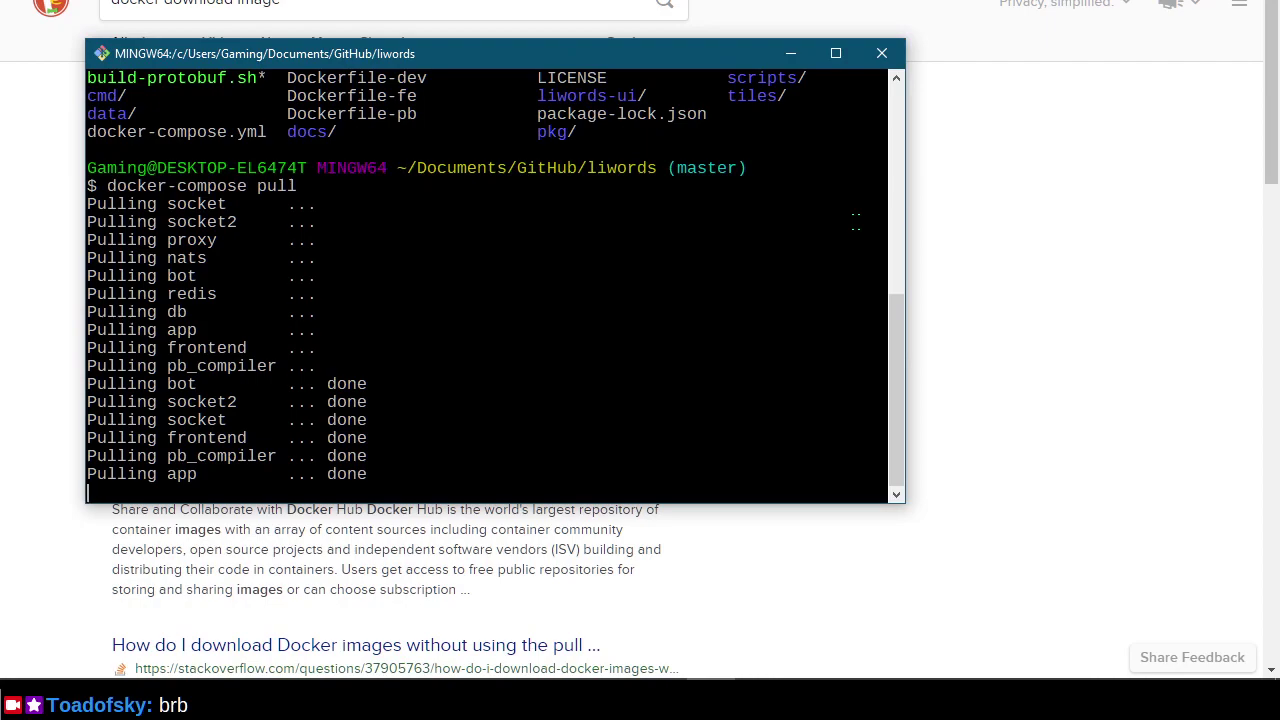
pyautogui.hotkey('alt', 'Tab')
pyautogui.hotkey('alt', 'Tab')
pyautogui.hotkey('alt', 'Tab')
pyautogui.hotkey('alt', 'Tab')
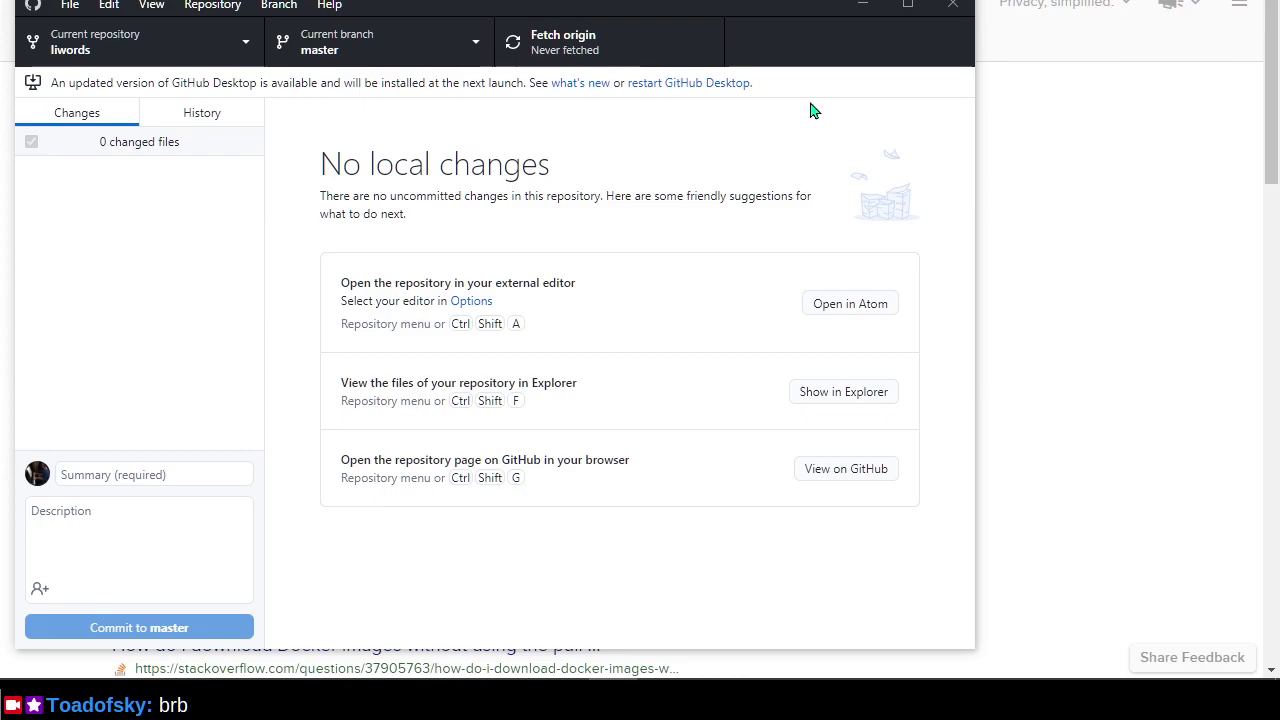
# Restart GitHub Desktop to install its update, then quit it via File > Exit.
pyautogui.click(634, 86)
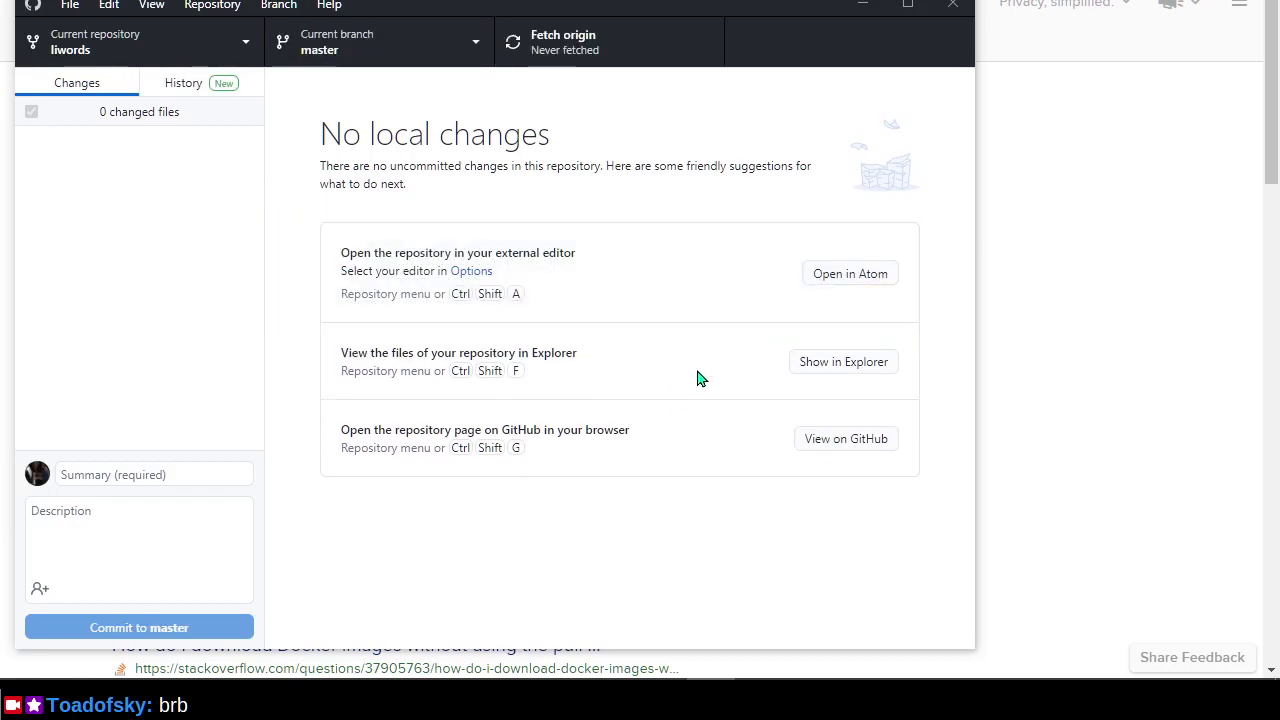
pyautogui.click(66, 10)
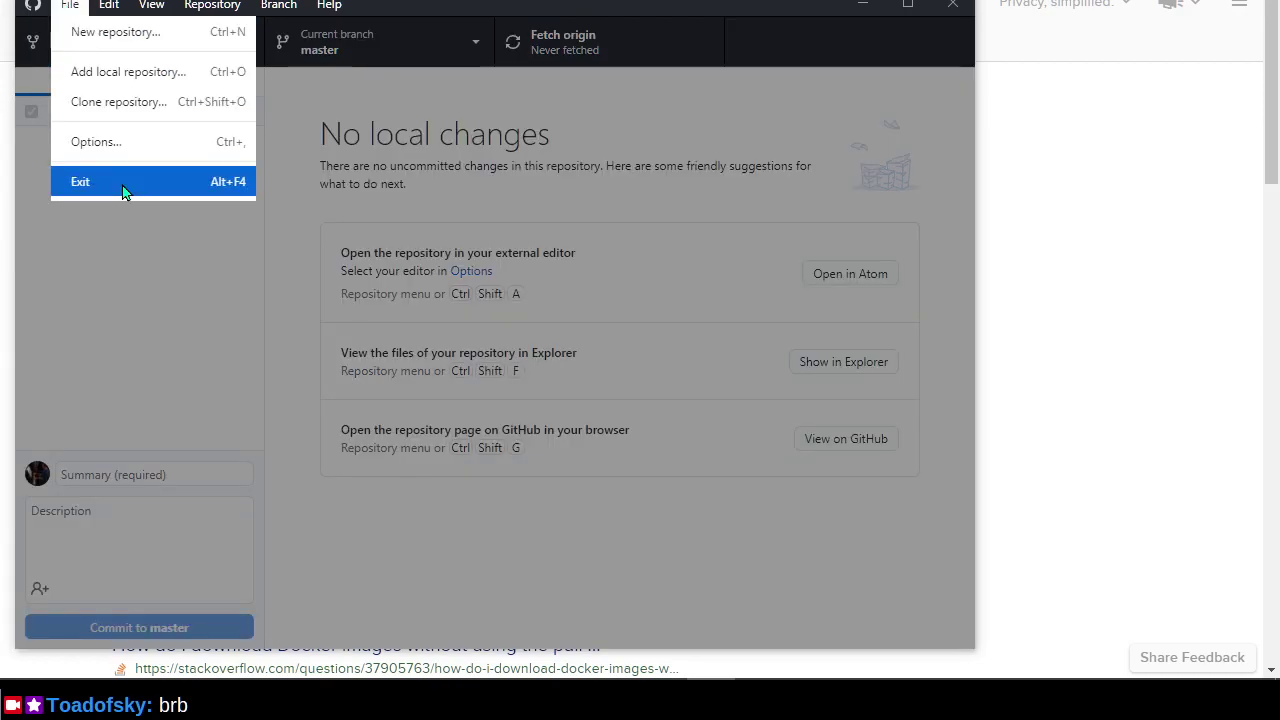
pyautogui.click(122, 186)
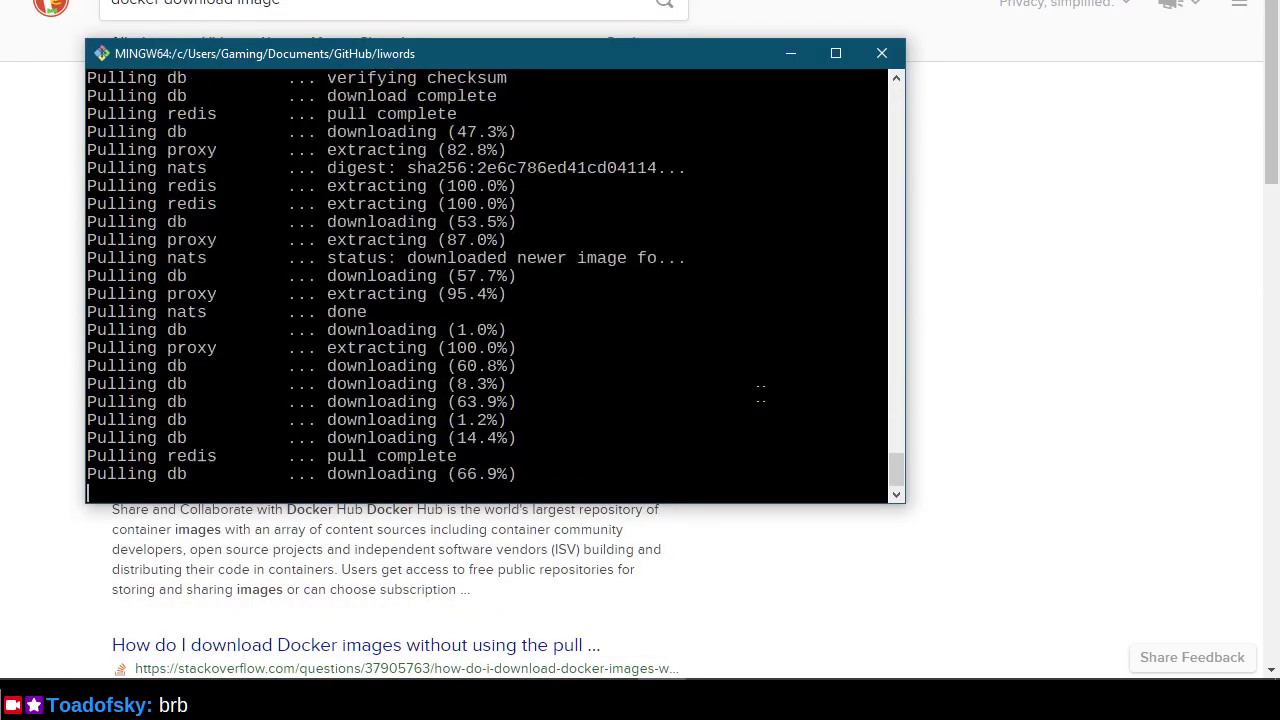
pyautogui.click(1060, 350)
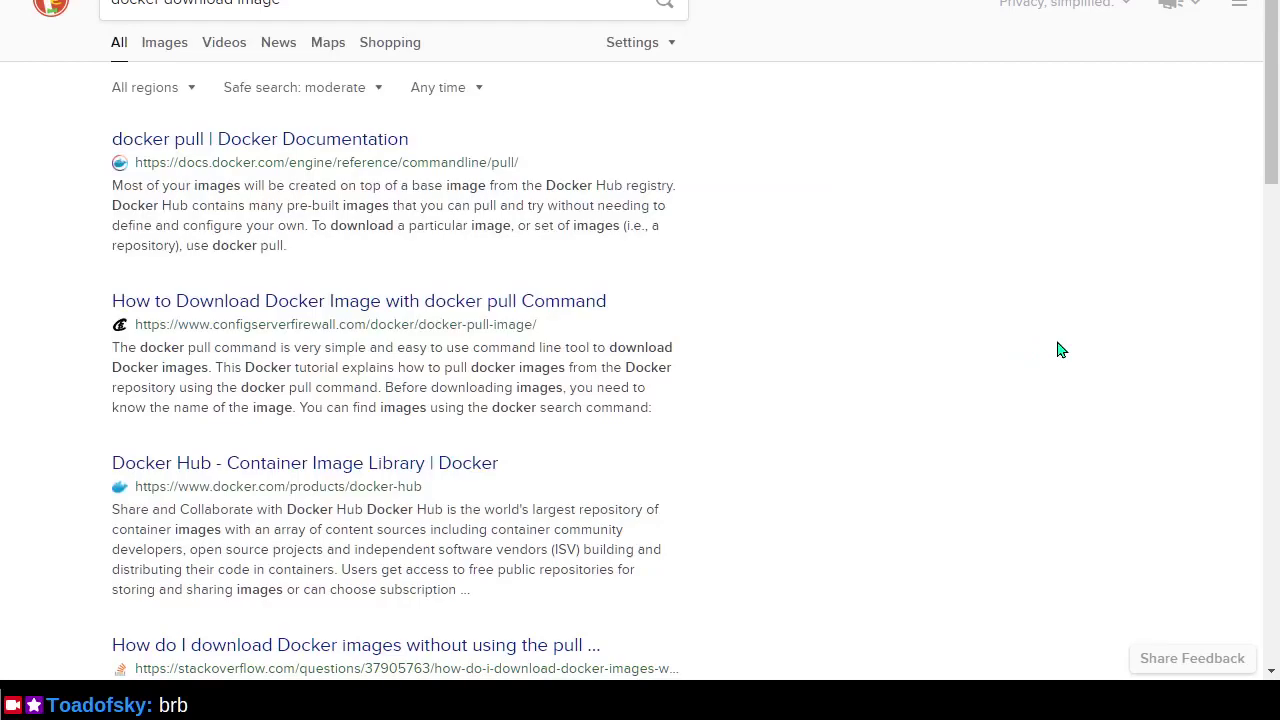
# Make the Git Bash terminal taller while docker-compose pull finishes every service.
pyautogui.hotkey('ctrl', 'Tab')
pyautogui.hotkey('alt', 'Tab')
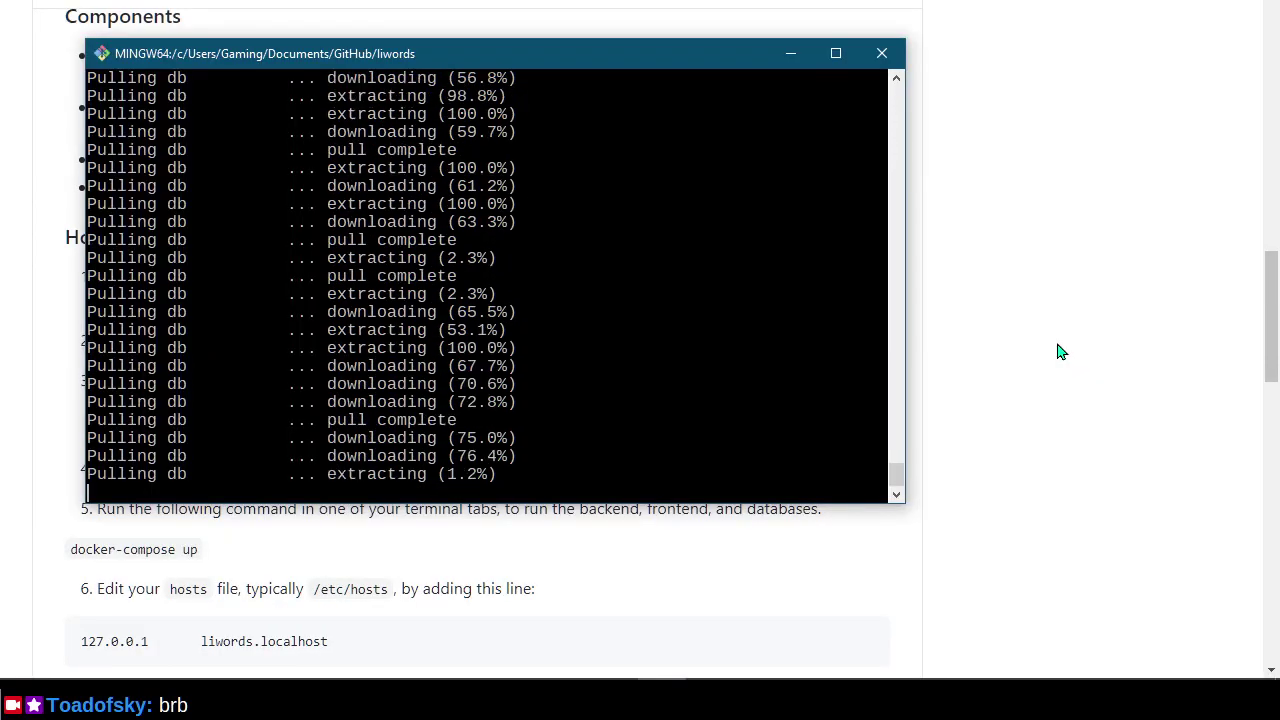
pyautogui.hotkey('alt', 'Tab')
pyautogui.hotkey('alt', 'Tab')
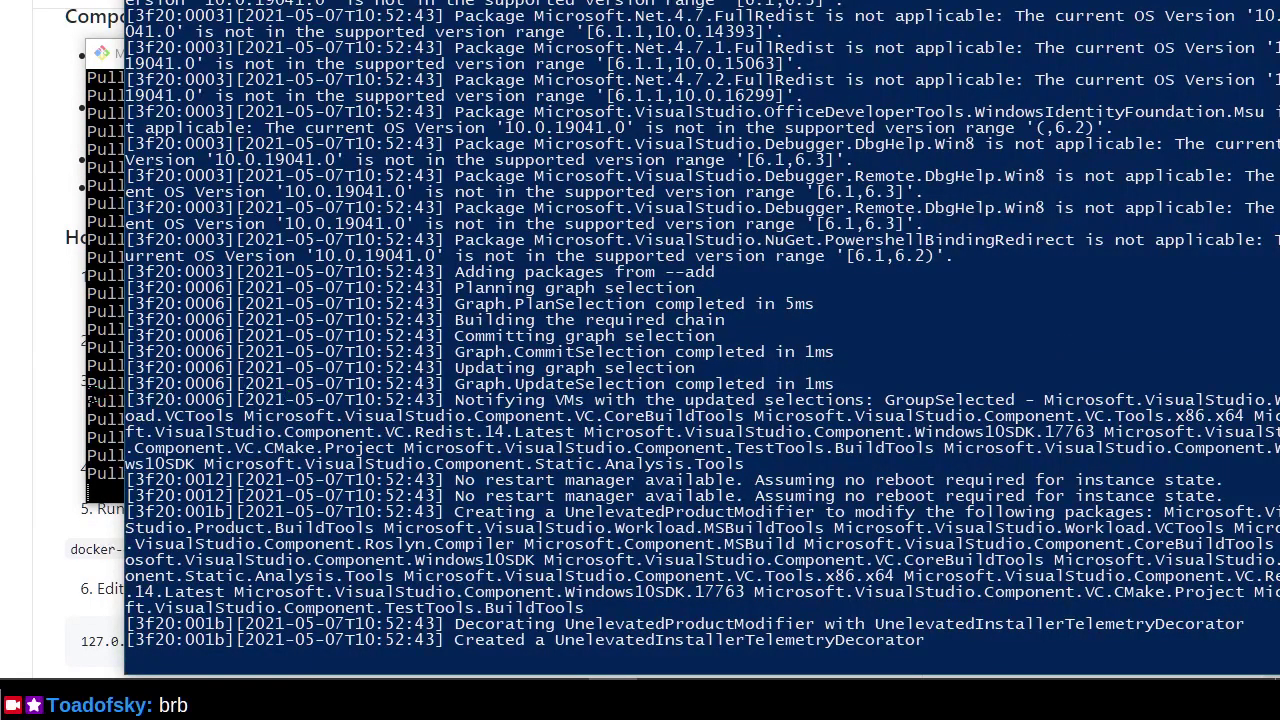
pyautogui.hotkey('alt', 'Tab')
pyautogui.moveTo(468, 43); pyautogui.dragTo(513, 0)
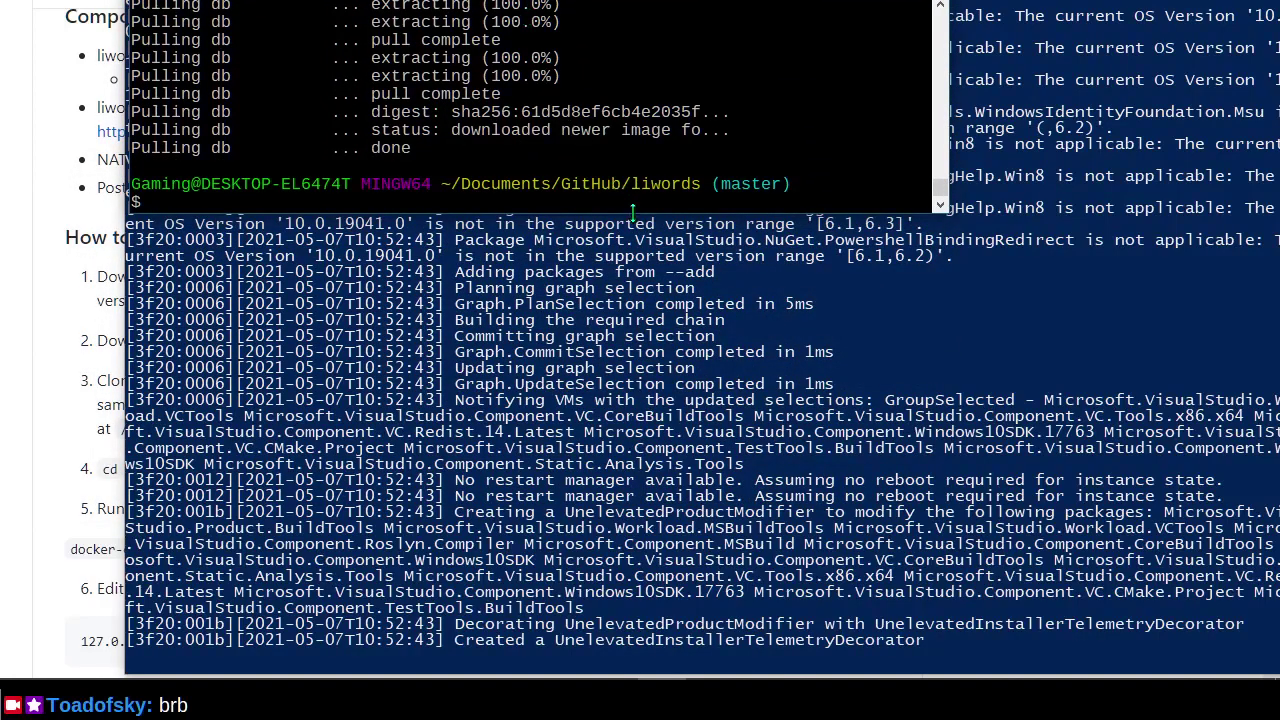
pyautogui.moveTo(634, 216); pyautogui.dragTo(651, 356)
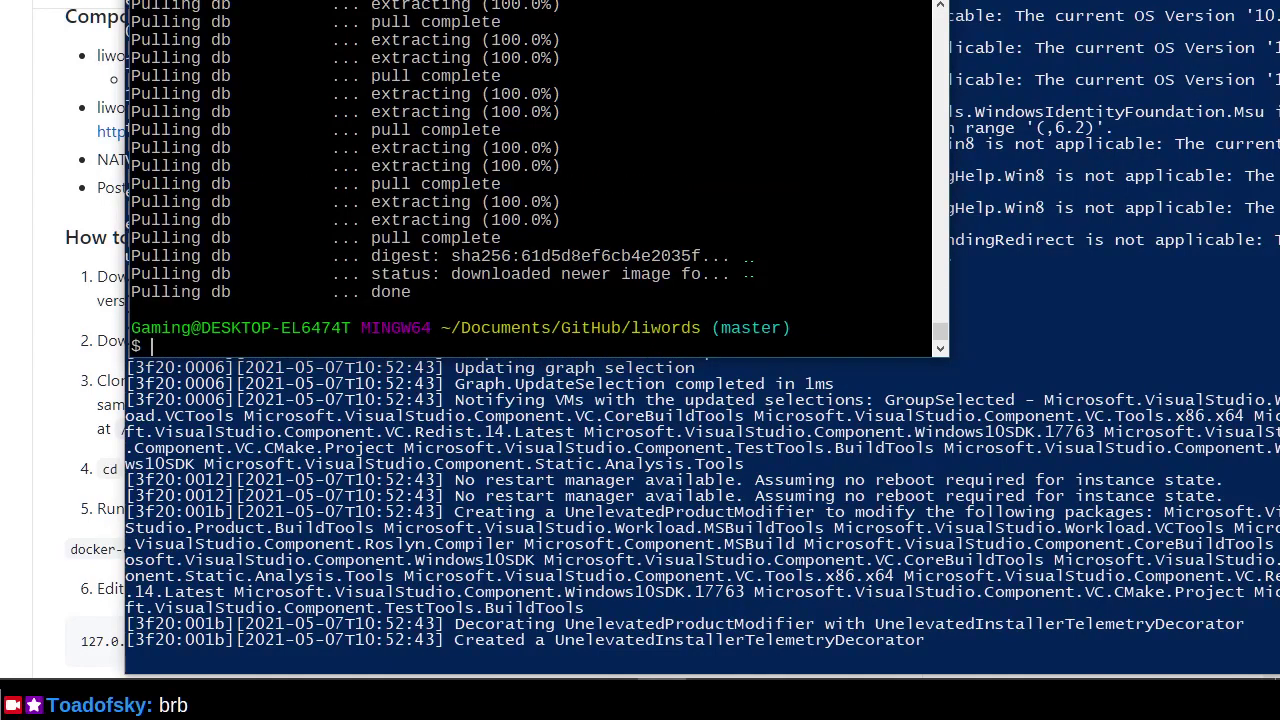
pyautogui.hotkey('alt', 'Tab')
pyautogui.hotkey('alt', 'Tab')
pyautogui.hotkey('alt', 'Tab')
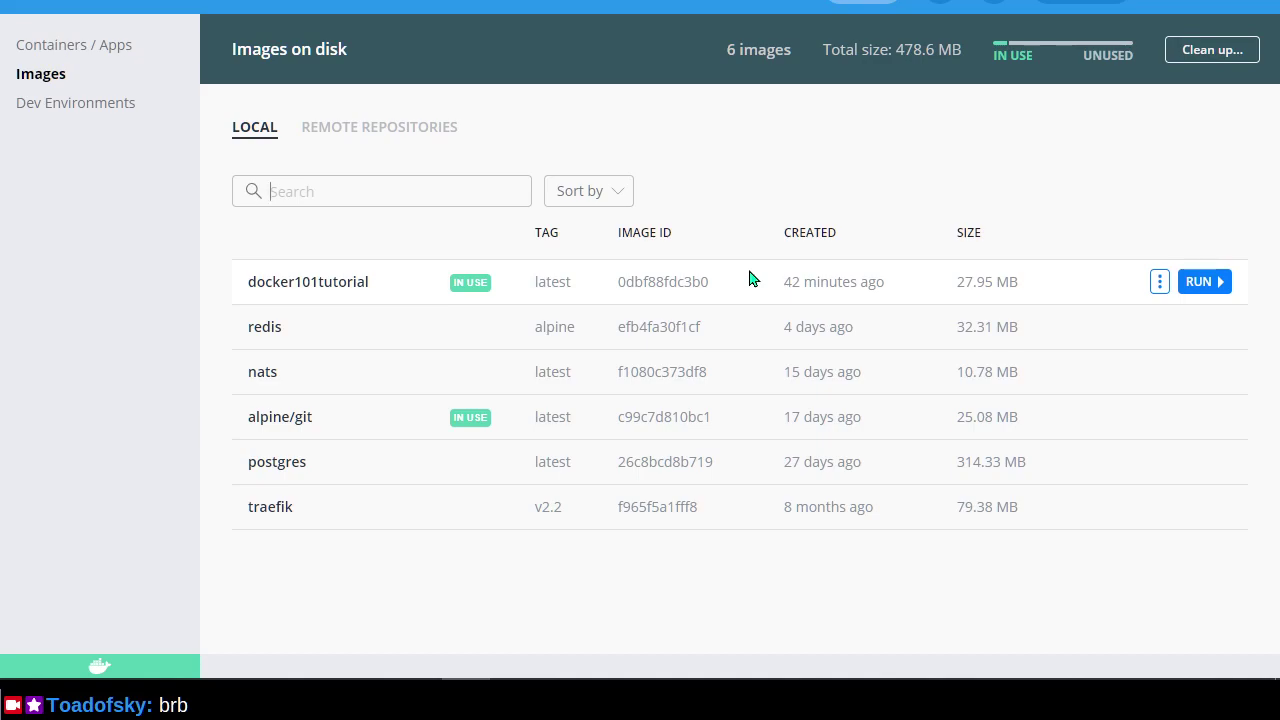
# Try to remove the docker101tutorial image, refused because a container uses it, then return to the tutorial.
pyautogui.click(1159, 283)
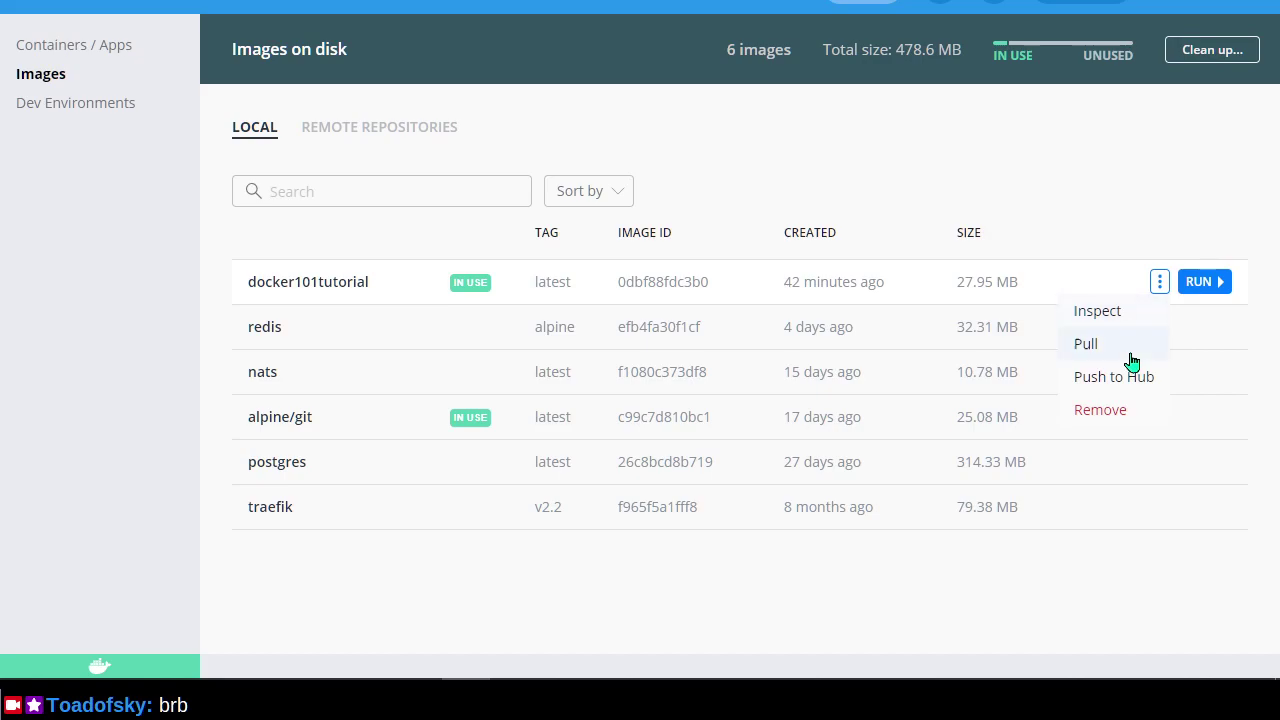
pyautogui.click(1125, 415)
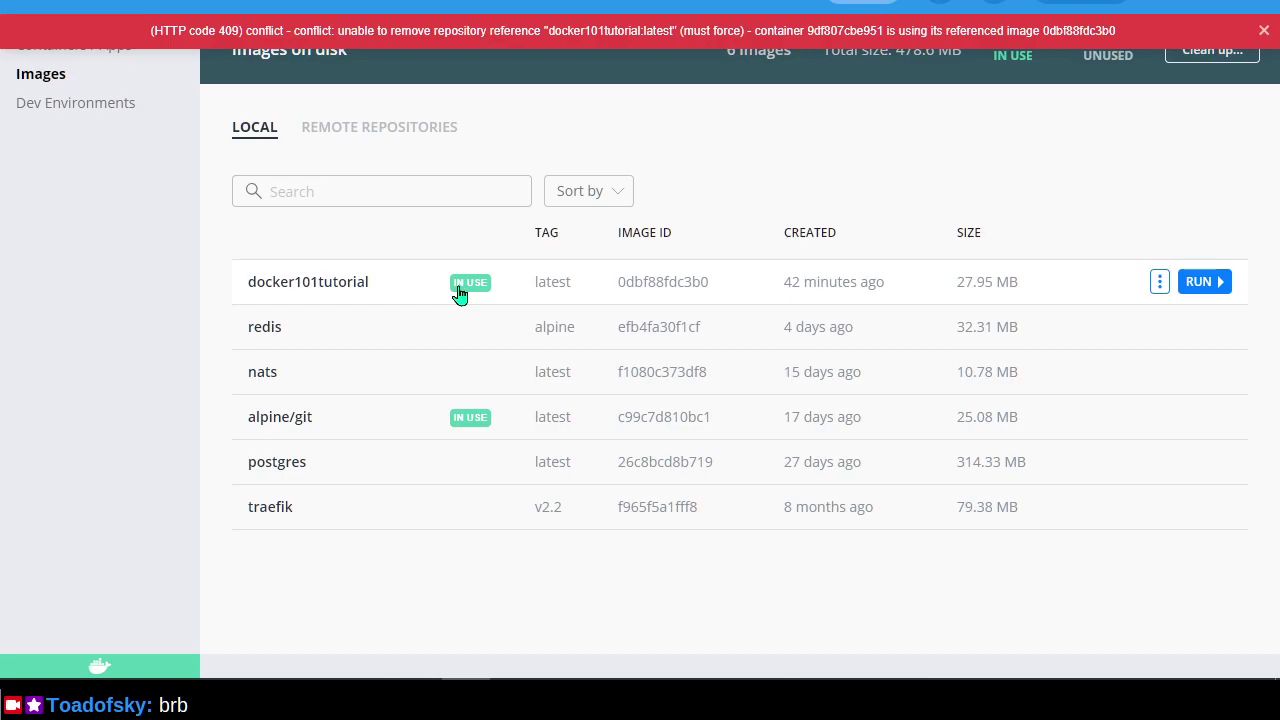
pyautogui.hotkey('alt', 'Tab')
pyautogui.hotkey('alt', 'Tab')
pyautogui.hotkey('alt', 'Tab')
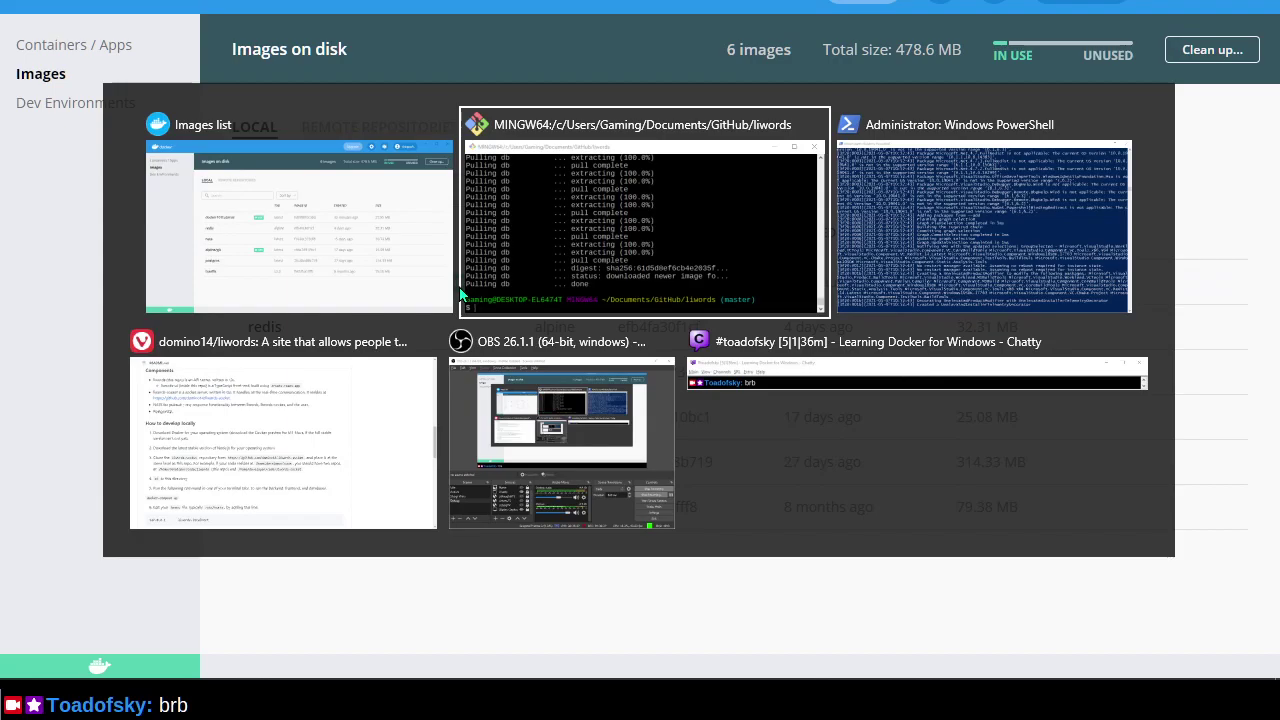
pyautogui.hotkey('alt', 'Tab')
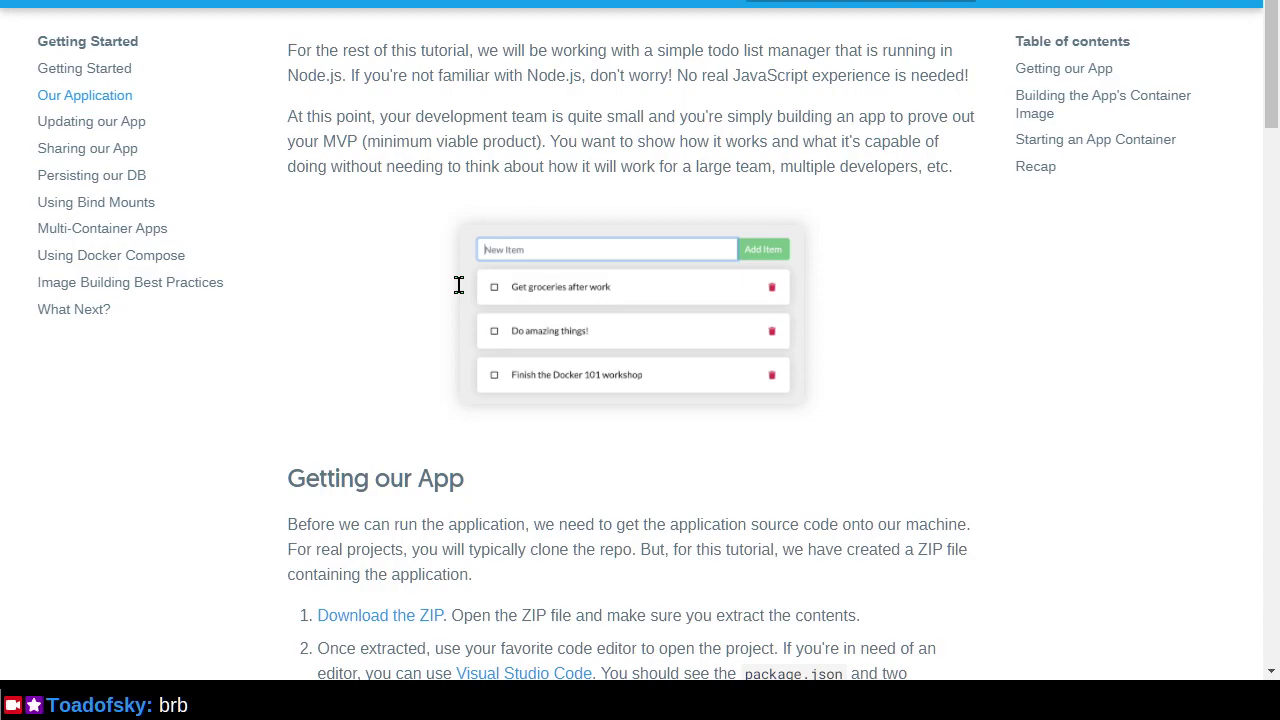
# Go through My Profile and Edit profile to Docker Hub's Linked Accounts settings.
pyautogui.hotkey('alt', 'Tab')
pyautogui.hotkey('alt', 'Tab')
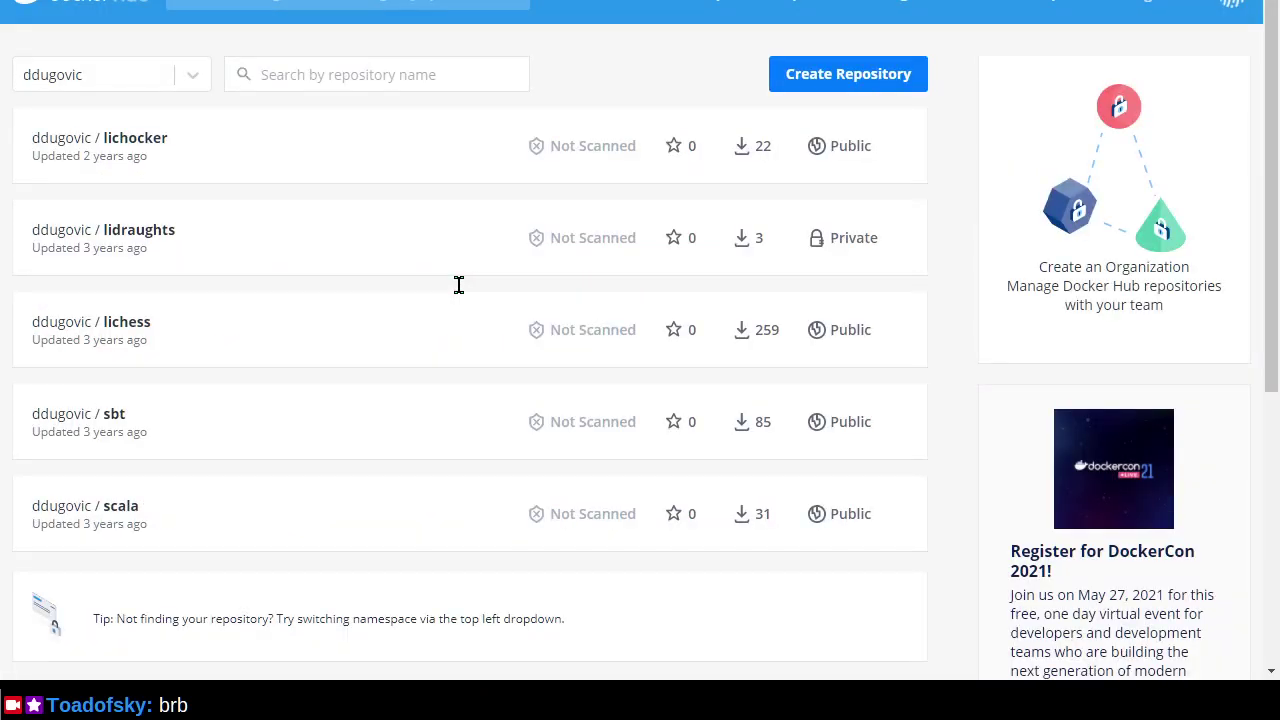
pyautogui.hotkey('alt', 'Tab')
pyautogui.hotkey('alt', 'Tab')
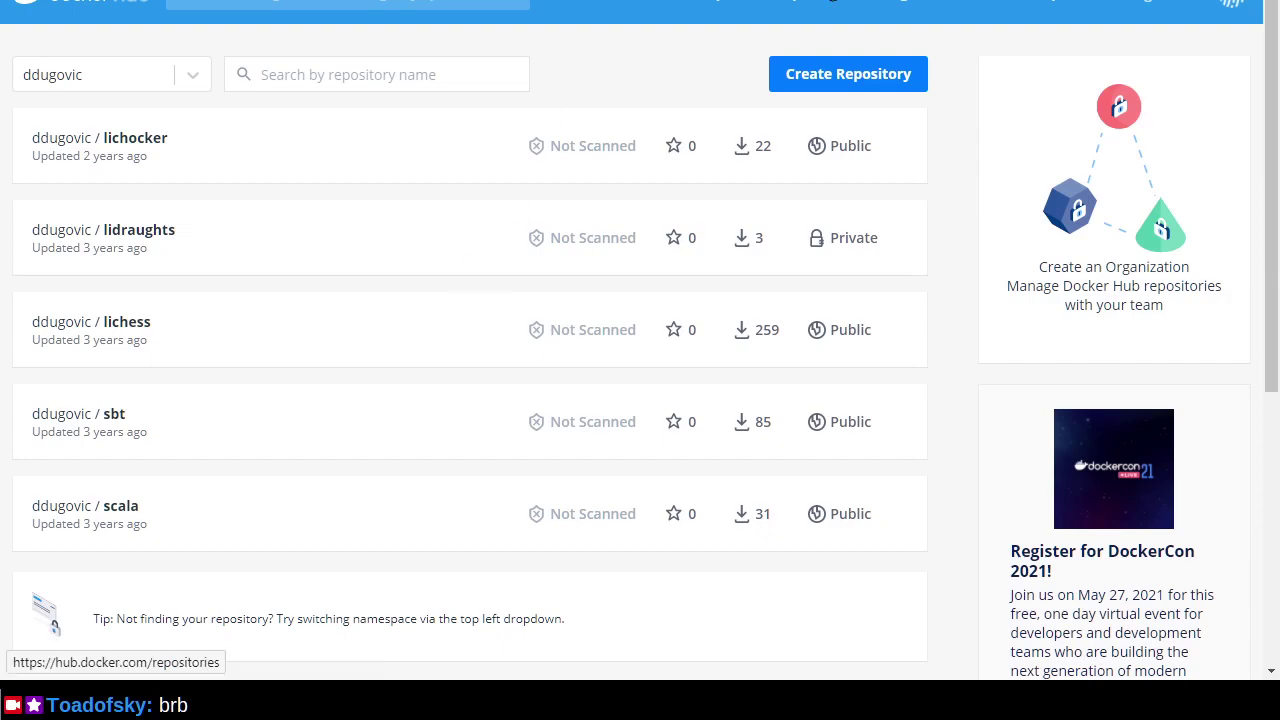
pyautogui.click(1240, 8)
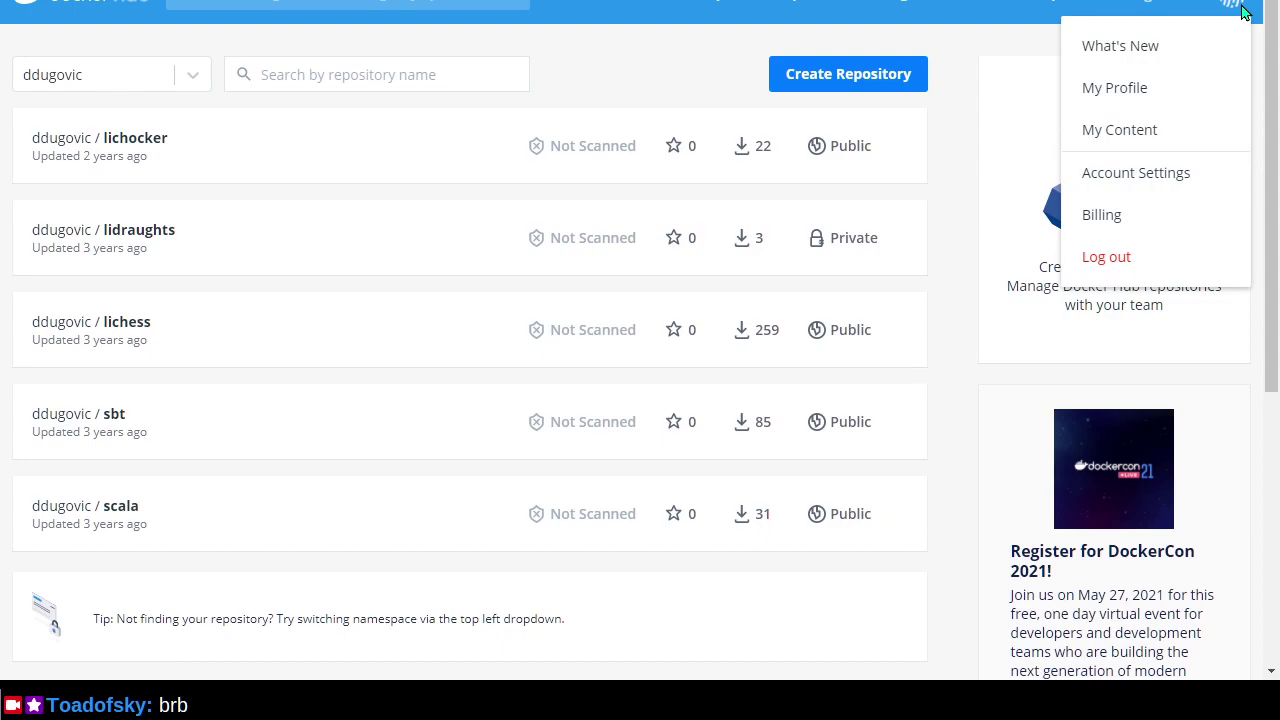
pyautogui.click(1227, 100)
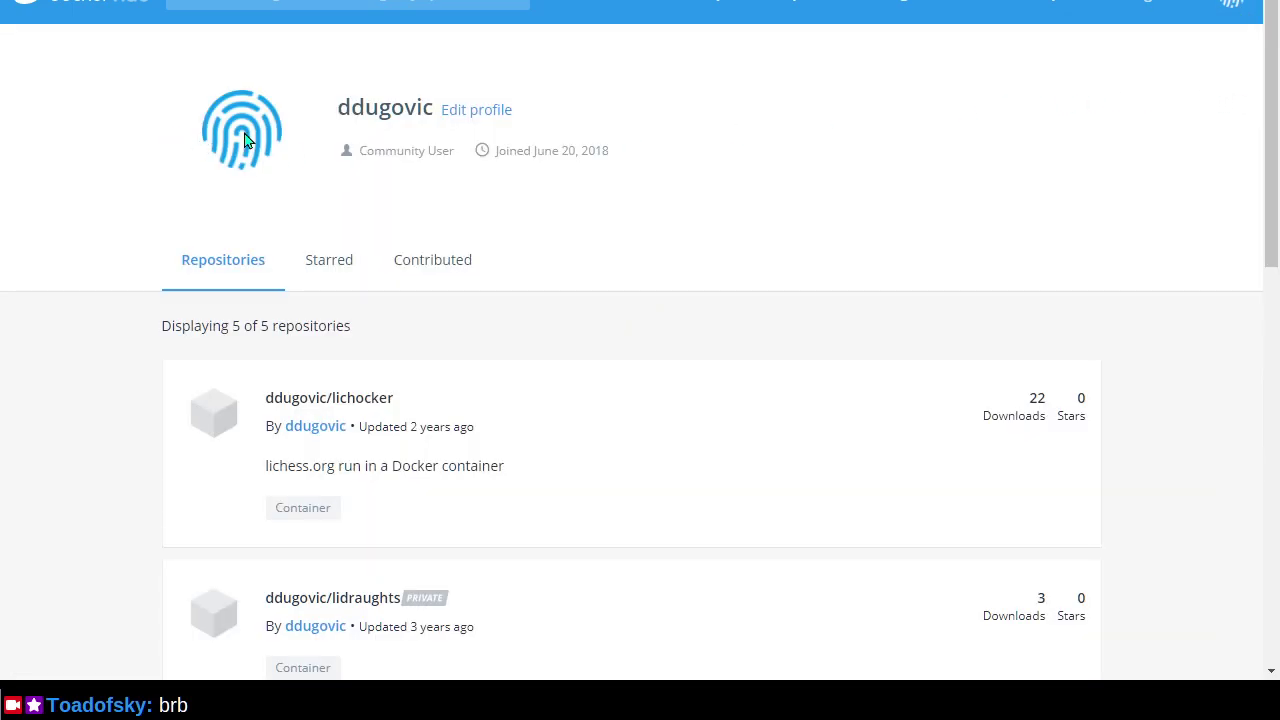
pyautogui.click(494, 113)
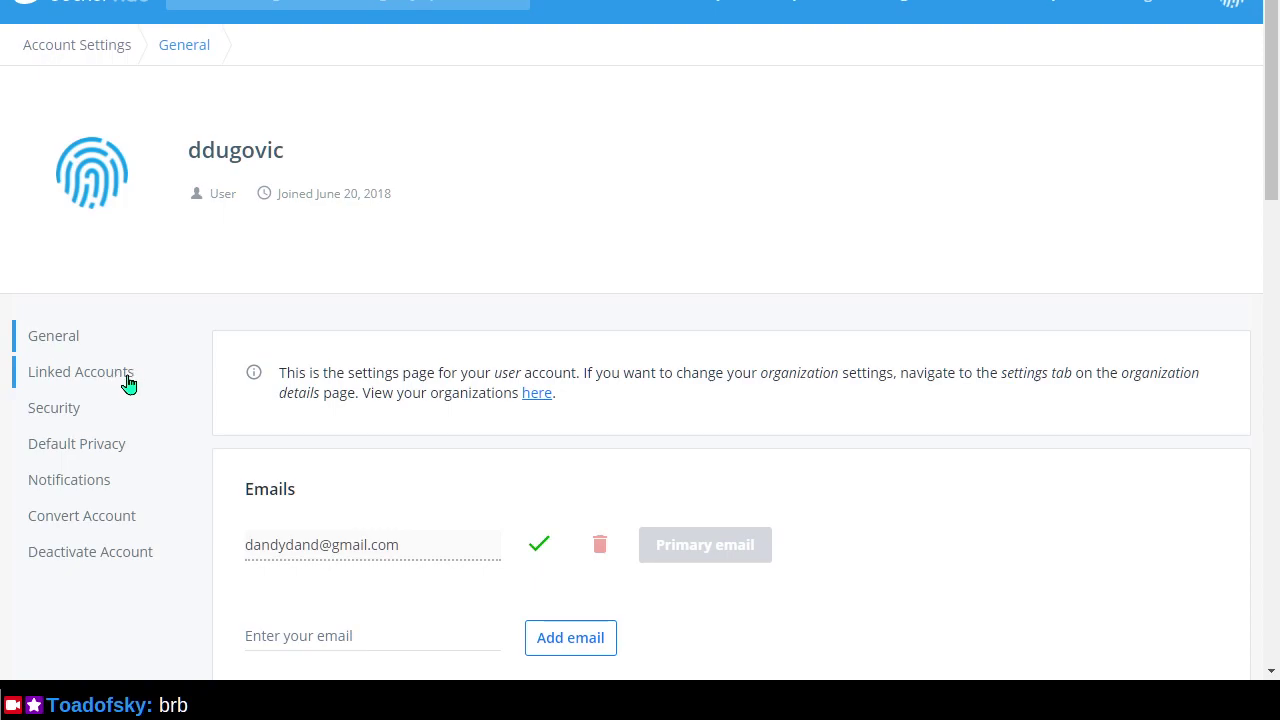
pyautogui.click(94, 380)
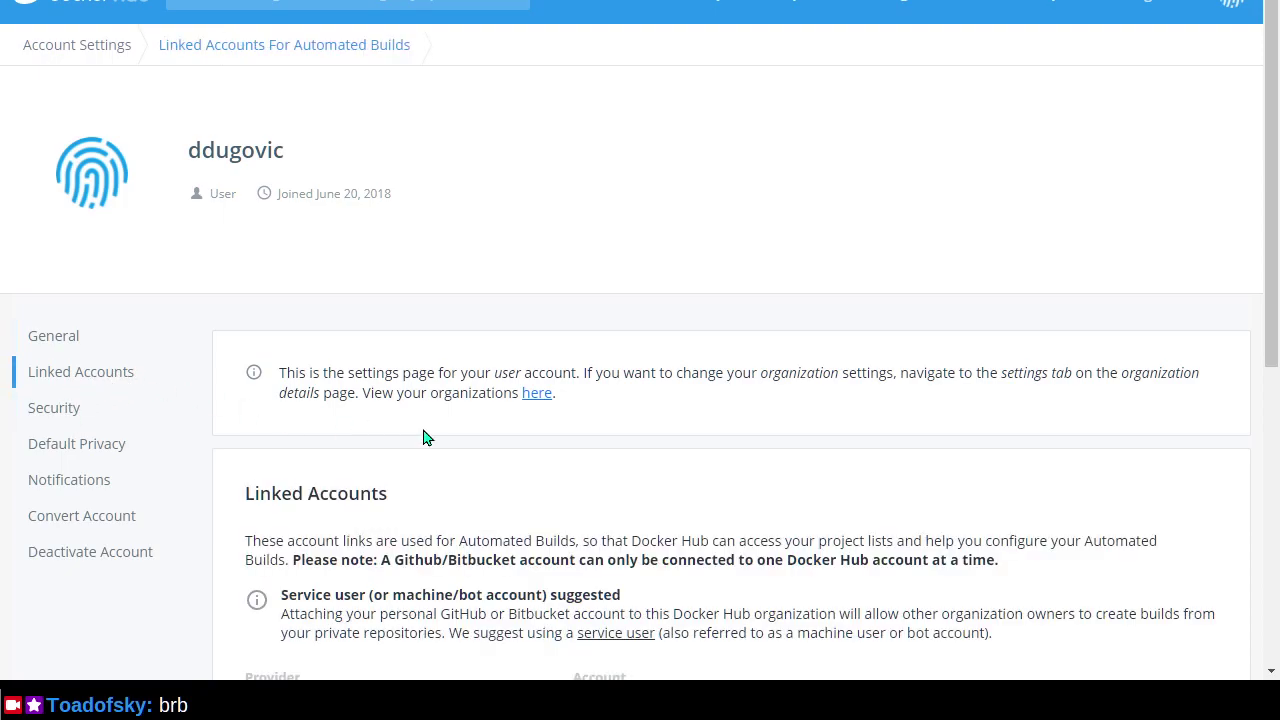
# Unlink the GitHub account from Docker Hub.
pyautogui.scroll(-2, 425, 437)
pyautogui.scroll(-1, 425, 437)
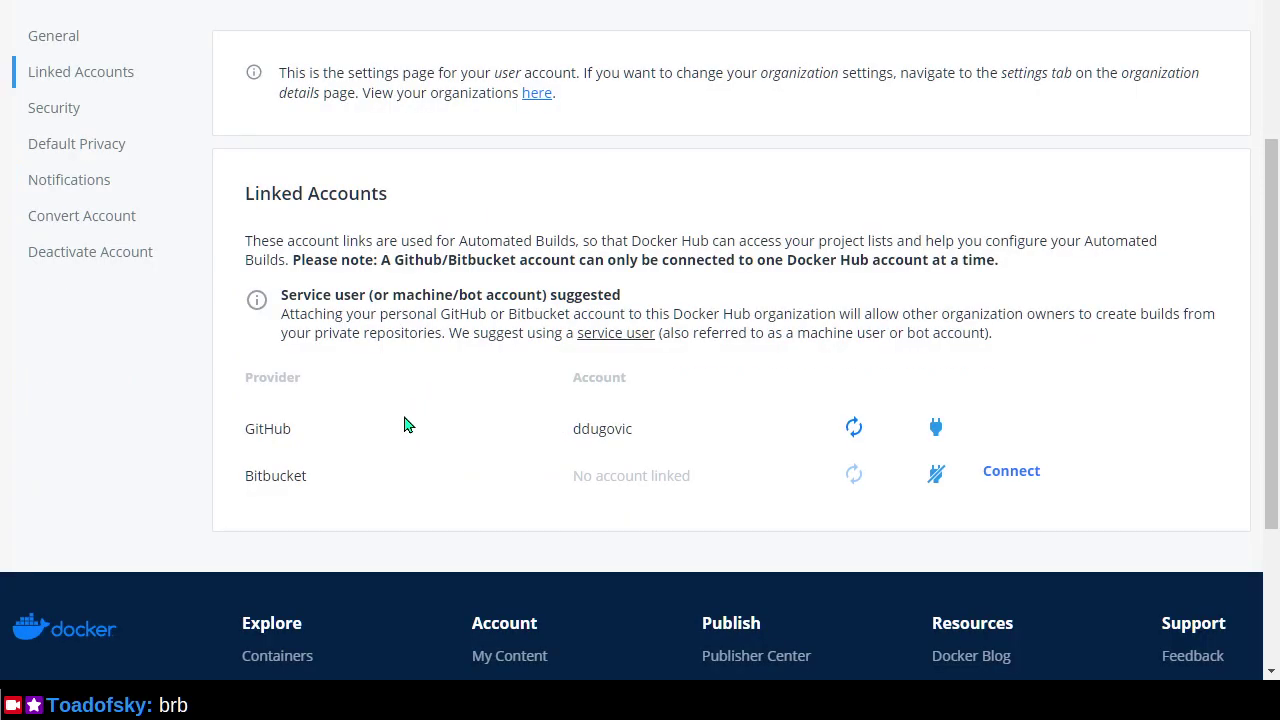
pyautogui.click(852, 430)
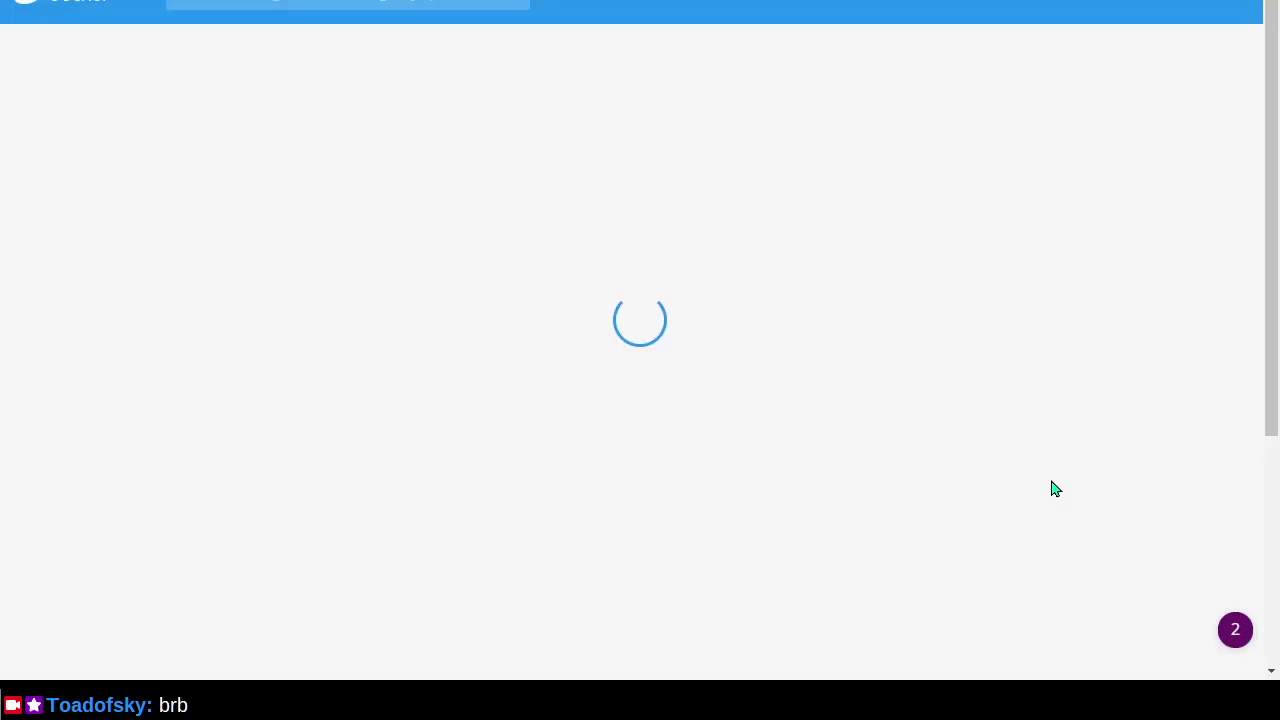
pyautogui.scroll(-4, 703, 311)
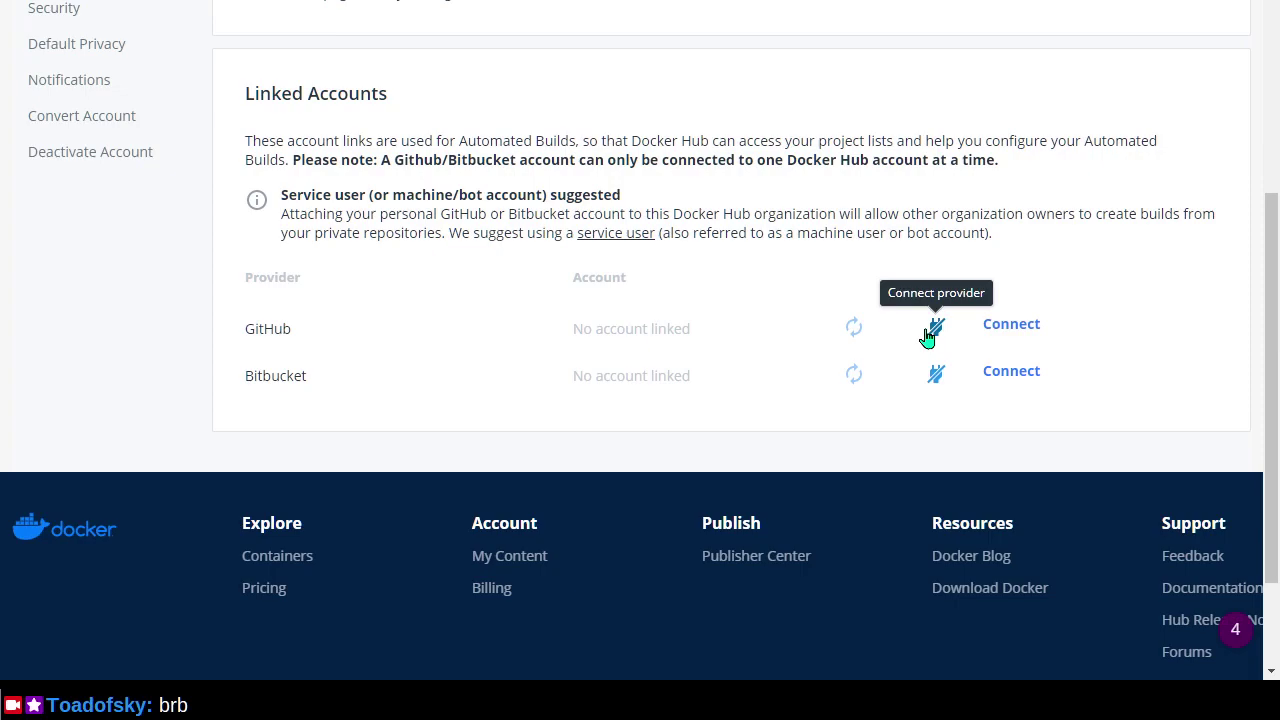
# Start reconnecting GitHub and read the docs on organization OAuth access restrictions.
pyautogui.click(927, 338)
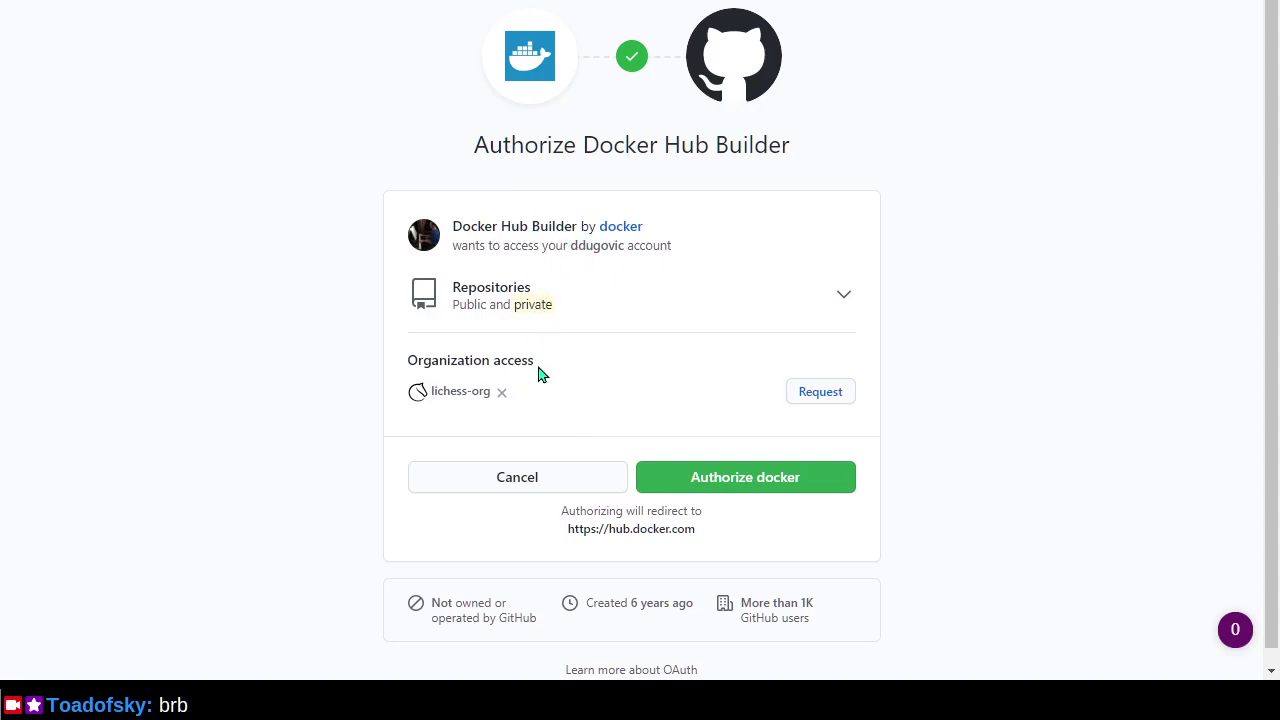
pyautogui.moveTo(503, 403)
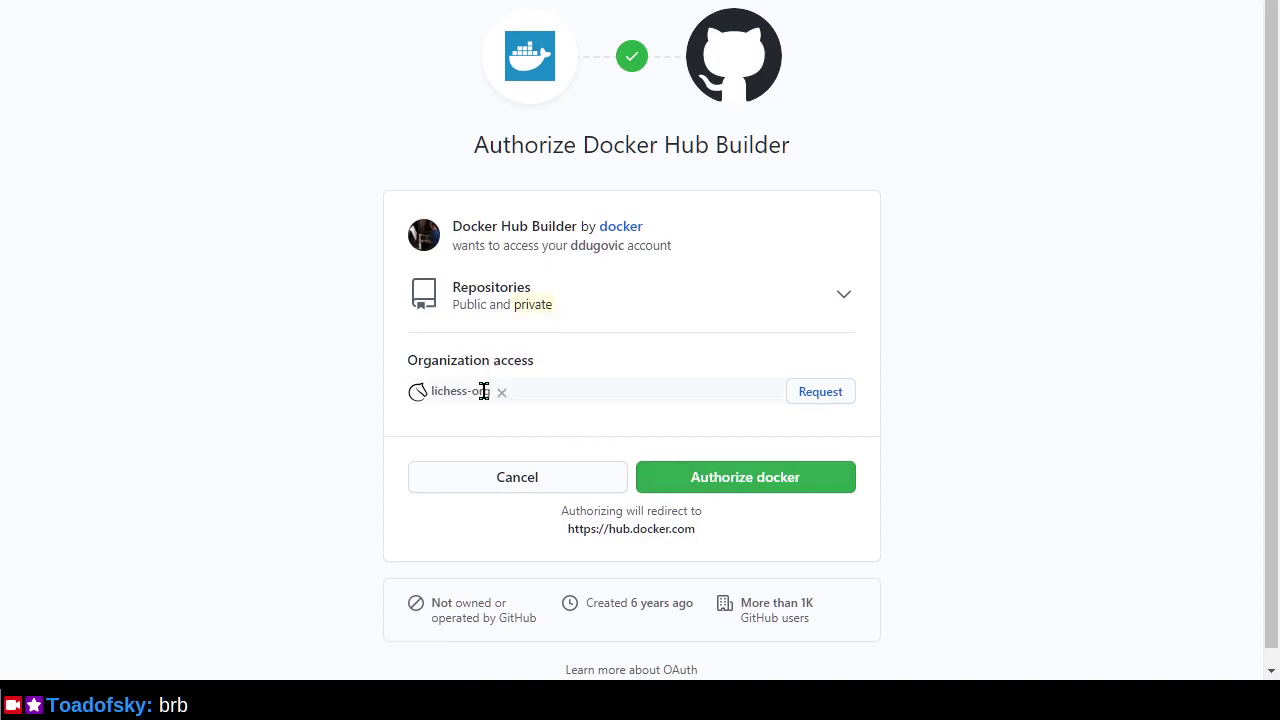
pyautogui.click(526, 404)
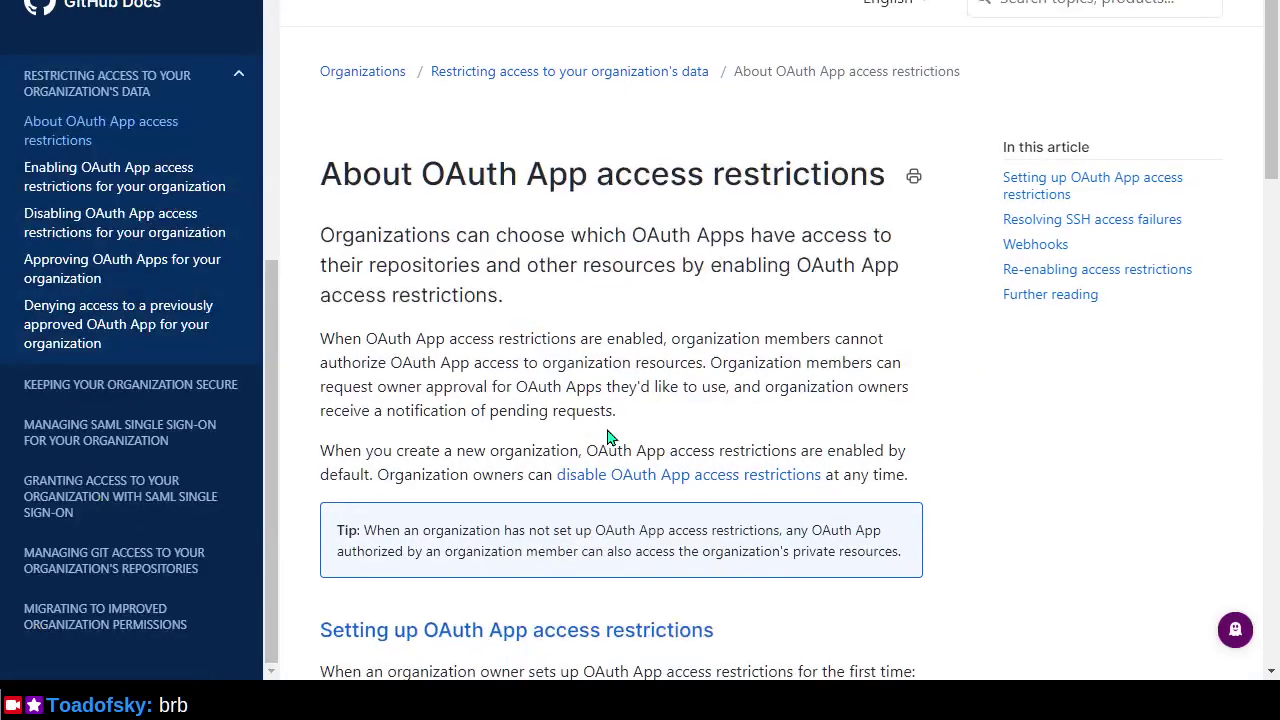
pyautogui.hotkey('ctrl', 'w')
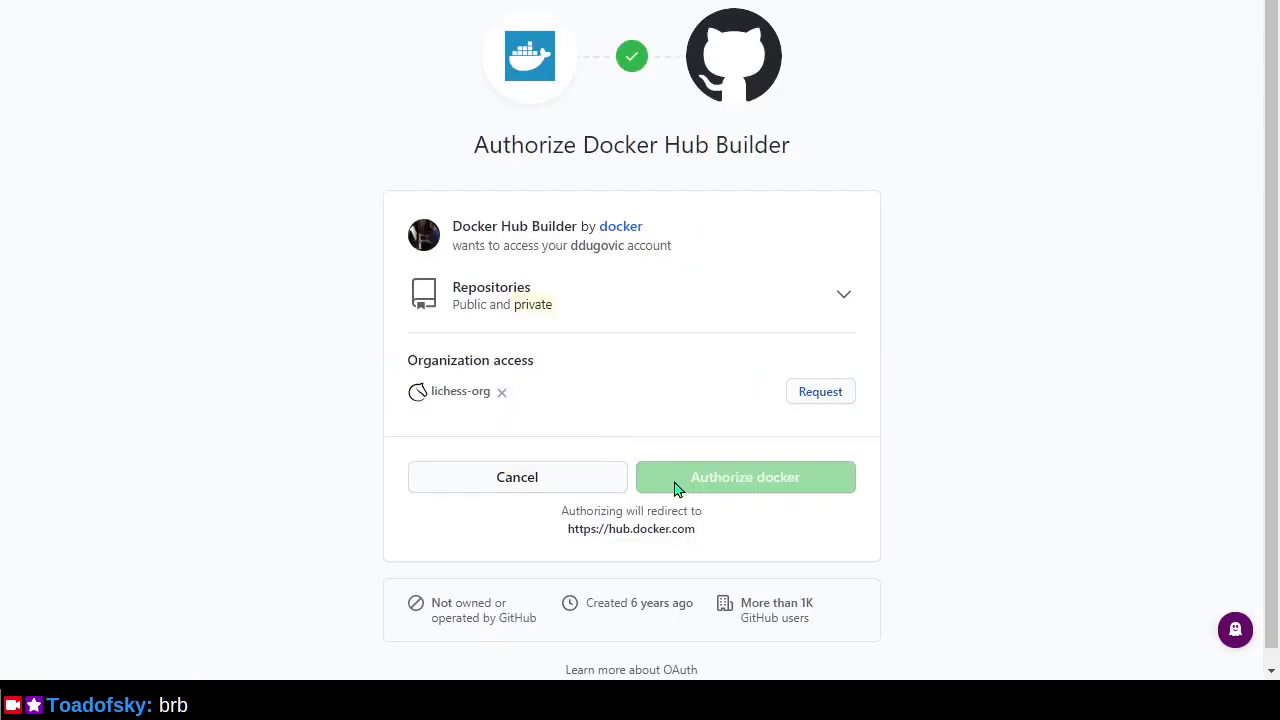
# Authorize Docker Hub Builder on GitHub, reviewing repository permissions and confirming with the account password.
pyautogui.click(700, 490)
pyautogui.click(835, 308)
pyautogui.scroll(-2, 743, 409)
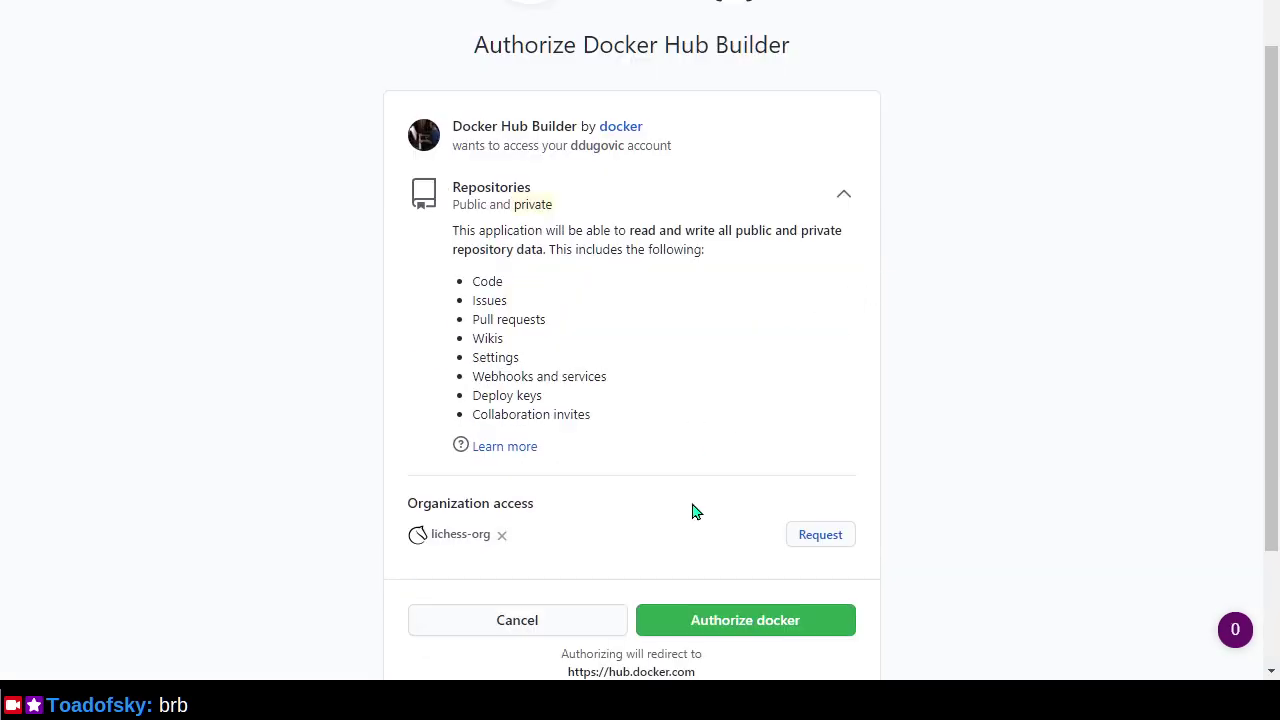
pyautogui.scroll(1, 678, 492)
pyautogui.click(731, 626)
pyautogui.write('••••••••')
pyautogui.press('Return')
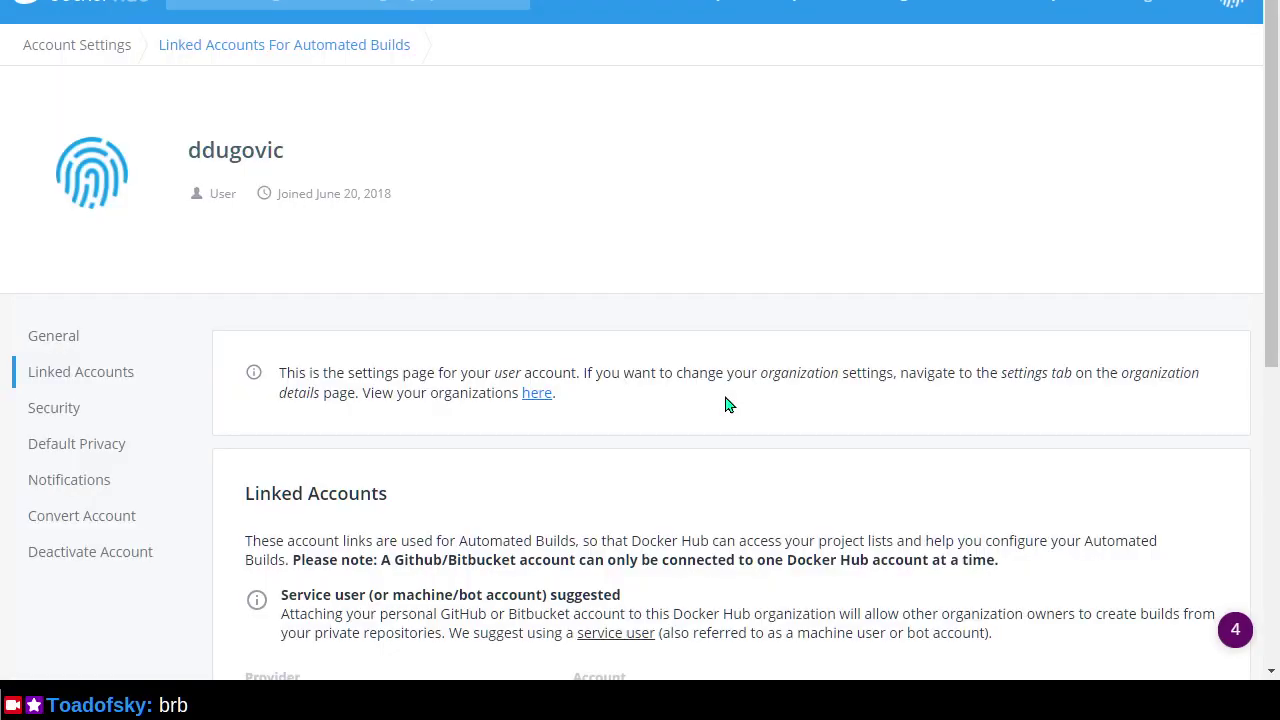
pyautogui.scroll(-3, 728, 404)
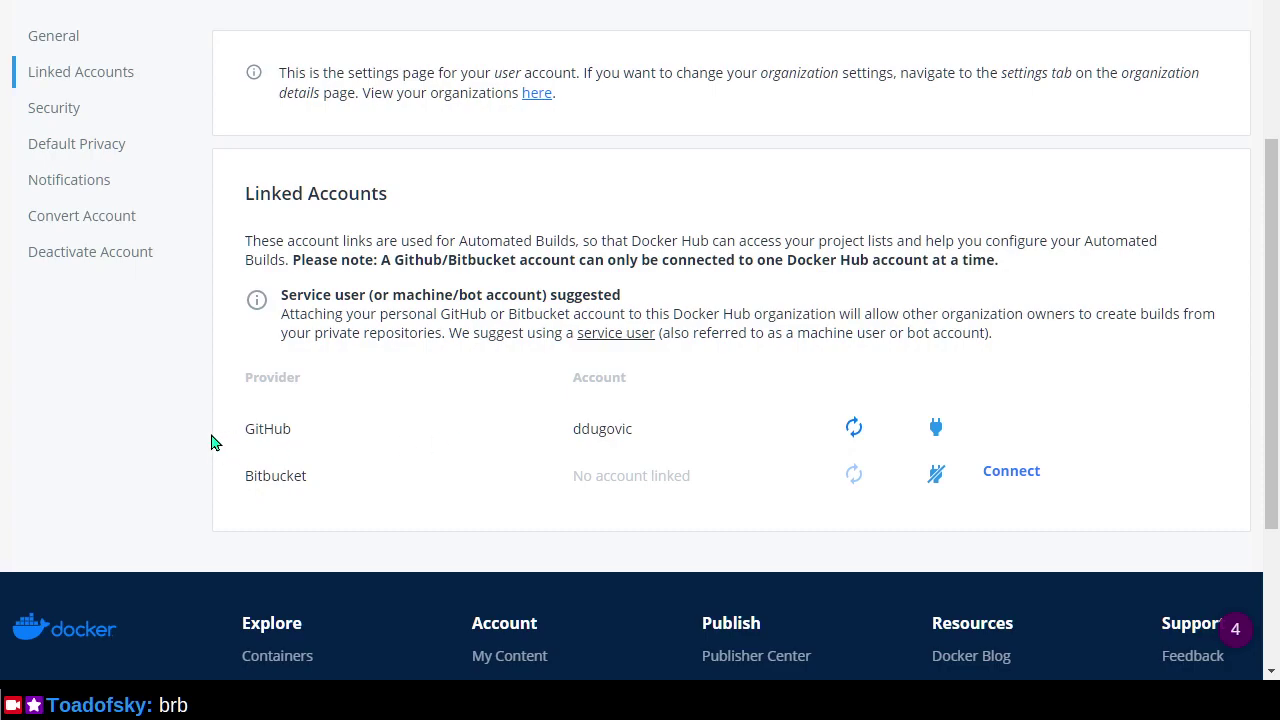
pyautogui.scroll(2, 226, 446)
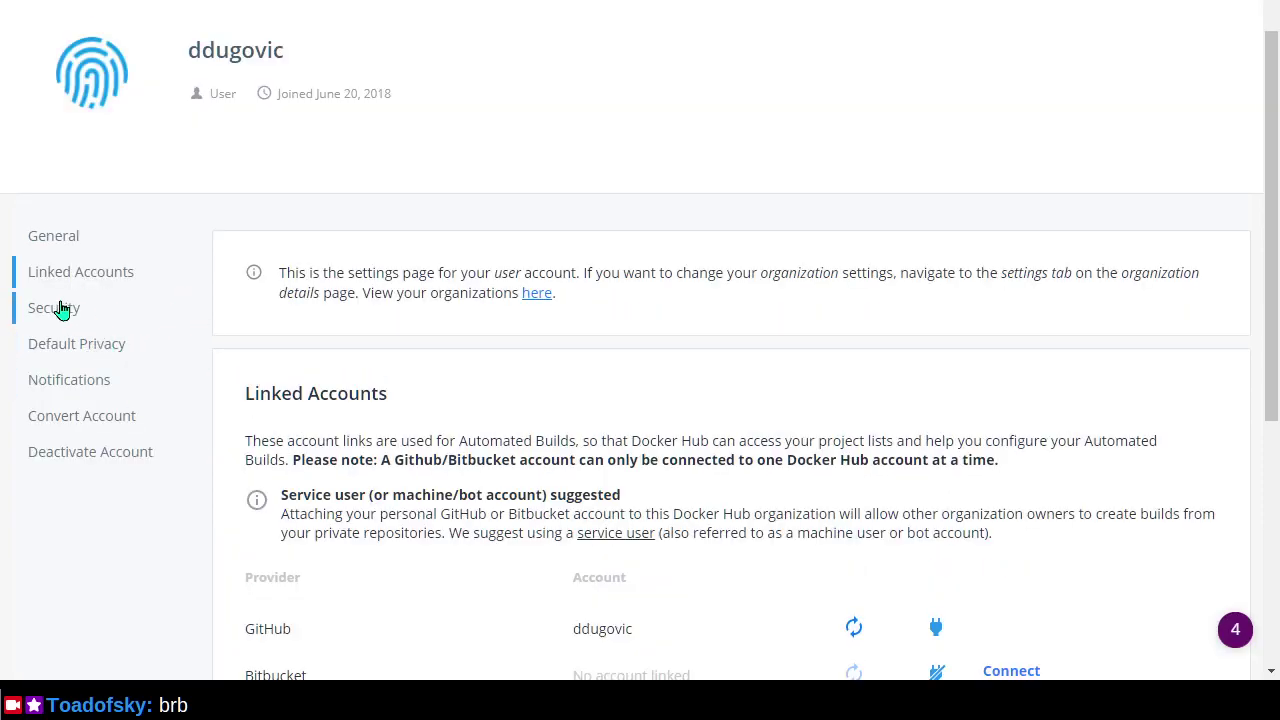
# Review the General settings' Emails, Password and Account Information sections, including the Gravatar Email field.
pyautogui.click(71, 243)
pyautogui.scroll(-4, 409, 294)
pyautogui.scroll(-2, 365, 235)
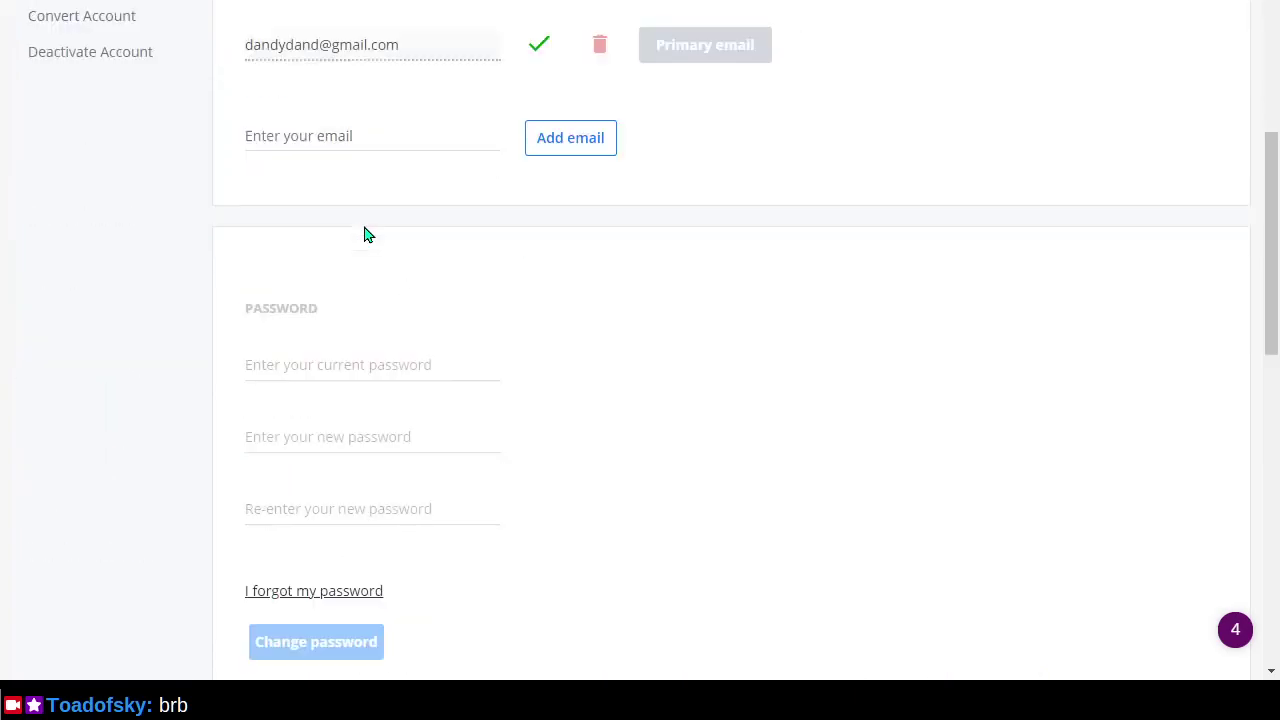
pyautogui.scroll(-3, 538, 329)
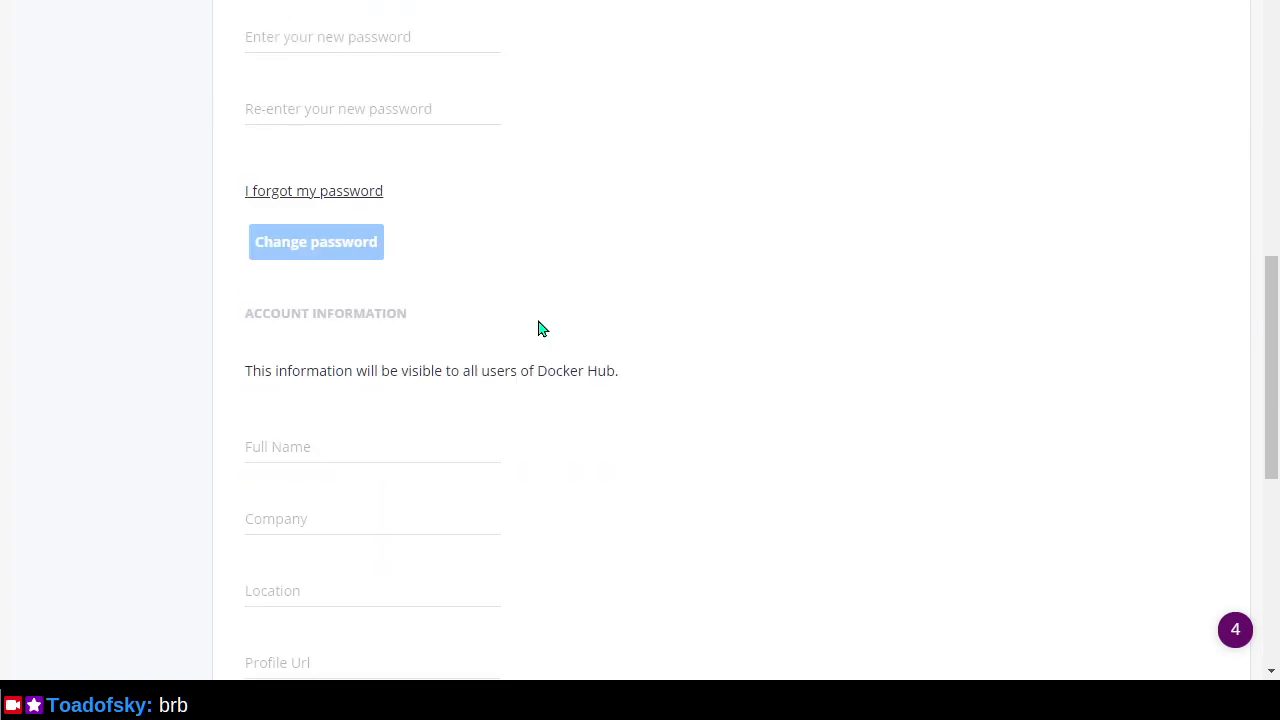
pyautogui.scroll(-3, 576, 441)
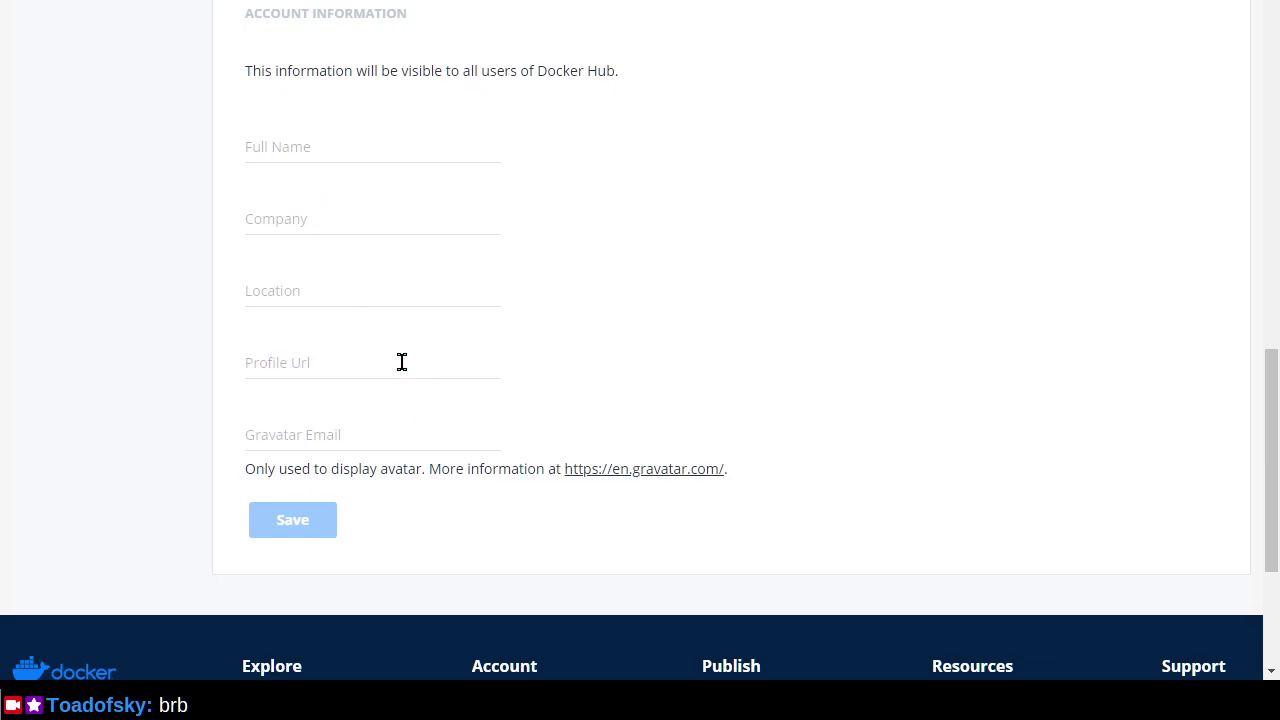
pyautogui.click(424, 427)
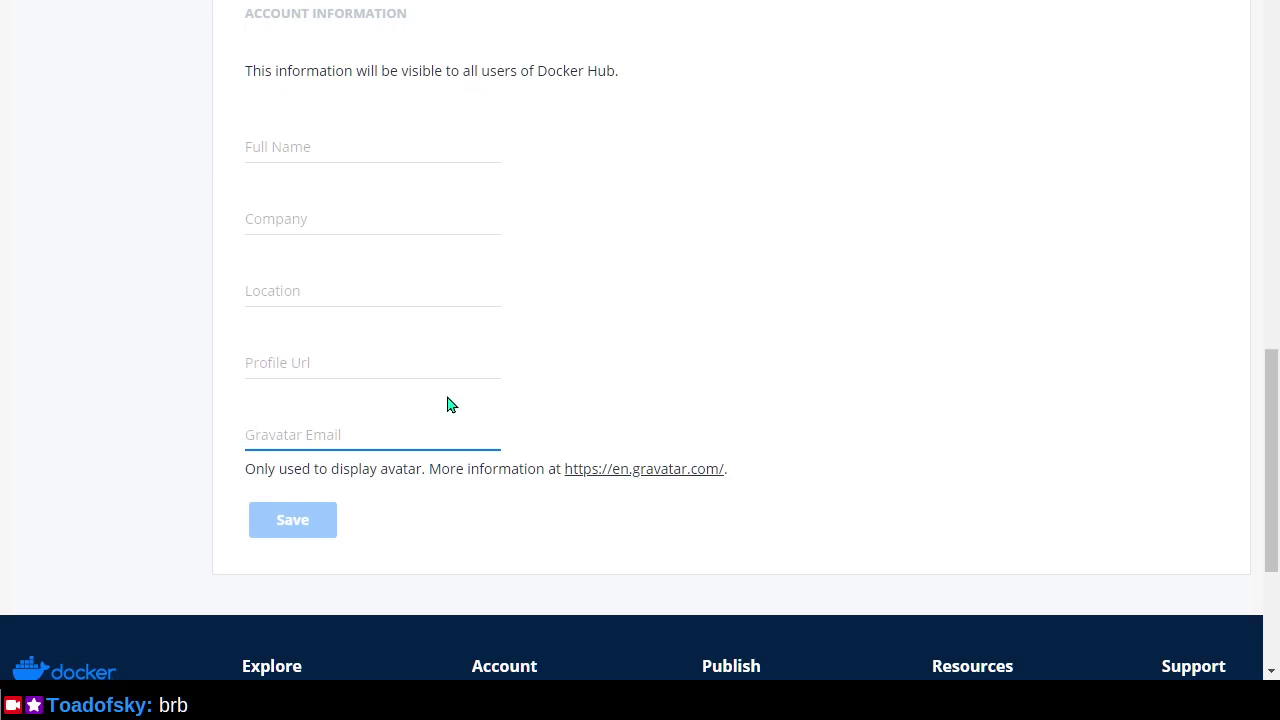
pyautogui.scroll(12, 447, 404)
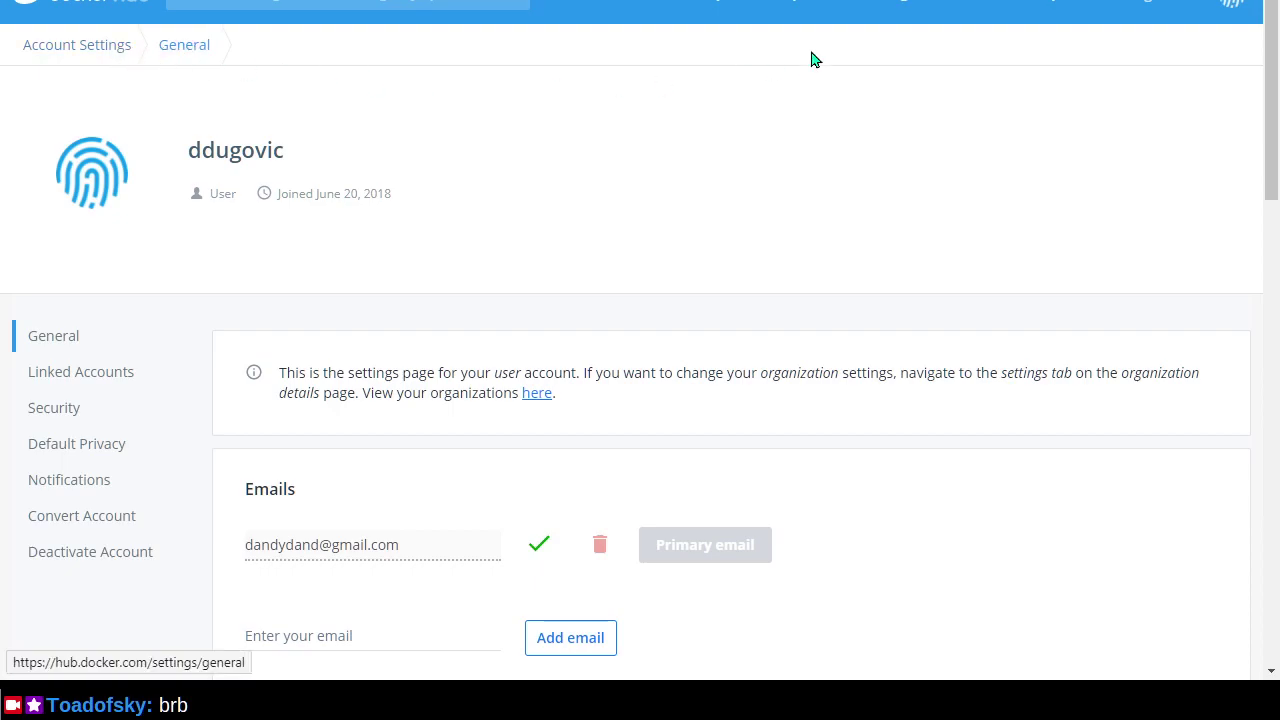
# Set Docker Hub email notifications to Only failures.
pyautogui.click(78, 484)
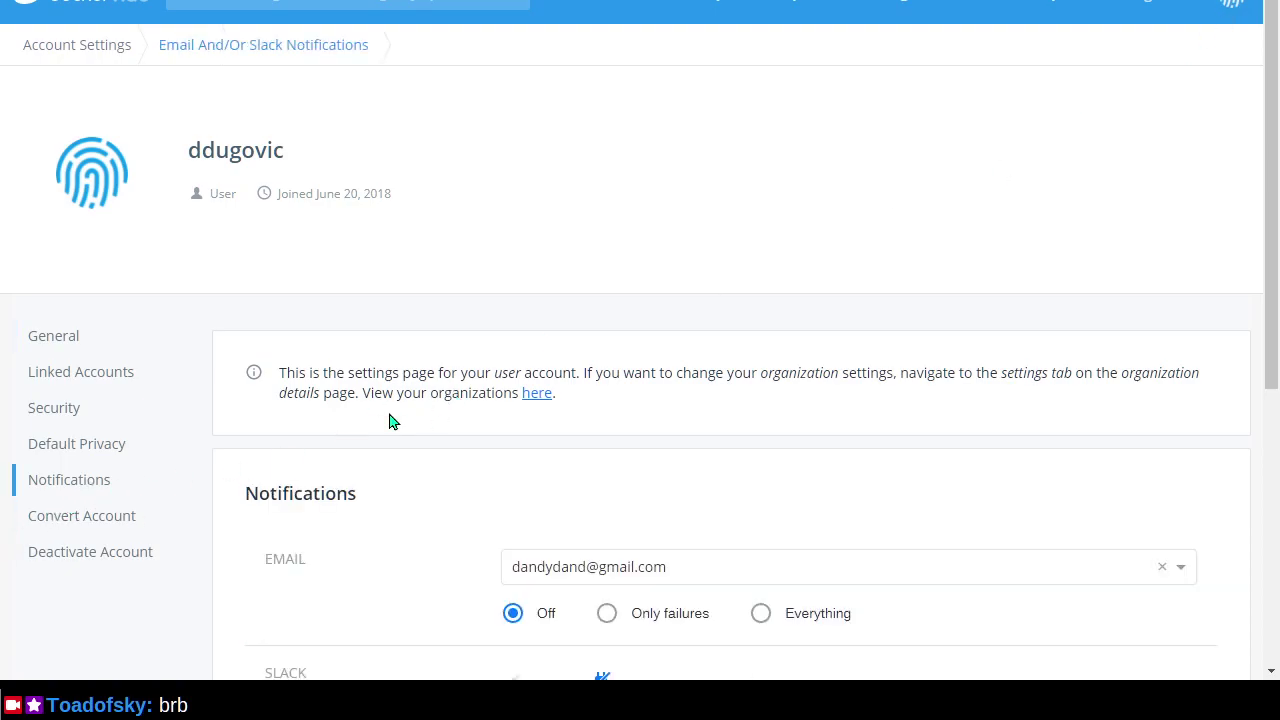
pyautogui.scroll(-2, 390, 421)
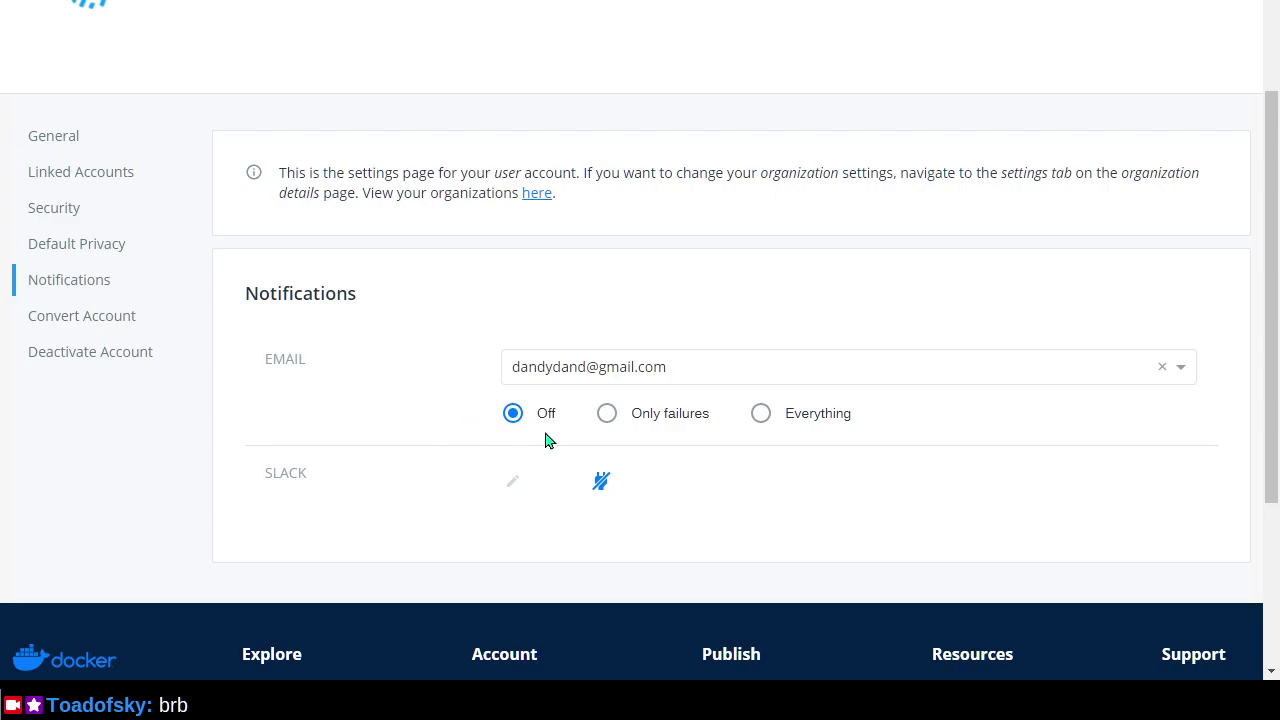
pyautogui.click(607, 414)
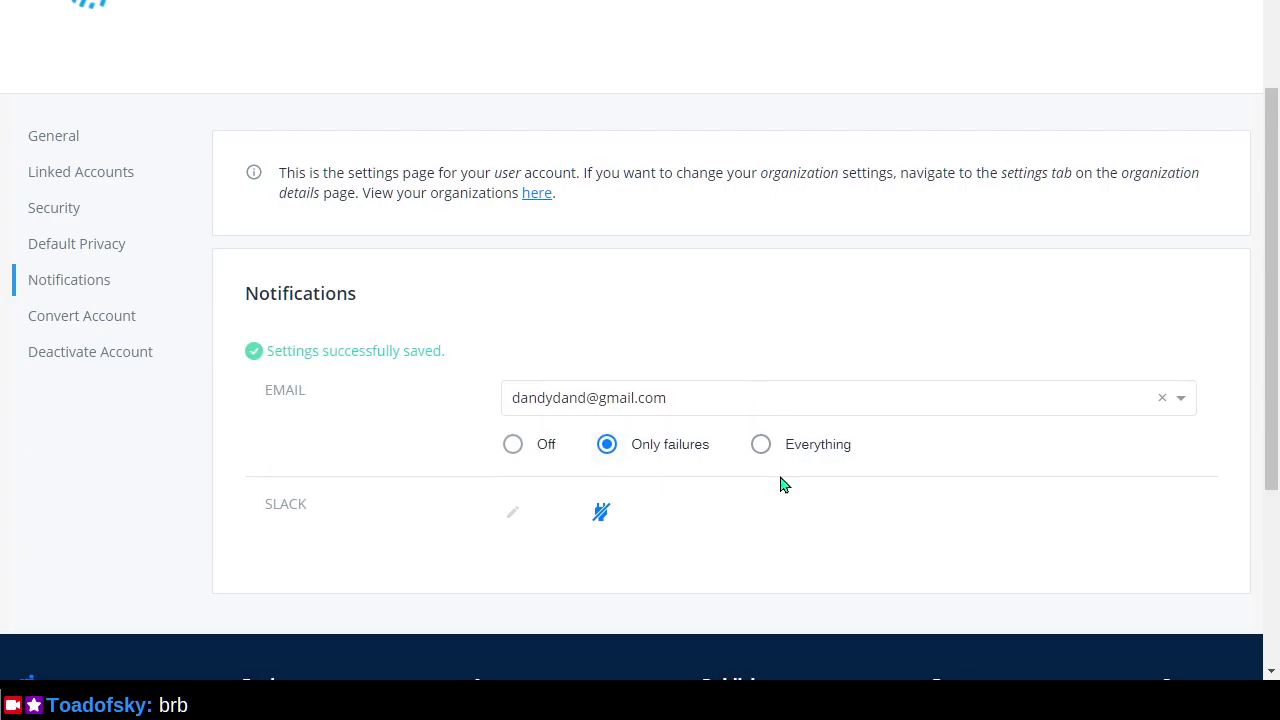
pyautogui.scroll(2, 817, 523)
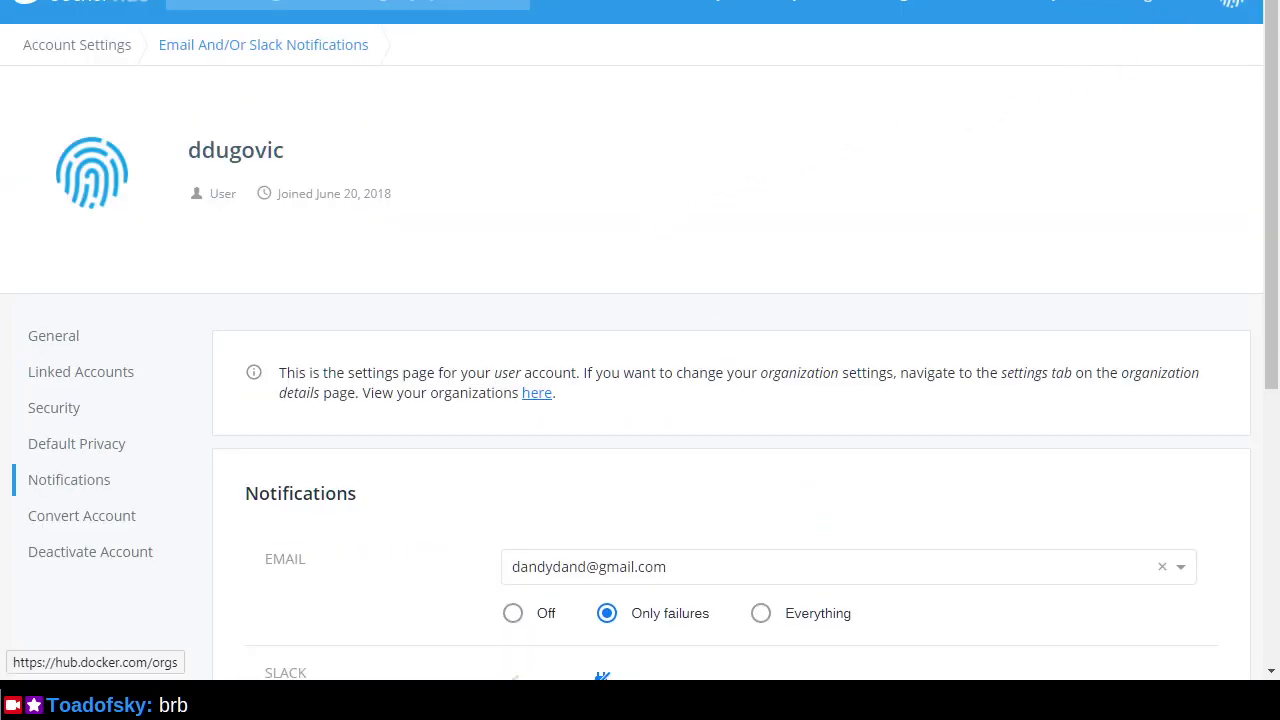
# Show the Docker Hub repositories list with lichocker, lidraughts, lichess, sbt and scala.
pyautogui.click(797, 3)
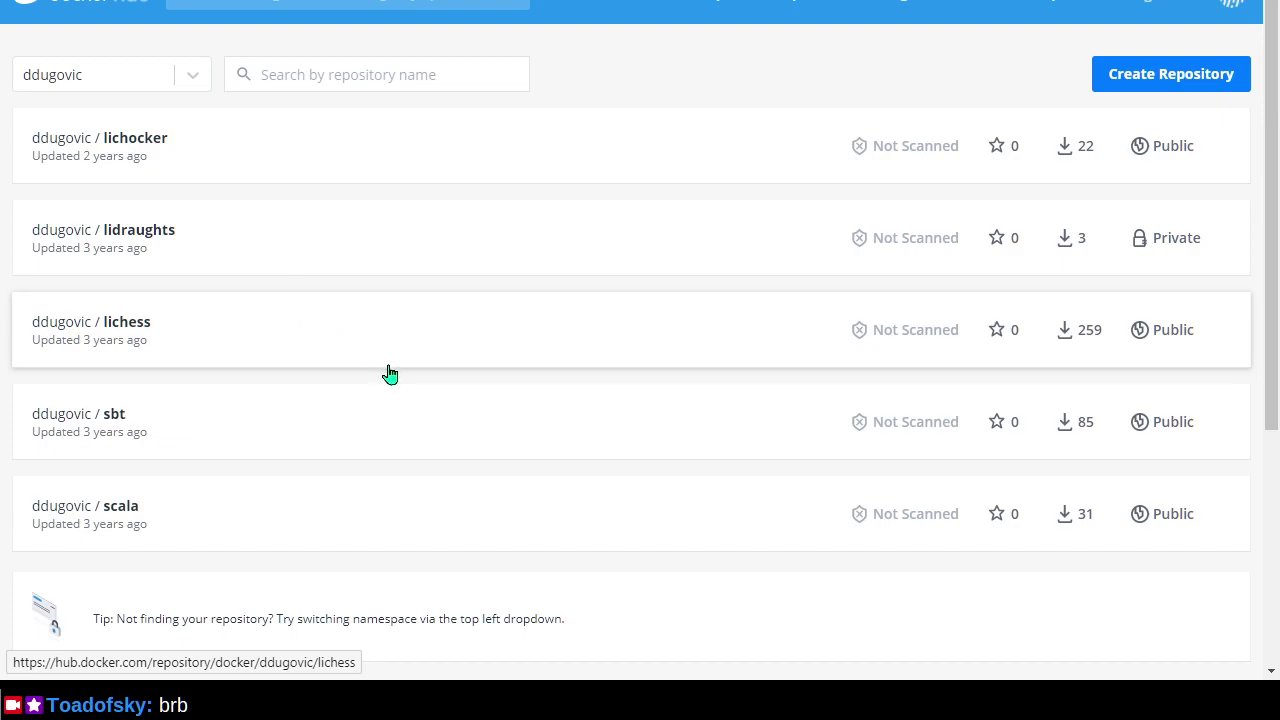
pyautogui.scroll(-3, 449, 451)
pyautogui.scroll(3, 435, 432)
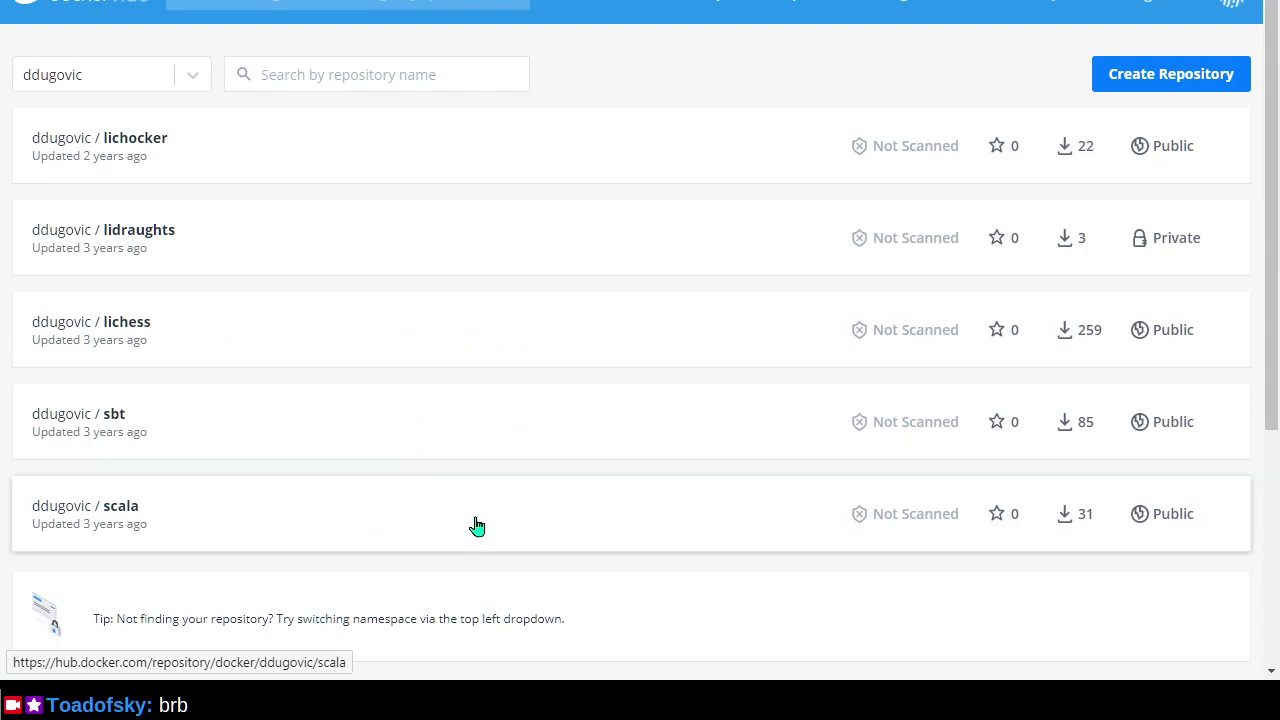
pyautogui.hotkey('ctrl', 'Tab')
# Exit the finished installer in the Administrator PowerShell window.
pyautogui.hotkey('alt', 'Tab')
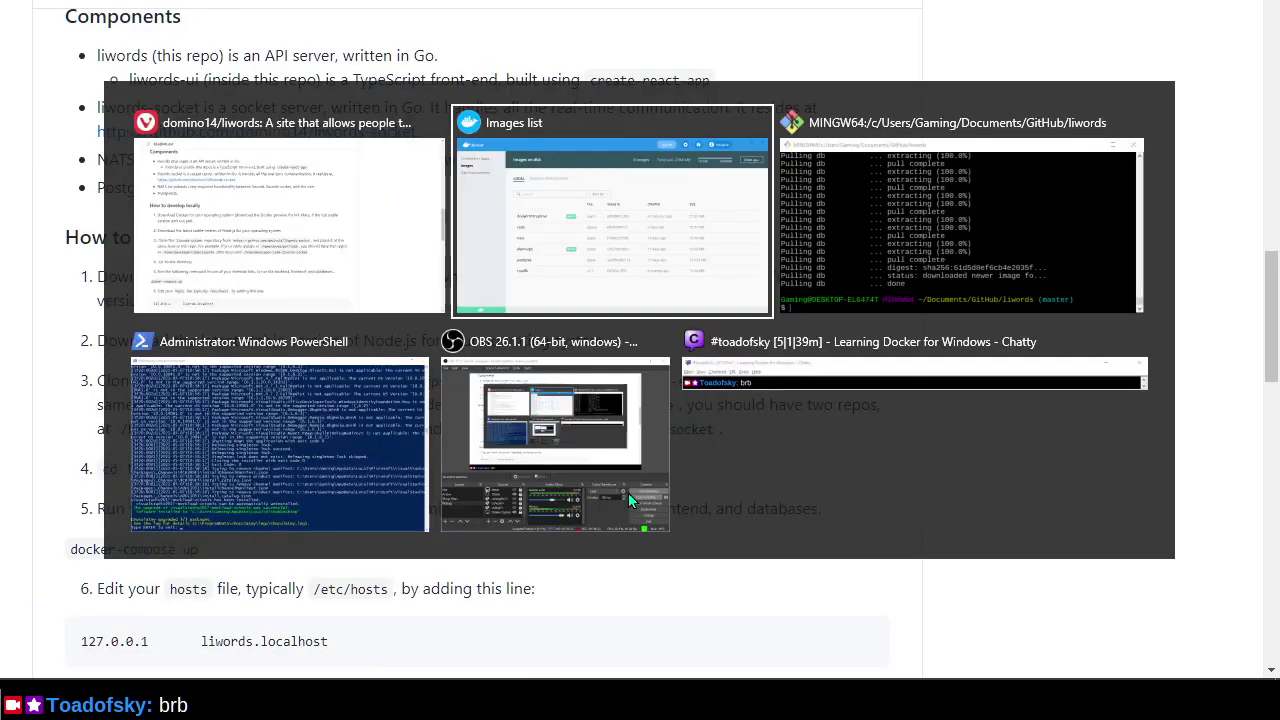
pyautogui.hotkey('alt', 'Tab')
pyautogui.hotkey('alt', 'Tab')
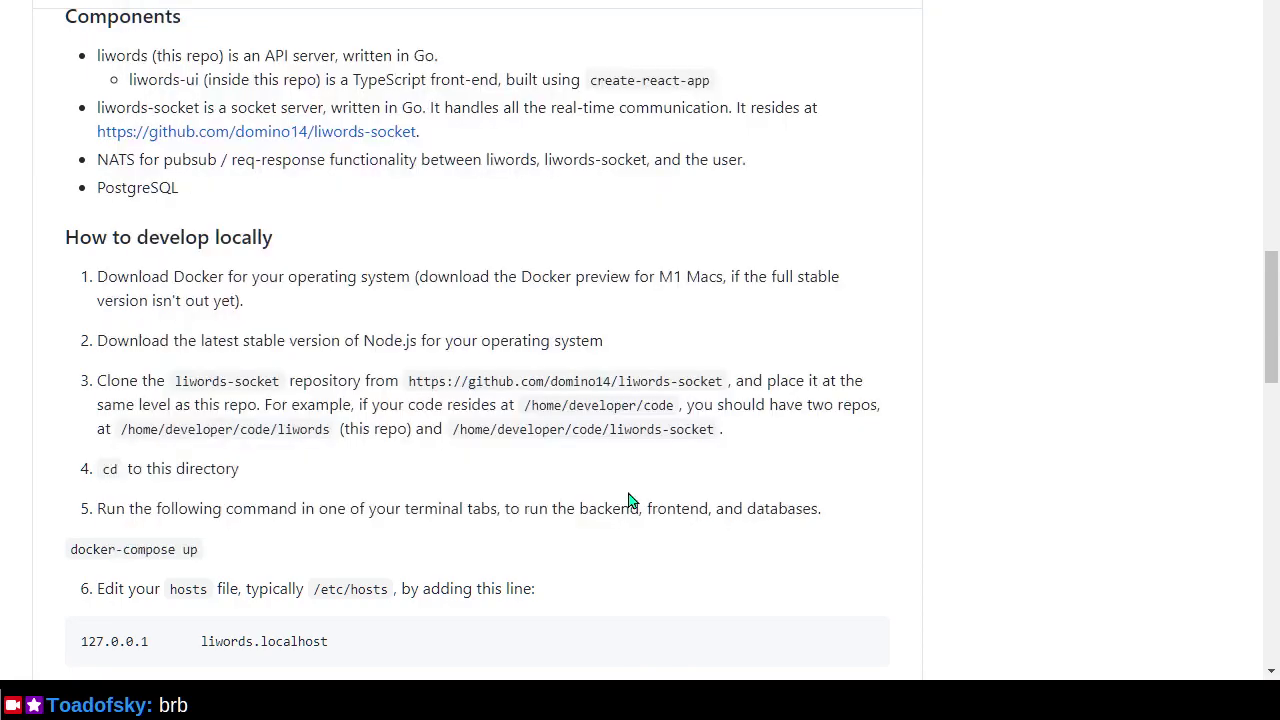
pyautogui.hotkey('alt', 'Tab')
pyautogui.hotkey('alt', 'Tab')
pyautogui.hotkey('alt', 'Tab')
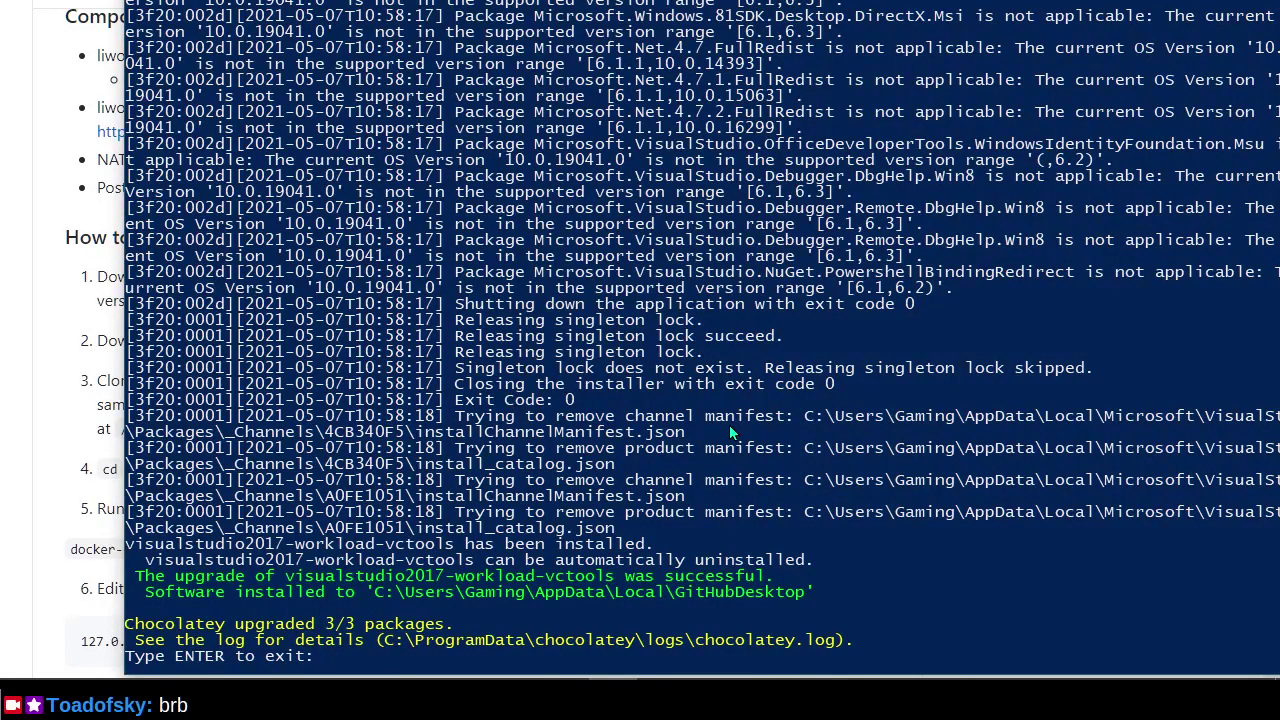
pyautogui.press('Return')
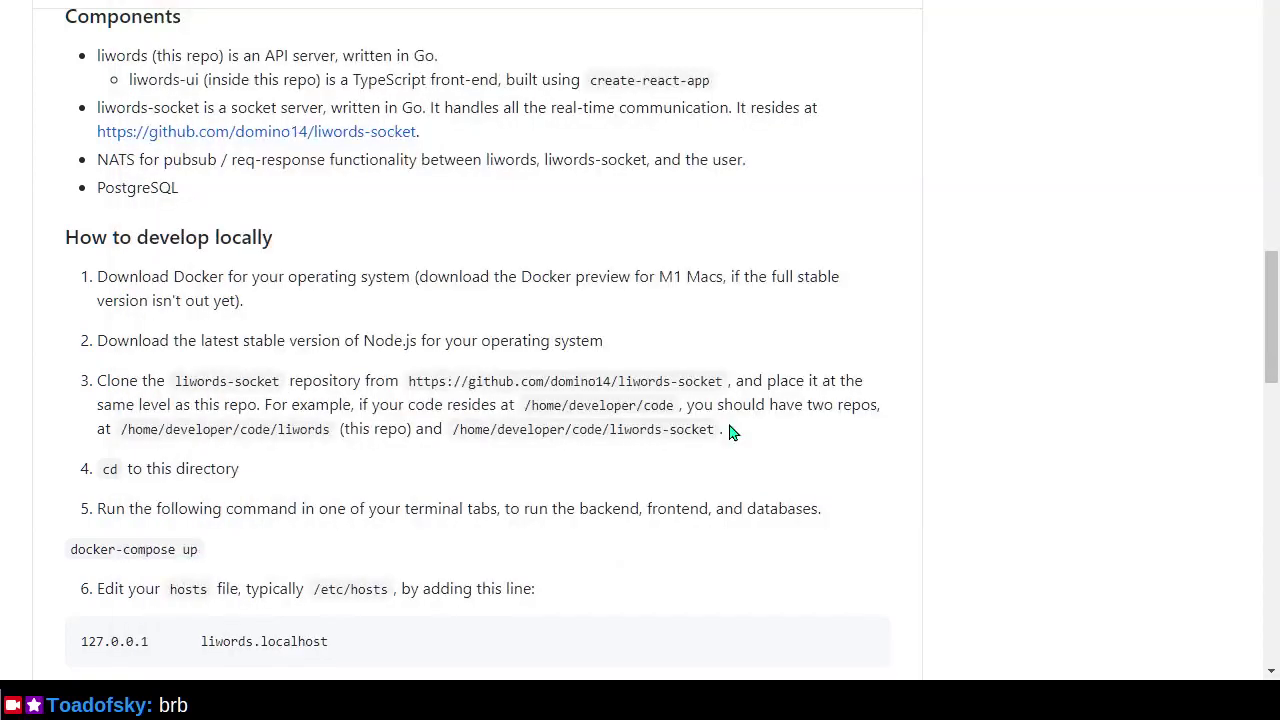
# Try removing the docker101tutorial image and dismiss the 409 conflict error, since a container uses it.
pyautogui.hotkey('alt', 'Tab')
pyautogui.hotkey('alt', 'Tab')
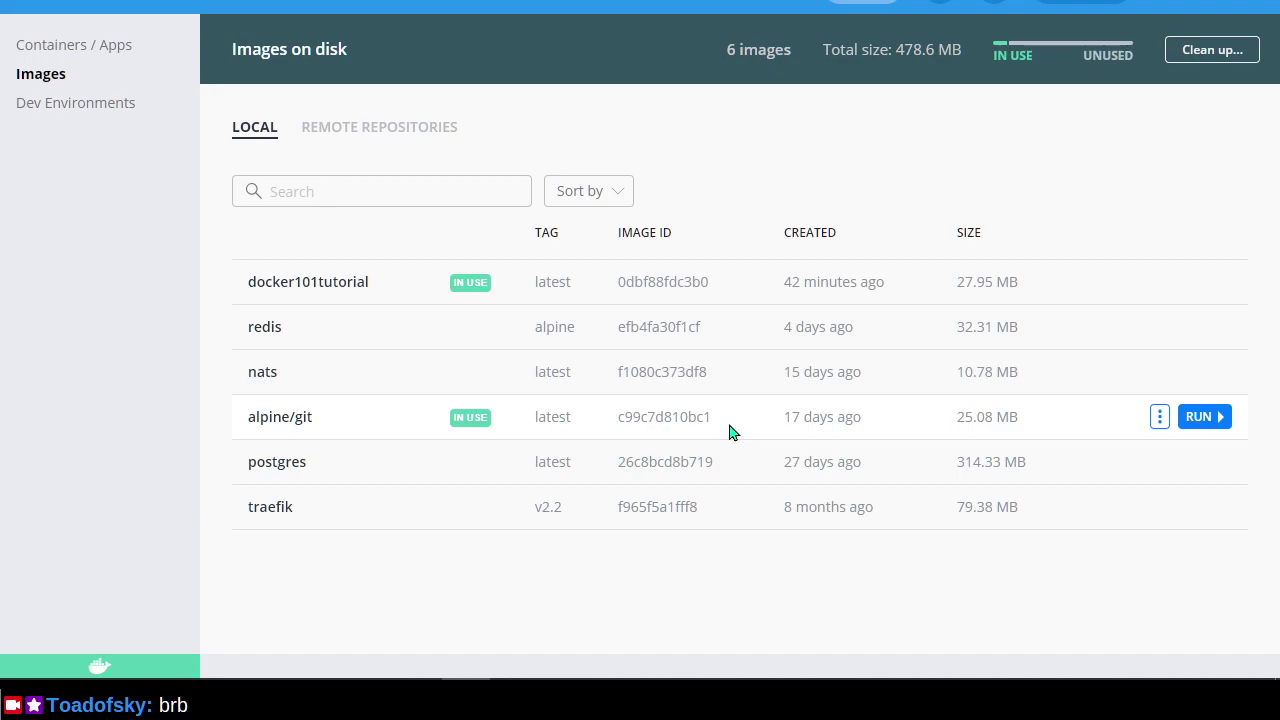
pyautogui.click(1160, 283)
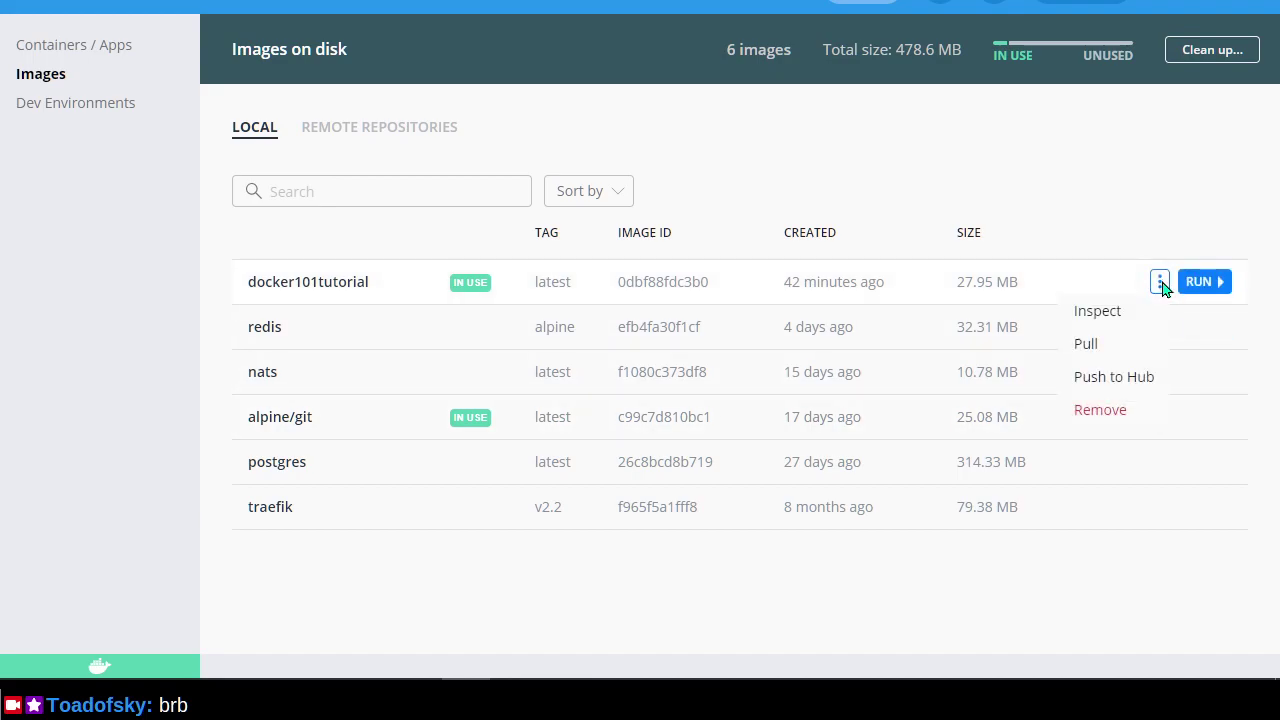
pyautogui.click(481, 289)
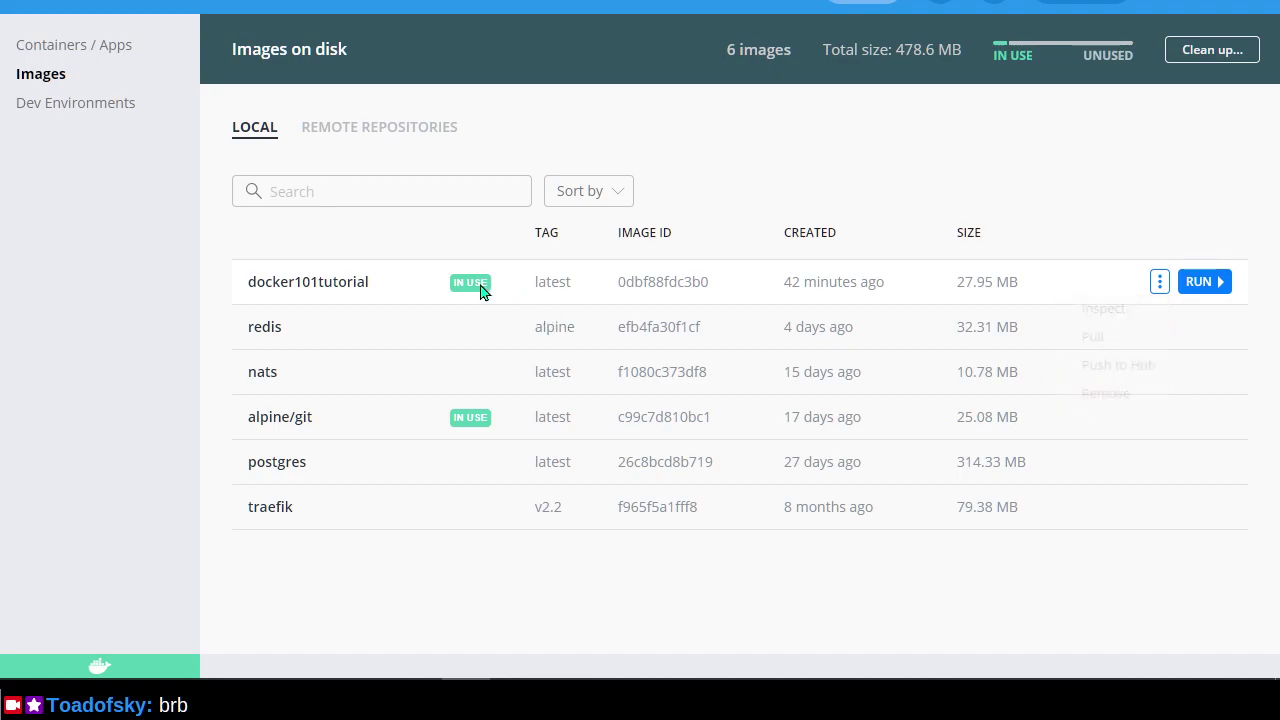
pyautogui.click(1160, 289)
pyautogui.click(1118, 414)
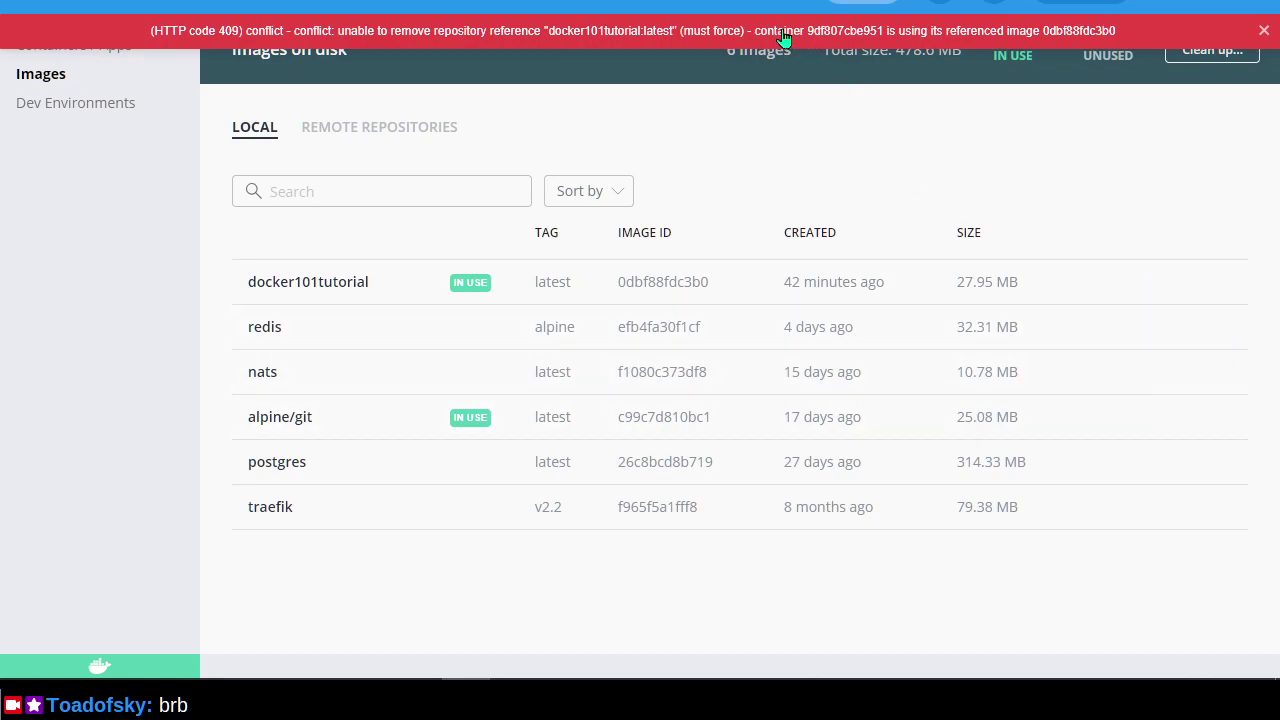
pyautogui.click(656, 40)
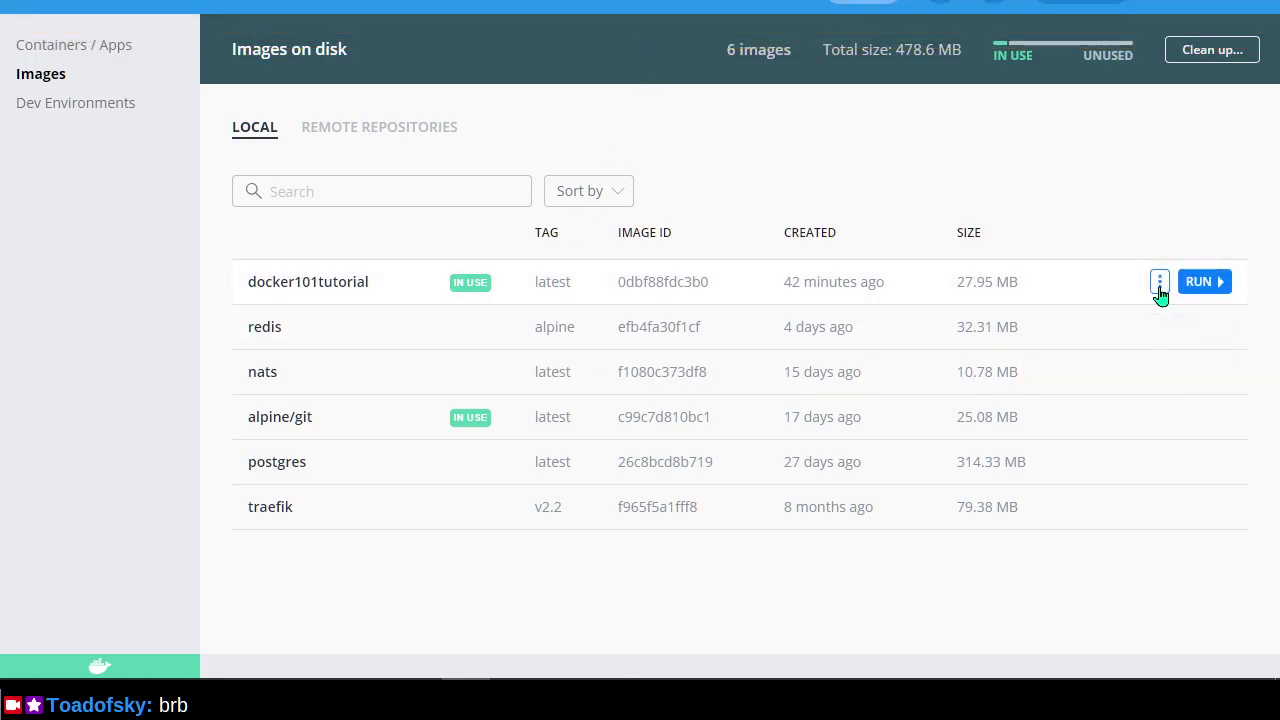
pyautogui.click(1160, 285)
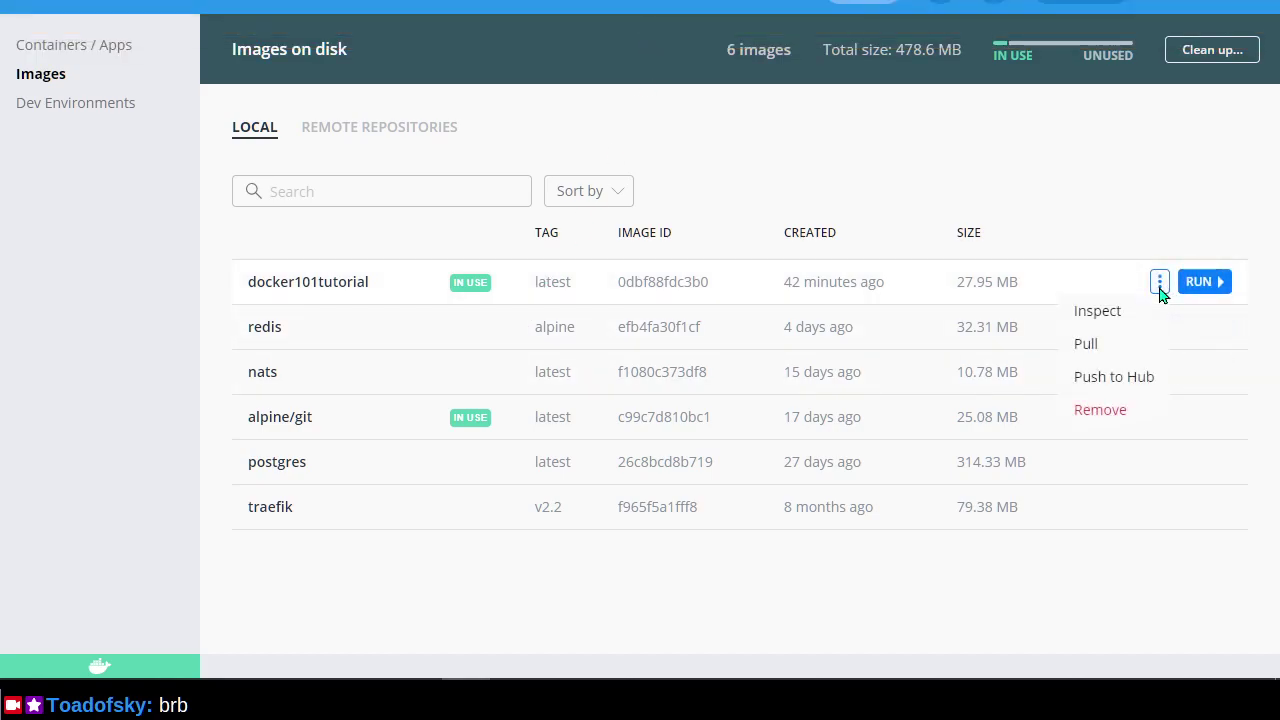
pyautogui.click(1107, 217)
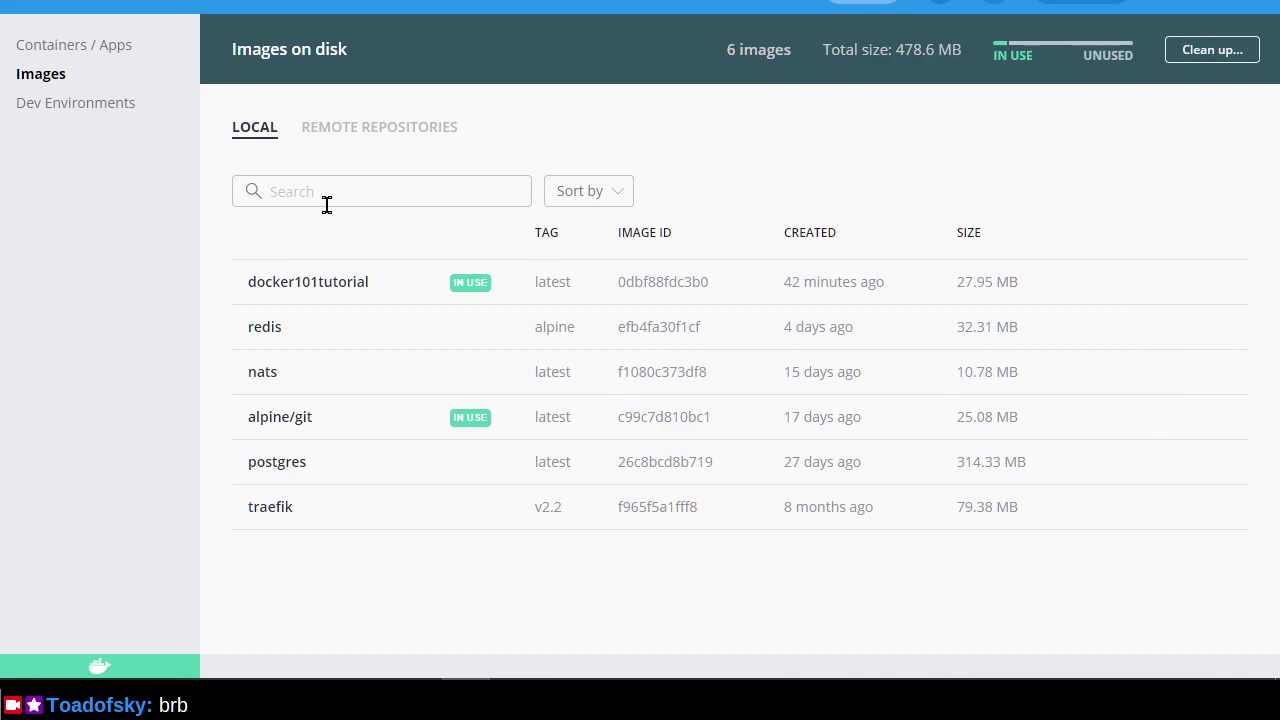
# Stop and delete the docker-tutorial container that uses the docker101tutorial image.
pyautogui.click(455, 288)
pyautogui.moveTo(434, 89)
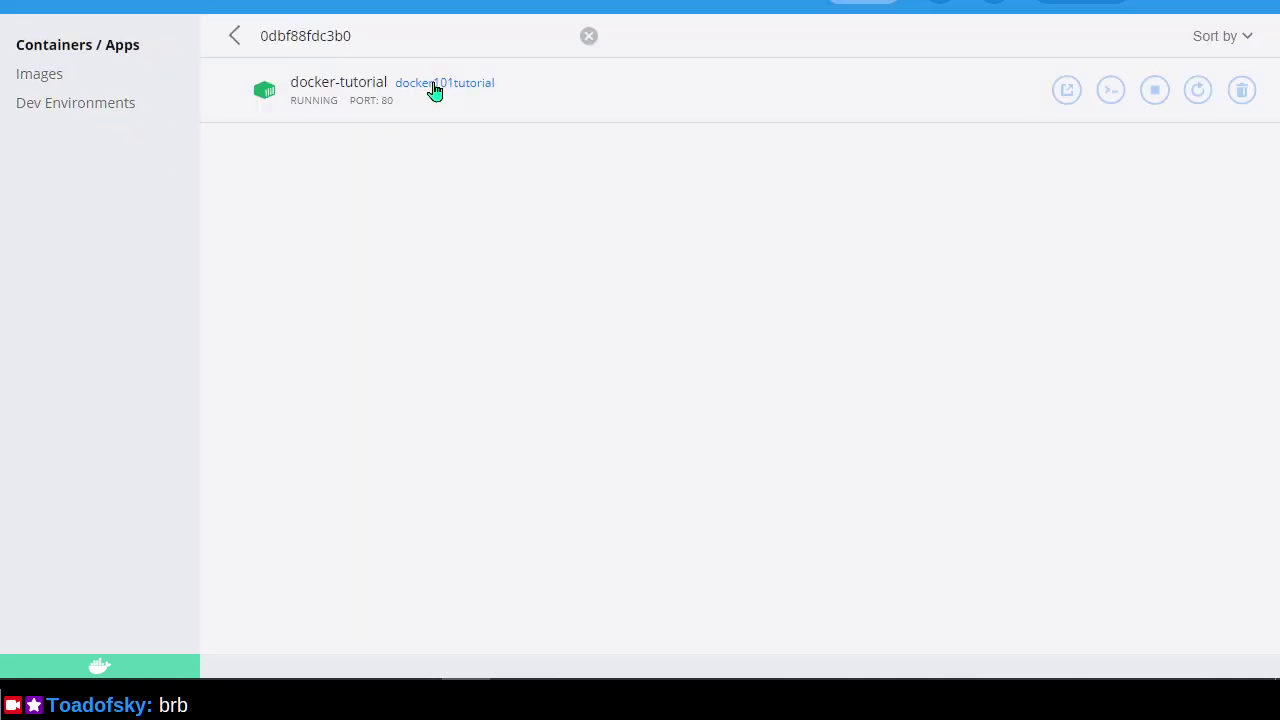
pyautogui.click(1160, 94)
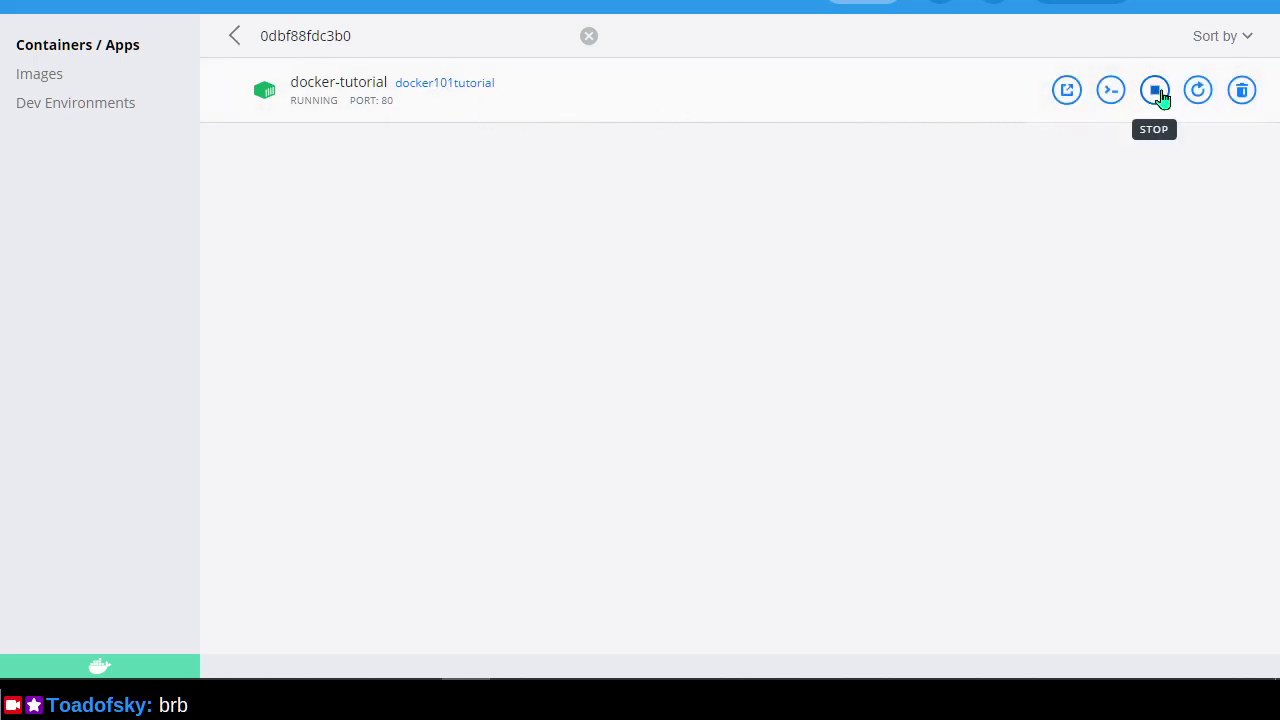
pyautogui.click(1242, 91)
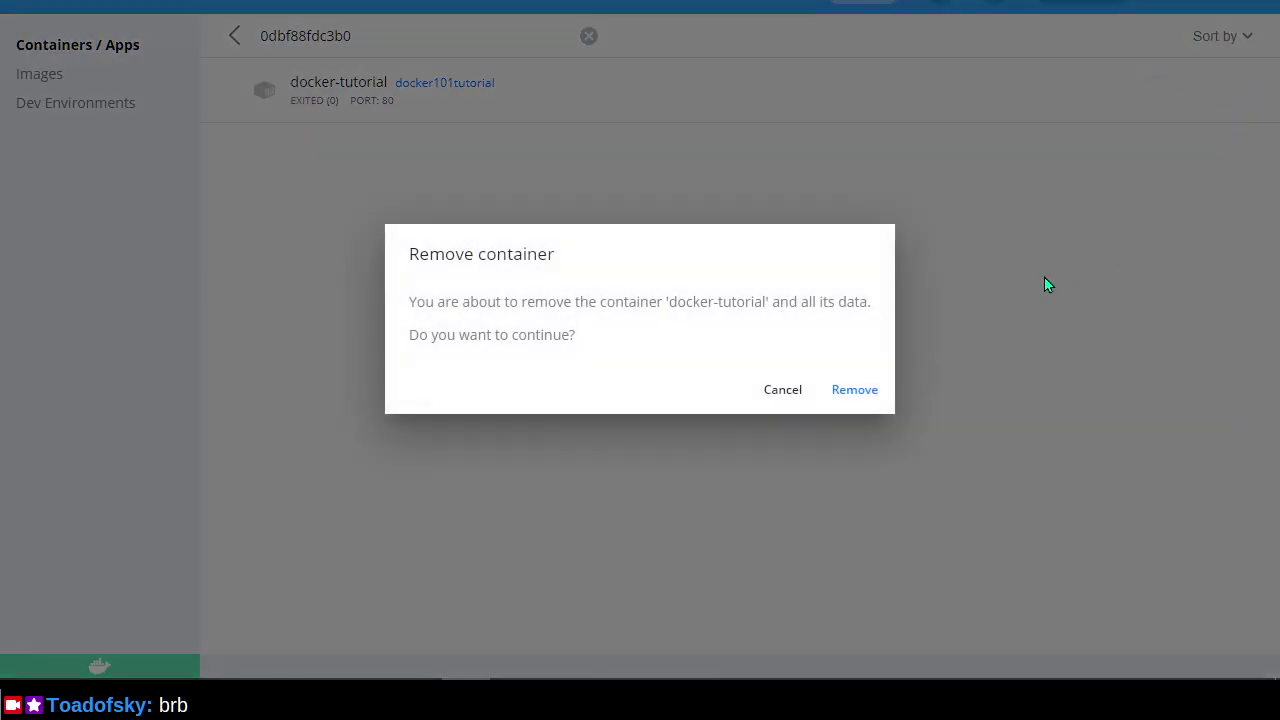
pyautogui.click(856, 388)
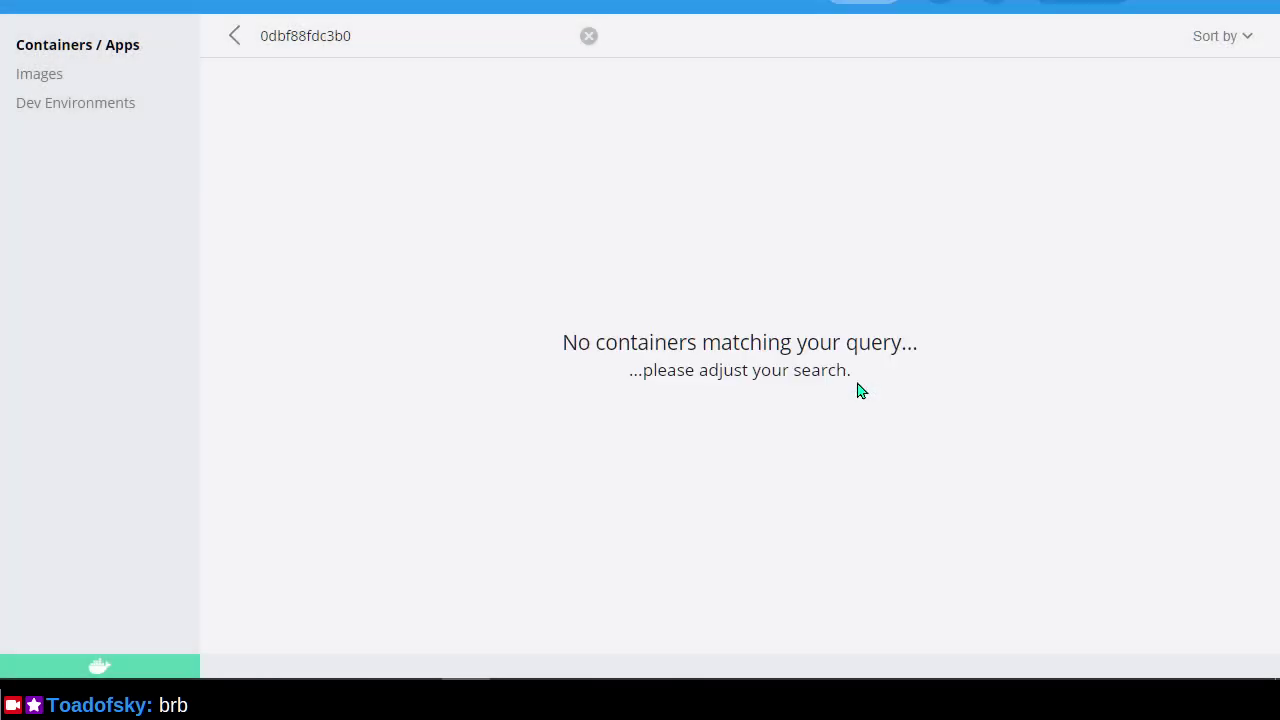
# Remove the docker101tutorial image, leaving five images, and return to the liwords README.
pyautogui.click(232, 38)
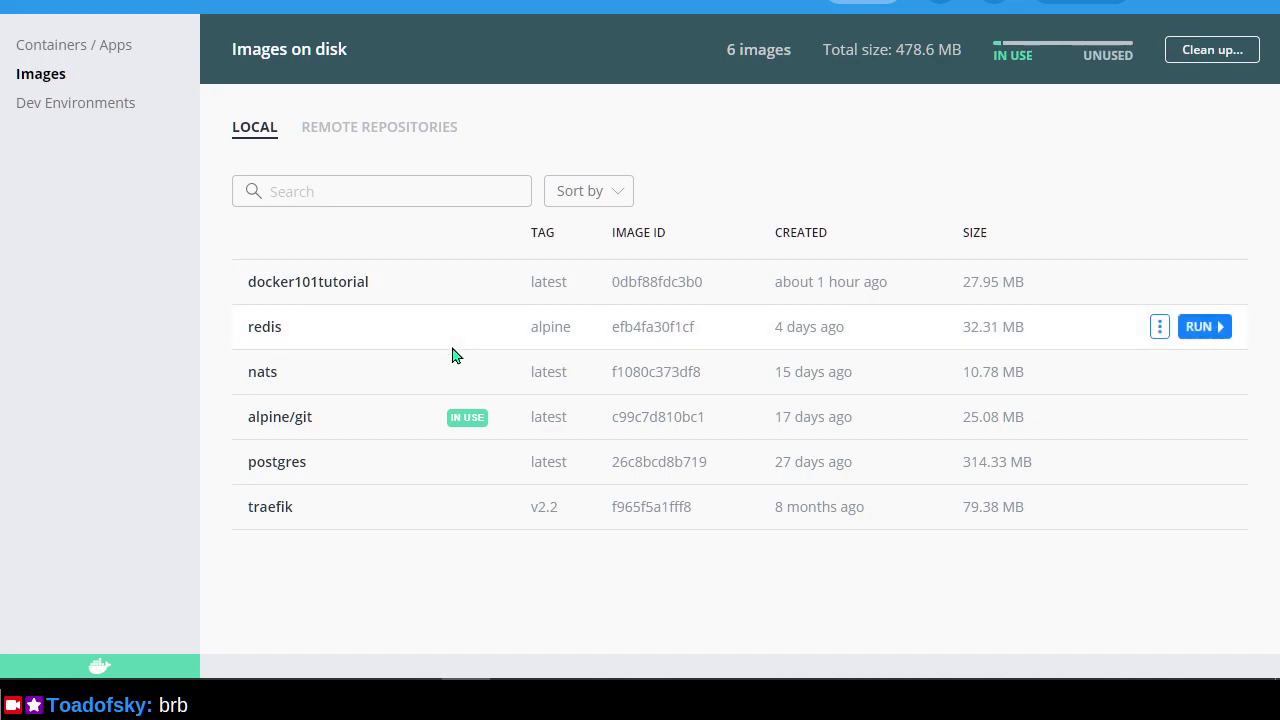
pyautogui.click(1159, 284)
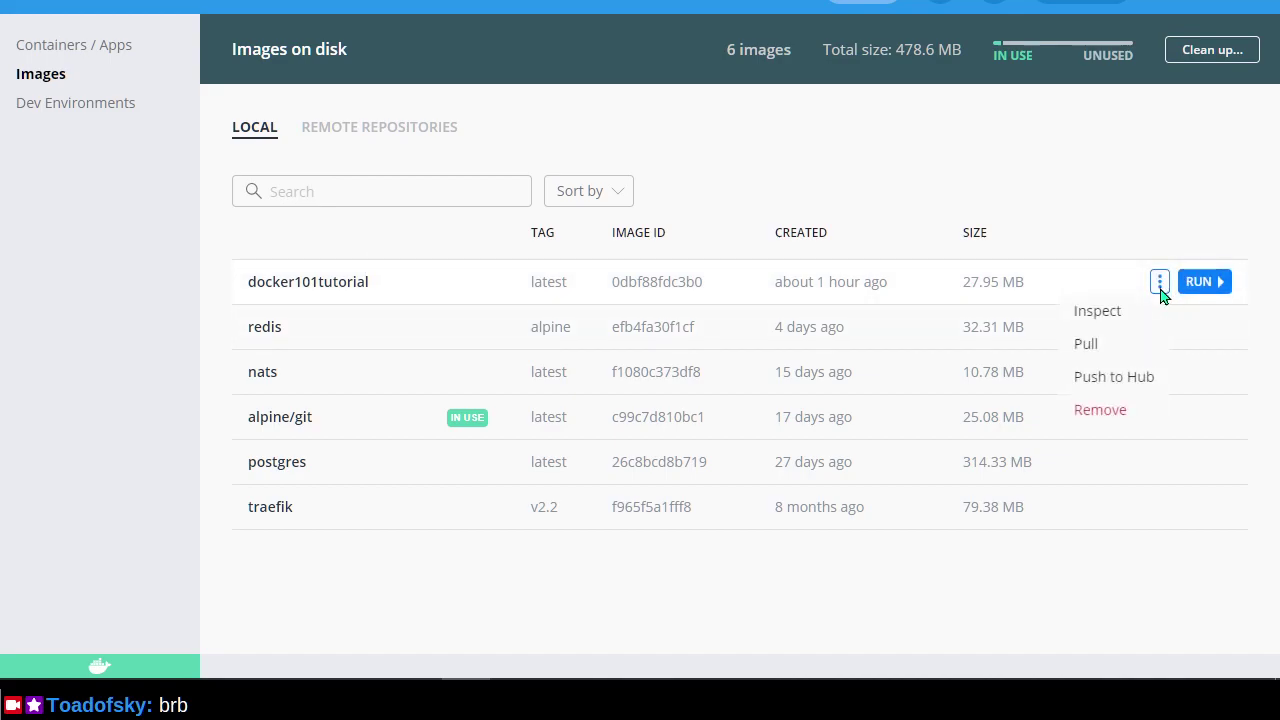
pyautogui.click(1100, 410)
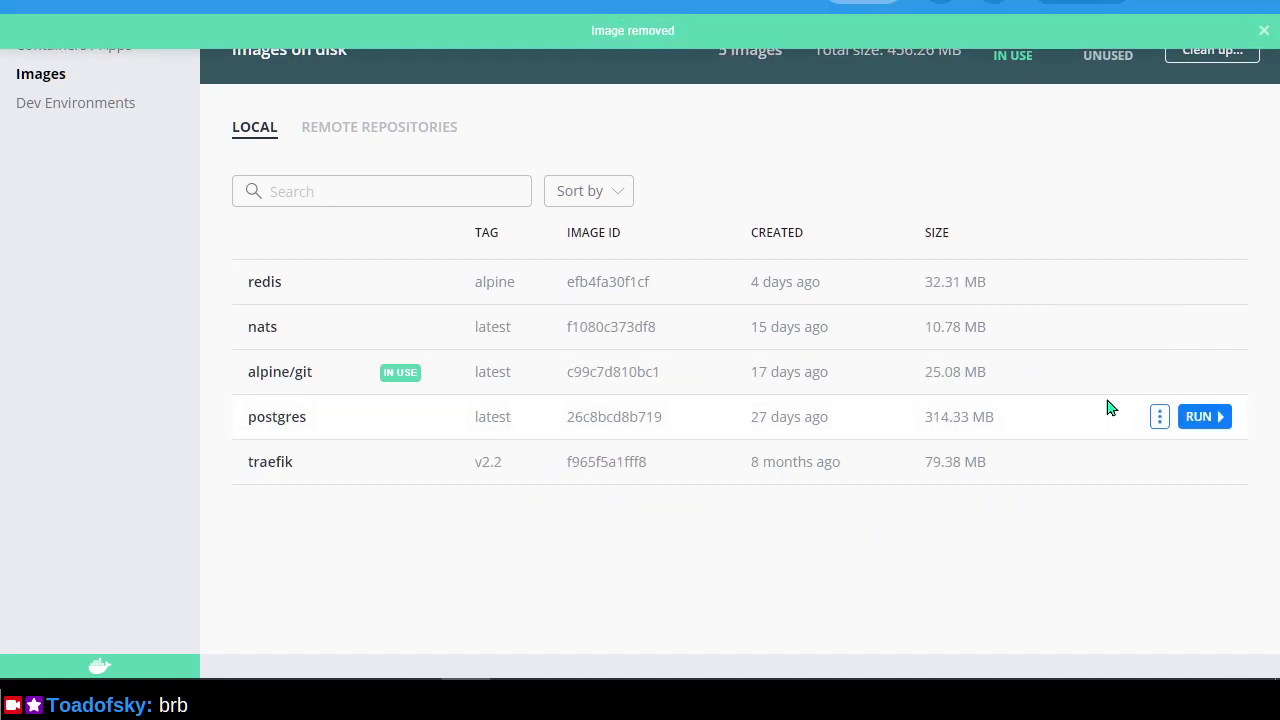
pyautogui.hotkey('alt', 'Tab')
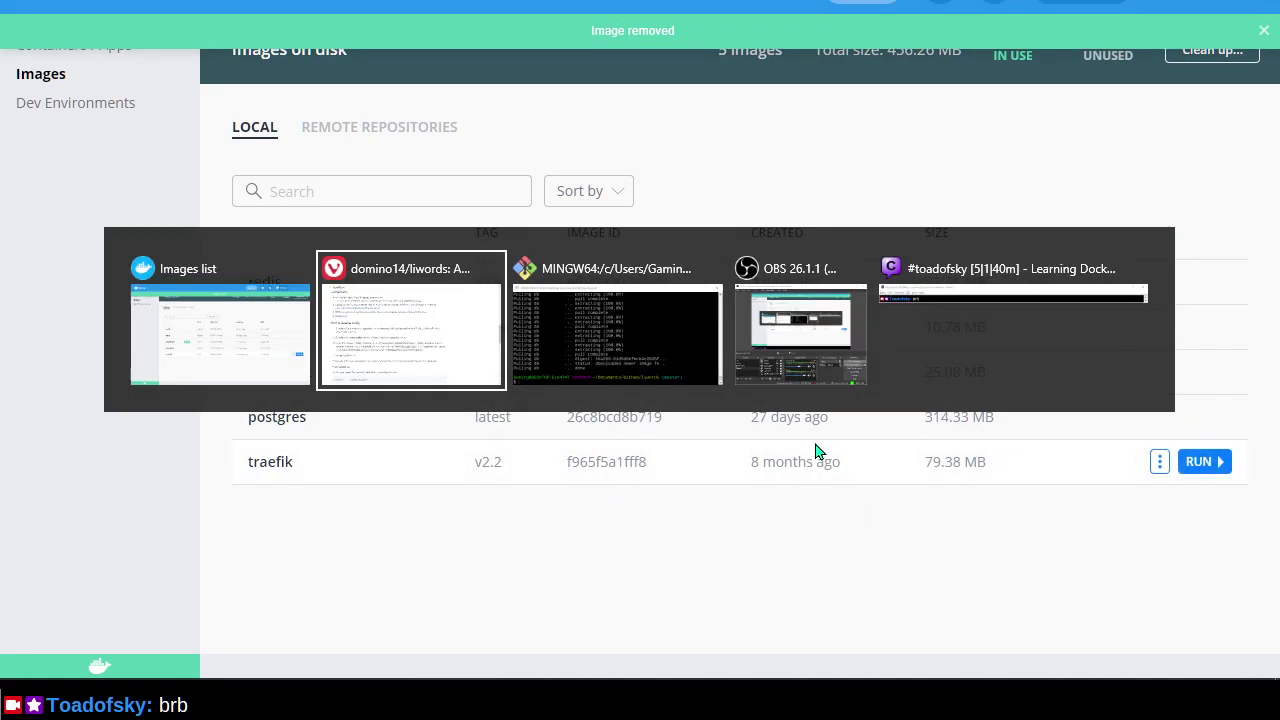
pyautogui.hotkey('alt', 'Tab')
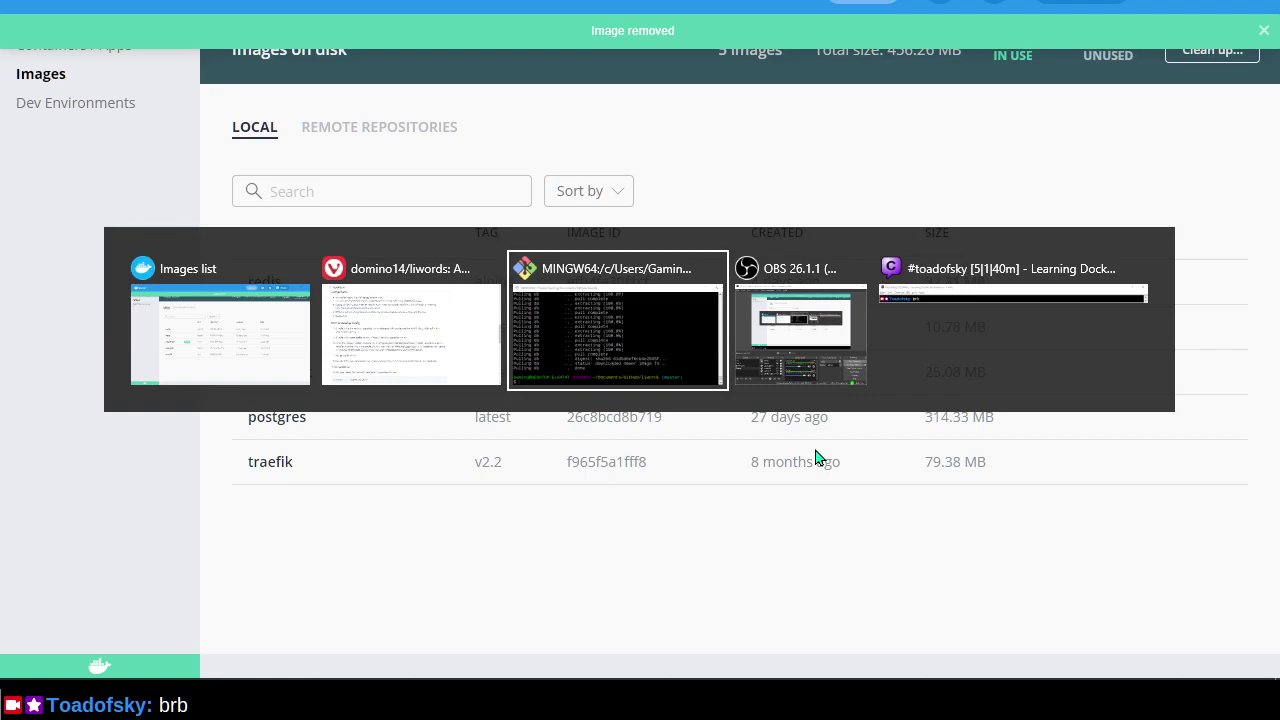
pyautogui.hotkey('alt', 'shift', 'Tab')
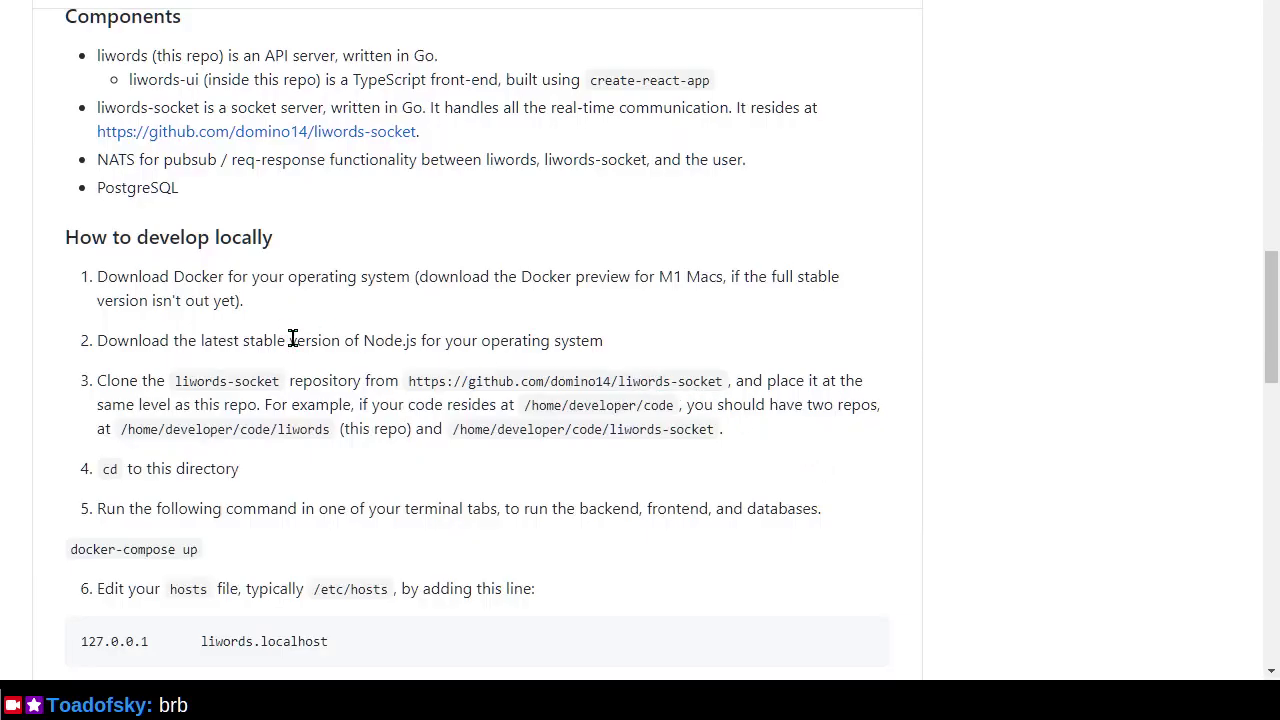
# Select the full liwords-socket repository URL in README step 3.
pyautogui.scroll(3, 289, 337)
pyautogui.scroll(3, 297, 355)
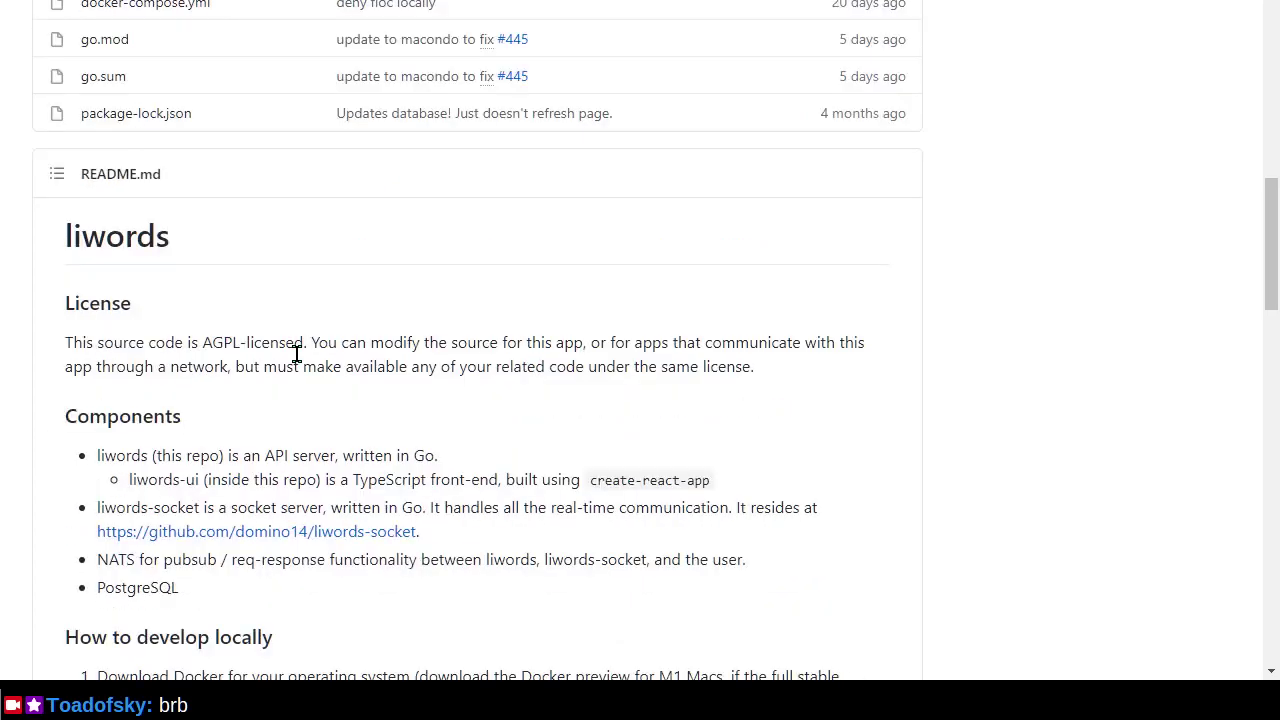
pyautogui.scroll(-5, 297, 360)
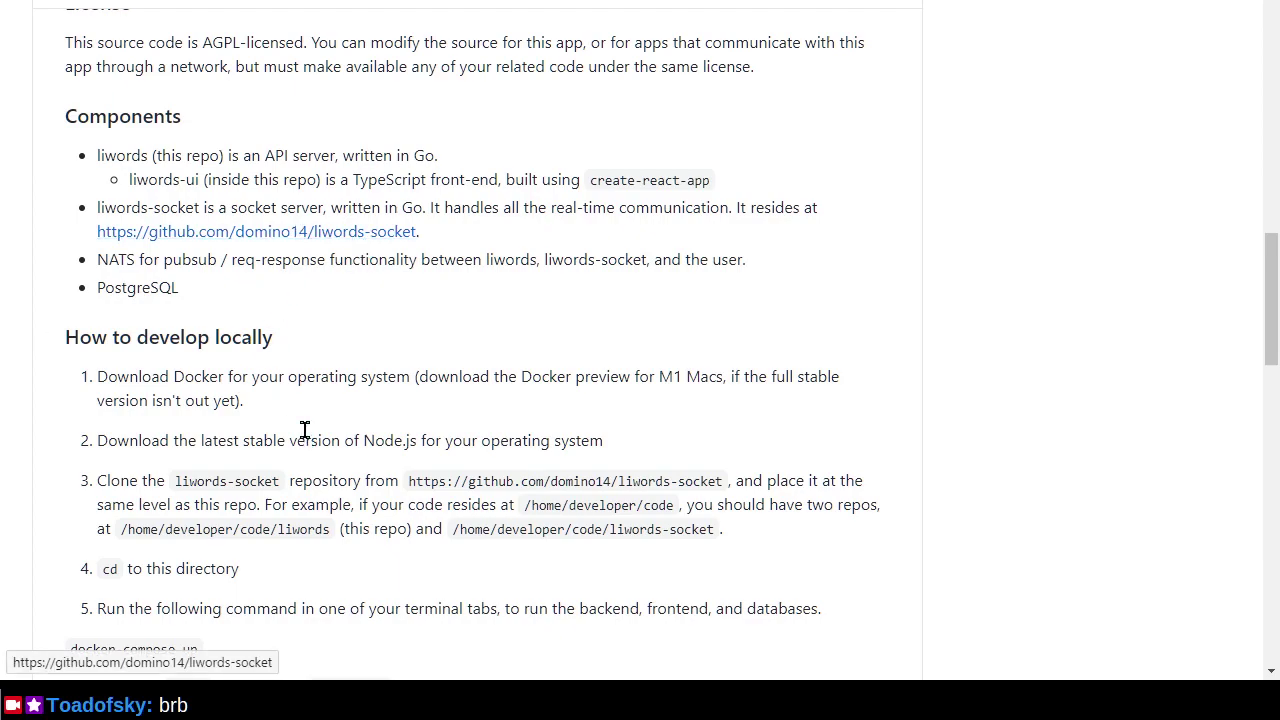
pyautogui.scroll(1, 305, 430)
pyautogui.scroll(1, 305, 430)
pyautogui.scroll(-2, 306, 436)
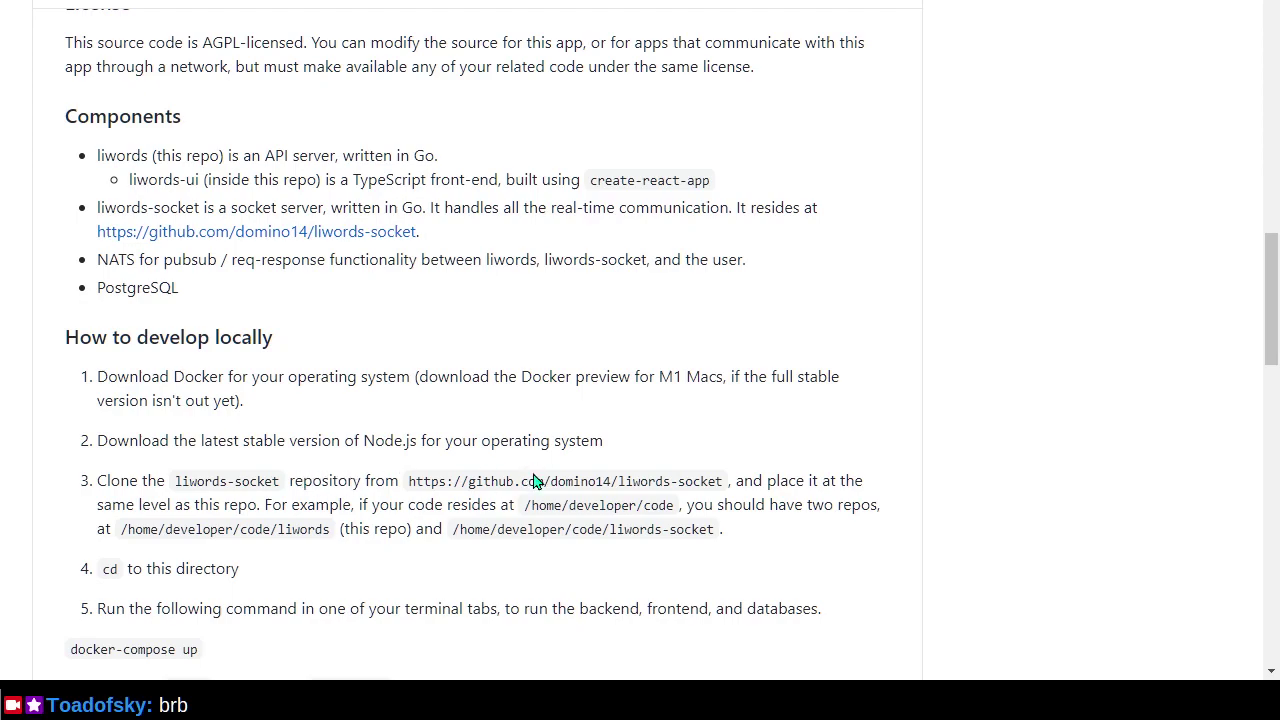
pyautogui.moveTo(414, 481); pyautogui.dragTo(645, 479)
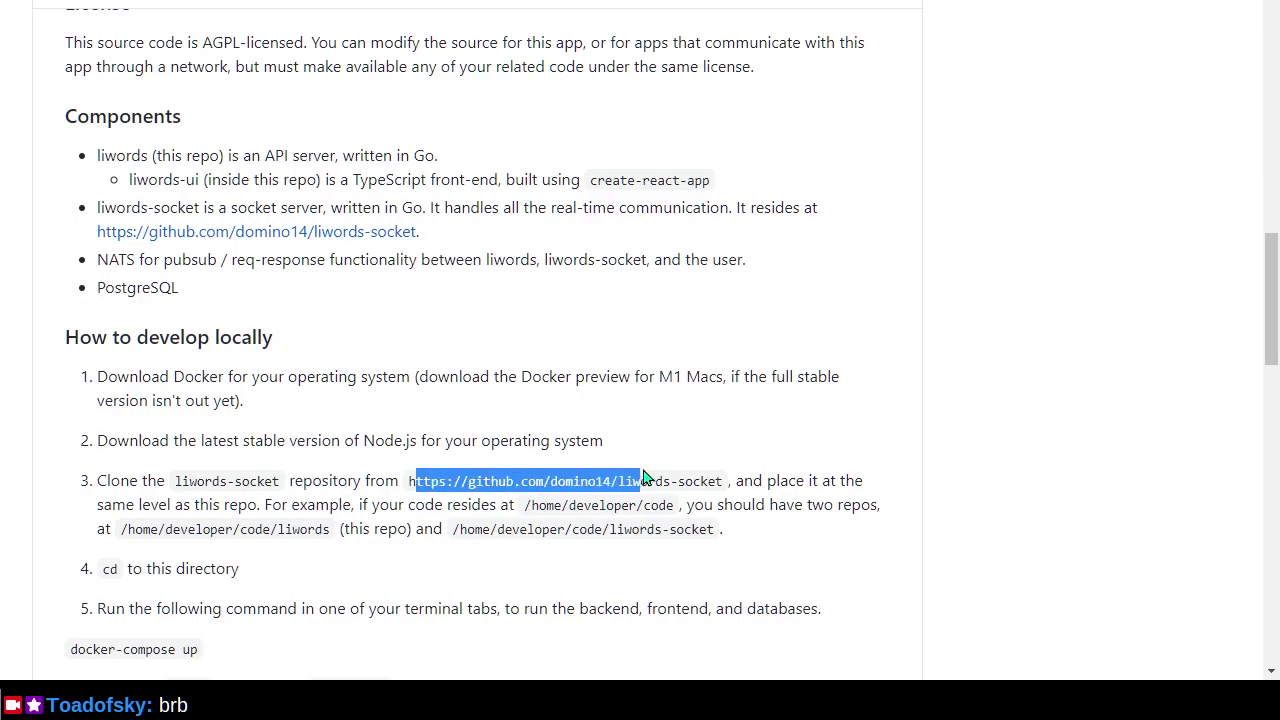
pyautogui.click(409, 481)
pyautogui.moveTo(409, 481); pyautogui.dragTo(723, 481)
pyautogui.hotkey('ctrl', 'c')
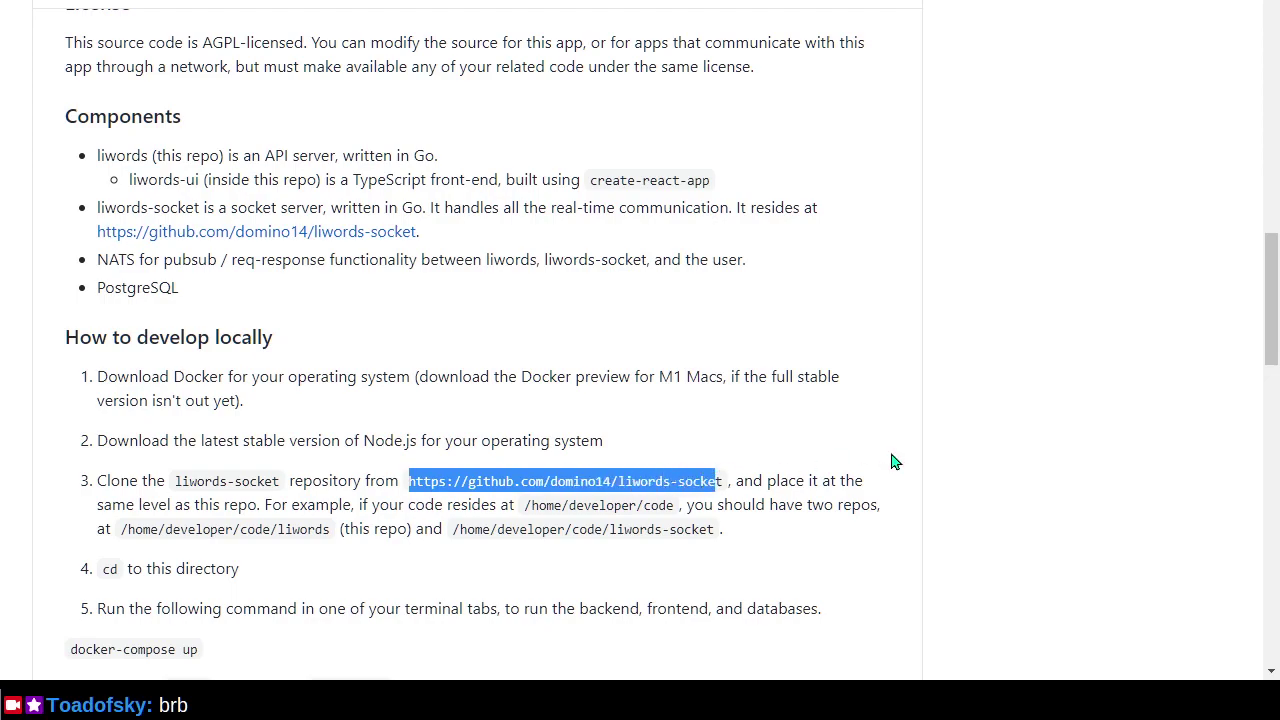
# In Git Bash, move up to the parent GitHub folder with cd ..
pyautogui.hotkey('alt', 'Tab')
pyautogui.hotkey('alt', 'Tab')
pyautogui.write('cd ..')
pyautogui.press('Return')
# Clone the liwords-socket repository by pasting its URL after git clone.
pyautogui.write('git clone')
pyautogui.rightClick(588, 210)
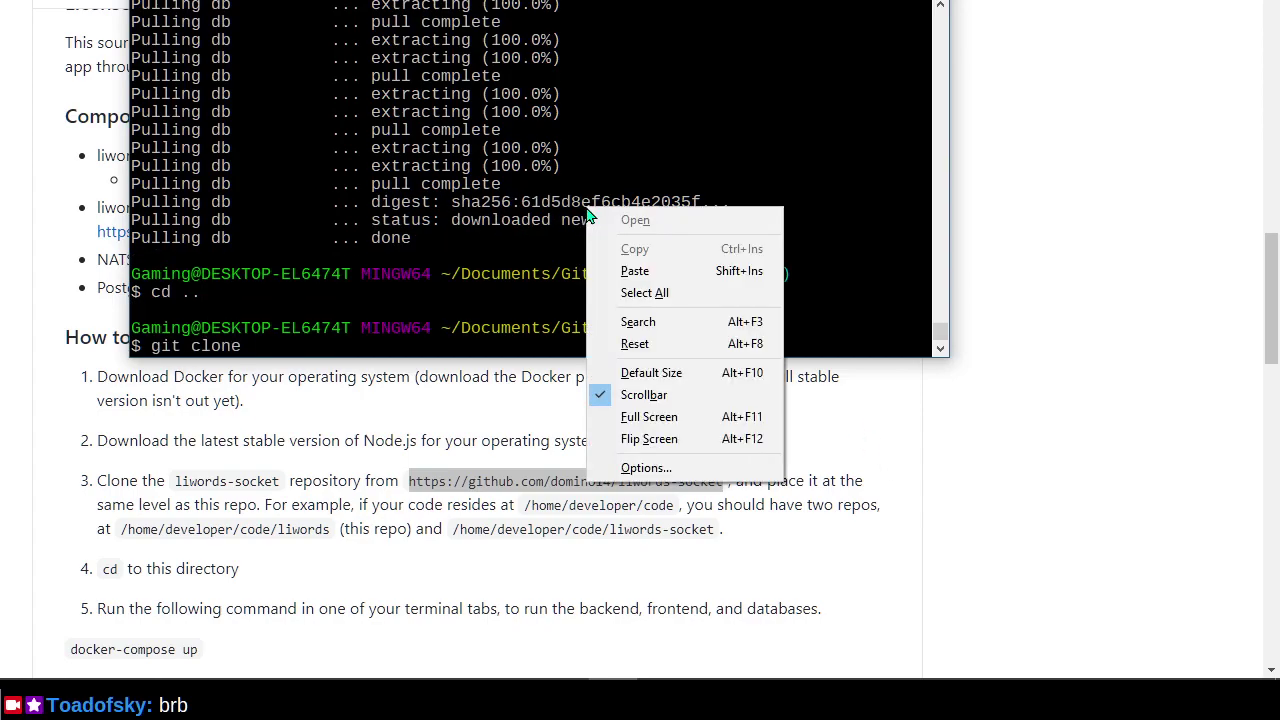
pyautogui.click(634, 271)
pyautogui.press('Return')
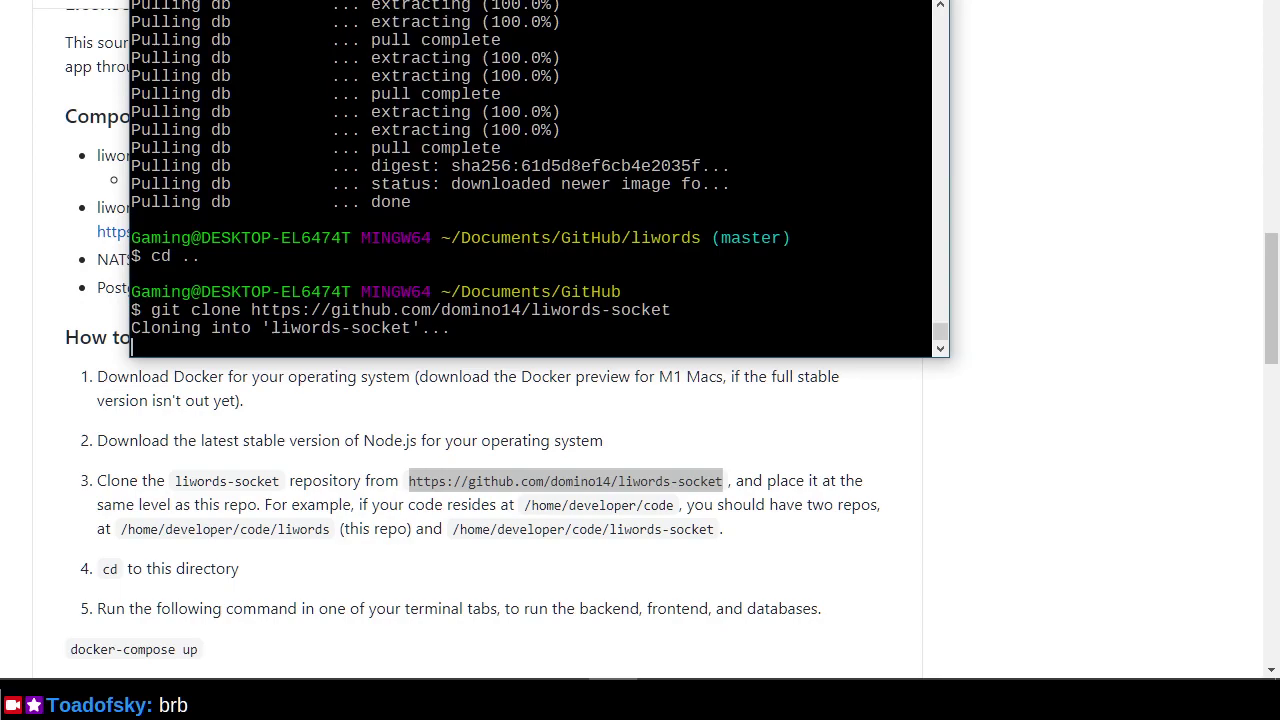
# Review the README's further setup steps, then type cd liwords in Git Bash.
pyautogui.click(1143, 406)
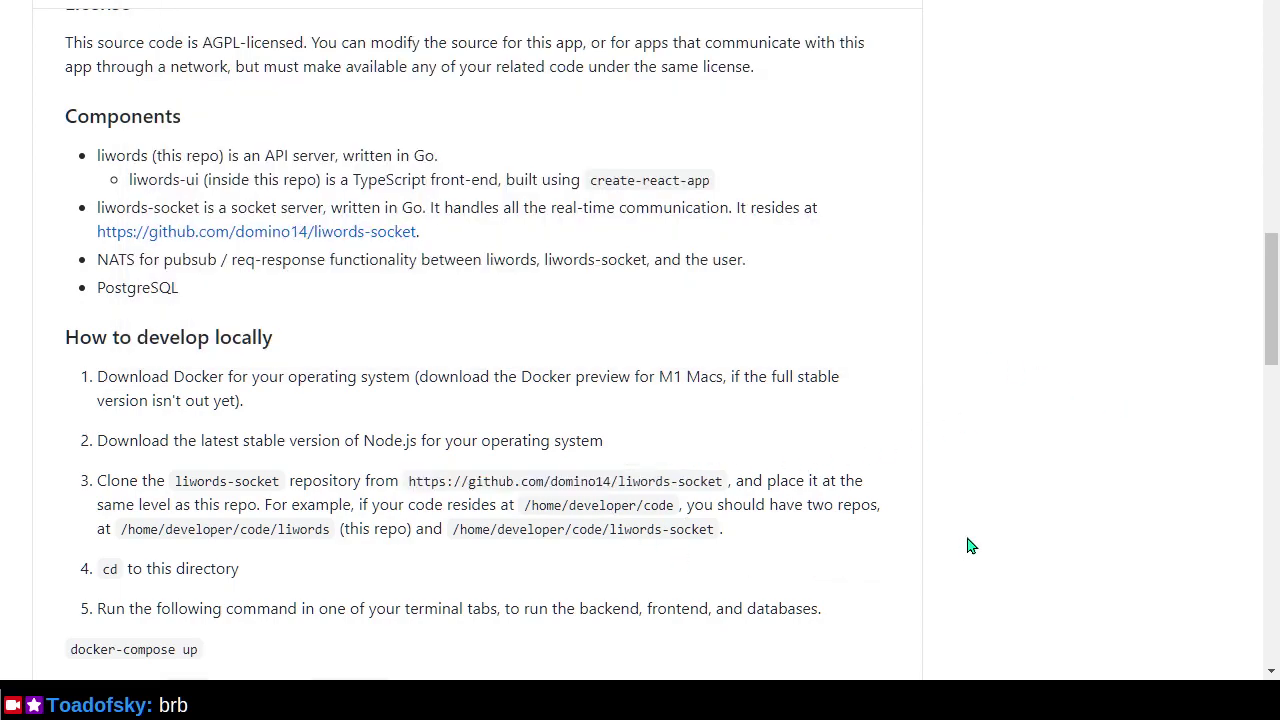
pyautogui.scroll(-1, 977, 521)
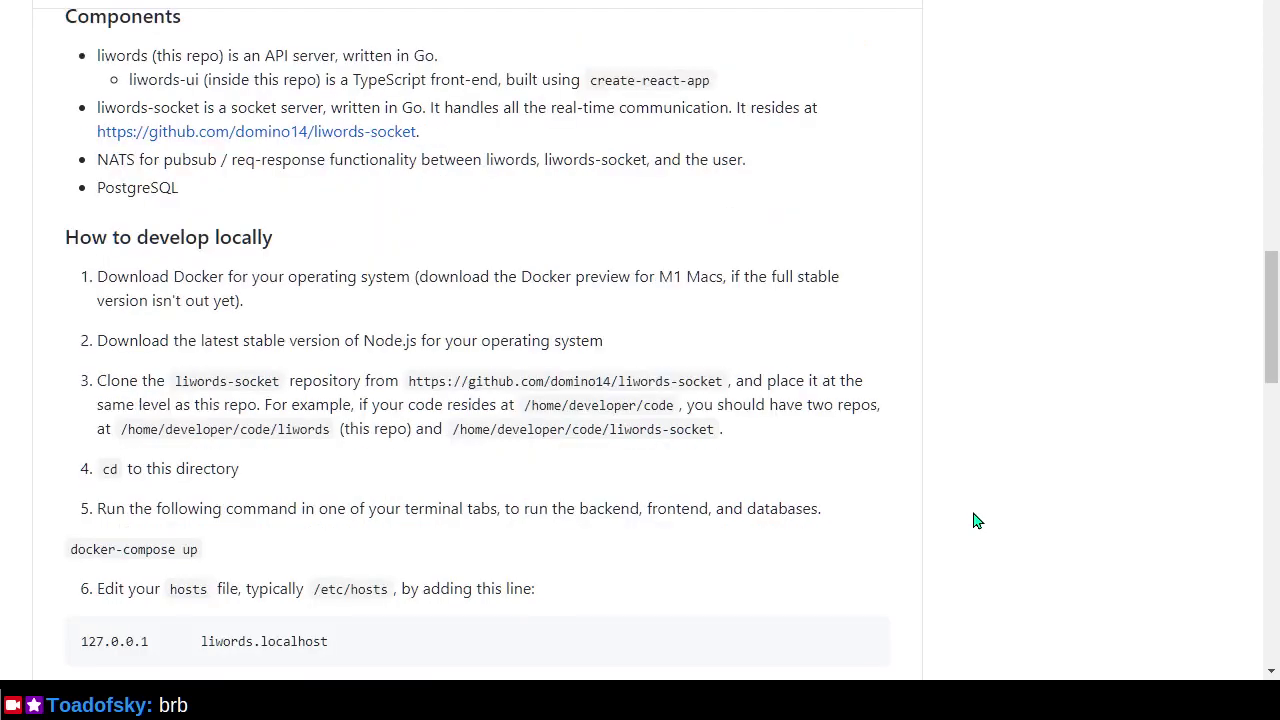
pyautogui.scroll(-2, 977, 521)
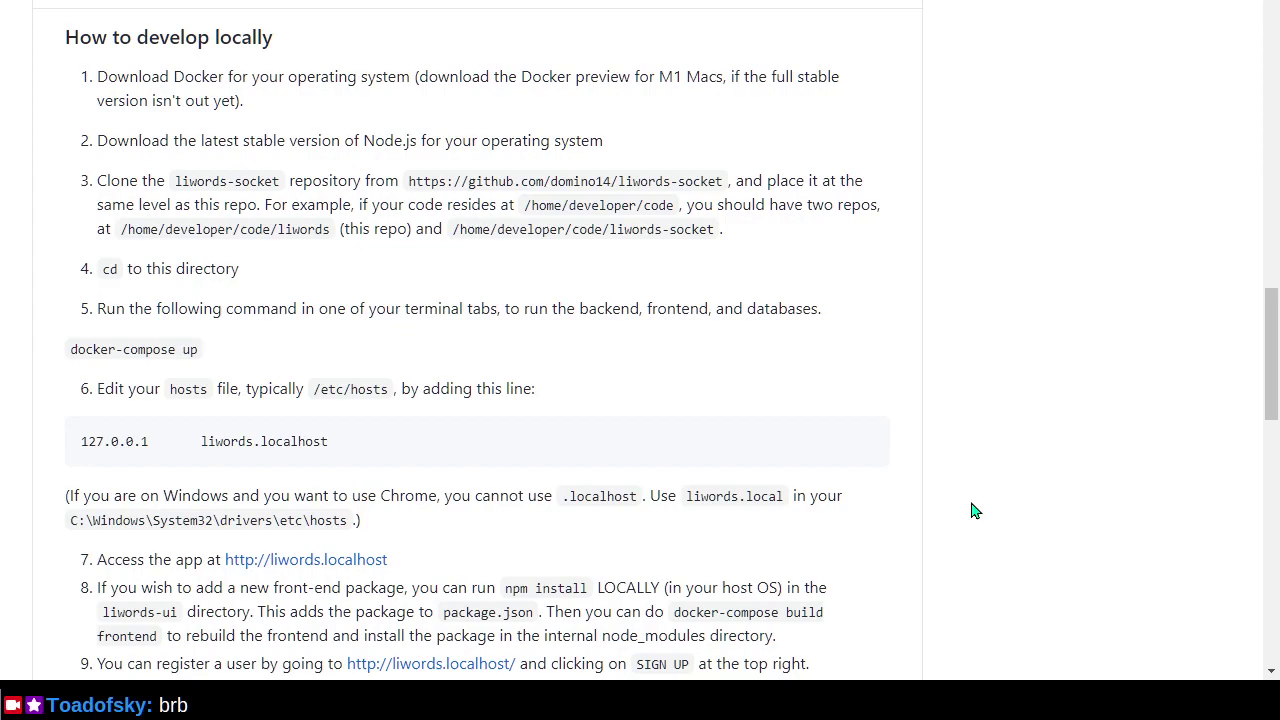
pyautogui.hotkey('alt', 'Tab')
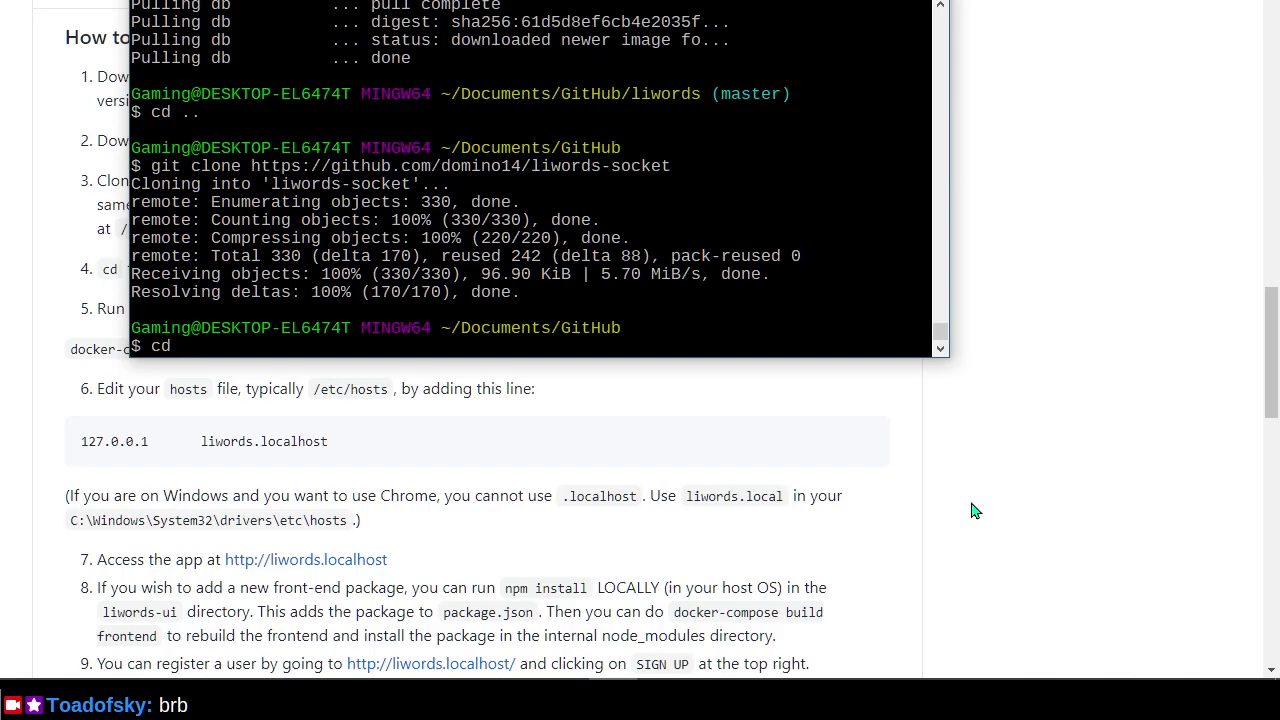
pyautogui.write('cd liwords')
# Enter the liwords folder and select the liwords.local hostname in the README's Windows note.
pyautogui.press('Return')
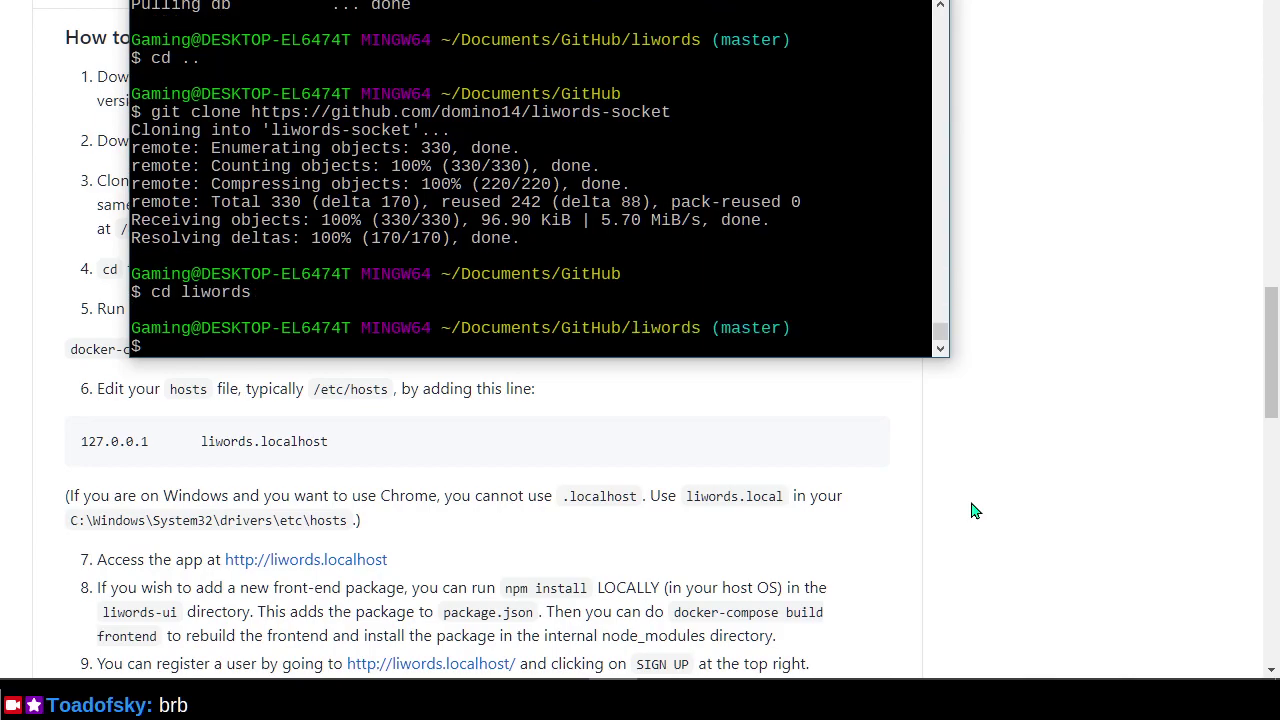
pyautogui.click(975, 511)
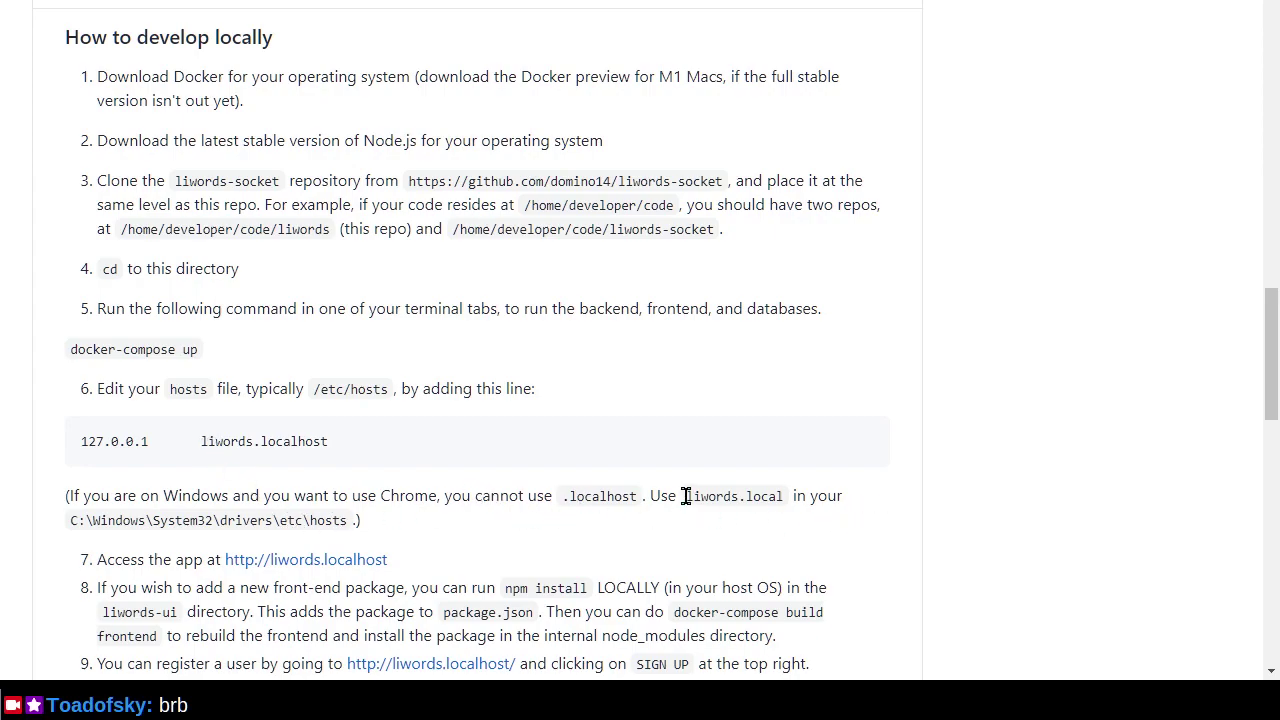
pyautogui.moveTo(685, 496); pyautogui.dragTo(790, 497)
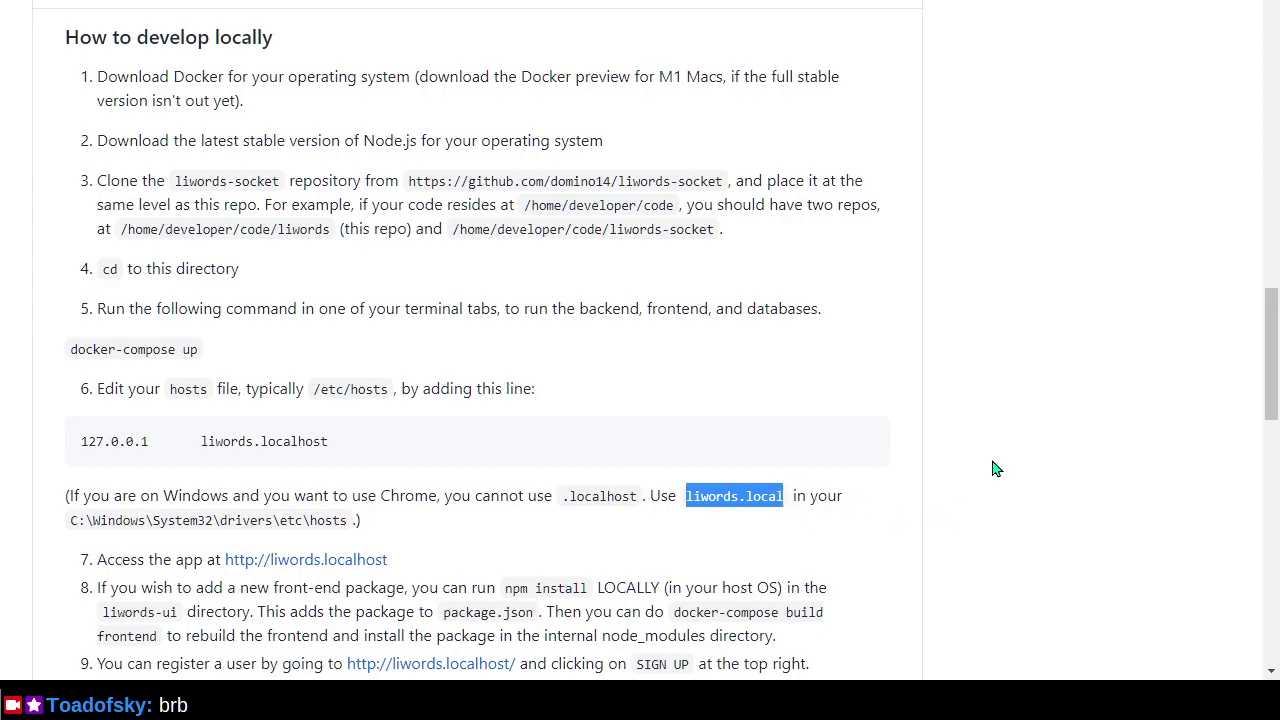
# Launch Notepad++ and reopen the Windows hosts file from the recent files list.
pyautogui.press('super')
pyautogui.write('notep')
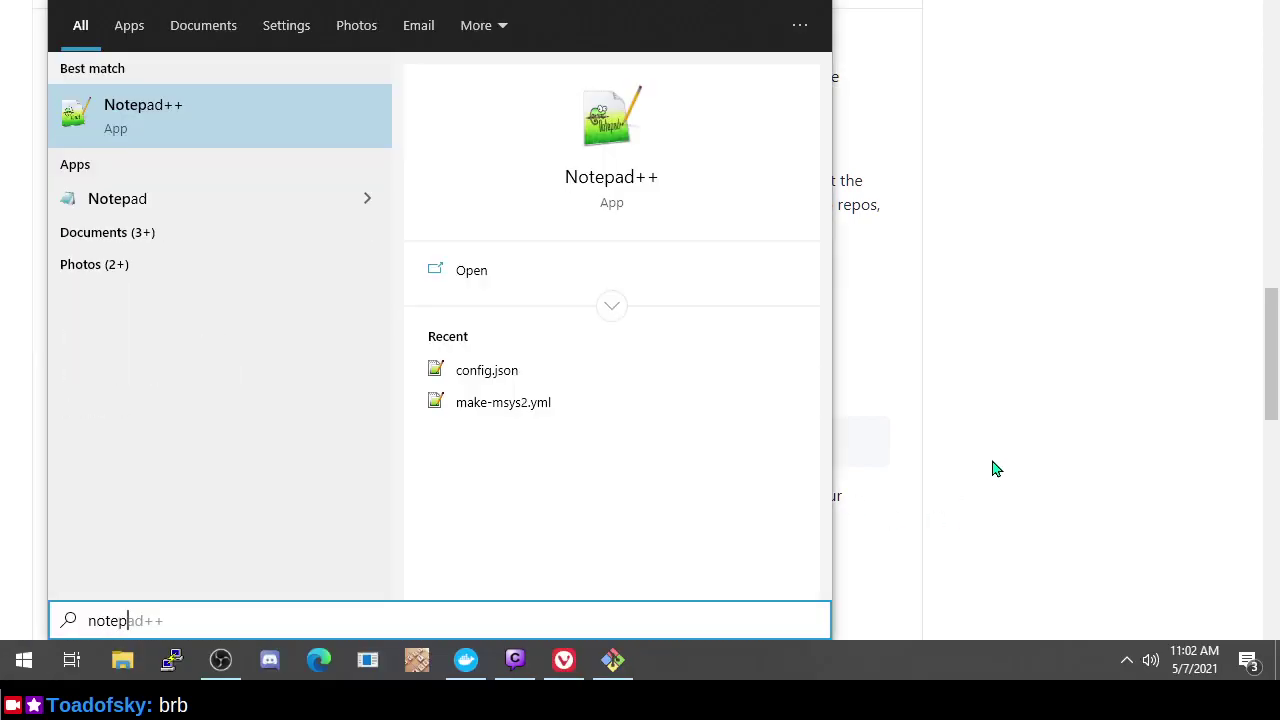
pyautogui.press('Return')
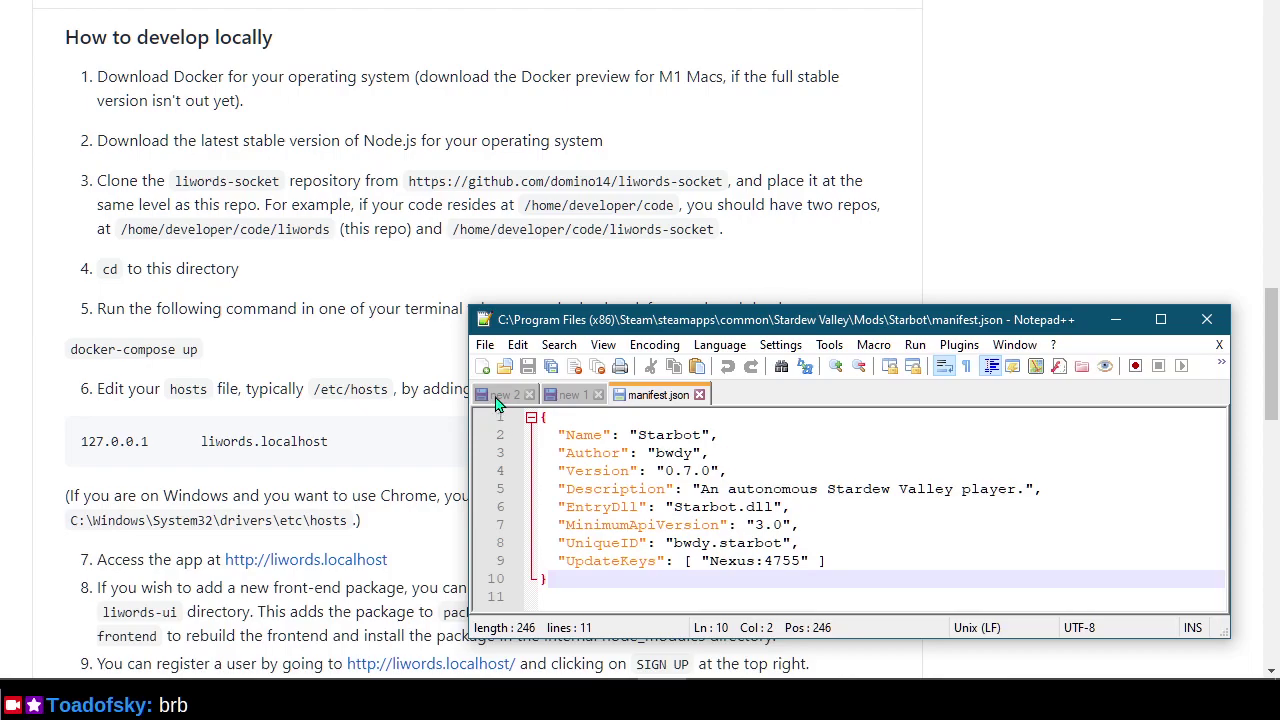
pyautogui.click(503, 398)
pyautogui.click(572, 398)
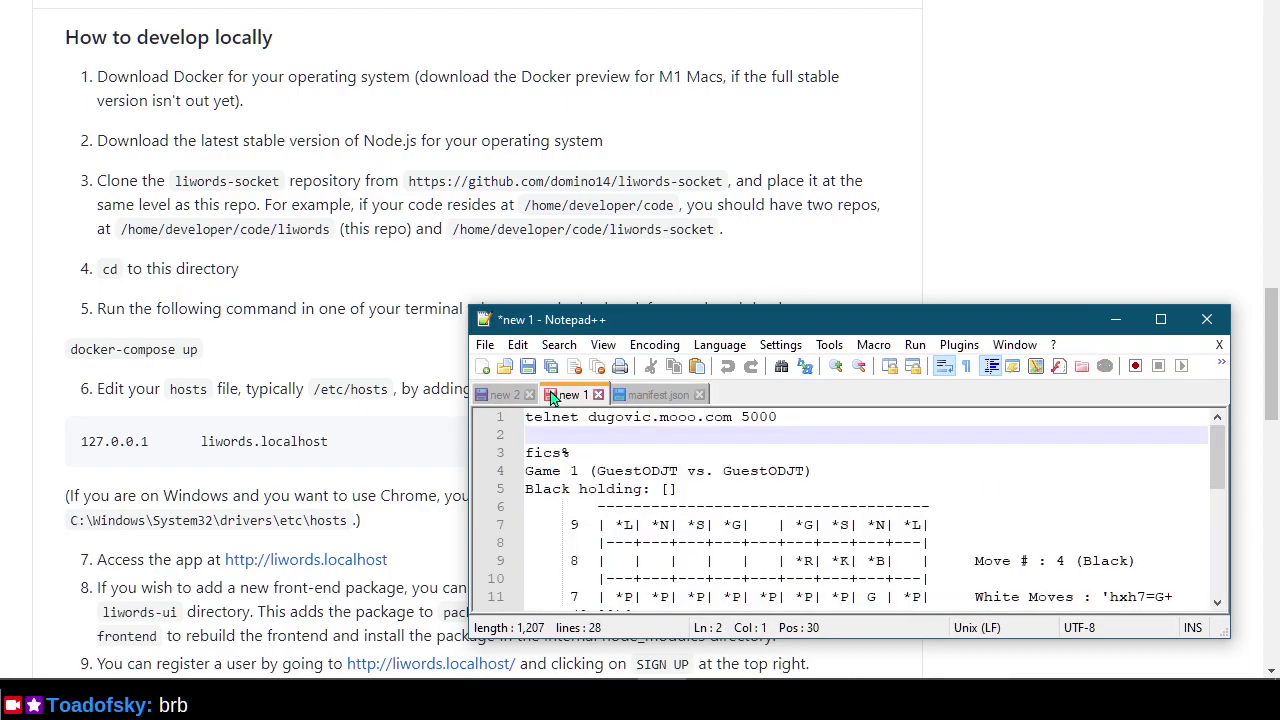
pyautogui.click(485, 345)
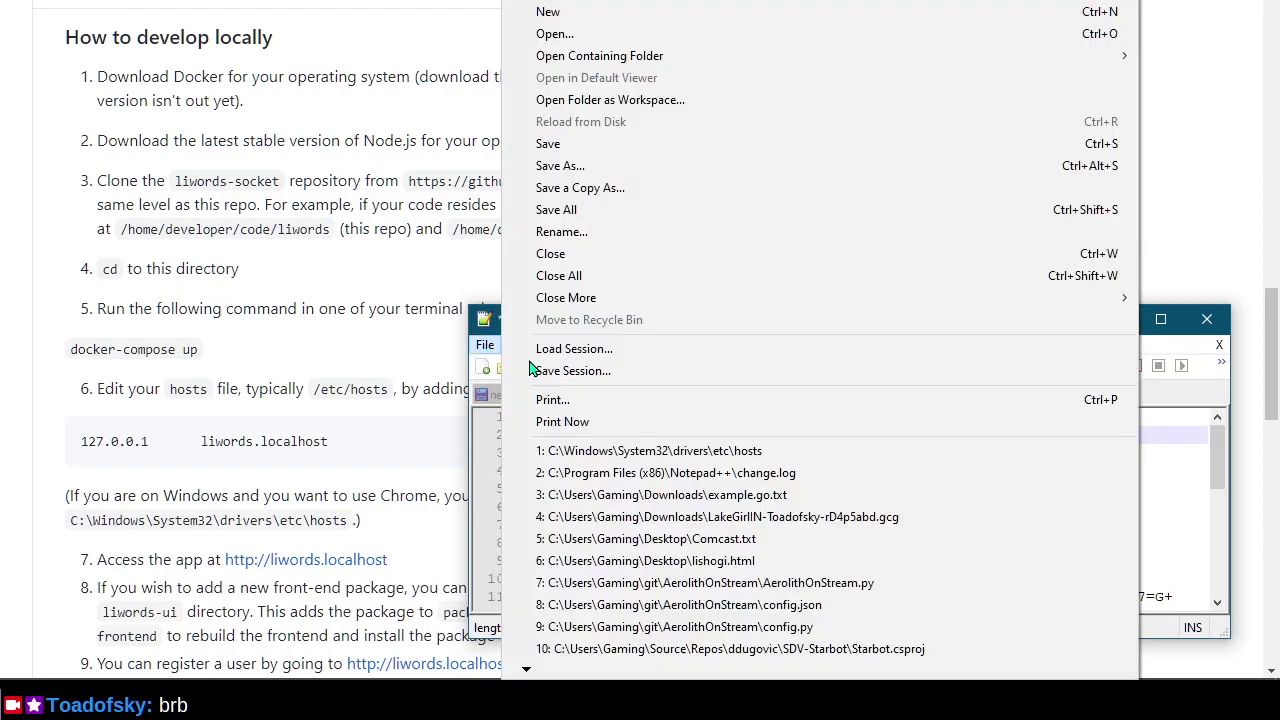
pyautogui.click(680, 449)
# Scroll to hosts line 22, which maps 192.168.1.10 to liwords.localhost and liwords.local.
pyautogui.scroll(-3, 790, 485)
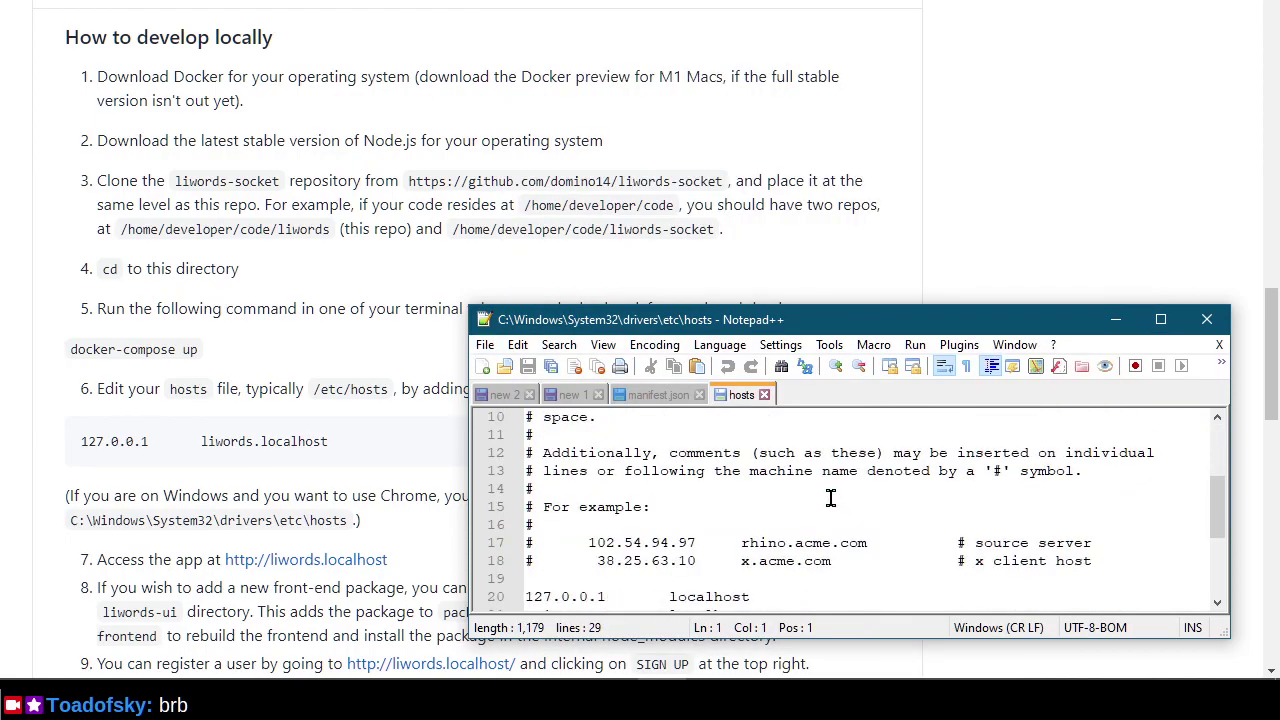
pyautogui.scroll(-1, 760, 561)
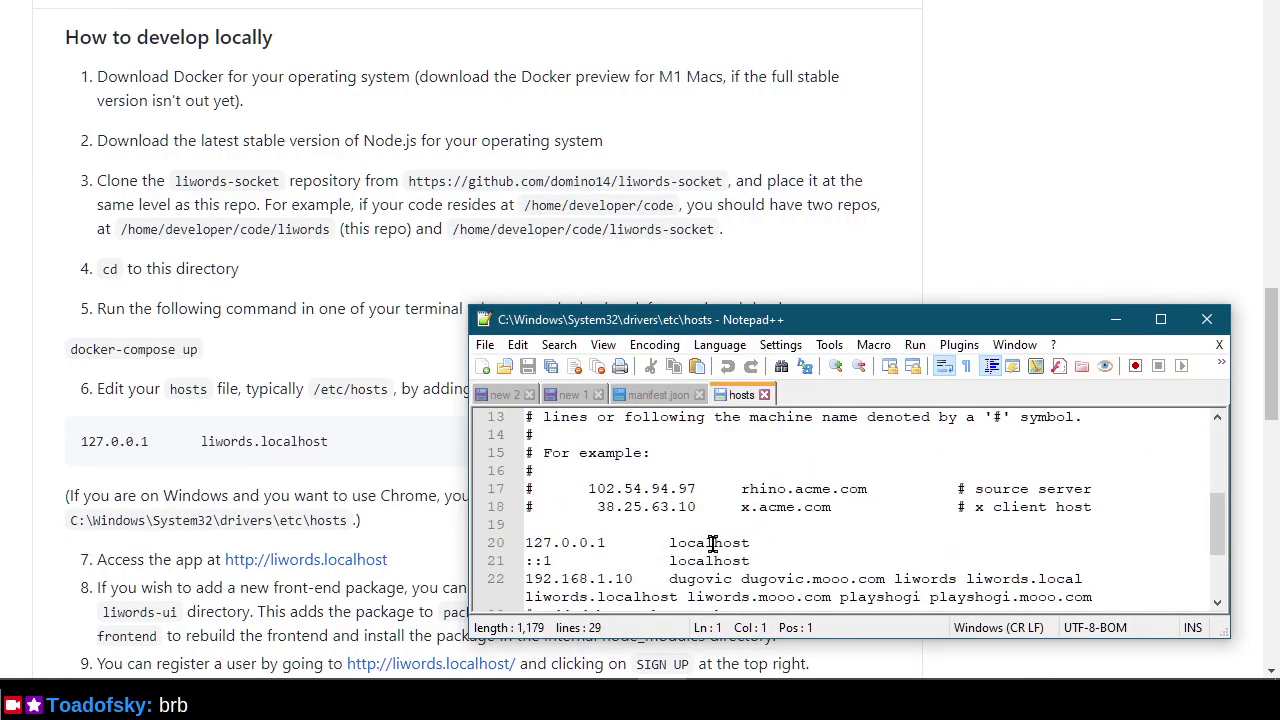
pyautogui.click(679, 591)
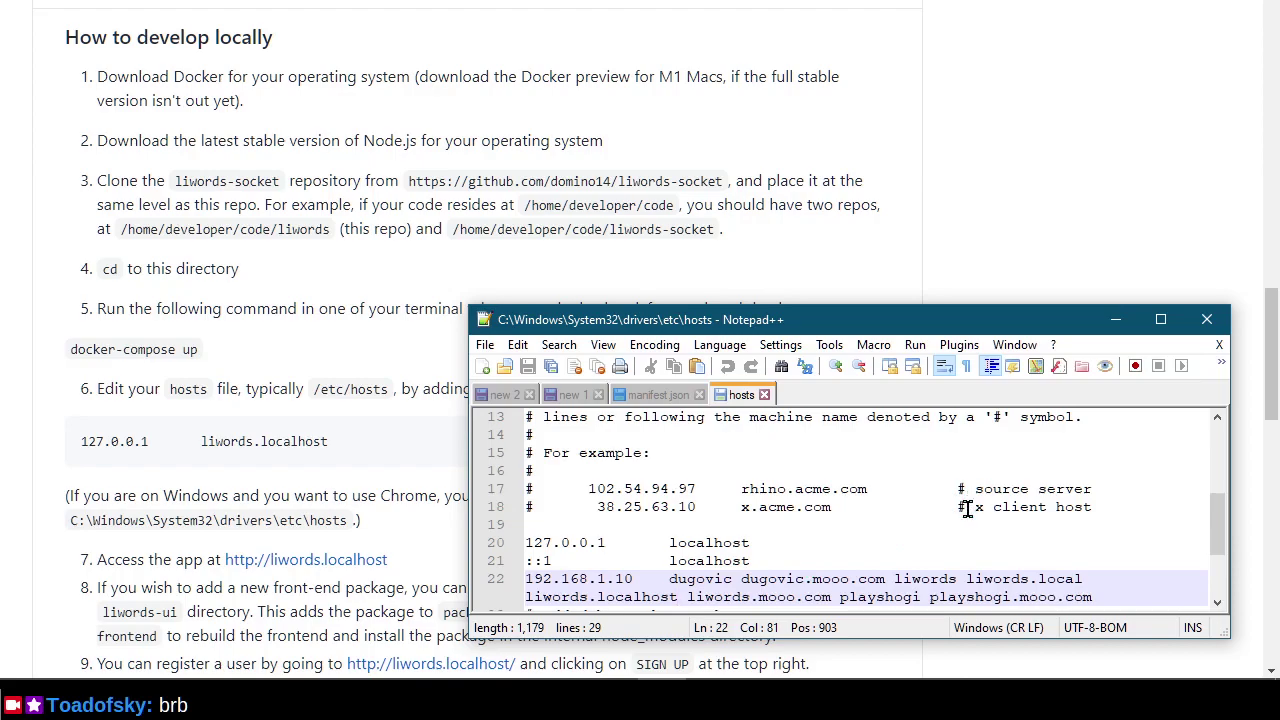
pyautogui.scroll(-3, 944, 518)
pyautogui.scroll(1, 894, 506)
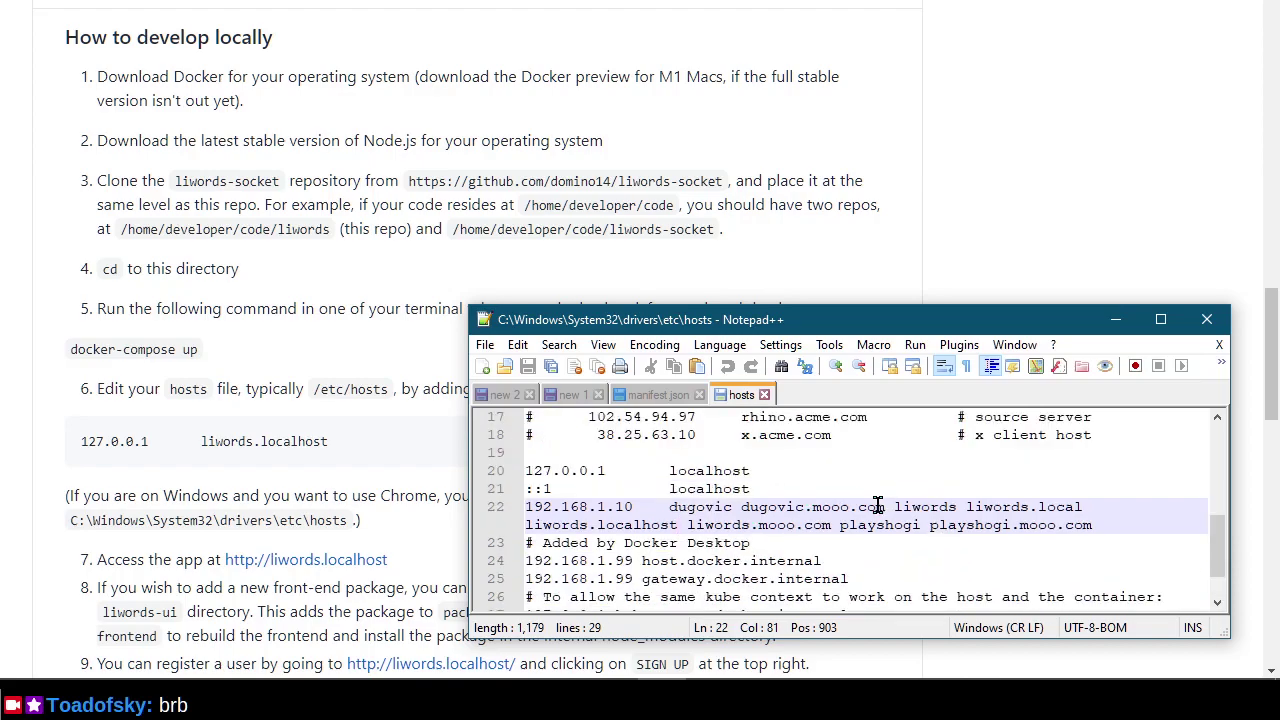
pyautogui.scroll(1, 845, 500)
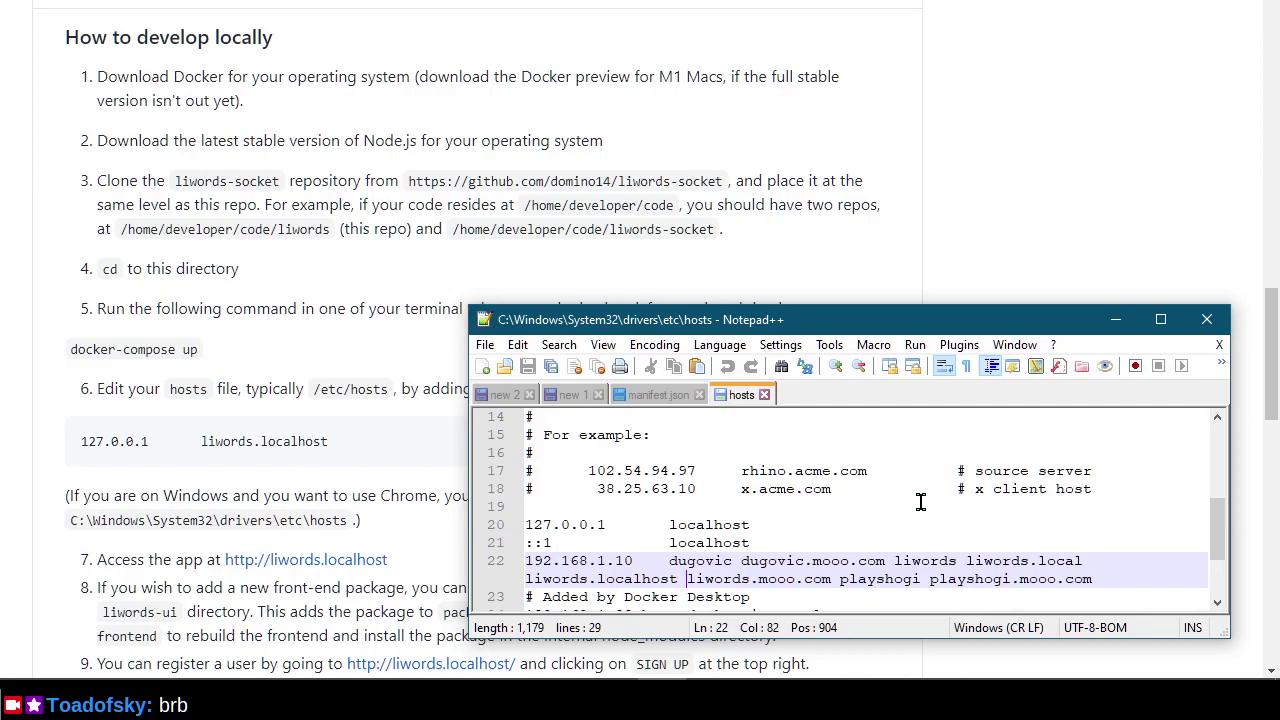
# Turn off word wrap and select the liwords host names on line 22.
pyautogui.click(602, 346)
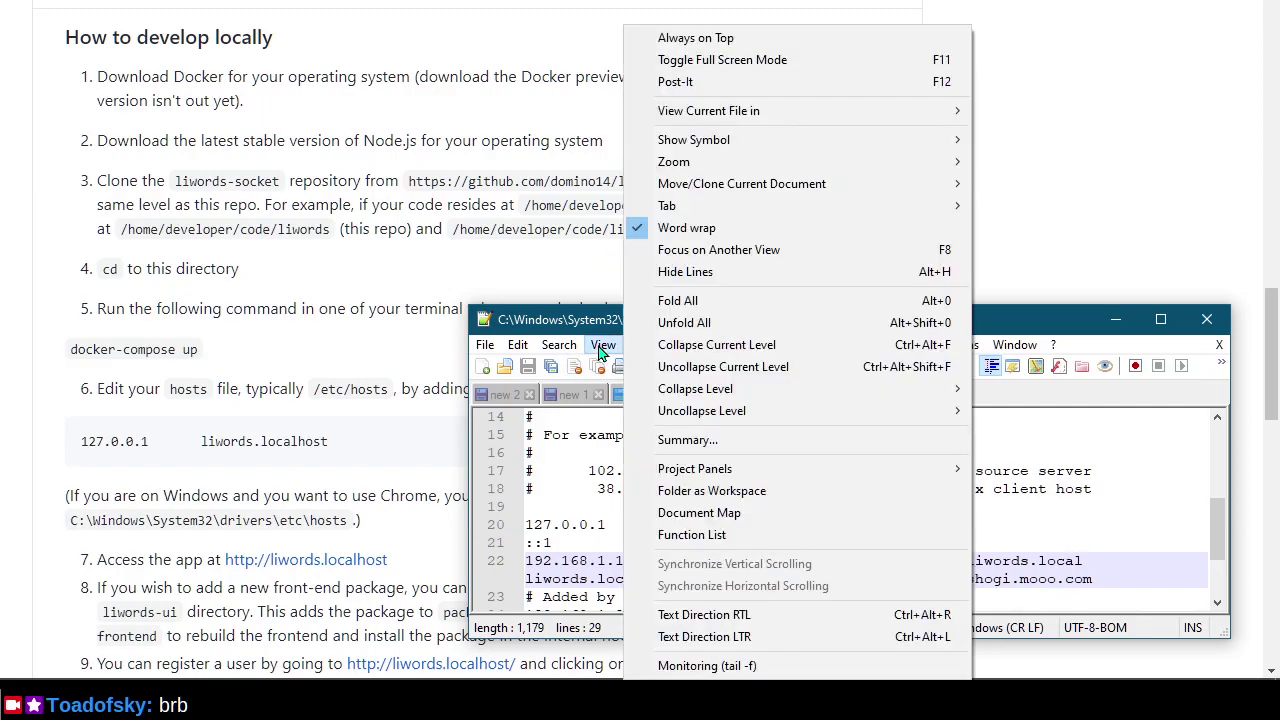
pyautogui.click(687, 228)
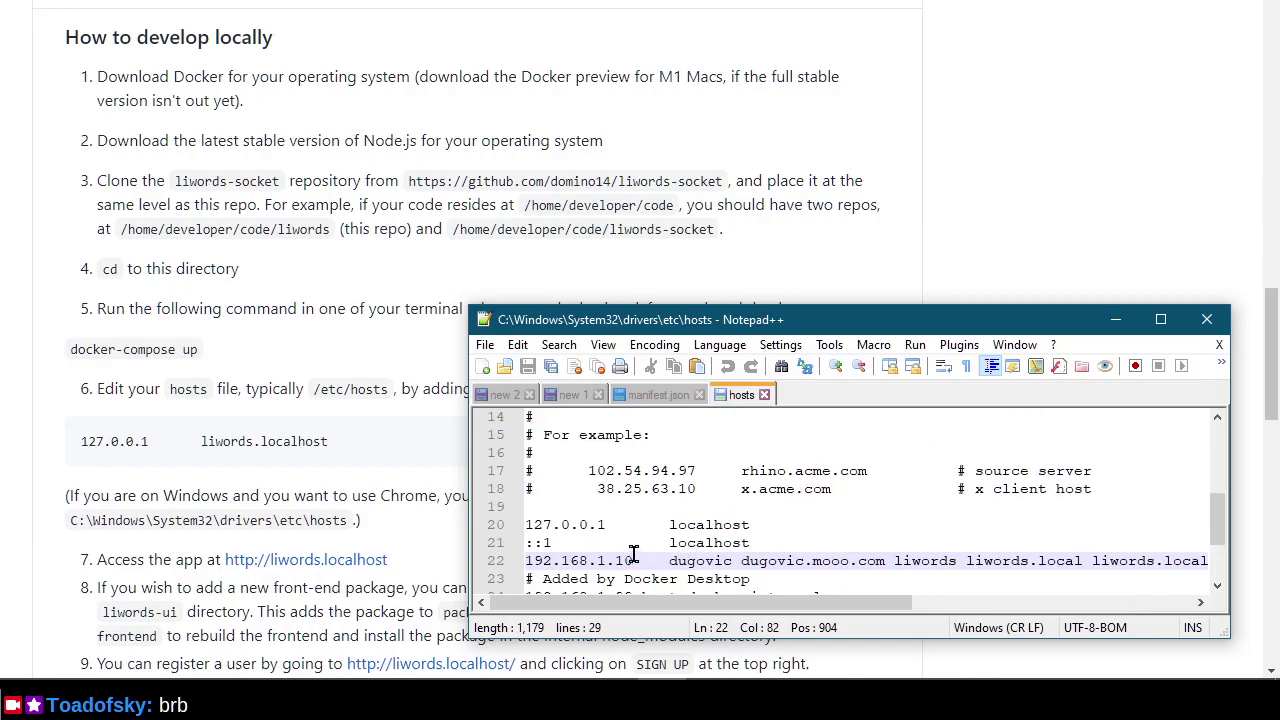
pyautogui.click(851, 526)
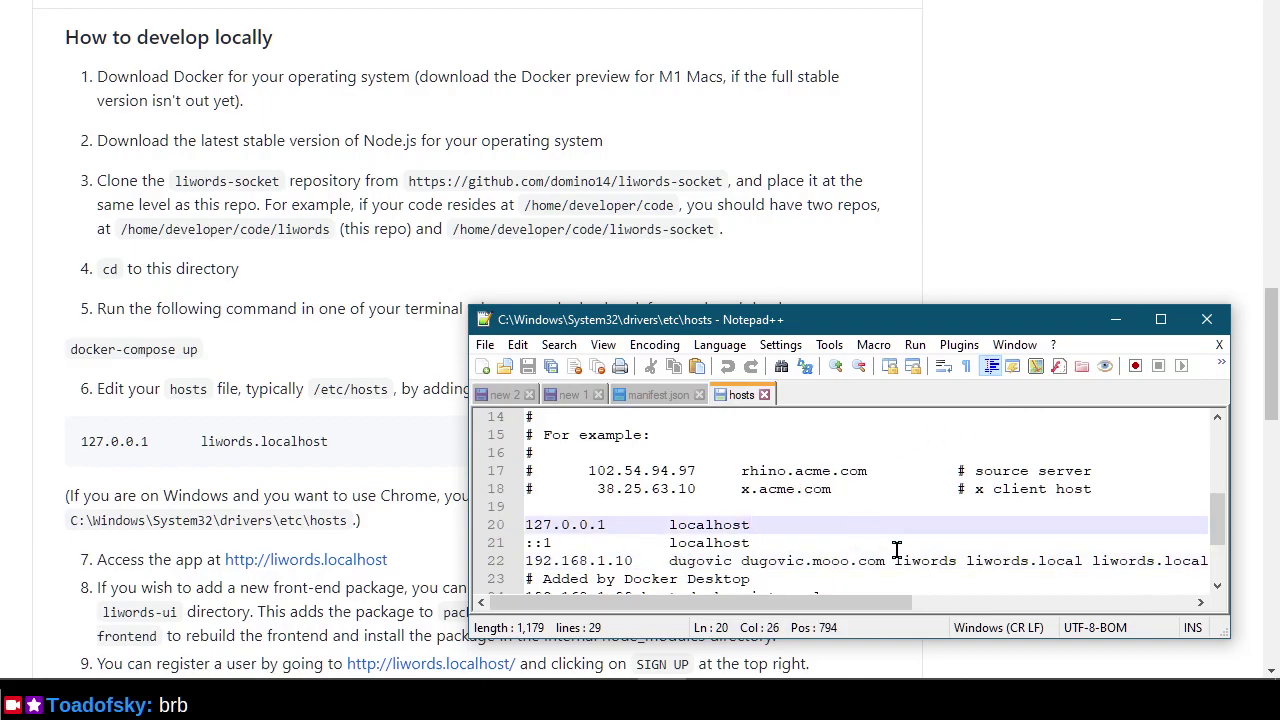
pyautogui.click(897, 548)
pyautogui.press('Down')
pyautogui.press('End')
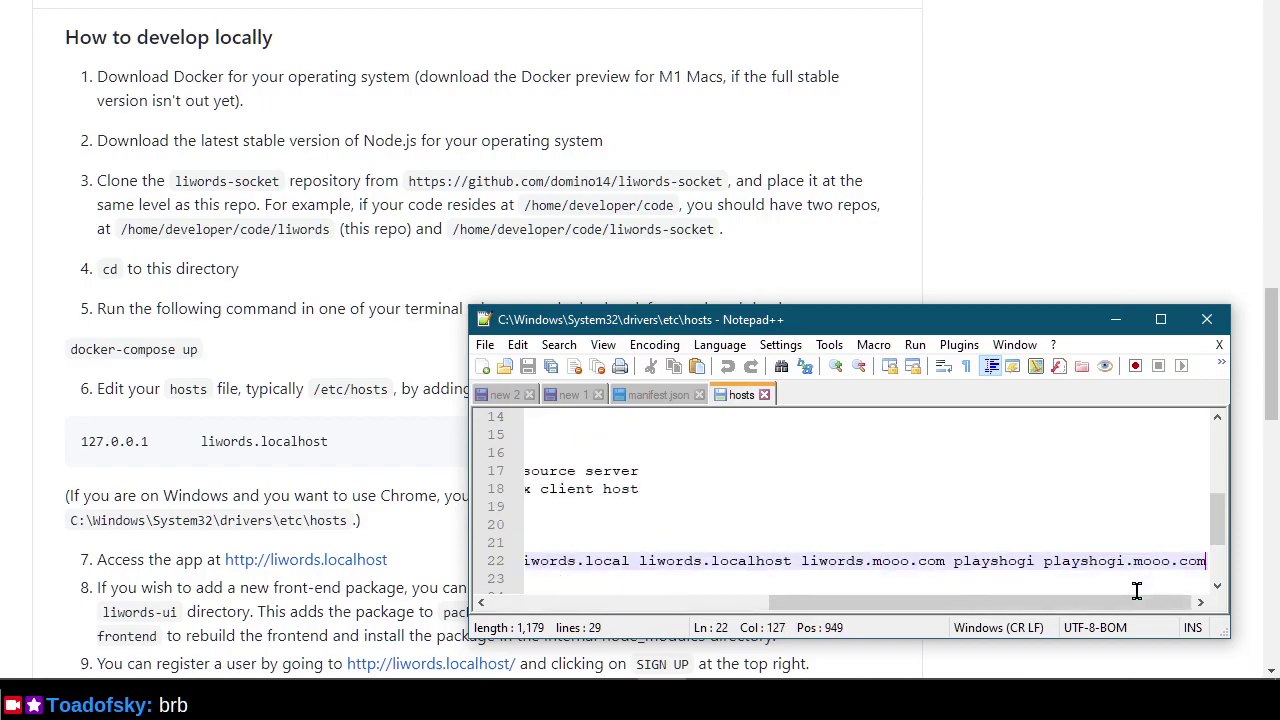
pyautogui.hotkey('ctrl', 'Left')
pyautogui.hotkey('ctrl', 'Left')
pyautogui.hotkey('ctrl', 'Left')
pyautogui.hotkey('ctrl', 'Left')
pyautogui.hotkey('ctrl', 'Left')
pyautogui.hotkey('ctrl', 'Left')
pyautogui.hotkey('ctrl', 'Left')
pyautogui.hotkey('ctrl', 'Left')
pyautogui.hotkey('ctrl', 'Left')
pyautogui.hotkey('ctrl', 'Left')
pyautogui.hotkey('ctrl', 'Left')
pyautogui.hotkey('ctrl', 'Left')
pyautogui.hotkey('ctrl', 'Left')
pyautogui.hotkey('ctrl', 'Left')
pyautogui.hotkey('ctrl', 'Left')
pyautogui.hotkey('ctrl', 'Left')
pyautogui.hotkey('ctrl', 'Left')
pyautogui.hotkey('ctrl', 'Left')
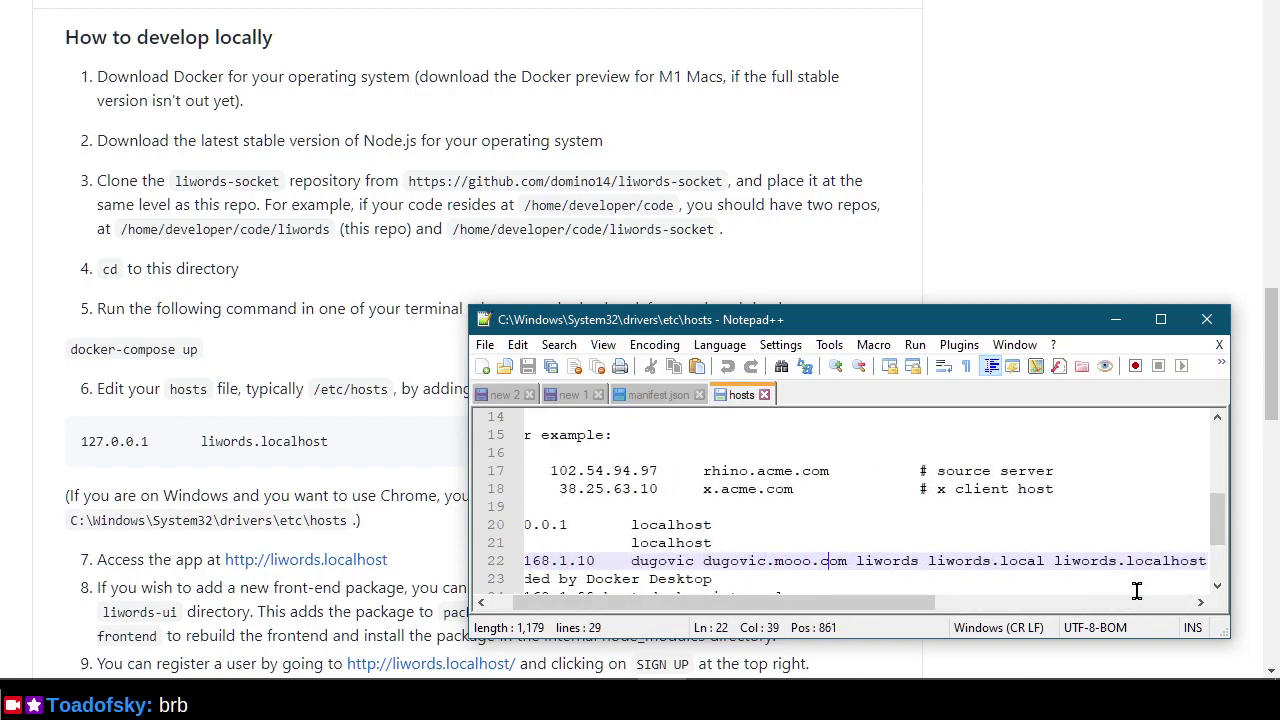
pyautogui.hotkey('ctrl', 'shift', 'Right')
pyautogui.hotkey('ctrl', 'shift', 'Right')
pyautogui.hotkey('ctrl', 'shift', 'Right')
pyautogui.hotkey('ctrl', 'shift', 'Right')
pyautogui.hotkey('ctrl', 'shift', 'Right')
pyautogui.hotkey('ctrl', 'shift', 'Right')
pyautogui.hotkey('ctrl', 'shift', 'Right')
pyautogui.hotkey('ctrl', 'shift', 'Right')
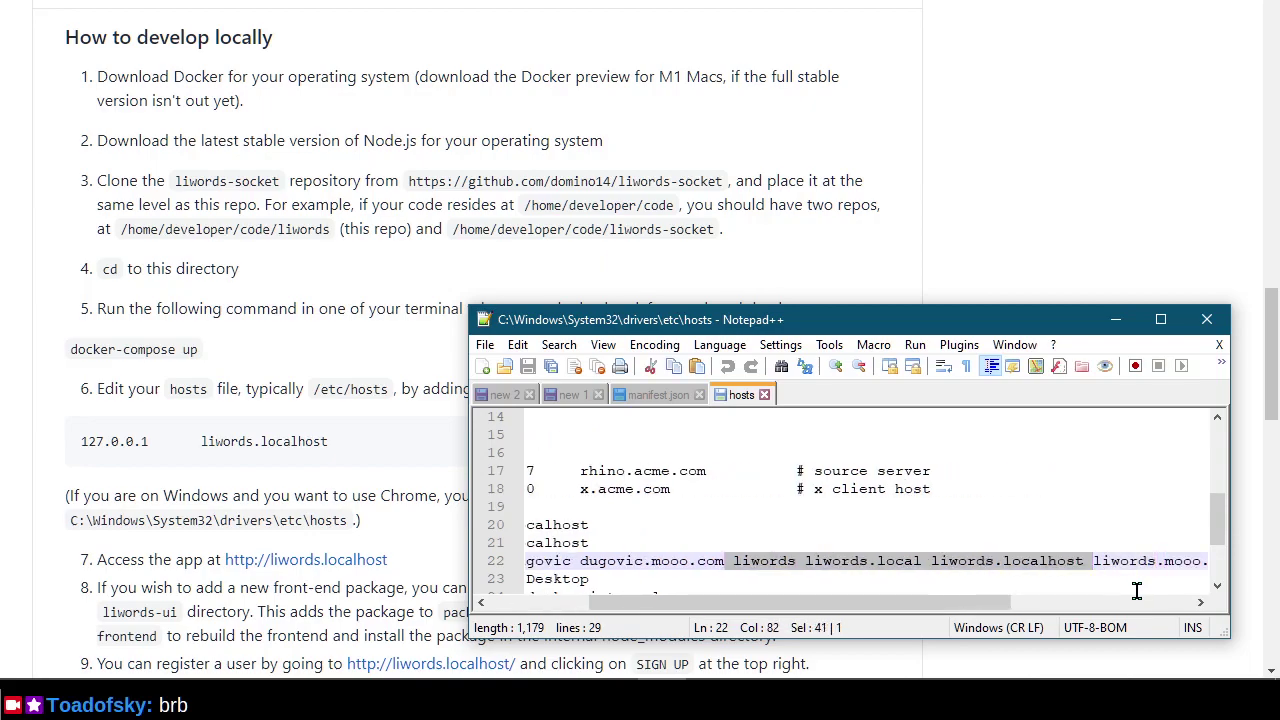
pyautogui.hotkey('ctrl', 'shift', 'Right')
pyautogui.hotkey('ctrl', 'shift', 'Right')
pyautogui.hotkey('ctrl', 'shift', 'Right')
pyautogui.hotkey('ctrl', 'shift', 'Right')
pyautogui.hotkey('ctrl', 'shift', 'Right')
pyautogui.hotkey('ctrl', 'c')
# Move the liwords names onto the 127.0.0.1 localhost line and try saving the hosts file.
pyautogui.press('Up')
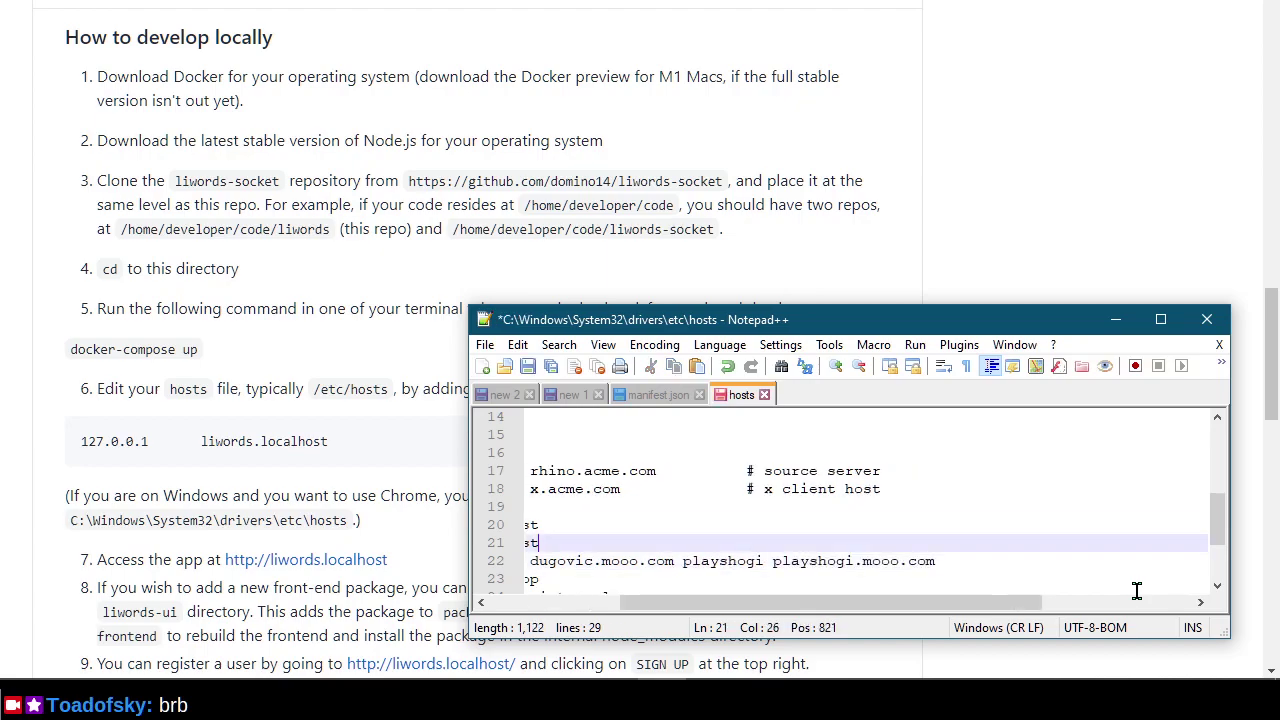
pyautogui.press('Up')
pyautogui.hotkey('ctrl', 'v')
pyautogui.press('Down')
pyautogui.press('Down')
pyautogui.press('Home')
pyautogui.press('Up')
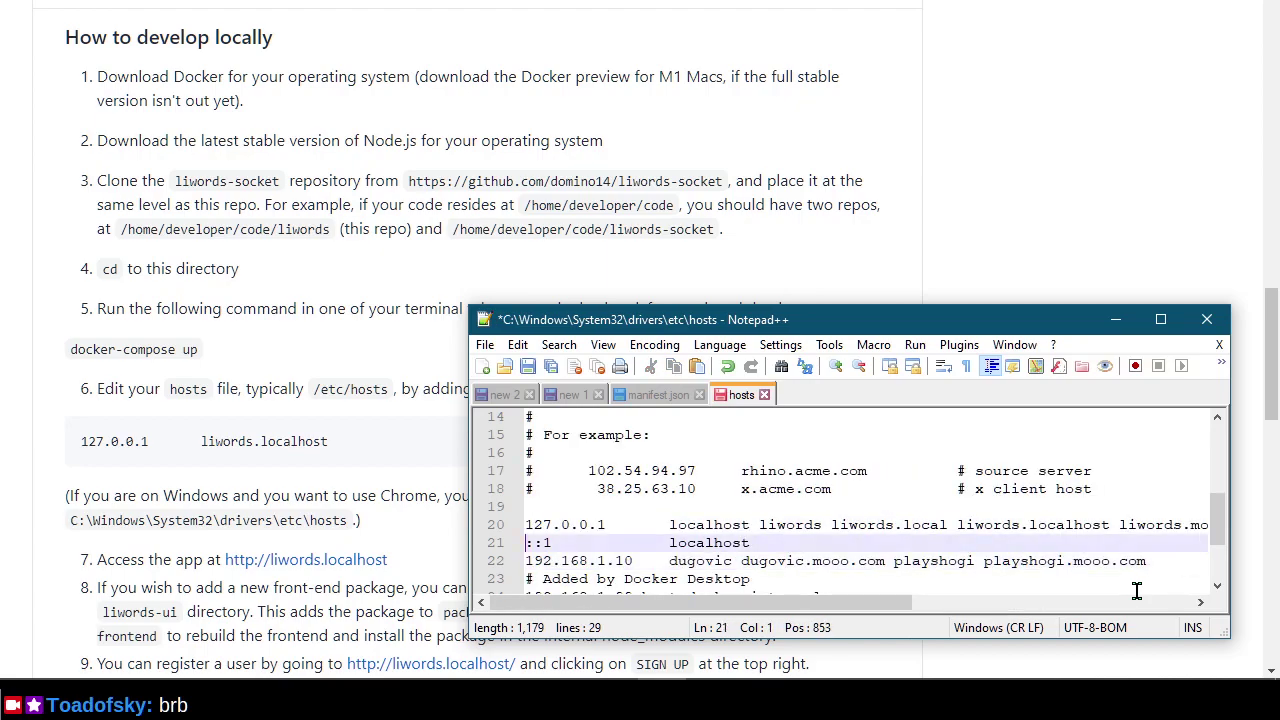
pyautogui.hotkey('ctrl', 's')
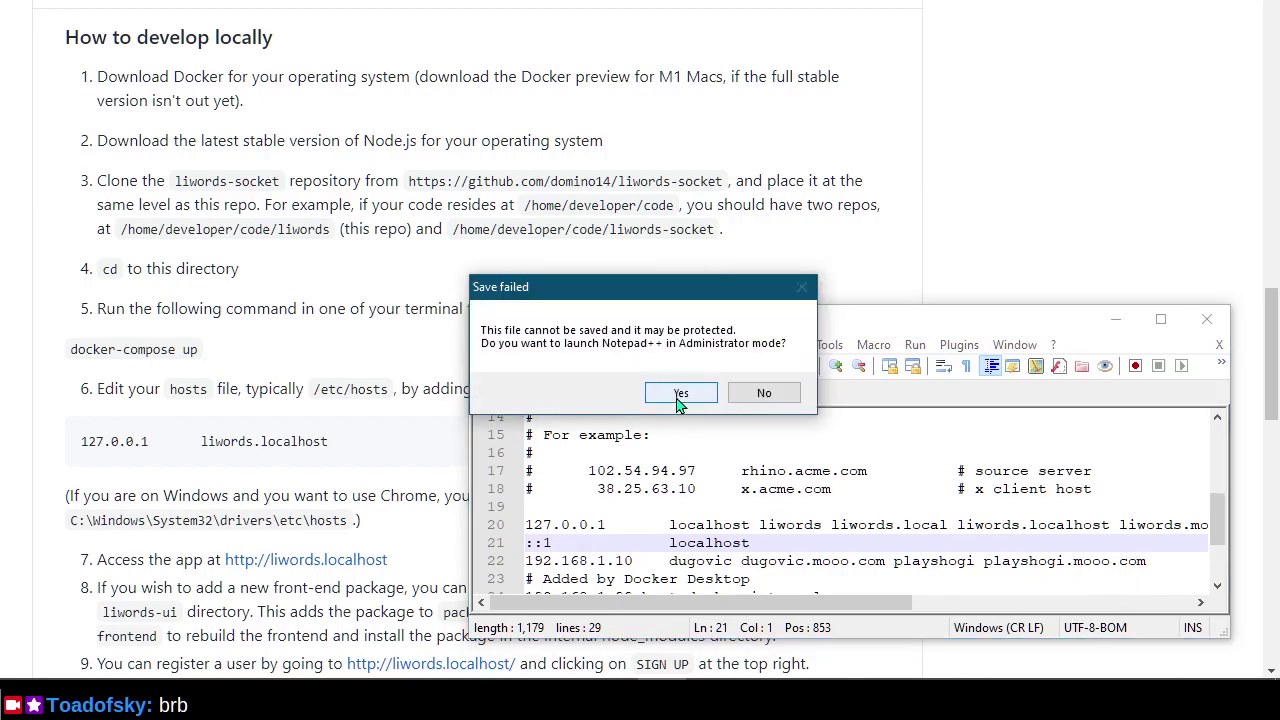
# Relaunch Notepad++ as Administrator, verify the liwords names on the 127.0.0.1 hosts line, then close it.
pyautogui.click(679, 393)
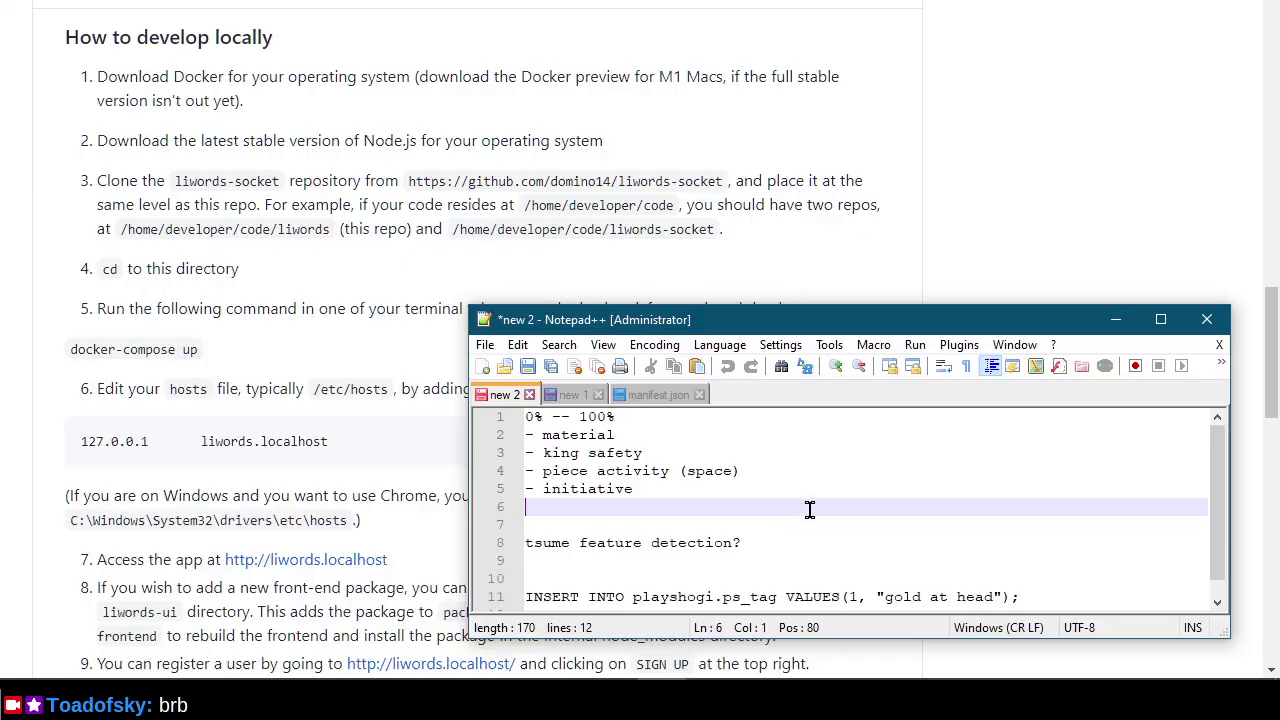
pyautogui.click(484, 344)
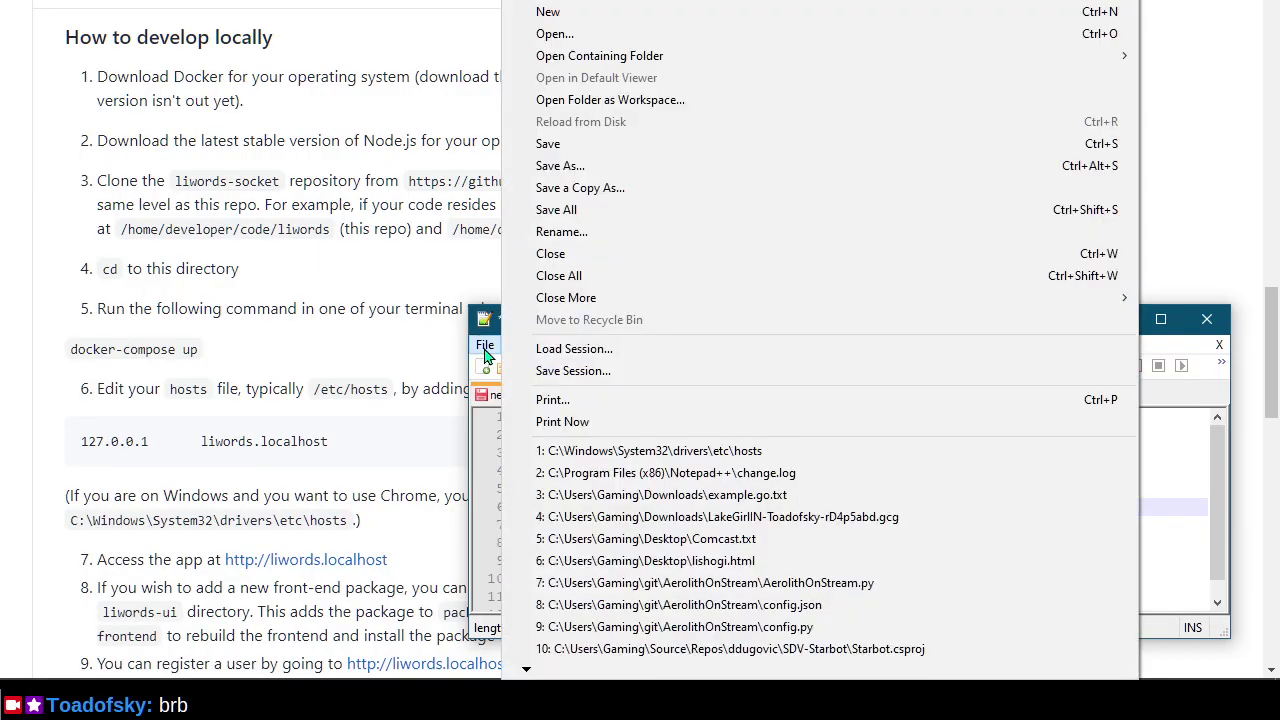
pyautogui.click(811, 448)
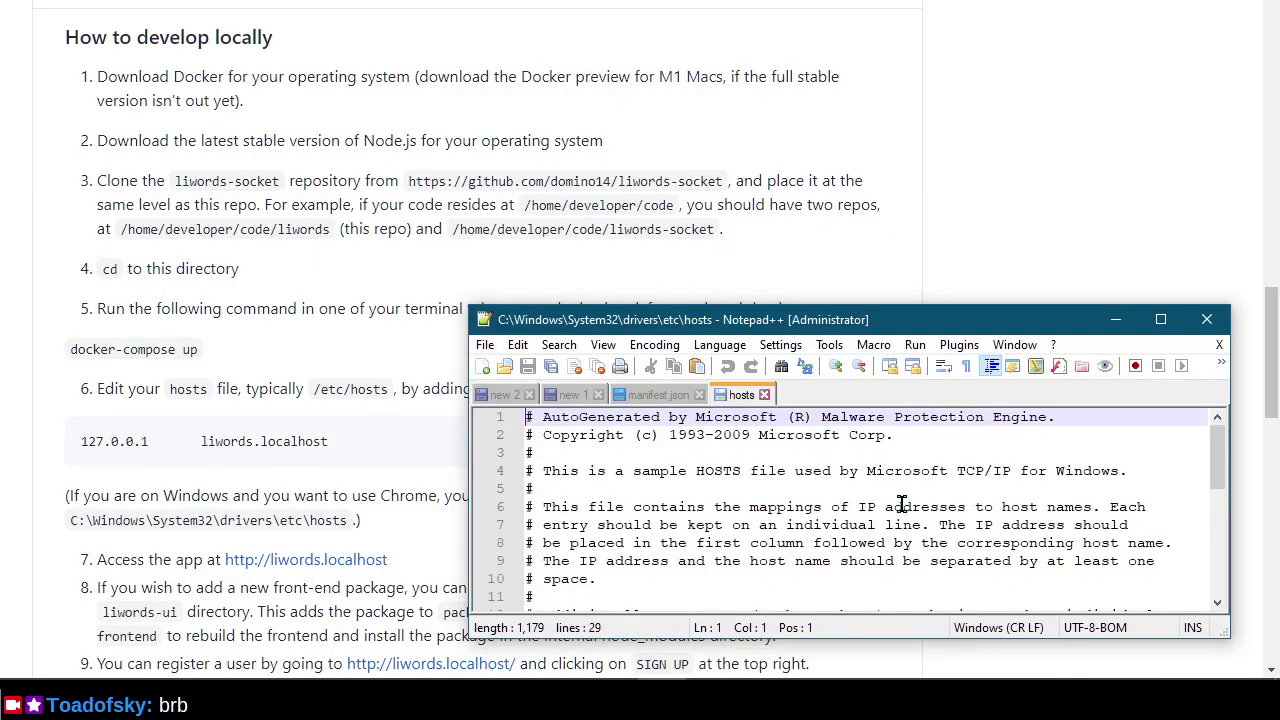
pyautogui.scroll(-4, 901, 511)
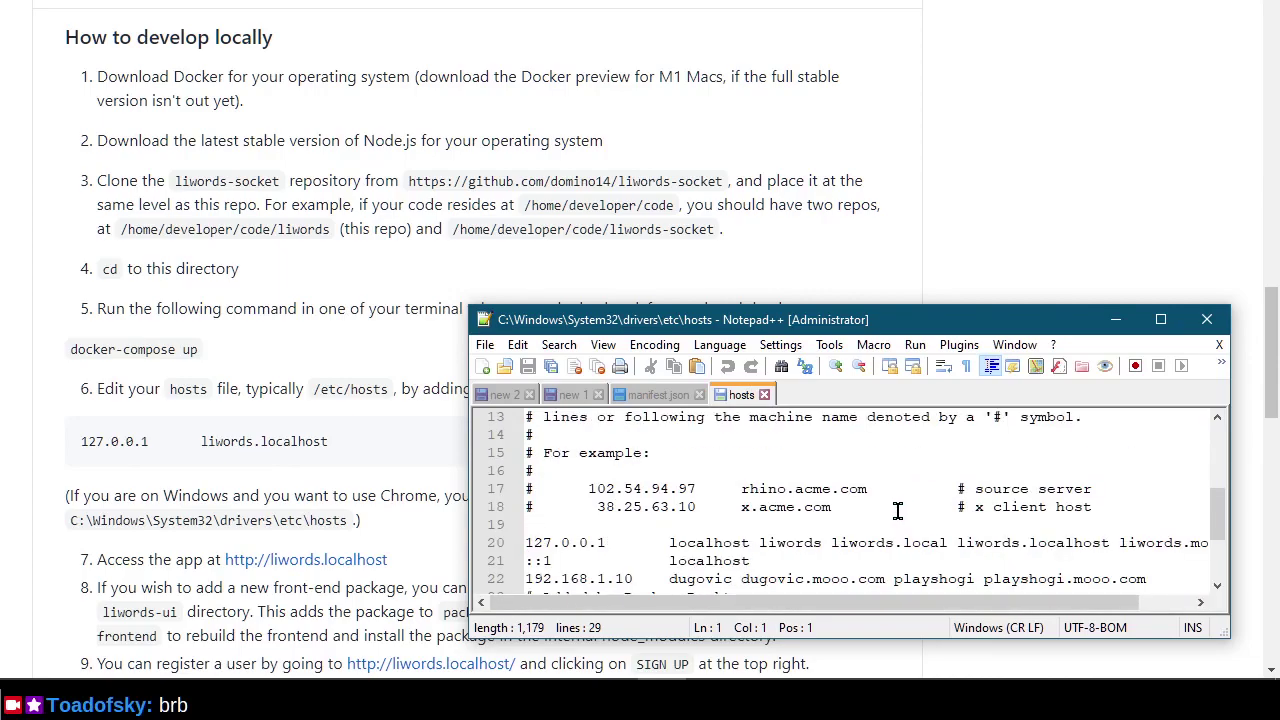
pyautogui.click(1208, 321)
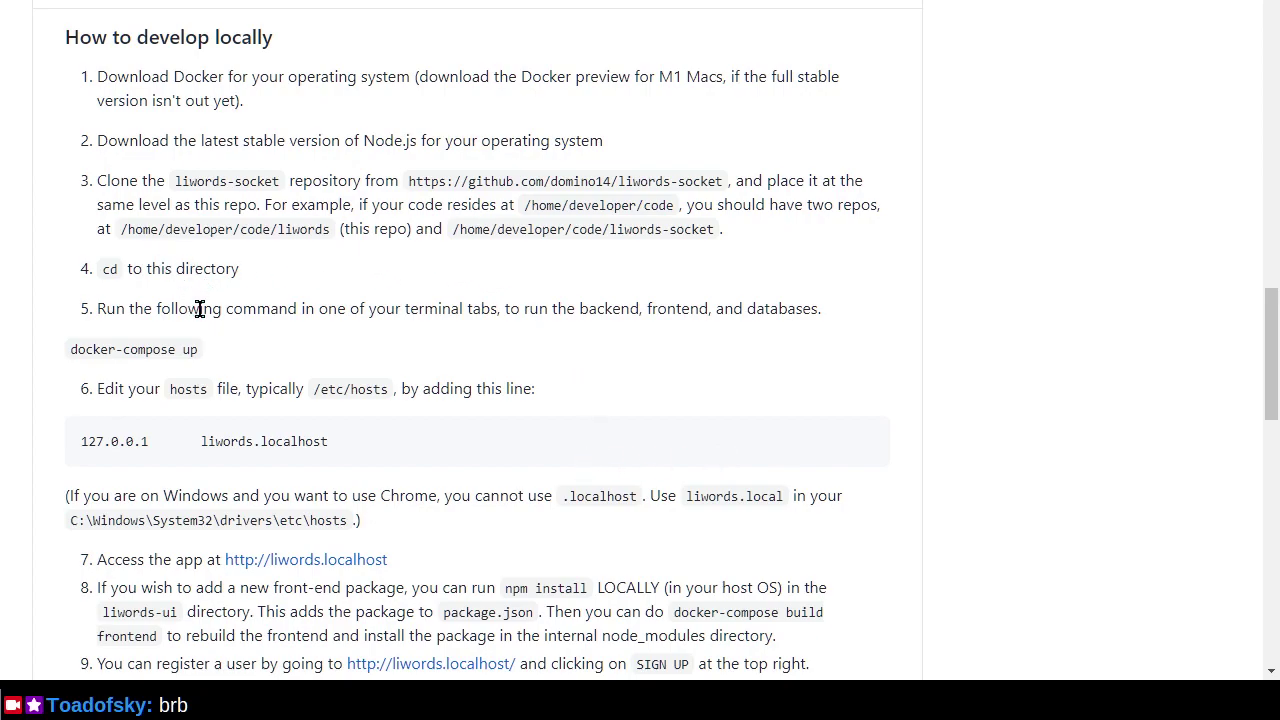
# Run docker-compose up in liwords, which fails on a missing macondo build path.
pyautogui.hotkey('alt', 'Tab')
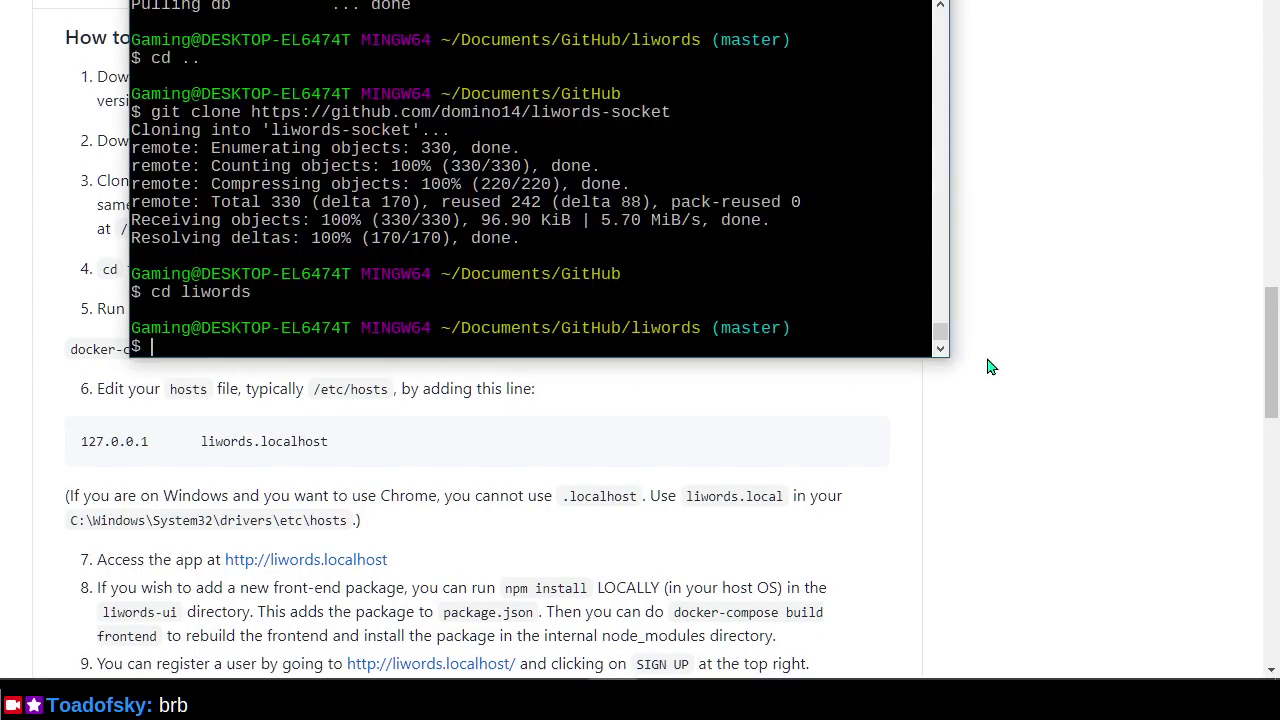
pyautogui.moveTo(632, 0); pyautogui.dragTo(987, 27)
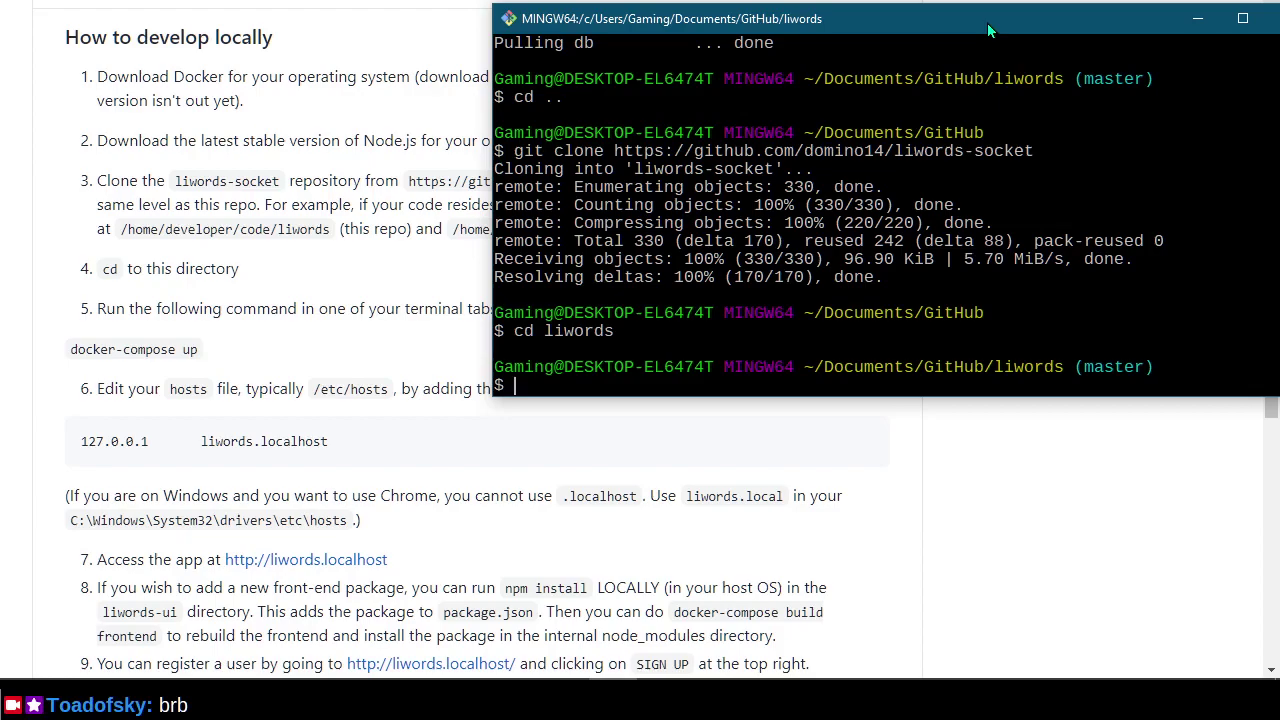
pyautogui.write('docker-compose up')
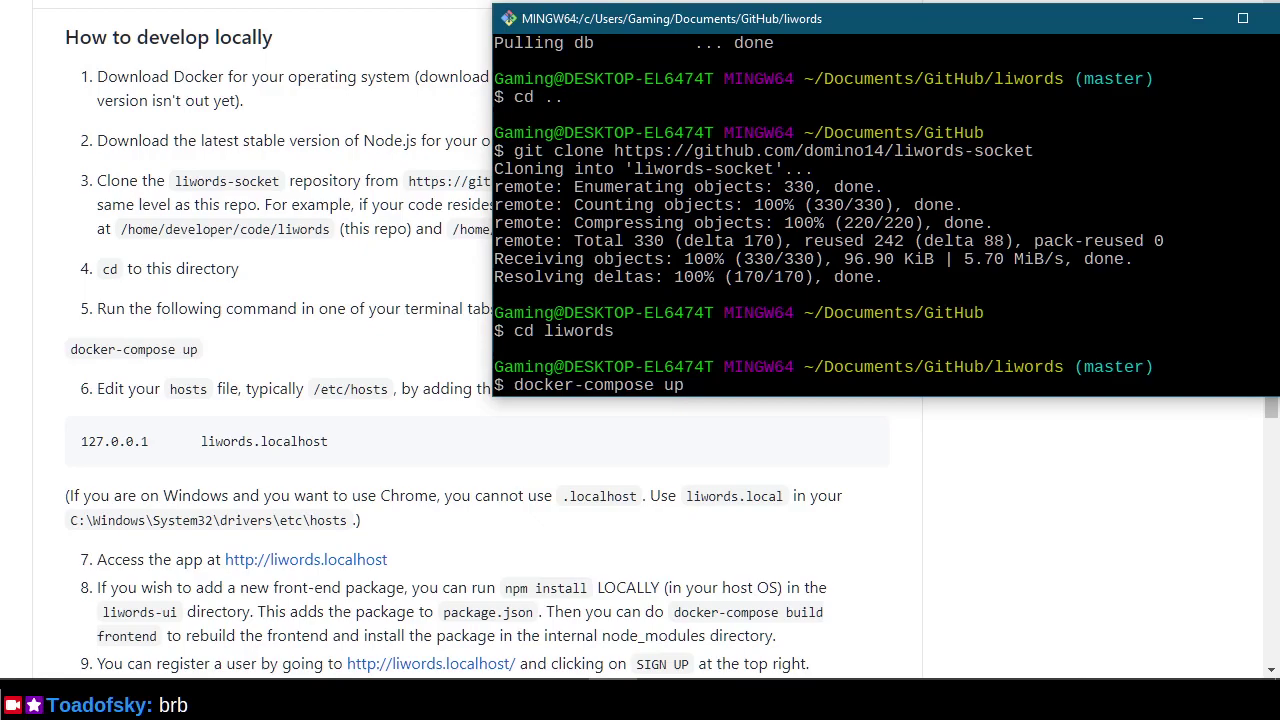
pyautogui.press('Return')
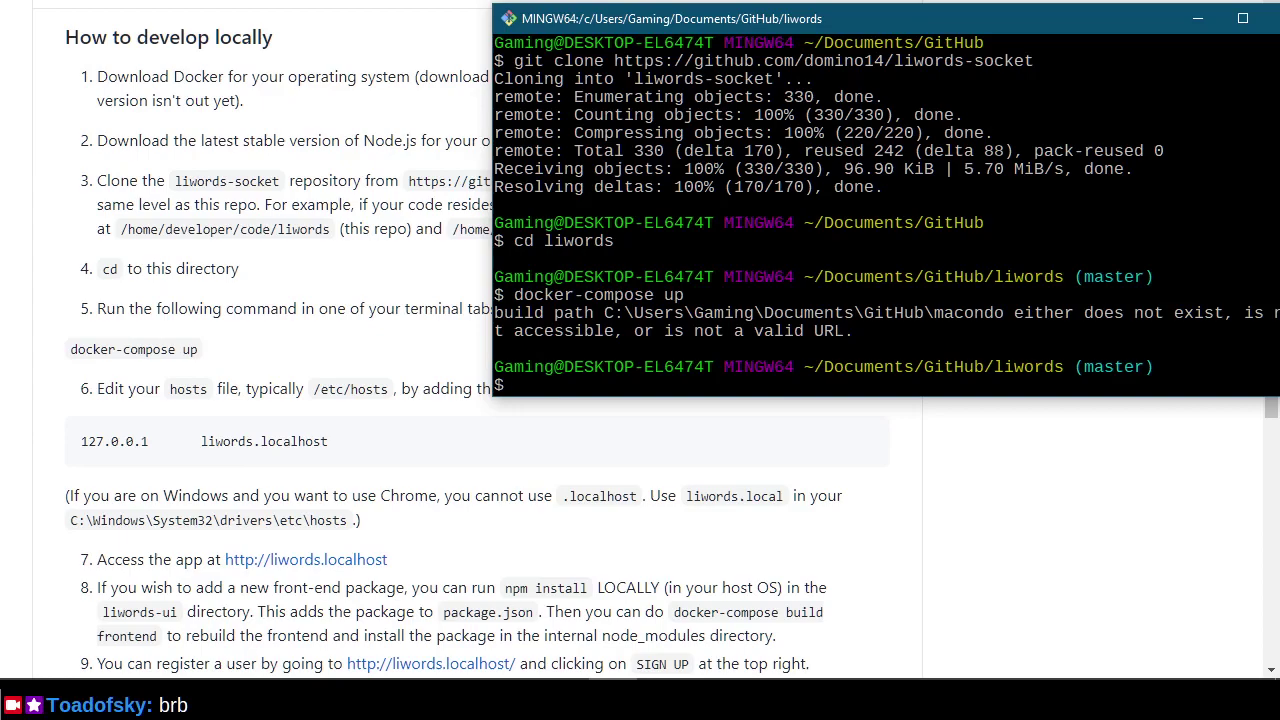
# Go up to the GitHub folder and edit the recalled git clone command to drop liwords-socket.
pyautogui.write('cd ../')
pyautogui.press('Return')
pyautogui.press('Up')
pyautogui.press('Up')
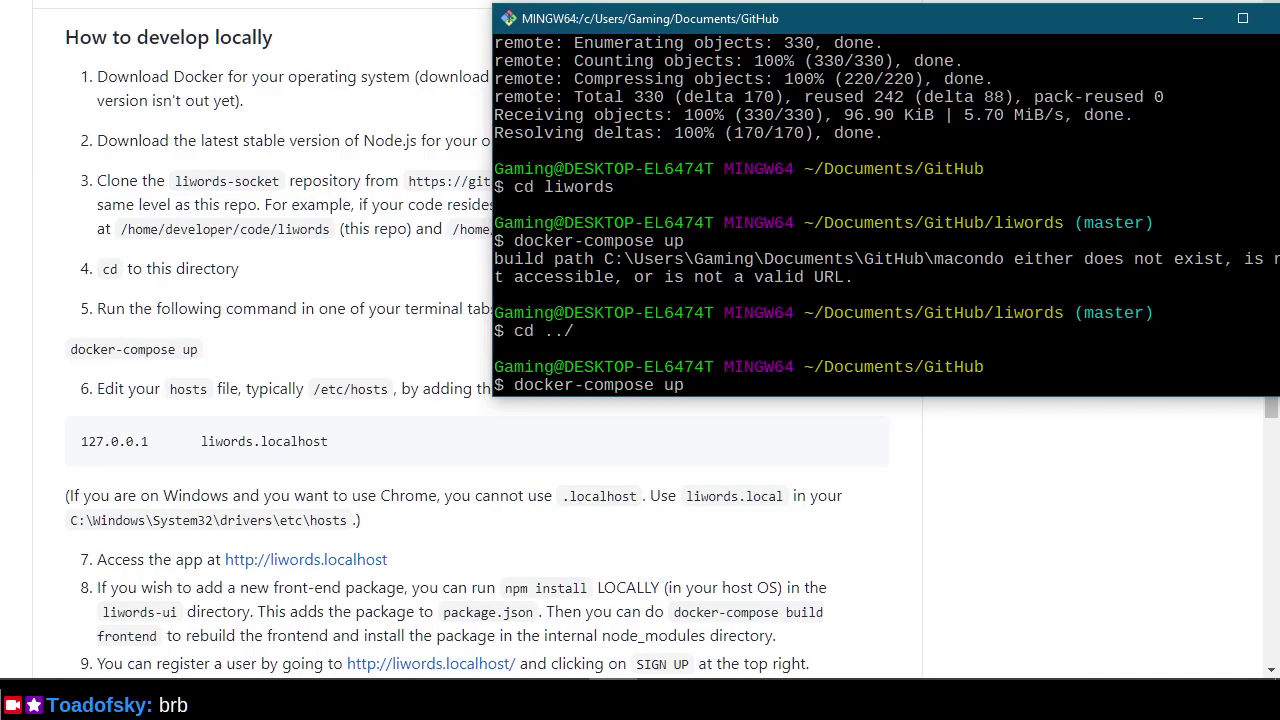
pyautogui.press('Up')
pyautogui.press('Up')
pyautogui.write('-socket')
pyautogui.press('BackSpace')
pyautogui.press('BackSpace')
pyautogui.press('BackSpace')
pyautogui.press('BackSpace')
pyautogui.press('BackSpace')
pyautogui.press('BackSpace')
pyautogui.press('BackSpace')
pyautogui.press('BackSpace')
pyautogui.press('BackSpace')
pyautogui.press('BackSpace')
pyautogui.press('BackSpace')
pyautogui.press('BackSpace')
pyautogui.press('BackSpace')
pyautogui.press('BackSpace')
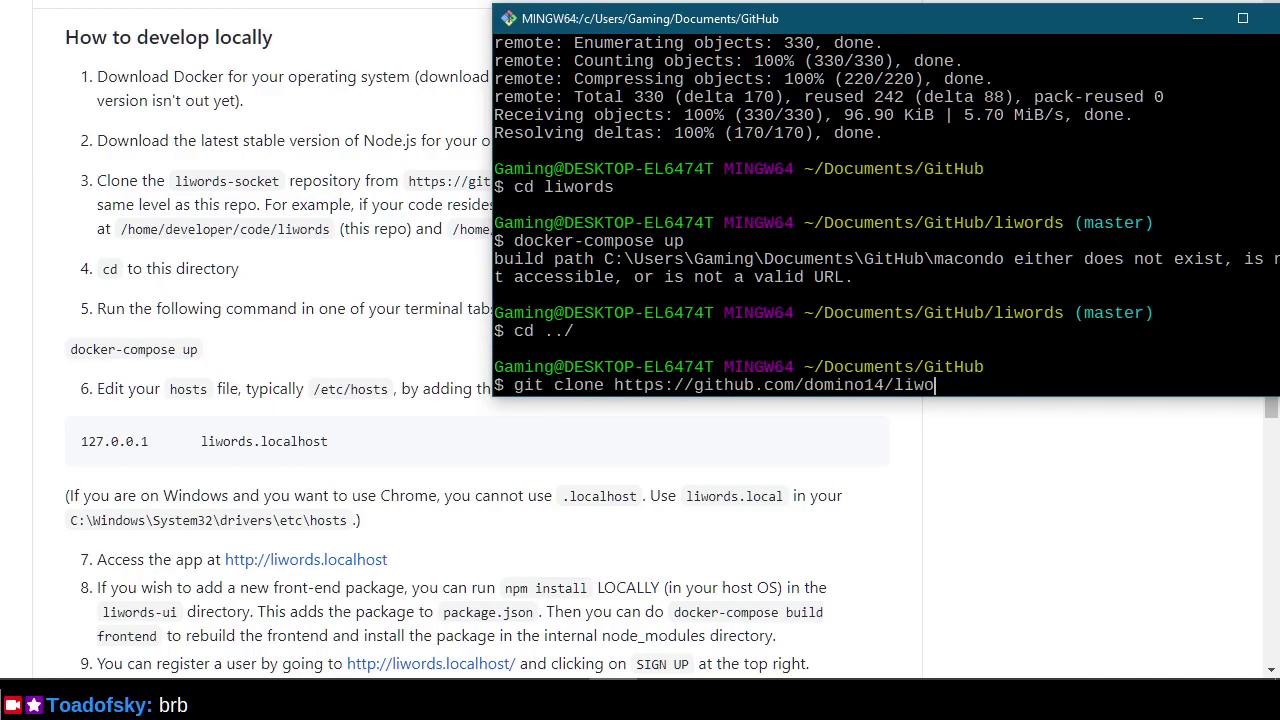
# Clone the macondo repository and return to the liwords folder with cd -.
pyautogui.write('macondo')
pyautogui.press('Return')
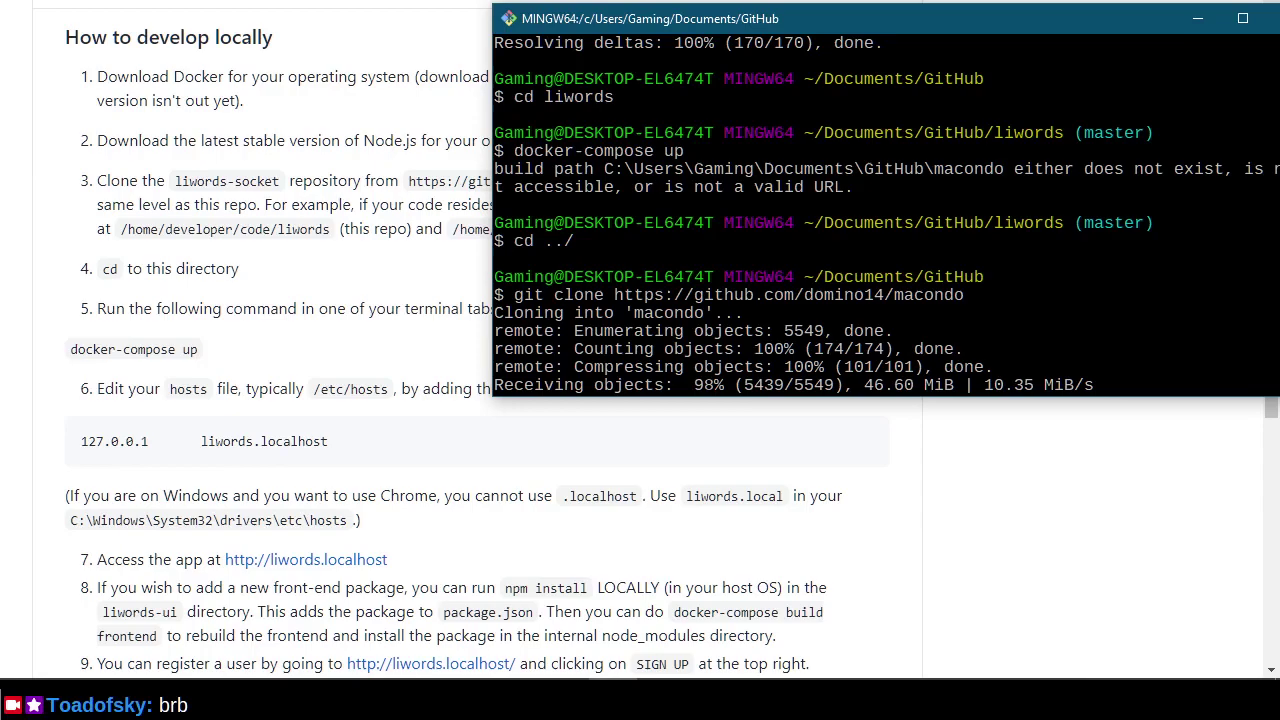
pyautogui.write('cd -')
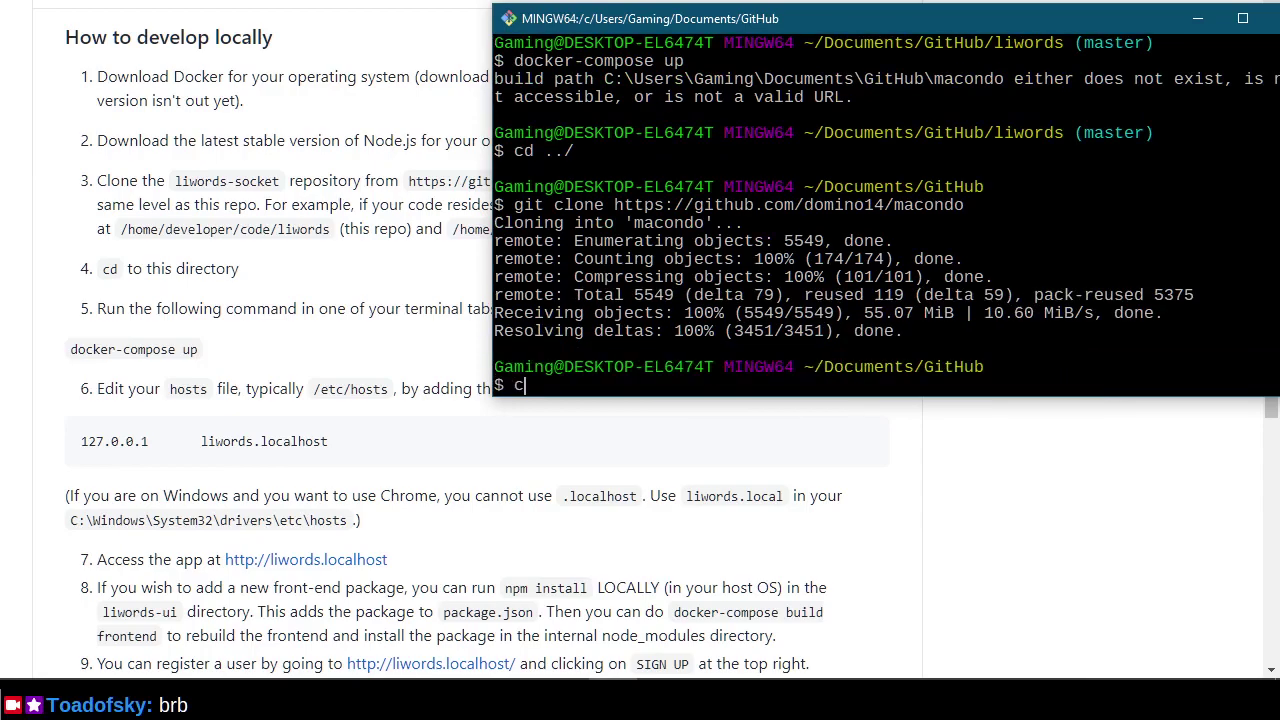
pyautogui.press('Return')
# Rerun docker-compose up to create networks and volumes and build the socket image.
pyautogui.press('Up')
pyautogui.press('Up')
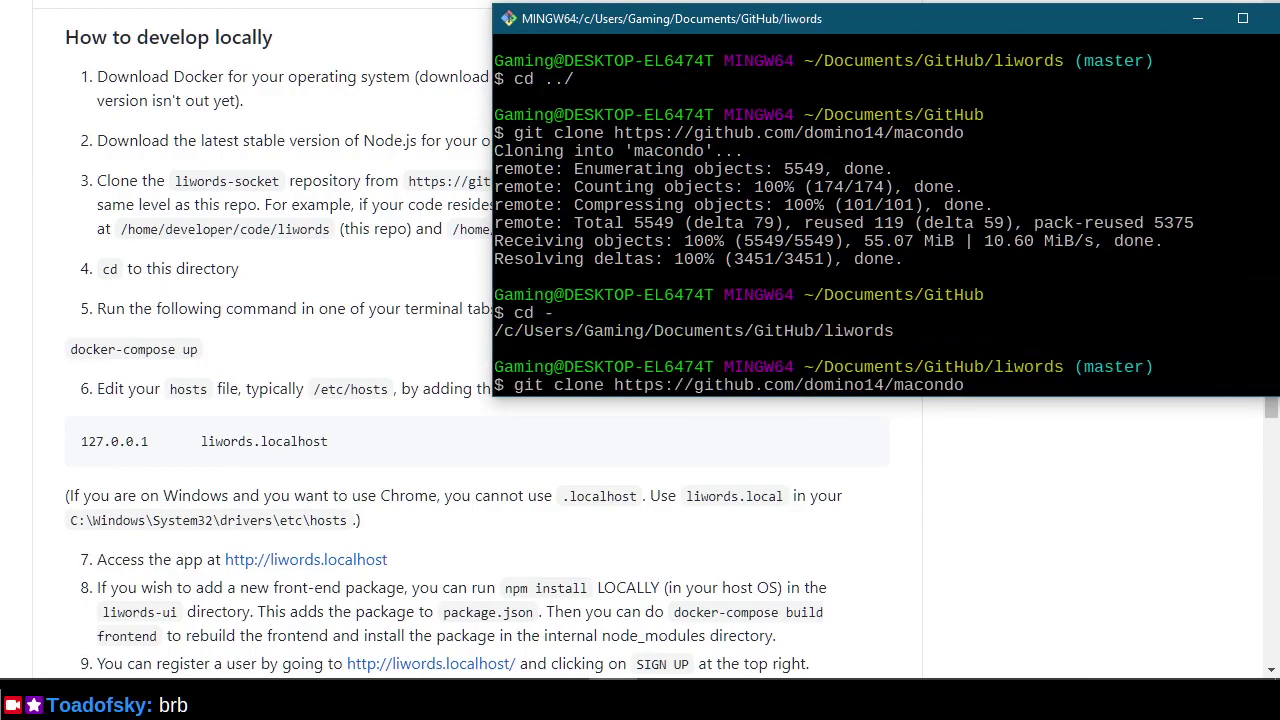
pyautogui.press('Up')
pyautogui.press('Up')
pyautogui.press('Return')
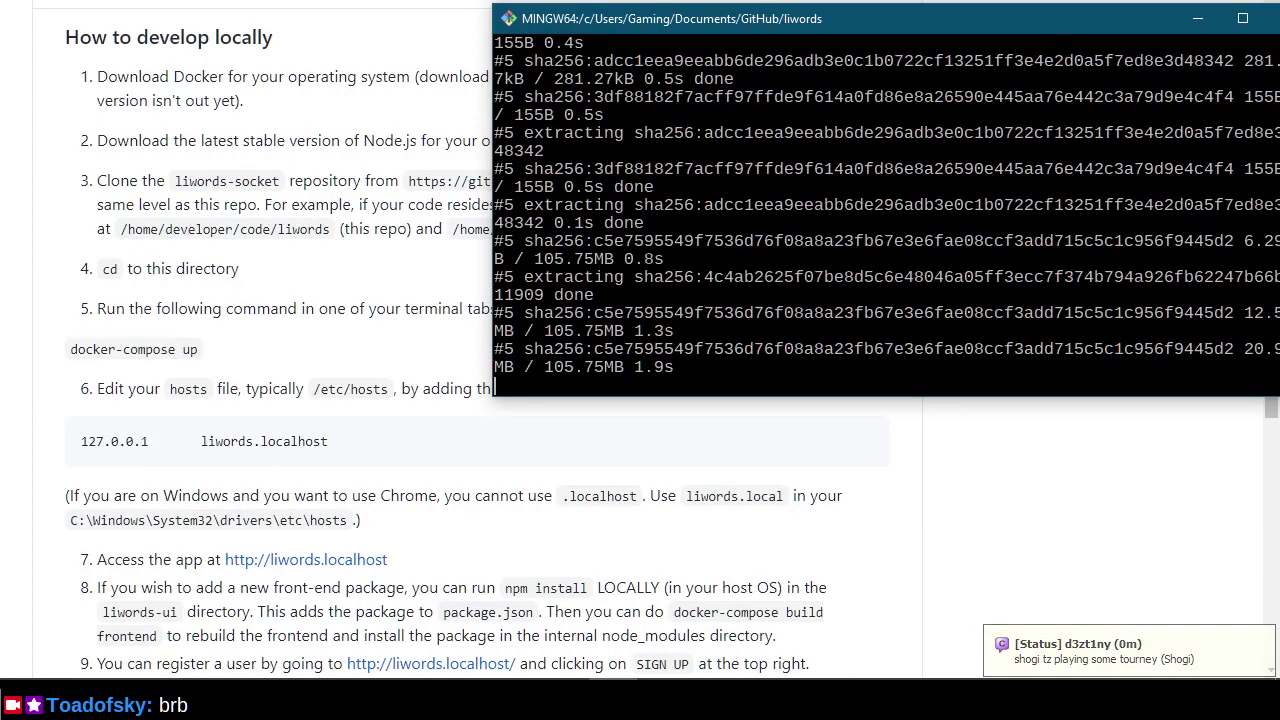
# Reposition and enlarge the Git Bash window while docker-compose finishes liwords_socket and starts socket2.
pyautogui.moveTo(876, 5); pyautogui.dragTo(878, 5)
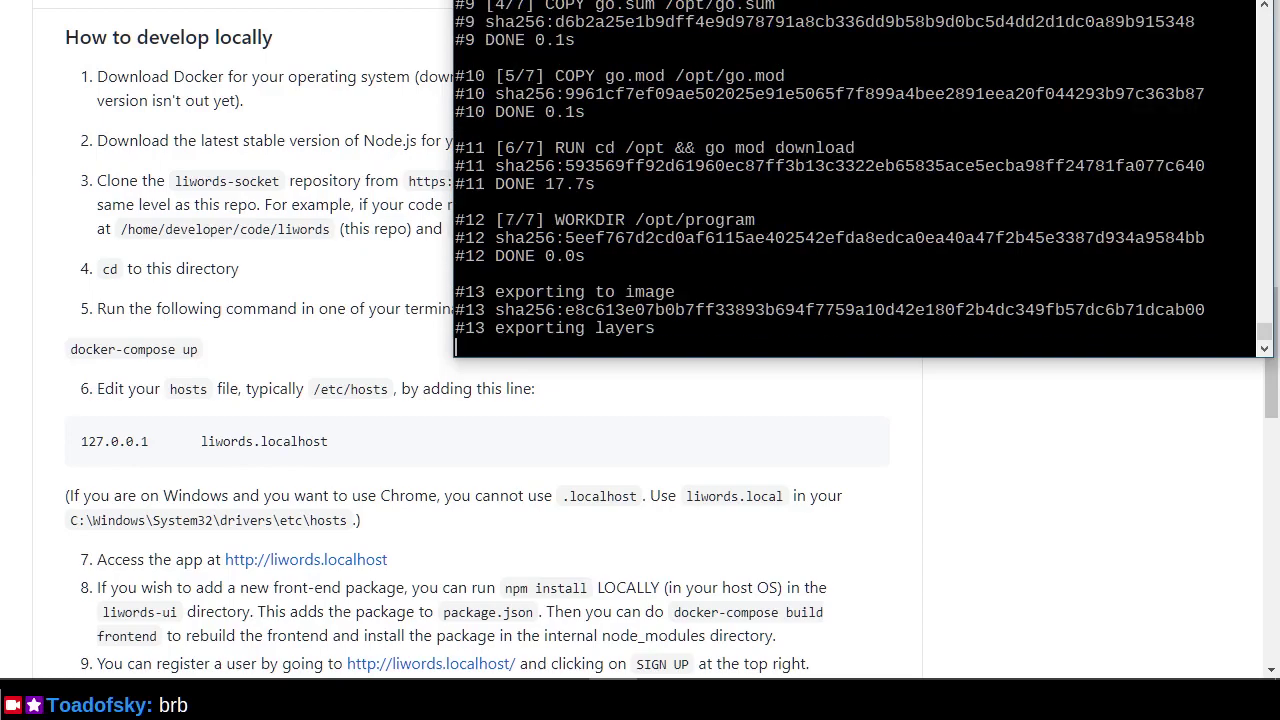
pyautogui.moveTo(938, 362); pyautogui.dragTo(994, 472)
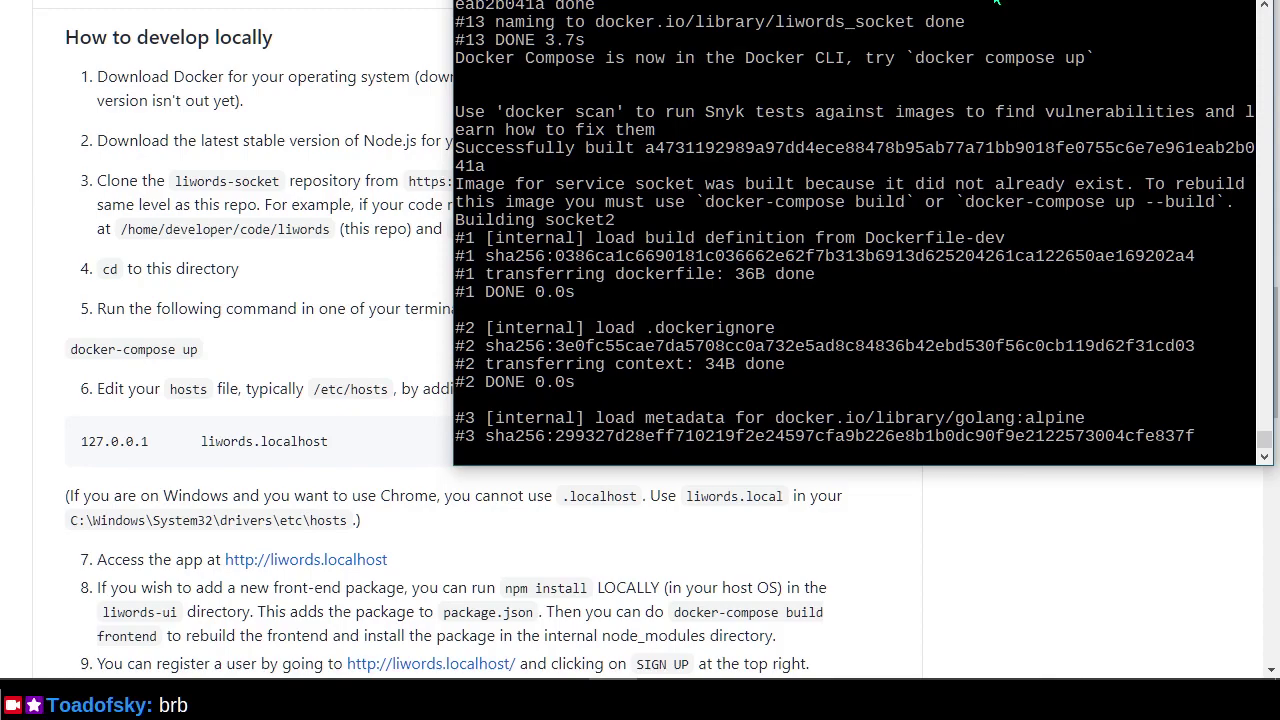
pyautogui.moveTo(994, 5); pyautogui.dragTo(1002, 3)
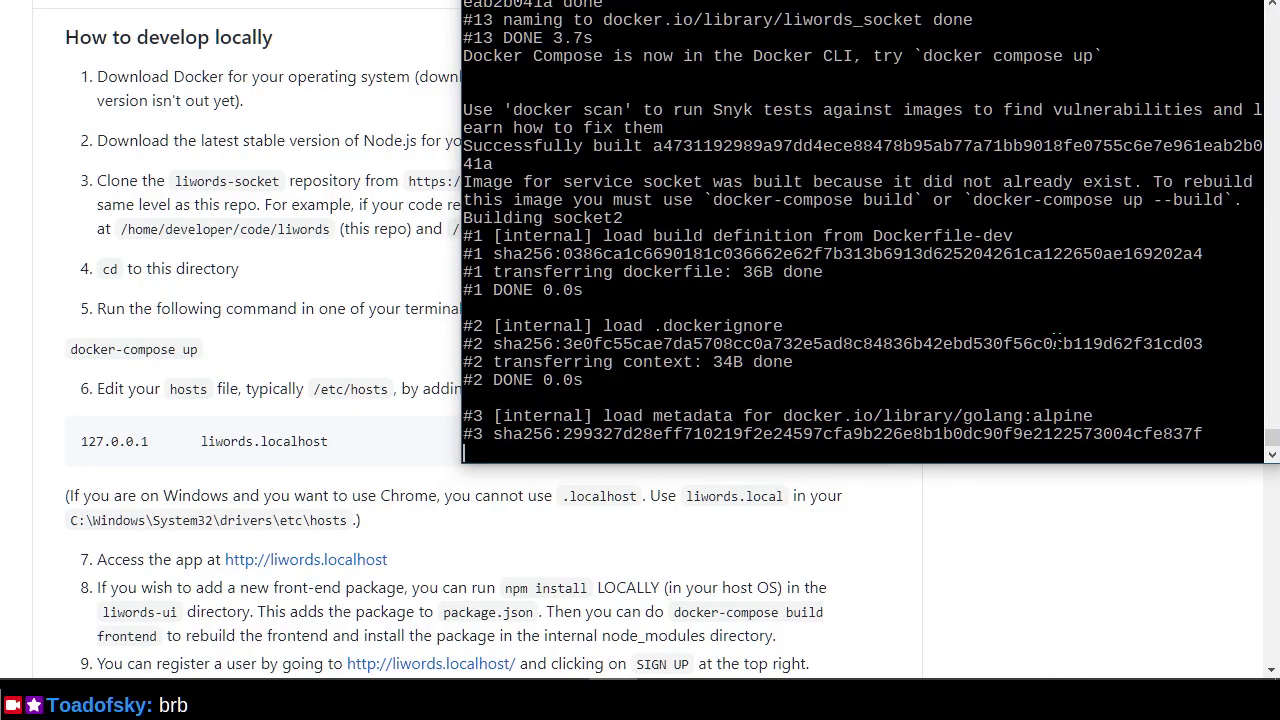
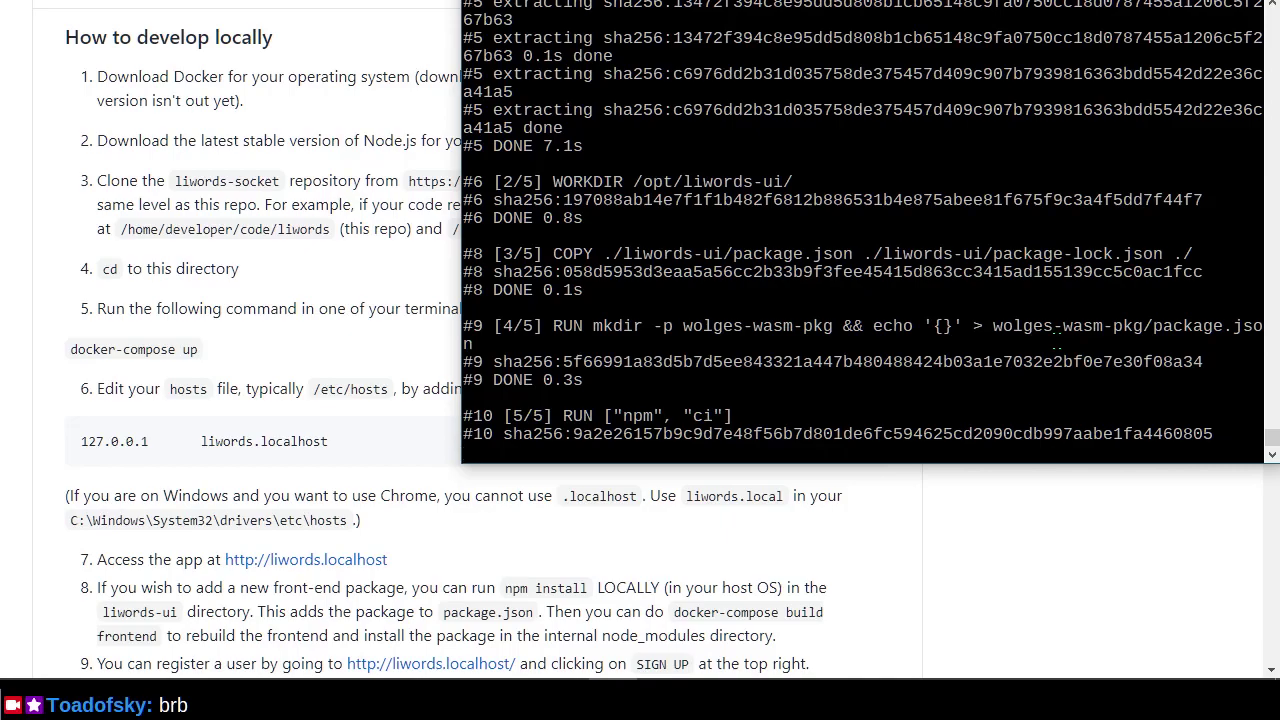
# In Docker Desktop, clear the old container ID filter and list the 9 local images (2.29 GB).
pyautogui.hotkey('alt', 'Tab')
pyautogui.hotkey('alt', 'Tab')
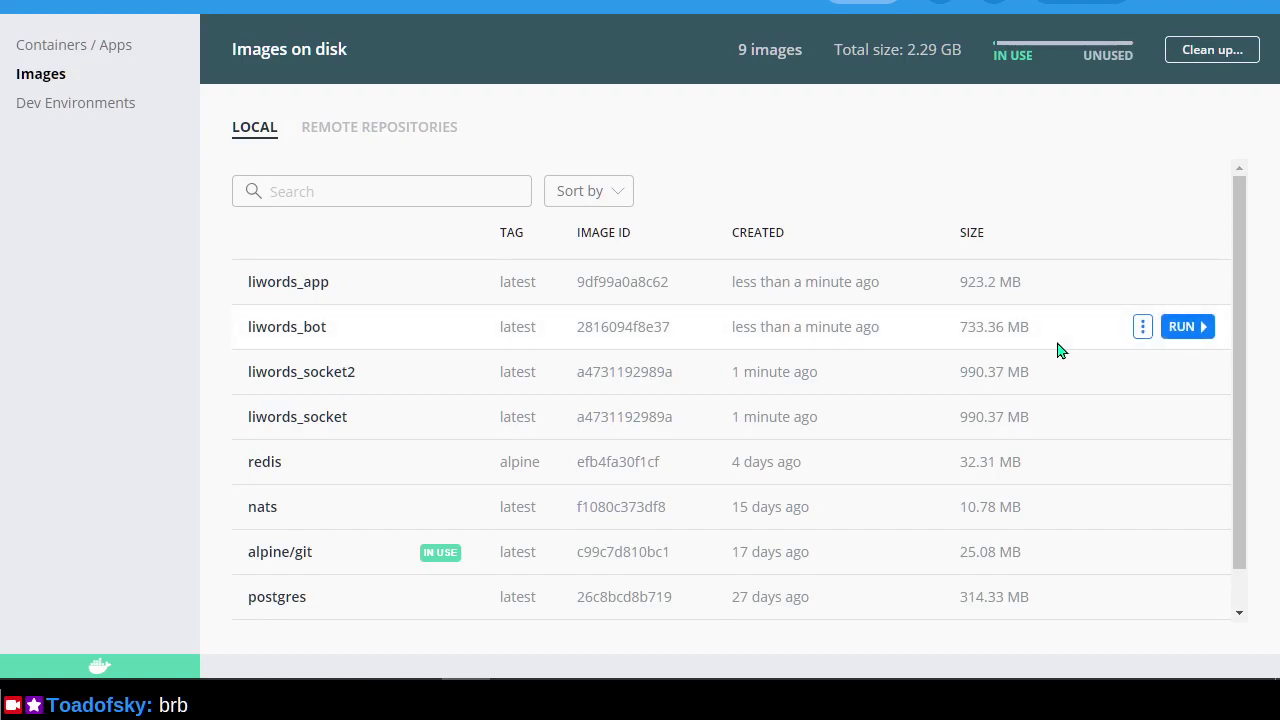
pyautogui.click(115, 108)
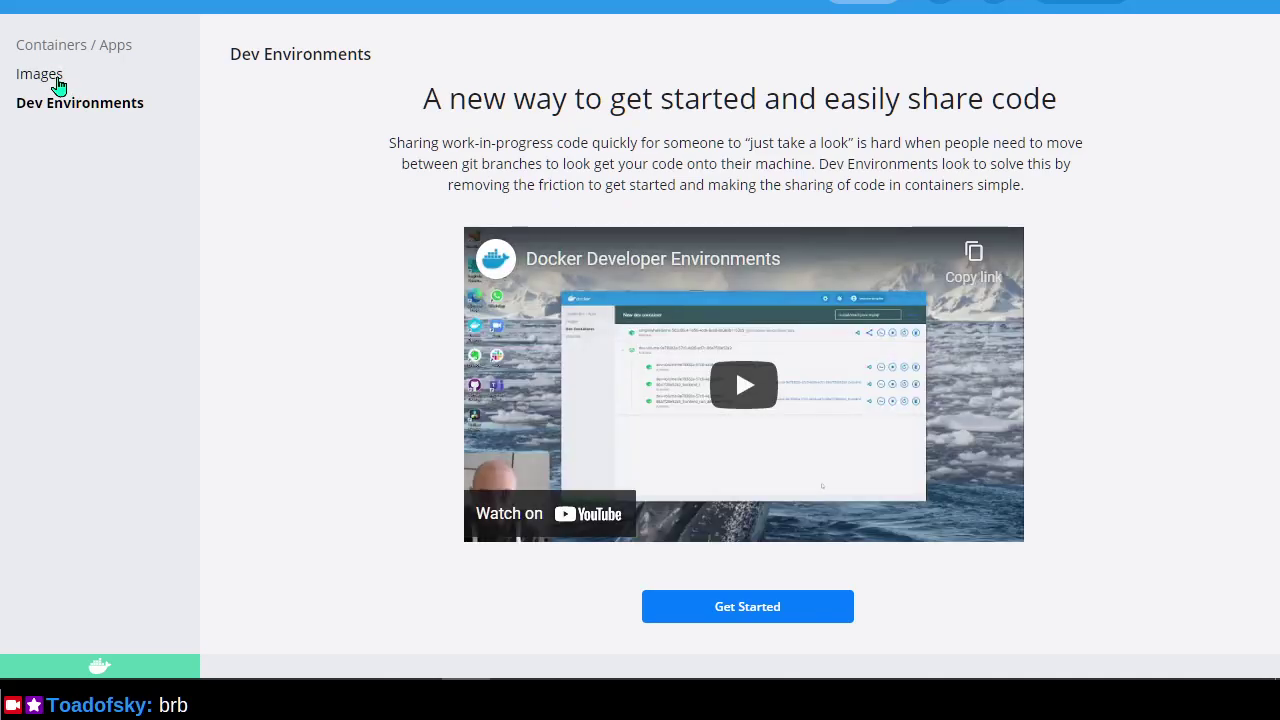
pyautogui.click(58, 84)
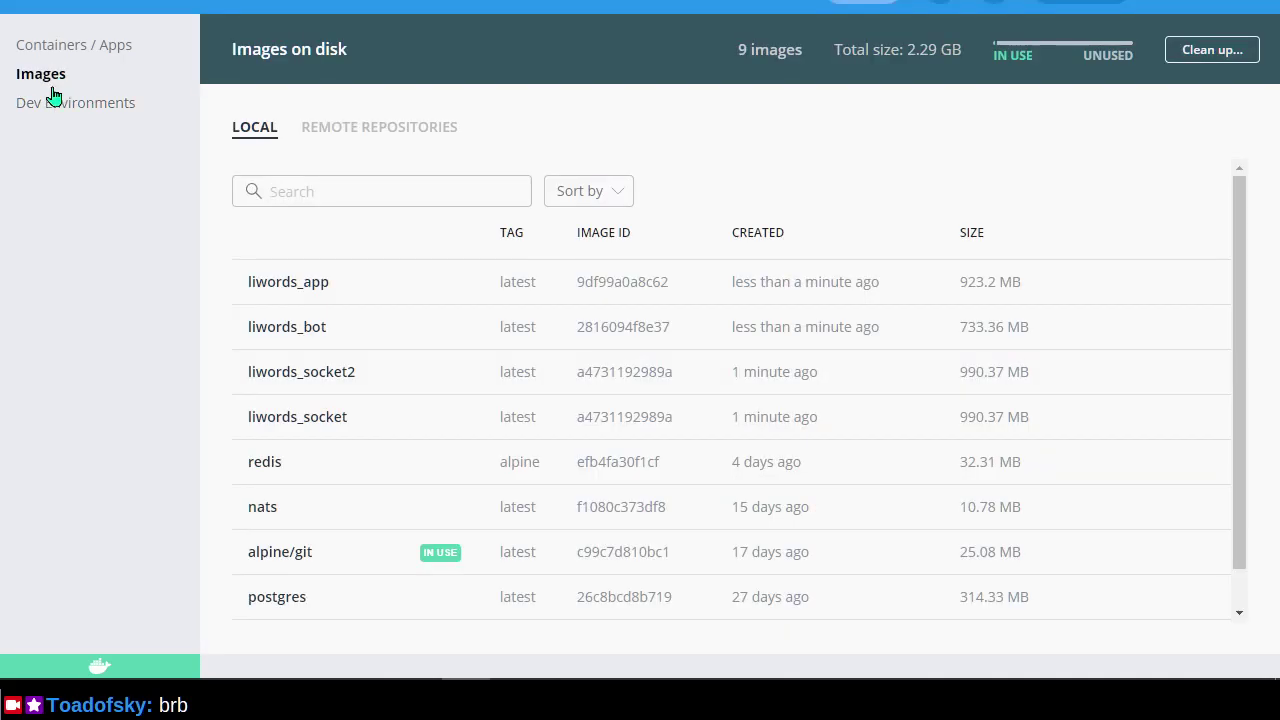
pyautogui.click(76, 56)
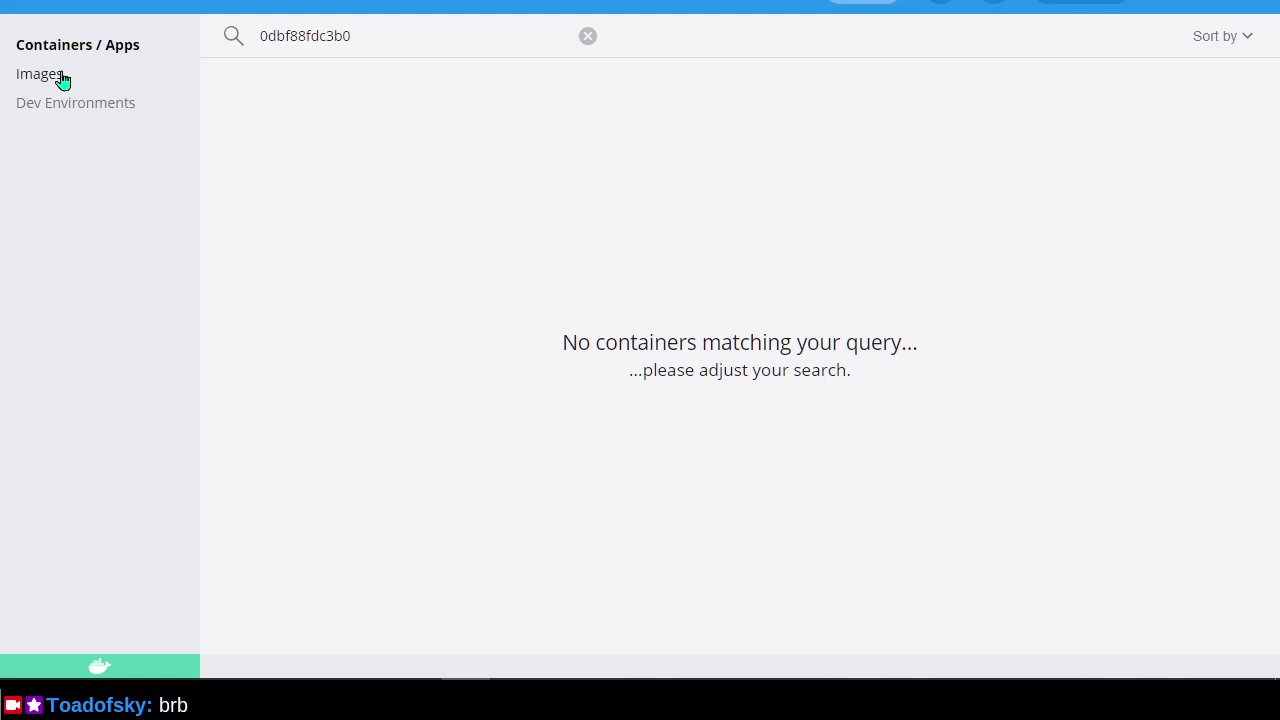
pyautogui.click(588, 36)
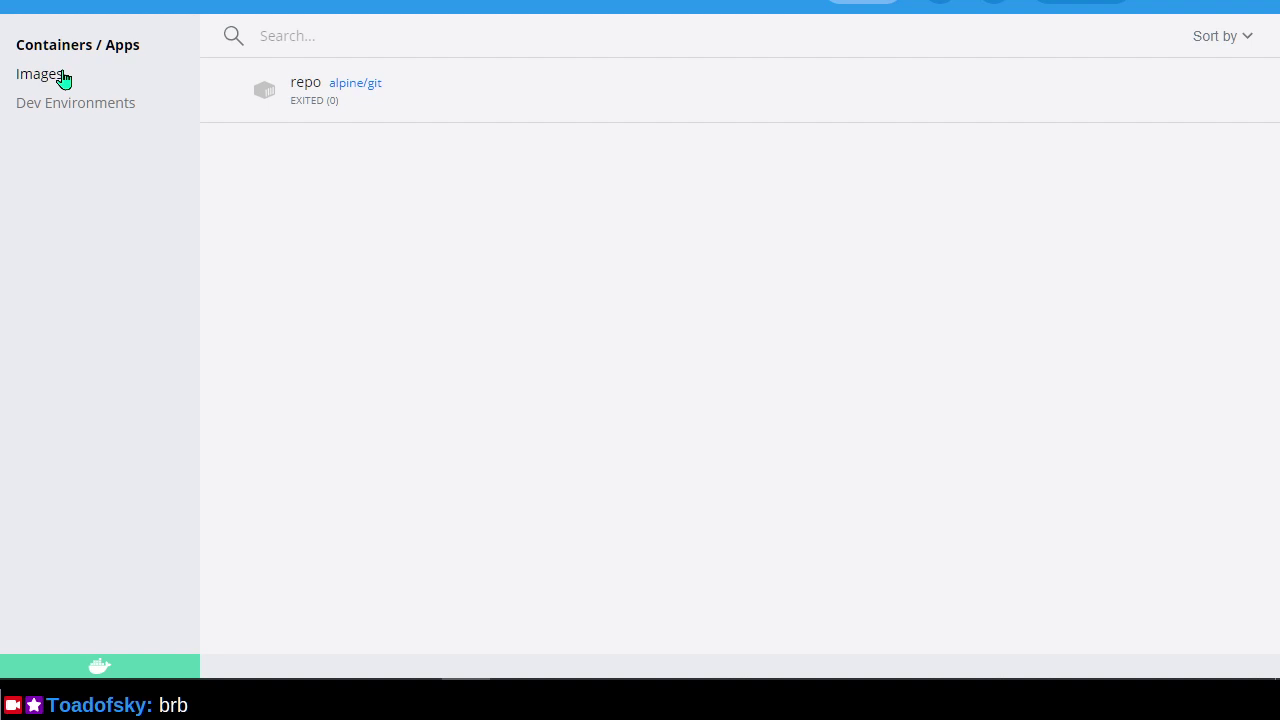
pyautogui.click(62, 78)
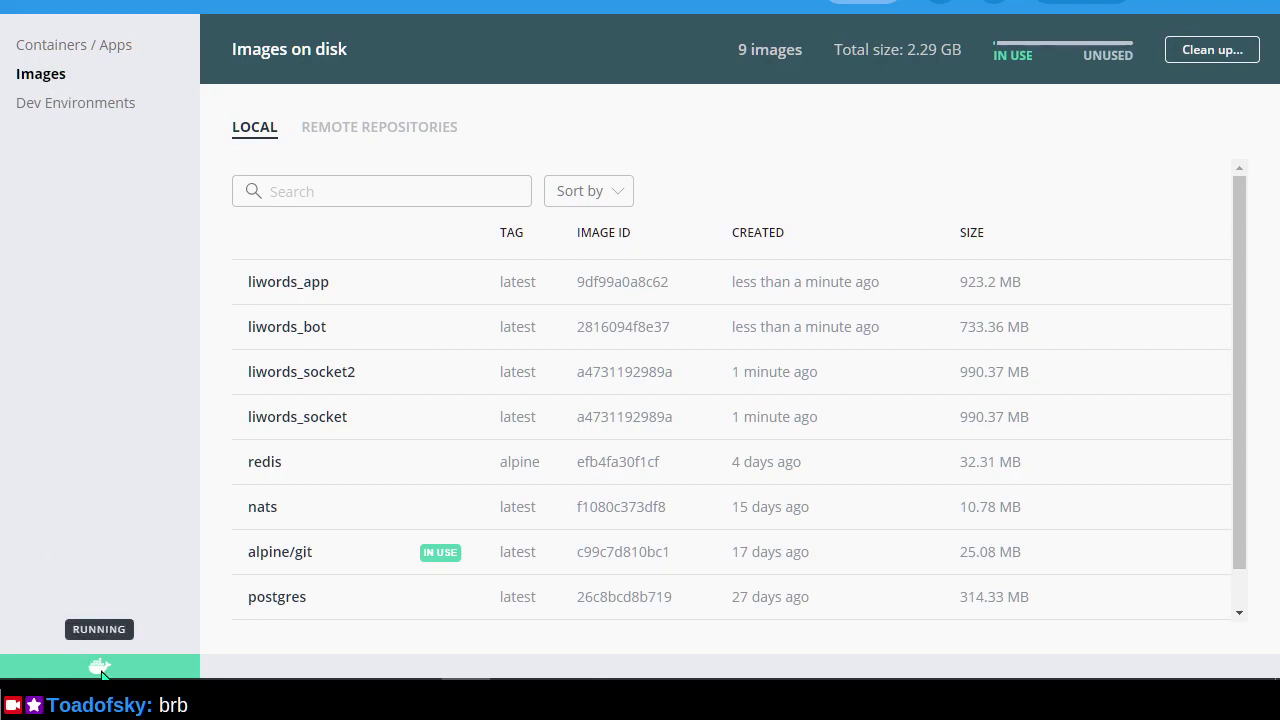
# Confirm liwords_frontend is among the 10 images (2.82 GB), then return to the README.
pyautogui.scroll(-1, 409, 408)
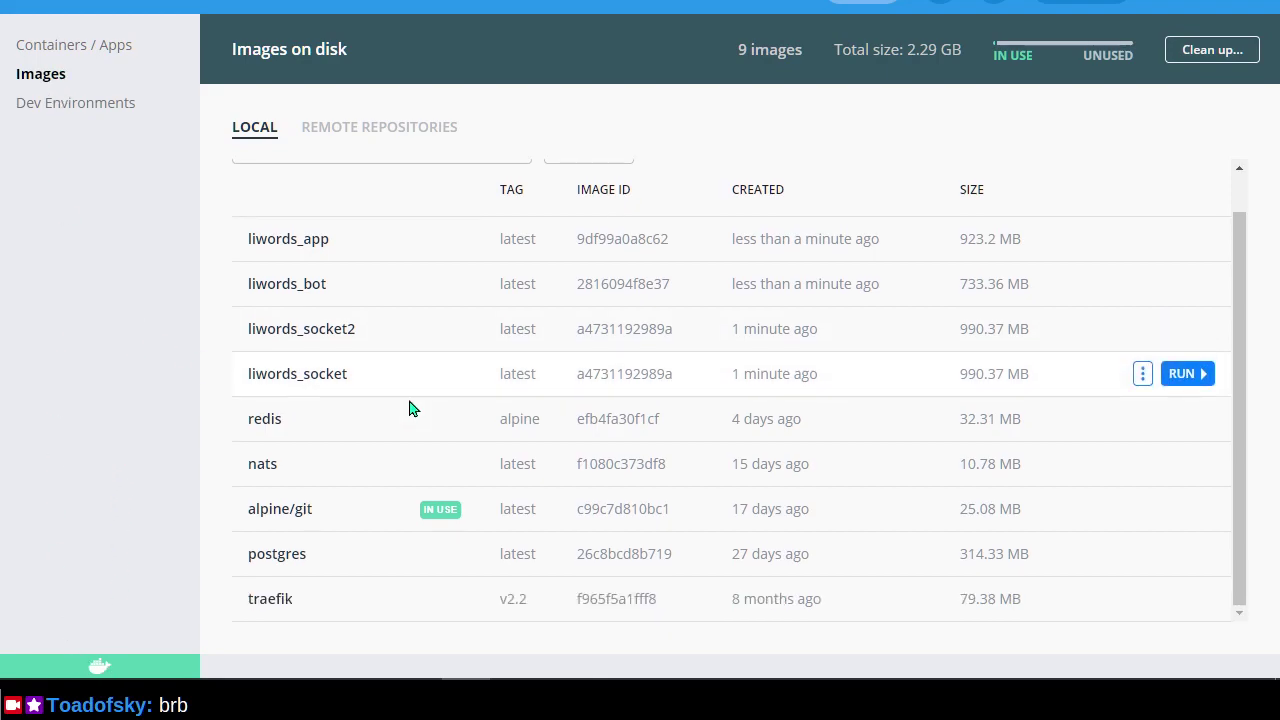
pyautogui.scroll(1, 398, 292)
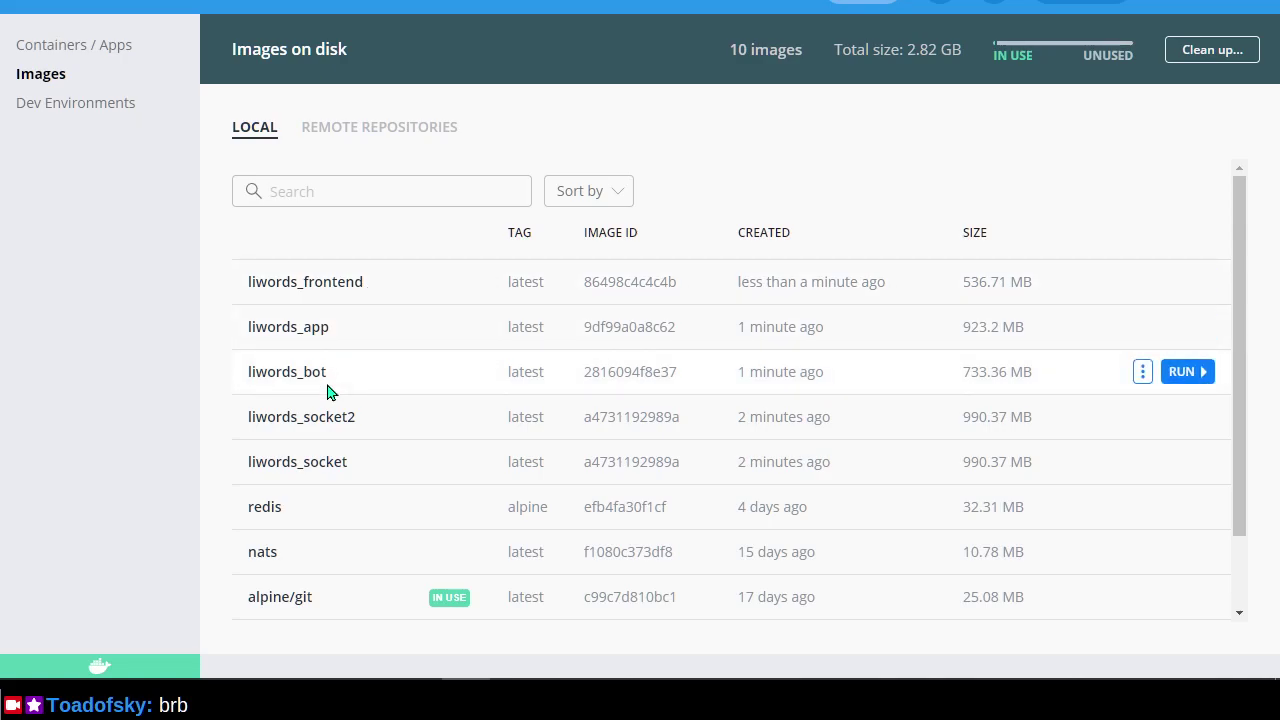
pyautogui.hotkey('alt', 'Tab')
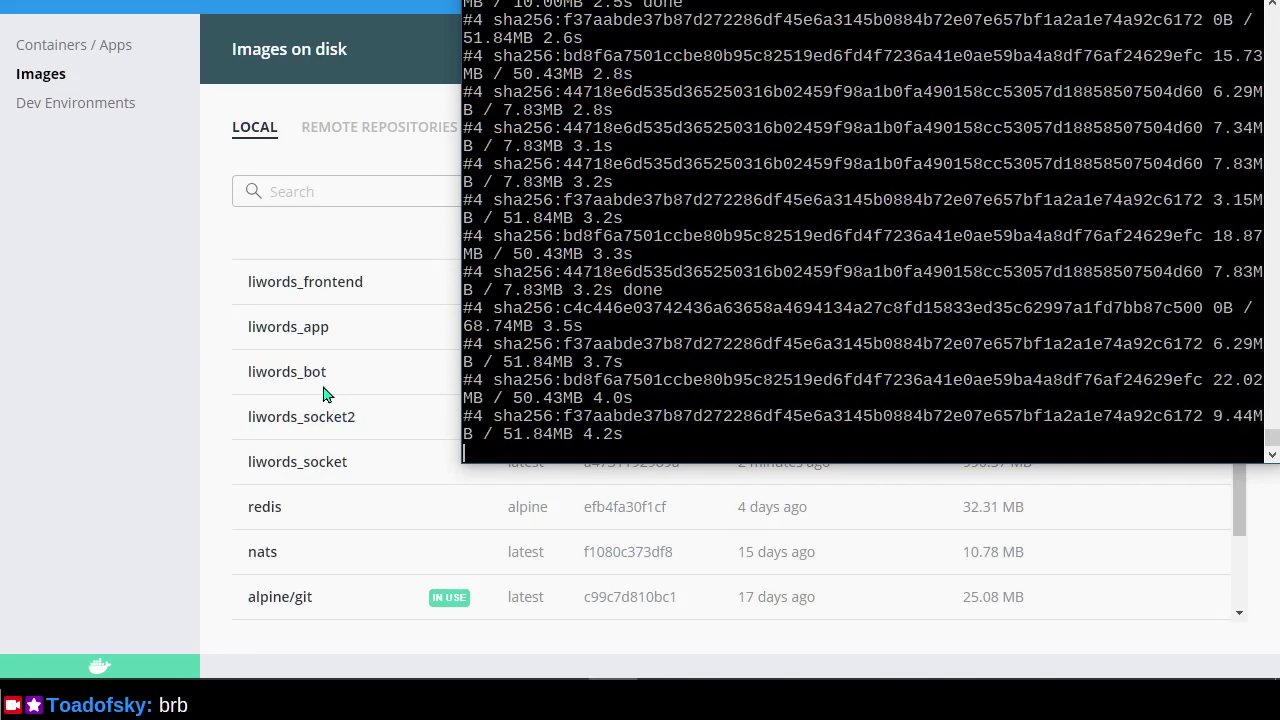
pyautogui.hotkey('alt', 'Tab')
pyautogui.hotkey('alt', 'Tab')
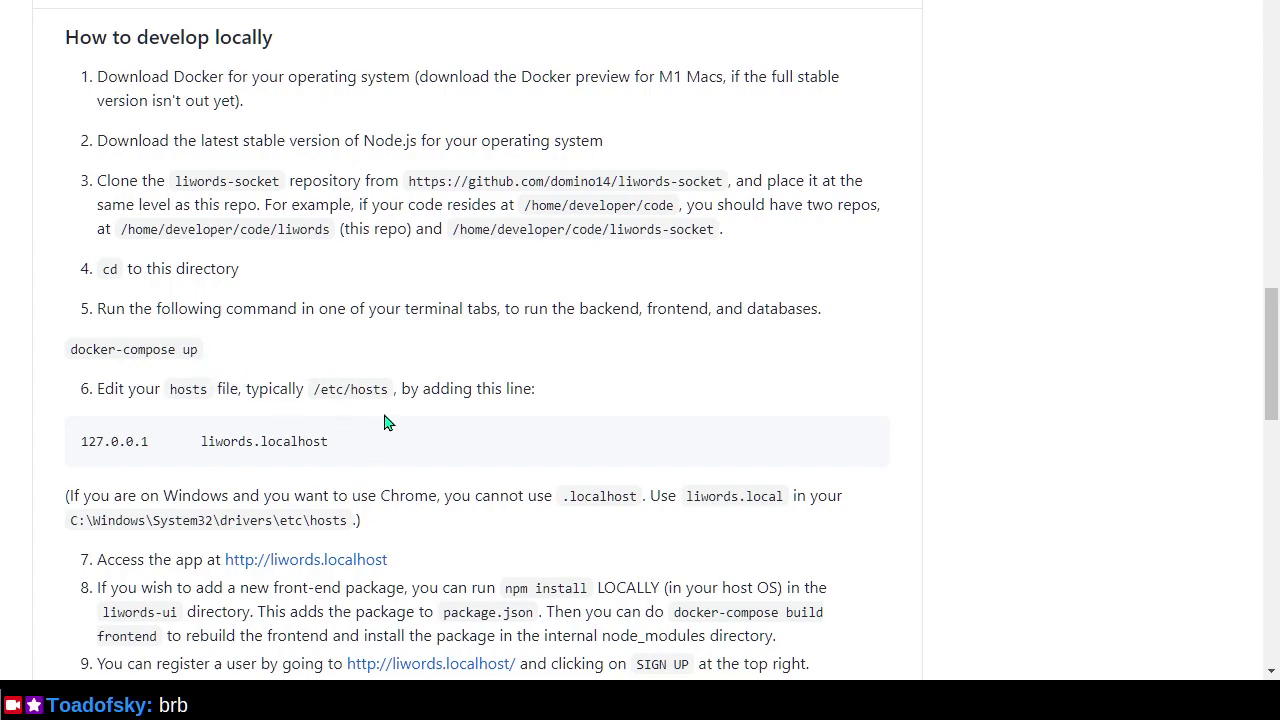
# Check the images and README, then make the terminal taller while docker-compose creates the containers.
pyautogui.scroll(-2, 388, 422)
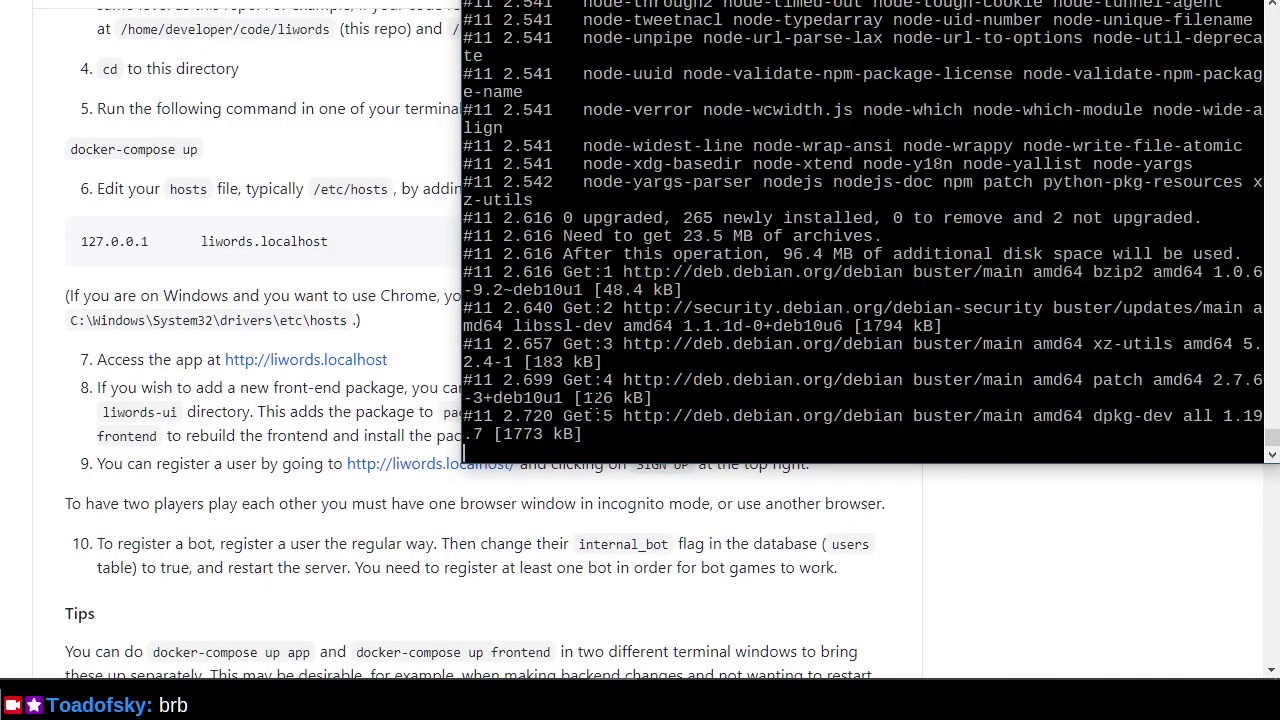
pyautogui.hotkey('alt', 'Tab')
pyautogui.hotkey('alt', 'Tab')
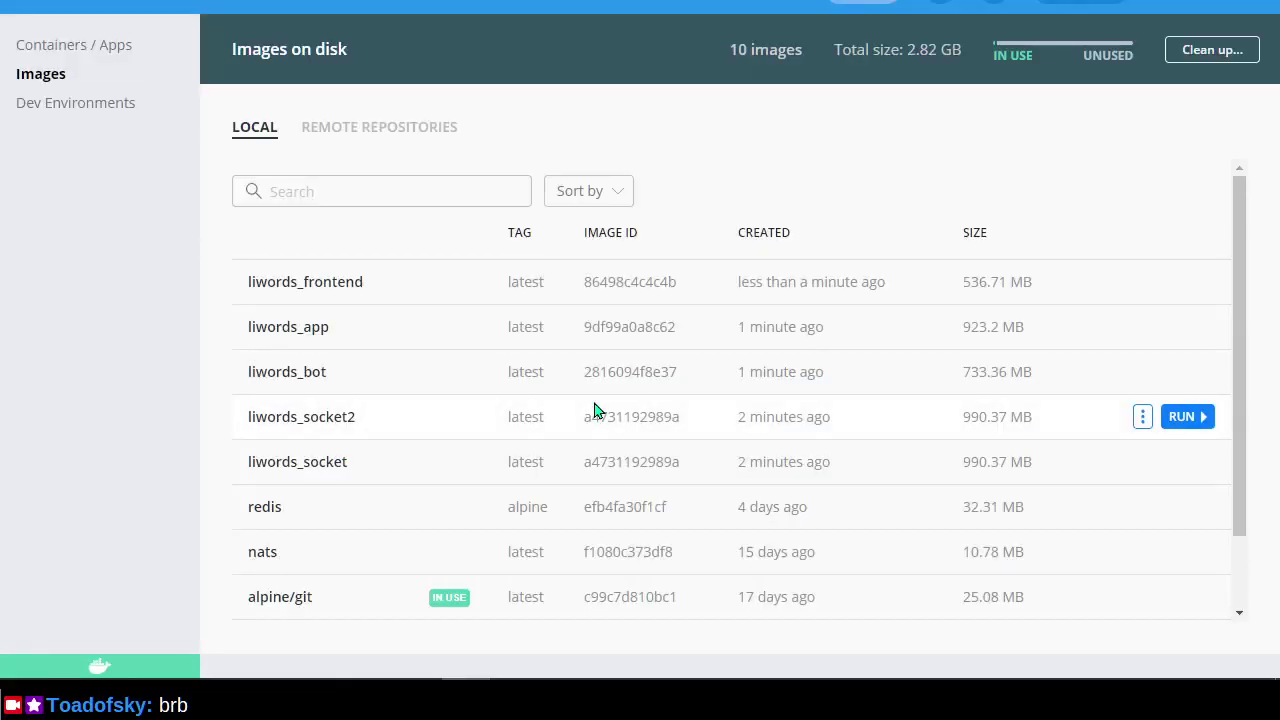
pyautogui.scroll(-2, 594, 410)
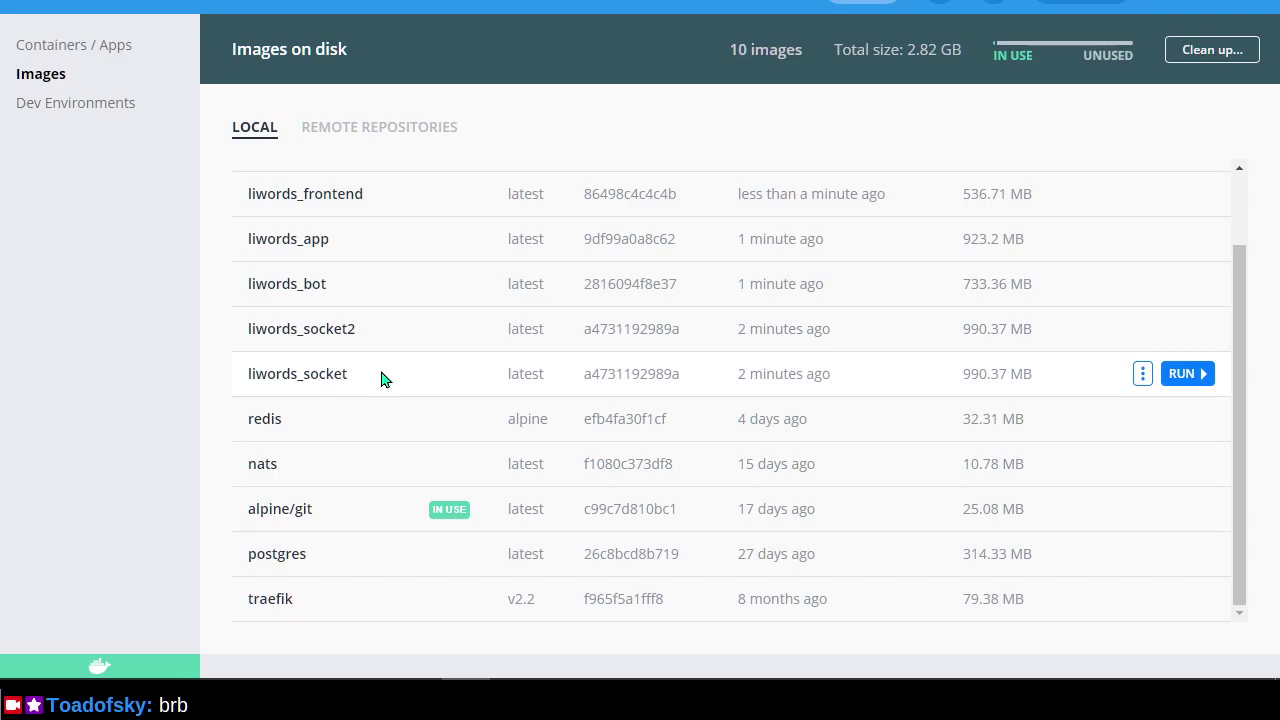
pyautogui.hotkey('alt', 'Tab')
pyautogui.hotkey('alt', 'Tab')
pyautogui.hotkey('alt', 'Tab')
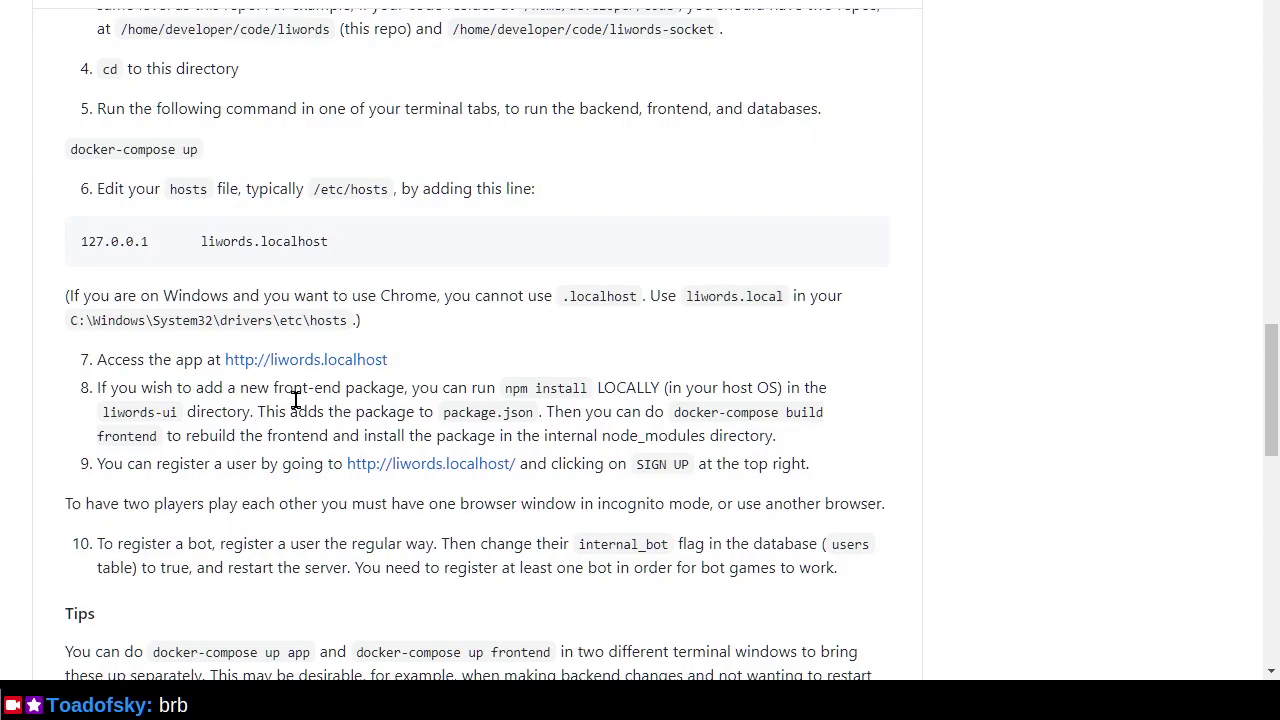
pyautogui.hotkey('alt', 'Tab')
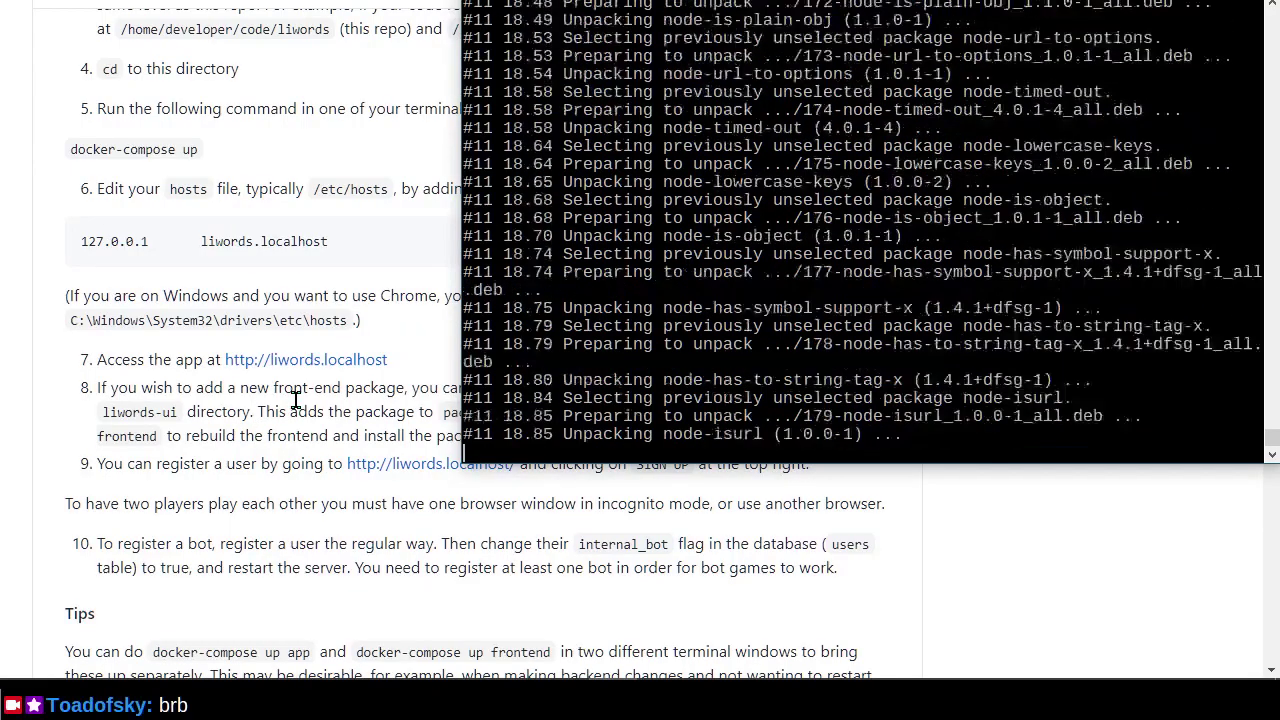
pyautogui.moveTo(1028, 463); pyautogui.dragTo(1052, 565)
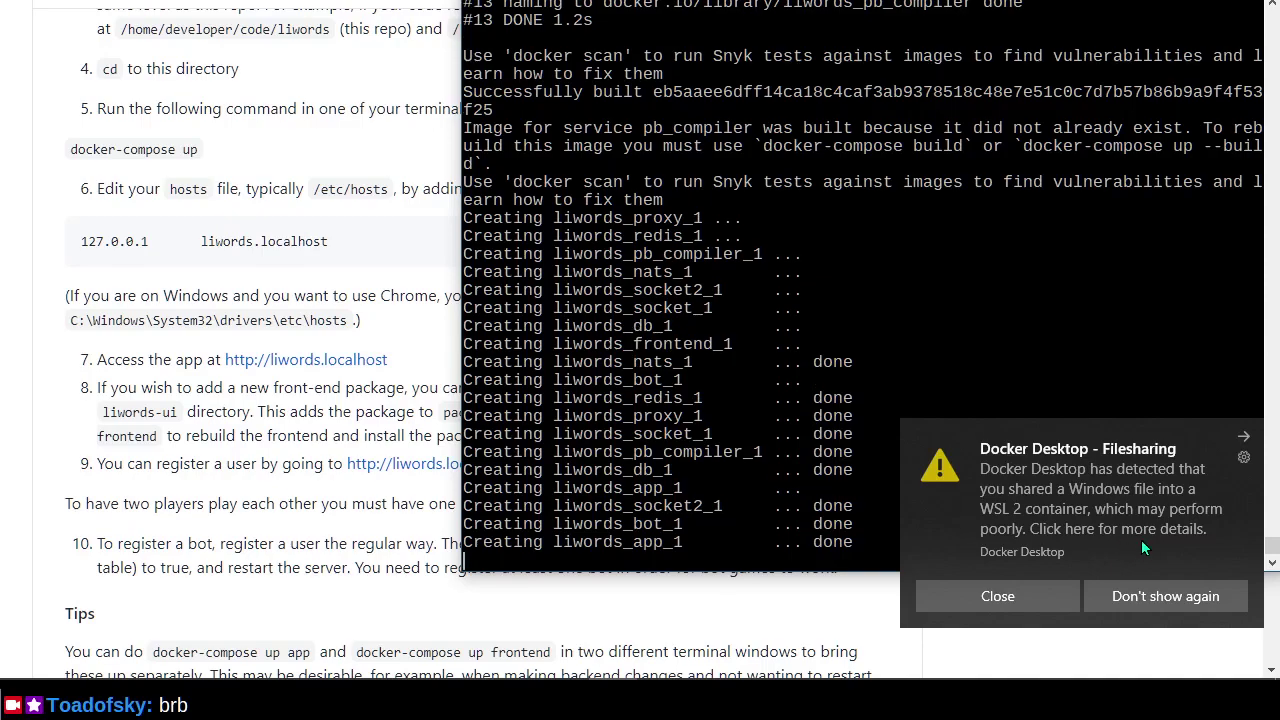
# Dismiss the Docker file-sharing notification and search Windows for 'vscode', finding it not installed.
pyautogui.click(1095, 528)
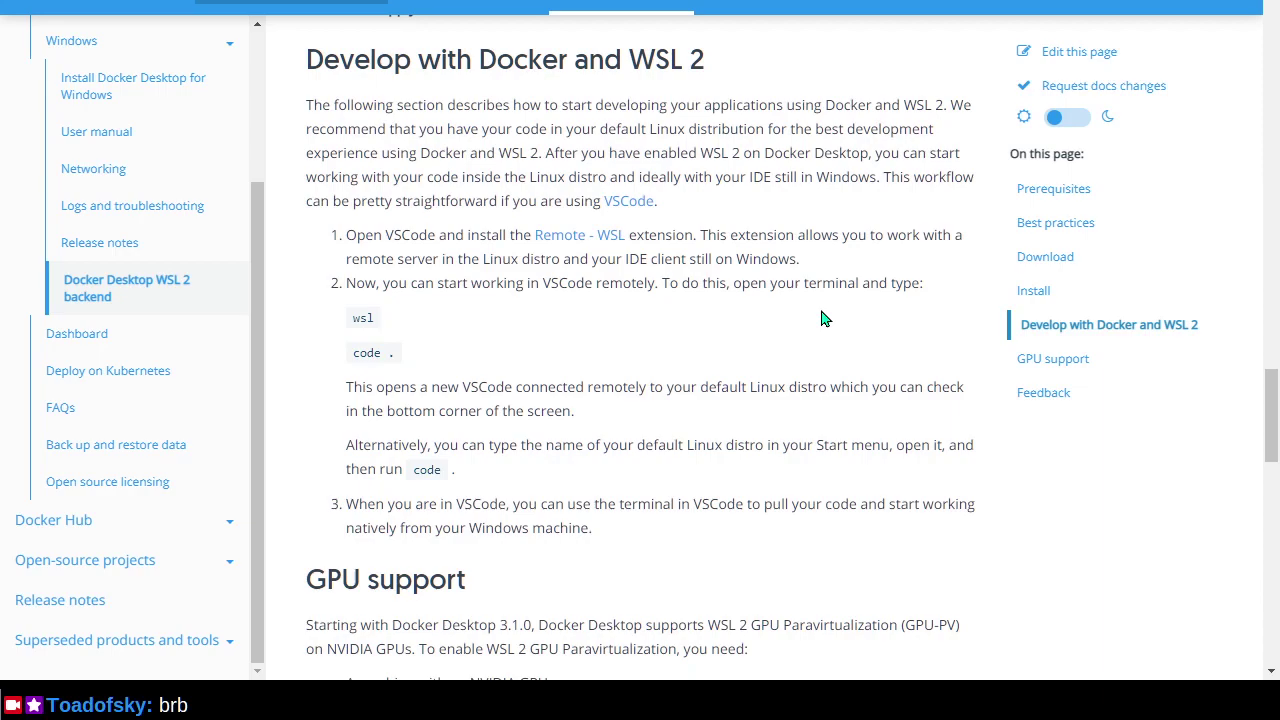
pyautogui.press('super')
pyautogui.write('vs')
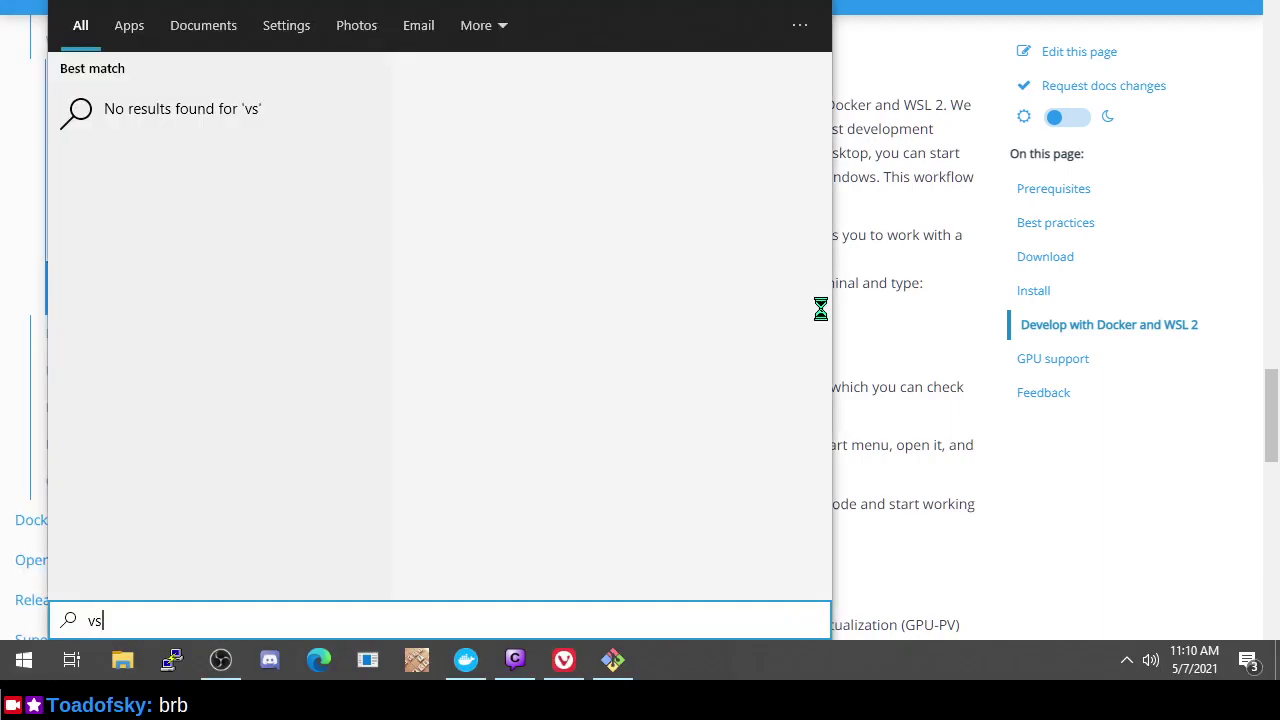
pyautogui.write('code')
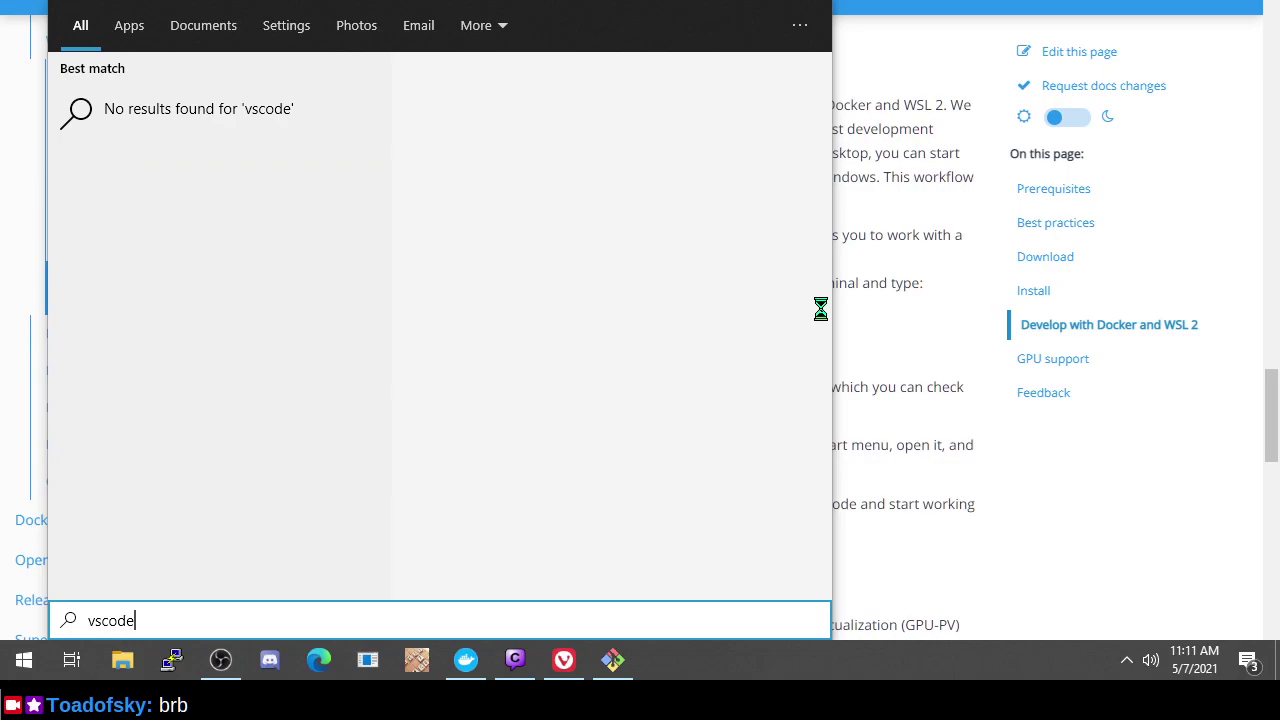
pyautogui.press('Escape')
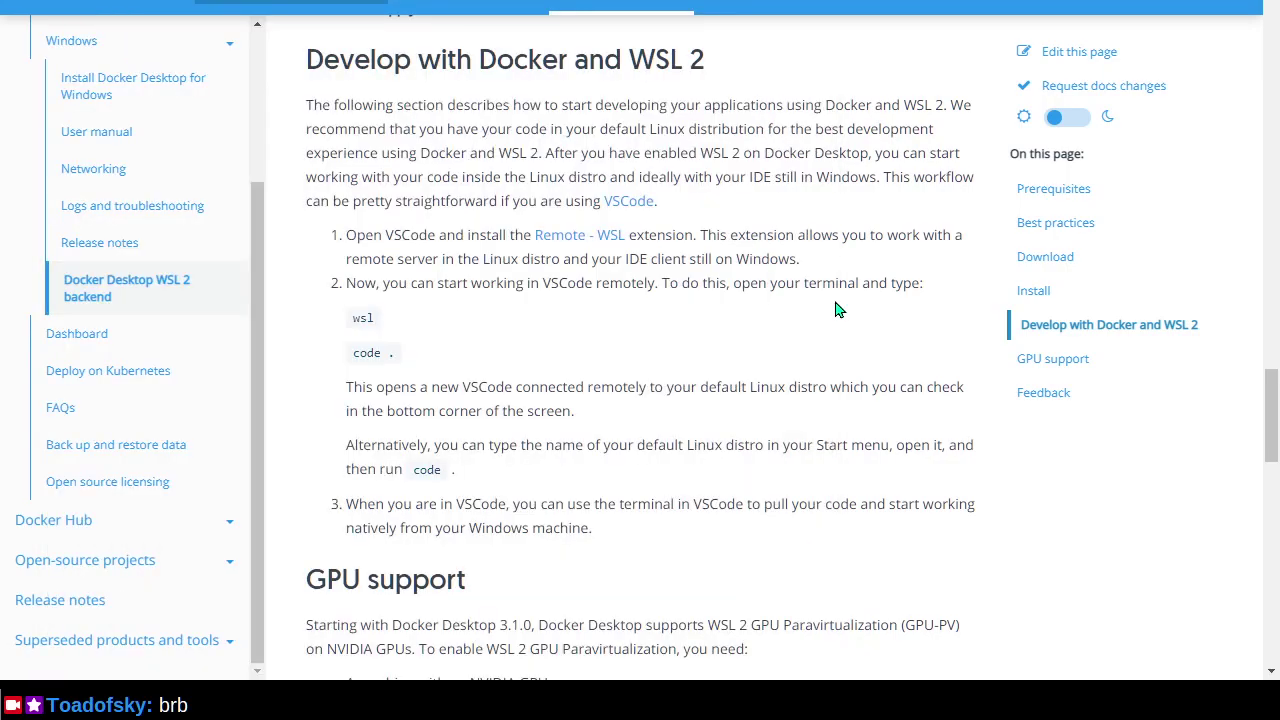
# Download and keep VSCodeUserSetup-x64-1.56.0.exe, the 64-bit Windows user installer, from the VSCode site.
pyautogui.click(638, 206)
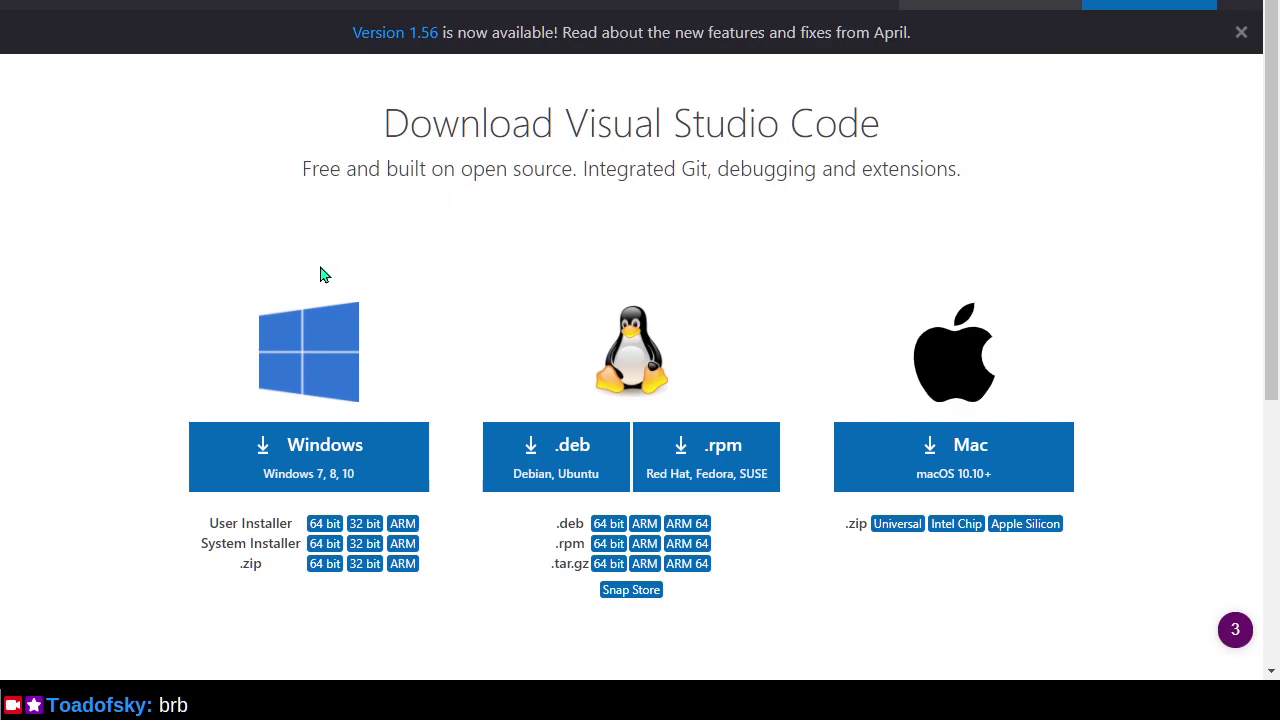
pyautogui.click(325, 524)
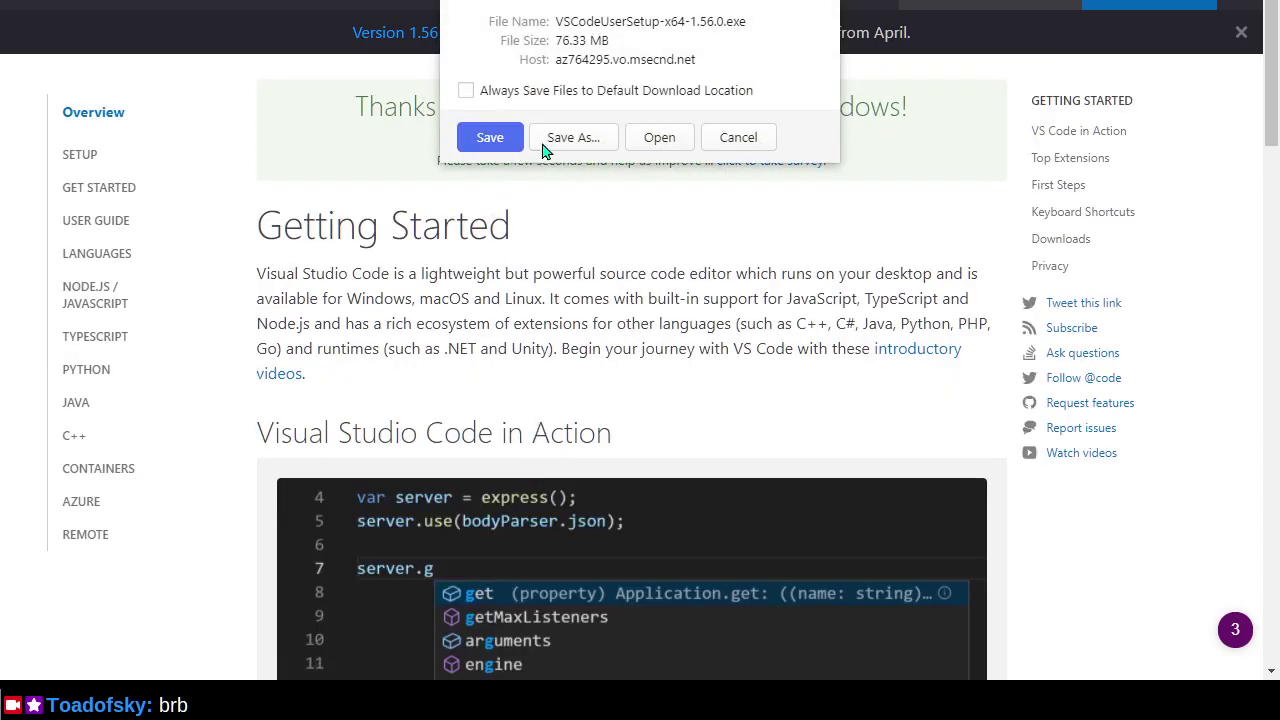
pyautogui.click(659, 137)
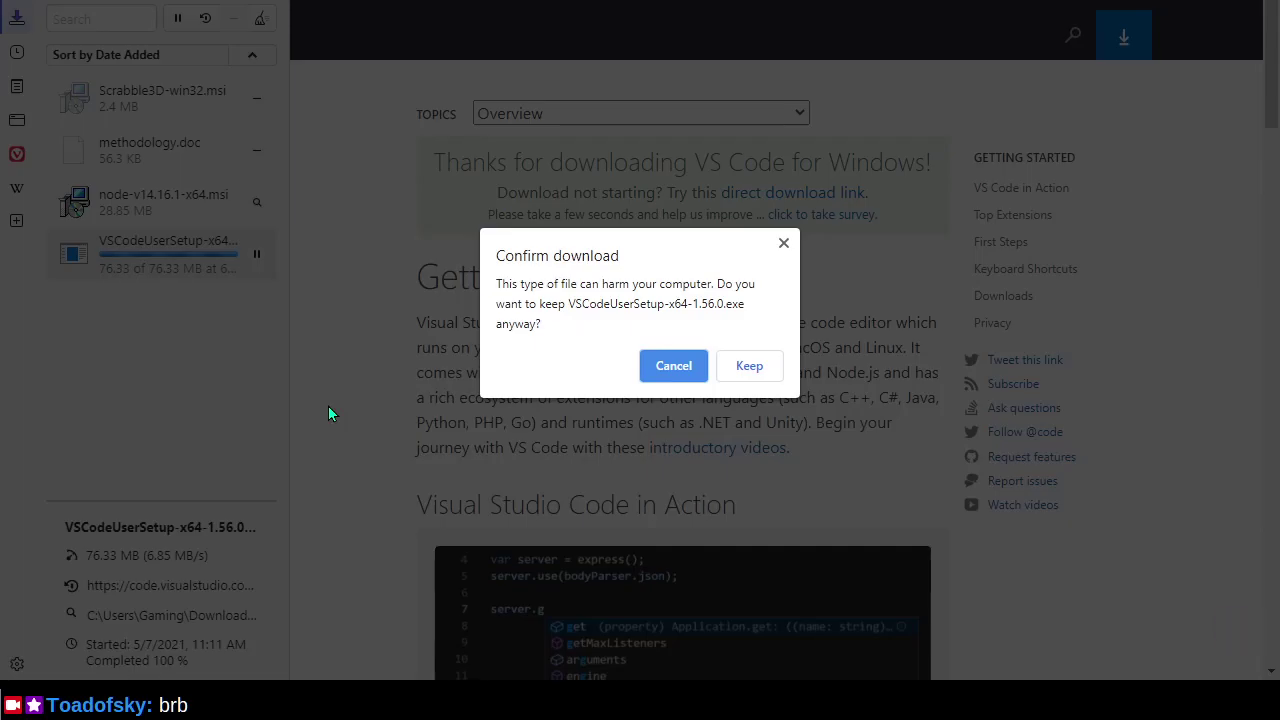
pyautogui.click(749, 367)
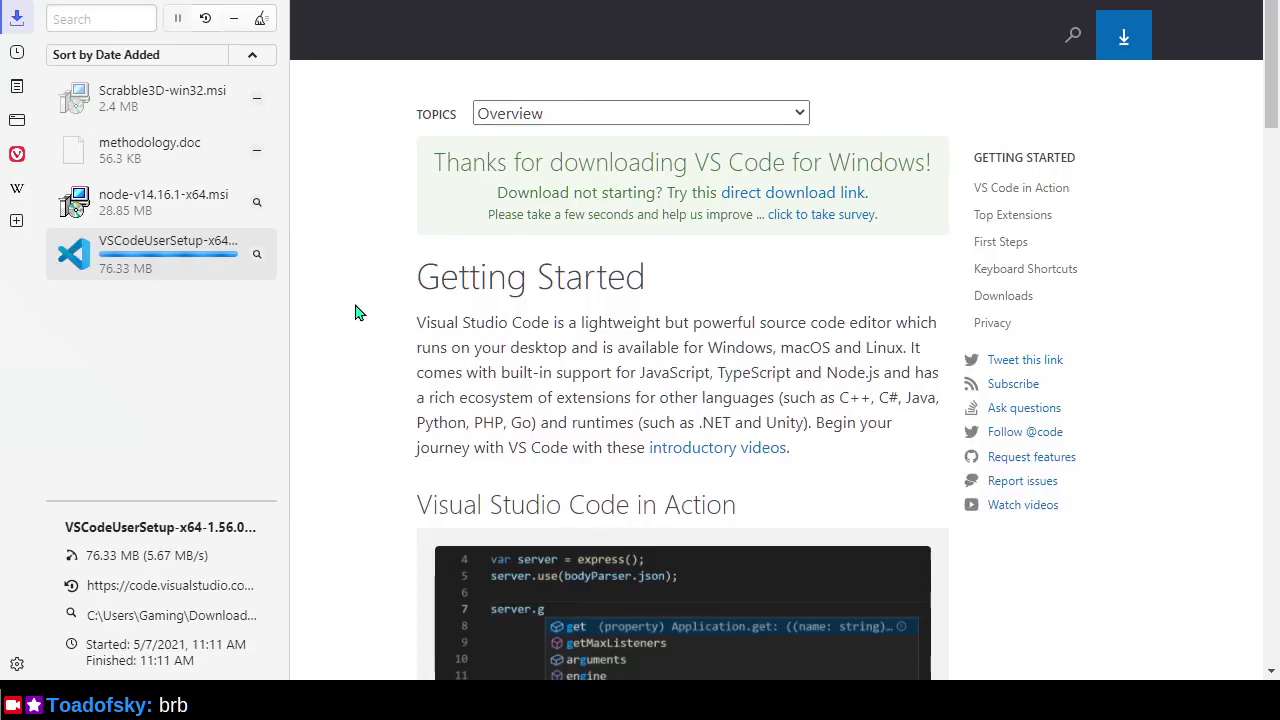
pyautogui.press('F11')
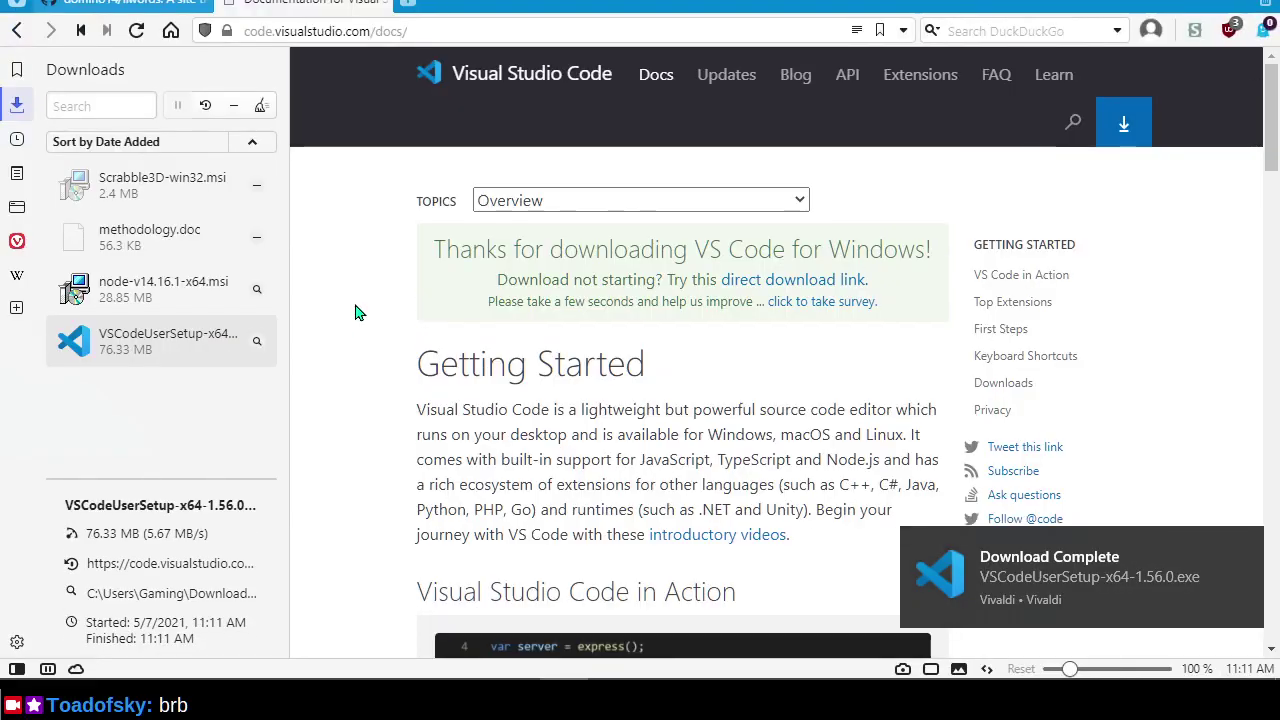
pyautogui.press('F4')
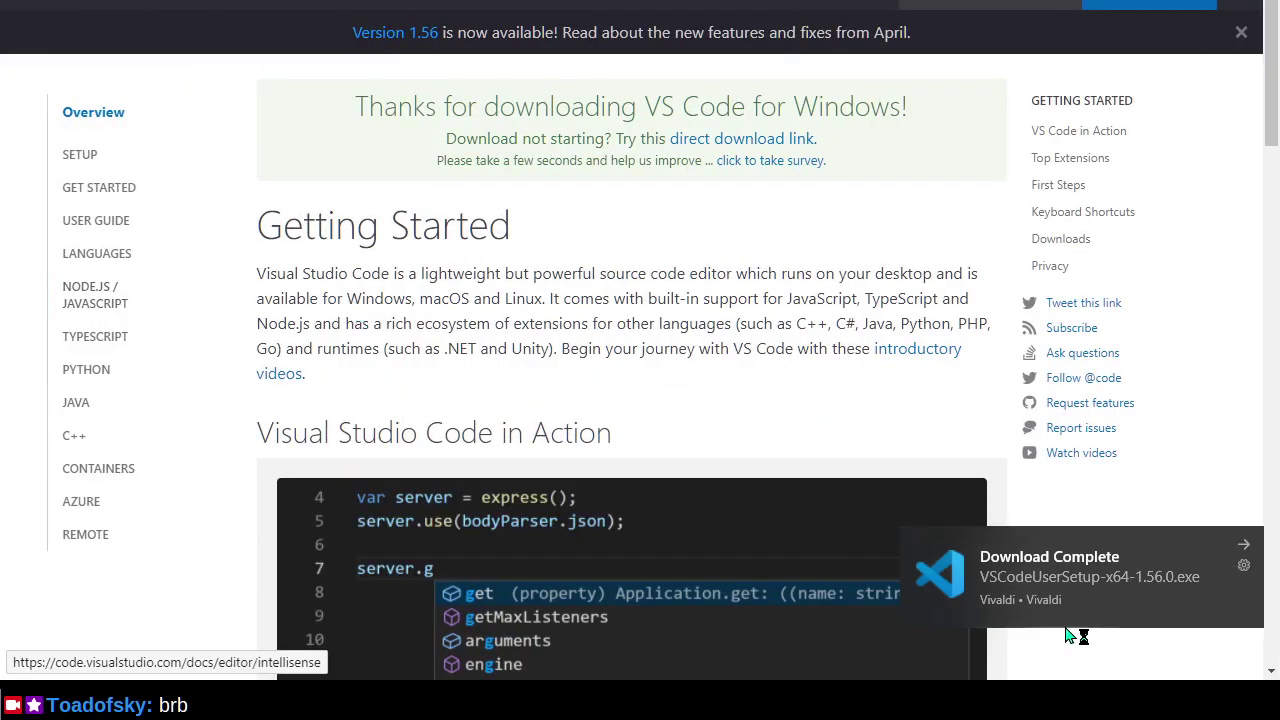
# Accept the licence, keep the default Start Menu folder and Add to PATH, install, and launch VS Code.
pyautogui.click(490, 465)
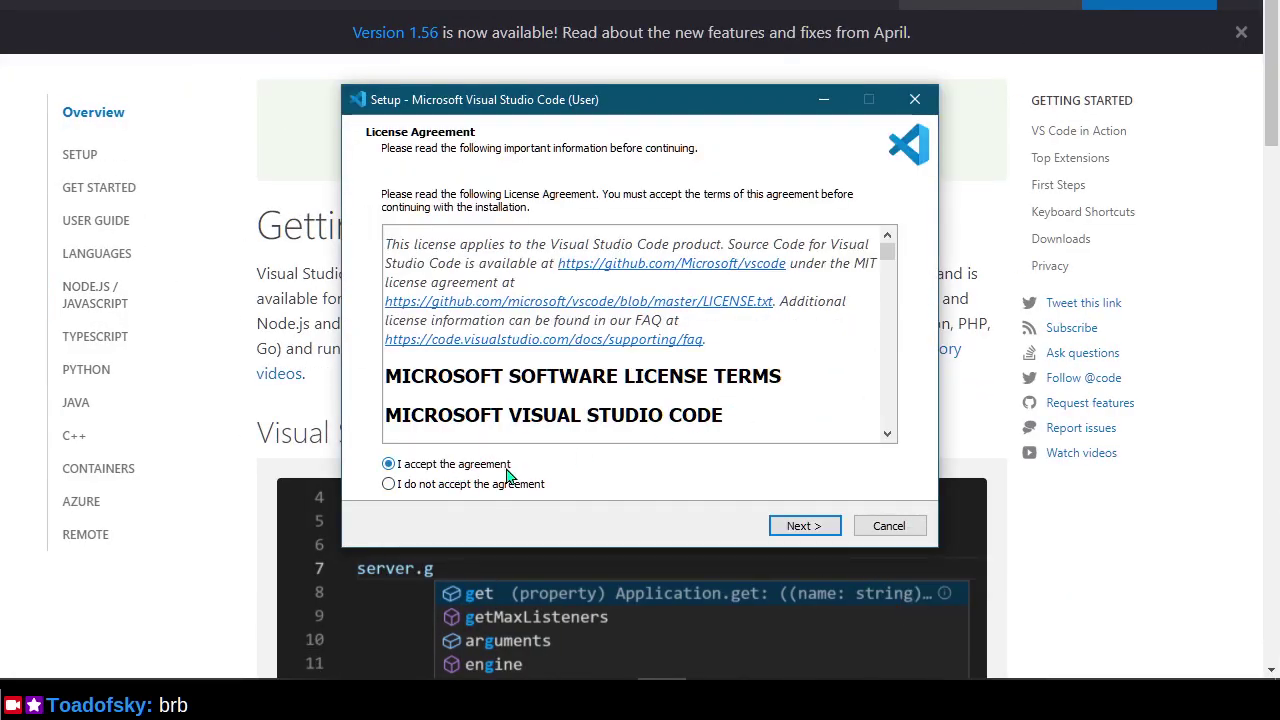
pyautogui.click(818, 528)
pyautogui.click(802, 526)
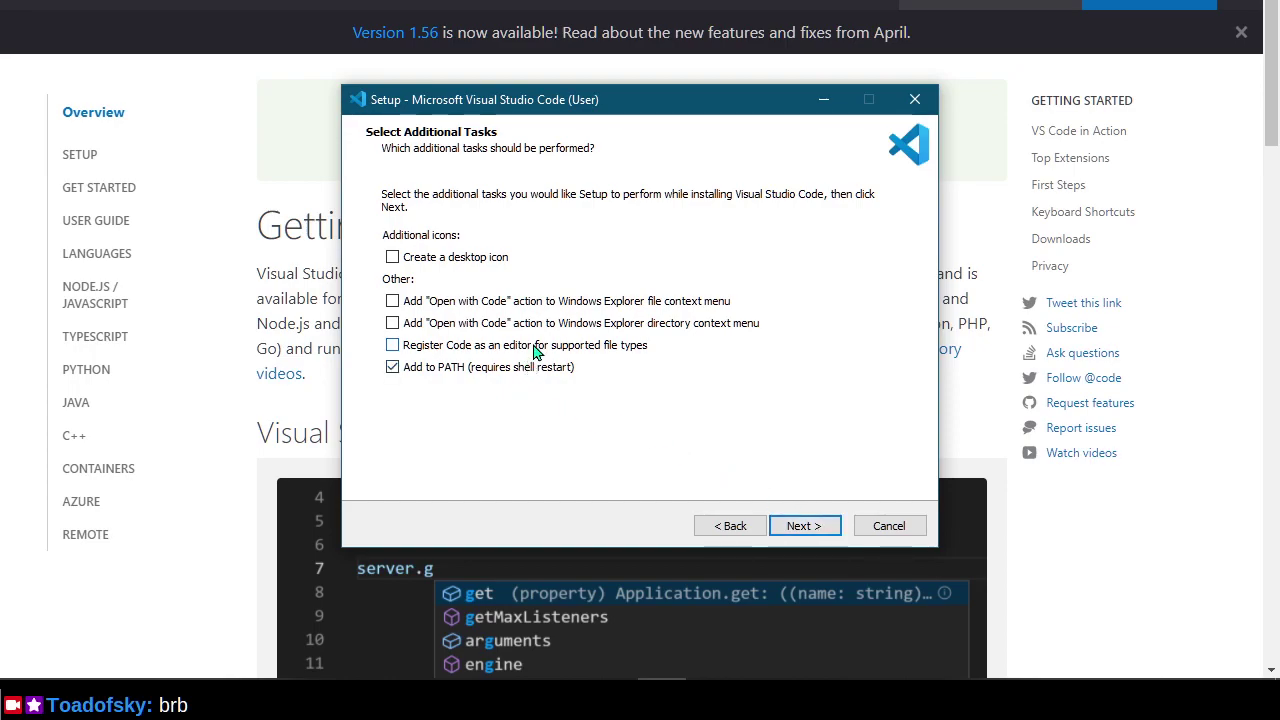
pyautogui.click(815, 537)
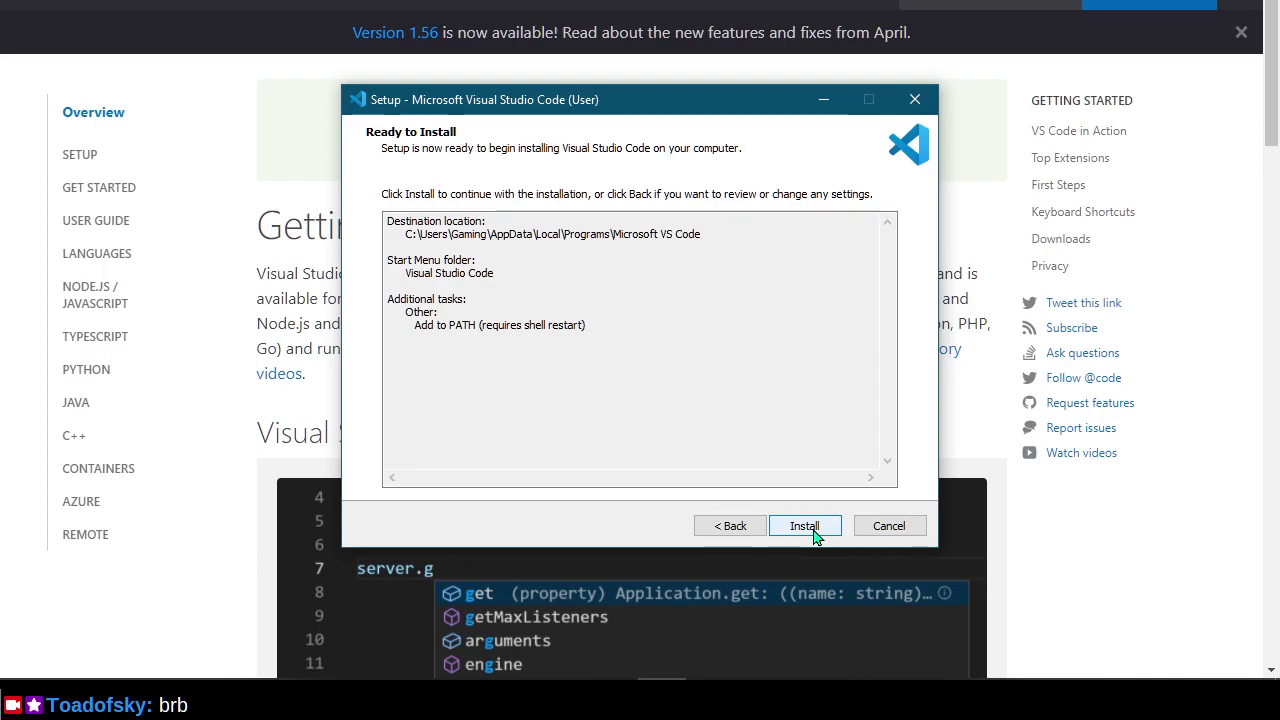
pyautogui.click(815, 537)
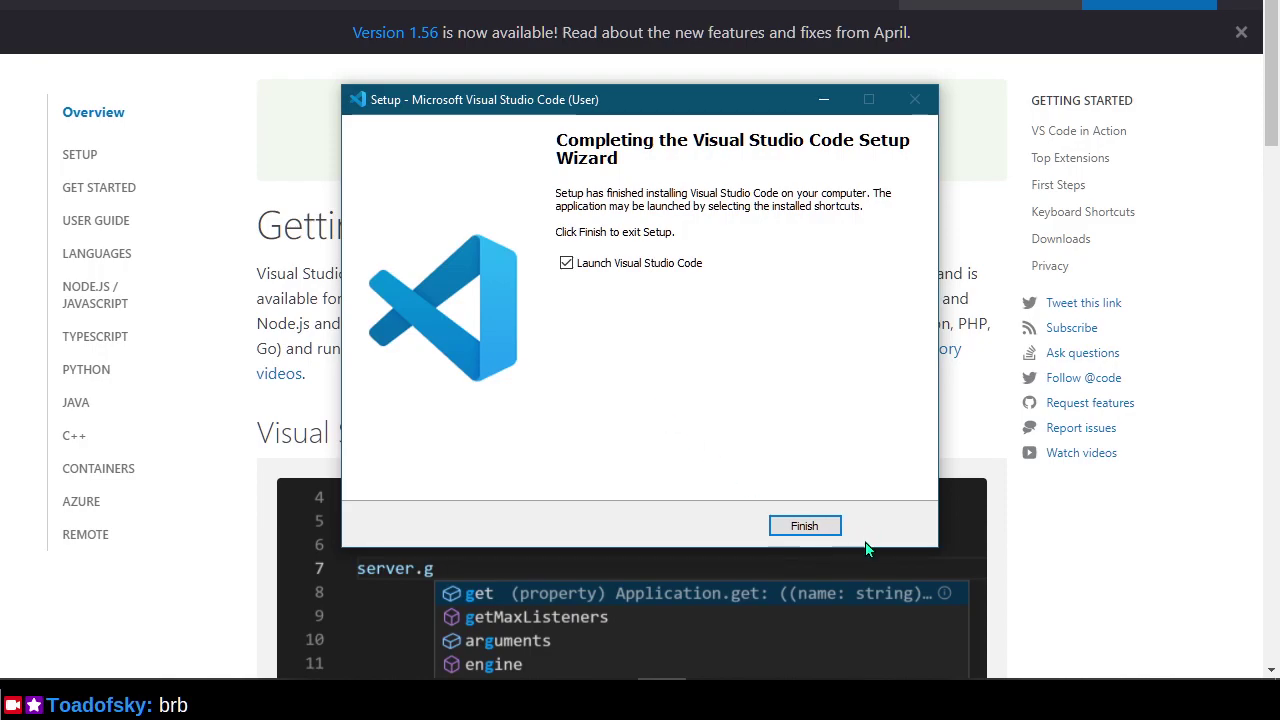
pyautogui.click(813, 523)
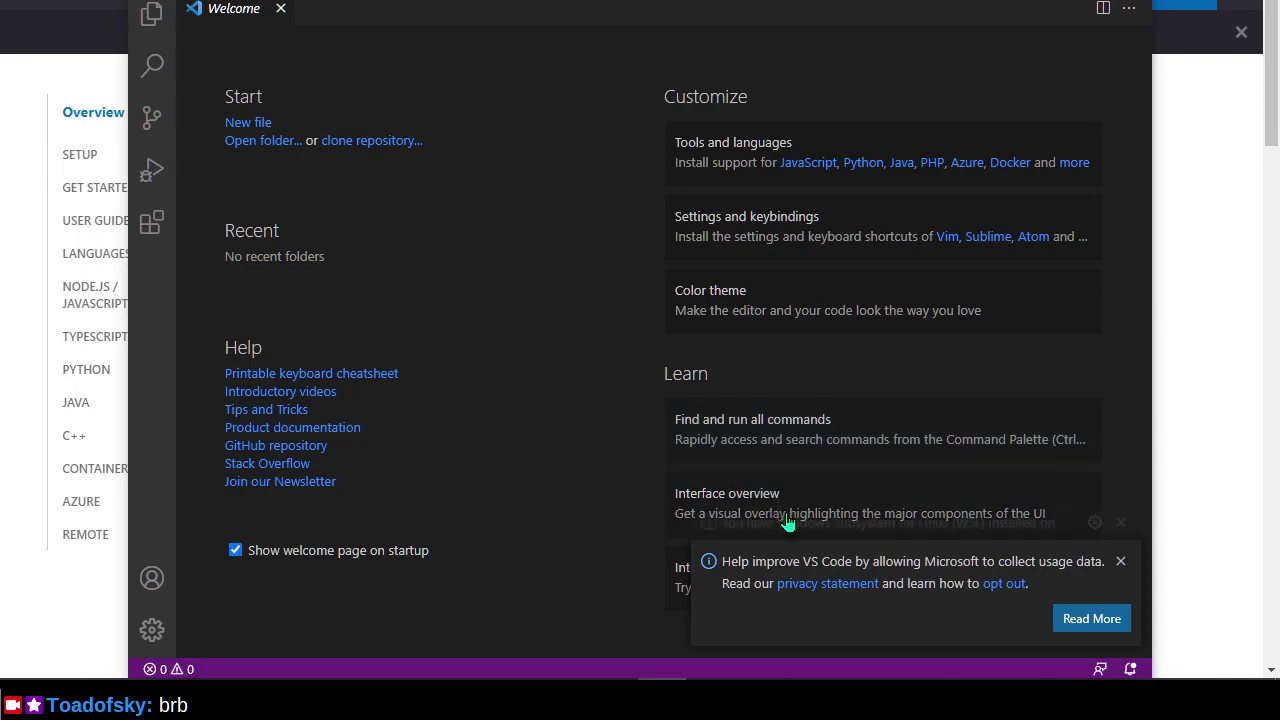
# Install the recommended Remote - WSL extension (v0.56.1) and look over the telemetry opt-out docs.
pyautogui.click(997, 593)
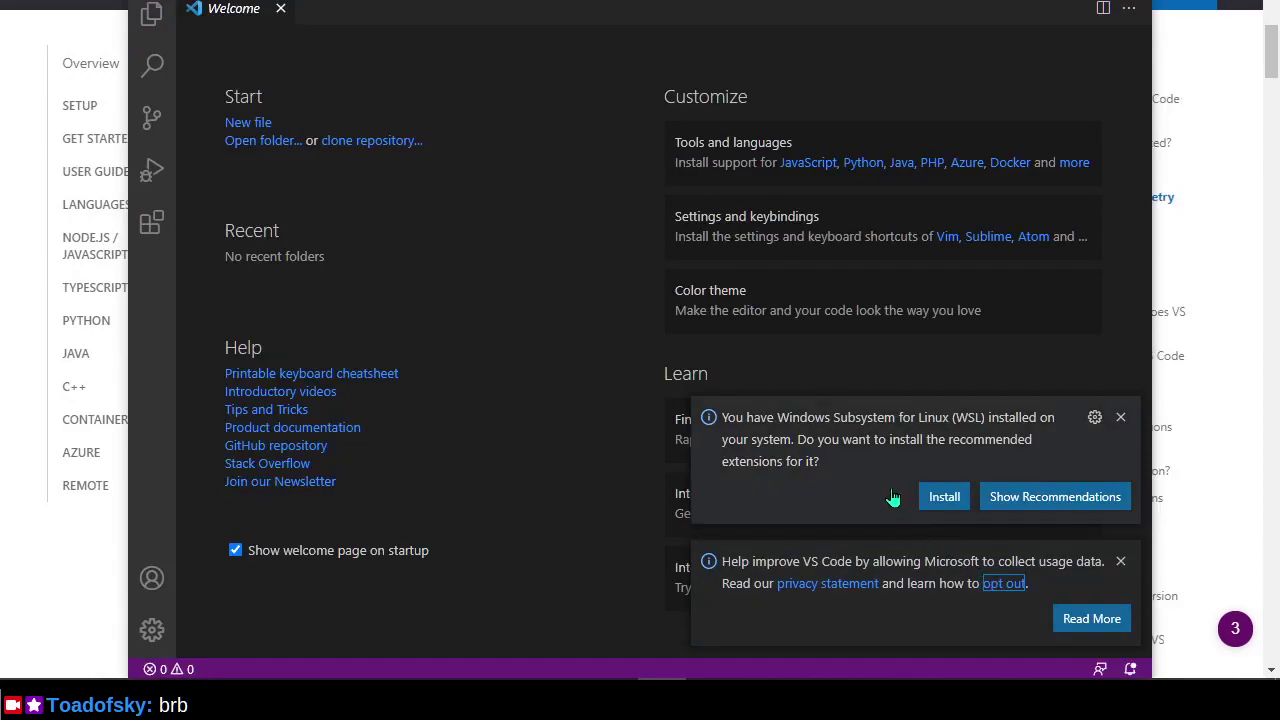
pyautogui.click(944, 500)
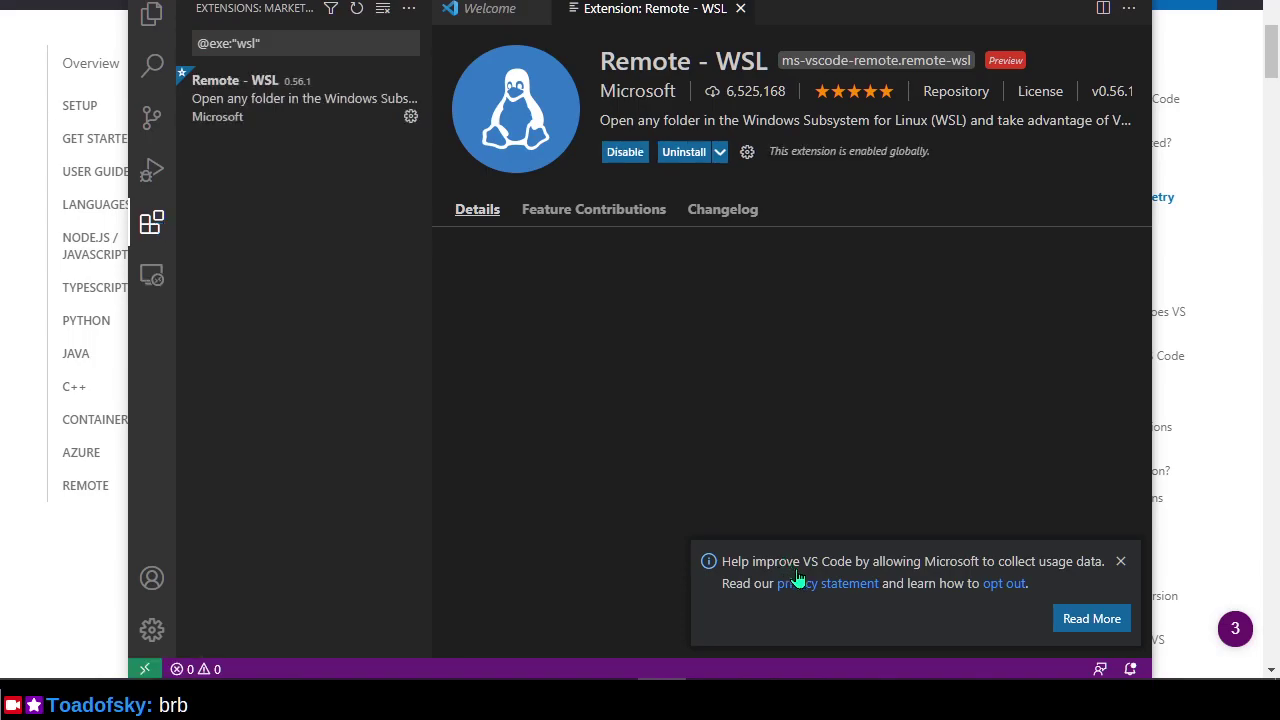
pyautogui.hotkey('alt', 'Tab')
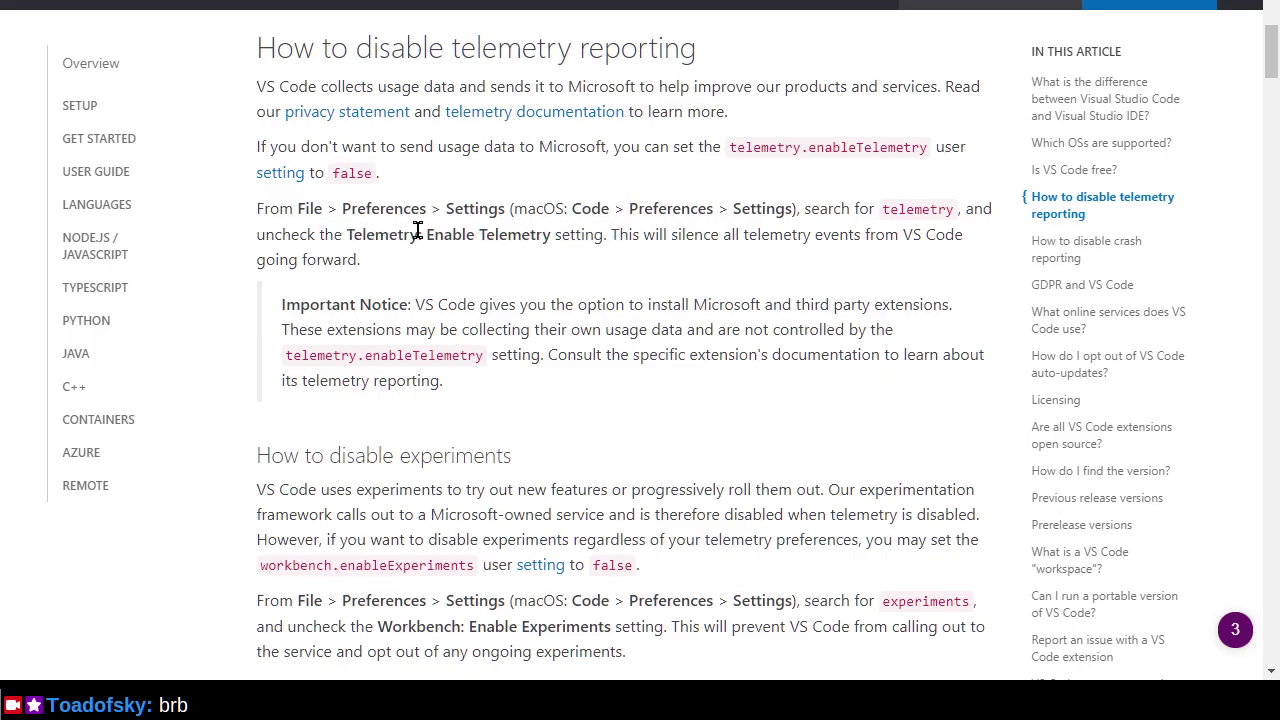
pyautogui.hotkey('alt', 'Tab')
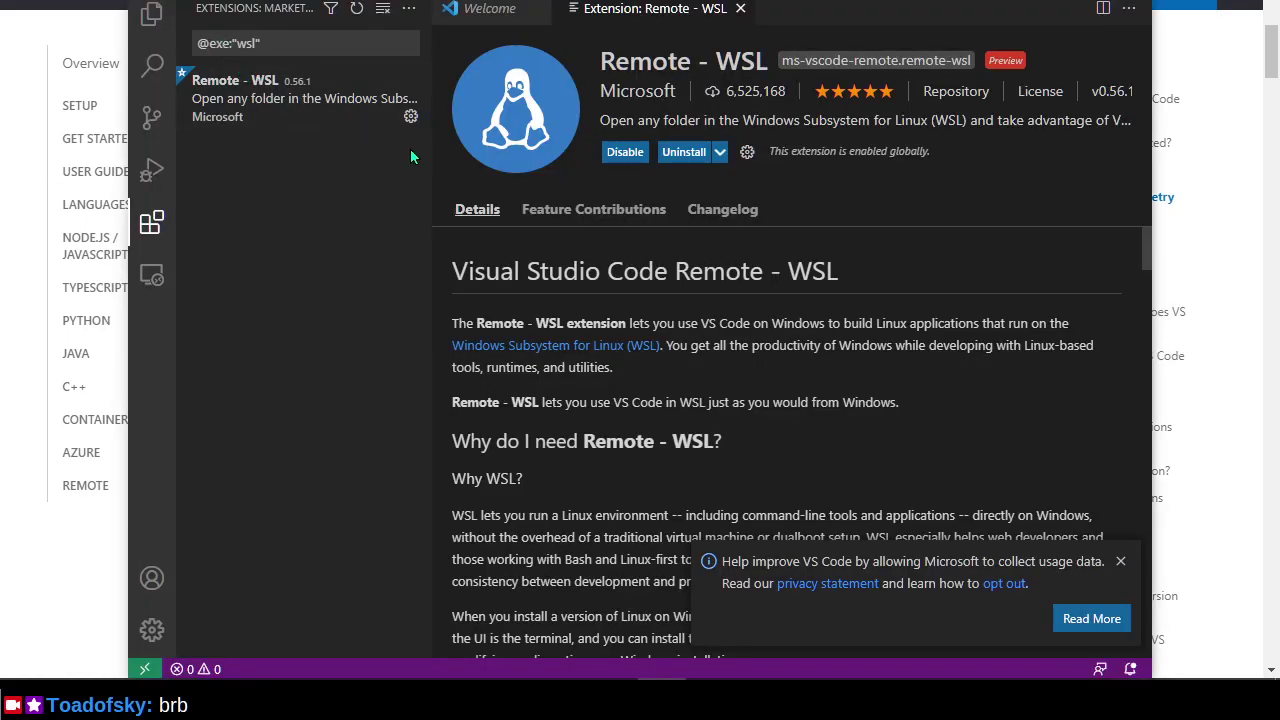
# In Settings, search 'telemetry' and uncheck Telemetry: Enable Telemetry.
pyautogui.hotkey('alt', 'f')
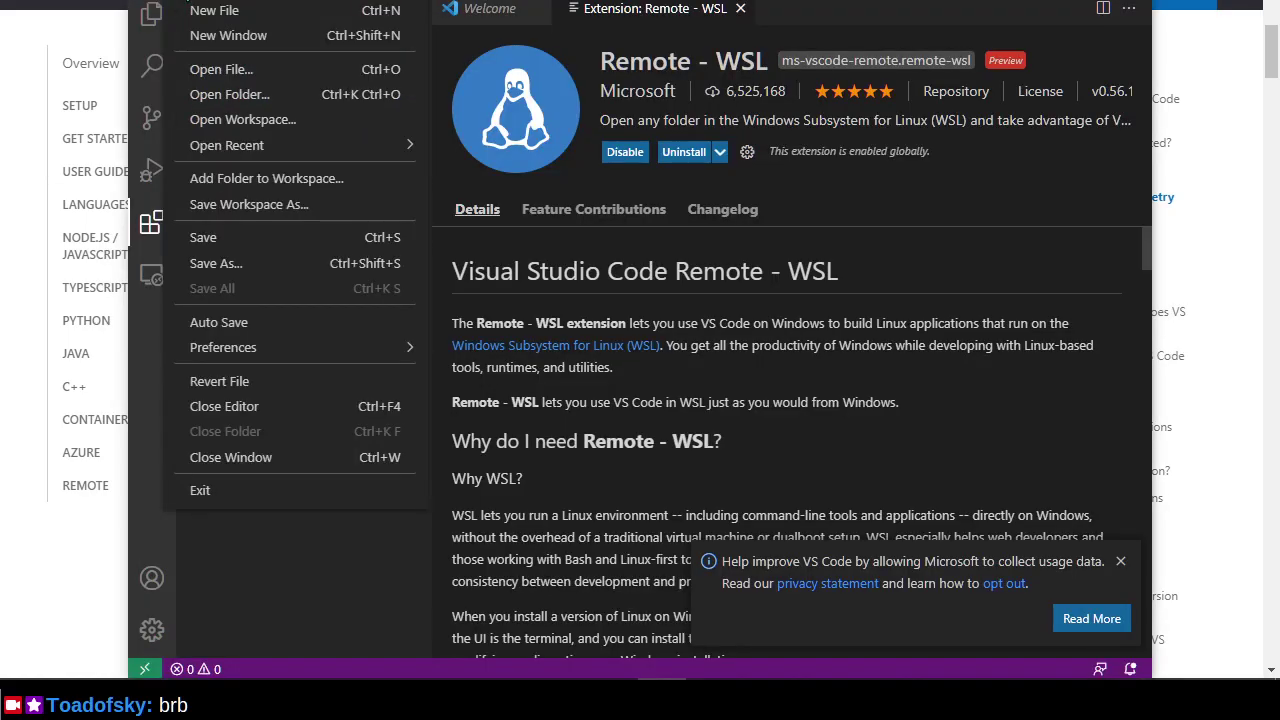
pyautogui.moveTo(360, 350)
pyautogui.click(477, 347)
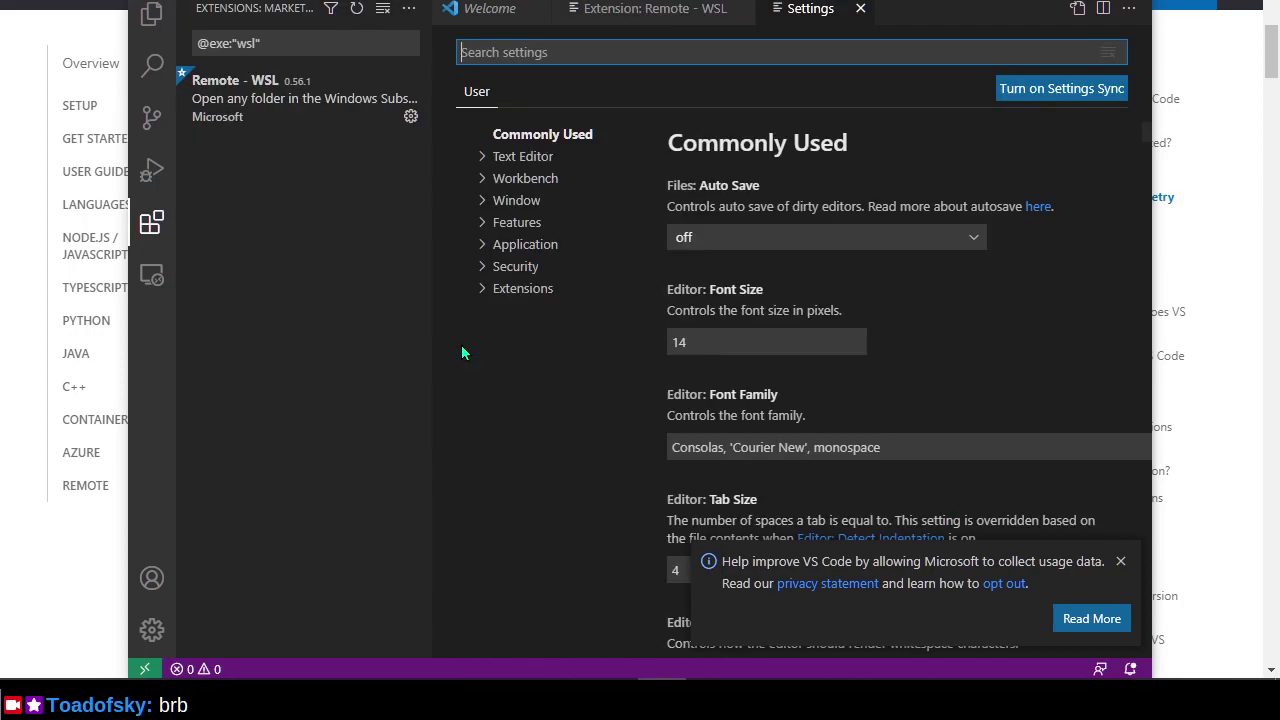
pyautogui.write('telemetry')
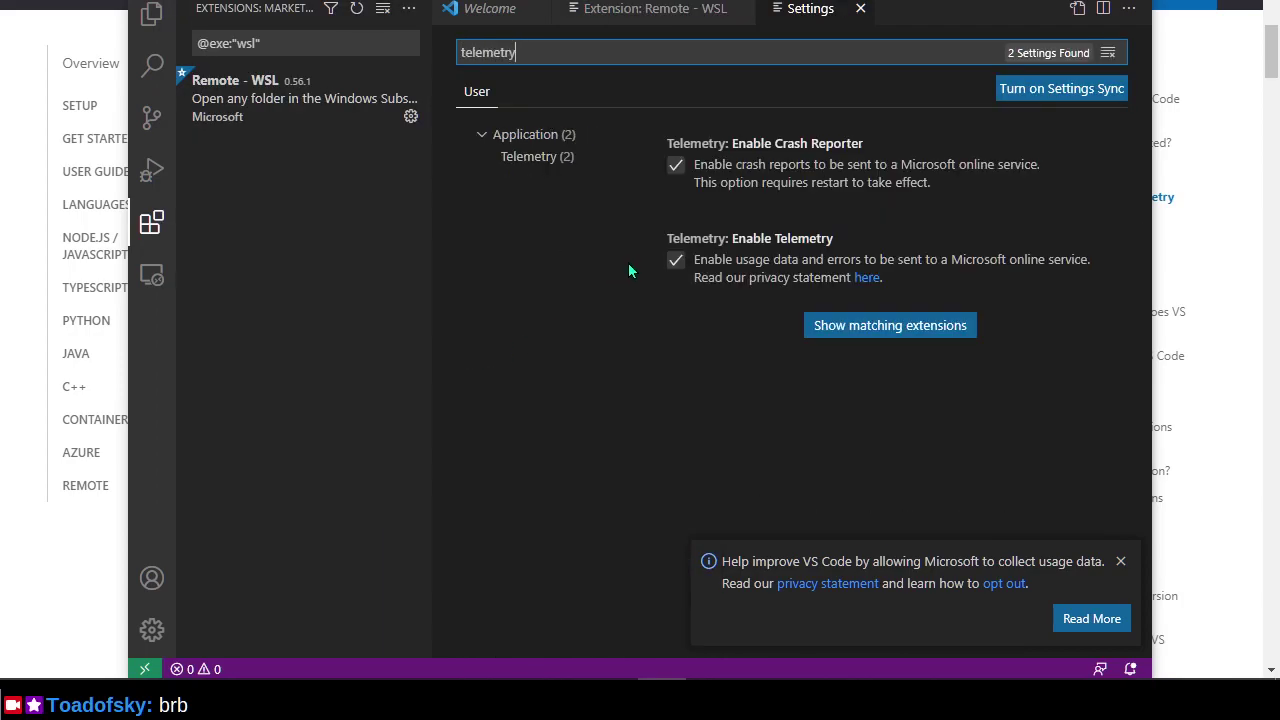
pyautogui.click(675, 262)
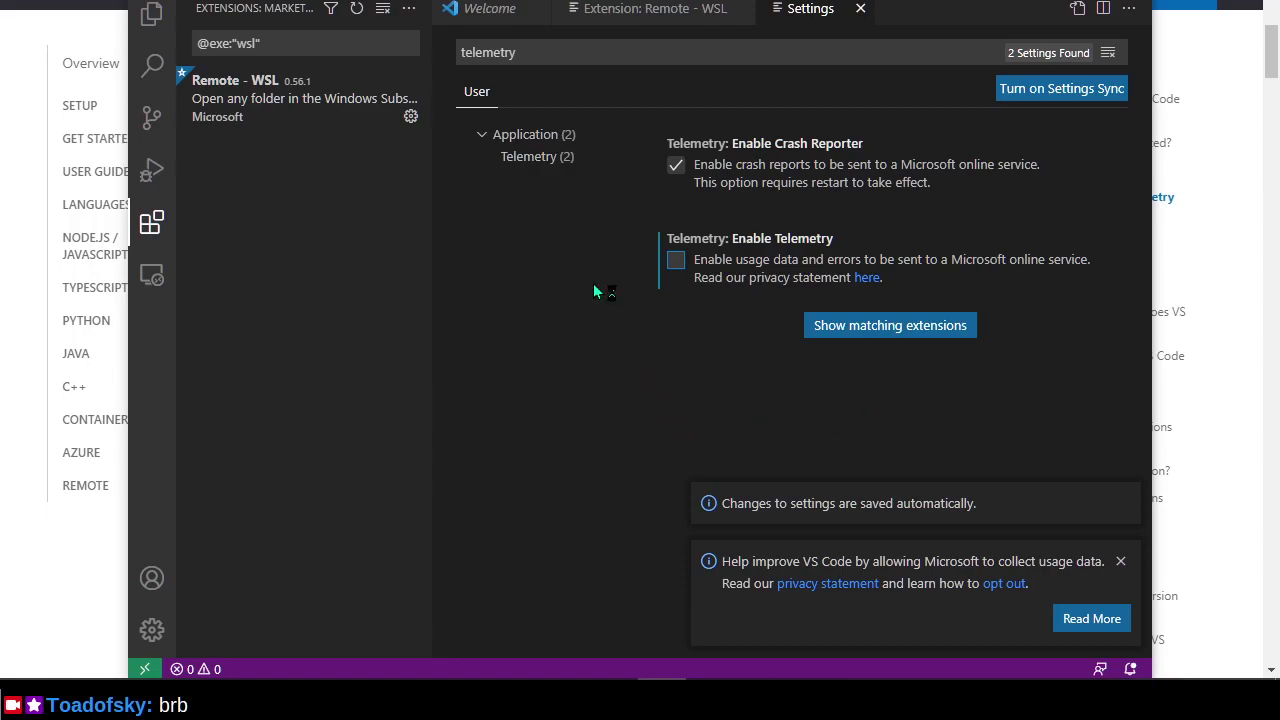
# Close the Settings tab and dismiss the usage-data and settings-saved notifications.
pyautogui.click(861, 12)
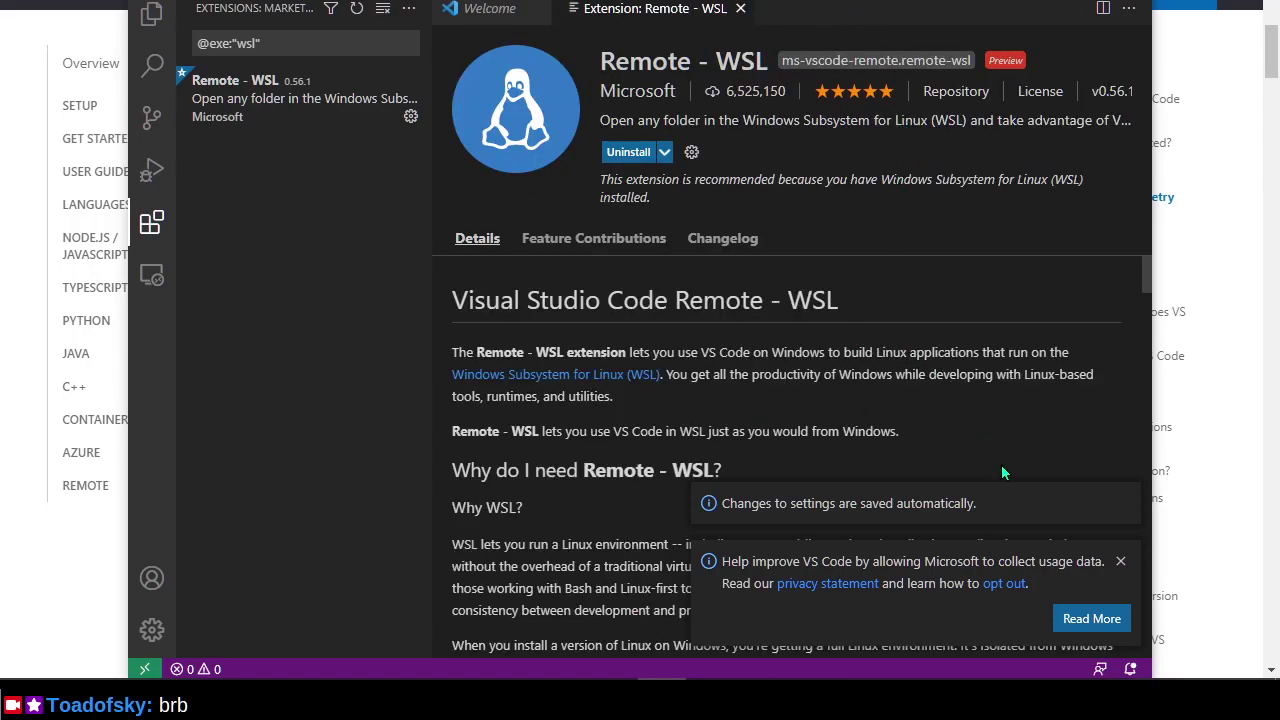
pyautogui.click(1121, 563)
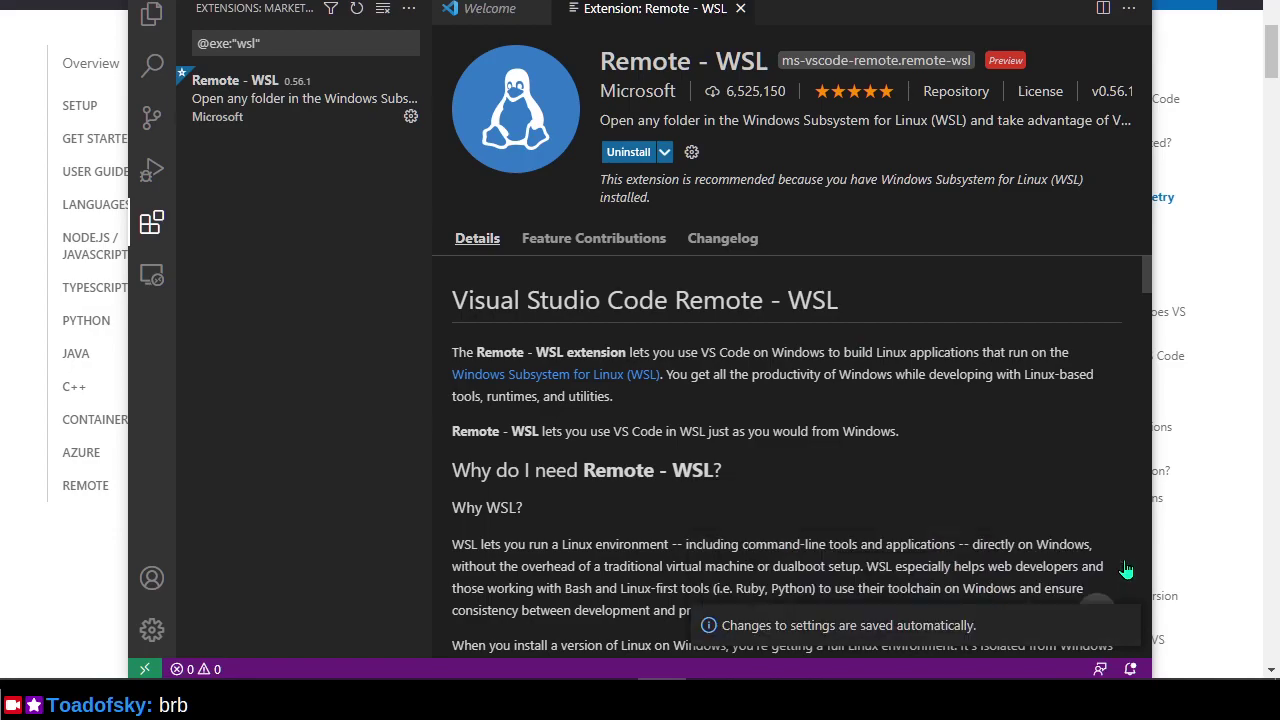
pyautogui.click(1122, 626)
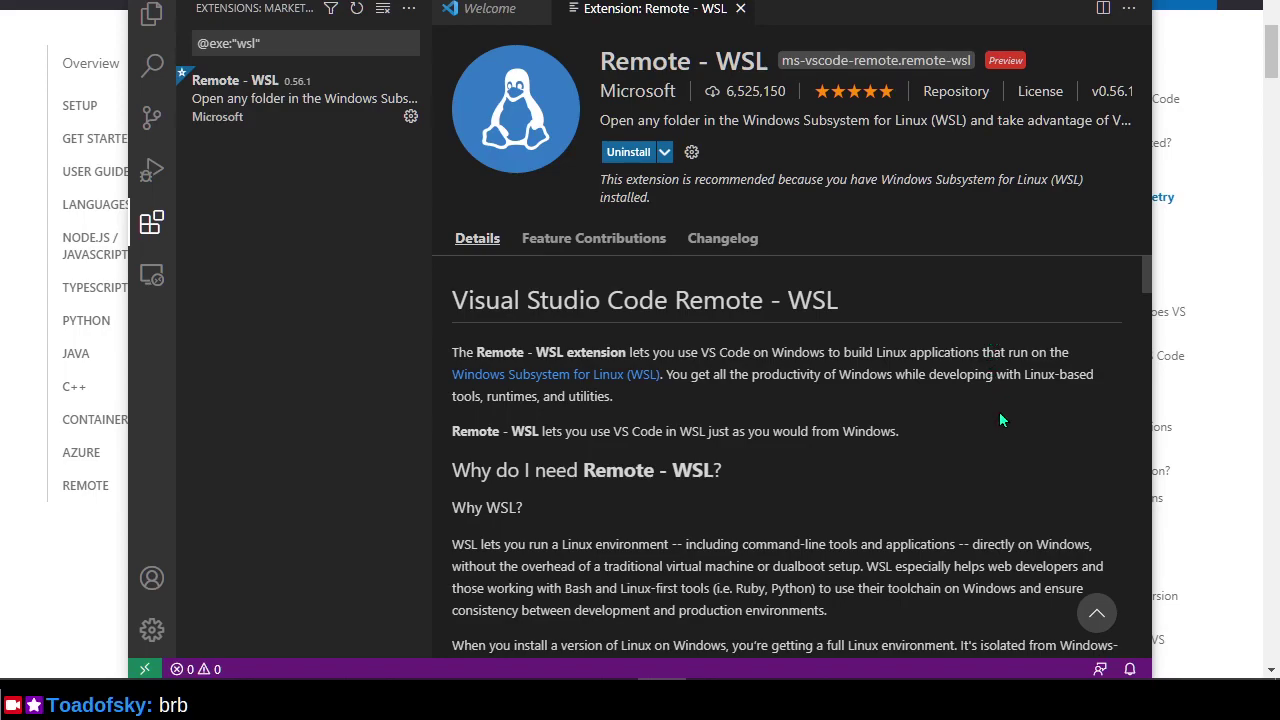
# Read through the Remote - WSL Details page down to its Getting started instructions.
pyautogui.moveTo(585, 470); pyautogui.dragTo(703, 472)
pyautogui.click(722, 510)
pyautogui.scroll(-2, 808, 545)
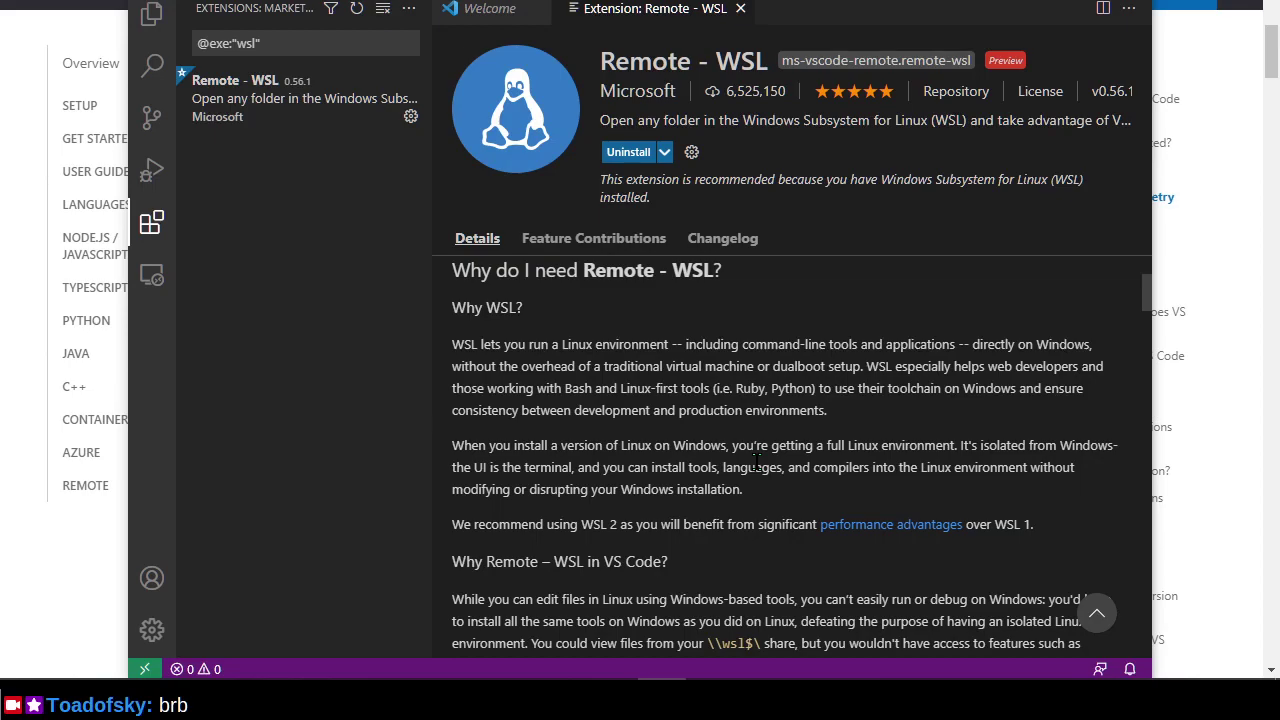
pyautogui.scroll(-1, 757, 460)
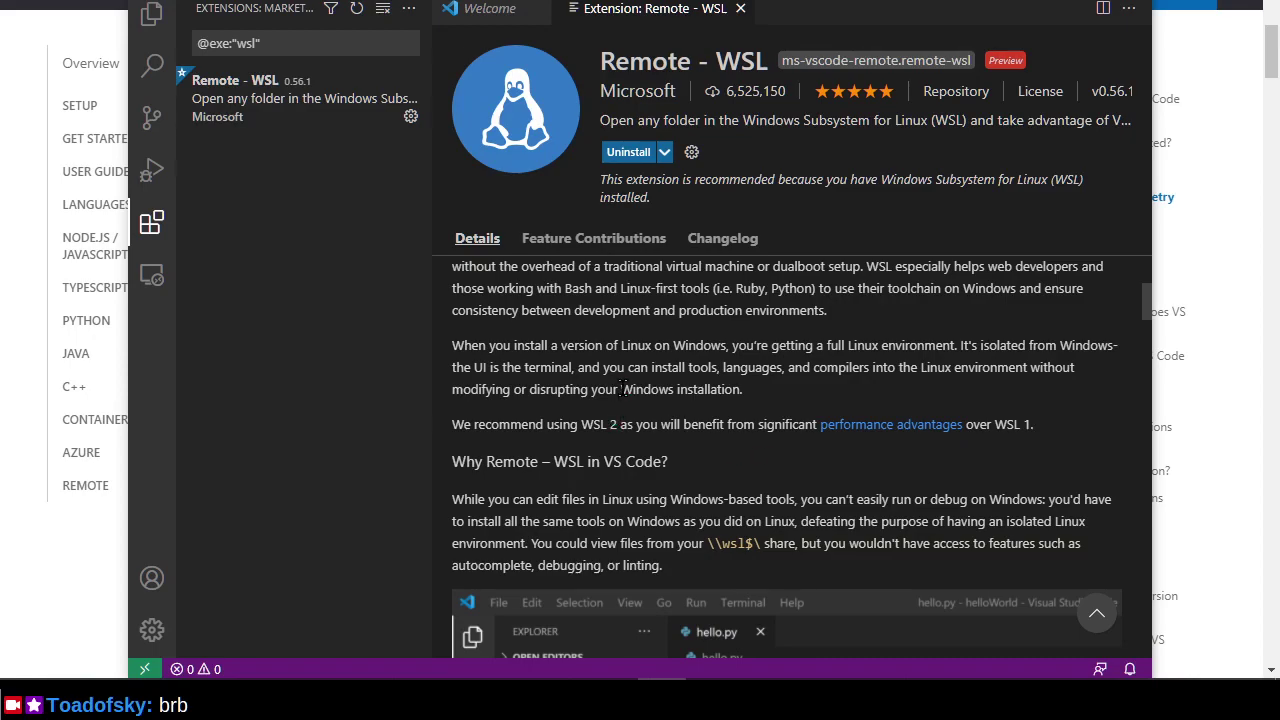
pyautogui.scroll(-1, 628, 394)
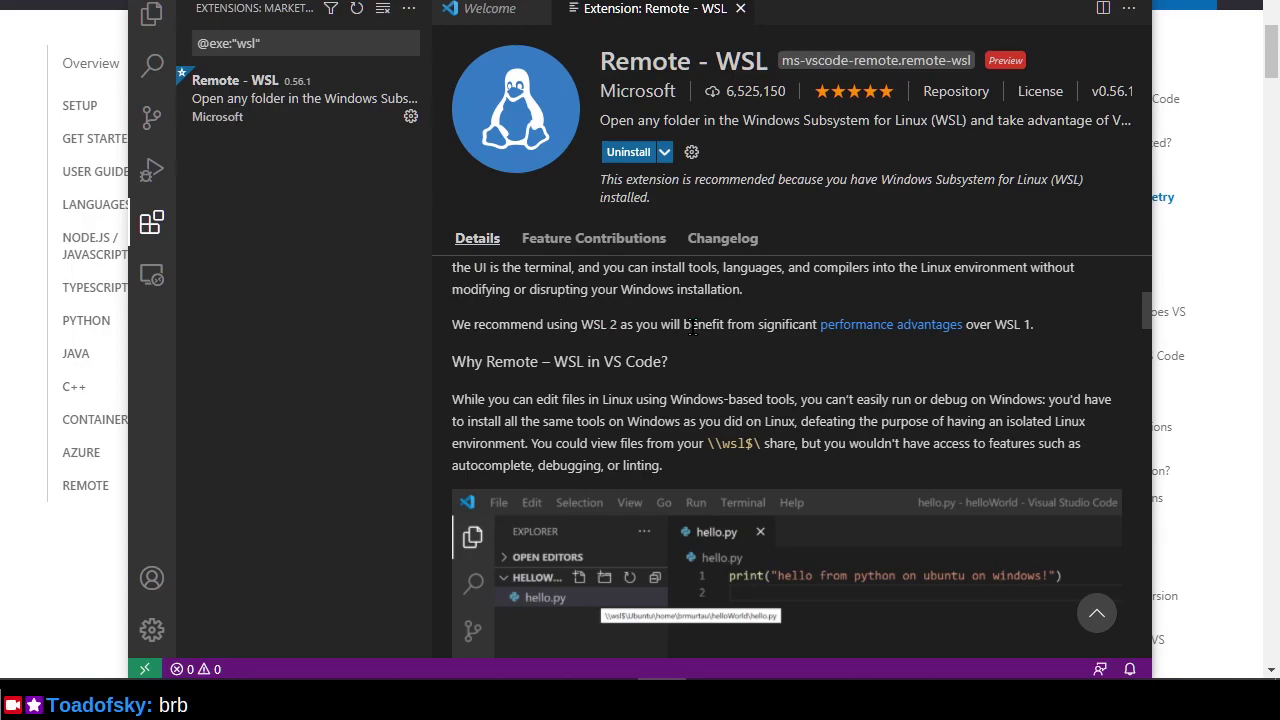
pyautogui.scroll(-2, 692, 328)
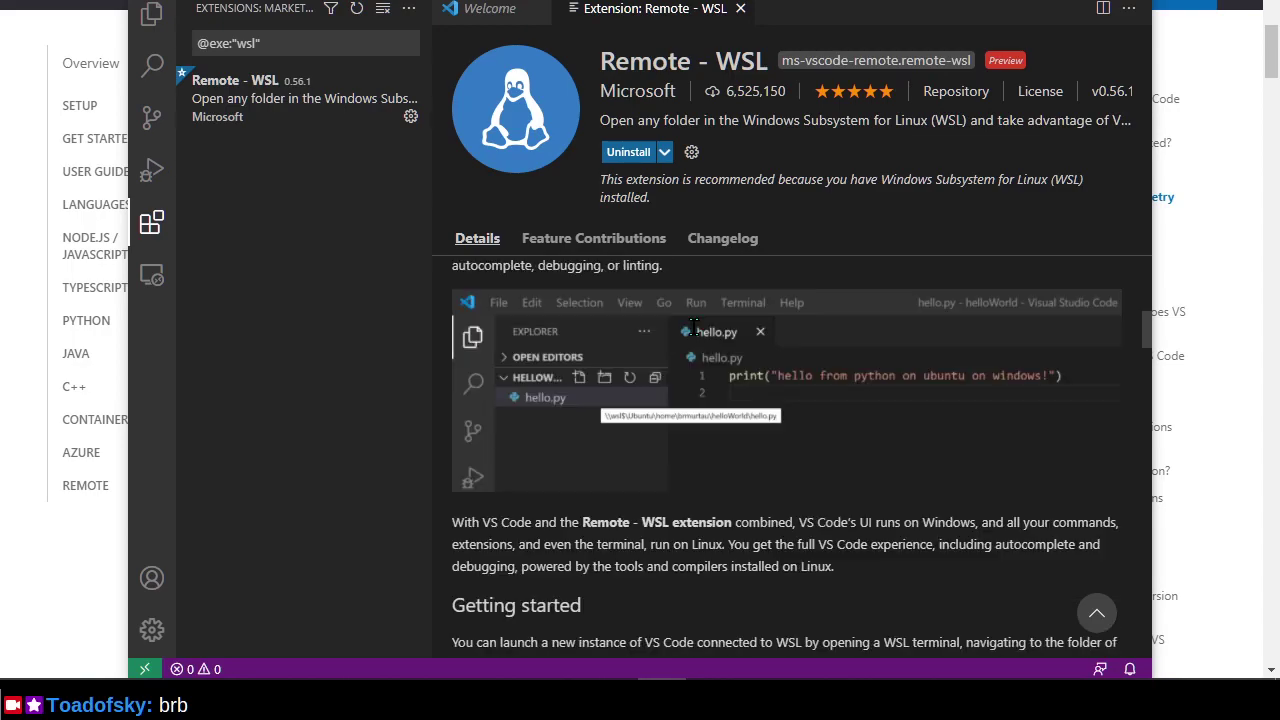
pyautogui.scroll(-2, 692, 328)
pyautogui.scroll(-5, 692, 328)
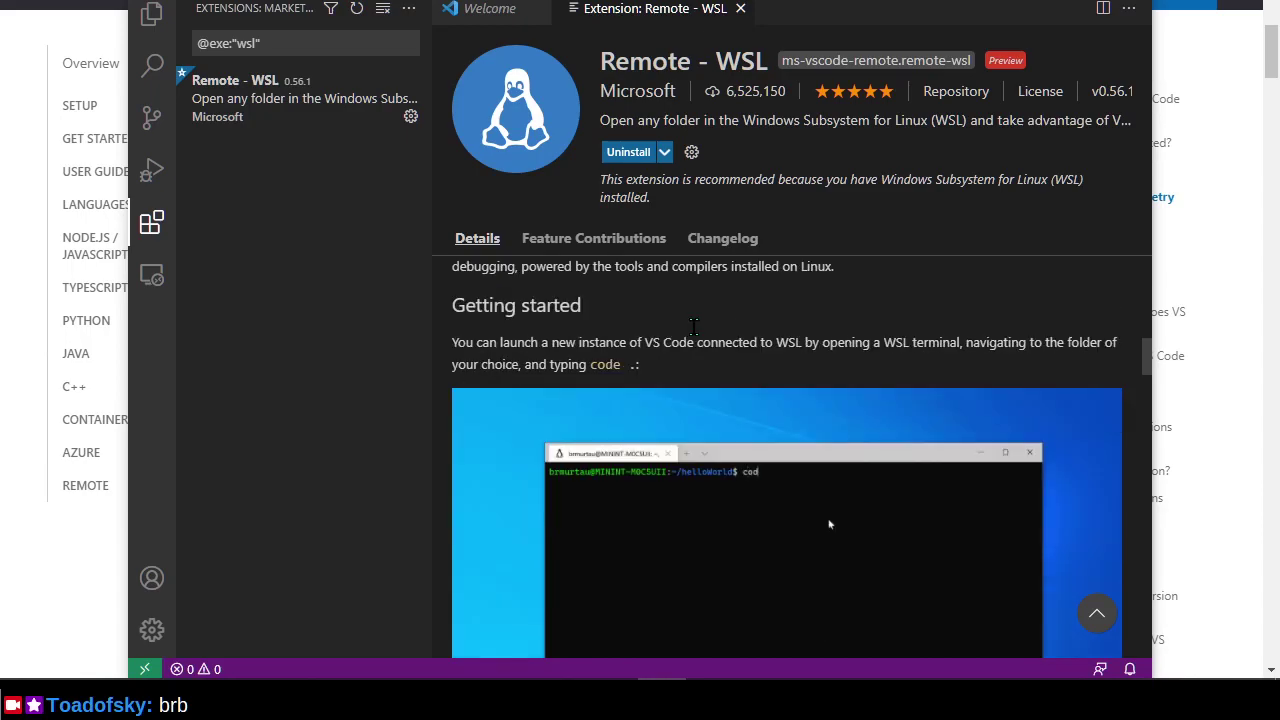
pyautogui.scroll(-2, 692, 326)
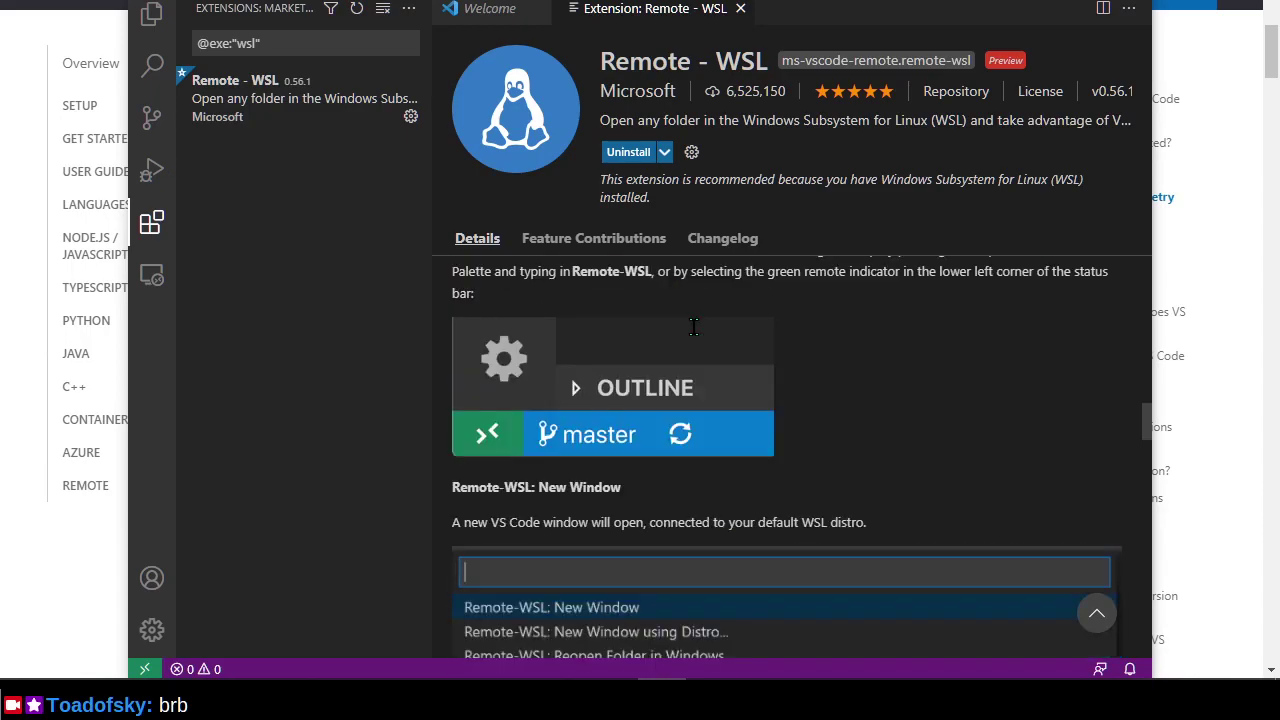
pyautogui.scroll(-2, 696, 336)
pyautogui.scroll(-2, 696, 336)
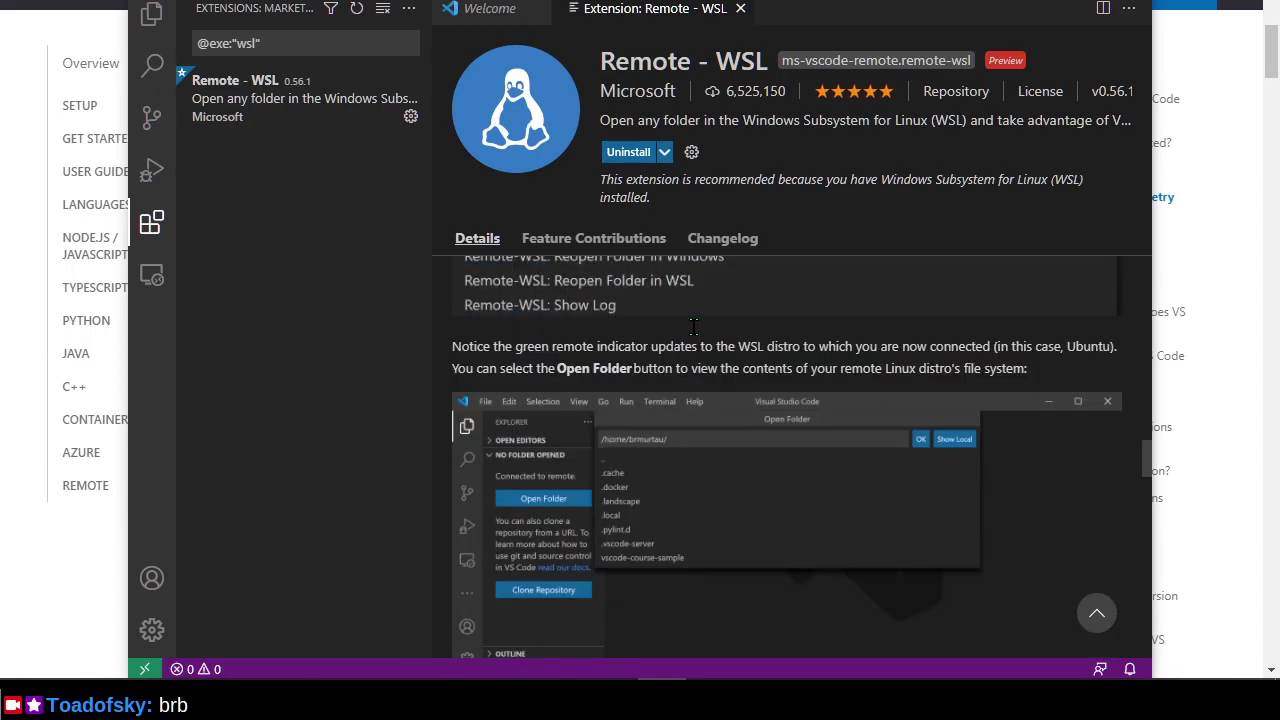
pyautogui.scroll(-3, 696, 336)
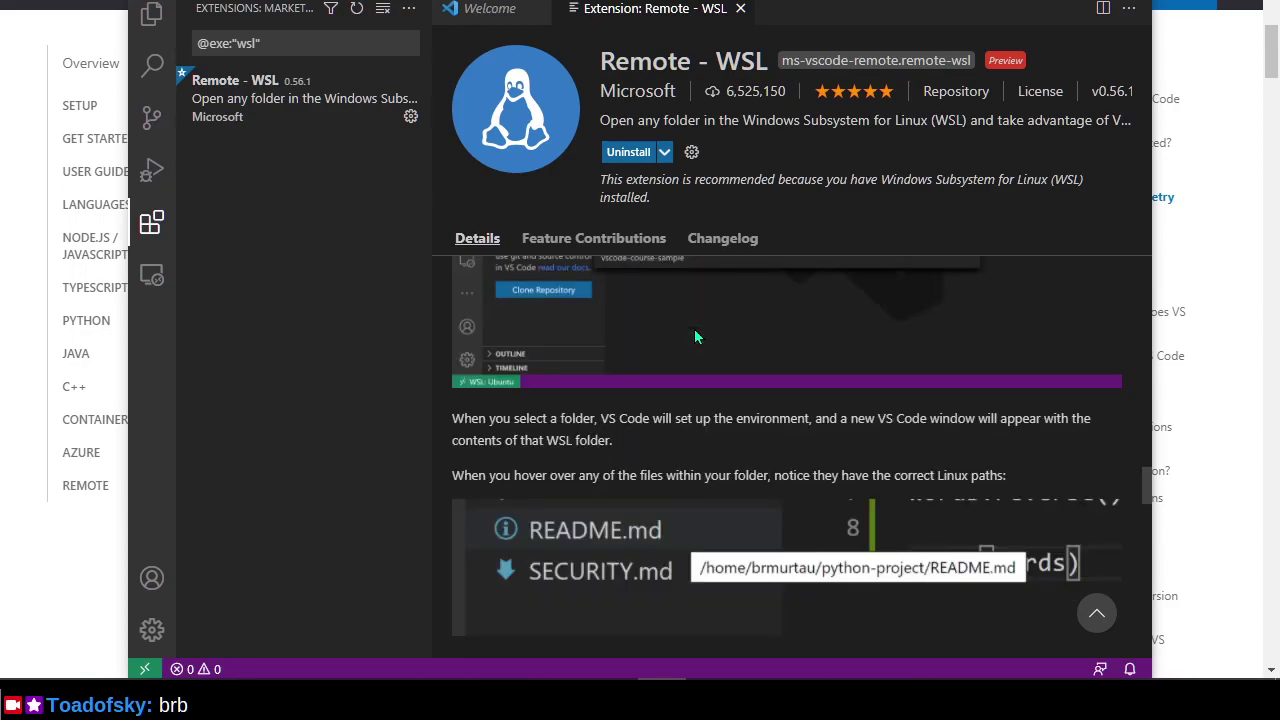
pyautogui.scroll(-3, 696, 337)
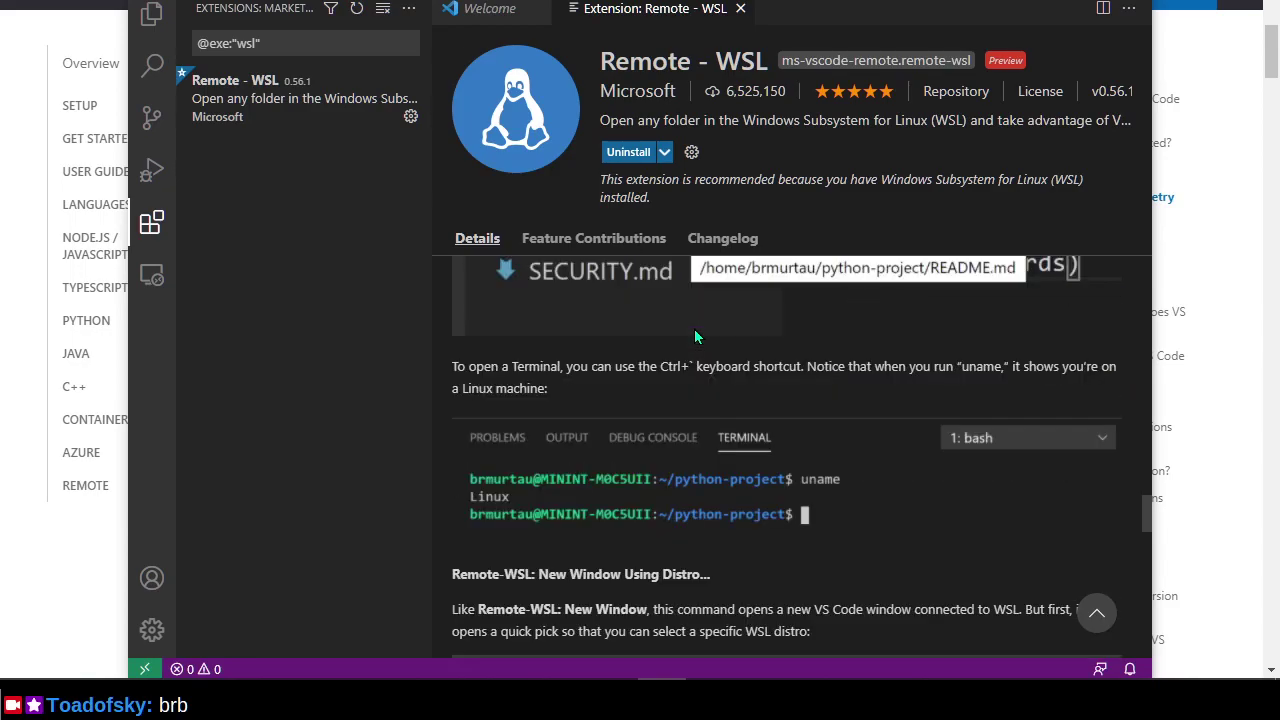
pyautogui.scroll(-2, 696, 337)
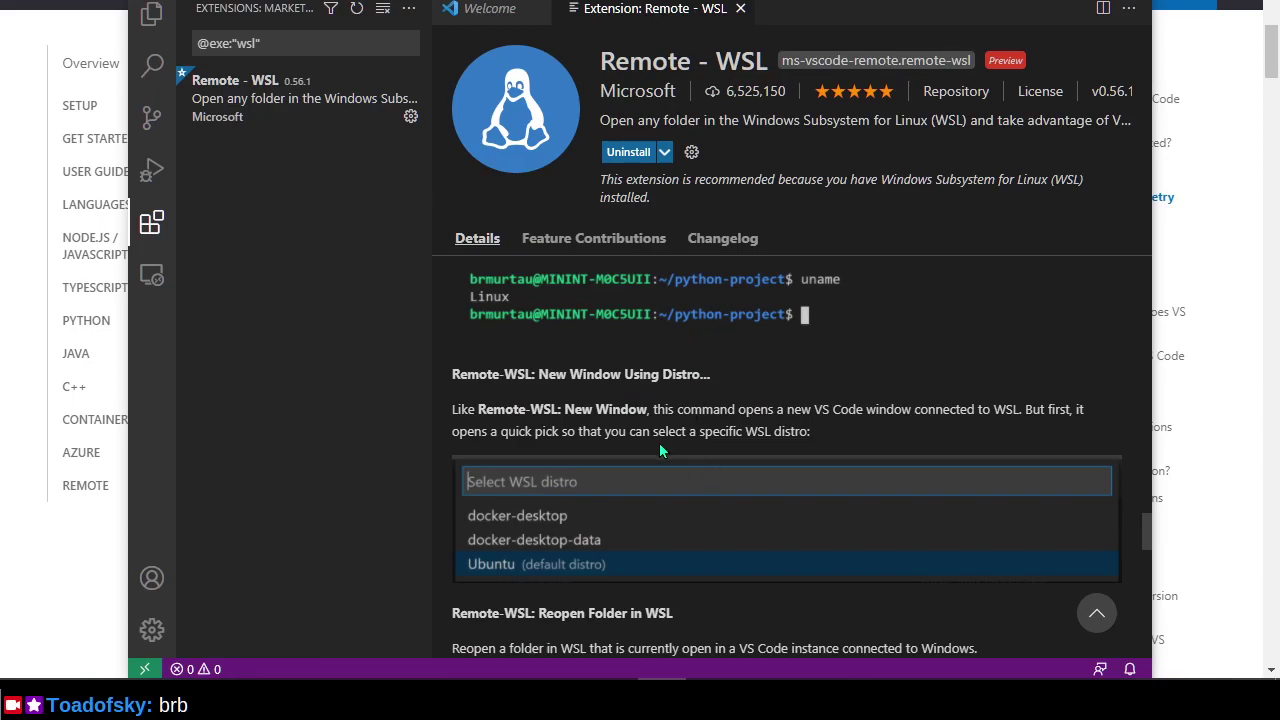
pyautogui.scroll(8, 656, 446)
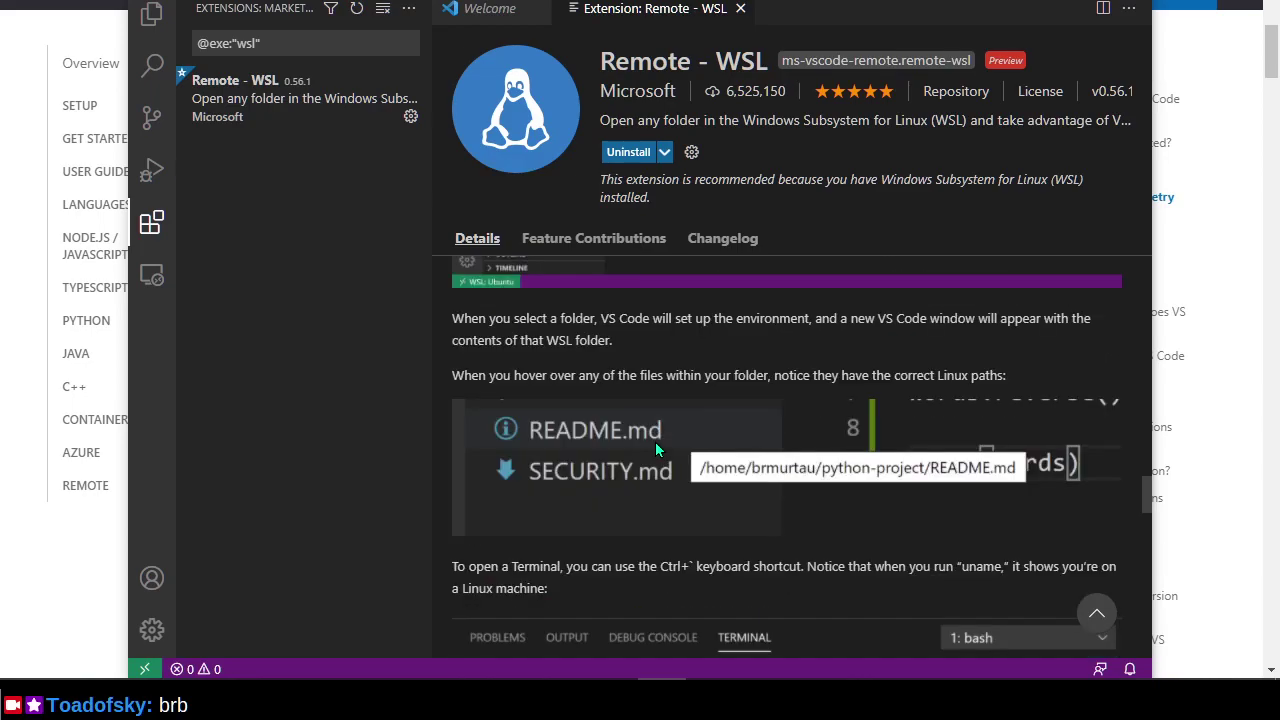
pyautogui.scroll(4, 655, 441)
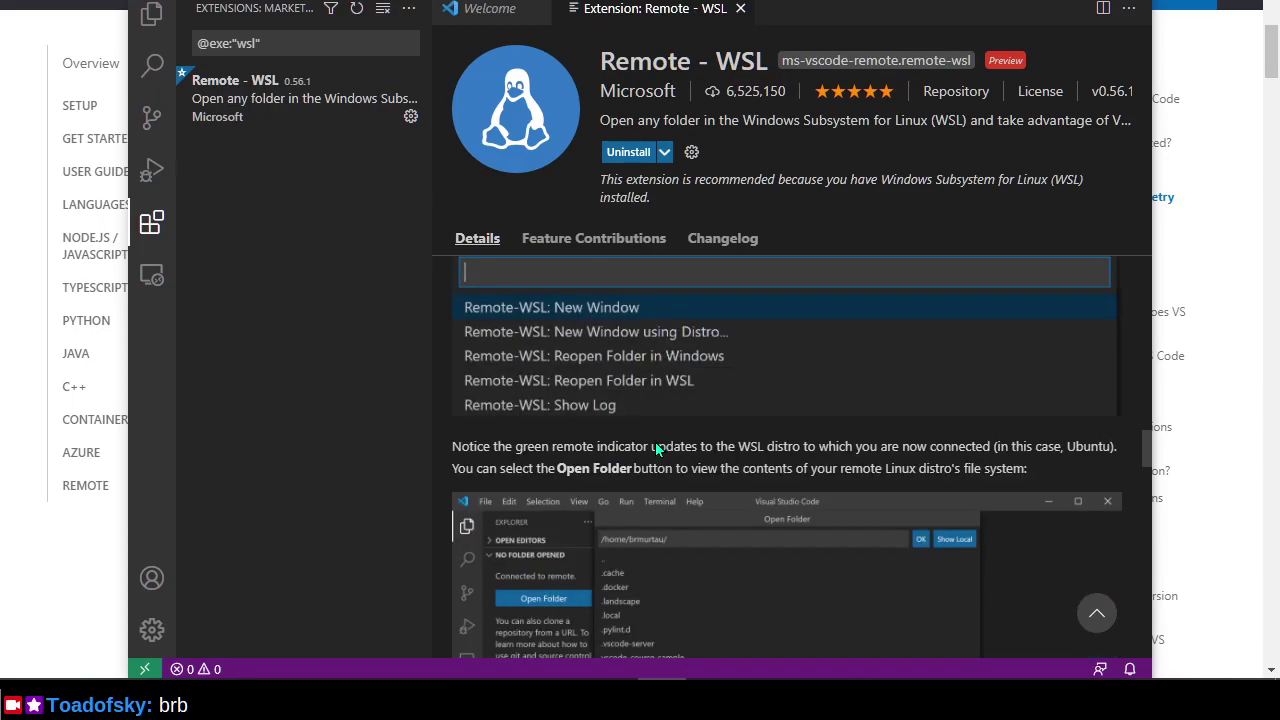
pyautogui.scroll(1, 655, 441)
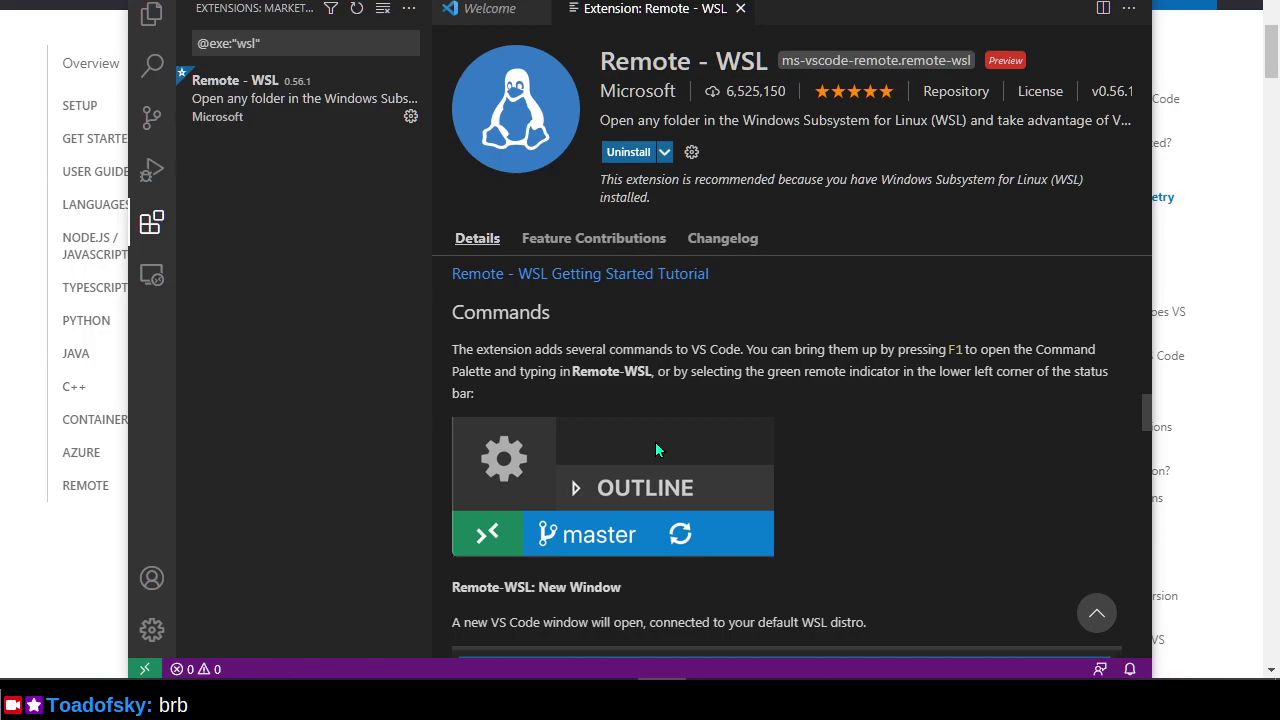
pyautogui.scroll(1, 655, 450)
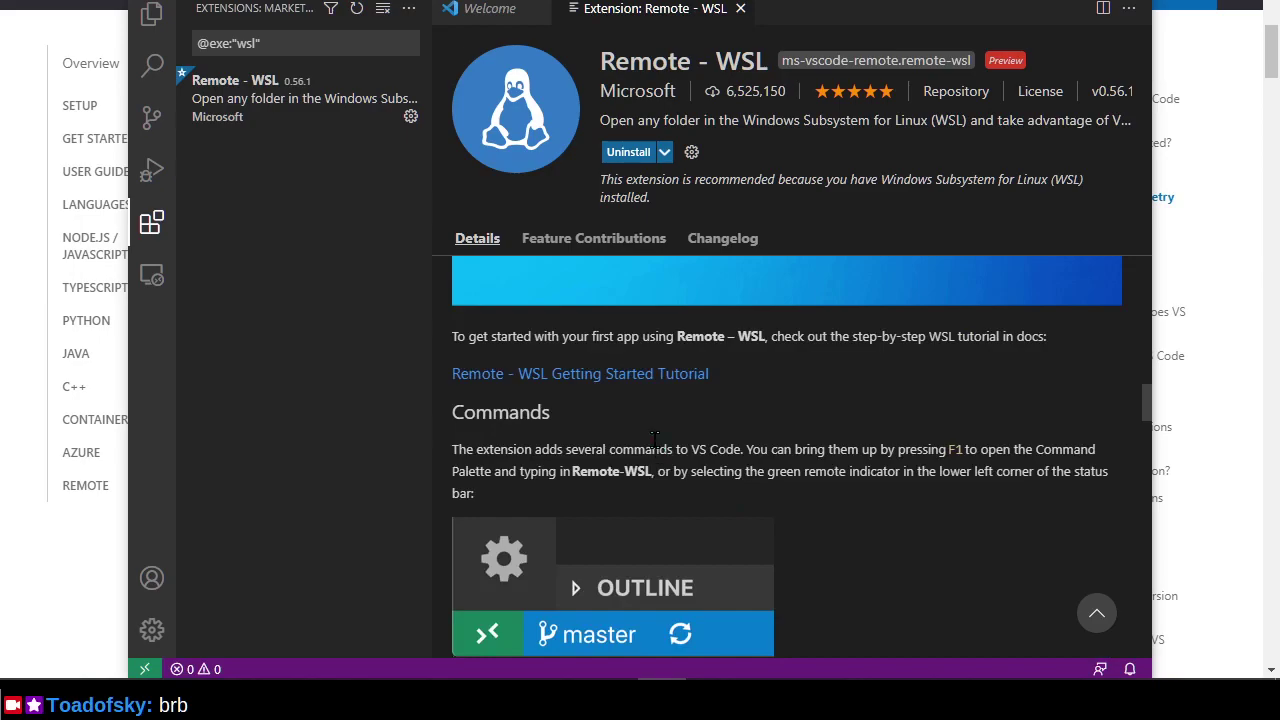
pyautogui.scroll(15, 655, 440)
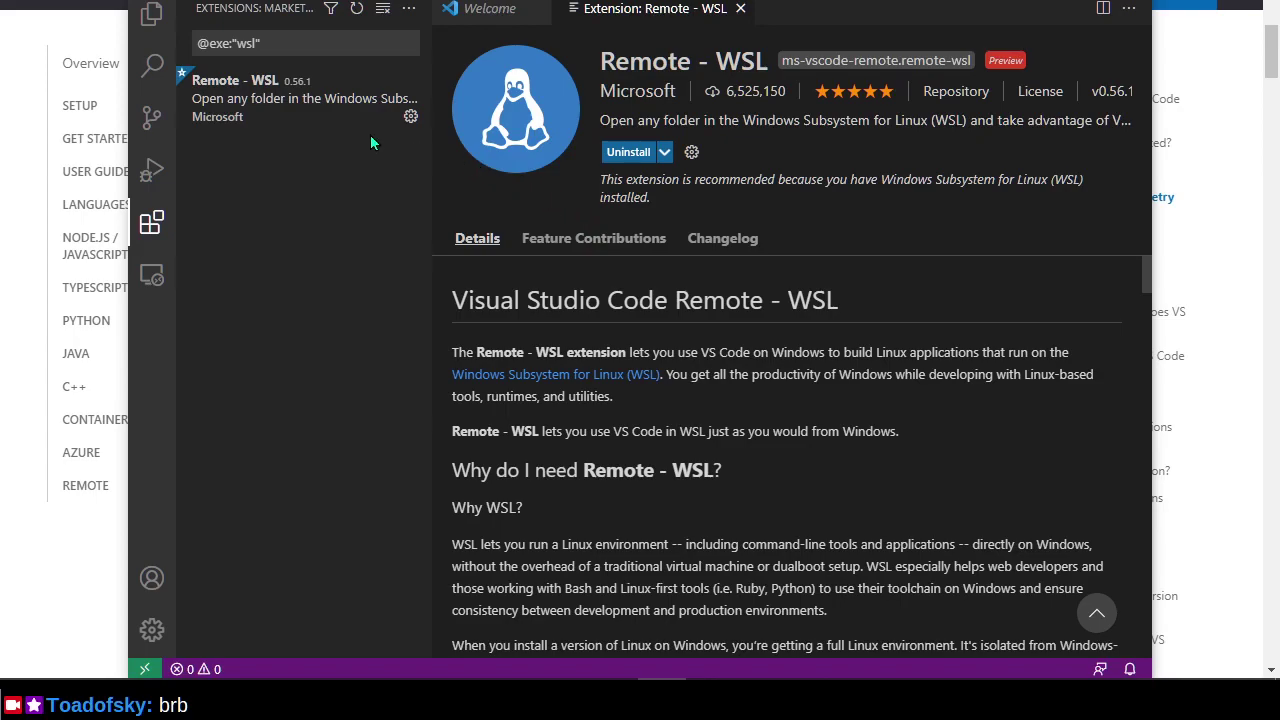
pyautogui.scroll(-4, 733, 590)
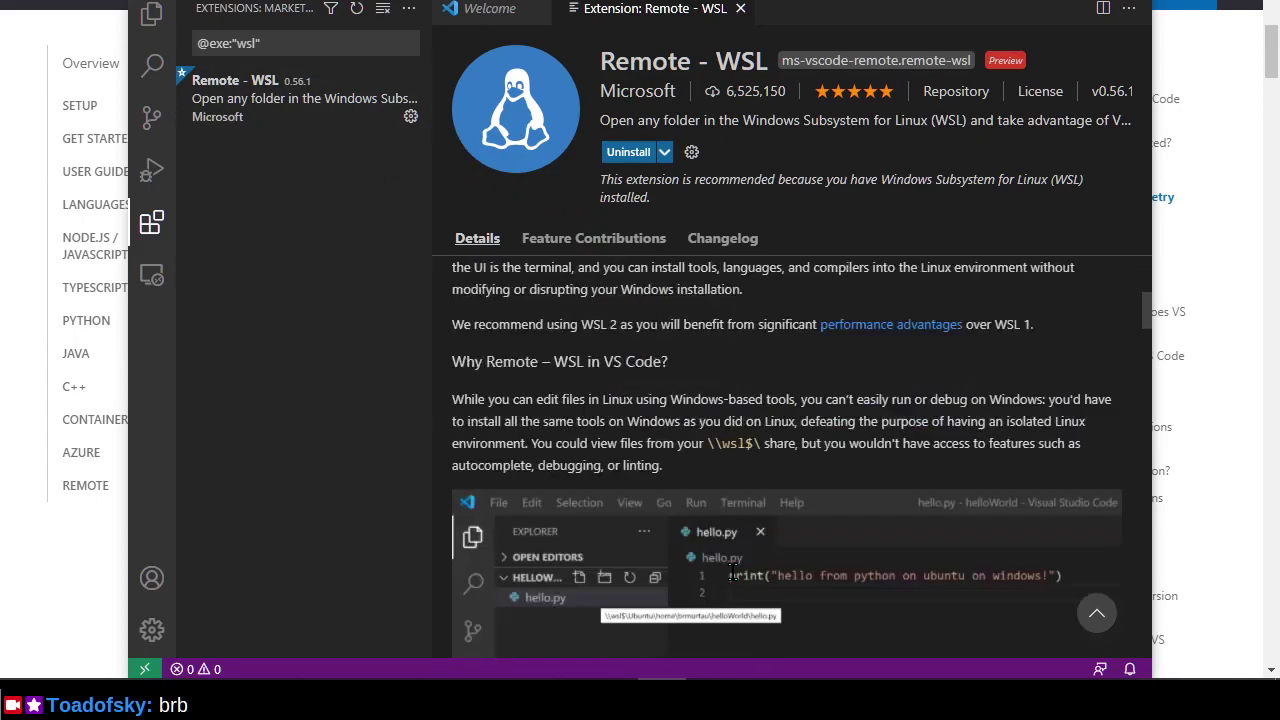
pyautogui.scroll(-2, 733, 572)
pyautogui.scroll(-1, 683, 590)
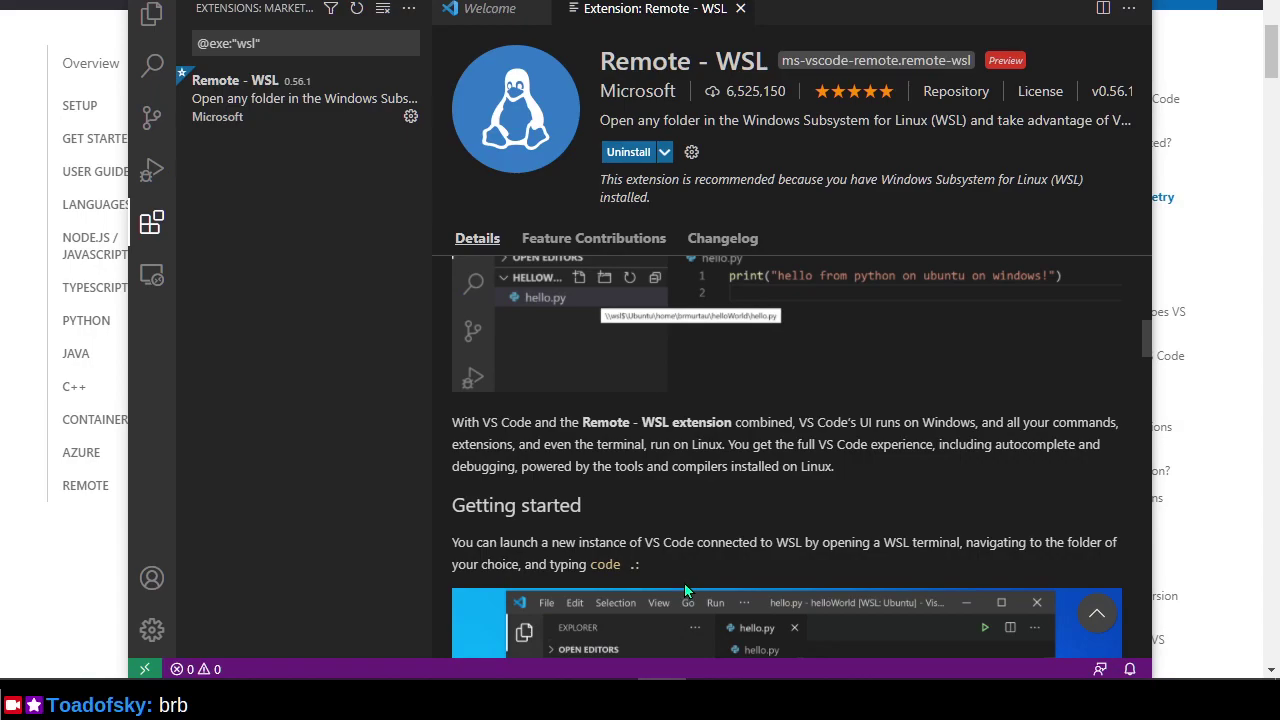
pyautogui.scroll(-1, 685, 588)
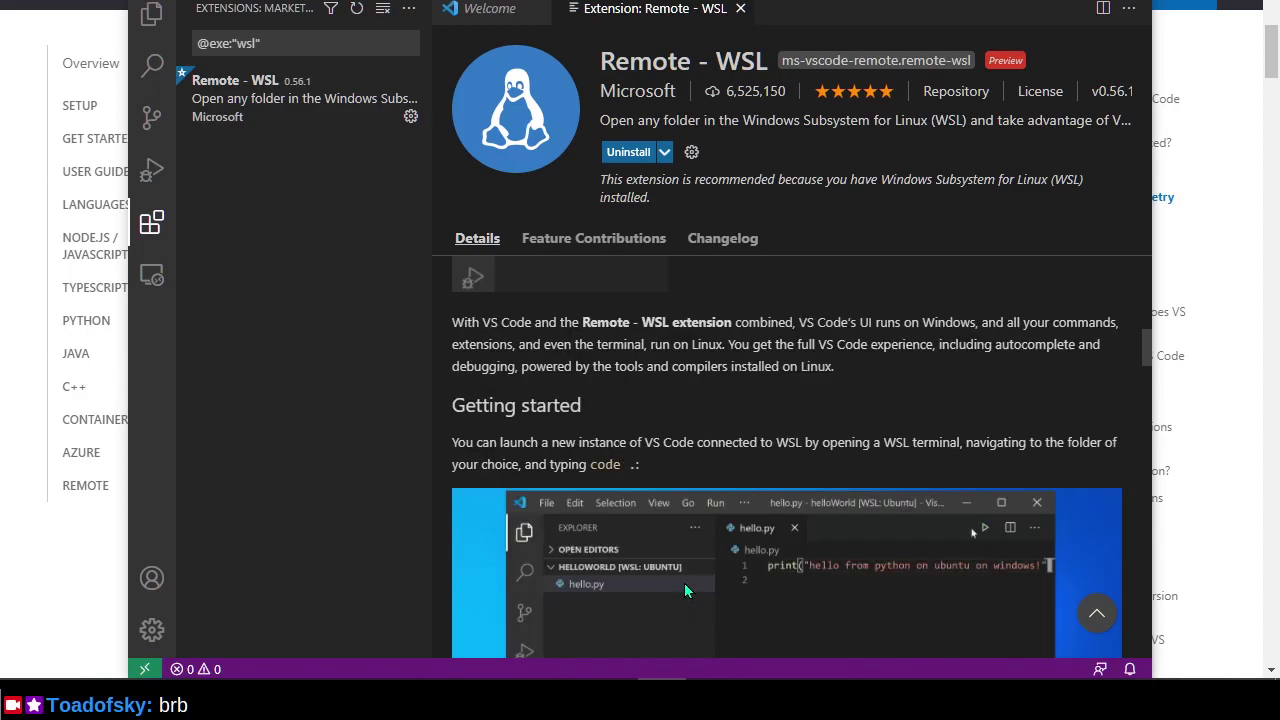
pyautogui.scroll(-1, 685, 590)
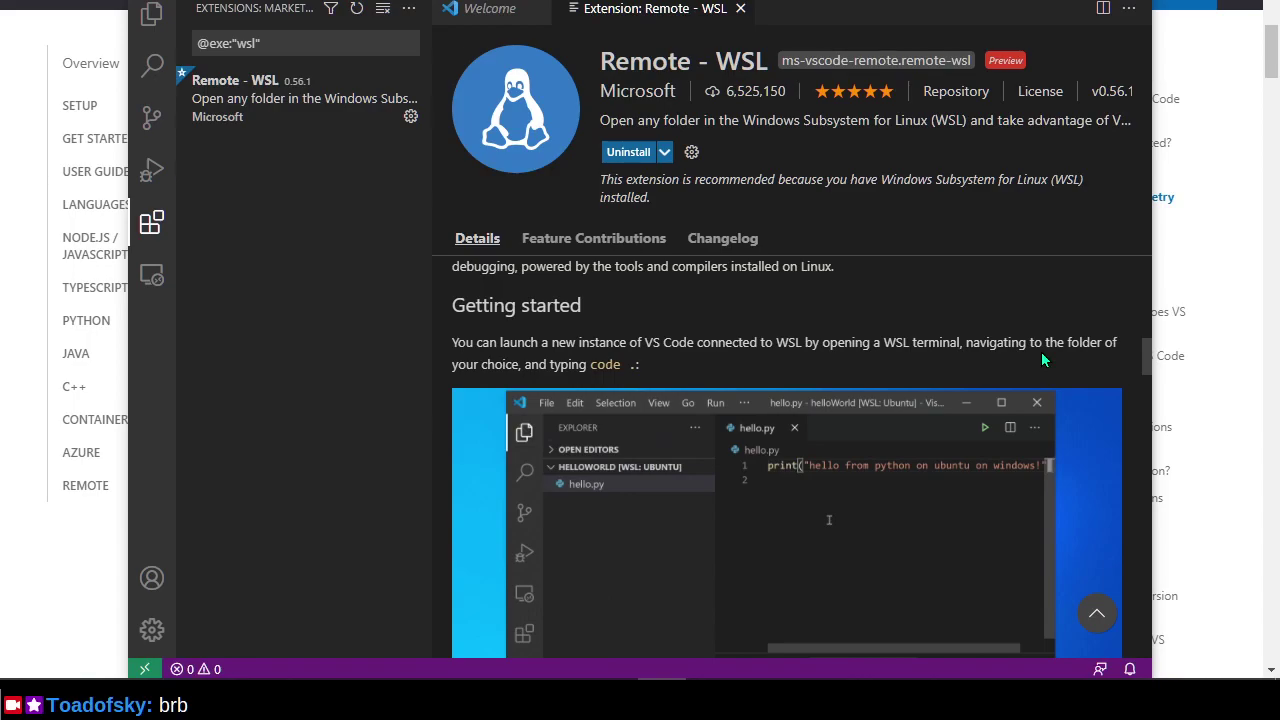
pyautogui.press('super')
pyautogui.write('bash')
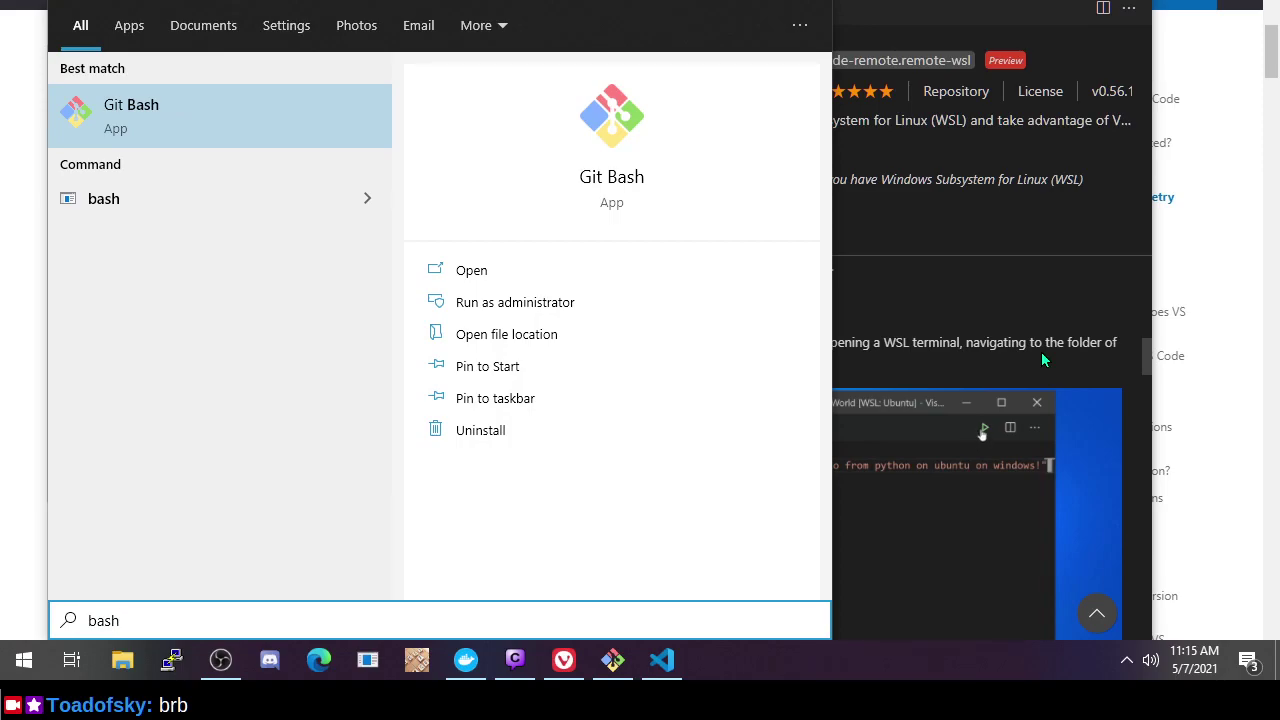
pyautogui.press('Escape')
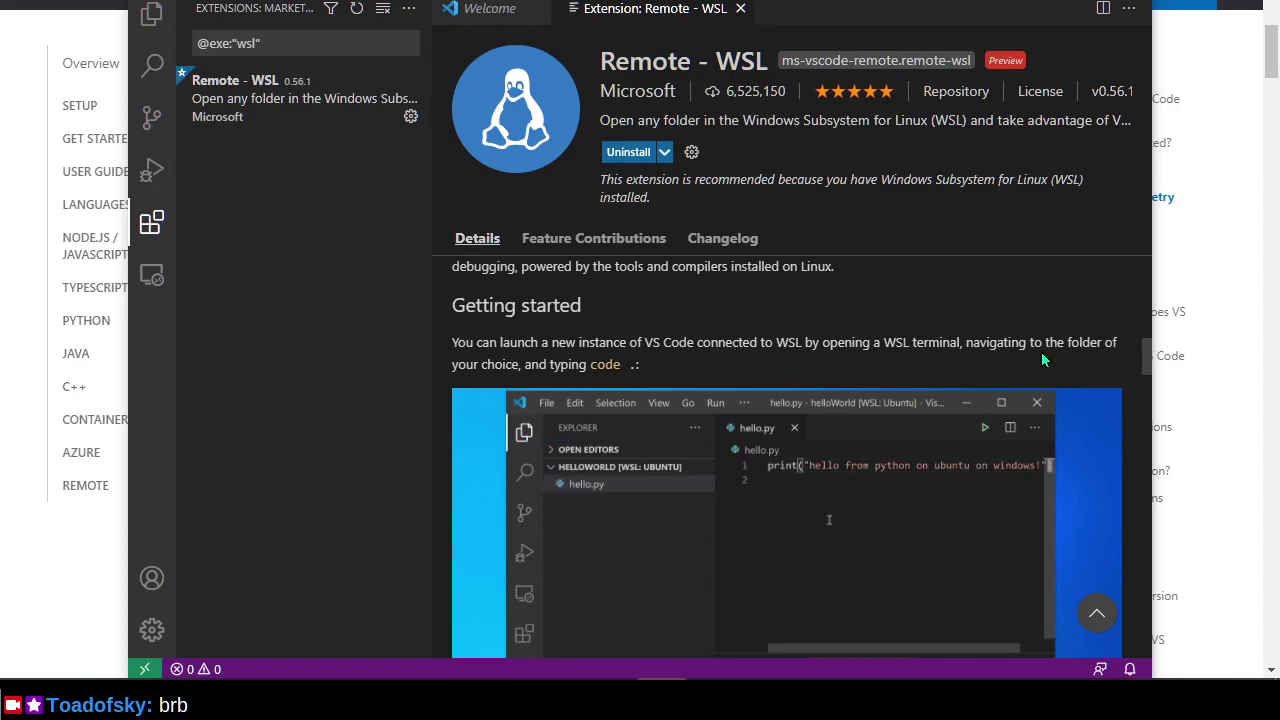
pyautogui.press('super')
pyautogui.write('wsl')
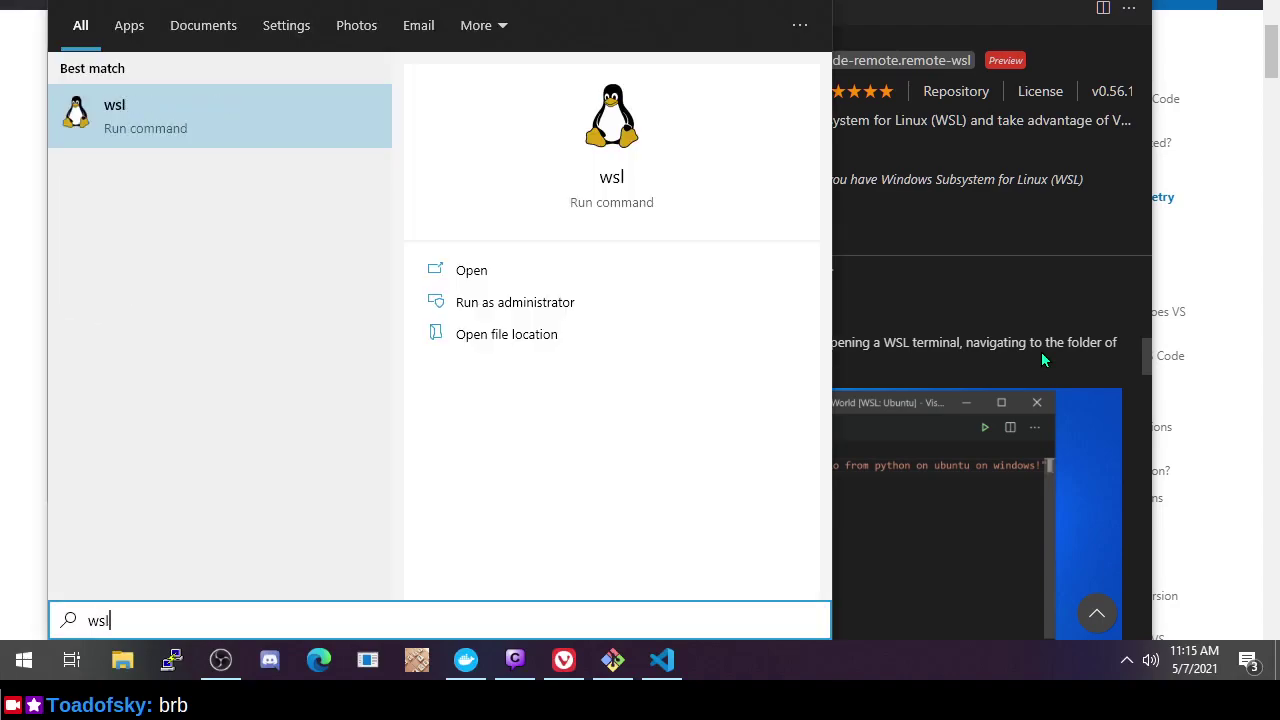
pyautogui.press('Return')
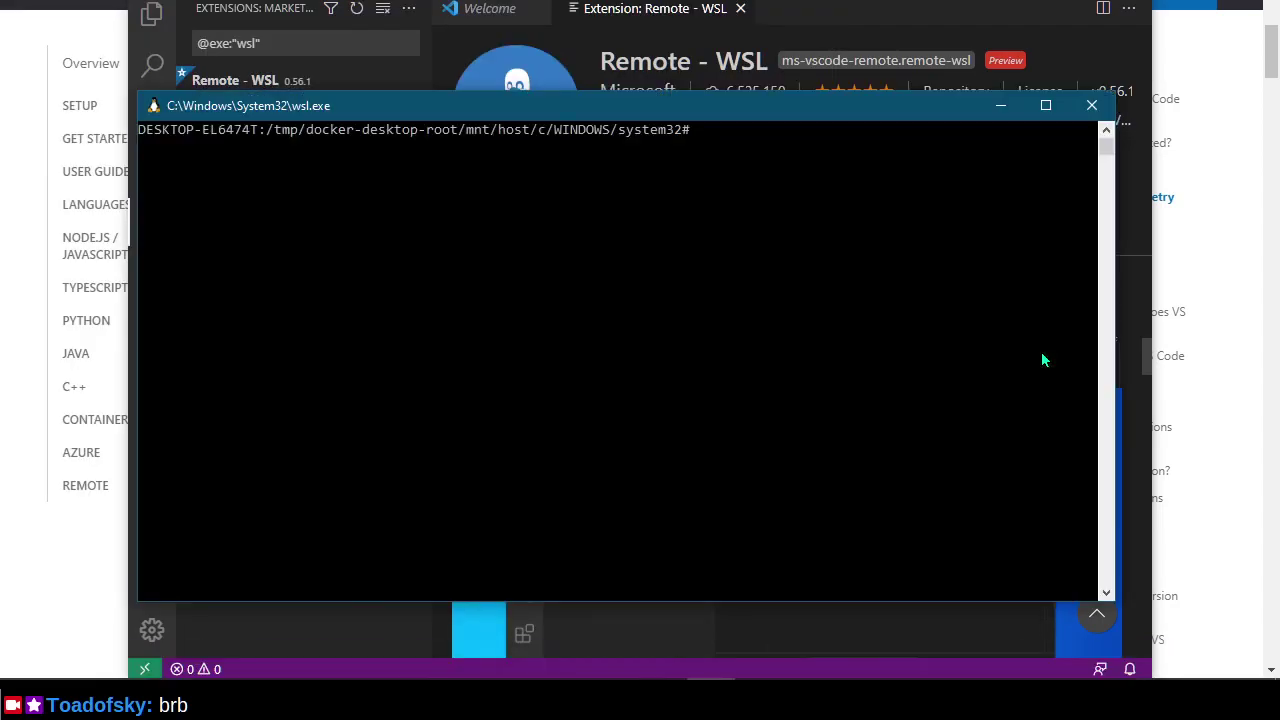
pyautogui.moveTo(597, 108); pyautogui.dragTo(520, 18)
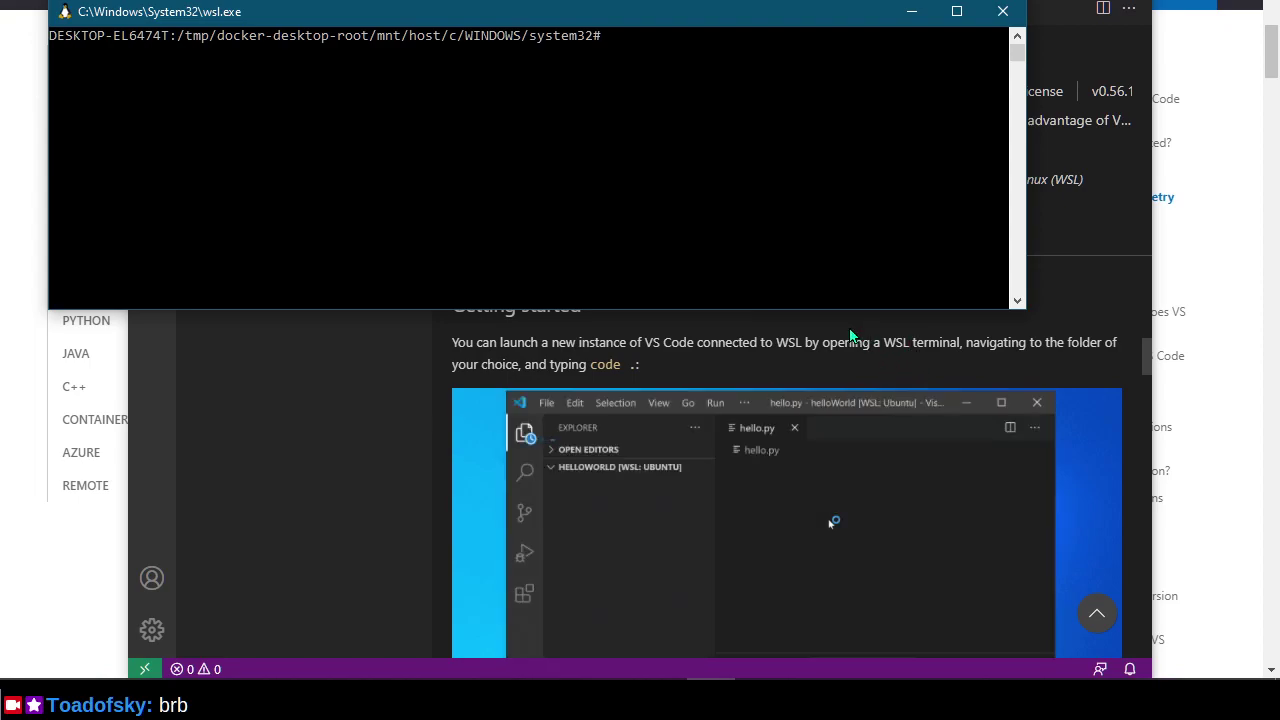
pyautogui.write('code .')
pyautogui.press('Return')
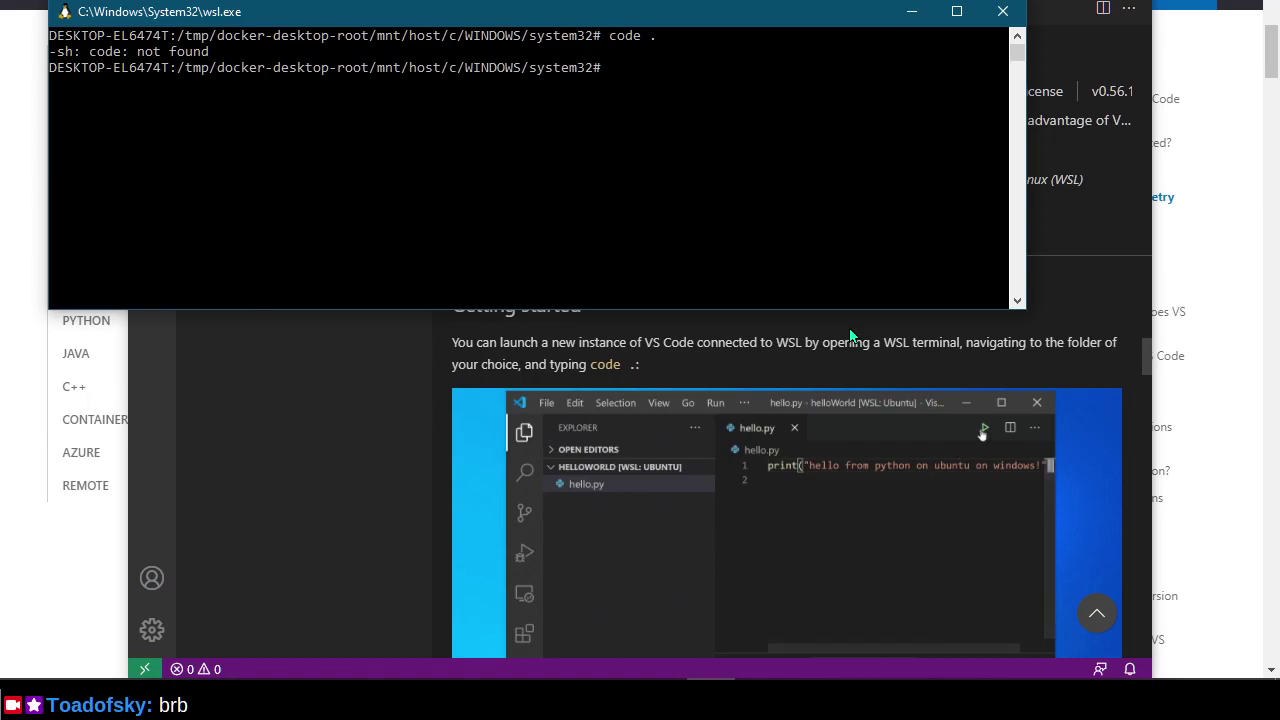
pyautogui.write('ex')
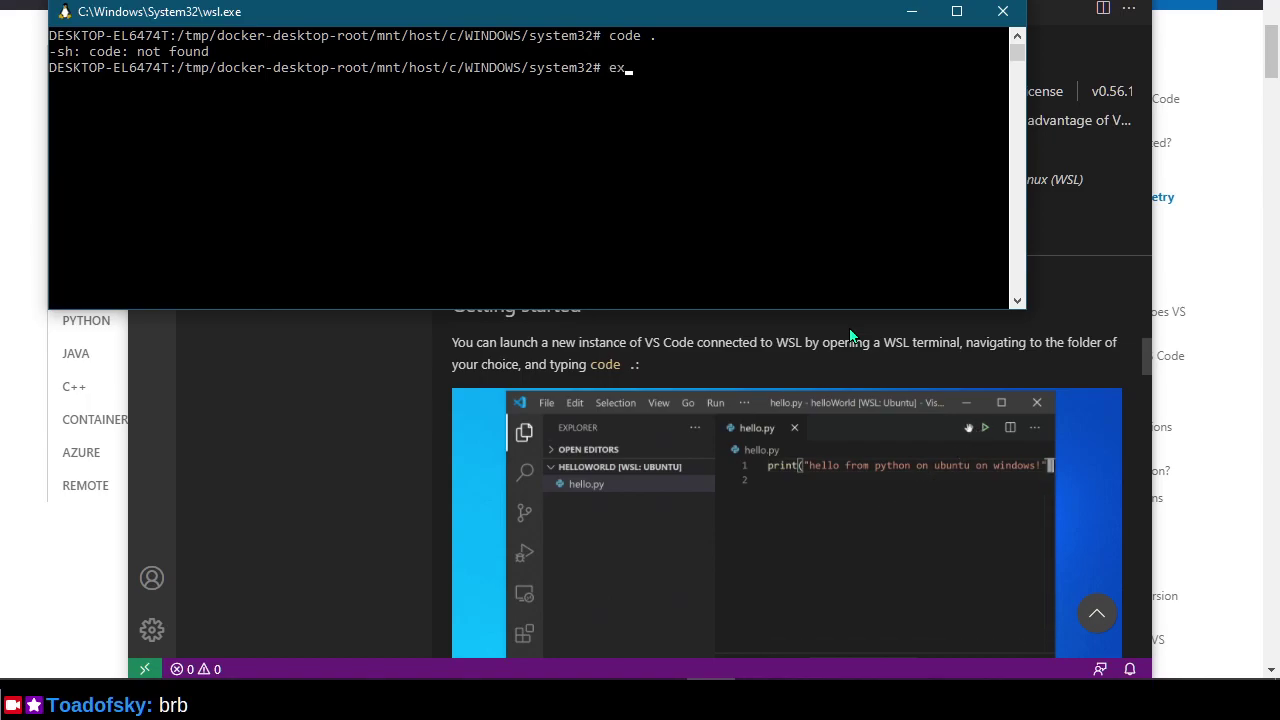
pyautogui.write('it')
pyautogui.press('Return')
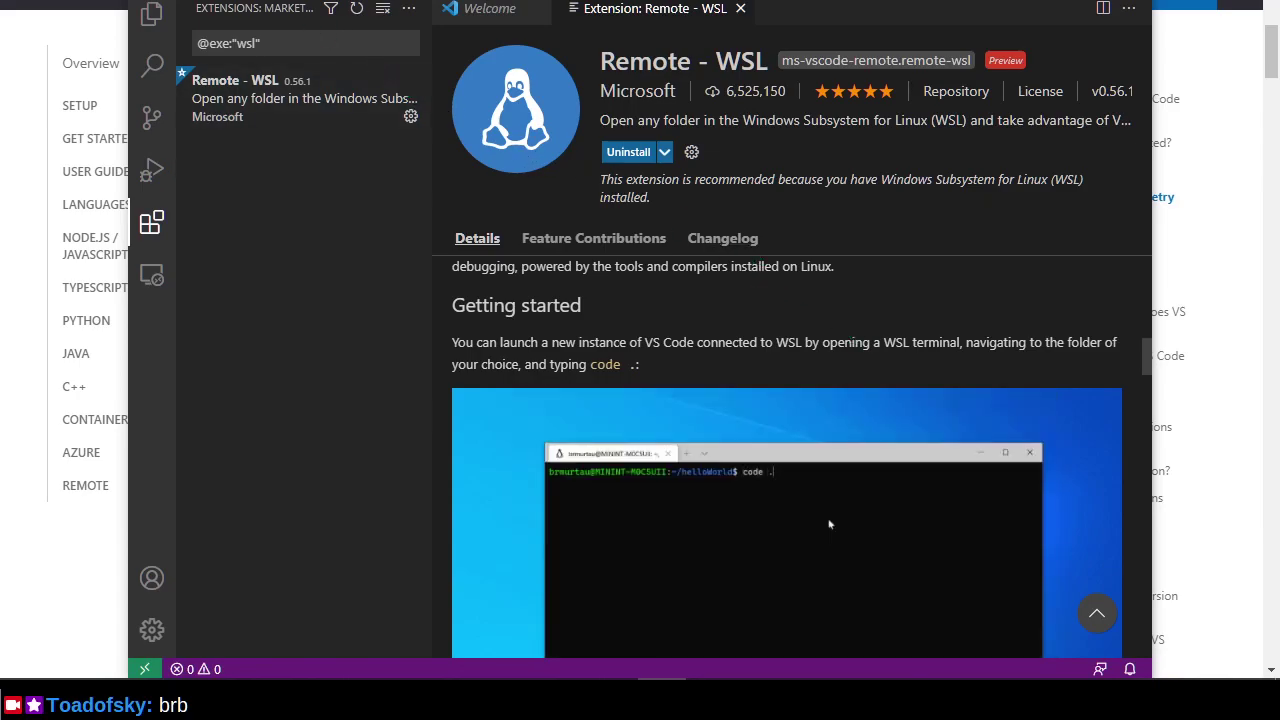
pyautogui.click(192, 0)
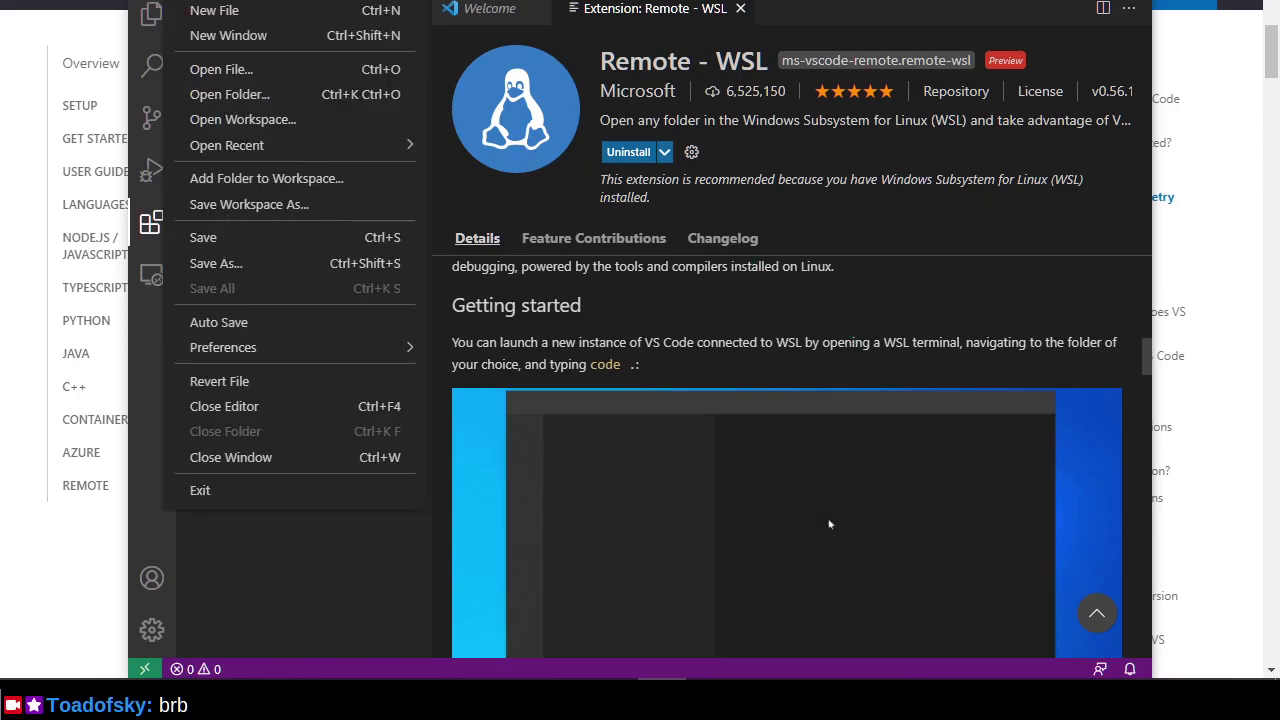
pyautogui.moveTo(229, 0)
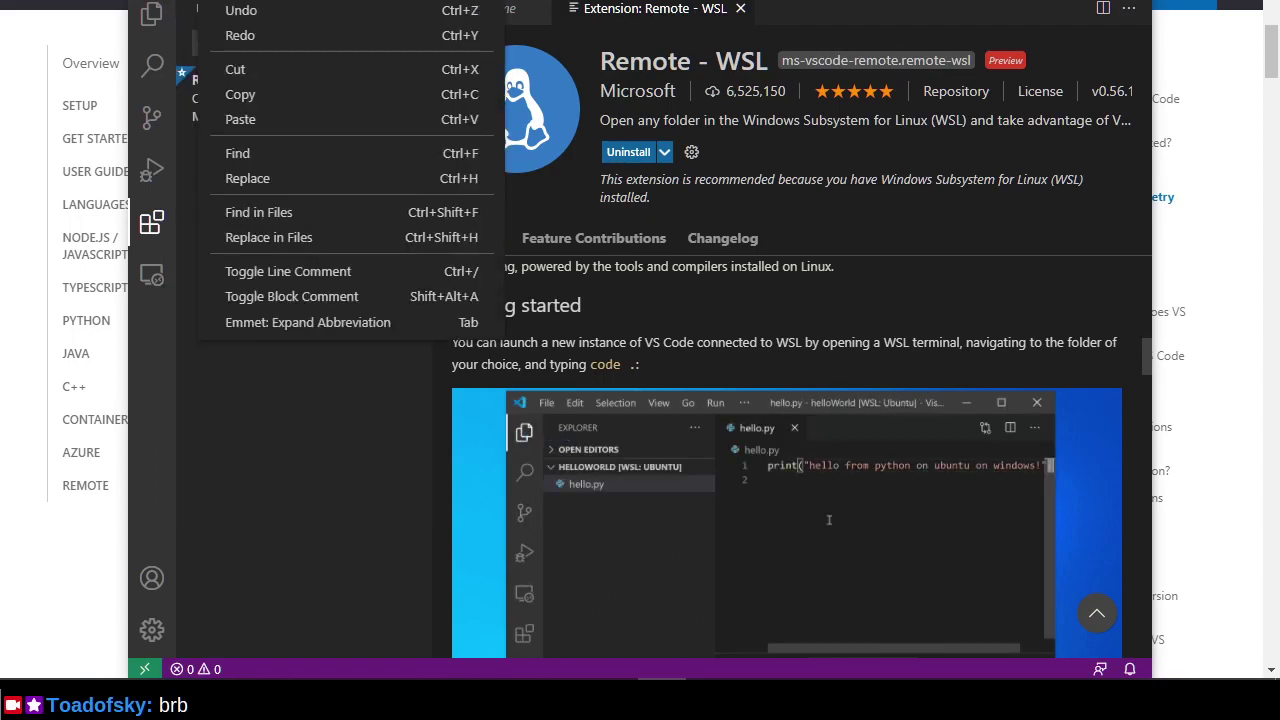
pyautogui.moveTo(268, 0)
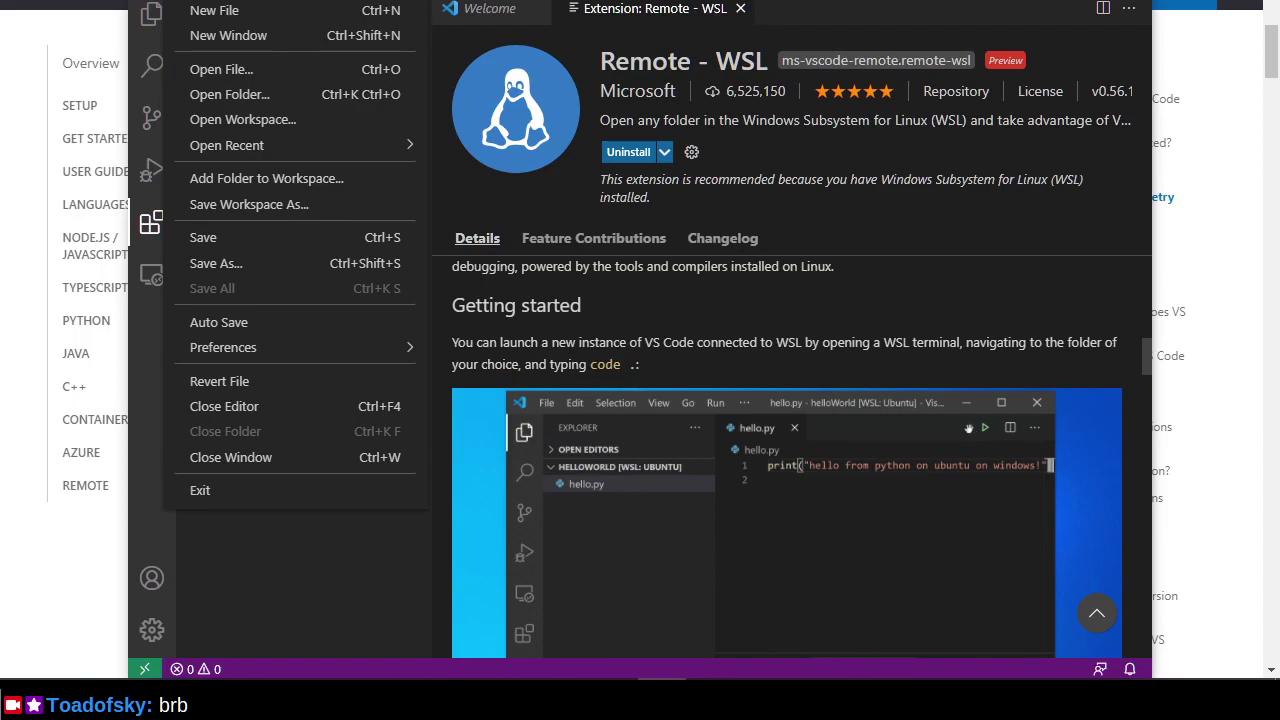
pyautogui.press('Escape')
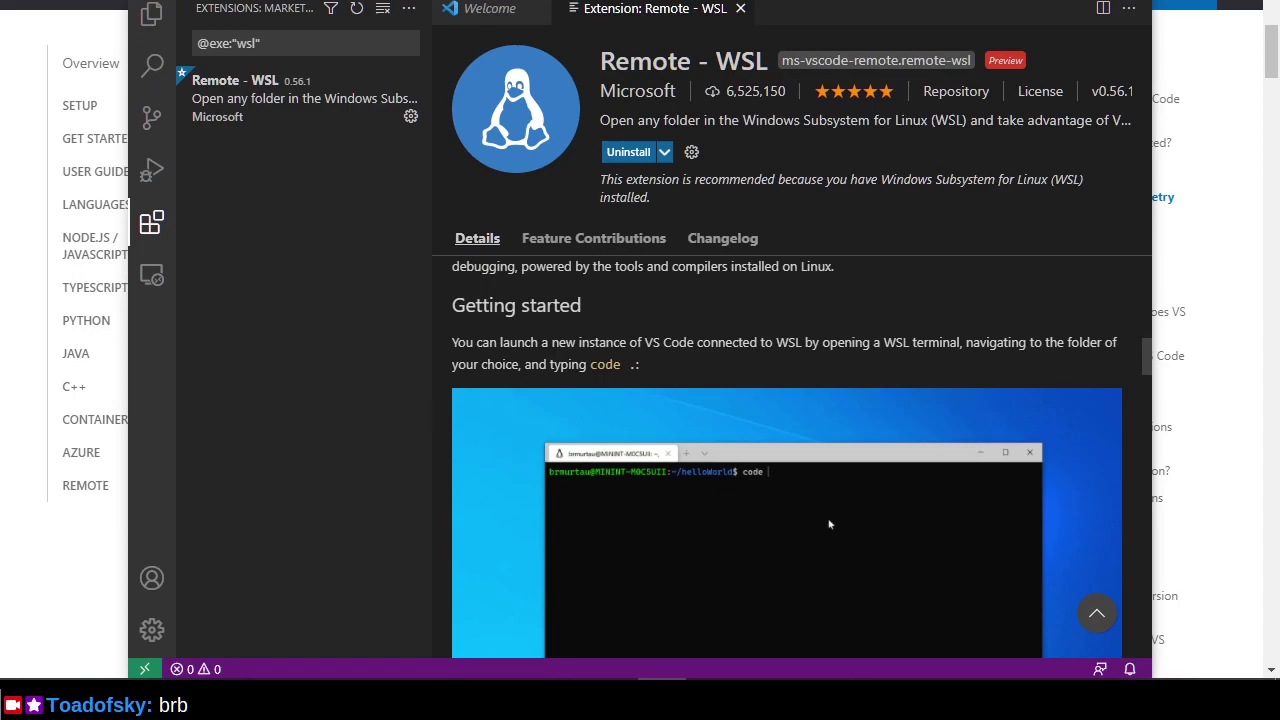
pyautogui.hotkey('alt', 'h')
pyautogui.moveTo(460, 2)
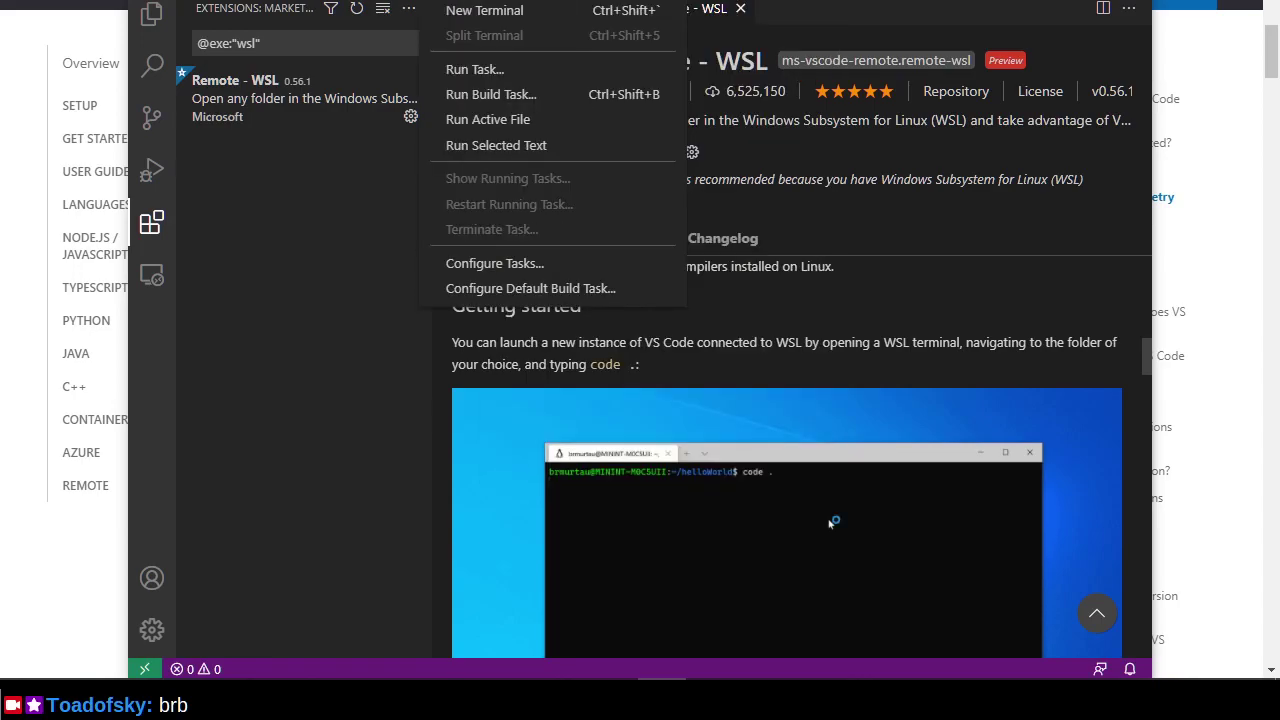
pyautogui.click(465, 12)
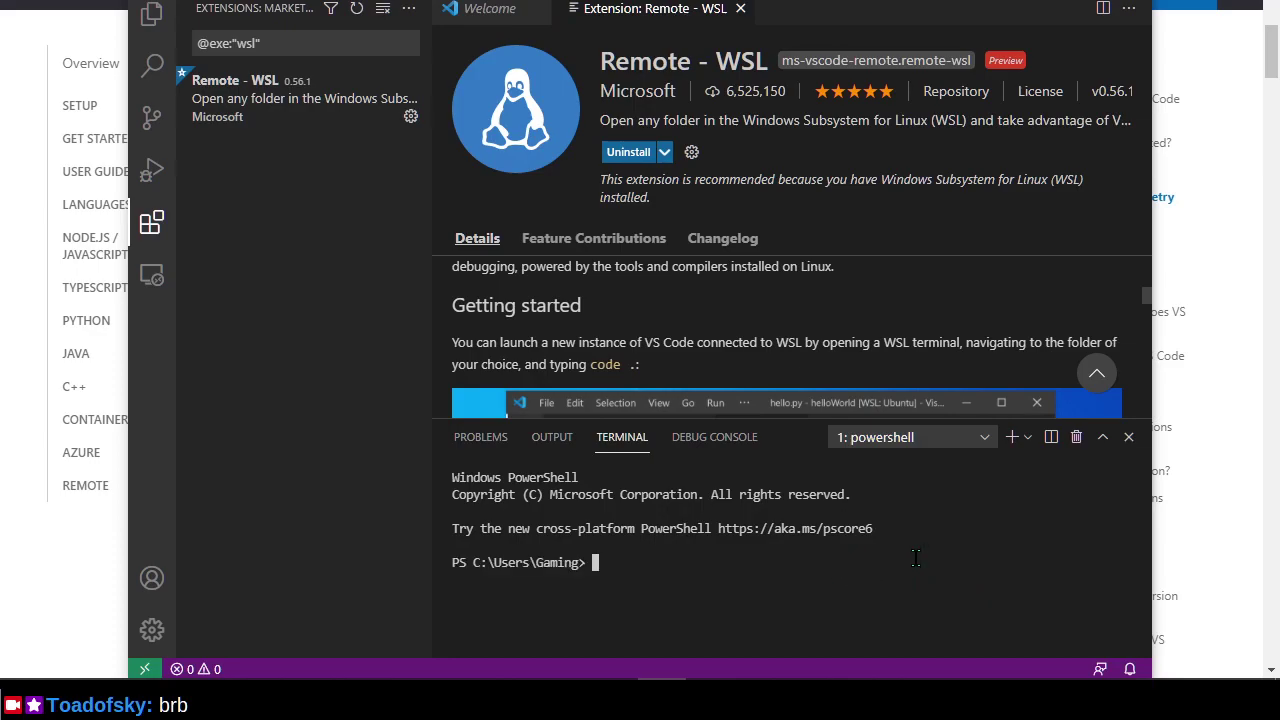
pyautogui.write('code .')
pyautogui.press('Return')
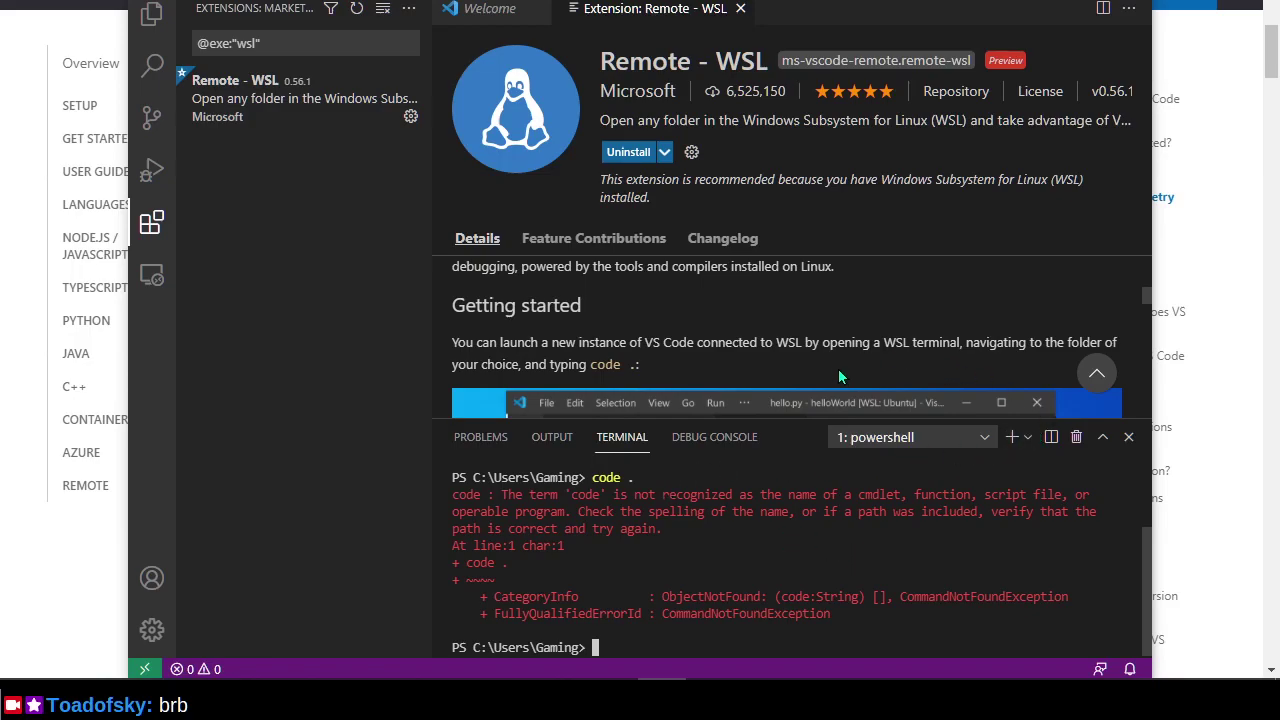
pyautogui.scroll(-3, 835, 372)
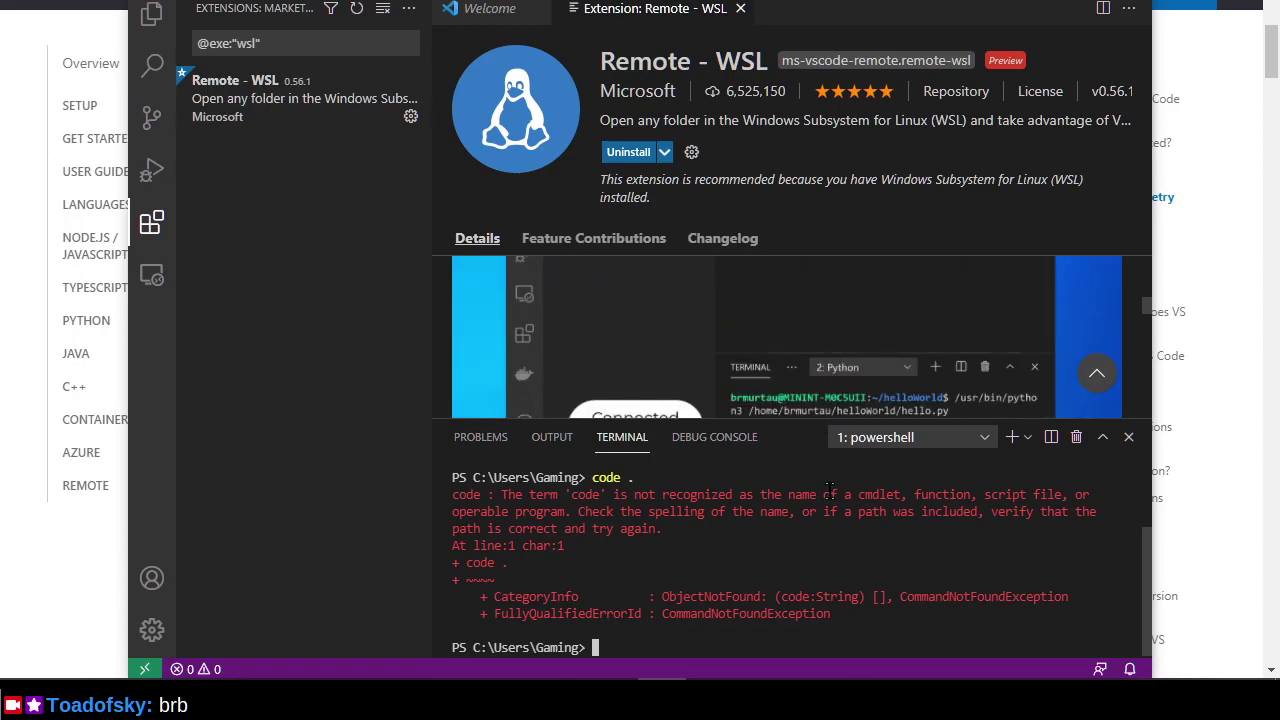
pyautogui.scroll(2, 830, 485)
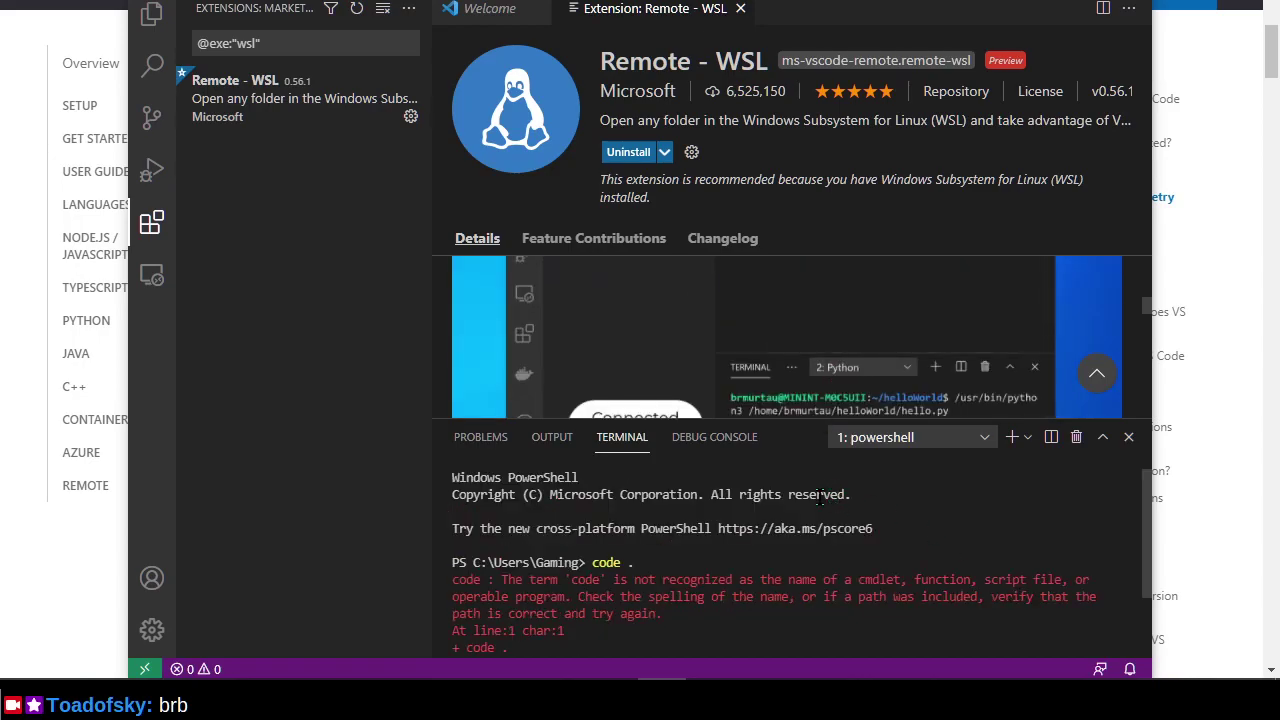
pyautogui.click(1129, 437)
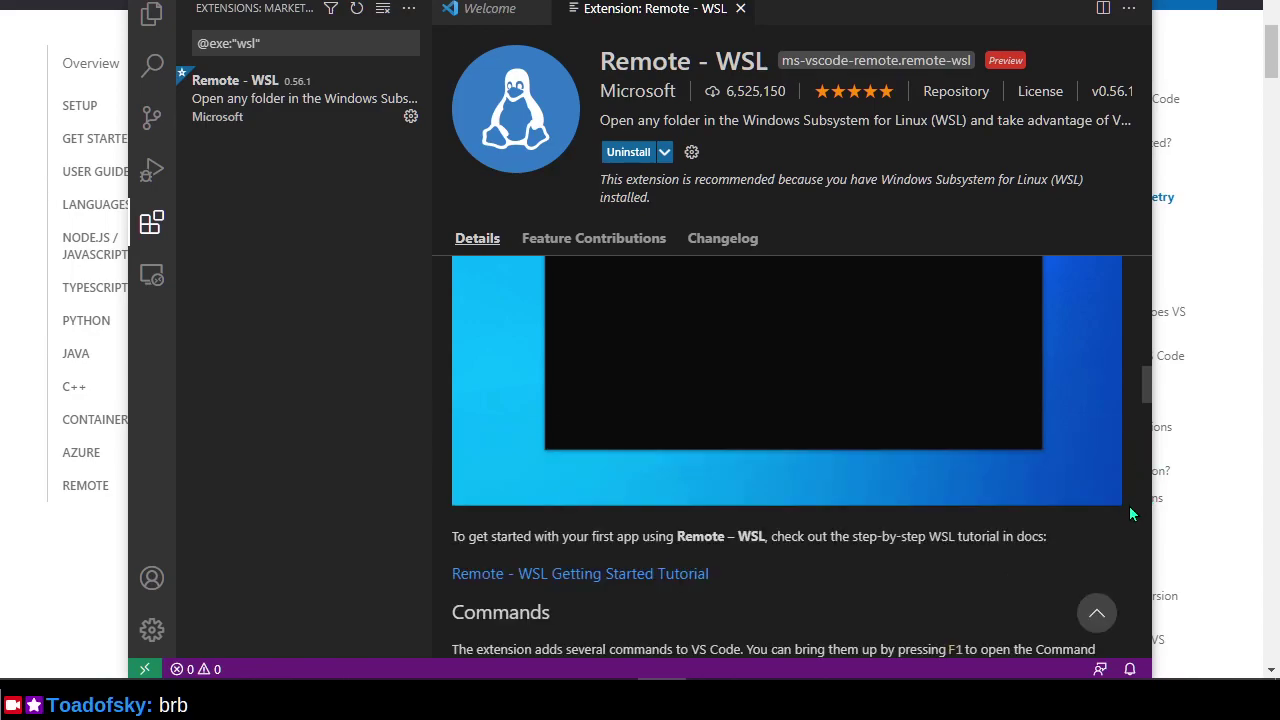
pyautogui.scroll(-2, 1131, 513)
pyautogui.scroll(5, 1126, 495)
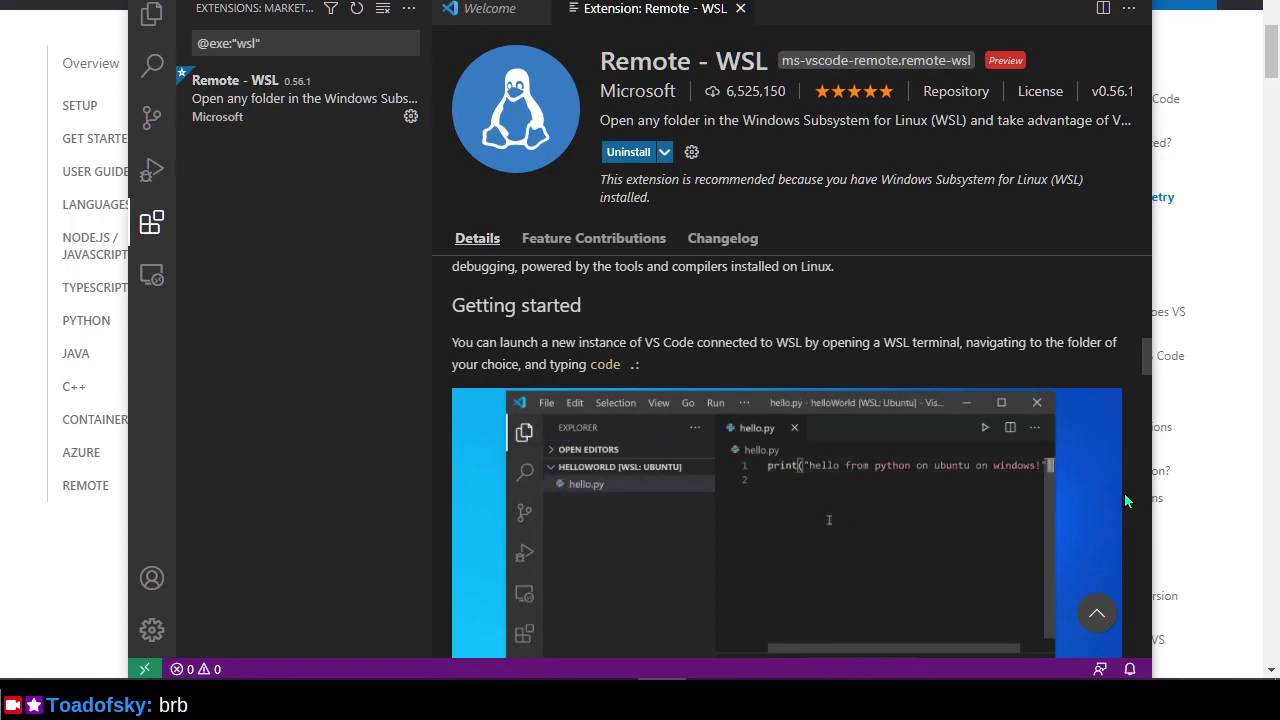
# Launch the Ubuntu app and run 'code .' from its home folder to install VS Code Server.
pyautogui.press('super')
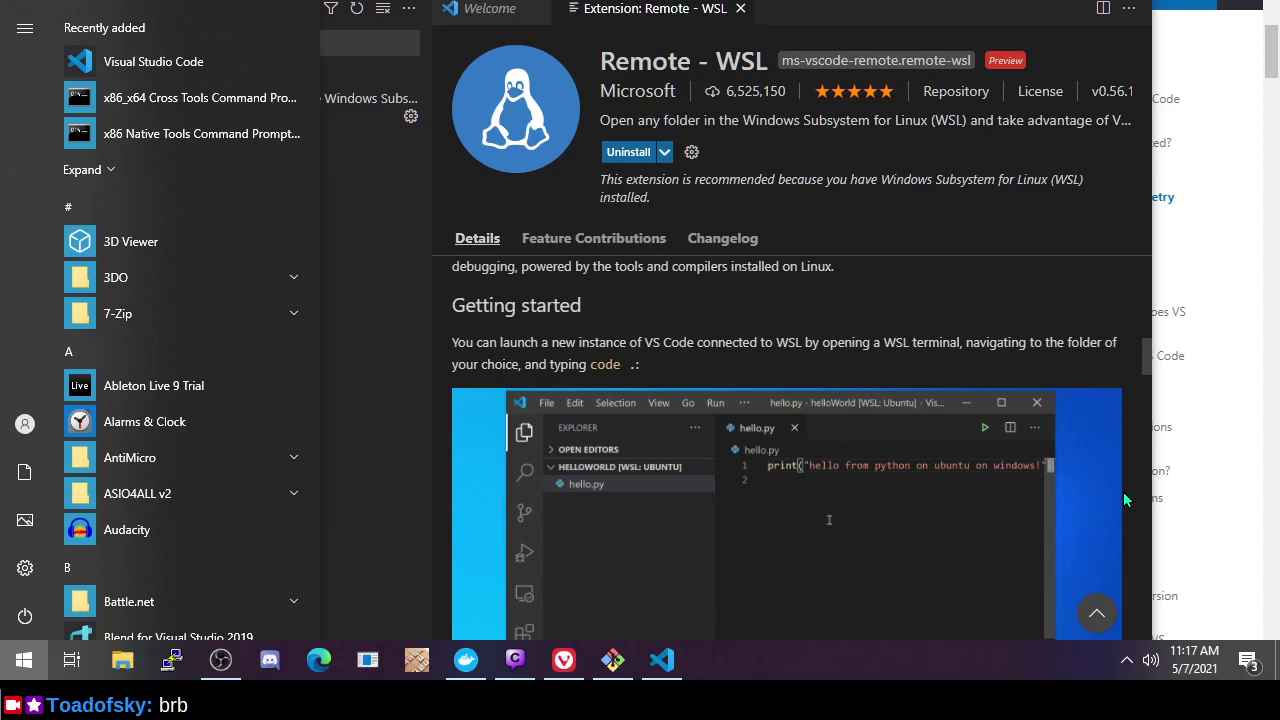
pyautogui.write('ubu')
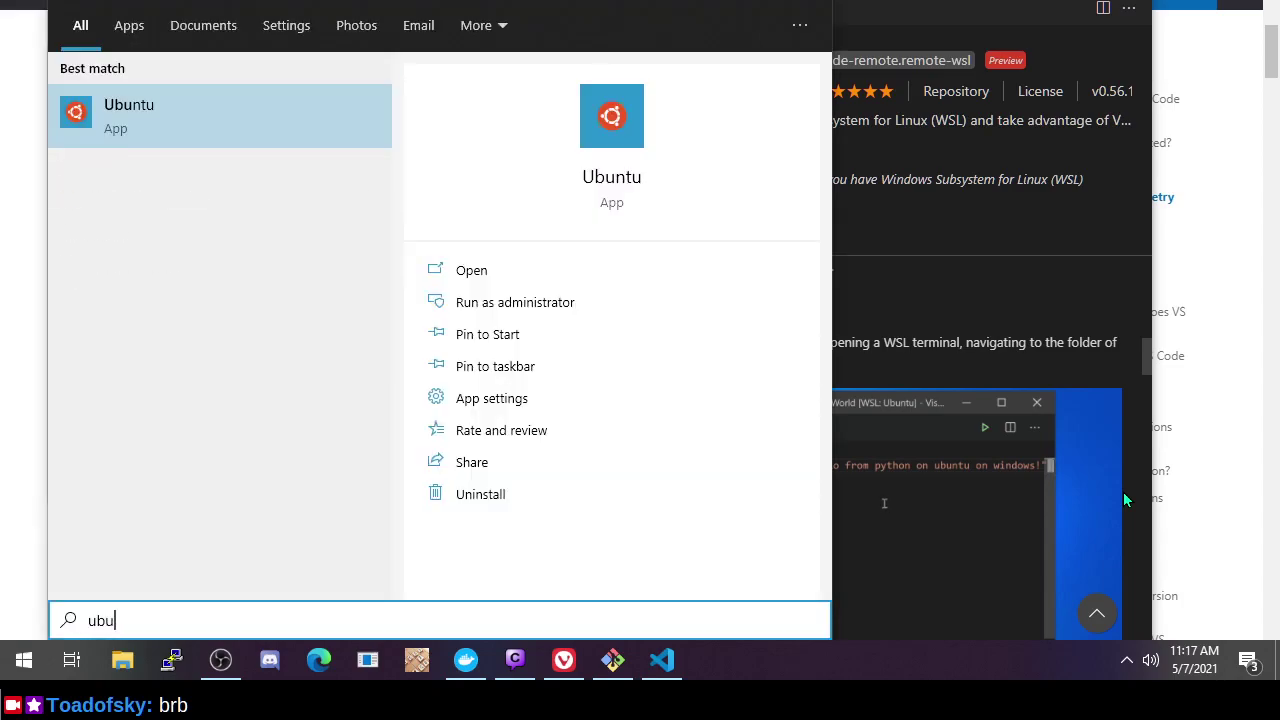
pyautogui.press('Return')
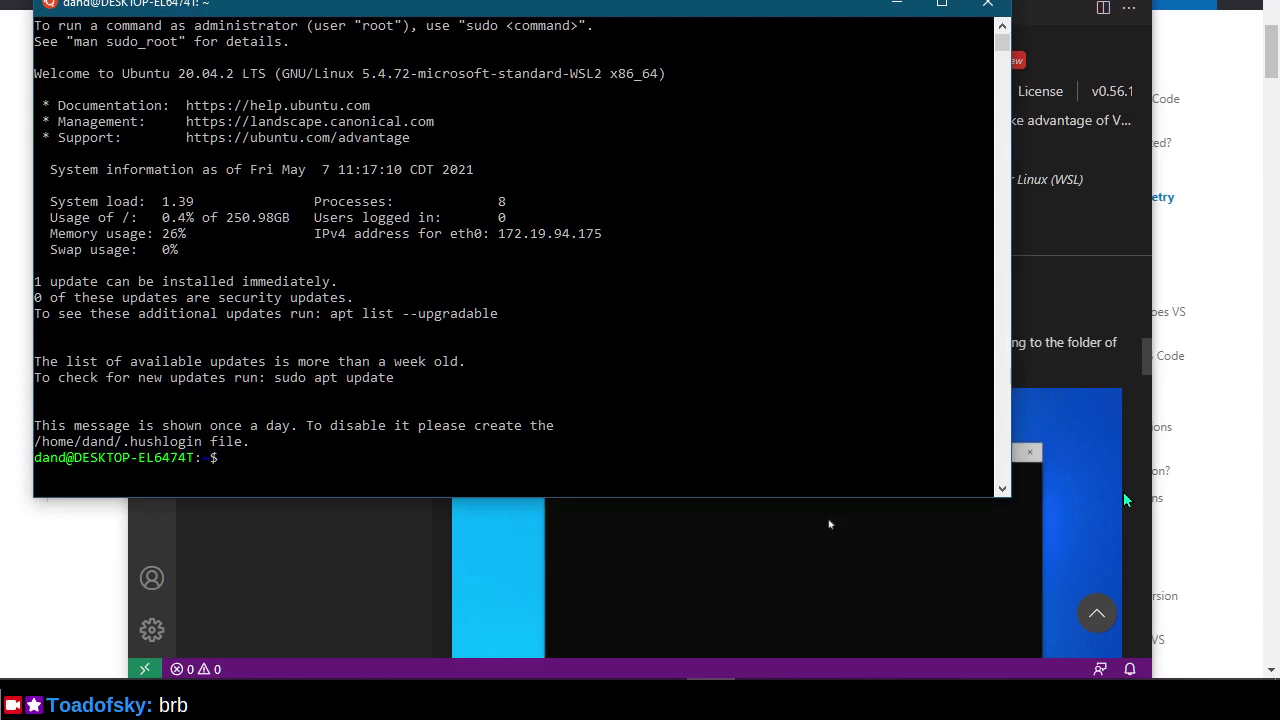
pyautogui.write('code .')
pyautogui.press('Return')
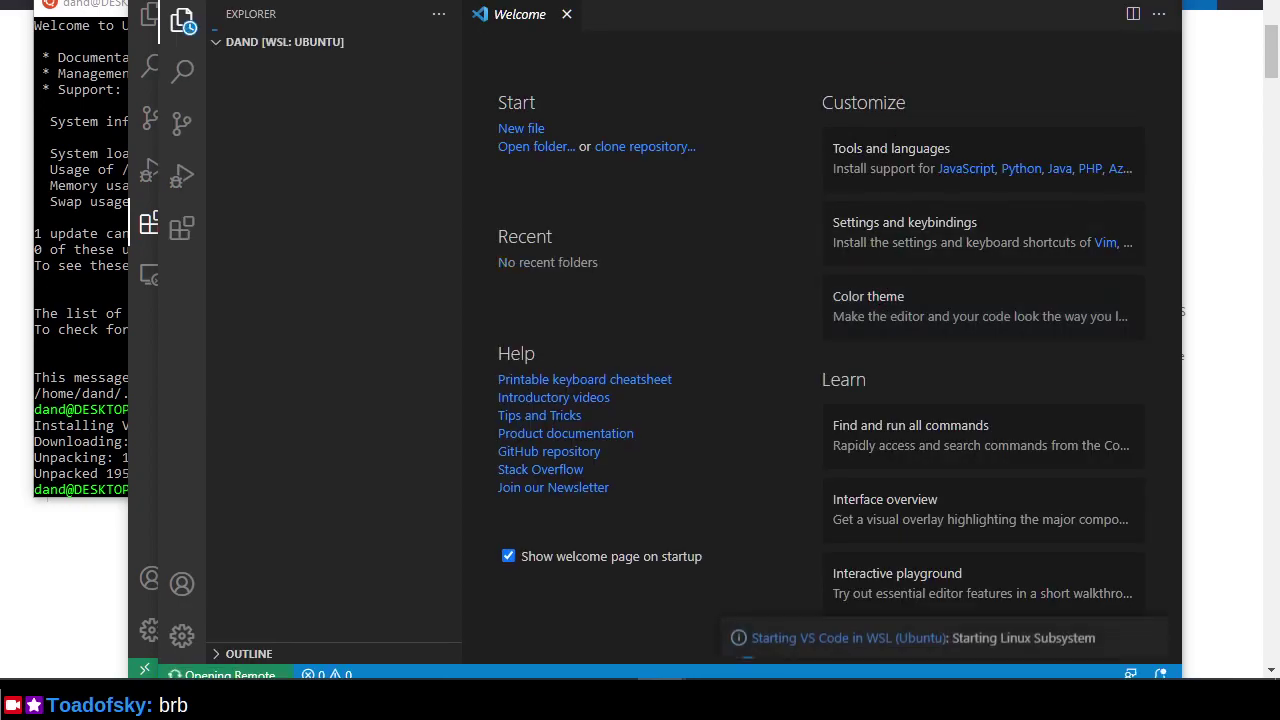
# Move the new WSL: Ubuntu window aside and close the Ubuntu terminal.
pyautogui.moveTo(739, 0); pyautogui.dragTo(834, 66)
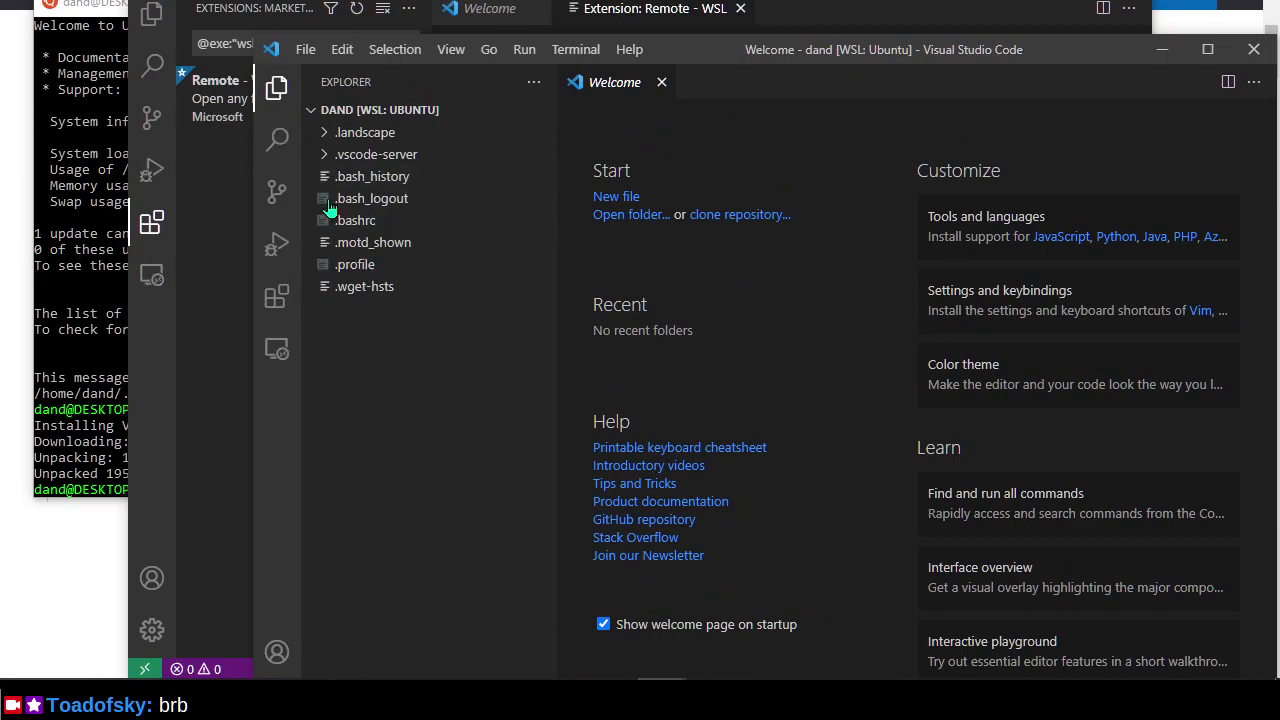
pyautogui.click(72, 393)
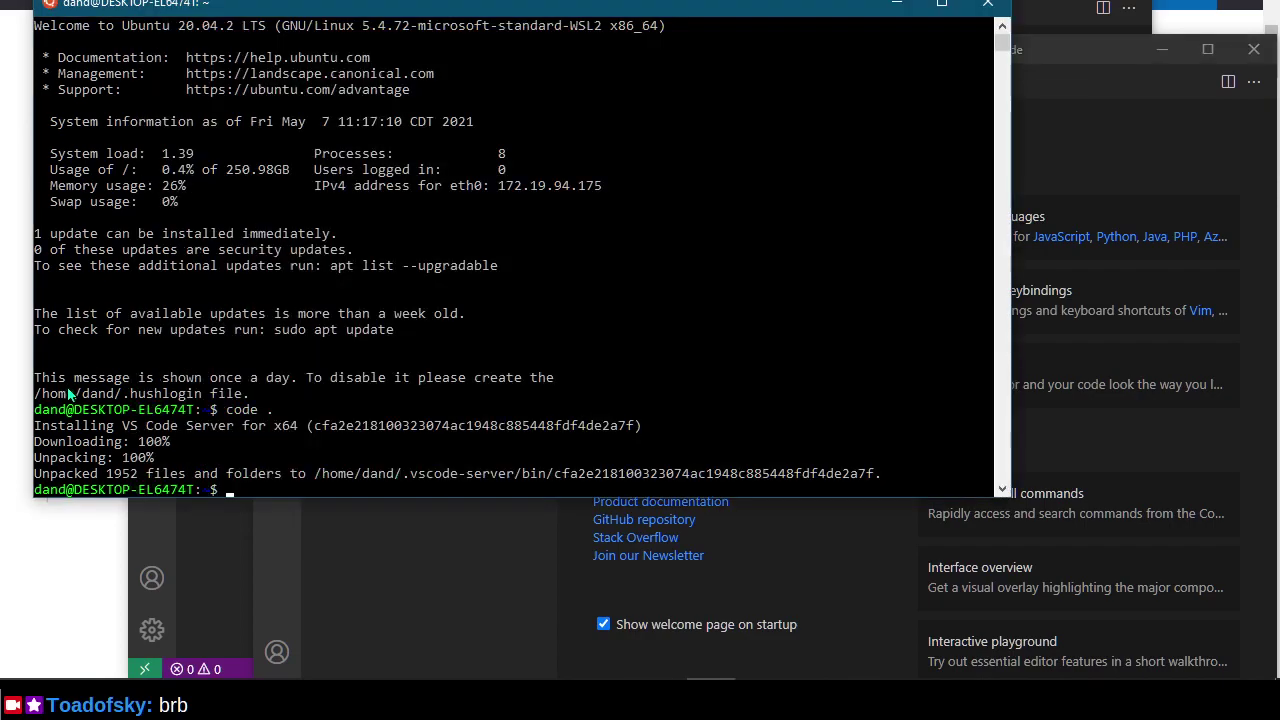
pyautogui.click(989, 4)
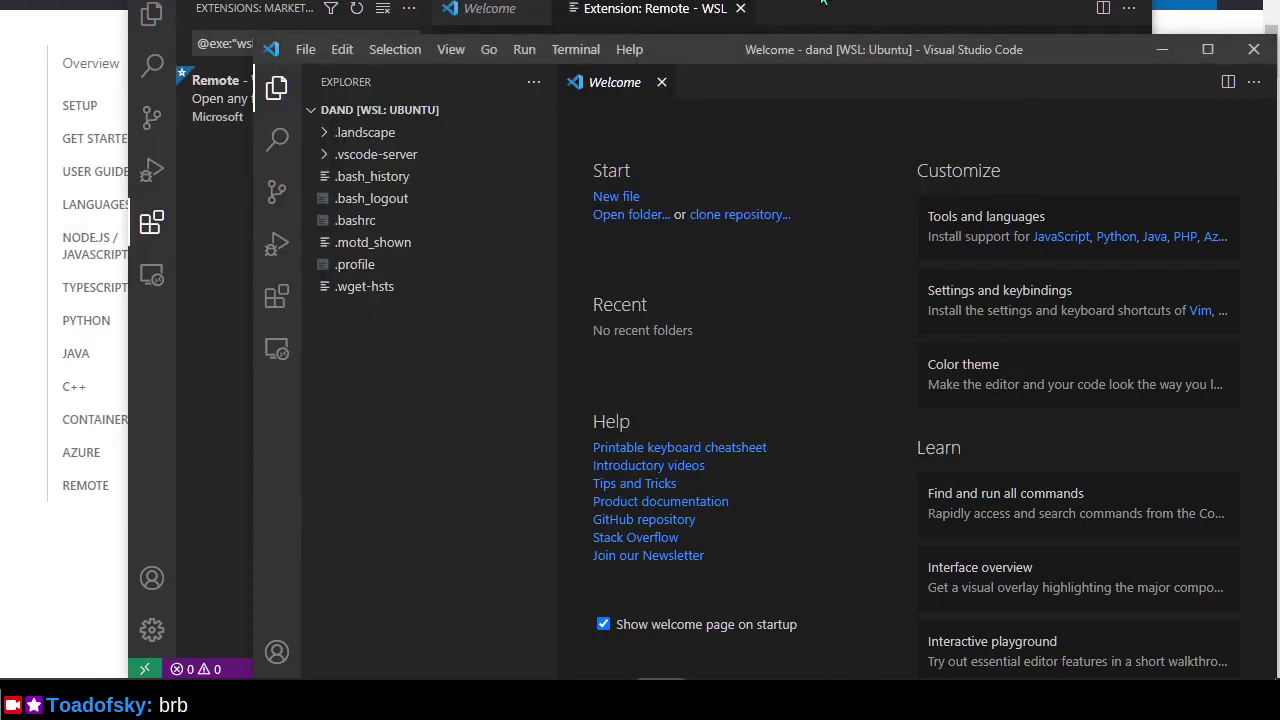
# Scroll the Remote - WSL extension details down to the Commands section on Remote-WSL: New Window.
pyautogui.hotkey('alt', 'Tab')
pyautogui.scroll(-2, 807, 334)
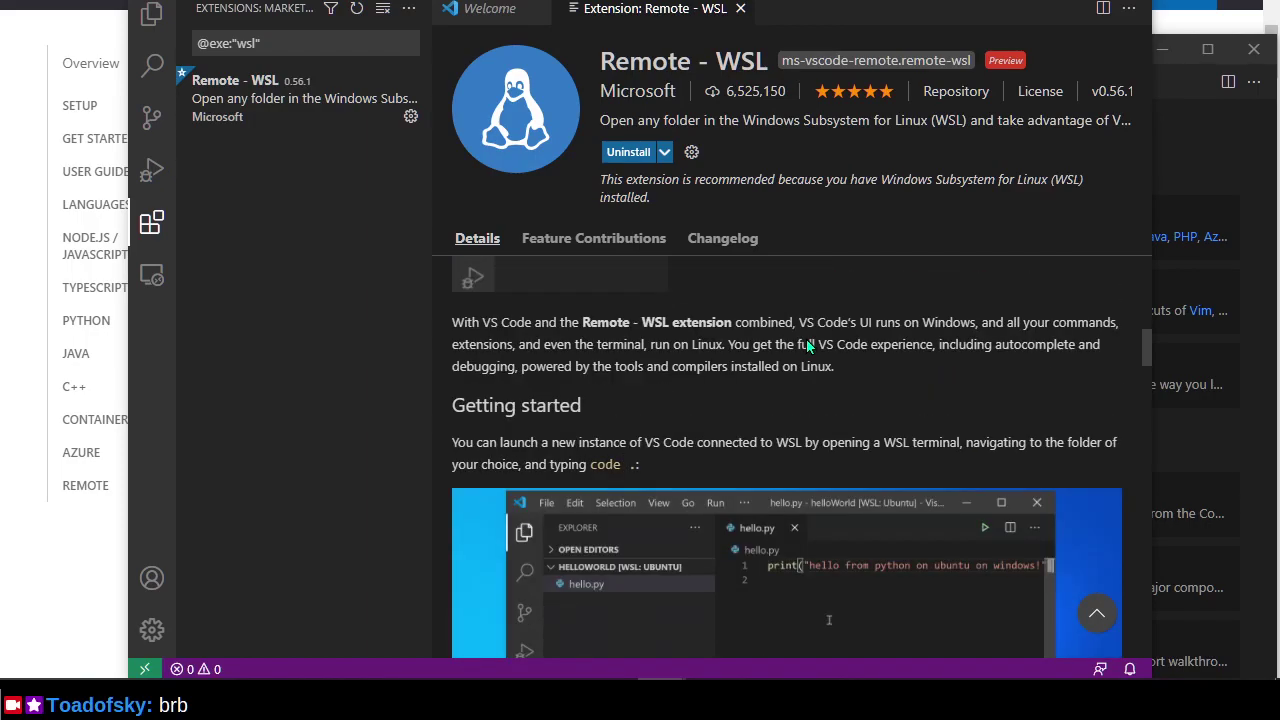
pyautogui.scroll(1, 808, 342)
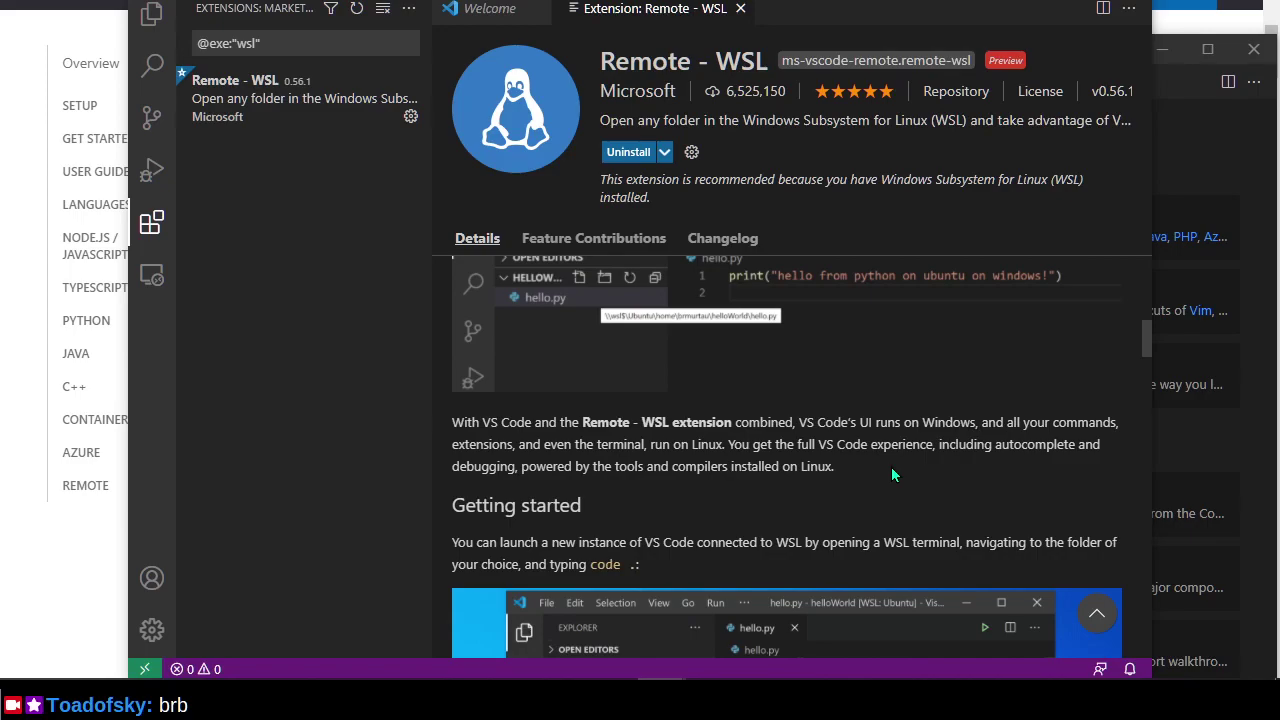
pyautogui.scroll(-6, 891, 466)
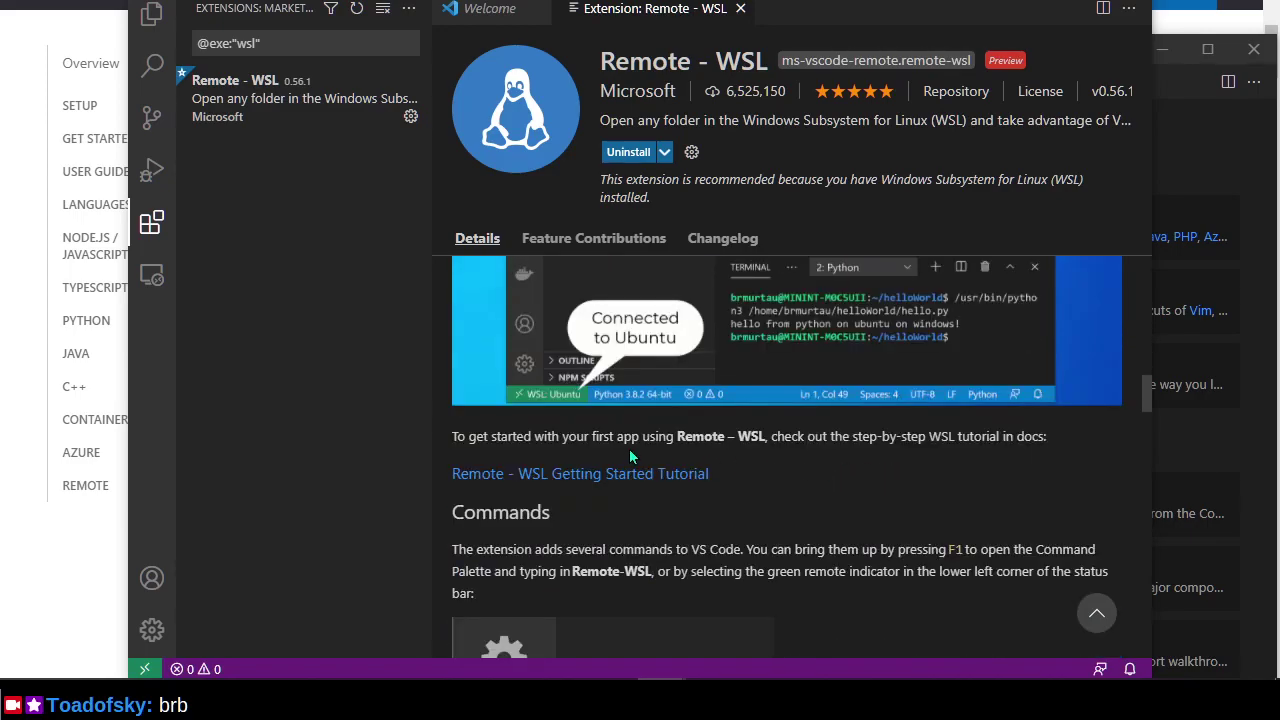
pyautogui.scroll(-2, 826, 450)
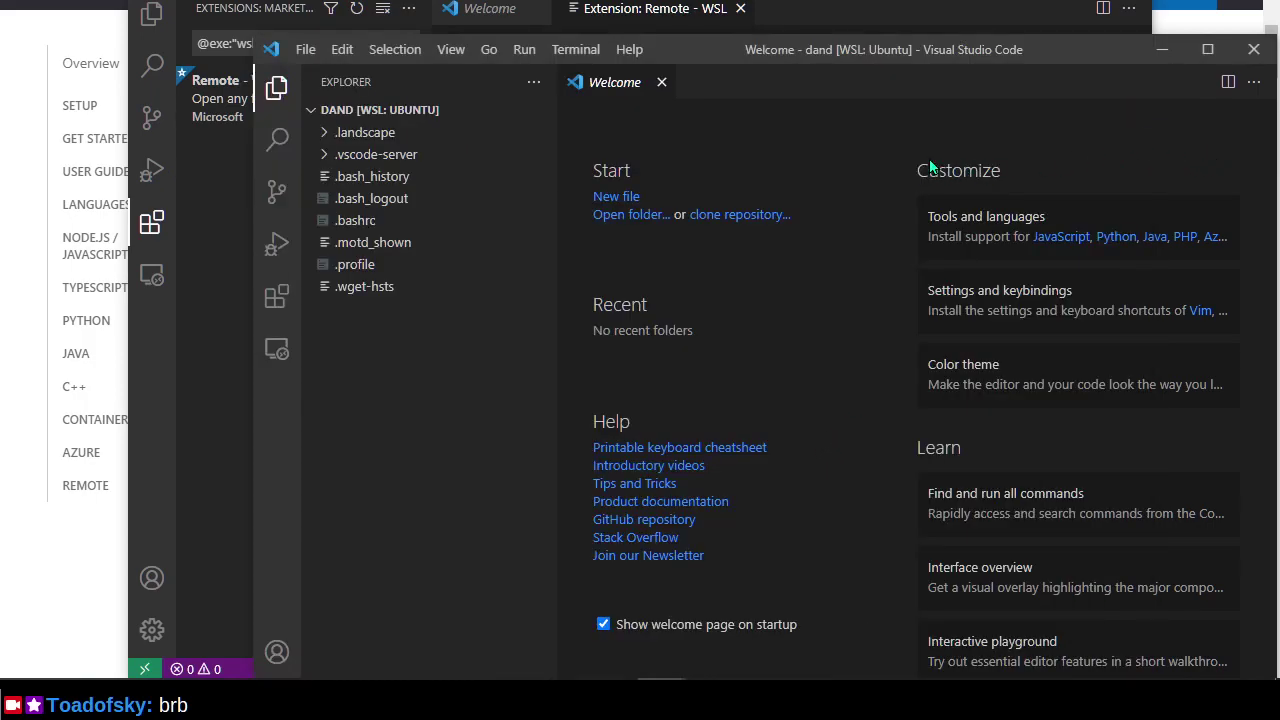
pyautogui.moveTo(873, 49); pyautogui.dragTo(874, 47)
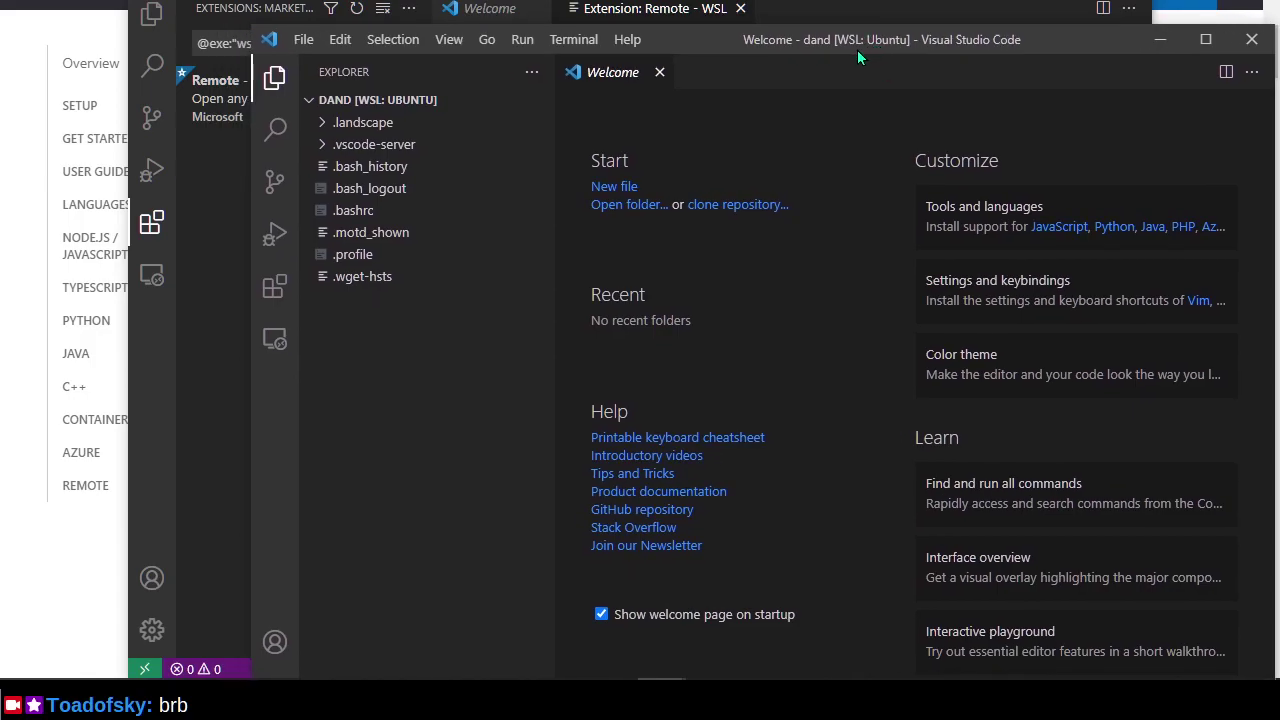
pyautogui.hotkey('alt', 'Tab')
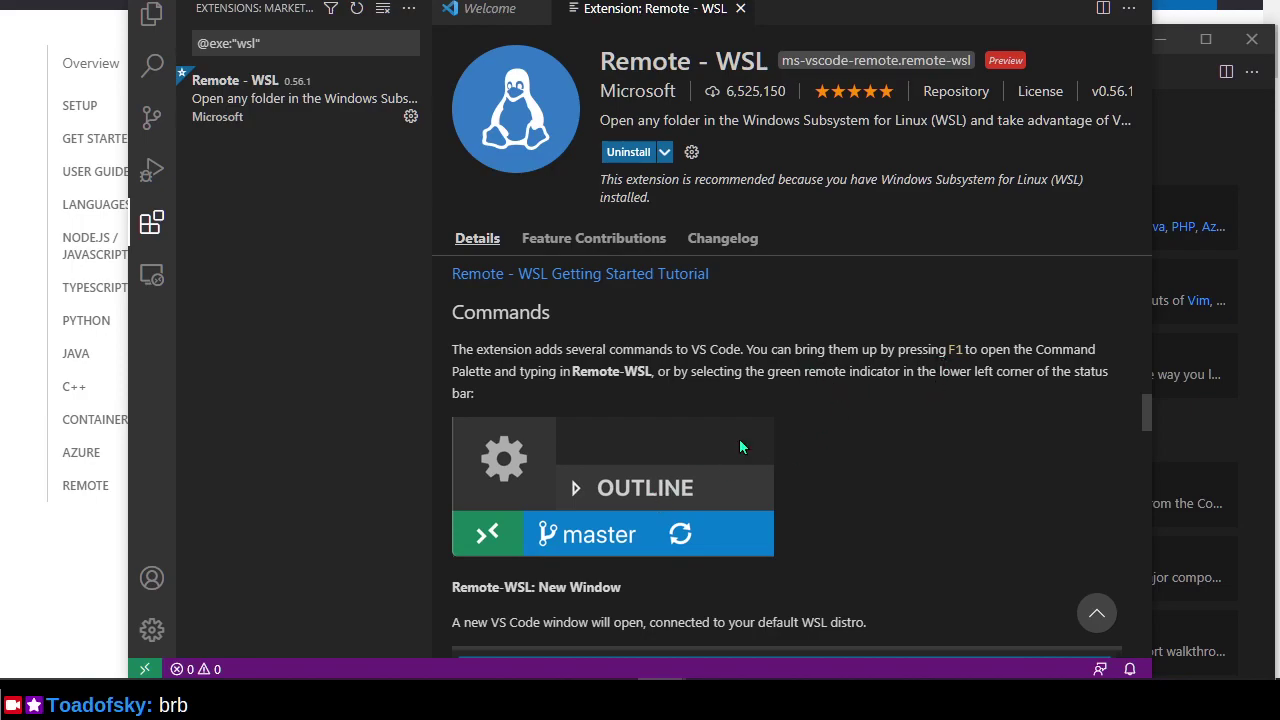
# Show the Remote-WSL command list, then dismiss it without running a command.
pyautogui.click(144, 669)
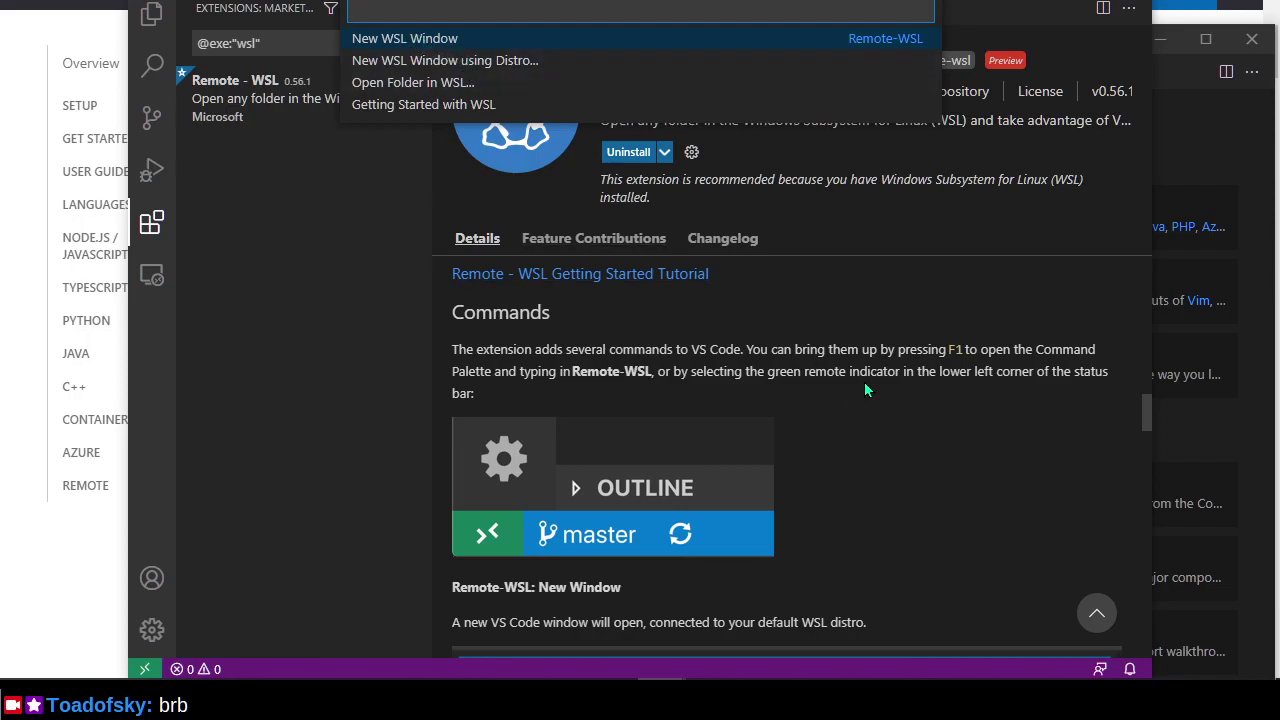
pyautogui.press('Escape')
pyautogui.scroll(-3, 921, 366)
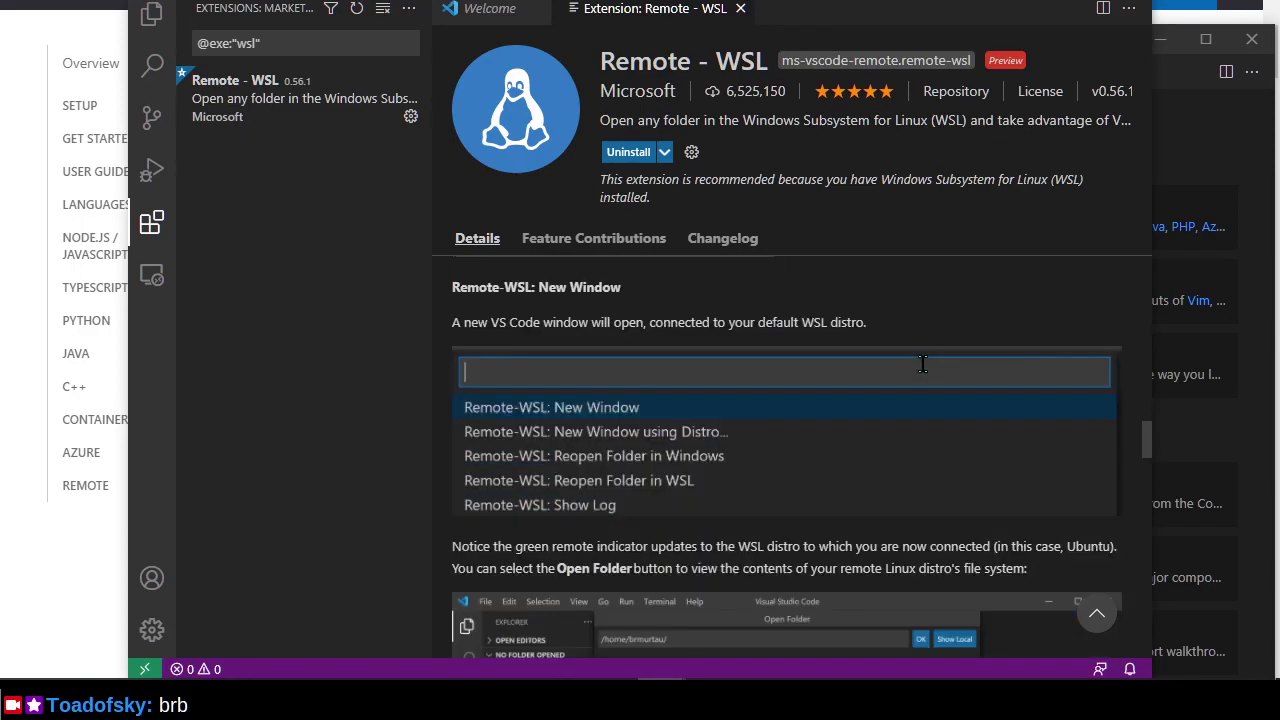
pyautogui.scroll(-1, 923, 373)
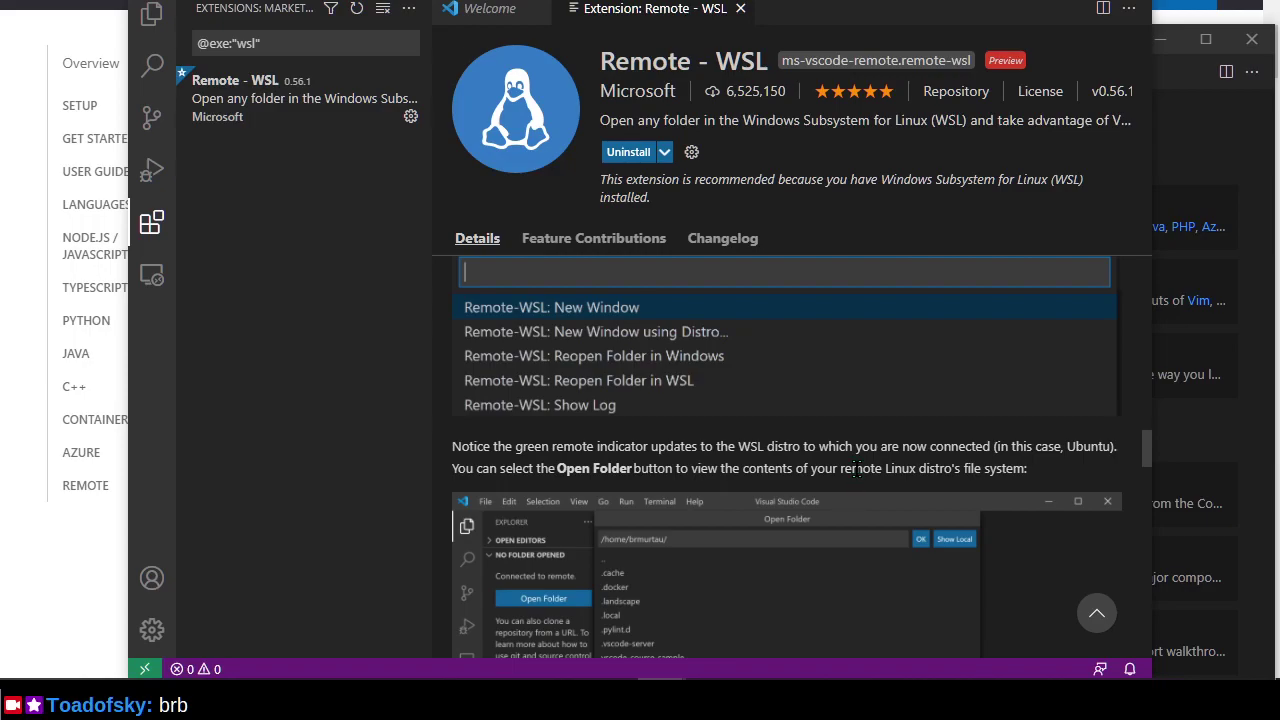
# Launch a New WSL Window from the remote indicator and reposition it.
pyautogui.click(150, 669)
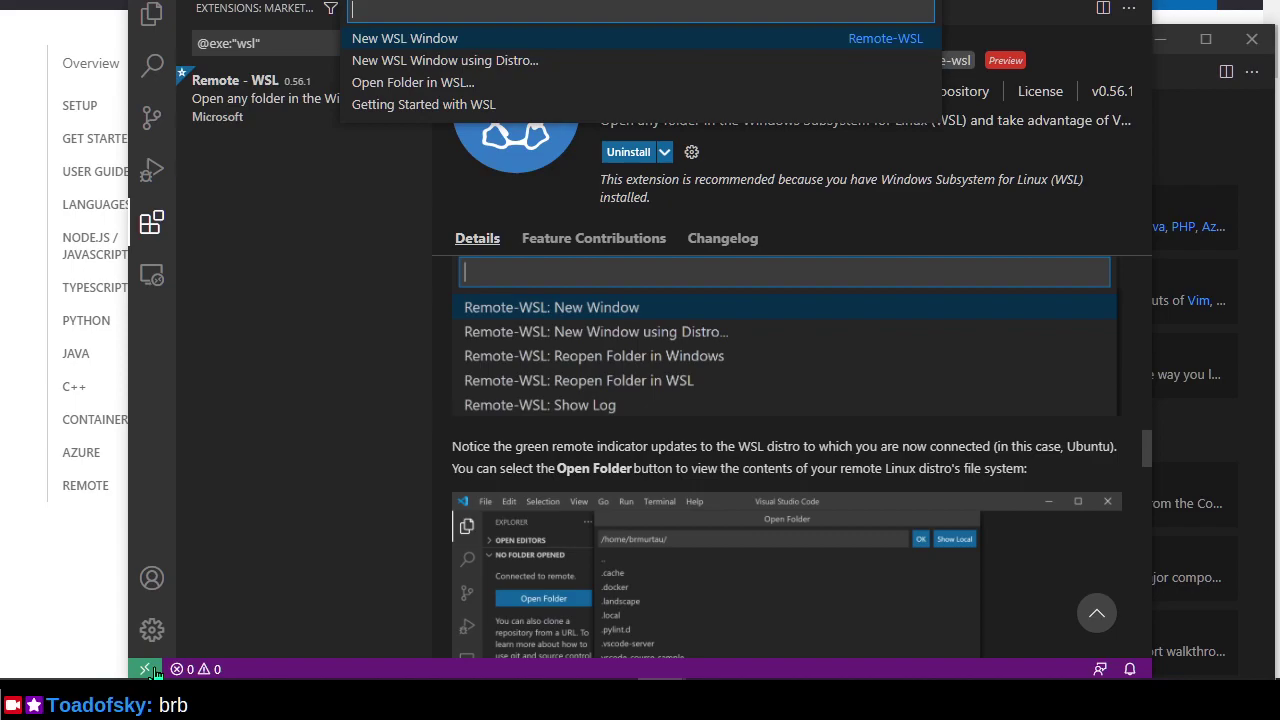
pyautogui.click(510, 38)
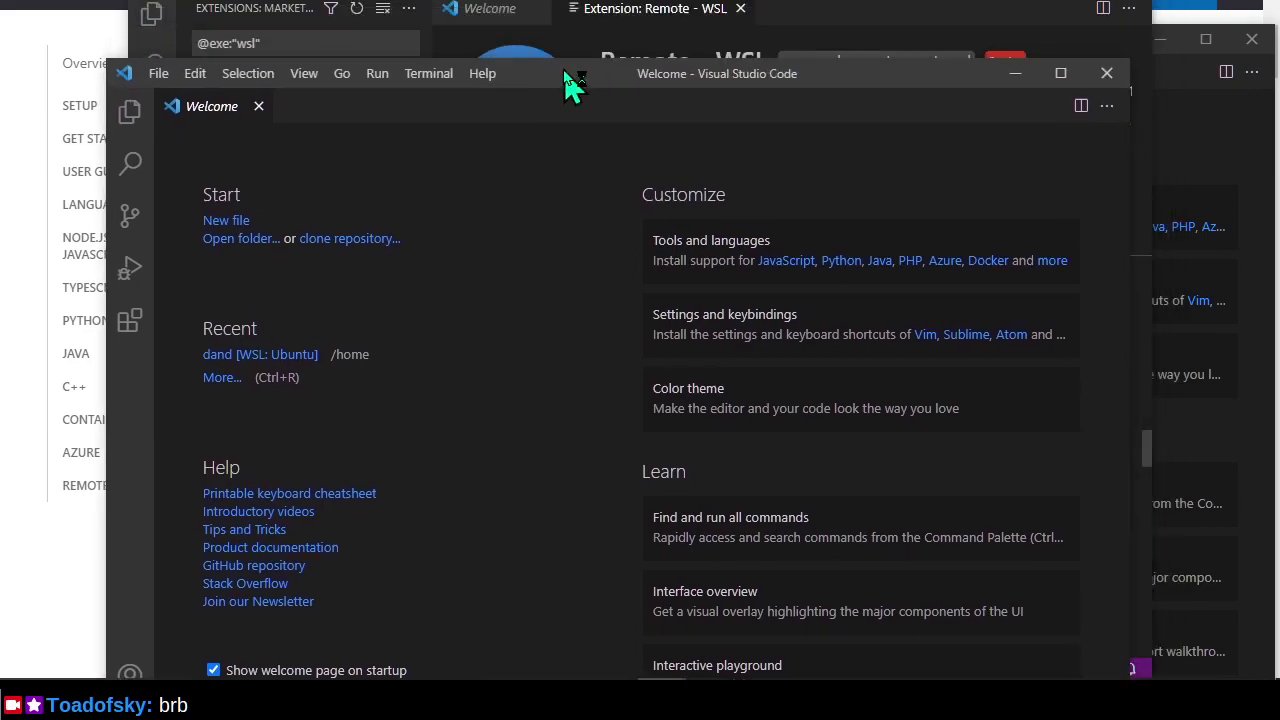
pyautogui.moveTo(567, 80); pyautogui.dragTo(563, 14)
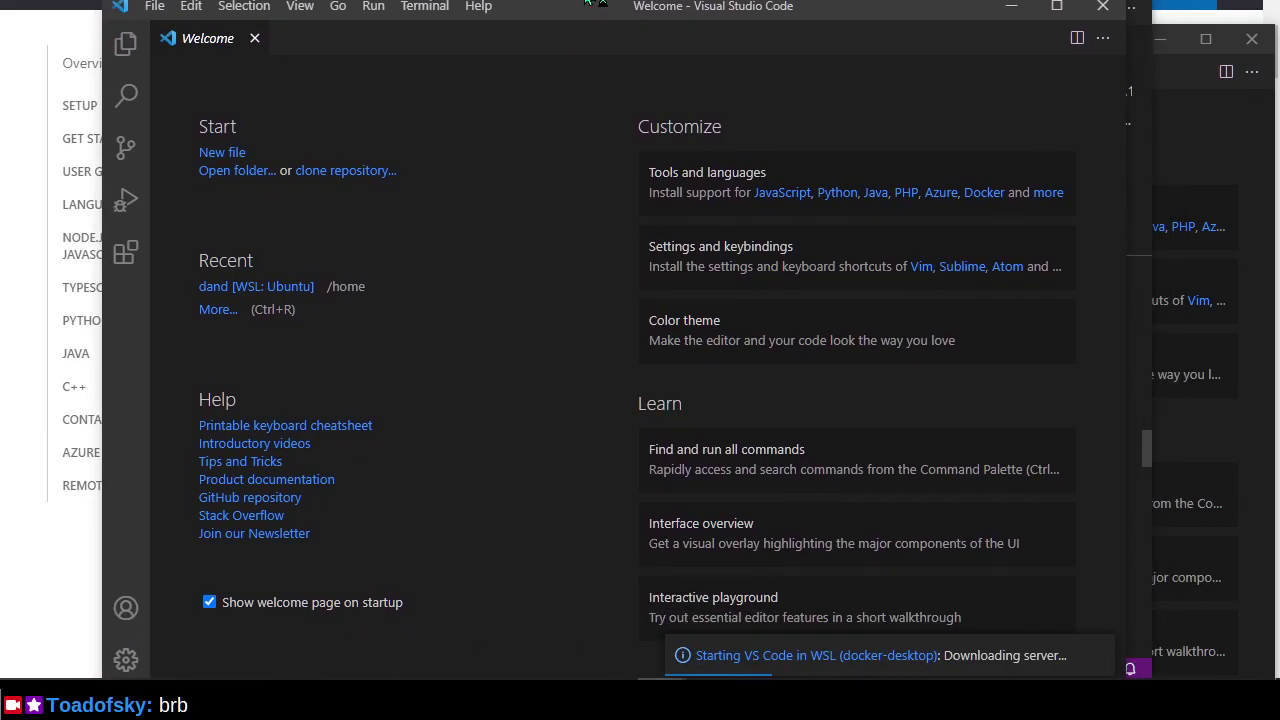
pyautogui.moveTo(590, 4); pyautogui.dragTo(546, 64)
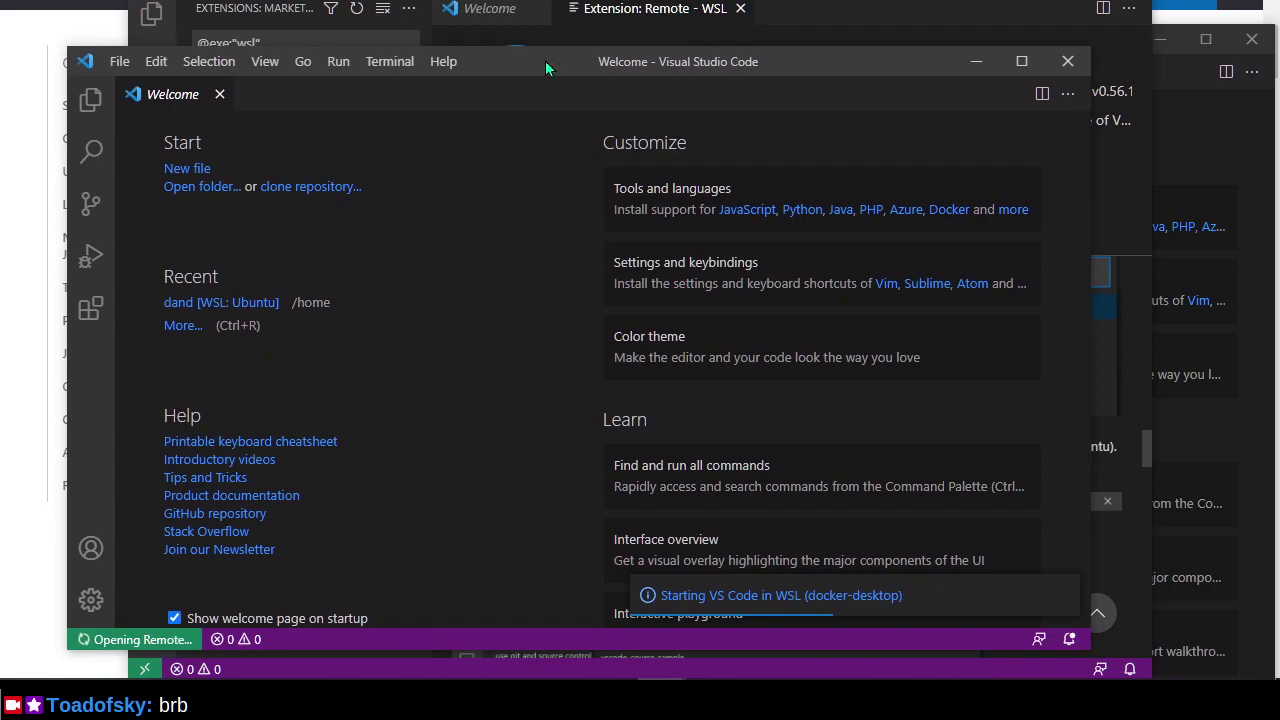
# Dismiss the docker-desktop server error with Close Remote and close the failed window.
pyautogui.click(1250, 40)
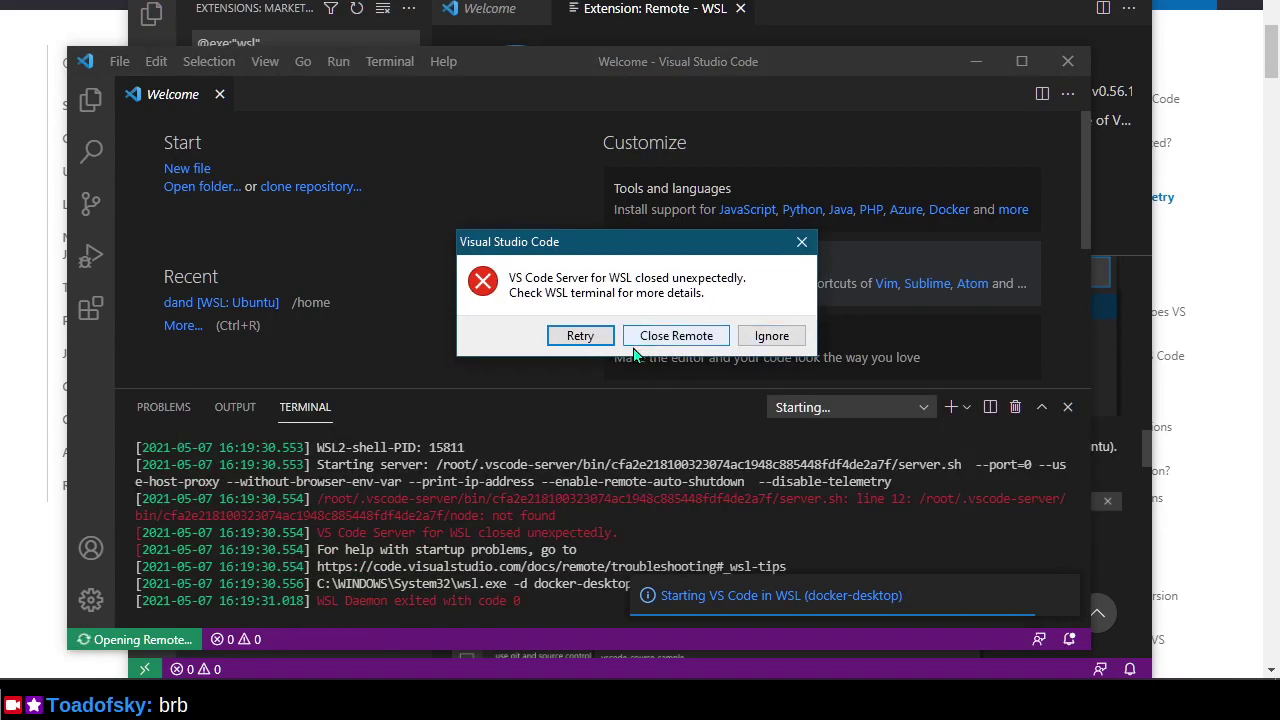
pyautogui.click(674, 337)
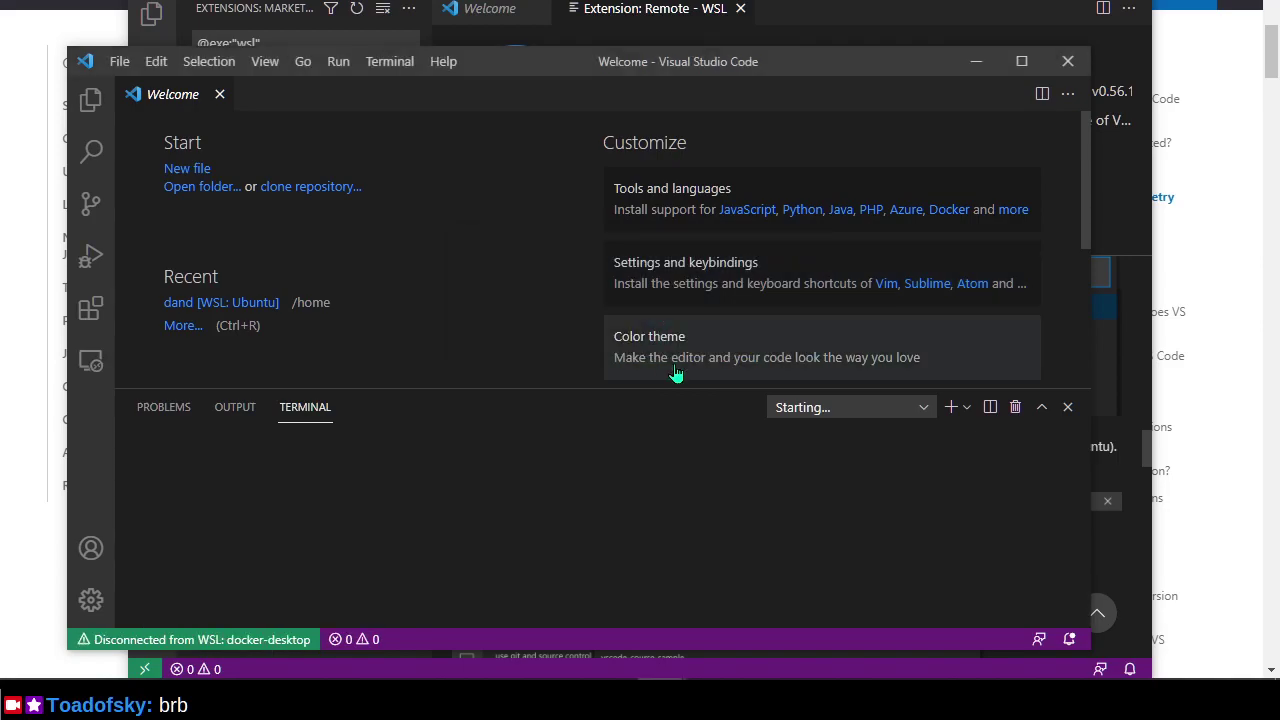
pyautogui.click(1068, 62)
pyautogui.scroll(2, 1002, 464)
pyautogui.scroll(4, 1003, 467)
# Start Ubuntu, run 'code .' to open a WSL-connected window, then minimize both windows.
pyautogui.press('super')
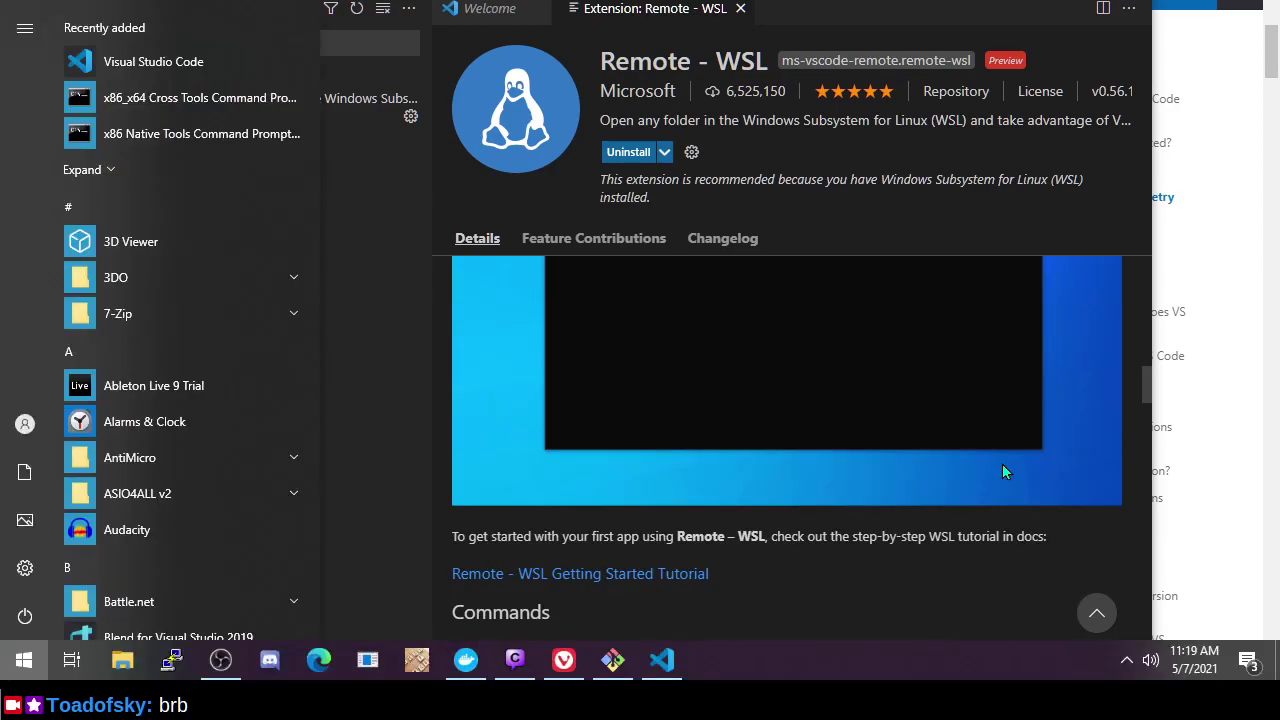
pyautogui.write('ubu')
pyautogui.press('Return')
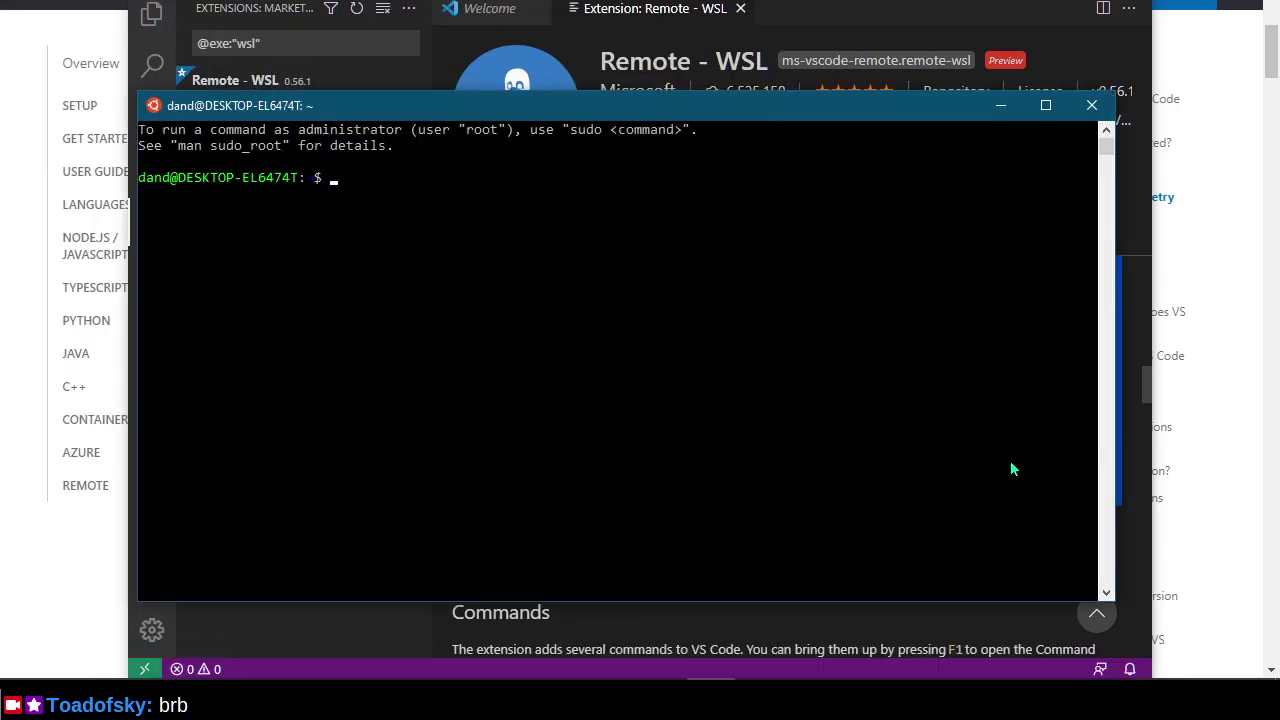
pyautogui.write('code .')
pyautogui.press('Return')
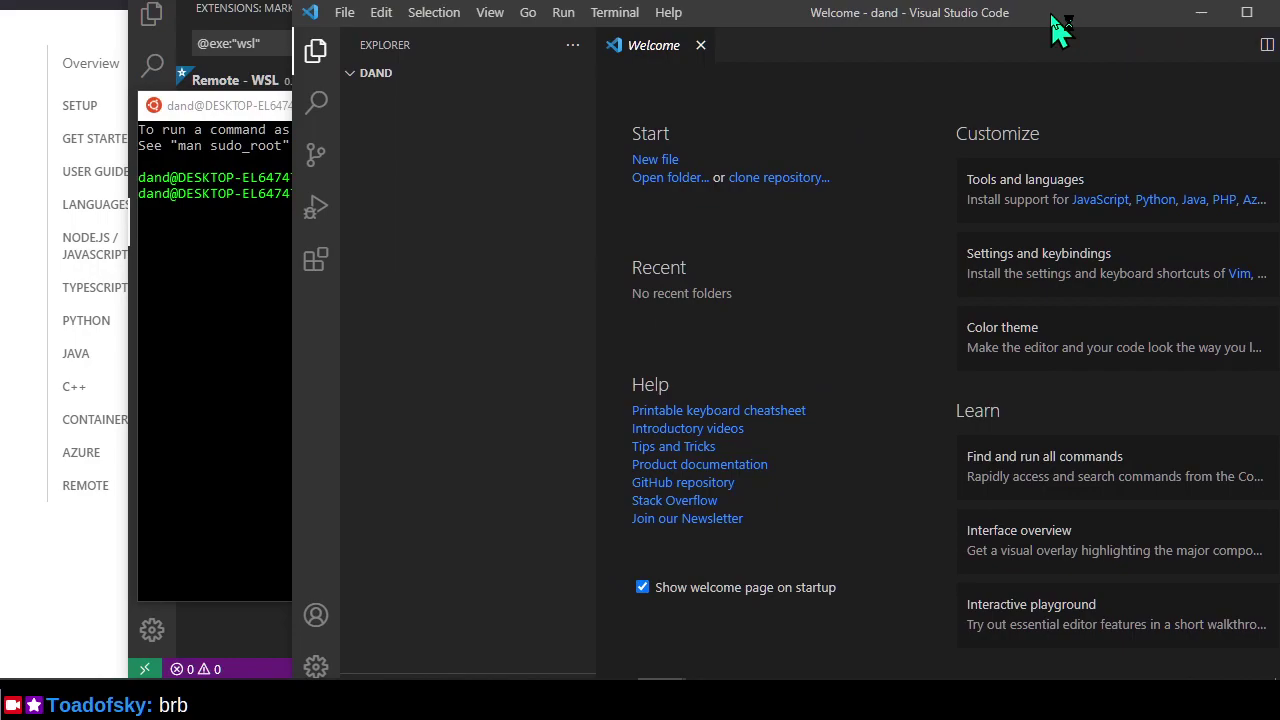
pyautogui.click(1203, 18)
pyautogui.click(1003, 102)
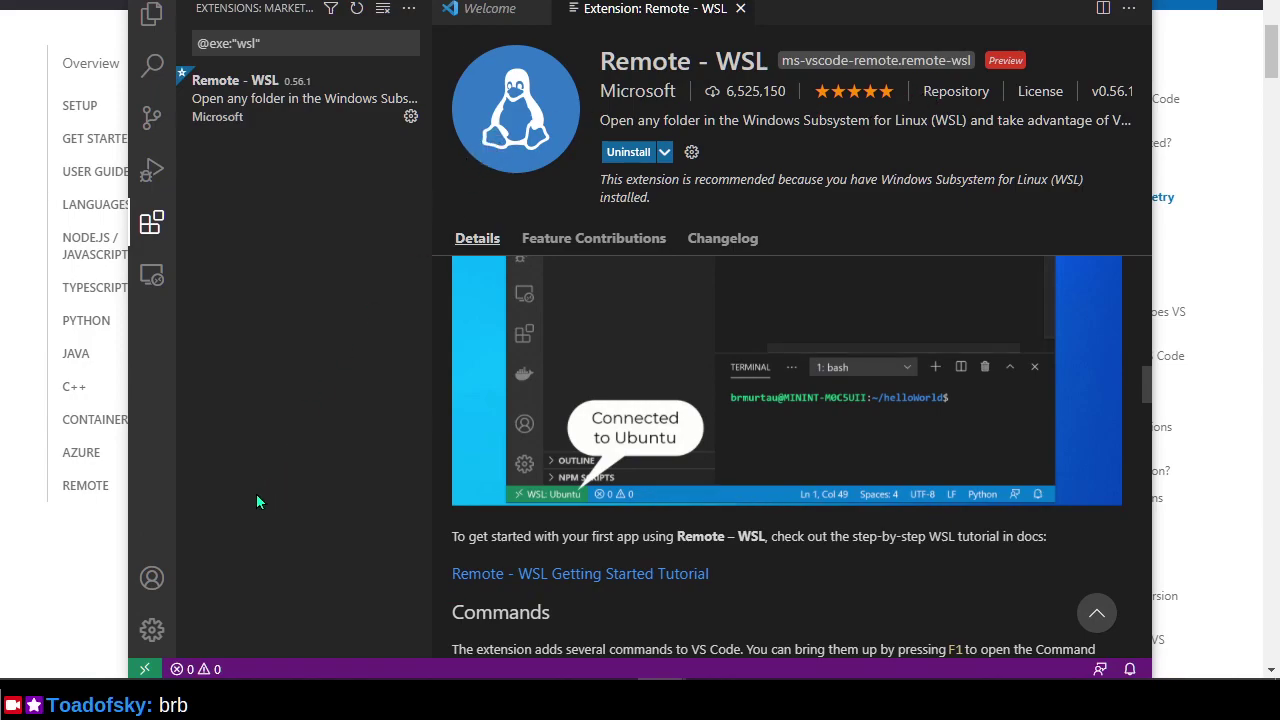
# Retry New WSL Window, press Close Remote on the failure, and bring the local Welcome window forward.
pyautogui.click(144, 669)
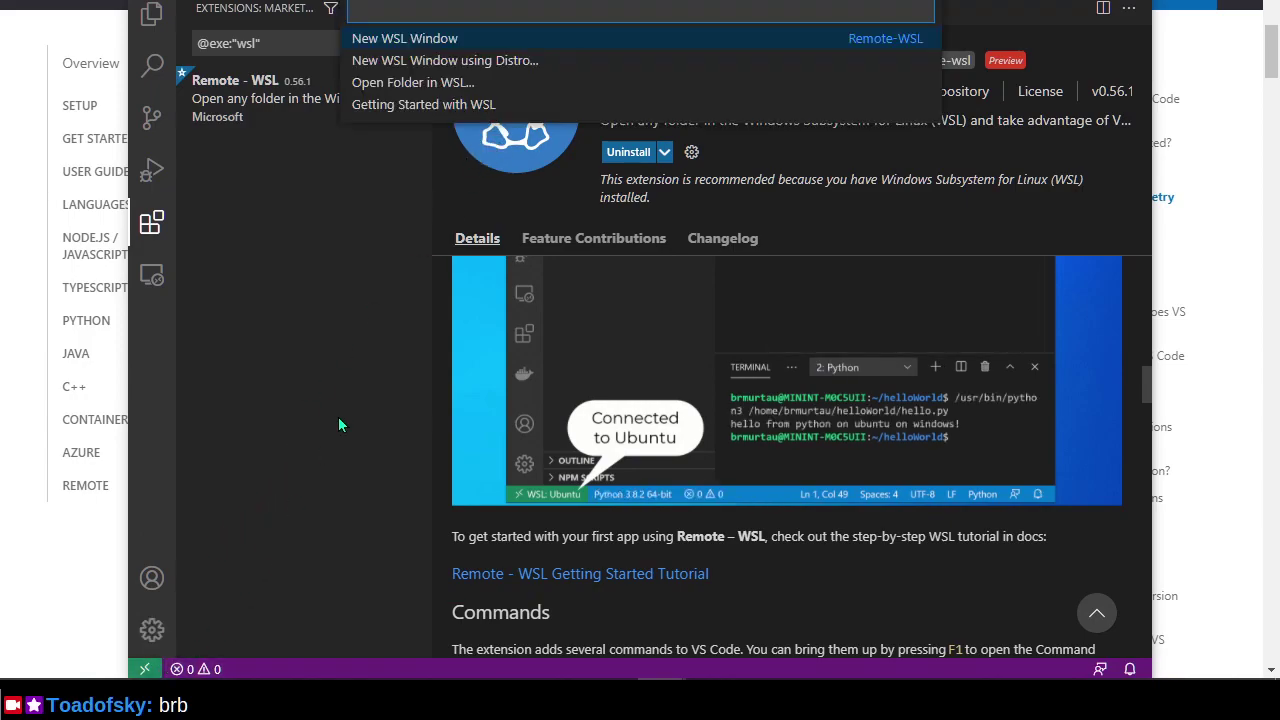
pyautogui.click(455, 40)
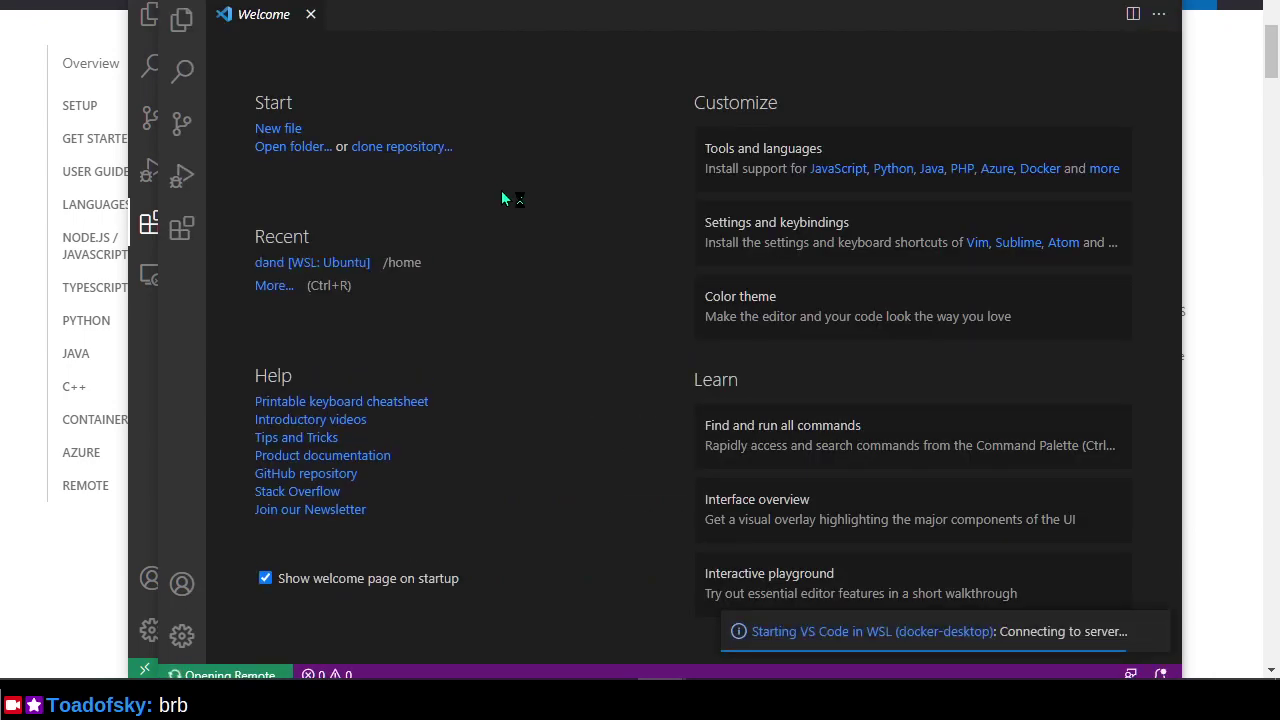
pyautogui.click(588, 338)
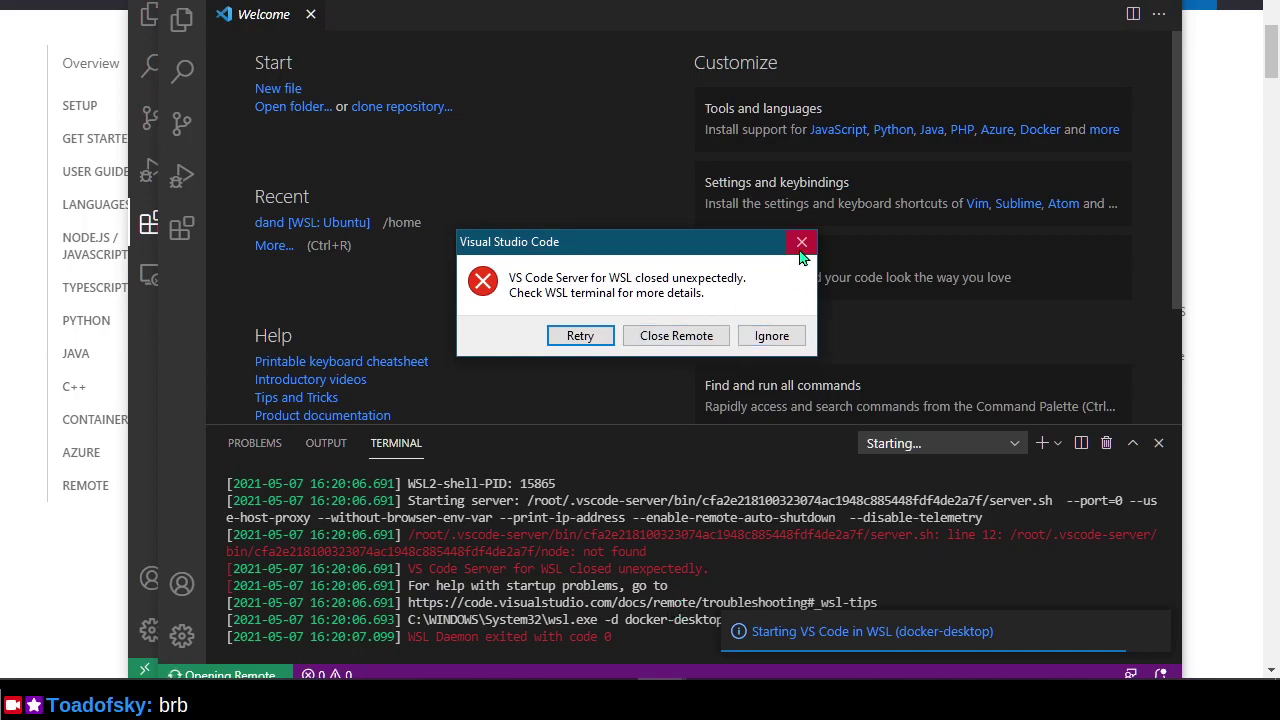
pyautogui.click(689, 335)
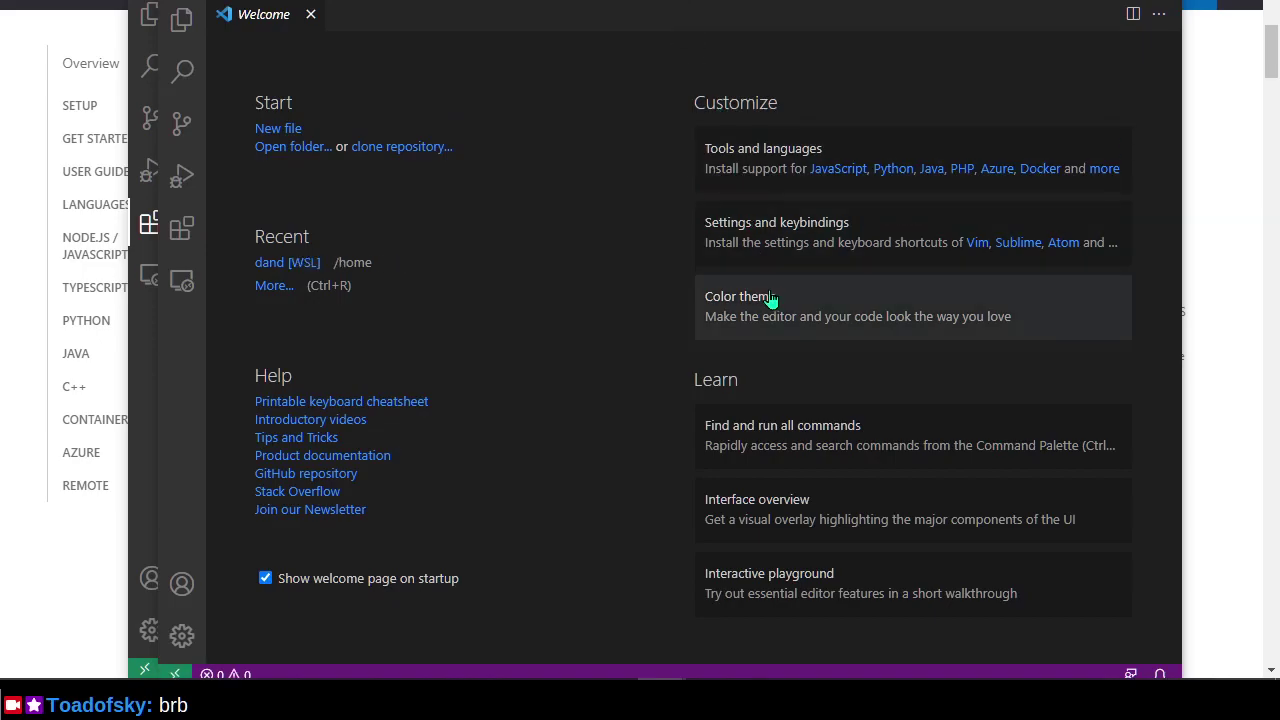
pyautogui.moveTo(863, 3); pyautogui.dragTo(737, 143)
pyautogui.moveTo(777, 51); pyautogui.dragTo(881, 0)
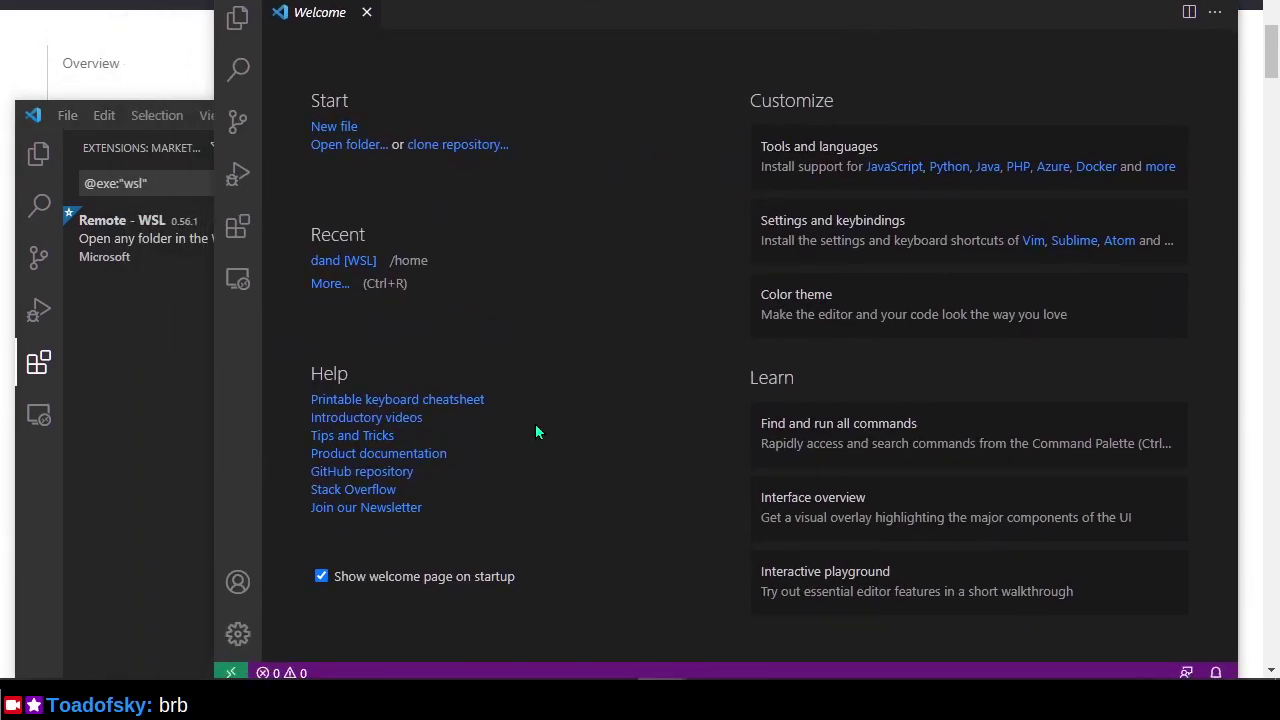
# Dismiss the Remote-WSL command list and switch windows back to the WSL-connected Welcome window.
pyautogui.click(233, 673)
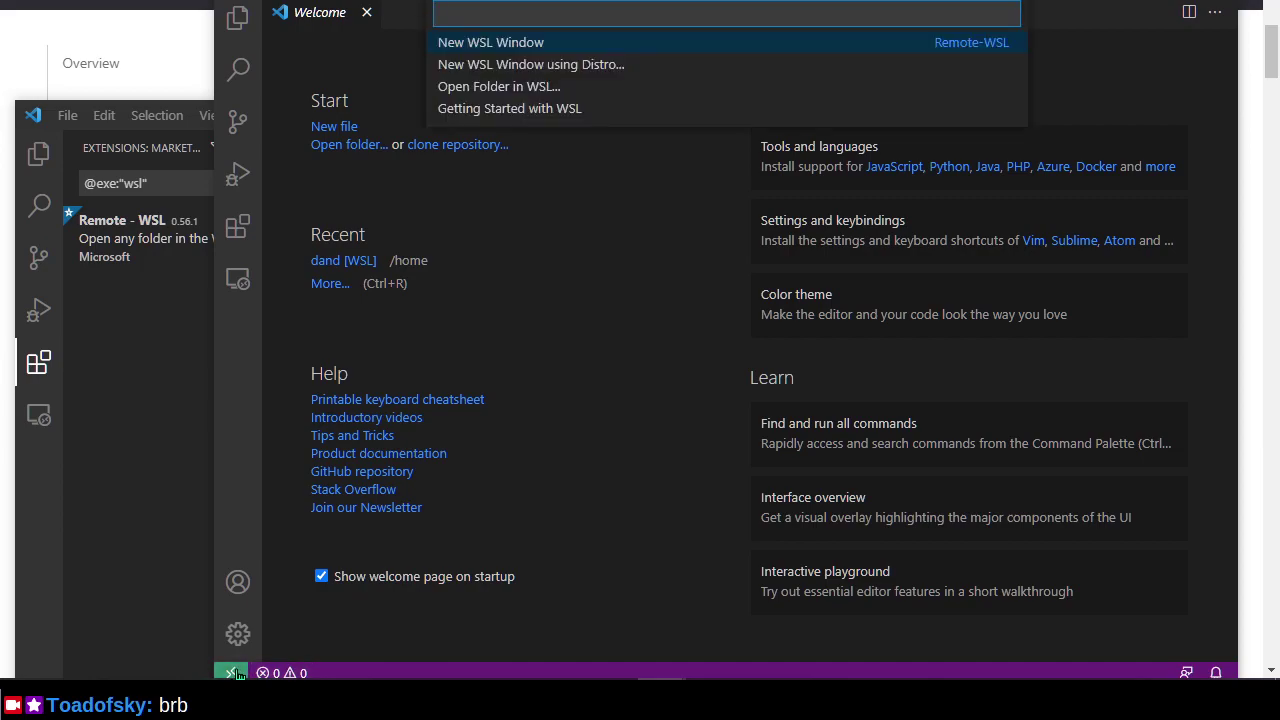
pyautogui.click(685, 358)
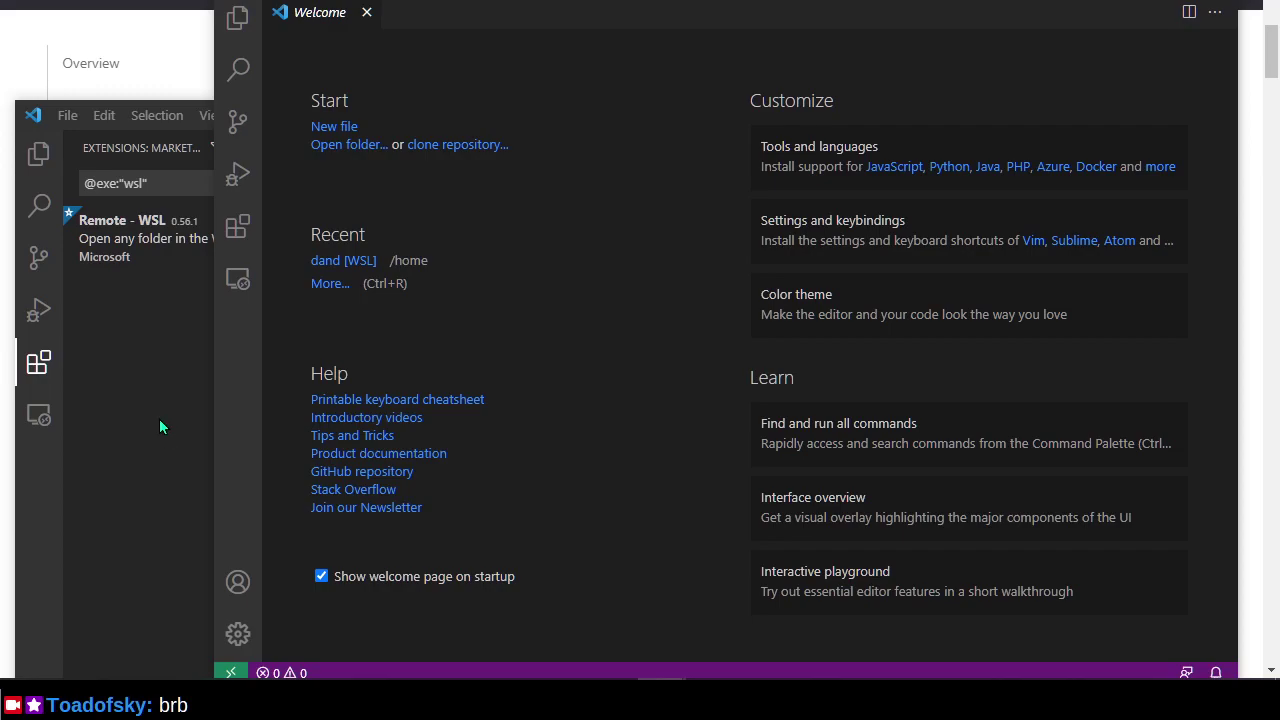
pyautogui.click(158, 424)
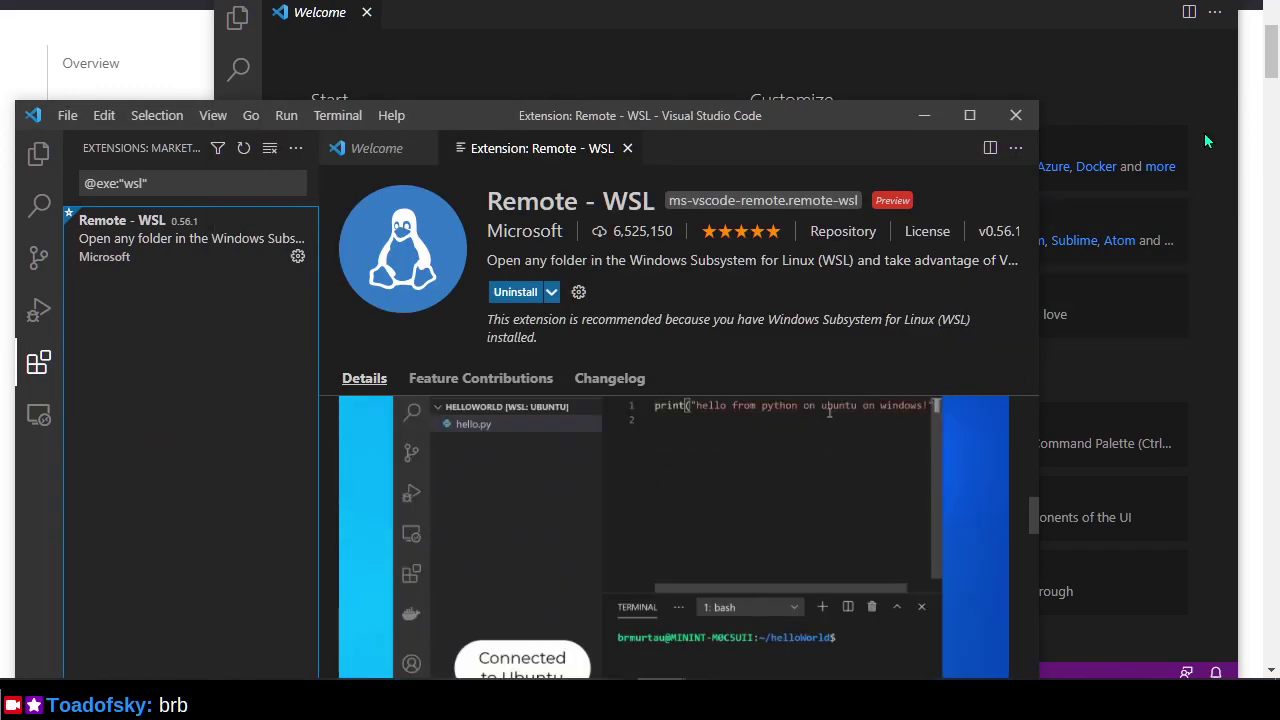
pyautogui.click(1097, 77)
pyautogui.hotkey('alt', 'Tab')
pyautogui.hotkey('alt', 'Tab')
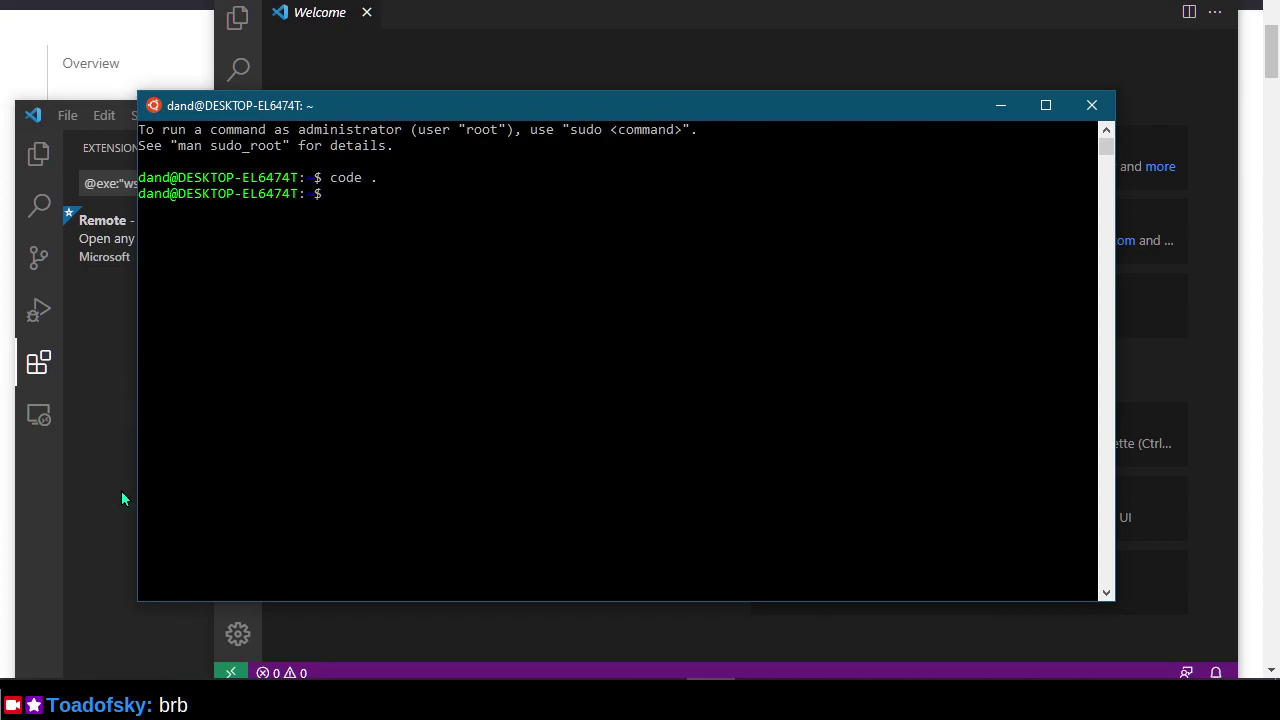
pyautogui.click(122, 494)
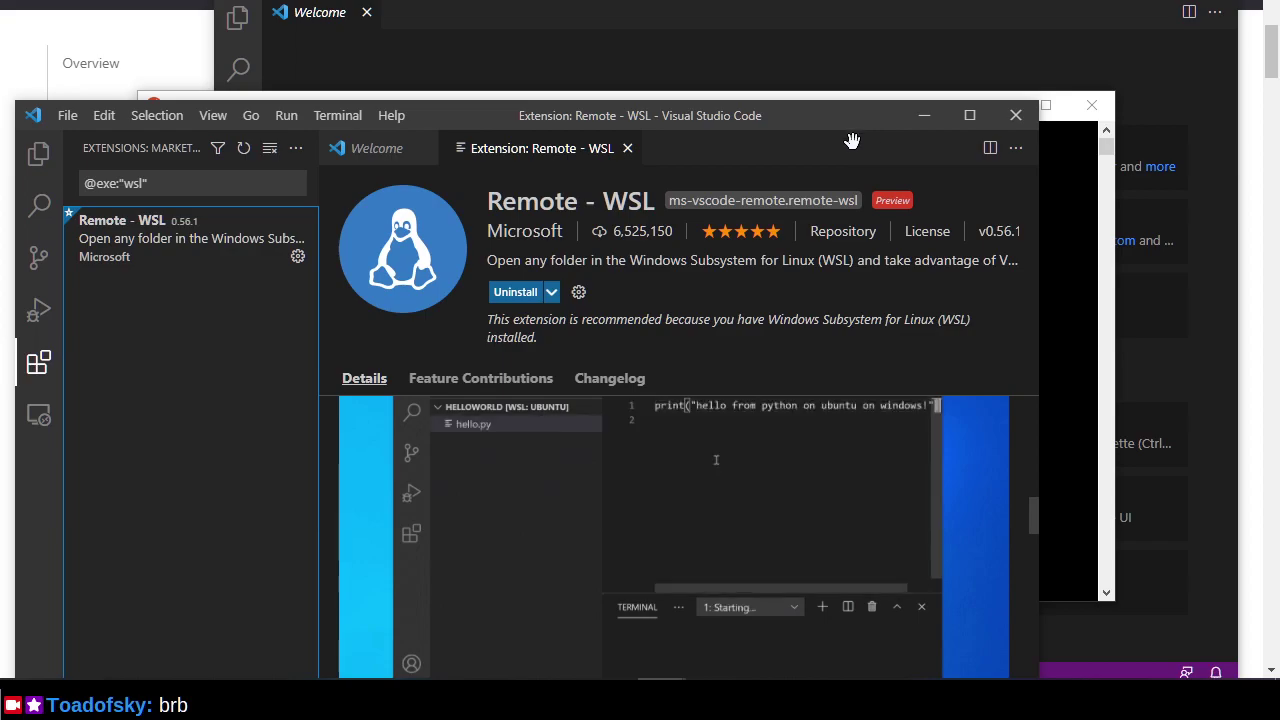
pyautogui.click(958, 80)
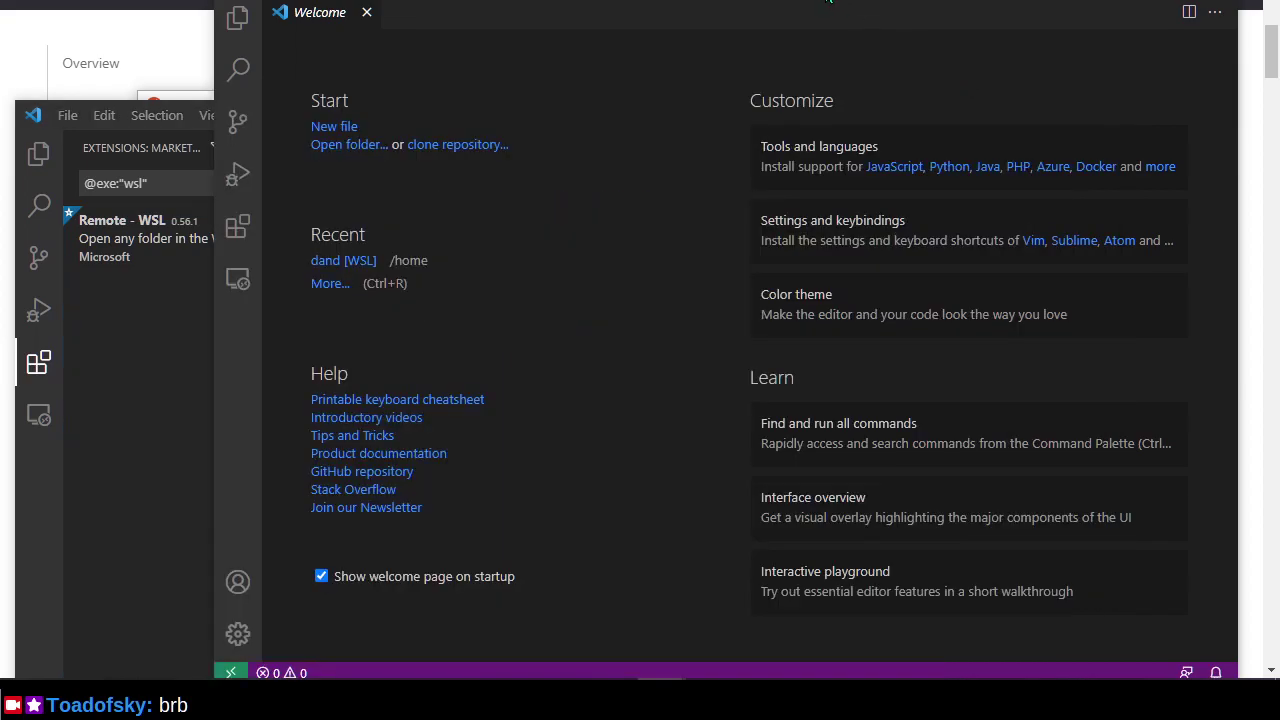
# Open a New WSL Window, press Close Remote on its docker-desktop error, and close it.
pyautogui.click(231, 673)
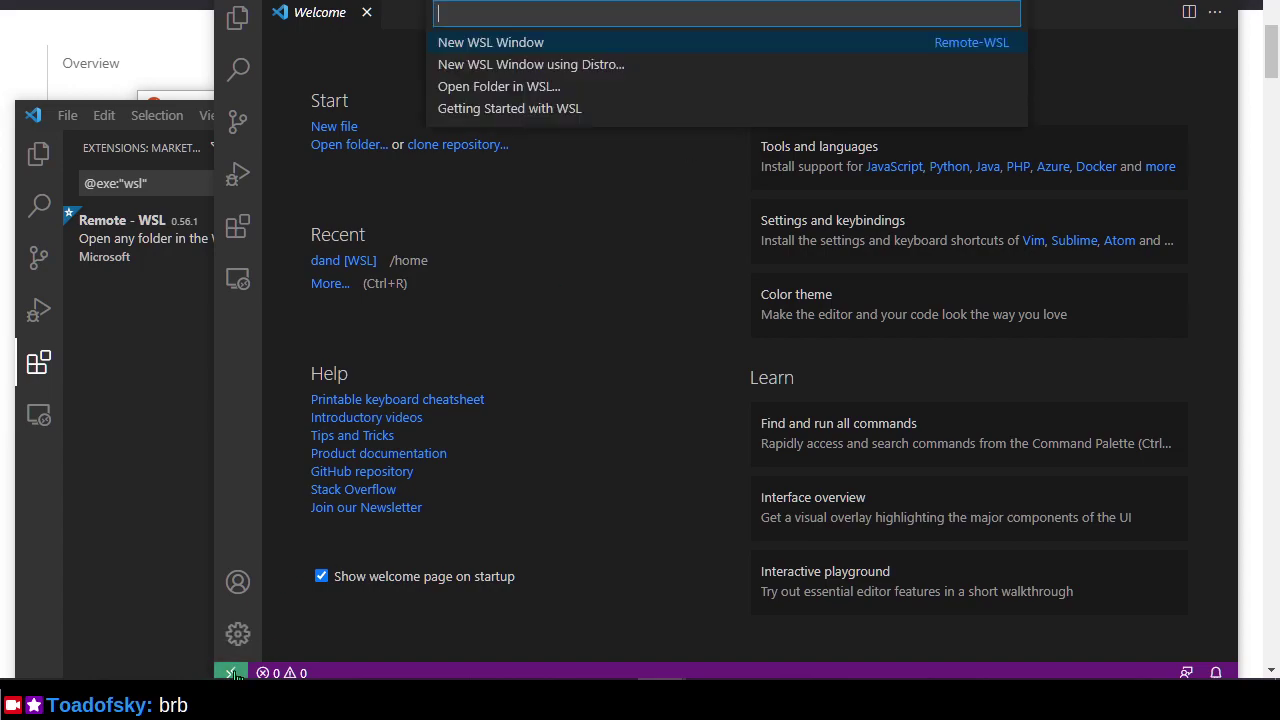
pyautogui.click(550, 45)
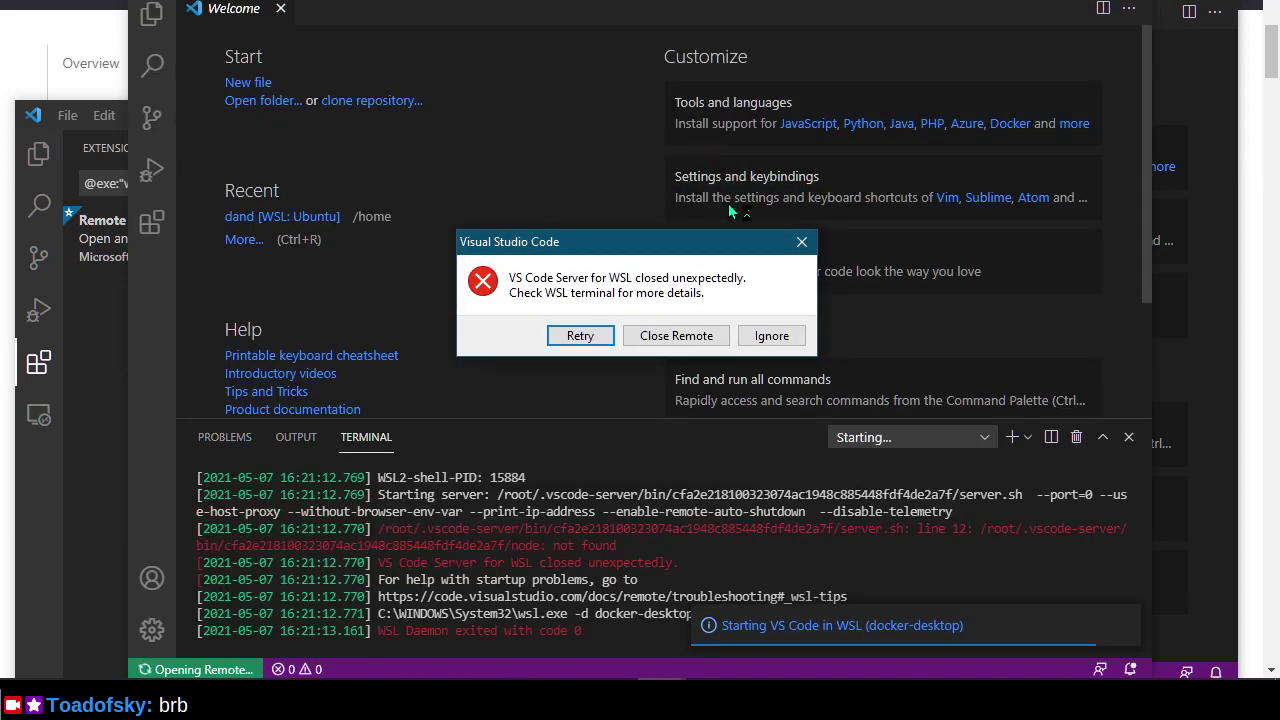
pyautogui.click(650, 342)
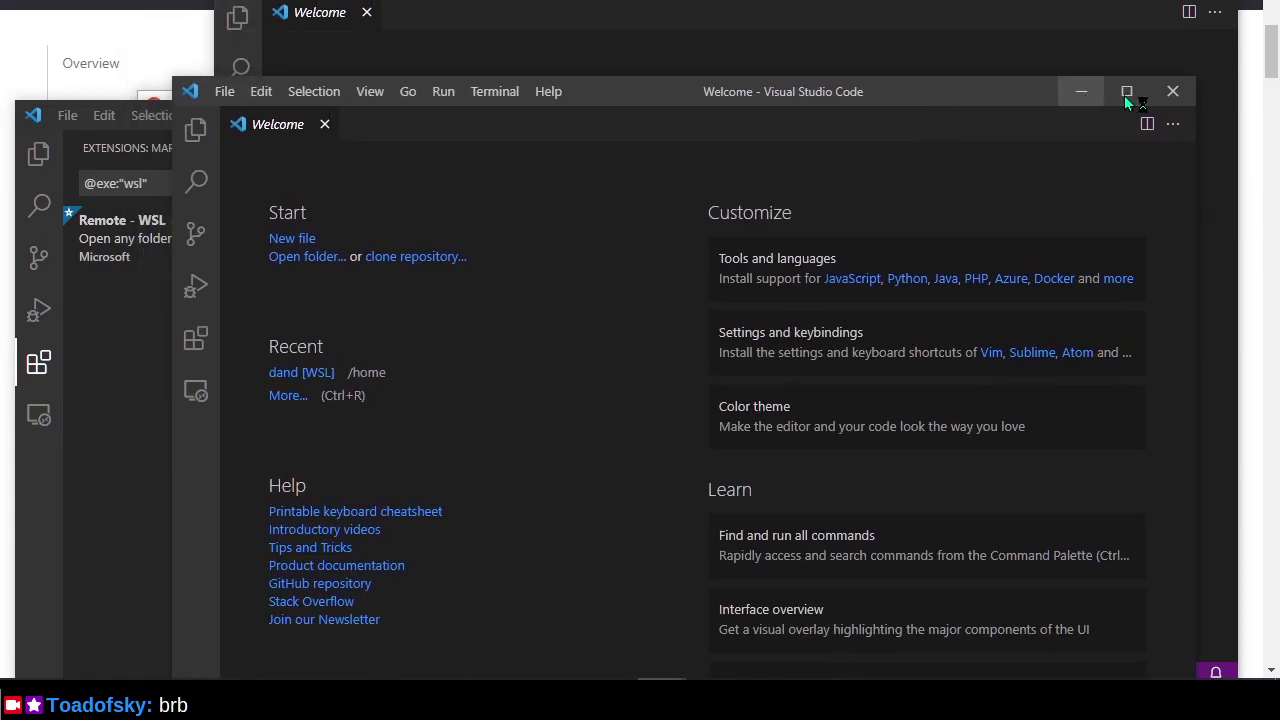
pyautogui.click(1172, 89)
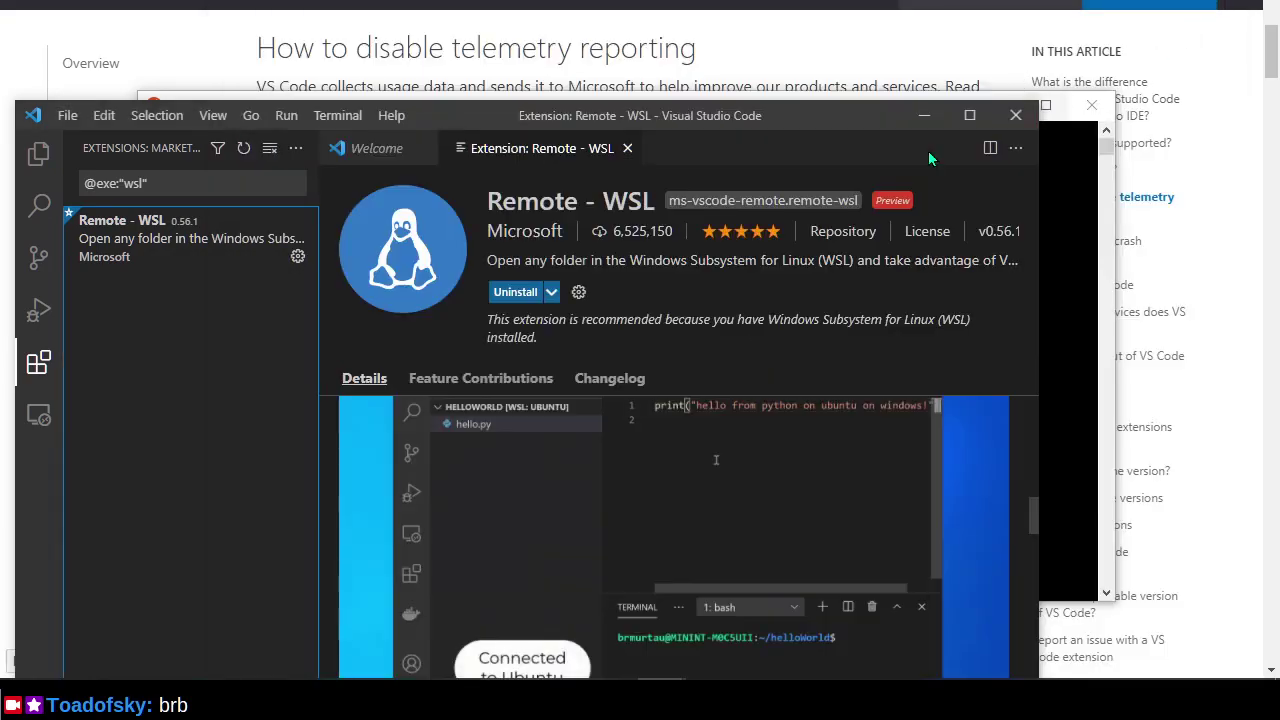
# Maximize the extension window, rerun 'code .' in the Ubuntu terminal, then minimize the new window and terminal.
pyautogui.moveTo(715, 97); pyautogui.dragTo(705, 0)
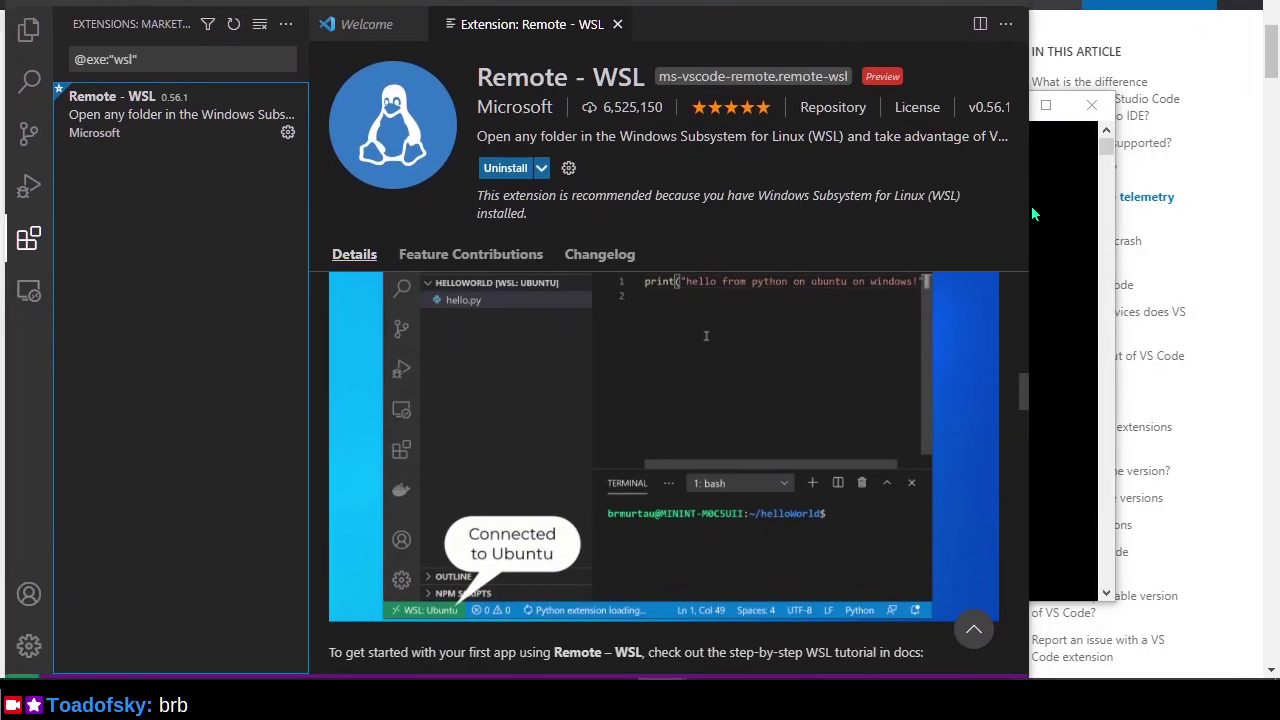
pyautogui.click(1050, 212)
pyautogui.press('Up')
pyautogui.press('Return')
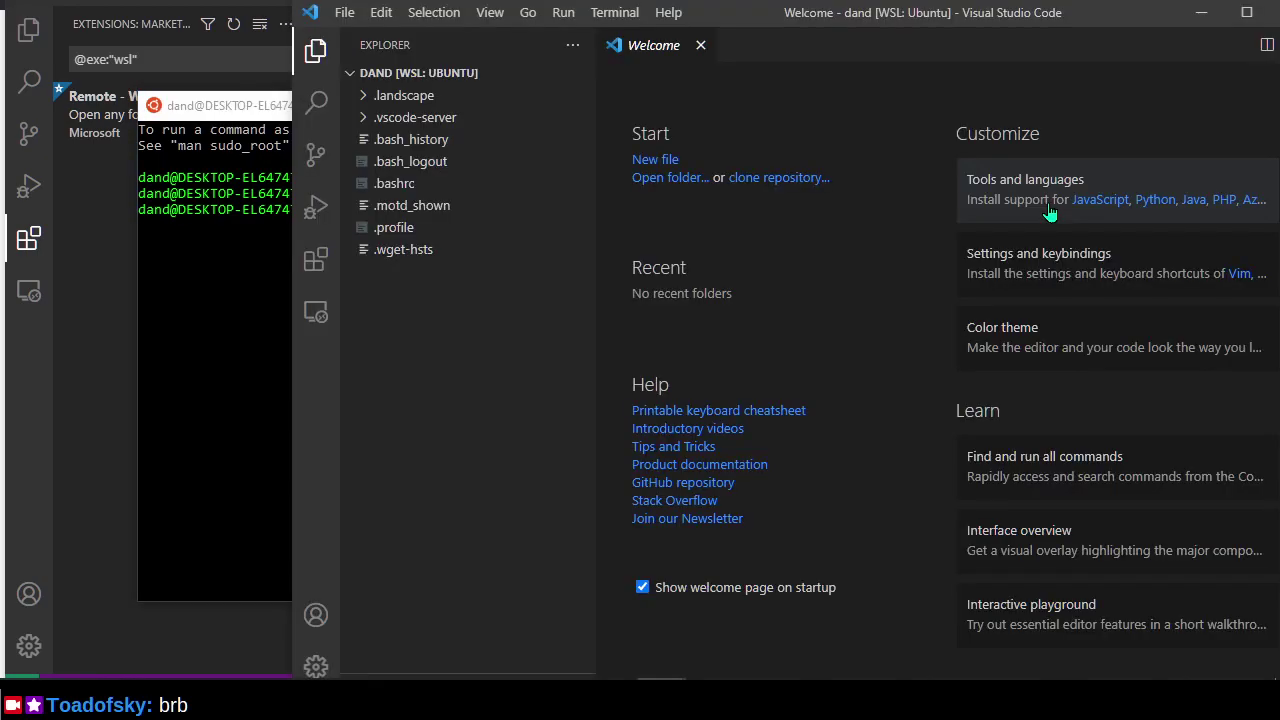
pyautogui.moveTo(918, 20); pyautogui.dragTo(874, 2)
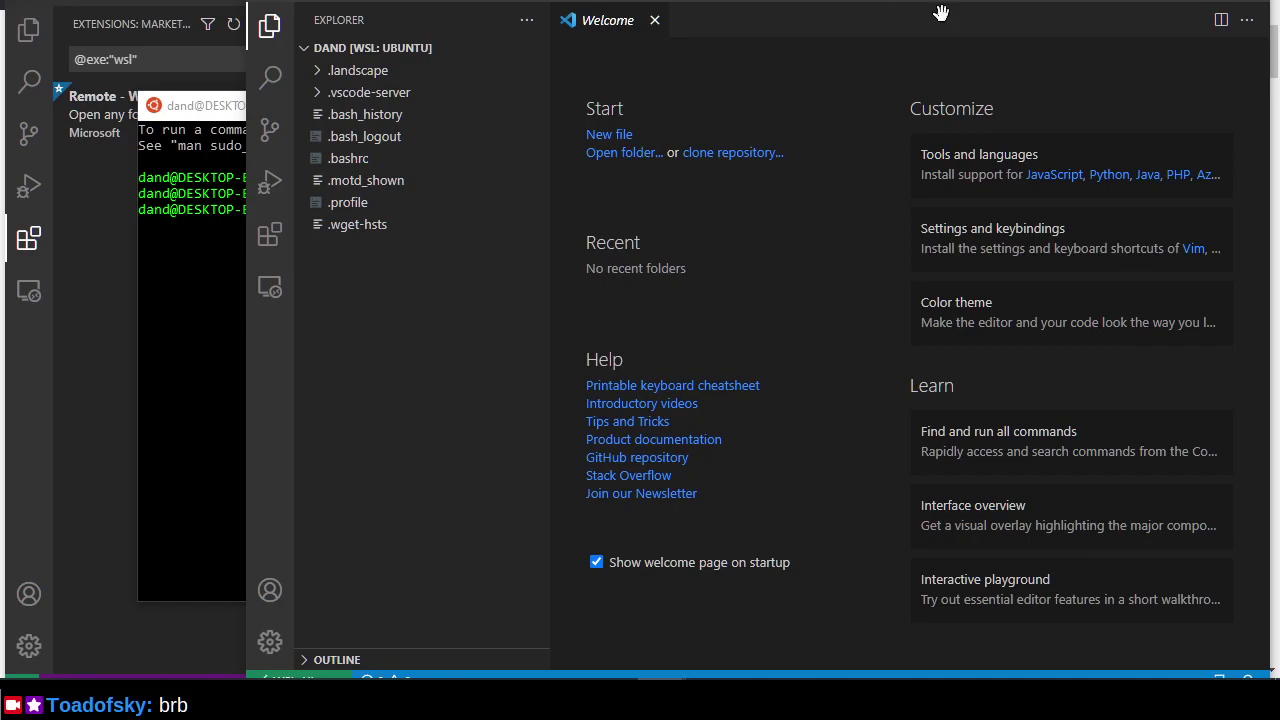
pyautogui.click(1151, 5)
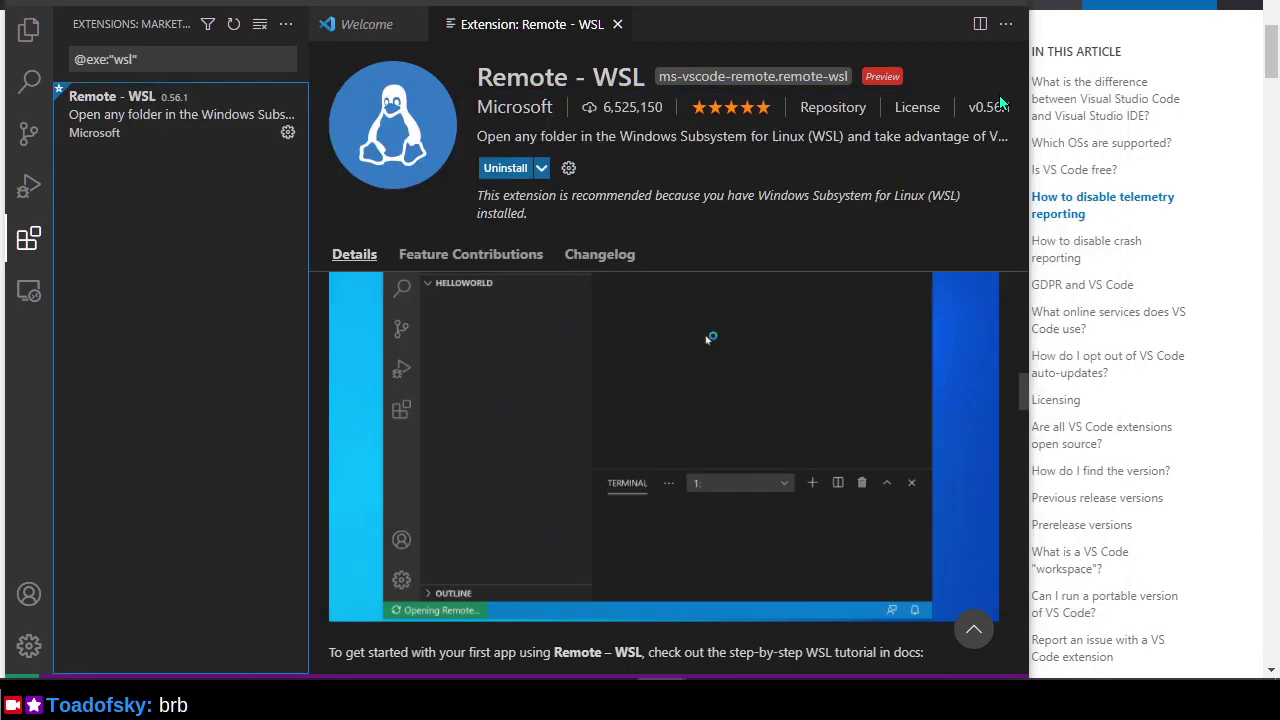
pyautogui.click(1000, 106)
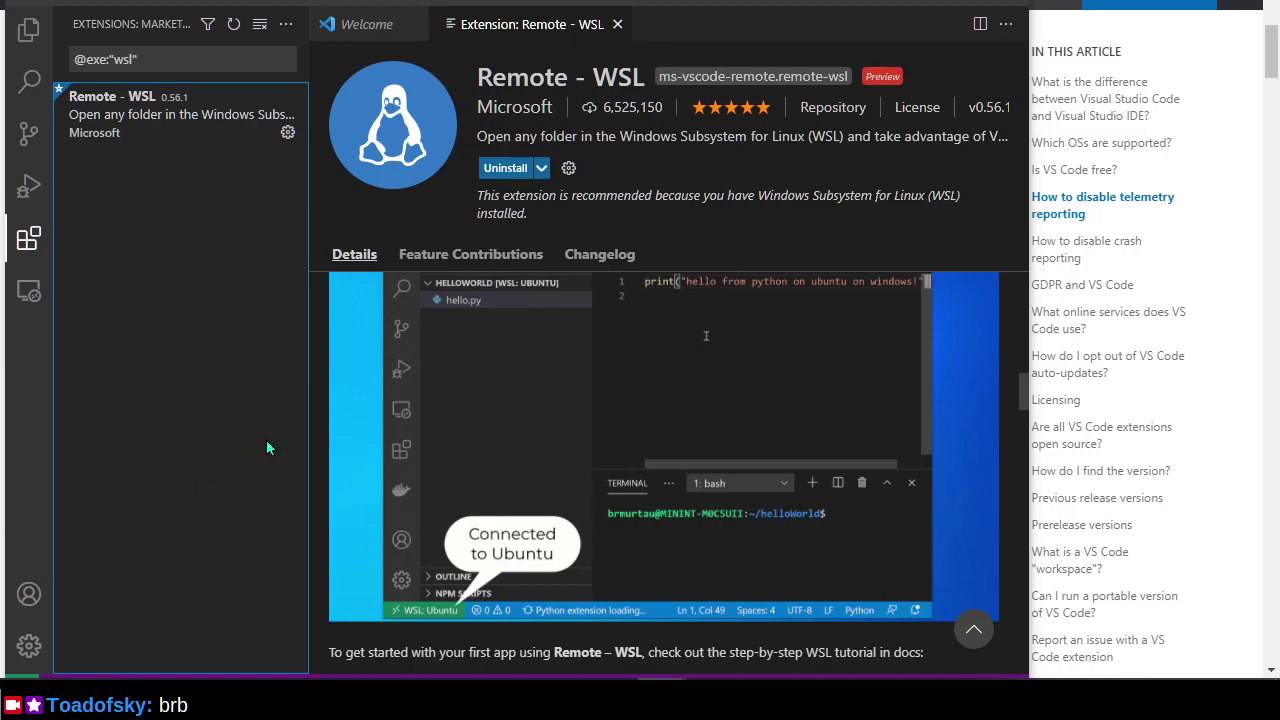
# Scroll through the Remote - WSL details to the Remote-WSL: New Window command description.
pyautogui.scroll(-5, 325, 371)
pyautogui.scroll(-3, 325, 373)
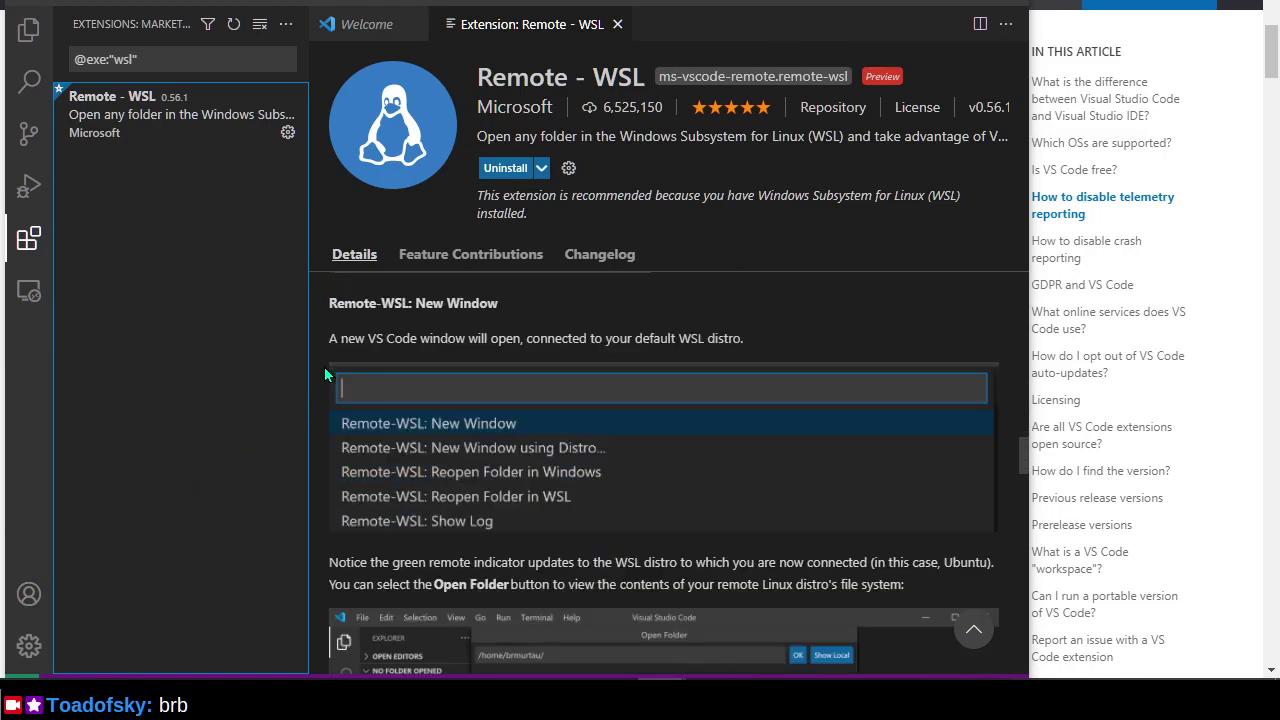
pyautogui.scroll(-3, 326, 373)
pyautogui.scroll(1, 326, 373)
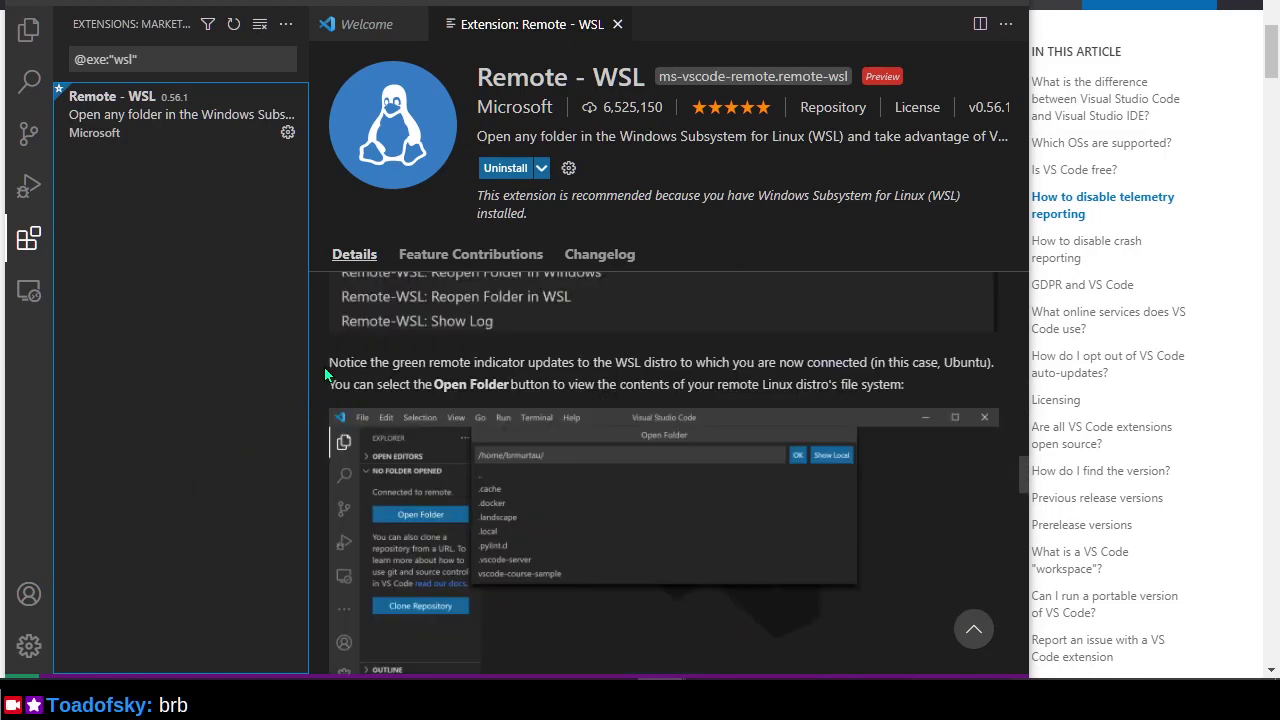
pyautogui.scroll(-3, 326, 374)
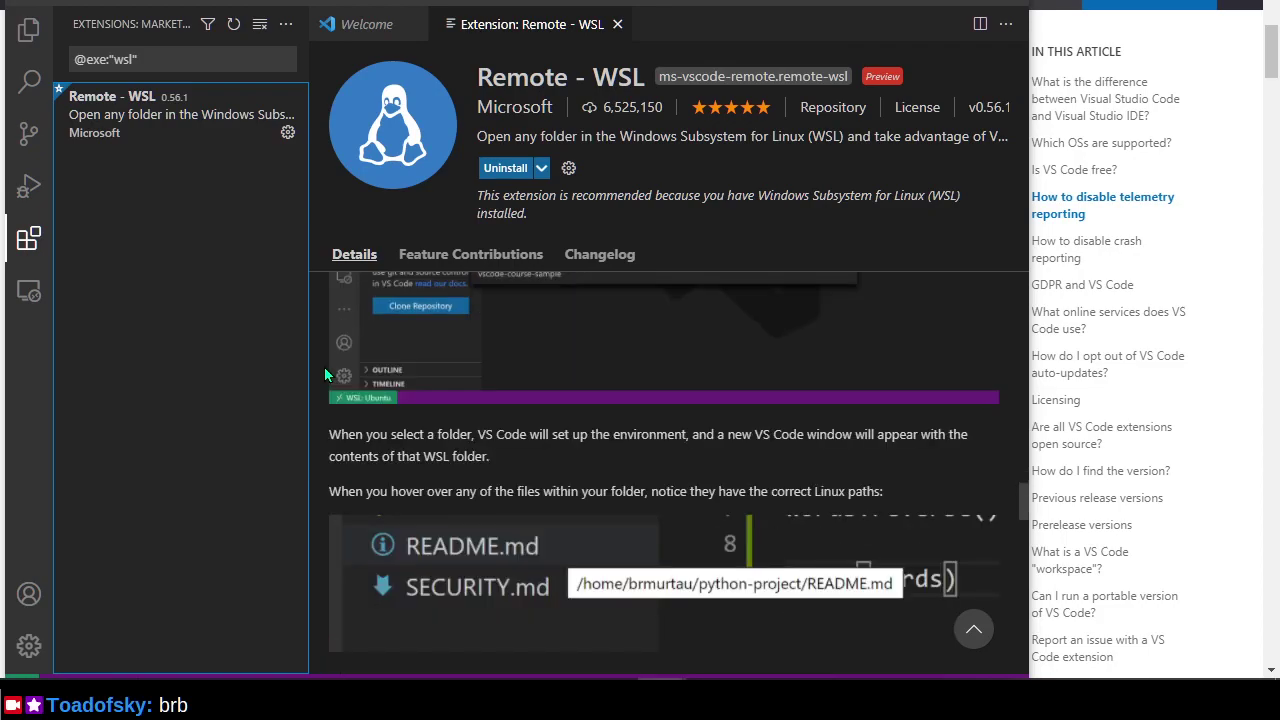
pyautogui.scroll(-3, 325, 374)
pyautogui.scroll(-3, 325, 375)
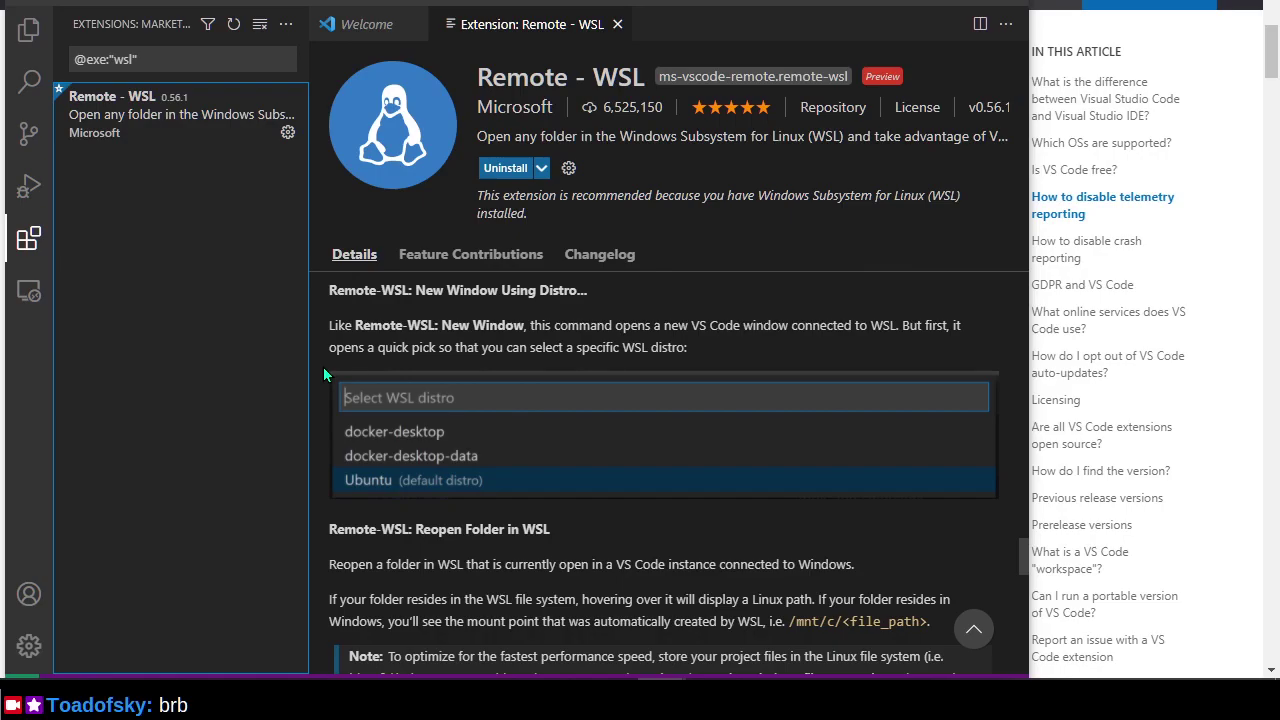
pyautogui.scroll(-5, 323, 367)
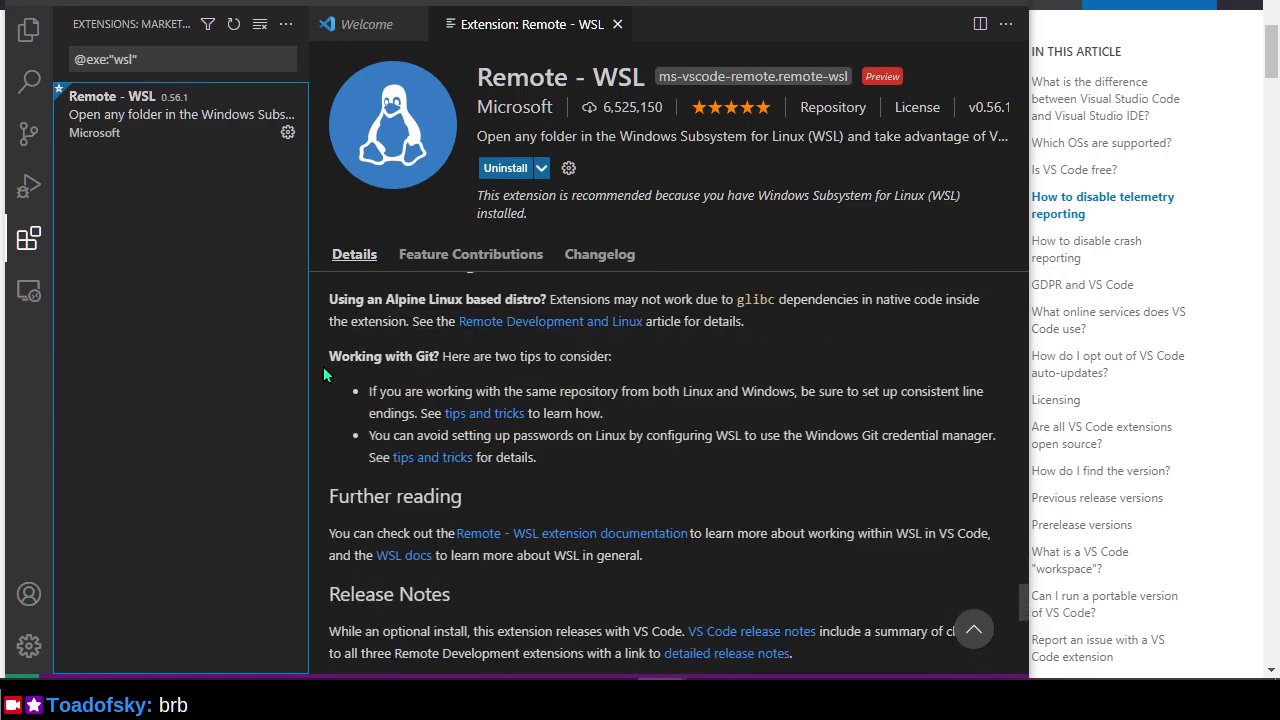
pyautogui.scroll(-3, 323, 367)
pyautogui.scroll(9, 323, 367)
pyautogui.scroll(10, 323, 367)
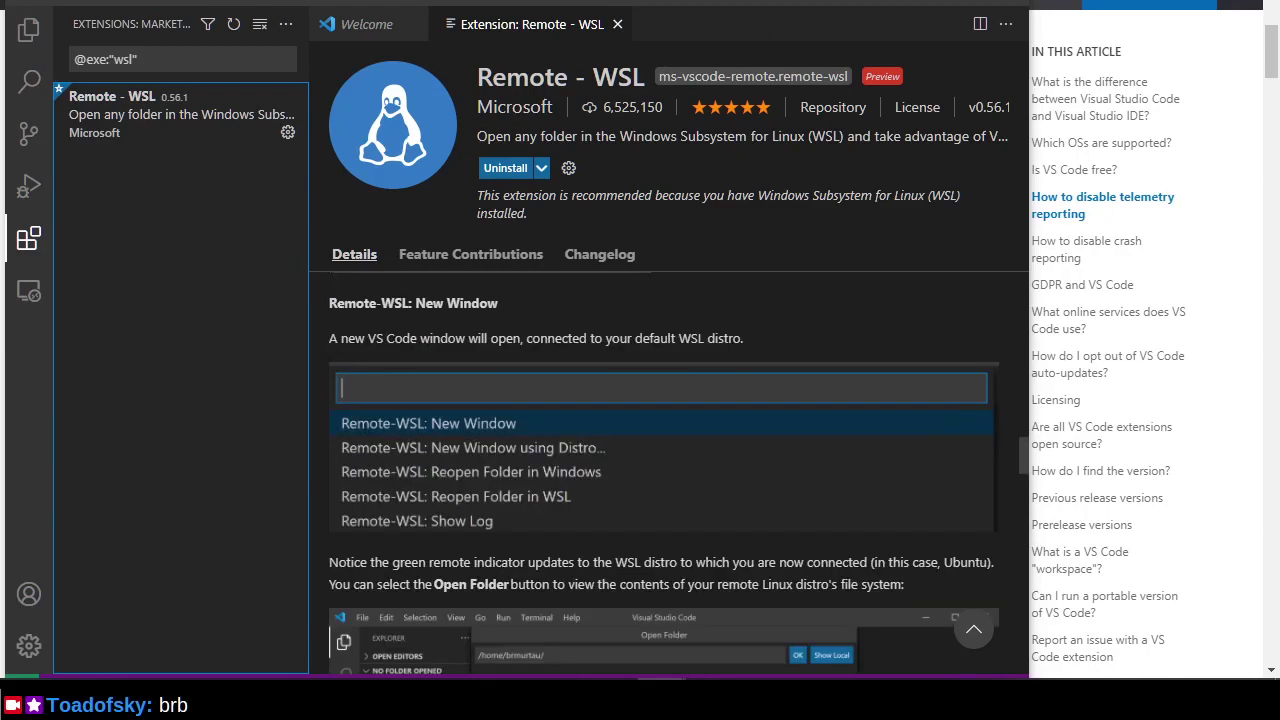
# Glance at the VS Code FAQ in the browser, then switch to the WSL-connected Welcome window.
pyautogui.click(914, 3)
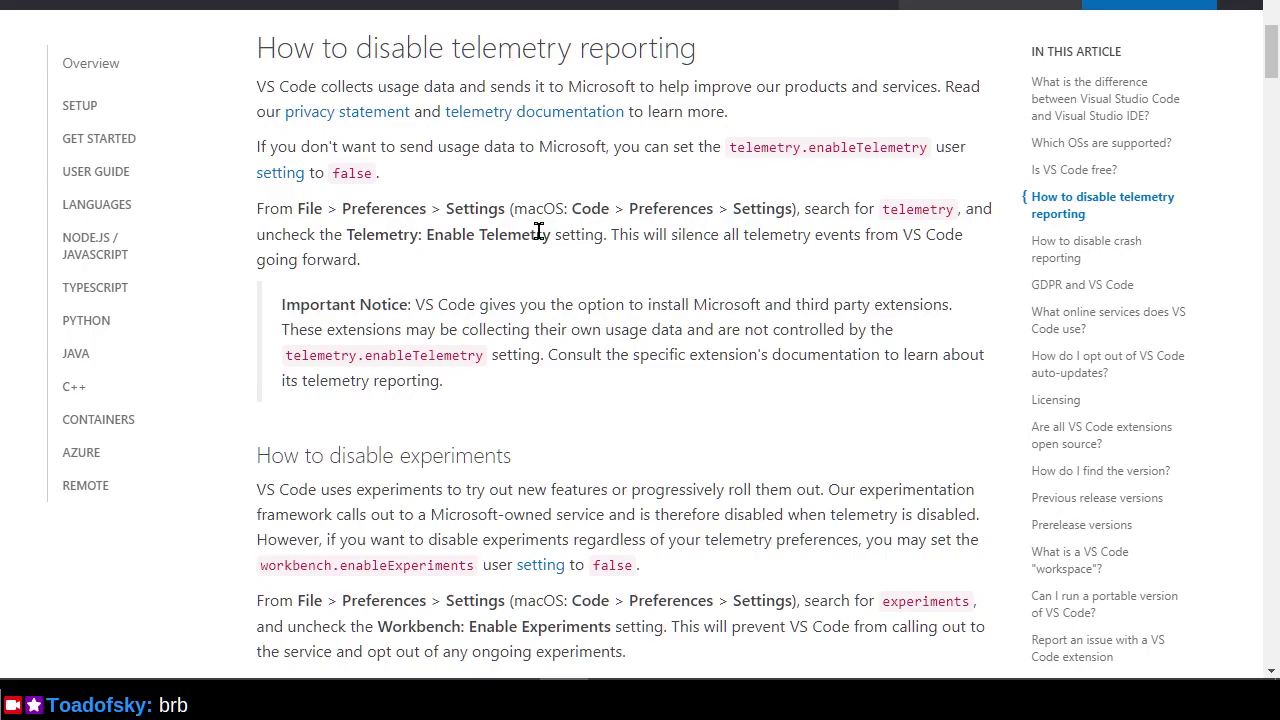
pyautogui.hotkey('alt', 'Tab')
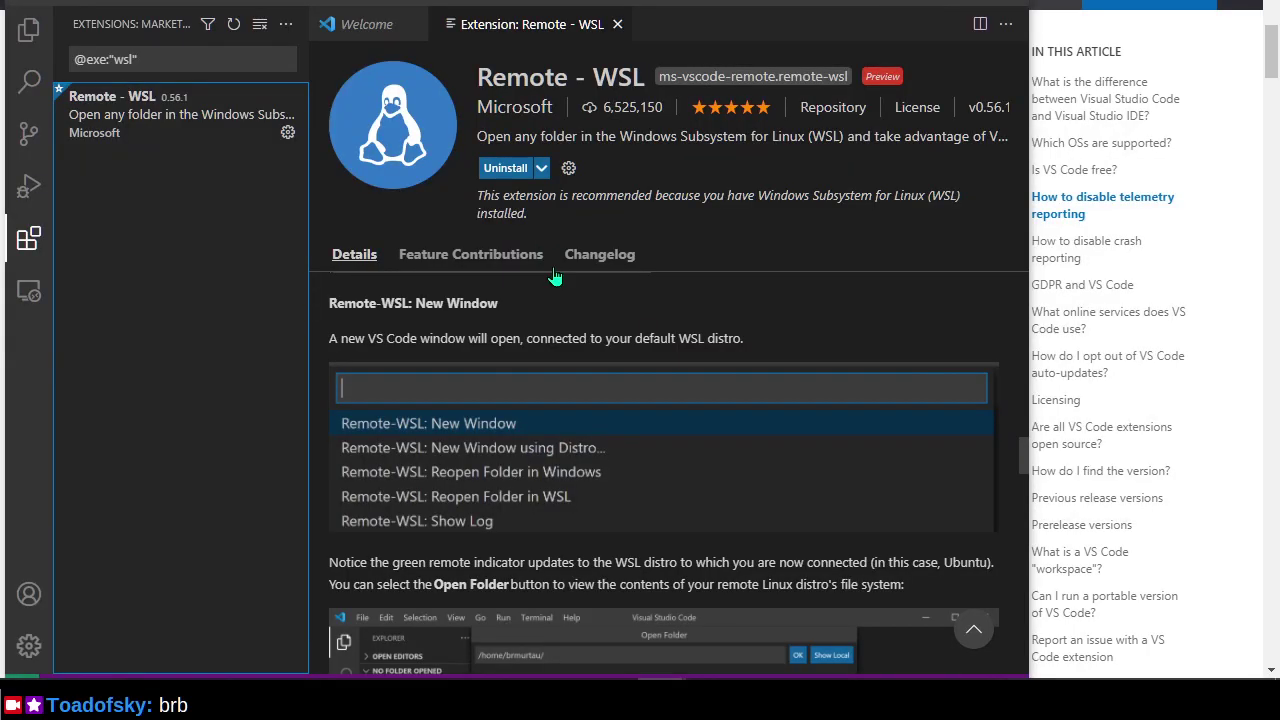
pyautogui.hotkey('alt', 'Tab')
pyautogui.hotkey('alt', 'Tab')
pyautogui.hotkey('alt', 'Tab')
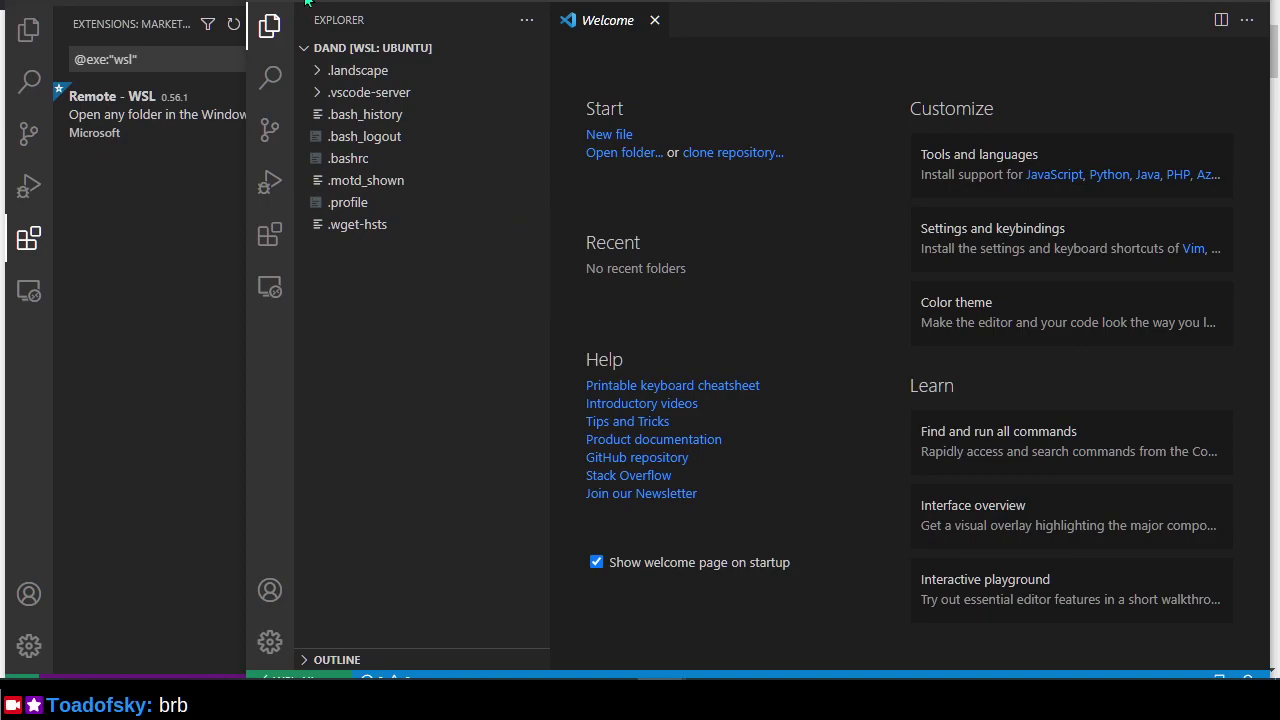
# Search Settings for 'telem', confirm Enable Telemetry is unchecked, and close the Settings tab.
pyautogui.click(309, 4)
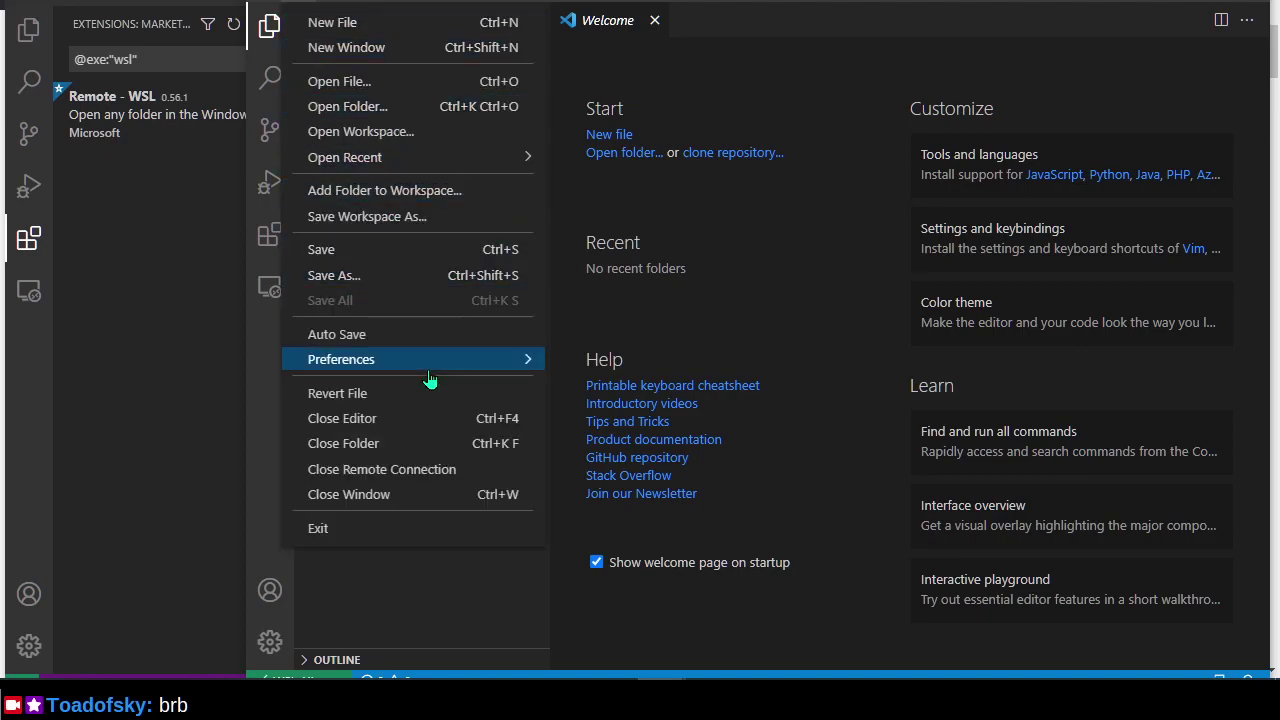
pyautogui.moveTo(428, 372)
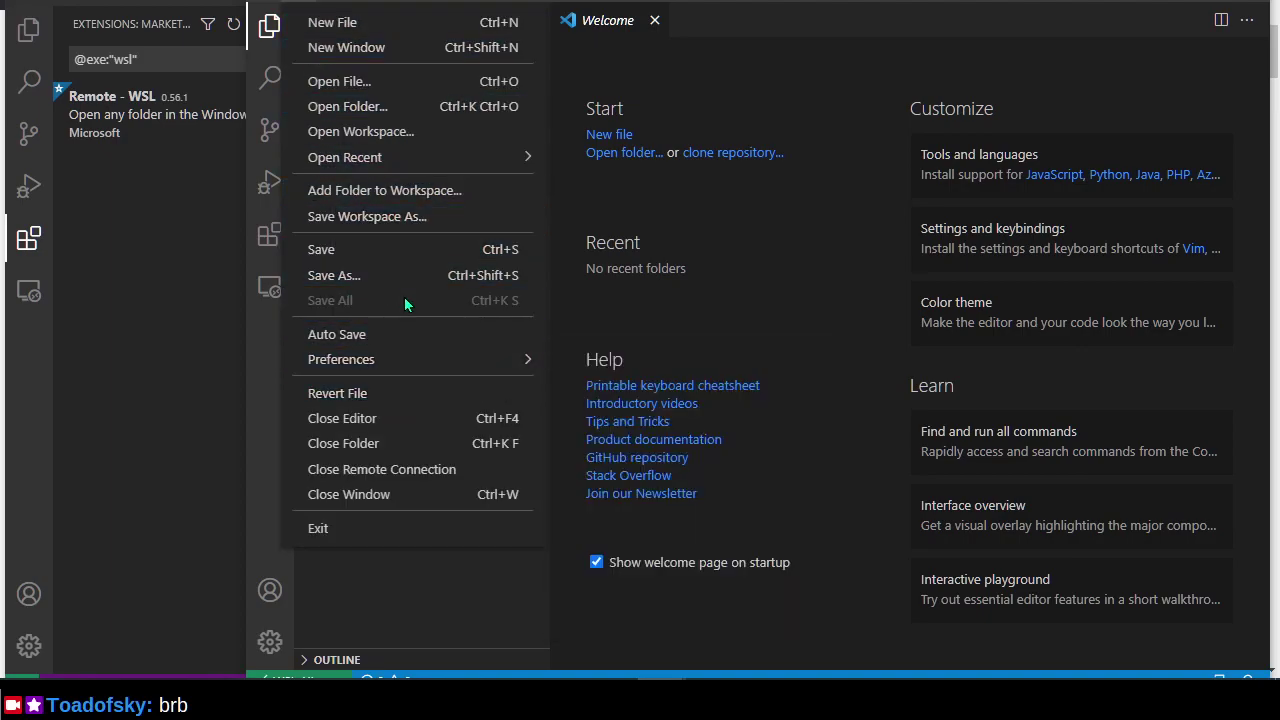
pyautogui.click(640, 362)
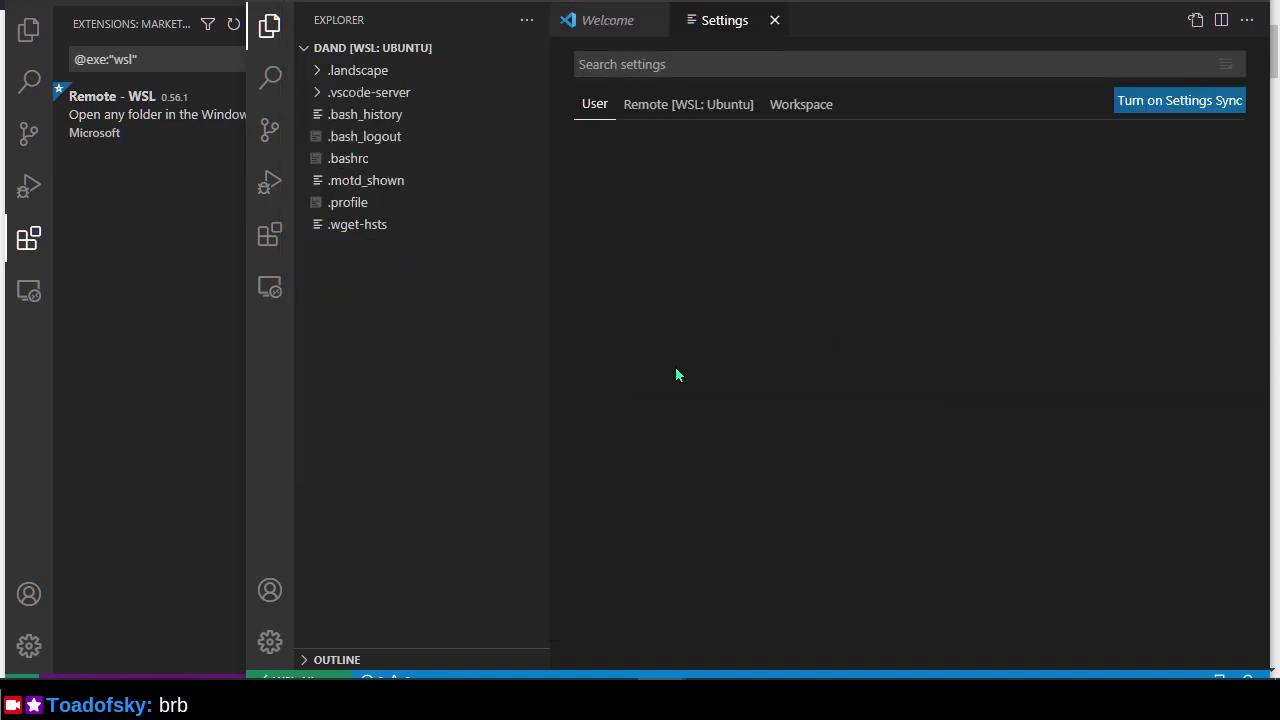
pyautogui.write('telem')
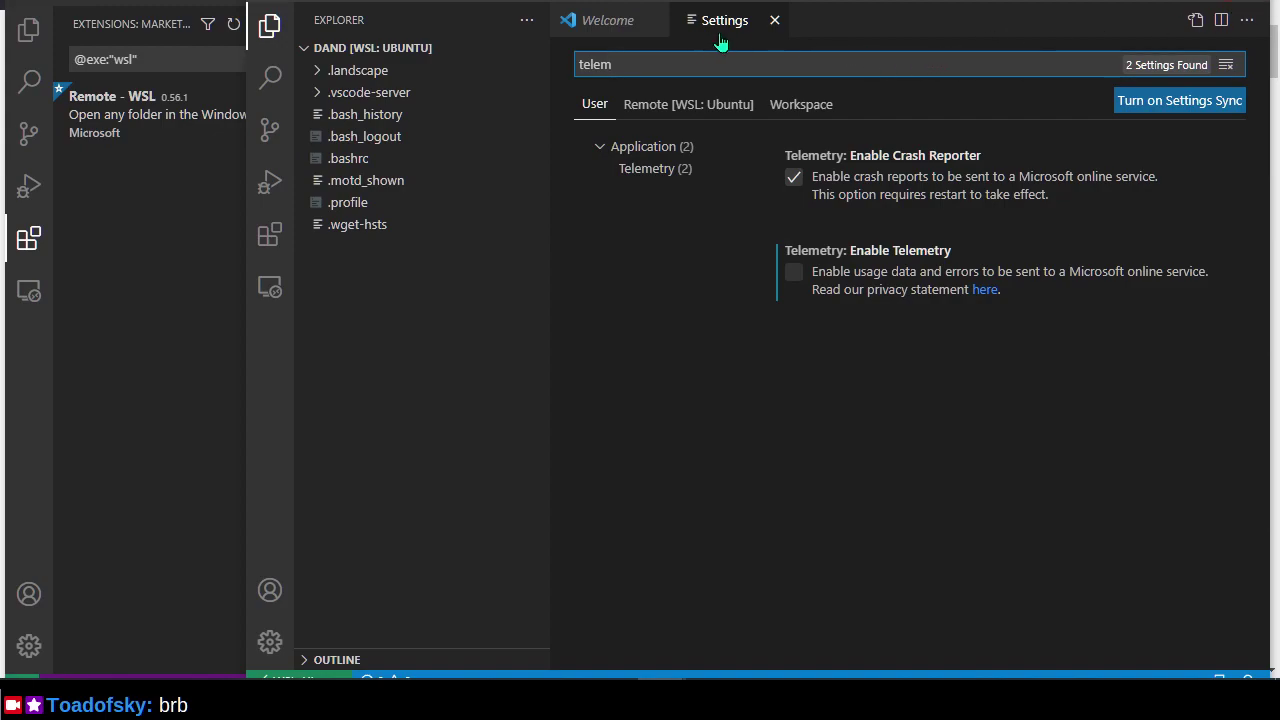
pyautogui.click(775, 21)
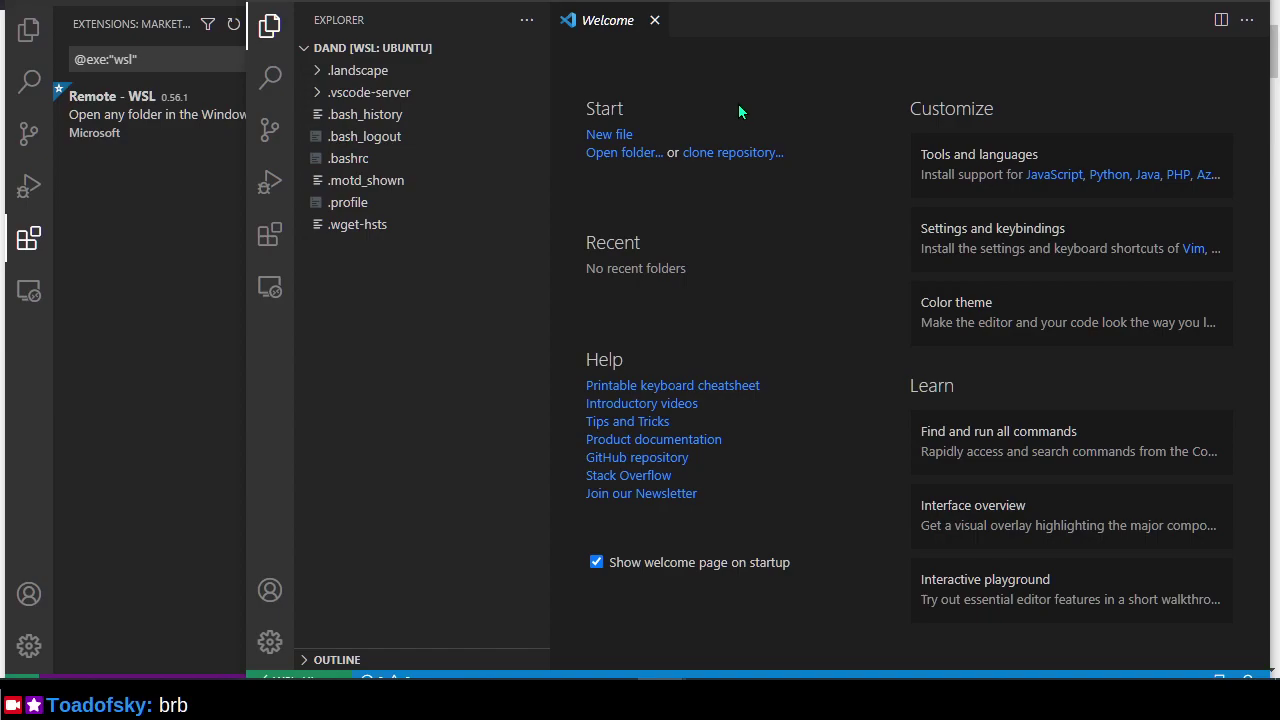
pyautogui.hotkey('alt', 'Tab')
pyautogui.hotkey('alt', 'Tab')
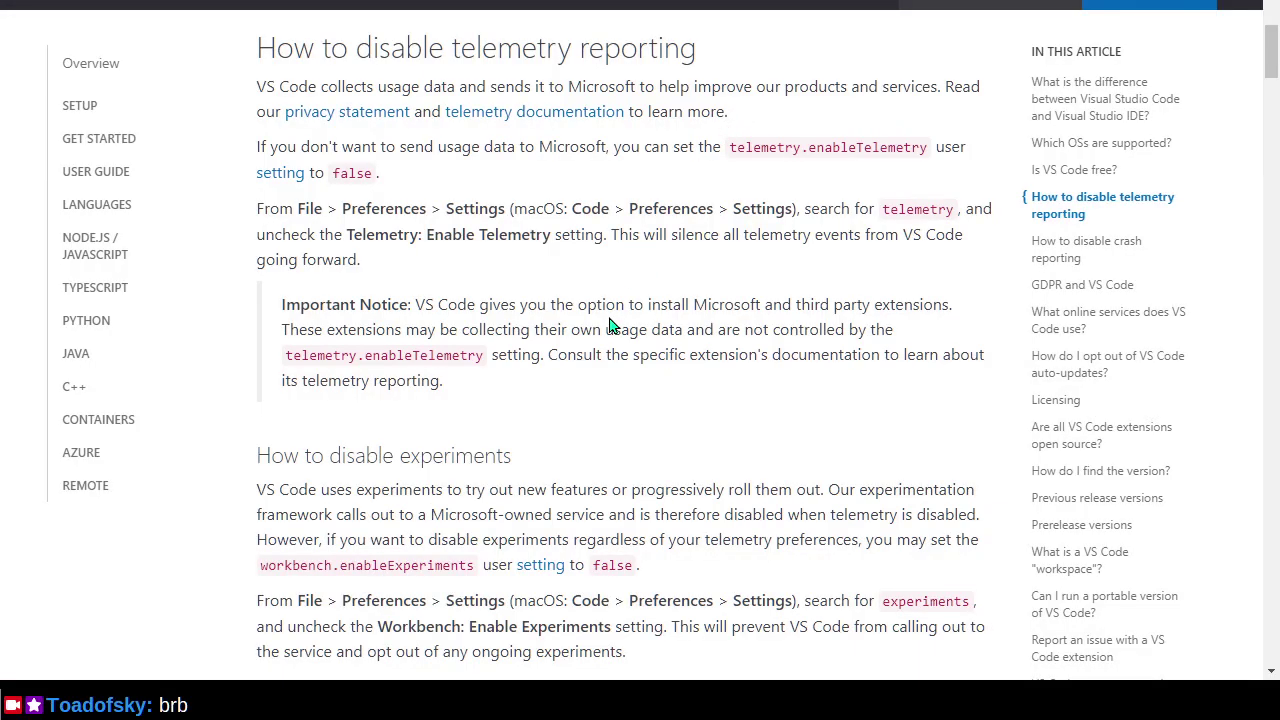
# Scroll back up through the VS Code FAQ page.
pyautogui.scroll(-3, 612, 326)
pyautogui.scroll(8, 607, 326)
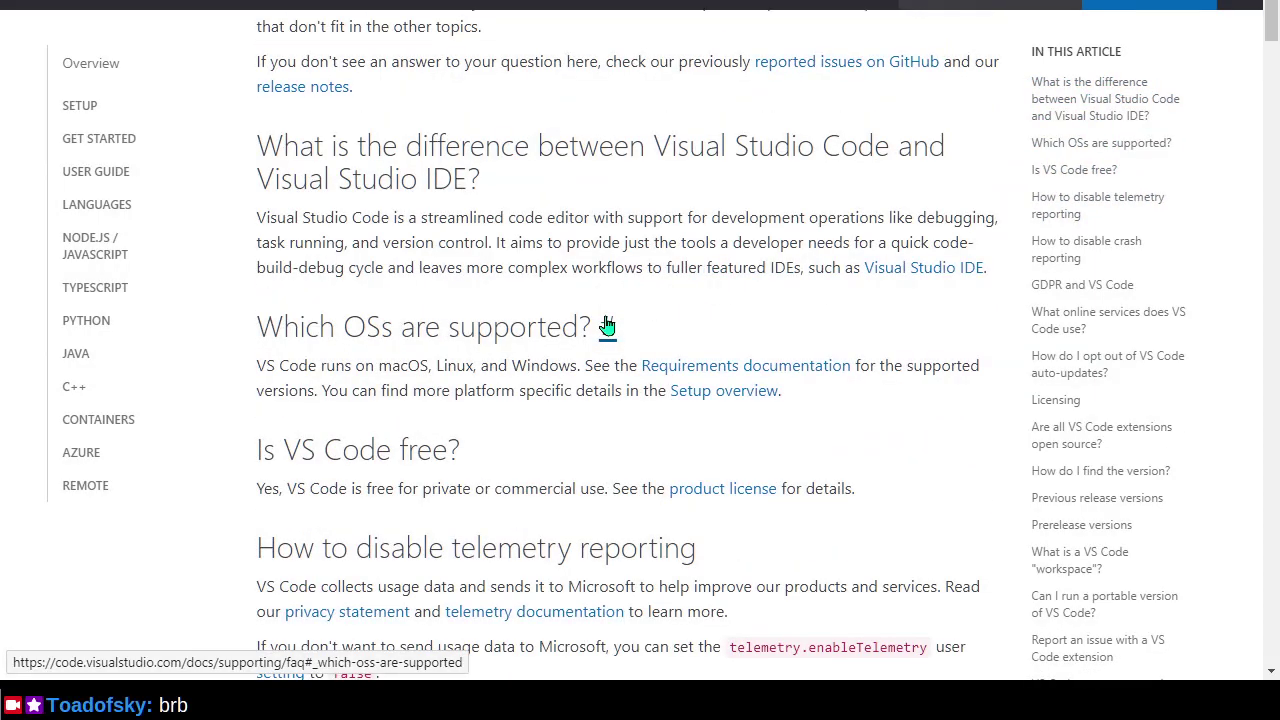
pyautogui.scroll(1, 606, 326)
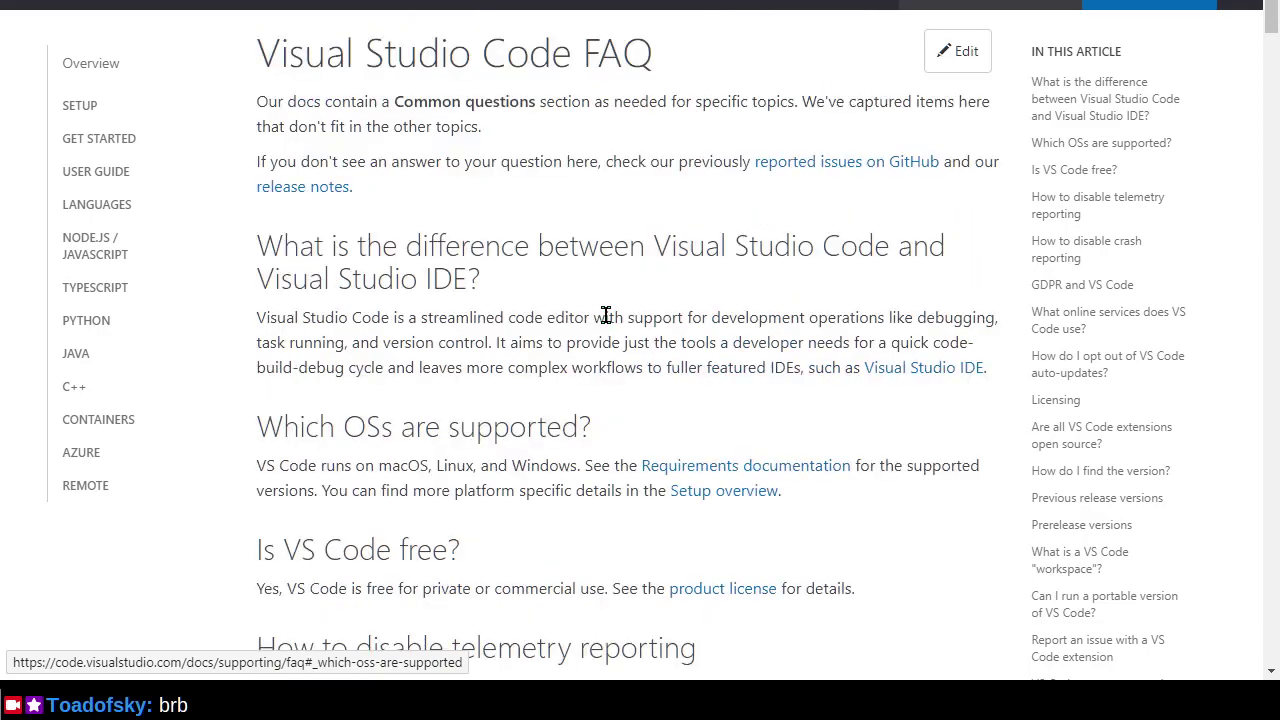
pyautogui.scroll(1, 608, 320)
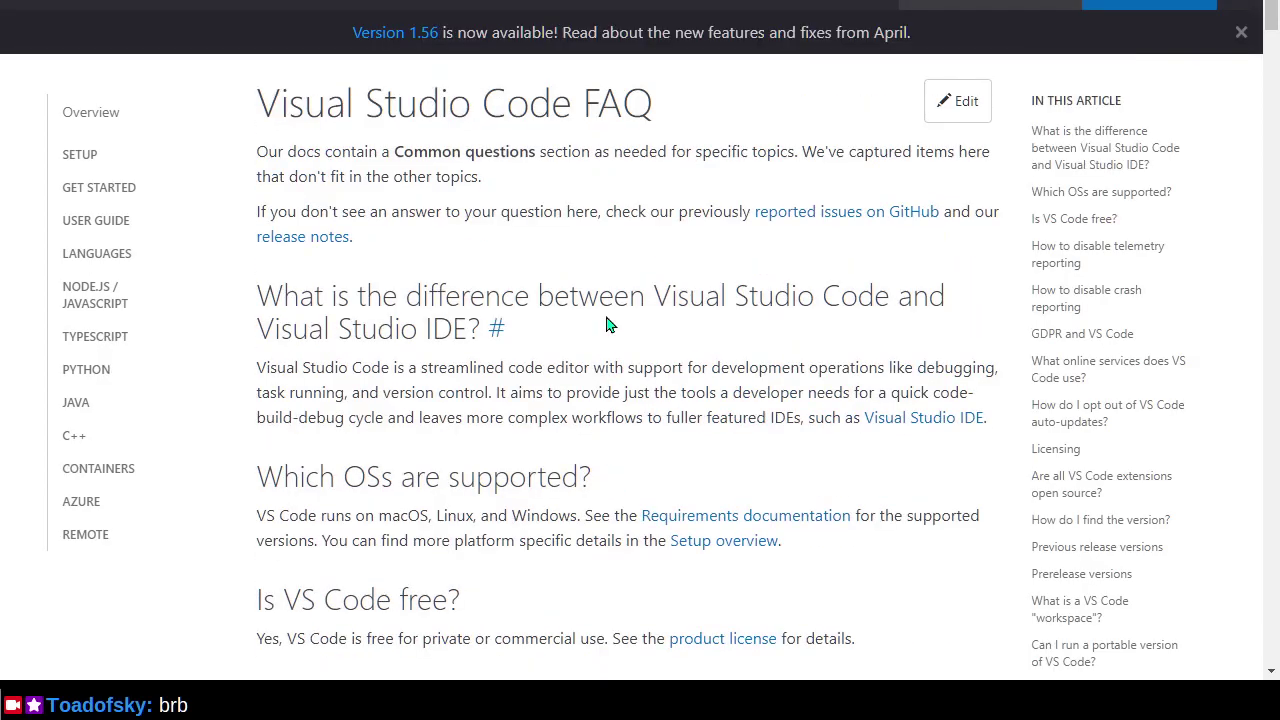
pyautogui.hotkey('alt', 'Tab')
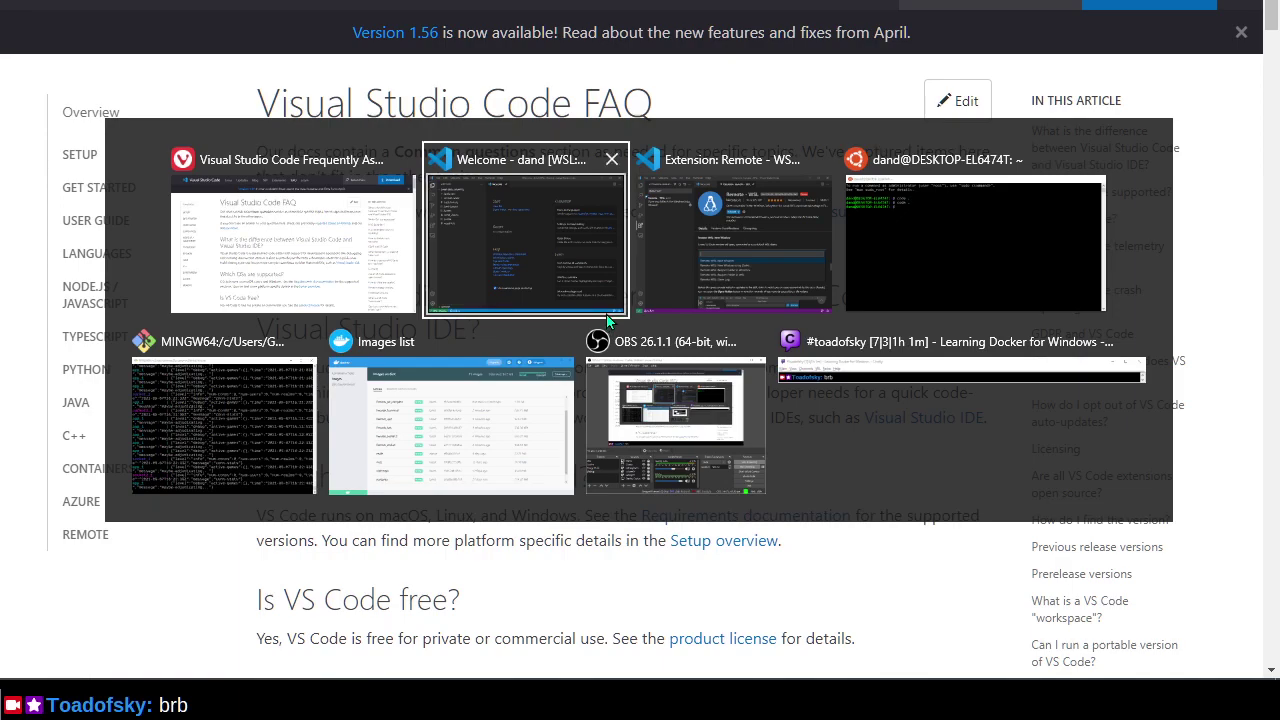
pyautogui.press('Escape')
# Browse back to Getting Started and forward to the FAQ, then move to the liwords repository tab.
pyautogui.hotkey('alt', 'Left')
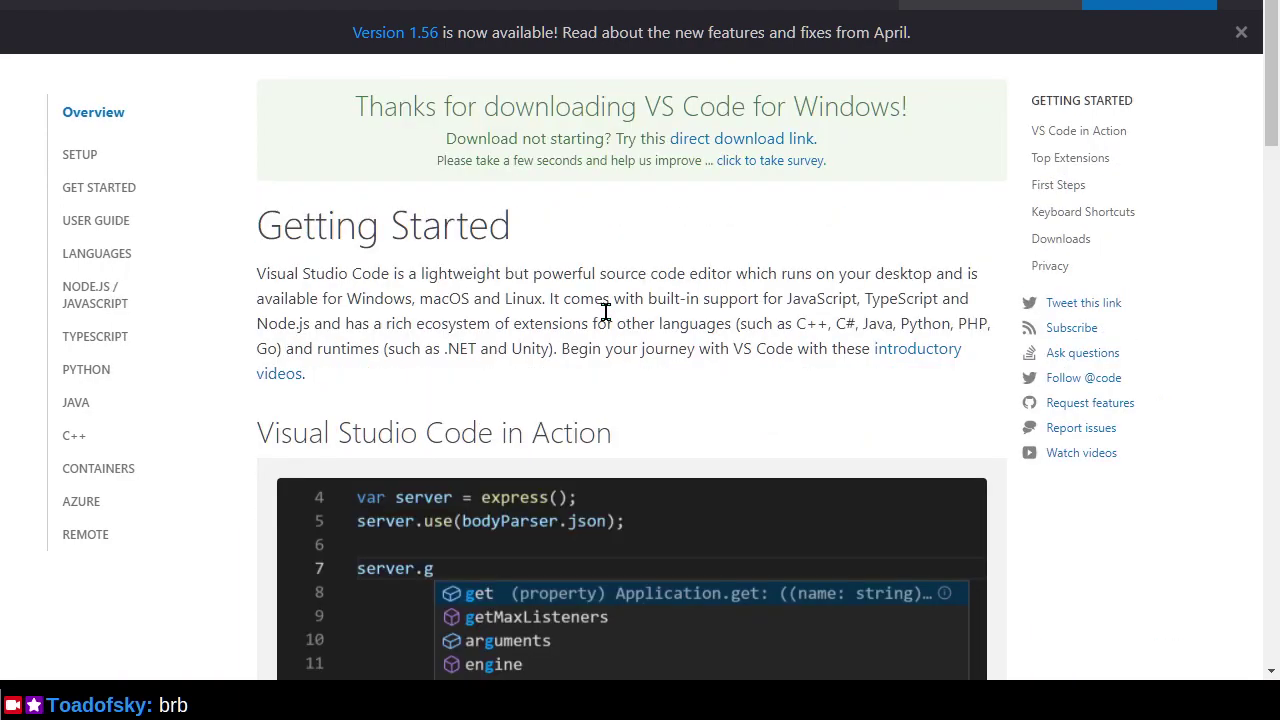
pyautogui.scroll(-3, 605, 312)
pyautogui.scroll(-3, 605, 312)
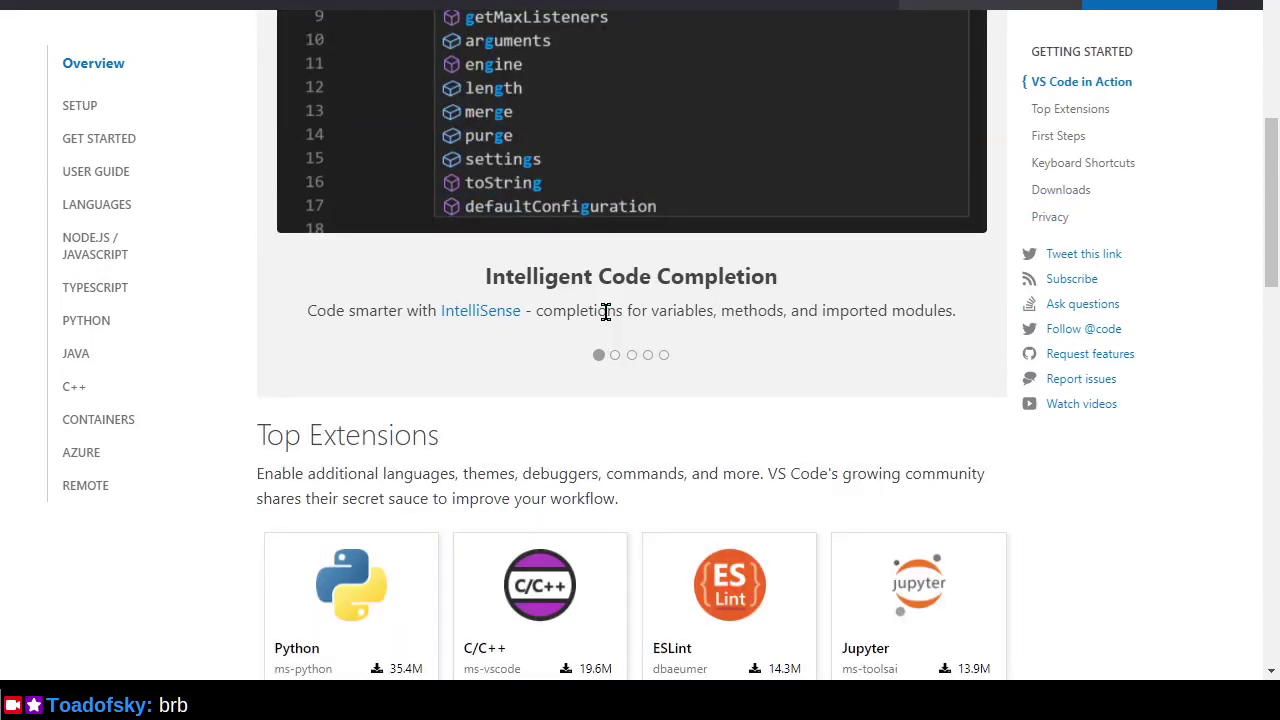
pyautogui.scroll(6, 605, 312)
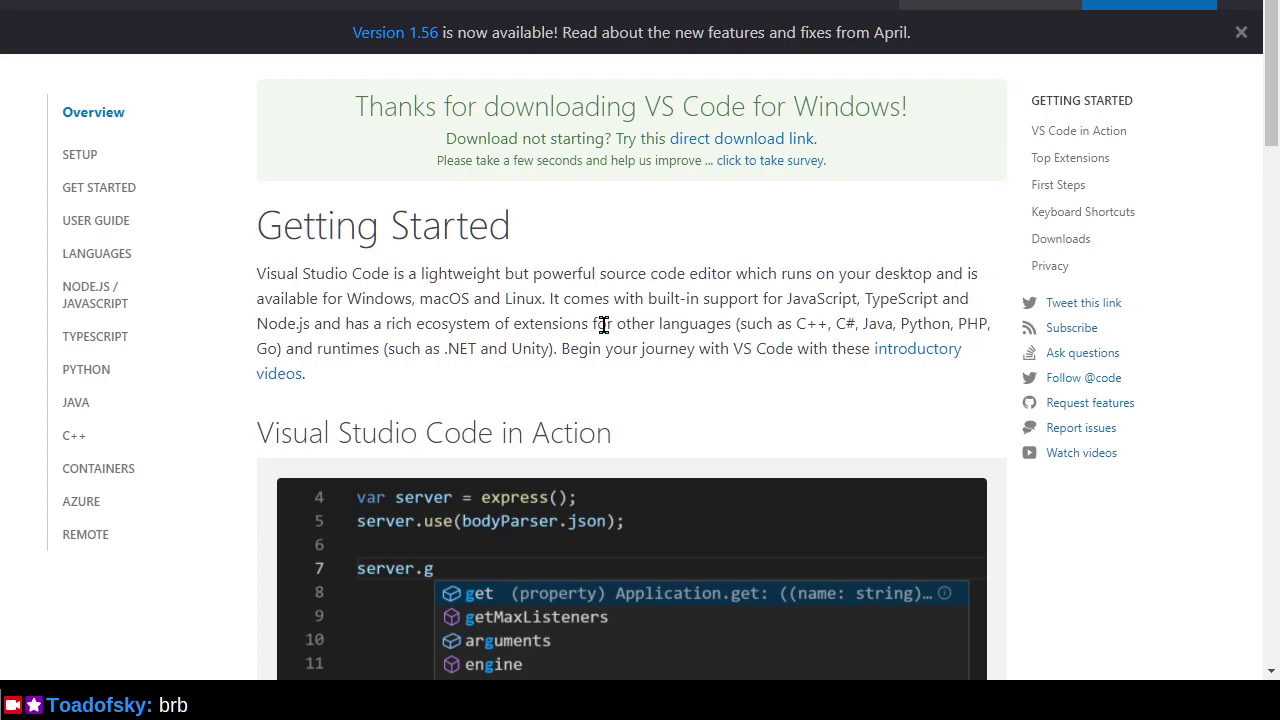
pyautogui.hotkey('alt', 'Left')
pyautogui.hotkey('alt', 'Left')
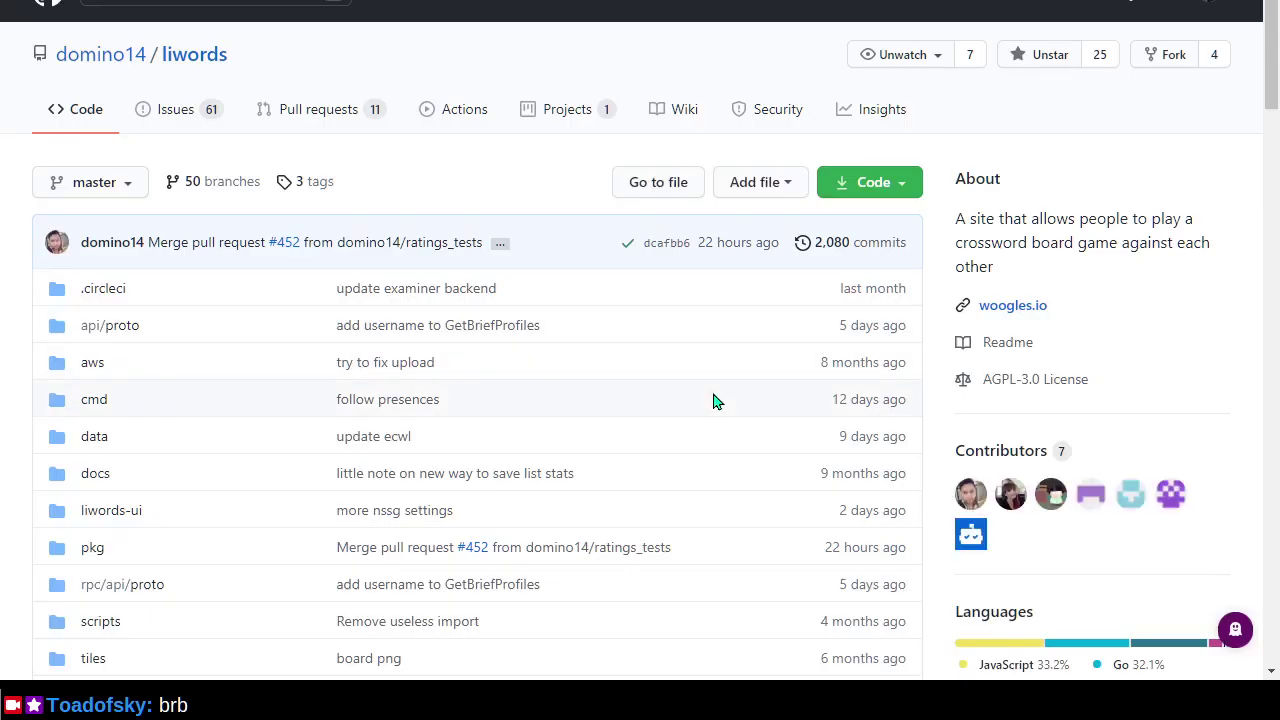
pyautogui.hotkey('alt', 'Right')
pyautogui.scroll(-3, 674, 367)
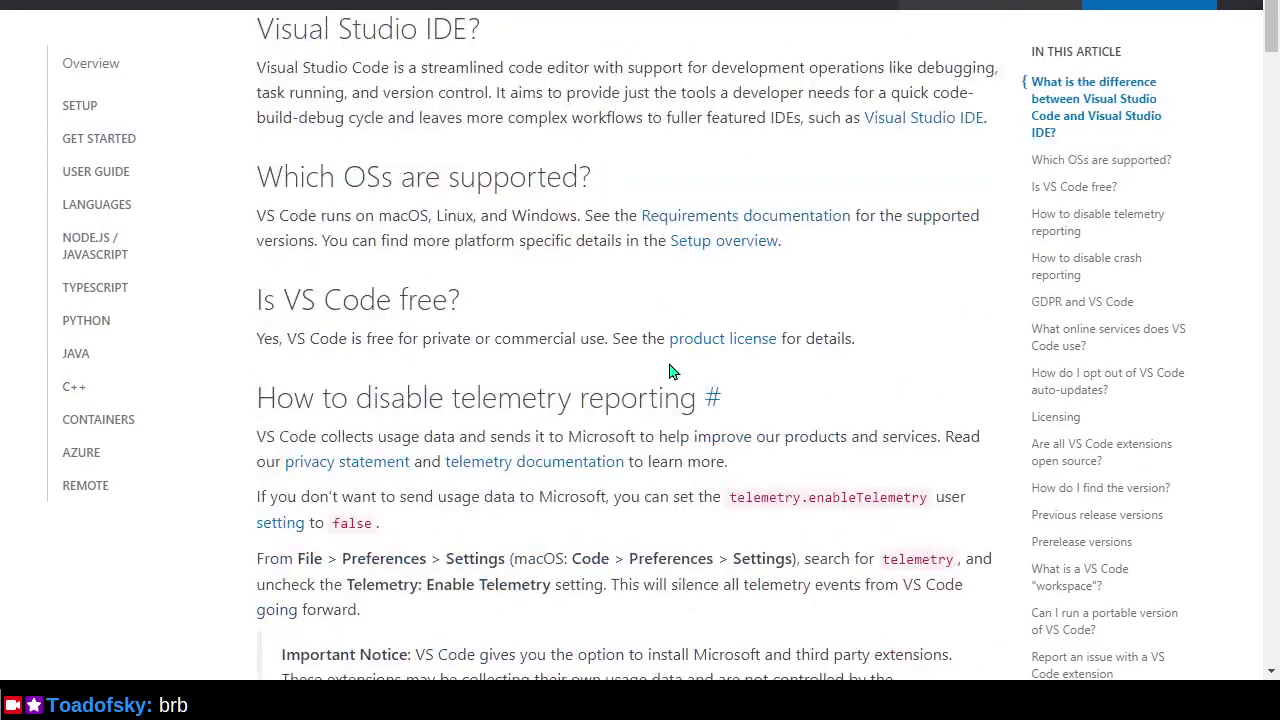
pyautogui.scroll(-6, 603, 338)
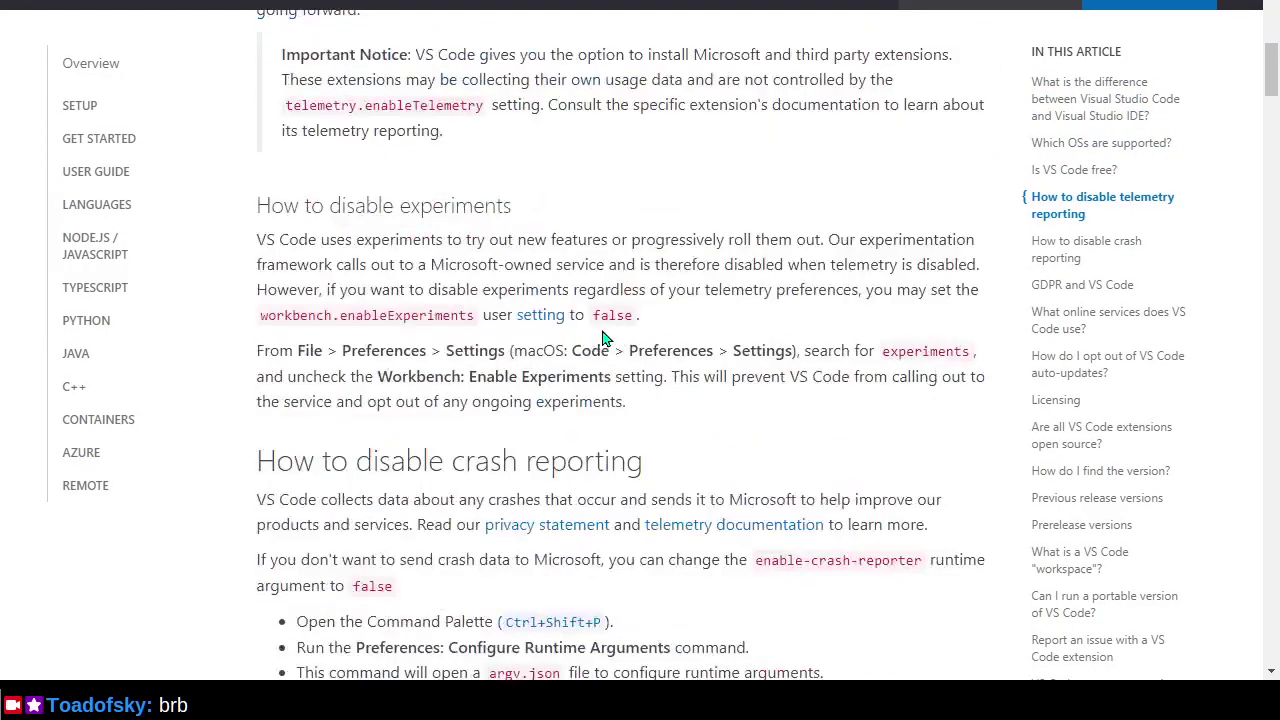
pyautogui.scroll(8, 603, 338)
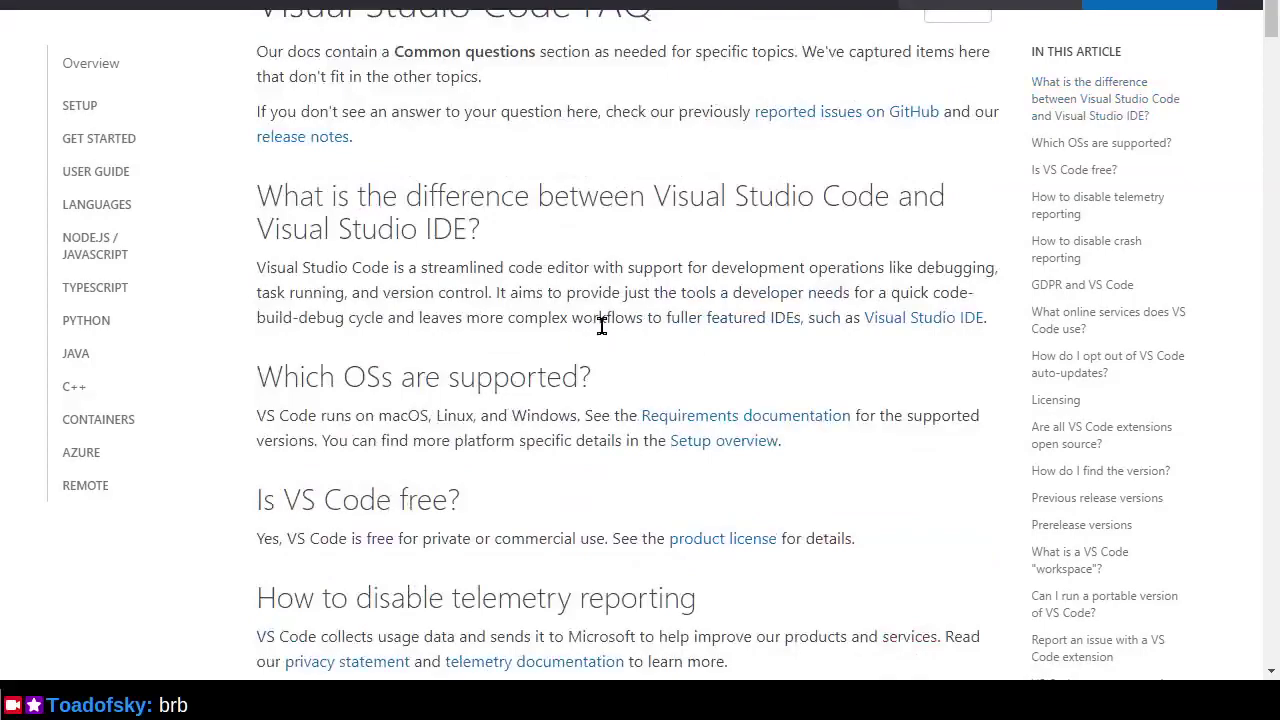
pyautogui.scroll(1, 603, 330)
pyautogui.hotkey('ctrl', 'Tab')
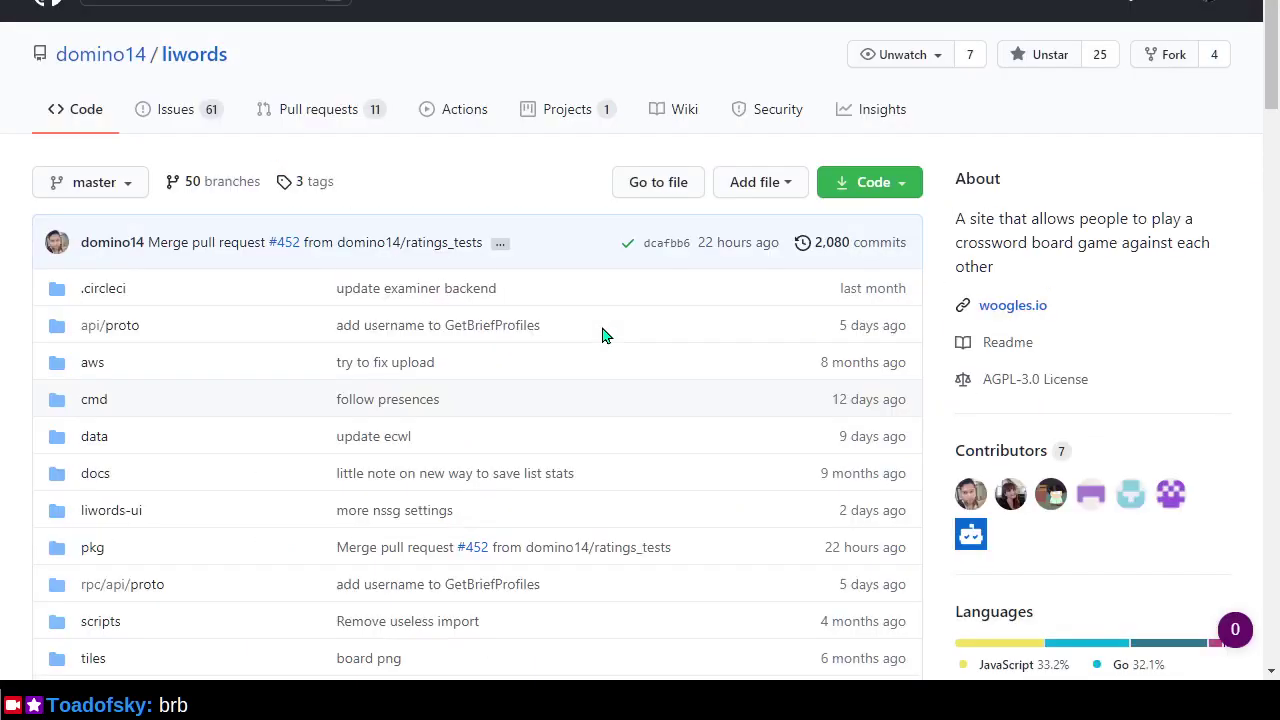
# Cycle through open windows to the liwords repository in the browser and exit full screen.
pyautogui.hotkey('alt', 'Tab')
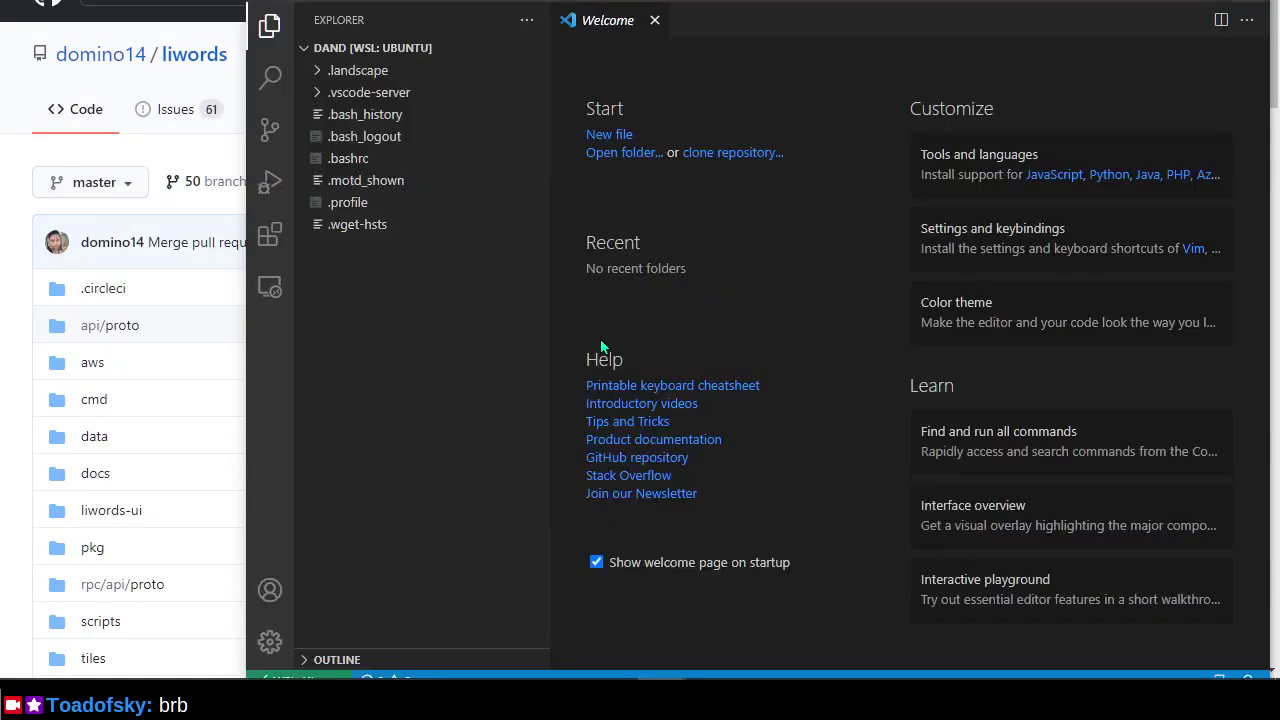
pyautogui.hotkey('alt', 'Tab')
pyautogui.hotkey('alt', 'Tab')
pyautogui.hotkey('alt', 'Tab')
pyautogui.hotkey('alt', 'shift', 'Tab')
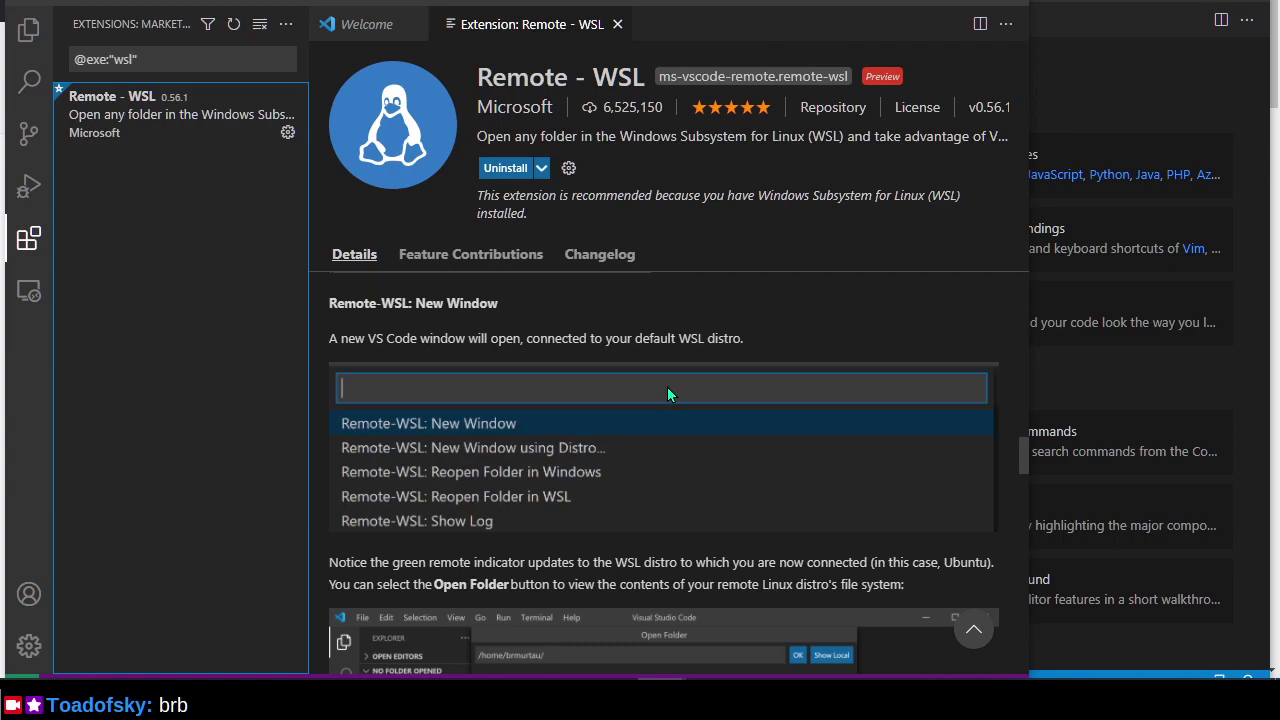
pyautogui.hotkey('alt', 'Tab')
pyautogui.hotkey('alt', 'Tab')
pyautogui.hotkey('alt', 'Tab')
pyautogui.hotkey('alt', 'shift', 'Tab')
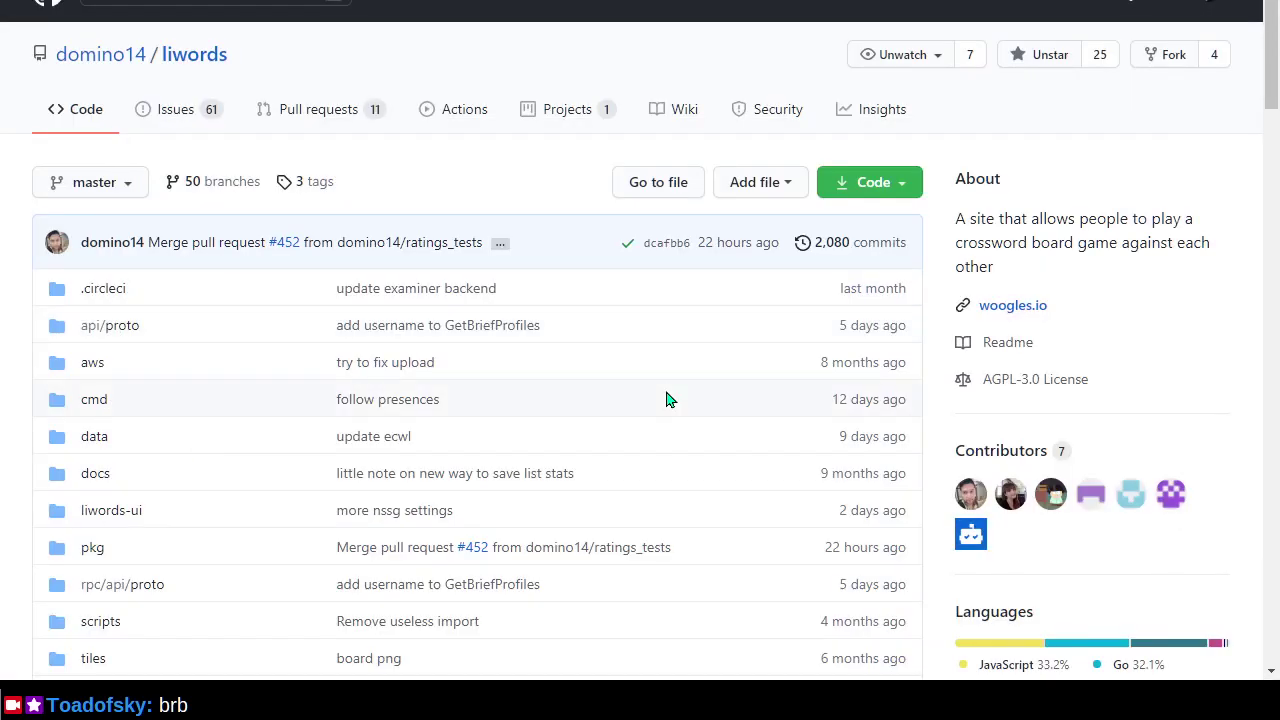
pyautogui.press('F11')
# Google 'windows wsl2 upgrade' in a new tab and open the 'Install WSL on Windows 10' Microsoft Docs result.
pyautogui.hotkey('ctrl', 't')
pyautogui.write('google.com')
pyautogui.press('Return')
pyautogui.write('win')
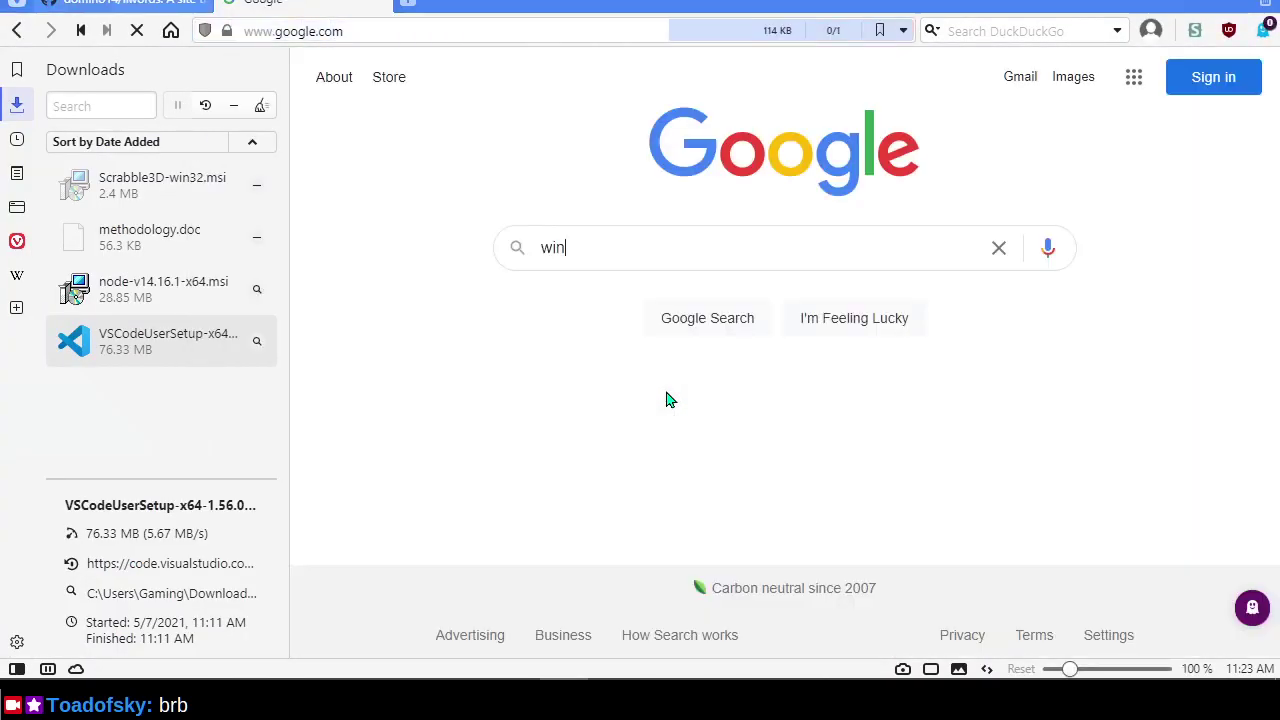
pyautogui.write('dows')
pyautogui.press('F11')
pyautogui.write('w')
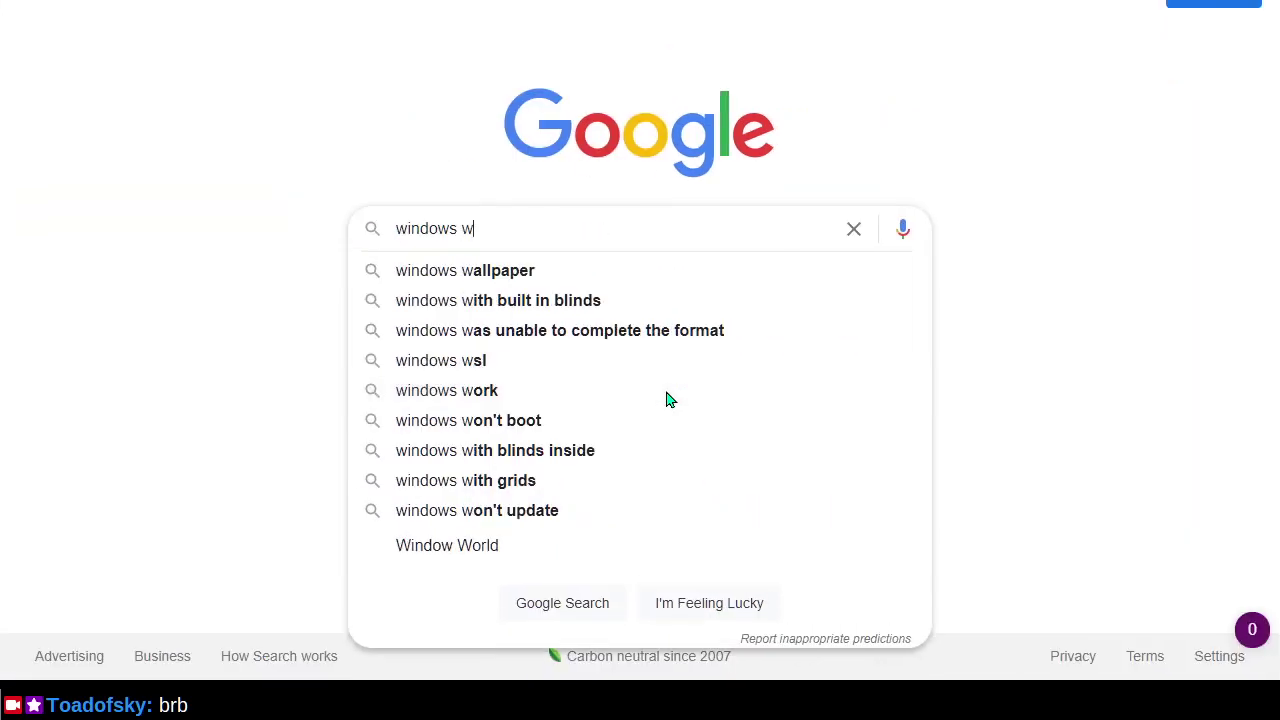
pyautogui.write('sl 2 upgr')
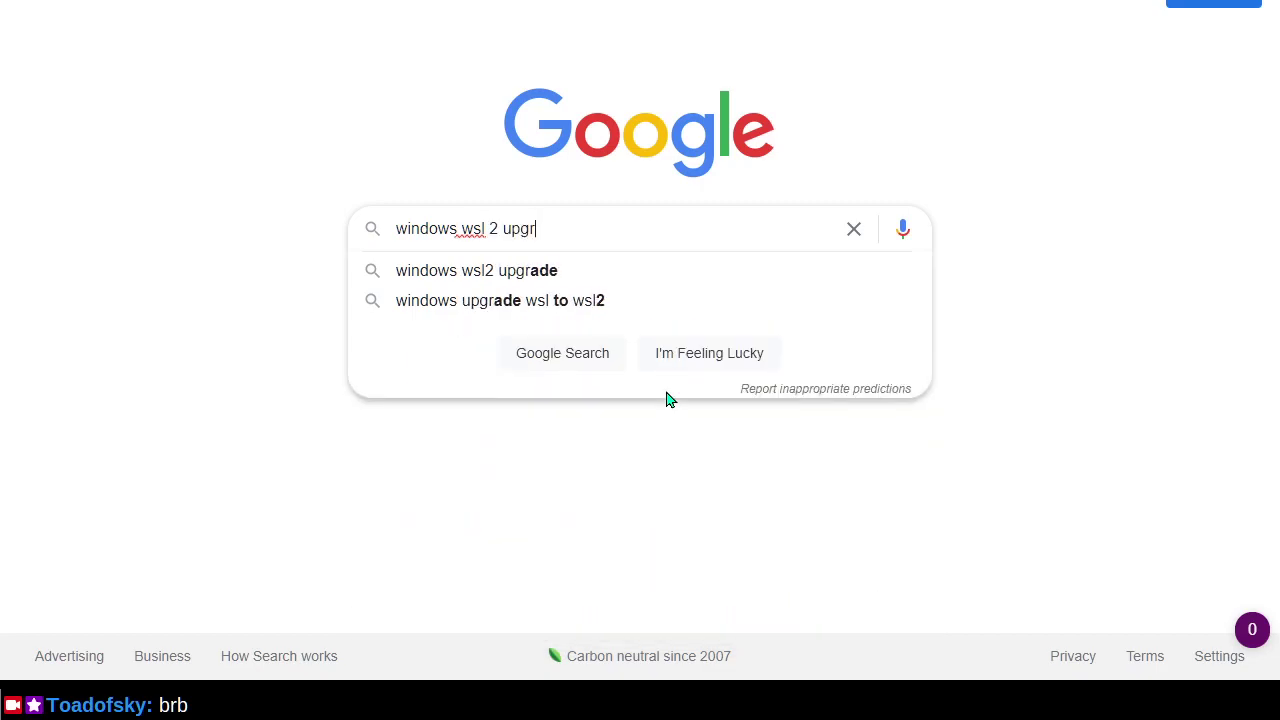
pyautogui.press('Down')
pyautogui.press('Return')
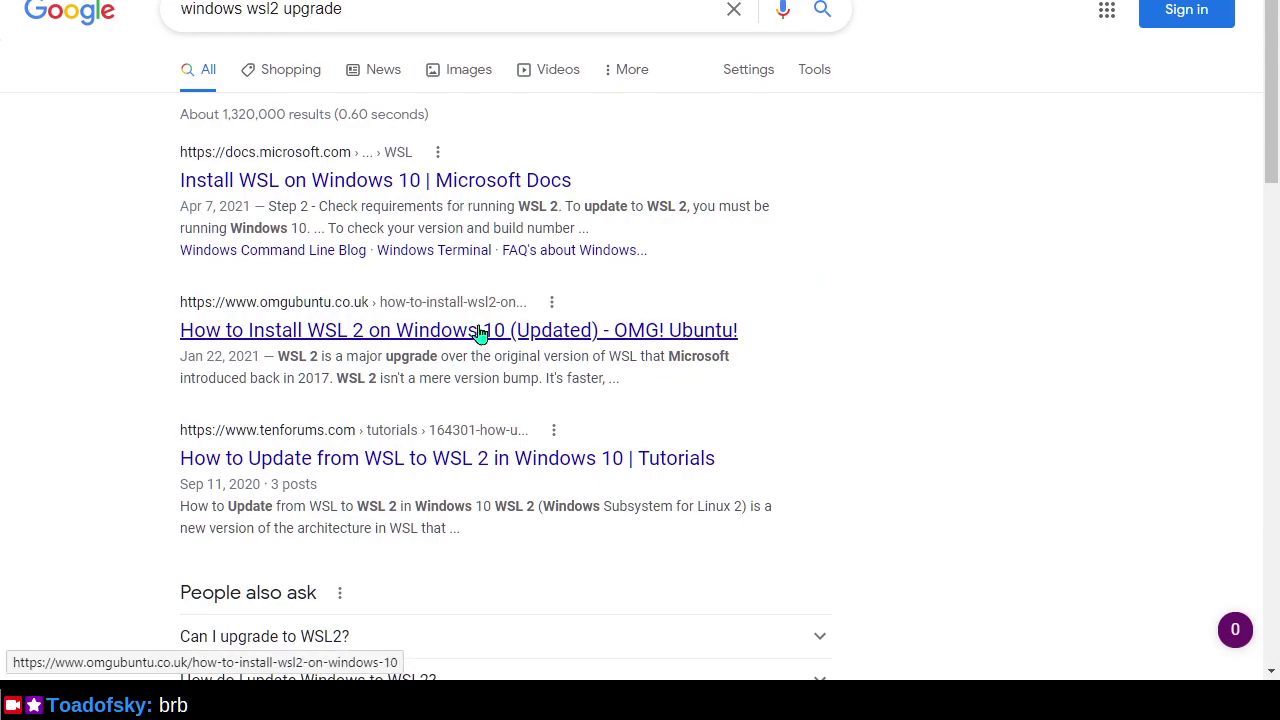
pyautogui.click(522, 186)
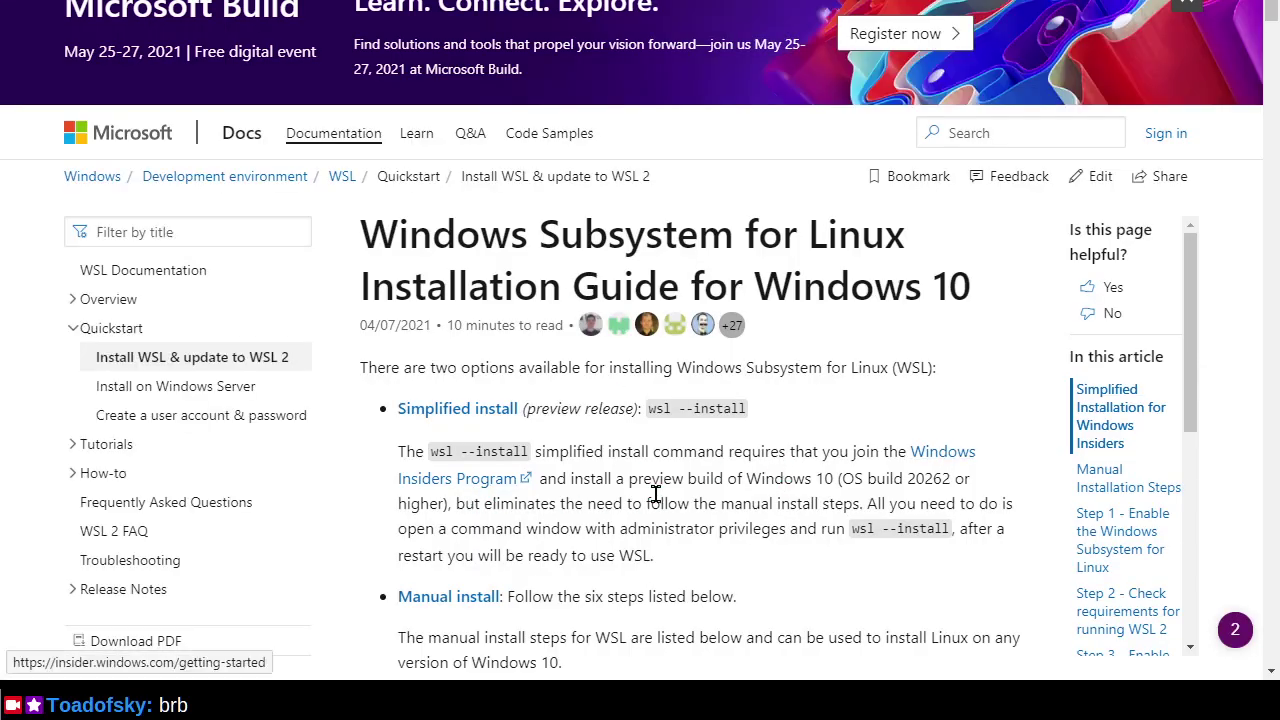
# Search the WSL guide for 'upgr' to reach the upgrade error troubleshooting entry.
pyautogui.scroll(-4, 646, 491)
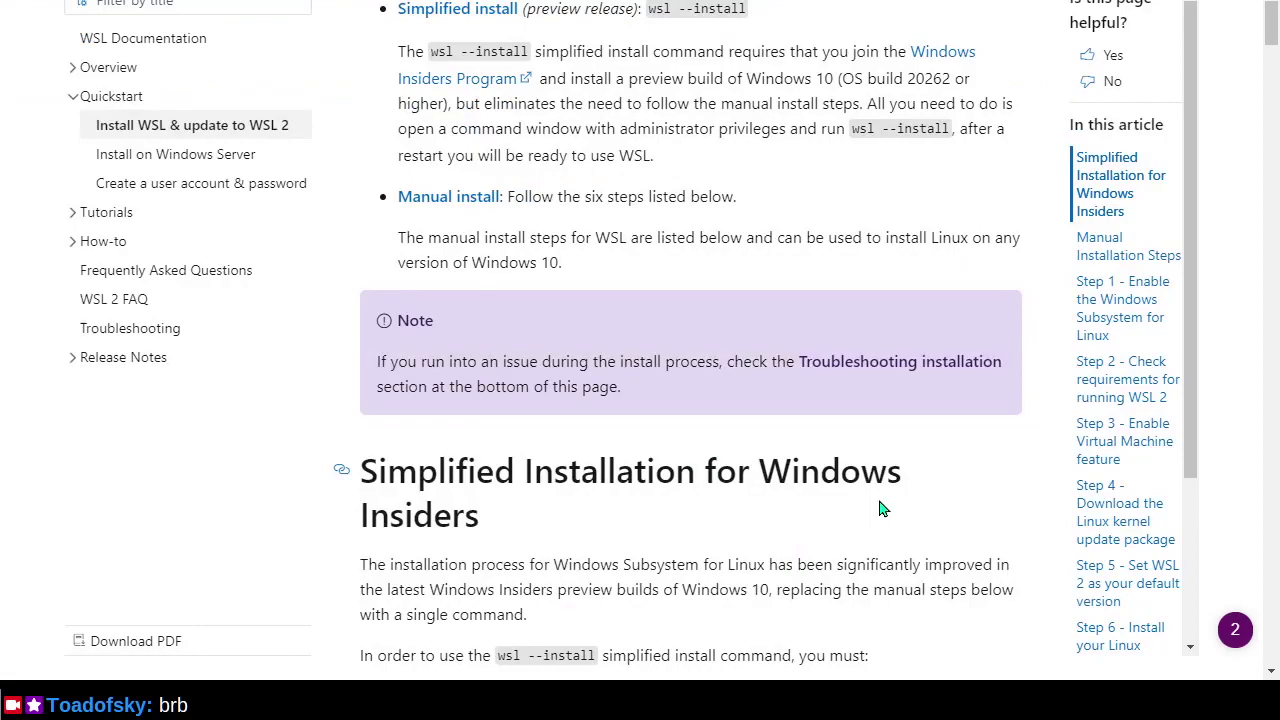
pyautogui.hotkey('ctrl', 'f')
pyautogui.write('upgr')
pyautogui.press('Escape')
# Select the 'wsl --set-version Ubuntu 2' command, then scroll up to 'Set your distribution version to WSL 1 or WSL 2'.
pyautogui.scroll(-1, 878, 498)
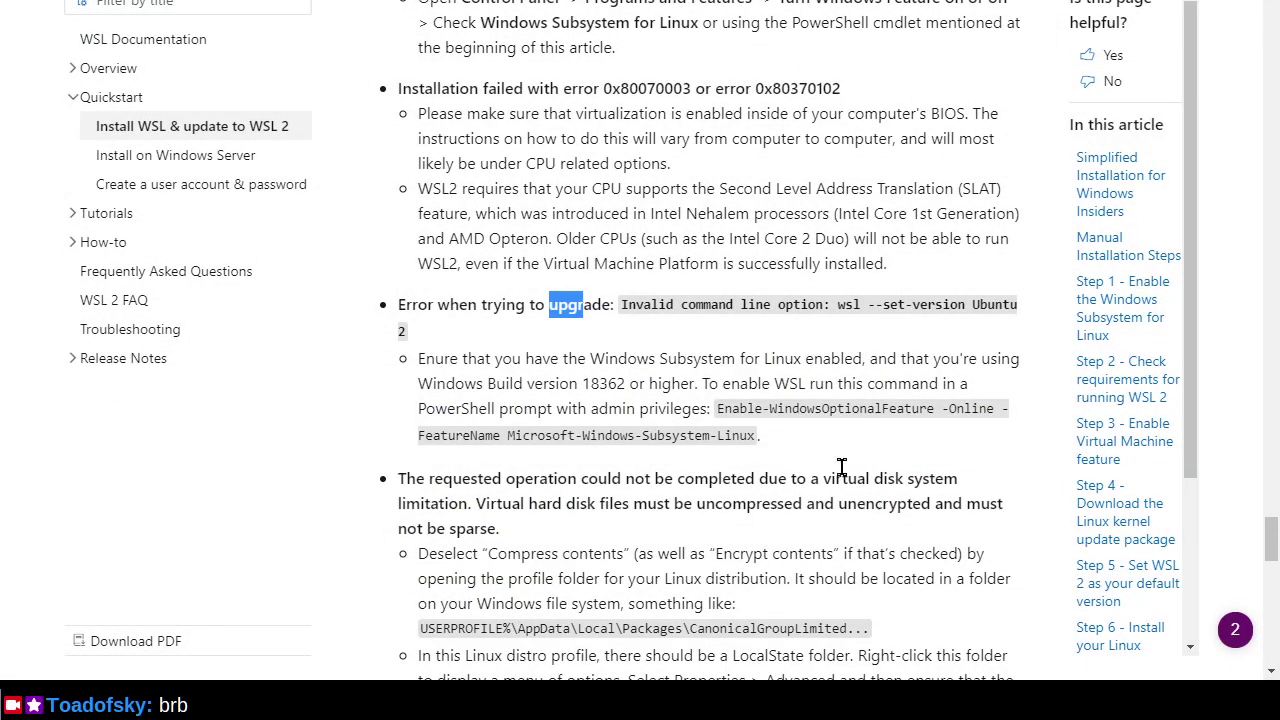
pyautogui.moveTo(838, 306); pyautogui.dragTo(898, 334)
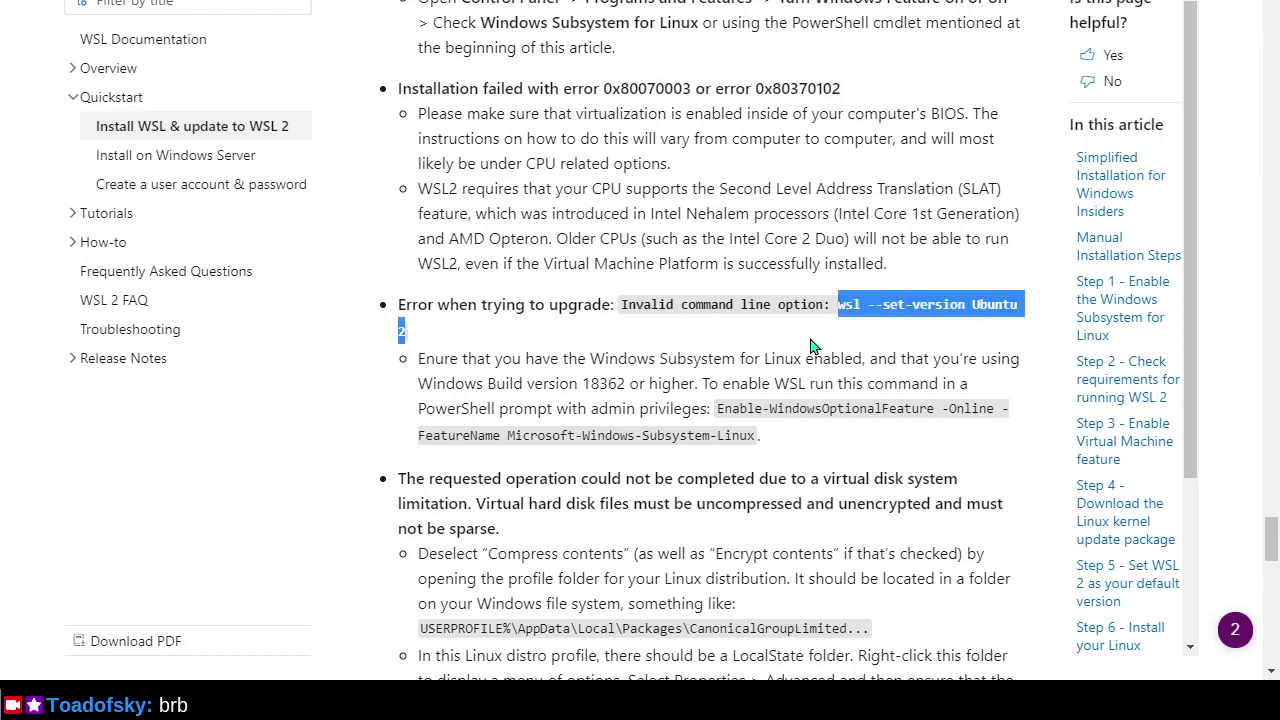
pyautogui.scroll(3, 812, 345)
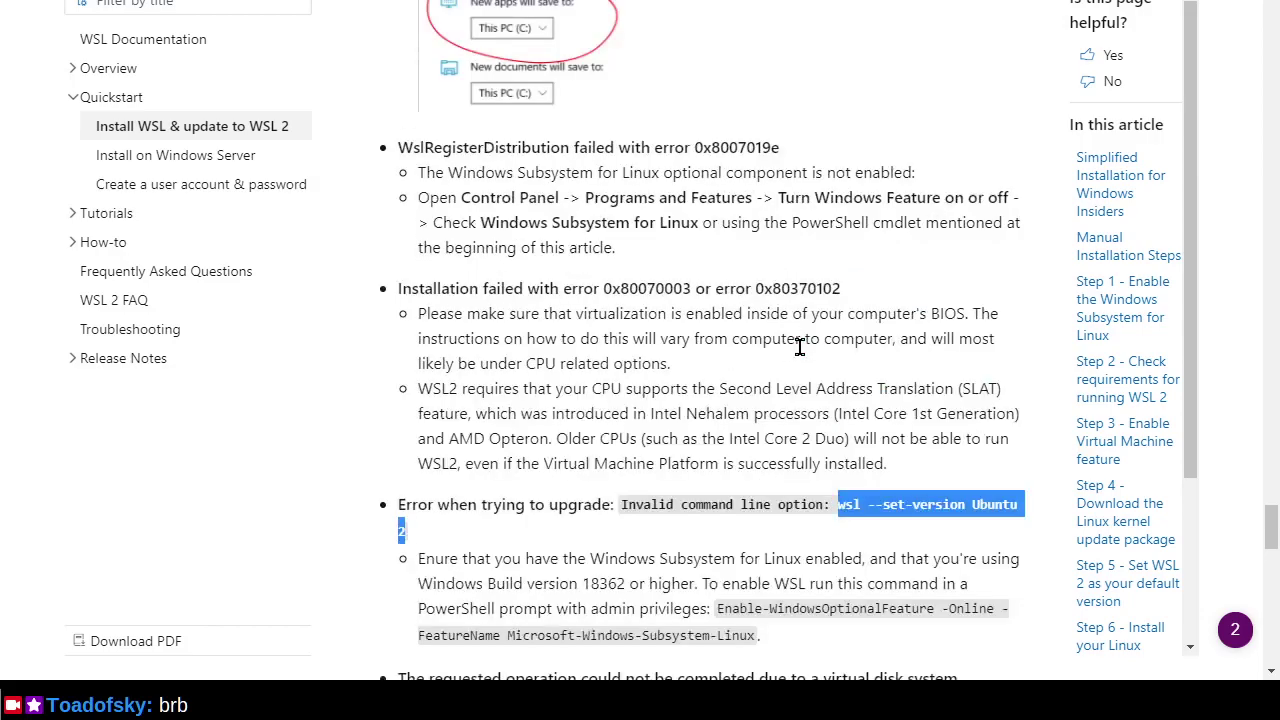
pyautogui.click(894, 230)
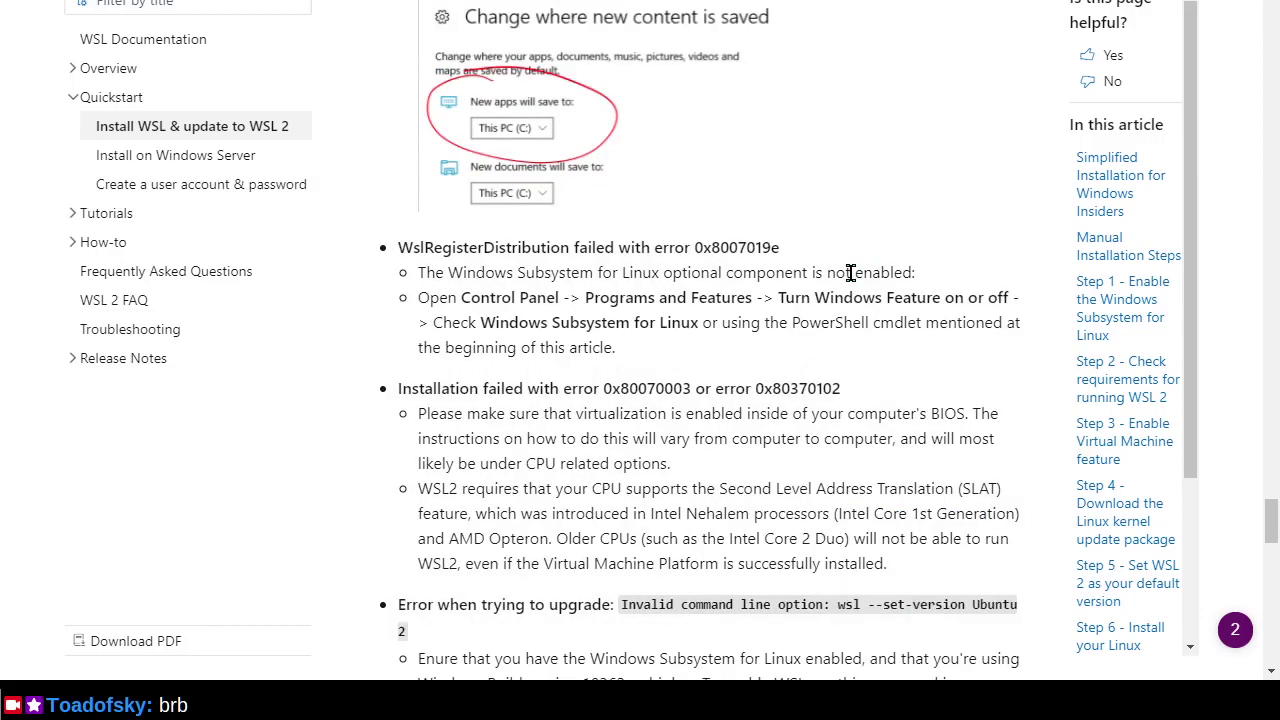
pyautogui.scroll(3, 855, 283)
pyautogui.scroll(9, 851, 283)
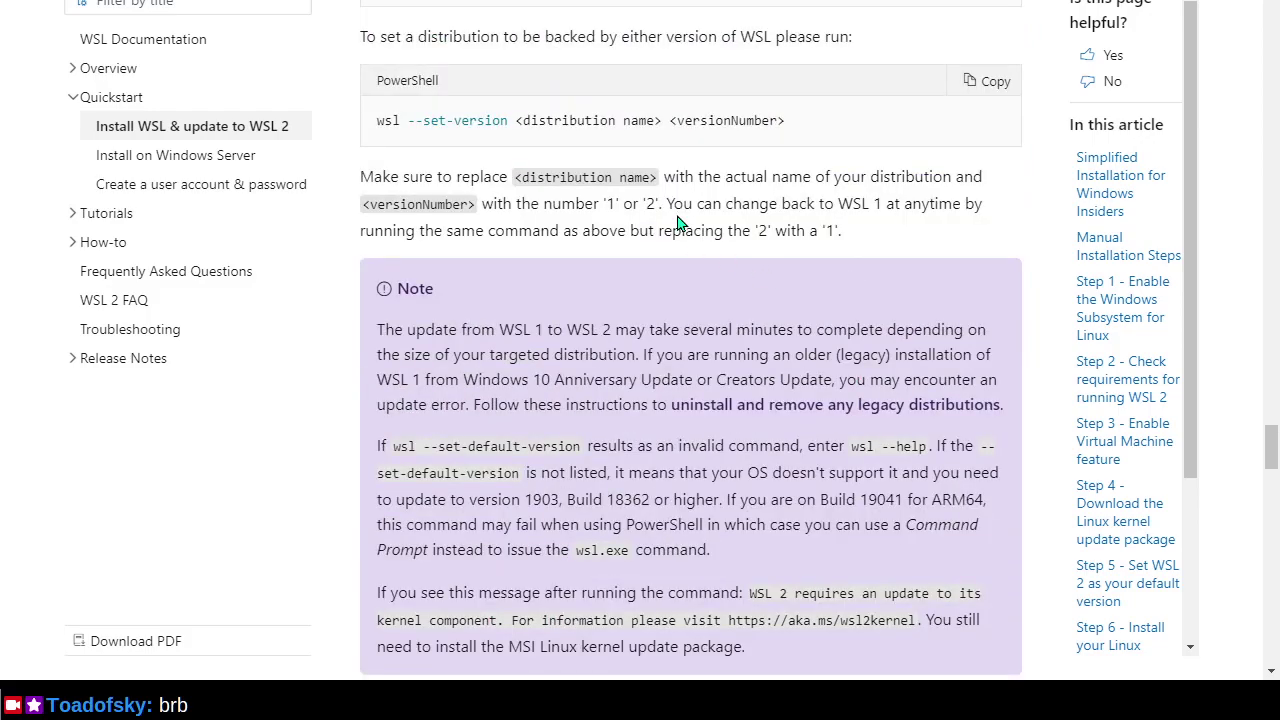
pyautogui.hotkey('alt', 'Tab')
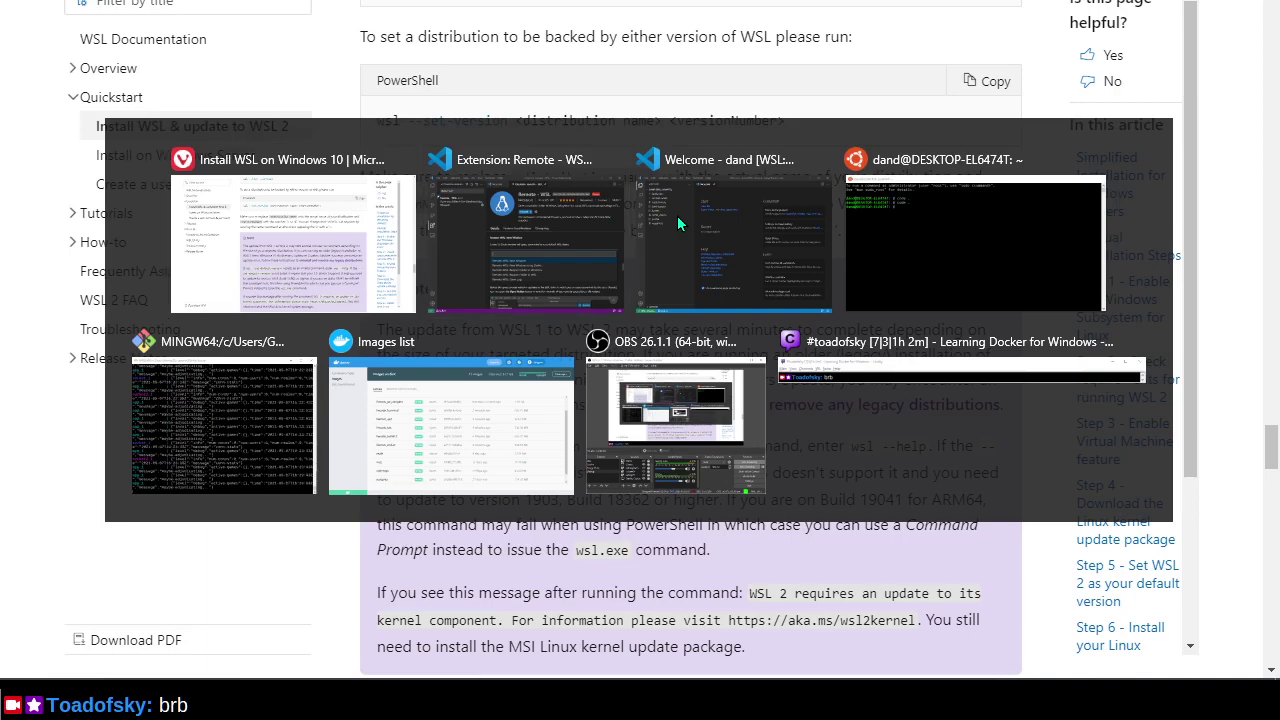
# Launch Windows PowerShell and place its window beside the WSL guide.
pyautogui.press('Escape')
pyautogui.scroll(3, 735, 340)
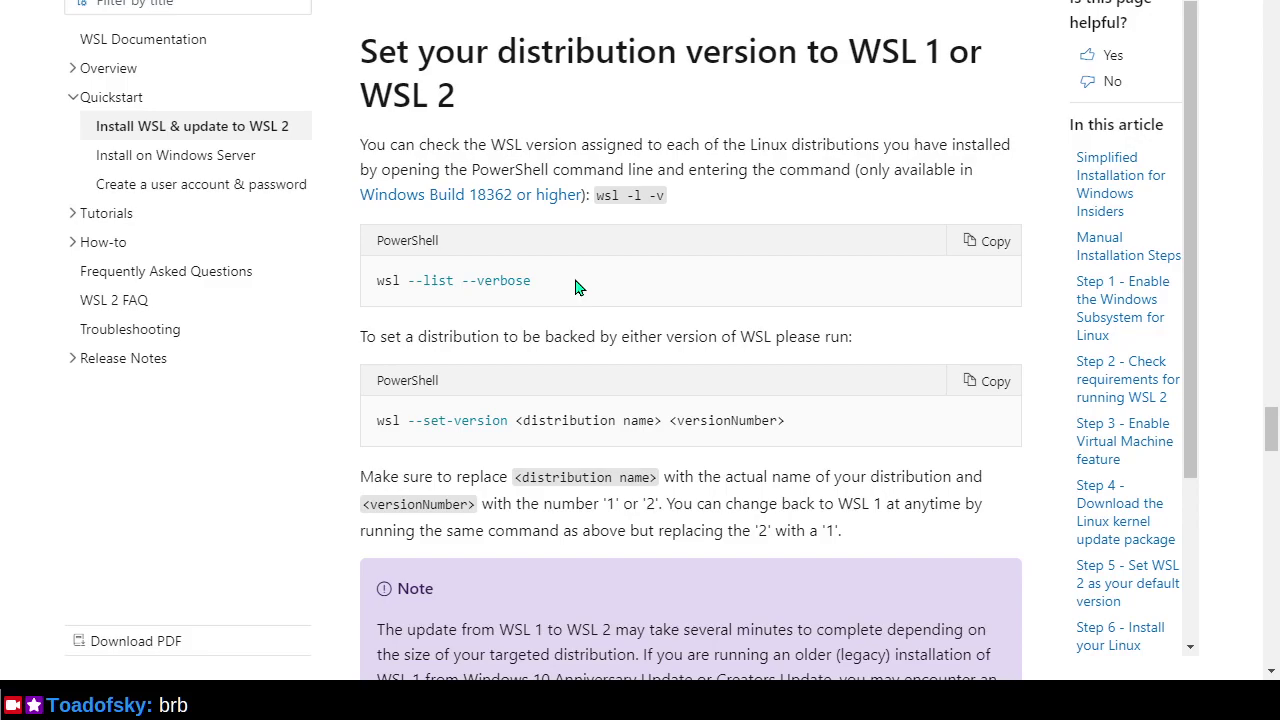
pyautogui.press('super')
pyautogui.write('power')
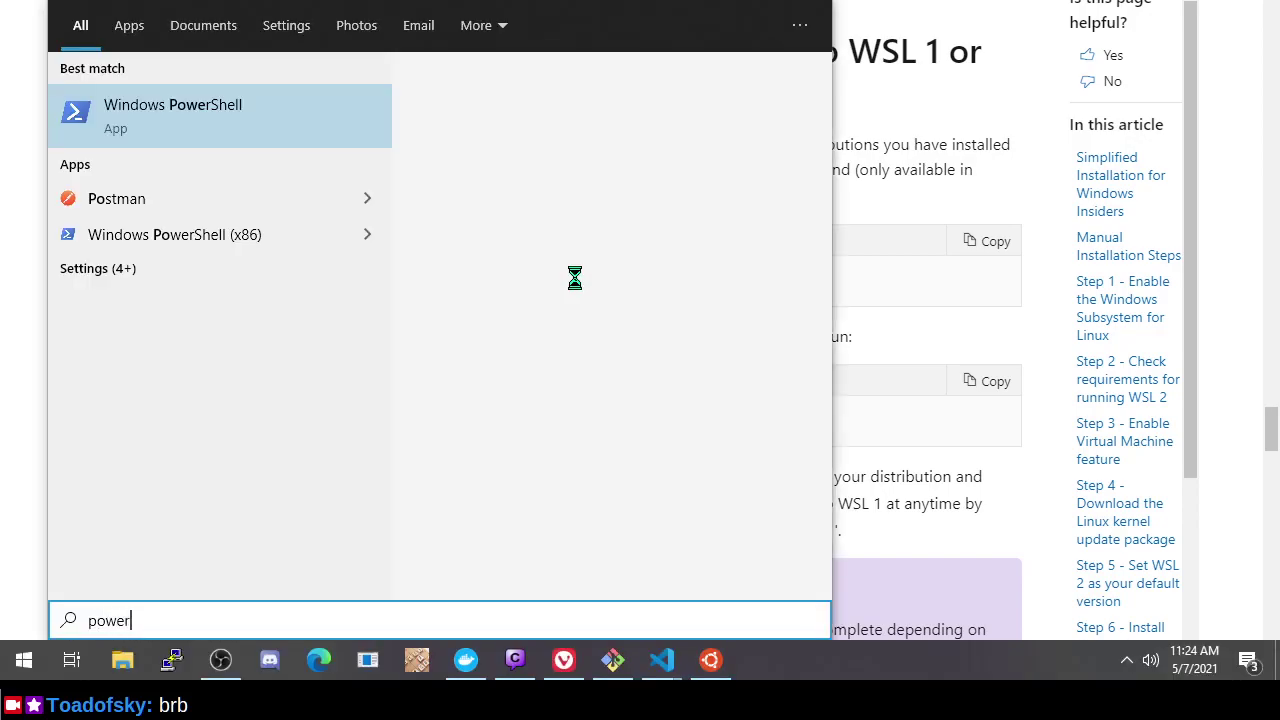
pyautogui.press('Return')
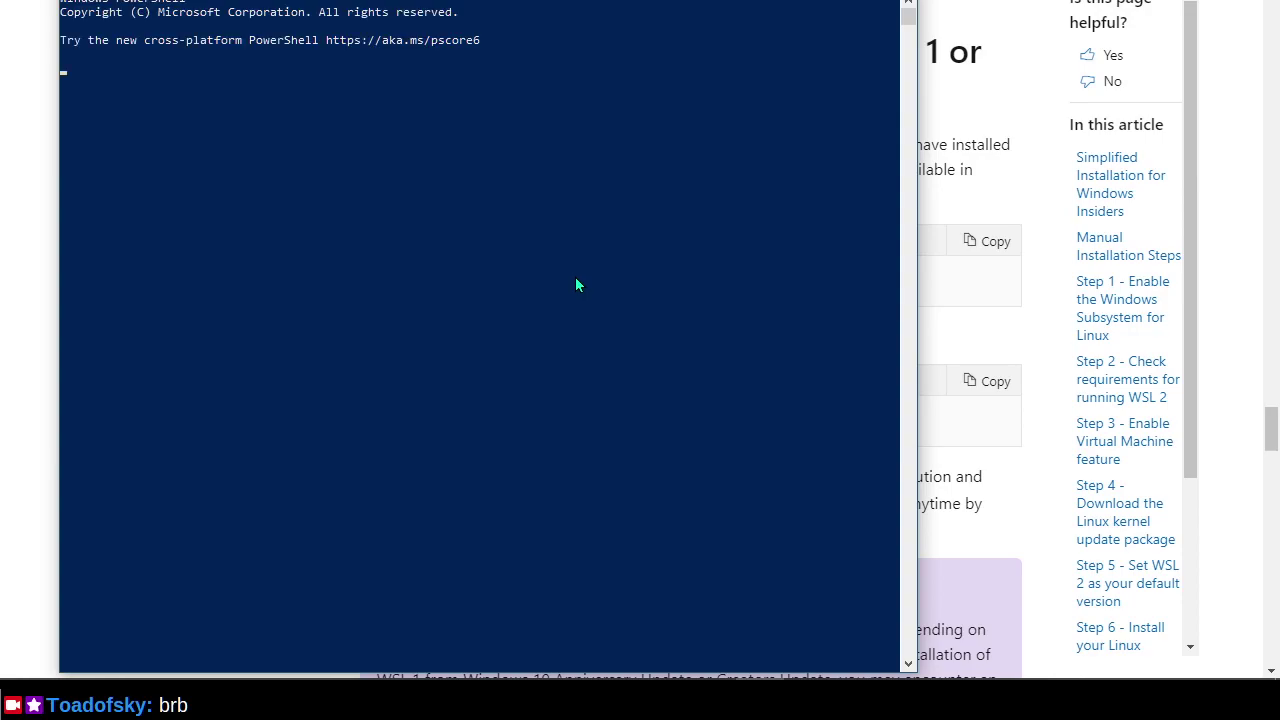
pyautogui.moveTo(553, 0); pyautogui.dragTo(850, 455)
# Run 'wsl --list --verbose' to confirm all distributions use WSL 2, then close PowerShell.
pyautogui.write('s')
pyautogui.press('BackSpace')
pyautogui.write('wsl --list --verbos')
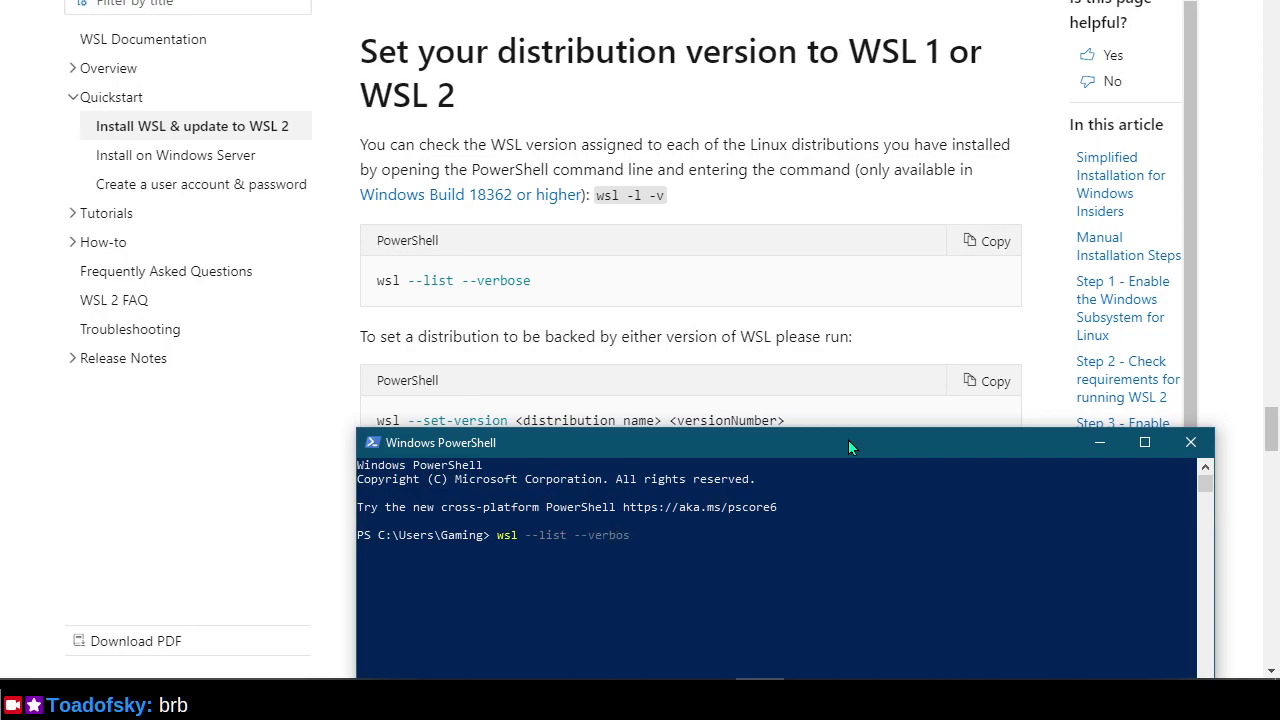
pyautogui.write('e')
pyautogui.press('Return')
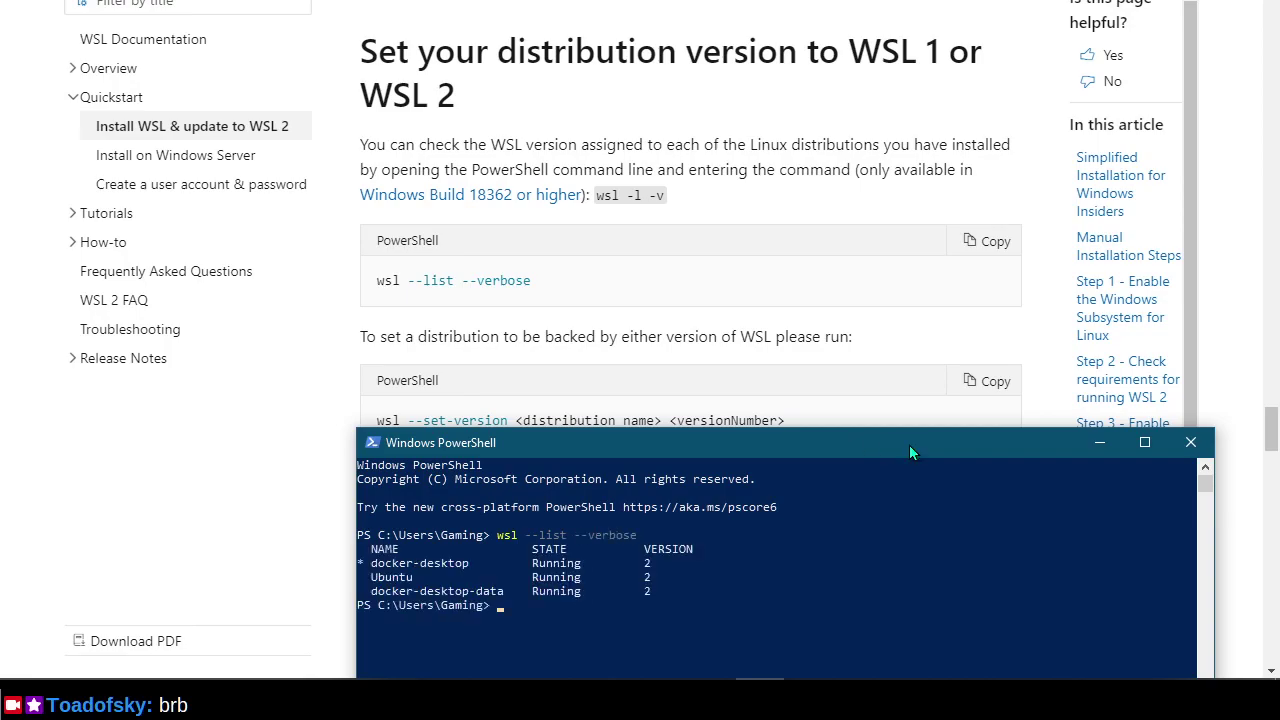
pyautogui.click(1195, 441)
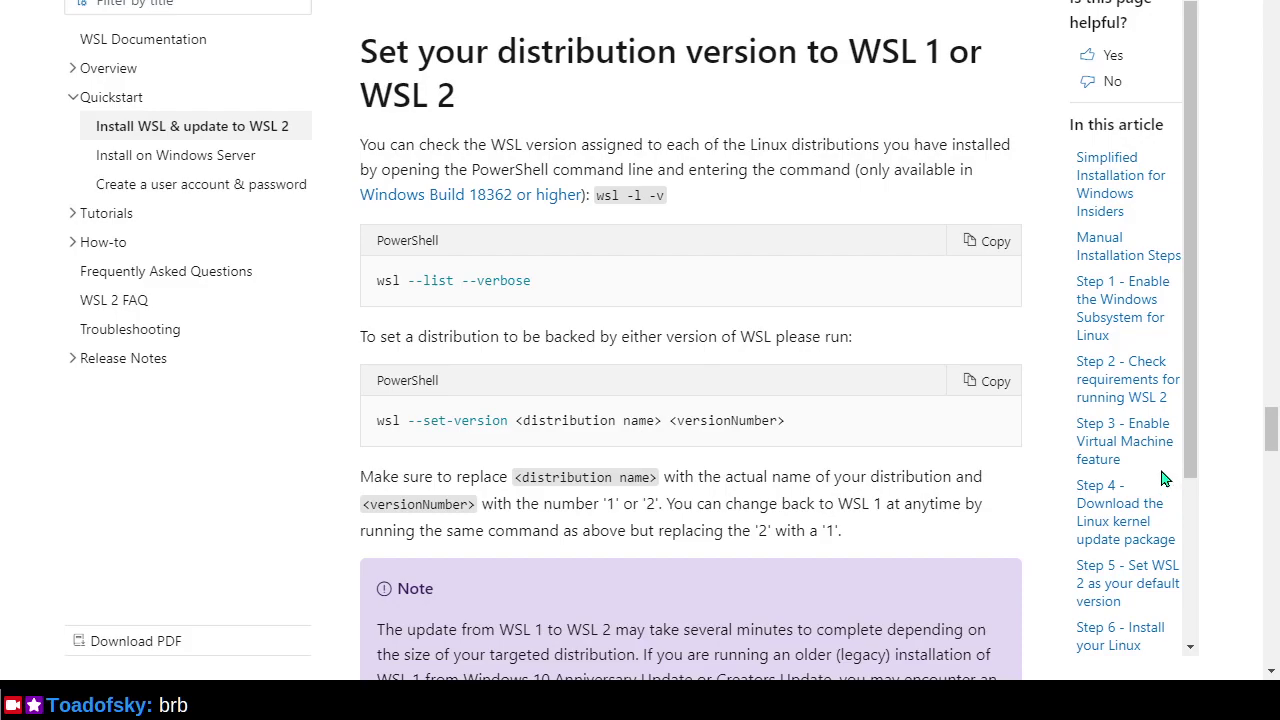
# Exit the WSL-connected VS Code Welcome window via File > Exit.
pyautogui.hotkey('ctrl', 'Tab')
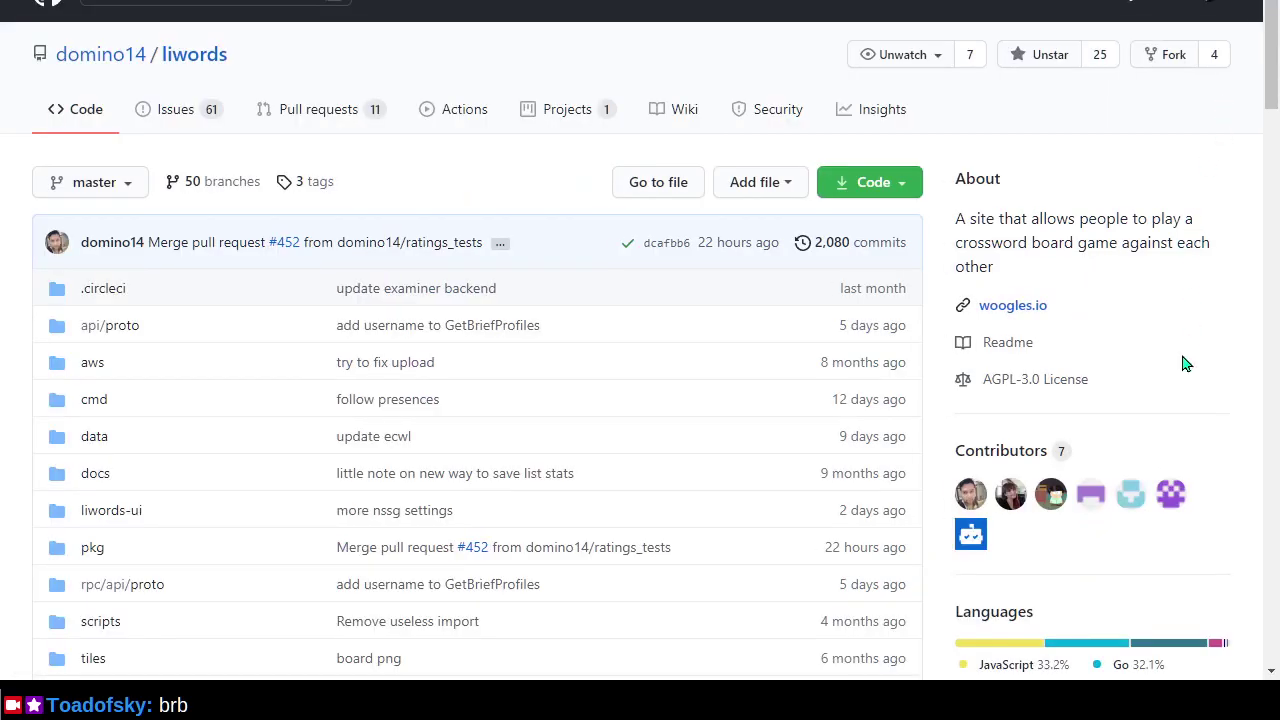
pyautogui.hotkey('alt', 'Tab')
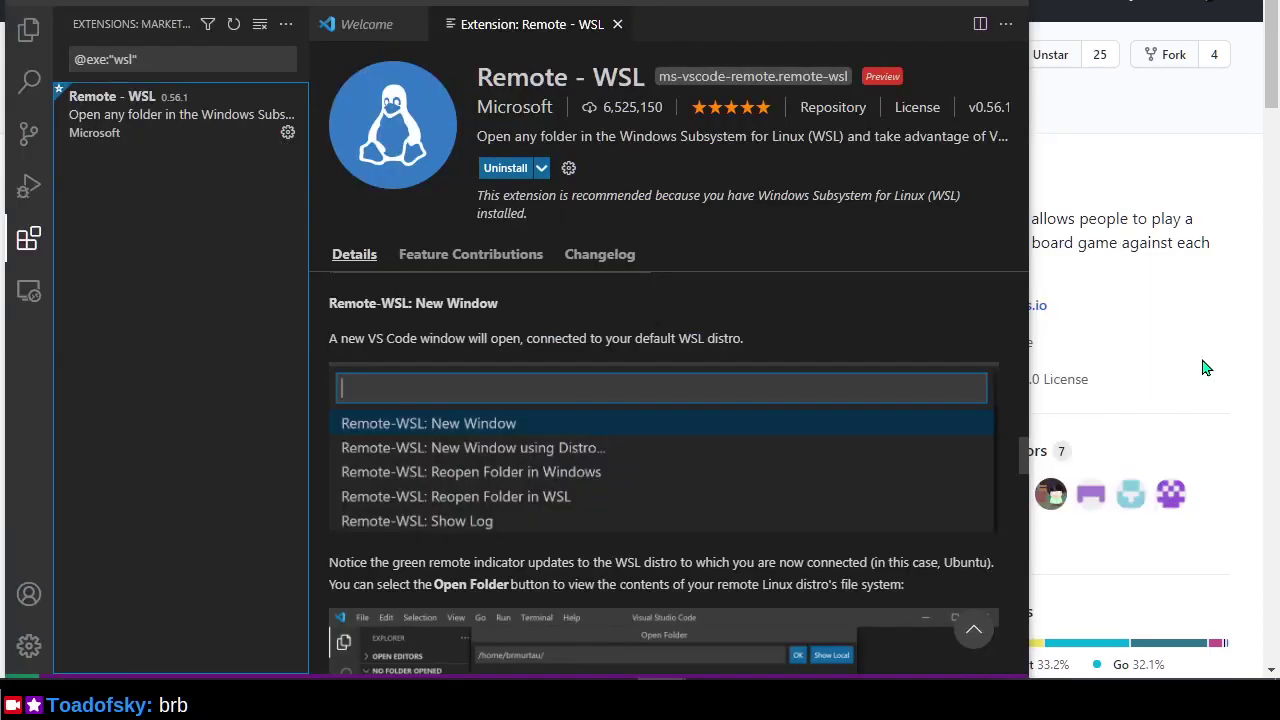
pyautogui.scroll(-6, 656, 454)
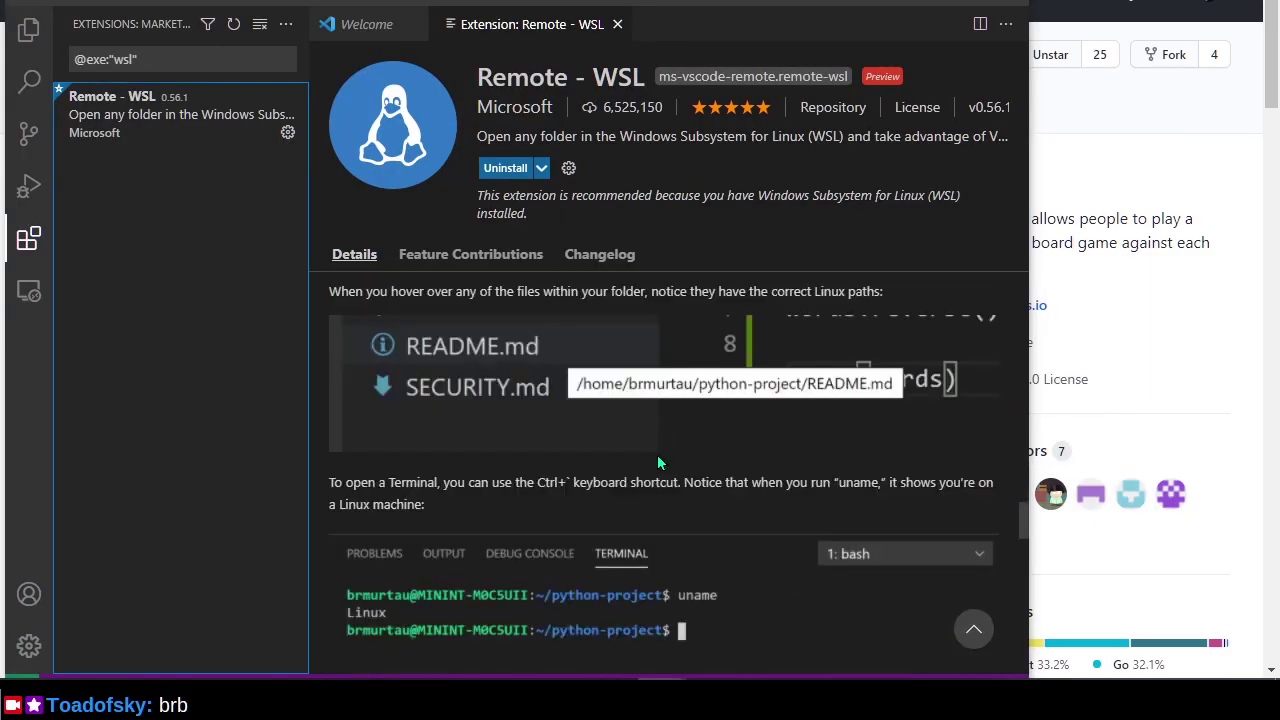
pyautogui.scroll(-3, 657, 460)
pyautogui.hotkey('alt', 'Tab')
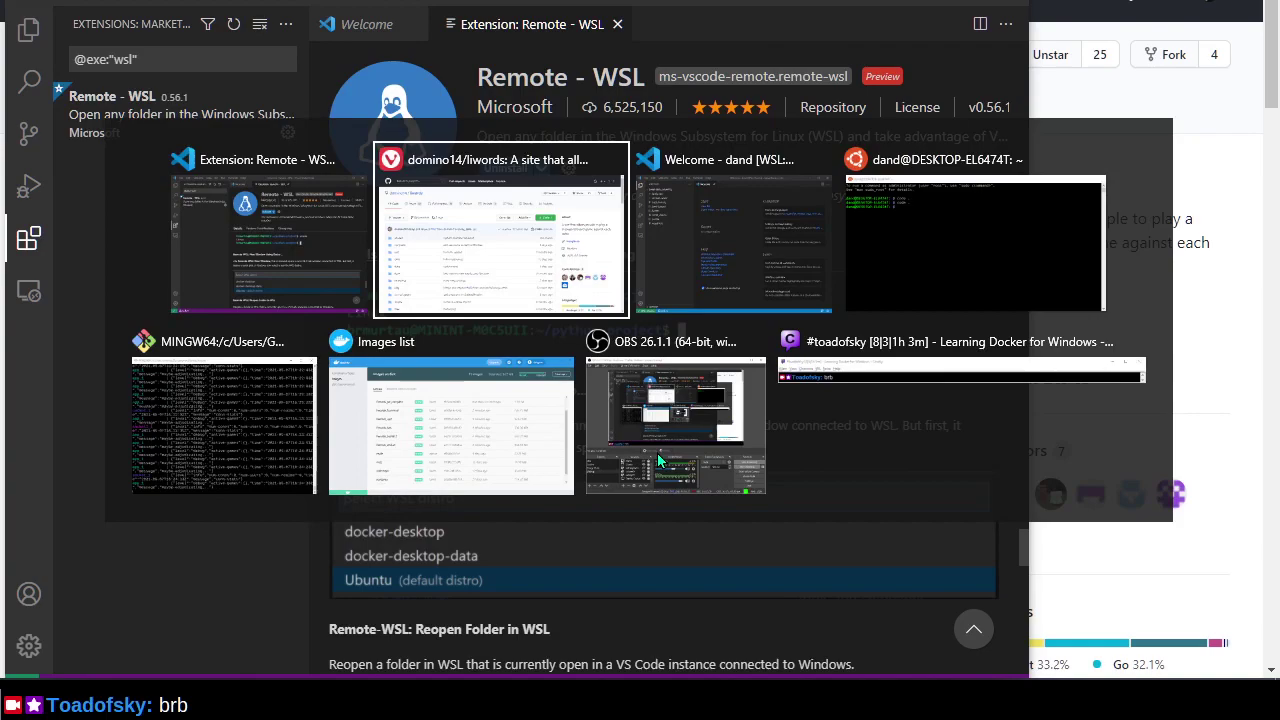
pyautogui.press('Tab')
pyautogui.press('Tab')
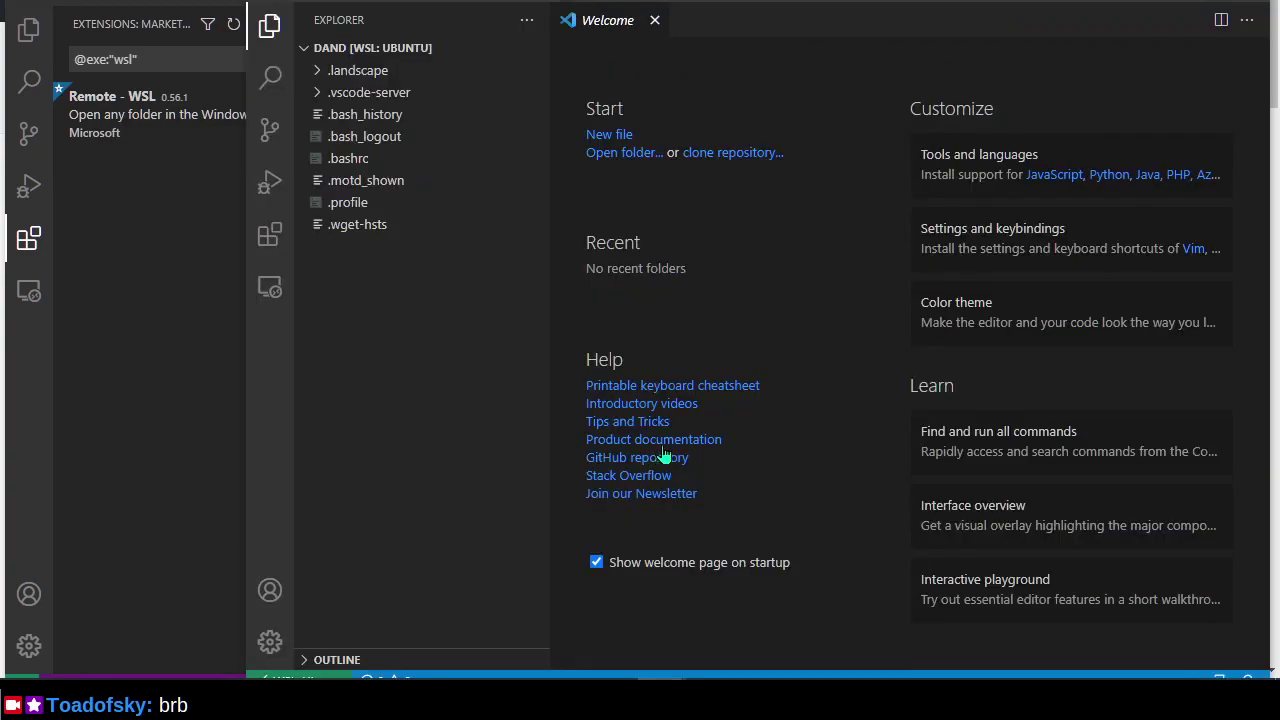
pyautogui.click(325, 5)
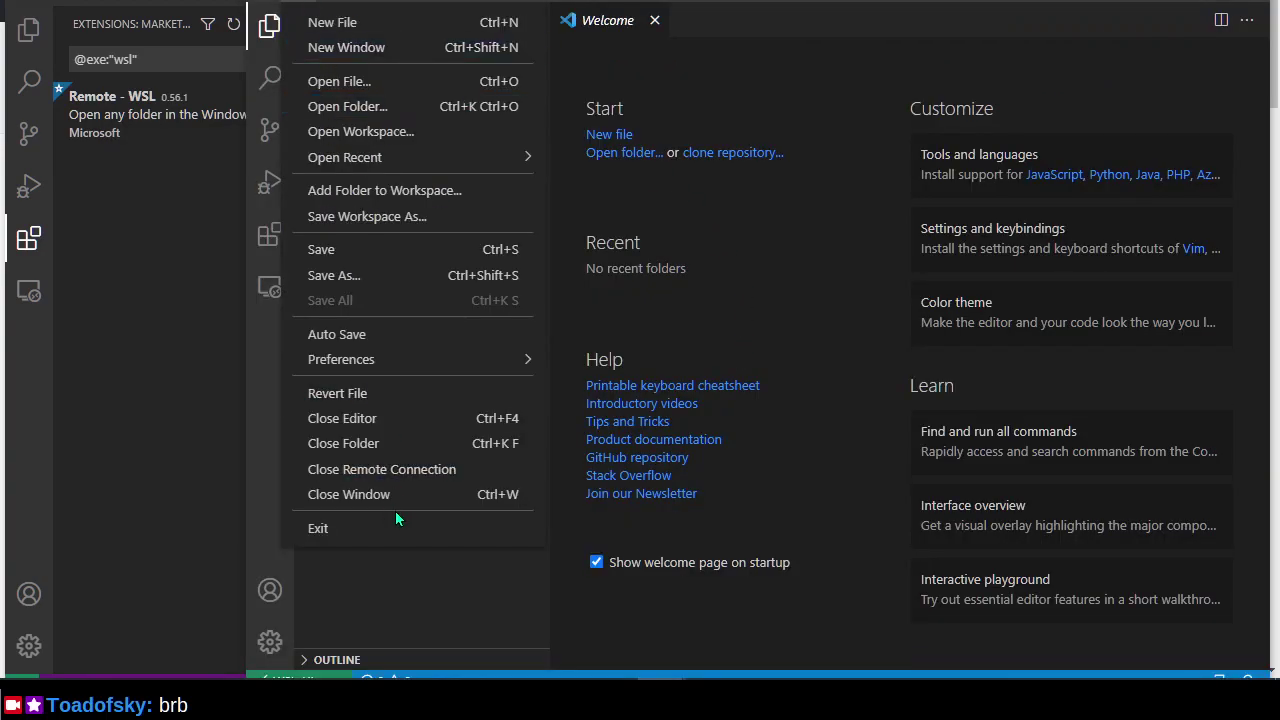
pyautogui.click(419, 526)
# Cycle through the open windows to bring Docker Desktop's Images list forward.
pyautogui.hotkey('alt', 'Tab')
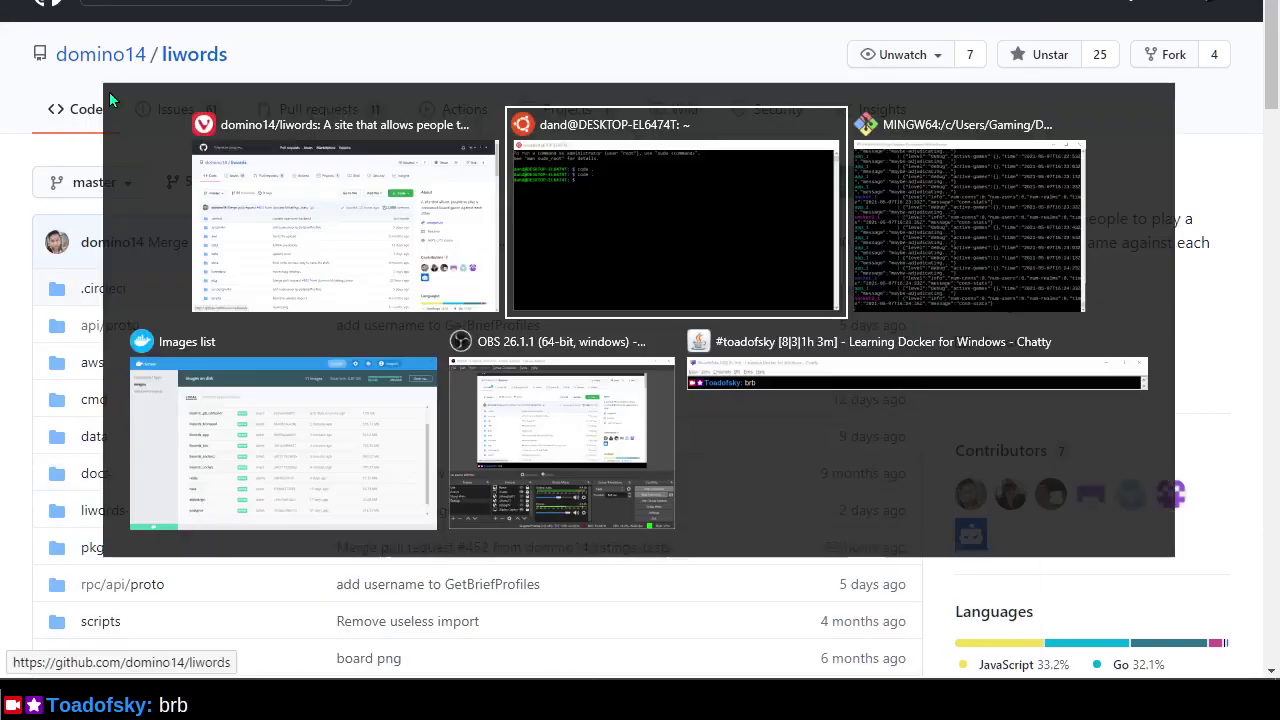
pyautogui.press('Tab')
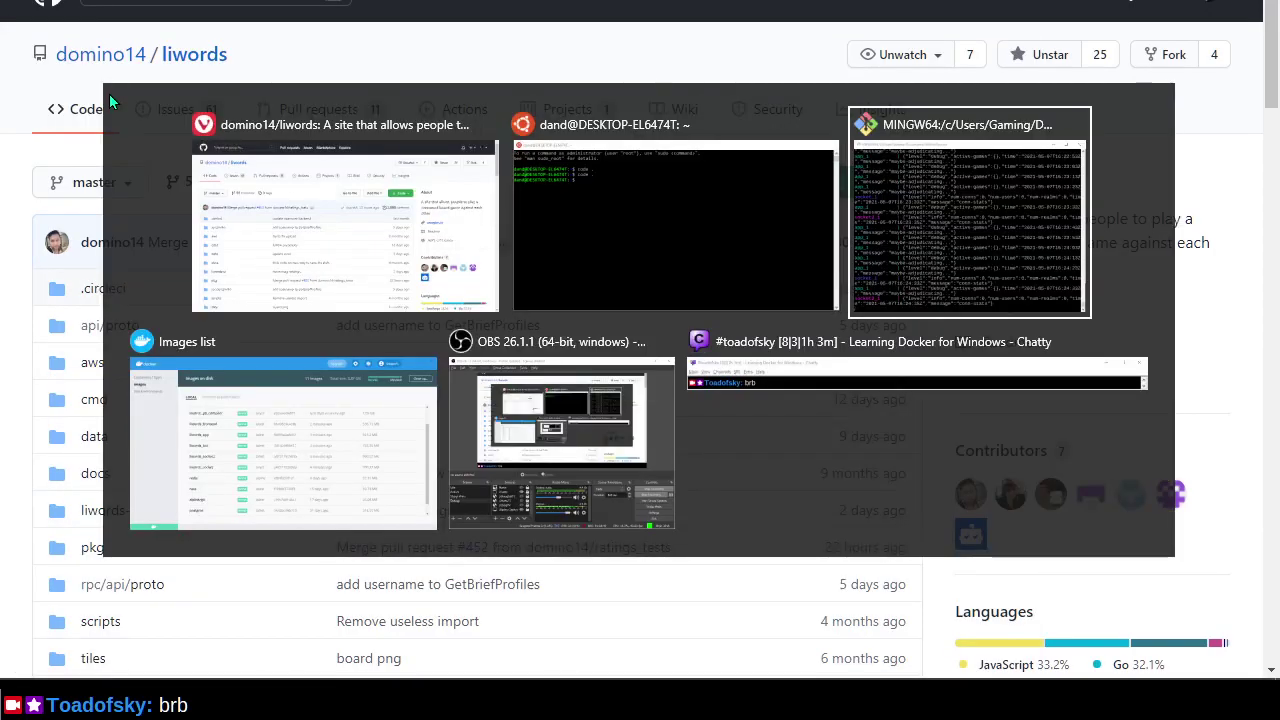
pyautogui.hotkey('shift', 'Tab')
pyautogui.hotkey('shift', 'Tab')
pyautogui.hotkey('alt', 'Tab')
pyautogui.press('Tab')
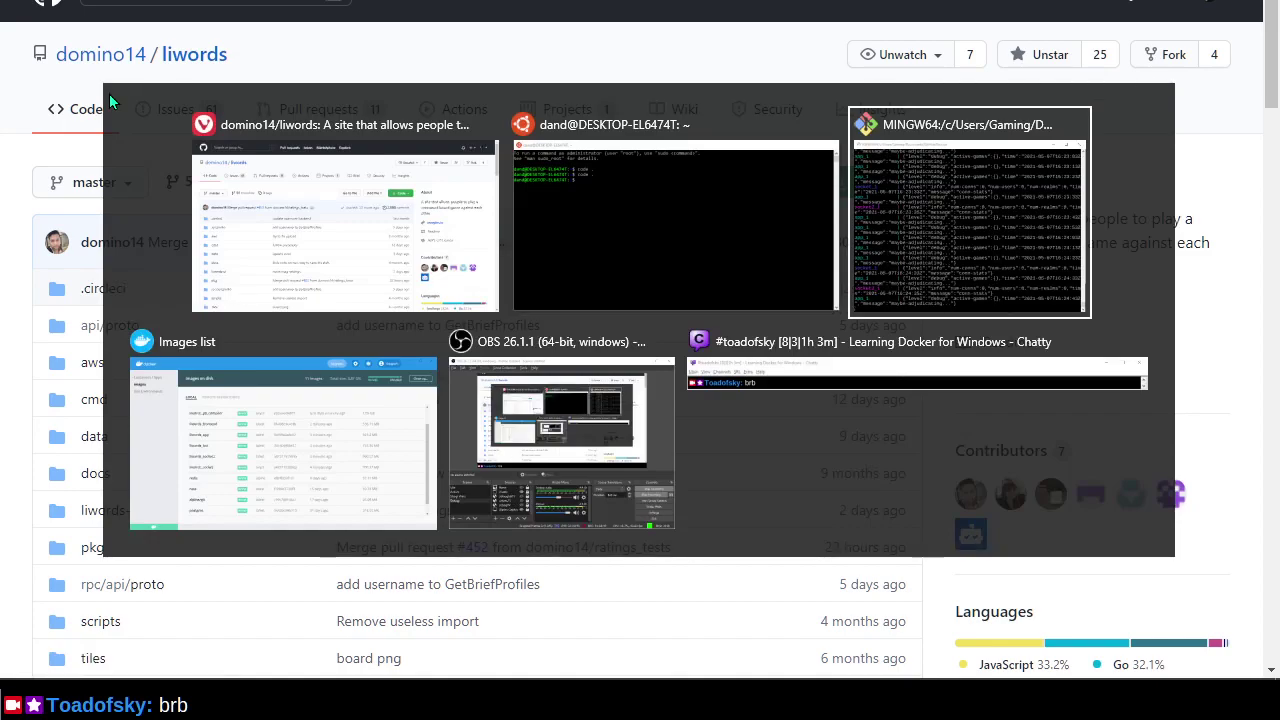
pyautogui.hotkey('alt', 'Tab')
pyautogui.press('Tab')
pyautogui.press('Tab')
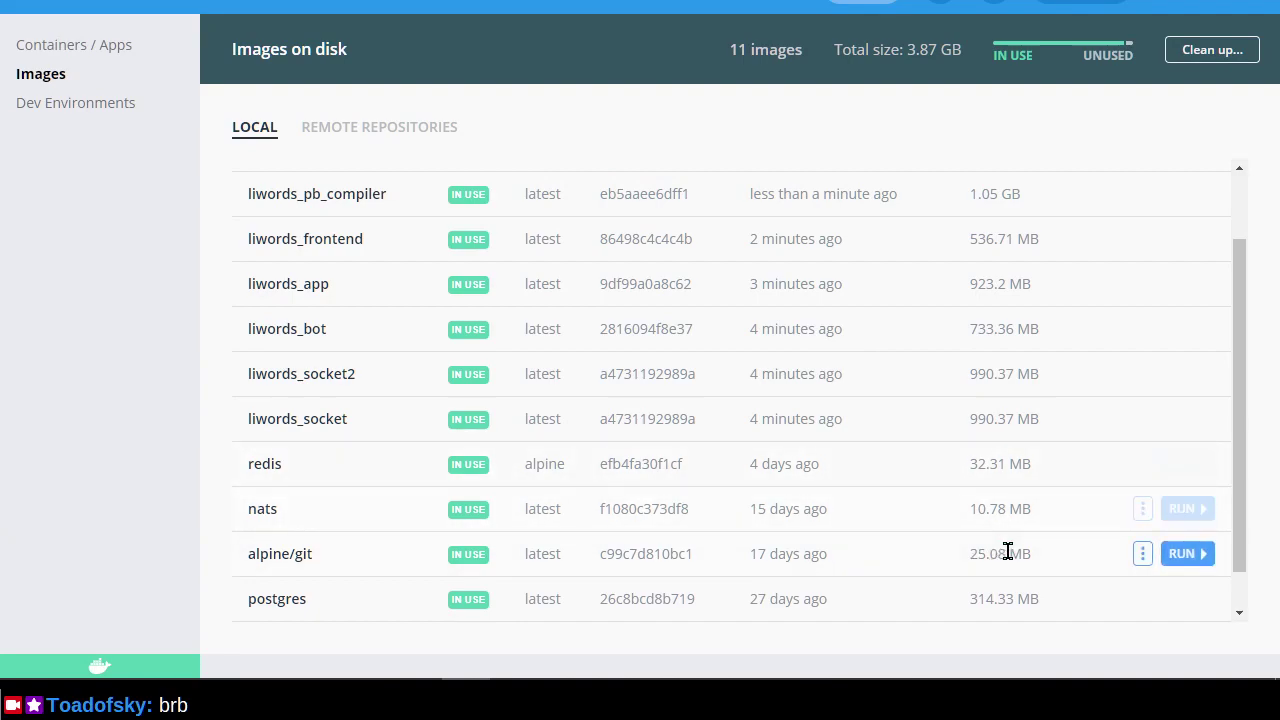
# Open Docker Desktop's settings and look over the Docker Engine configuration.
pyautogui.hotkey('alt', 'Tab')
pyautogui.press('Tab')
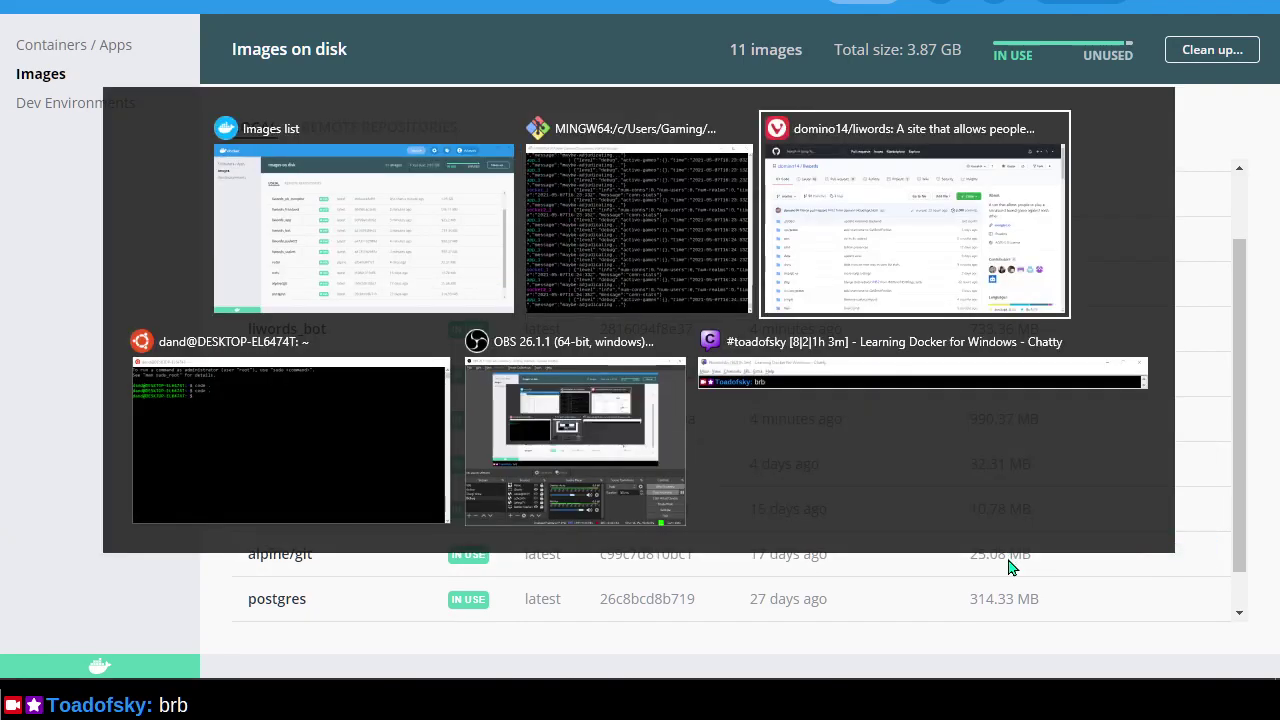
pyautogui.hotkey('shift', 'Tab')
pyautogui.hotkey('shift', 'Tab')
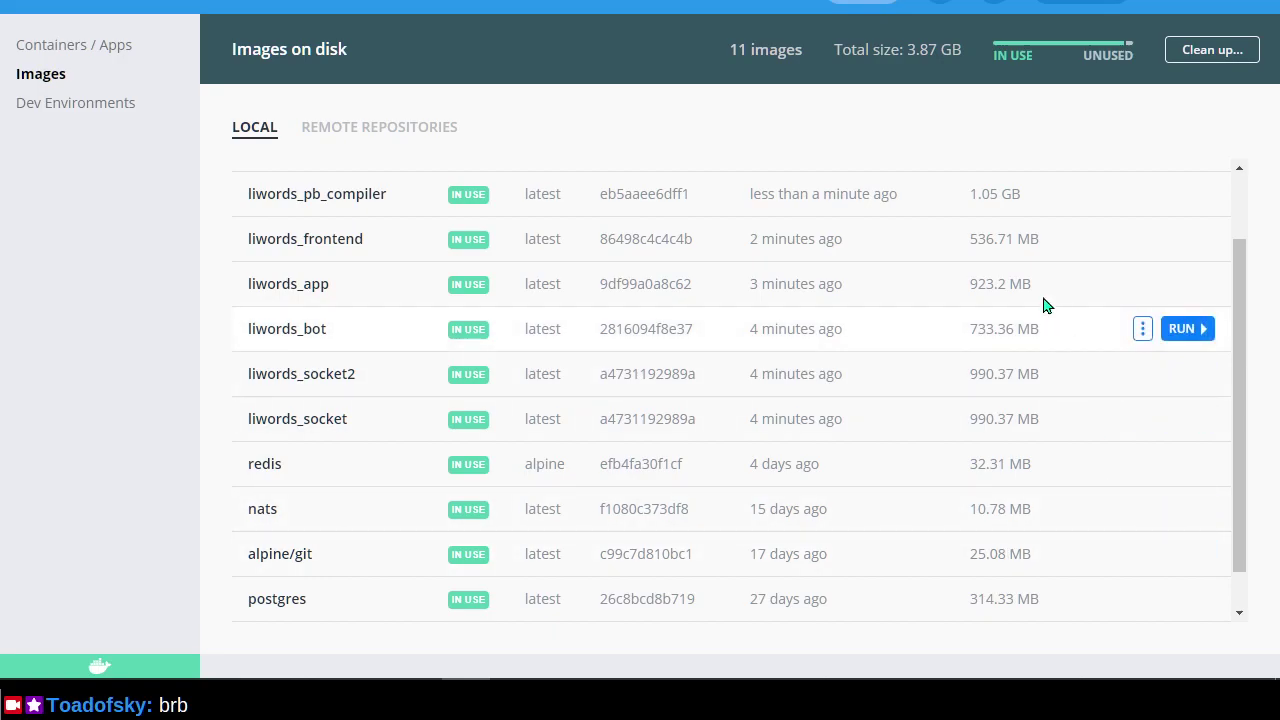
pyautogui.click(940, 3)
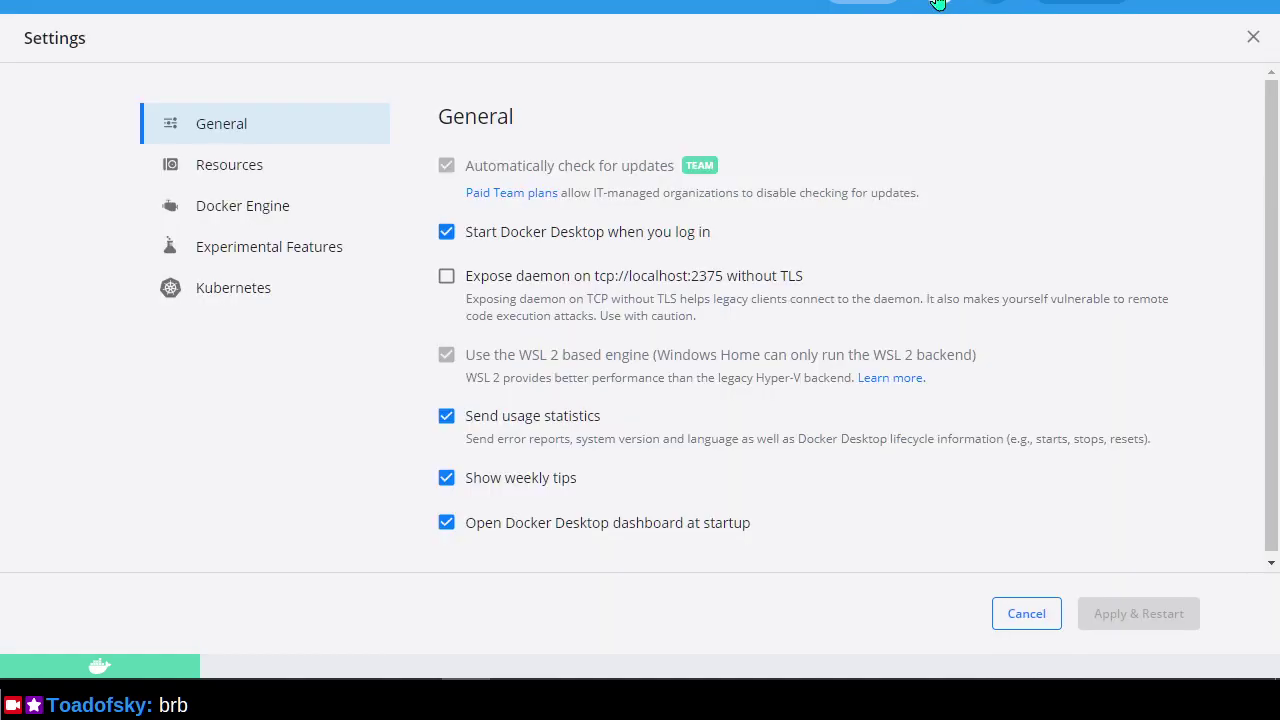
pyautogui.click(316, 218)
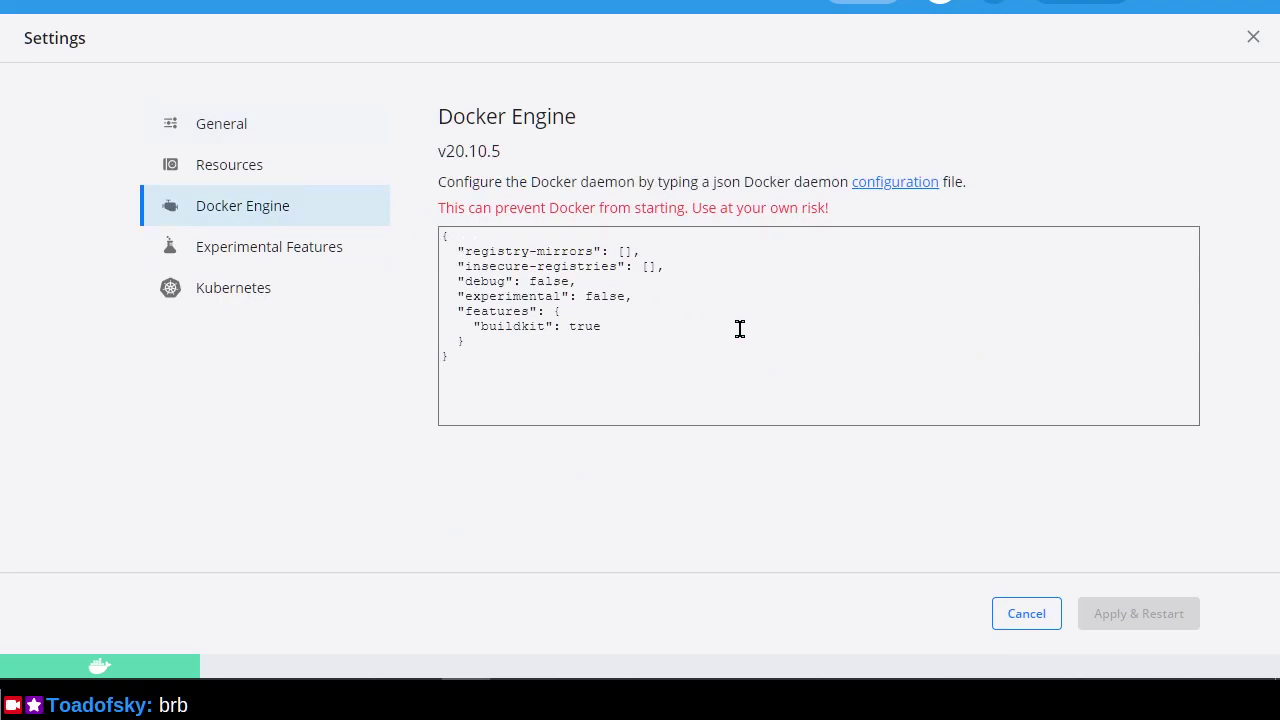
pyautogui.click(280, 135)
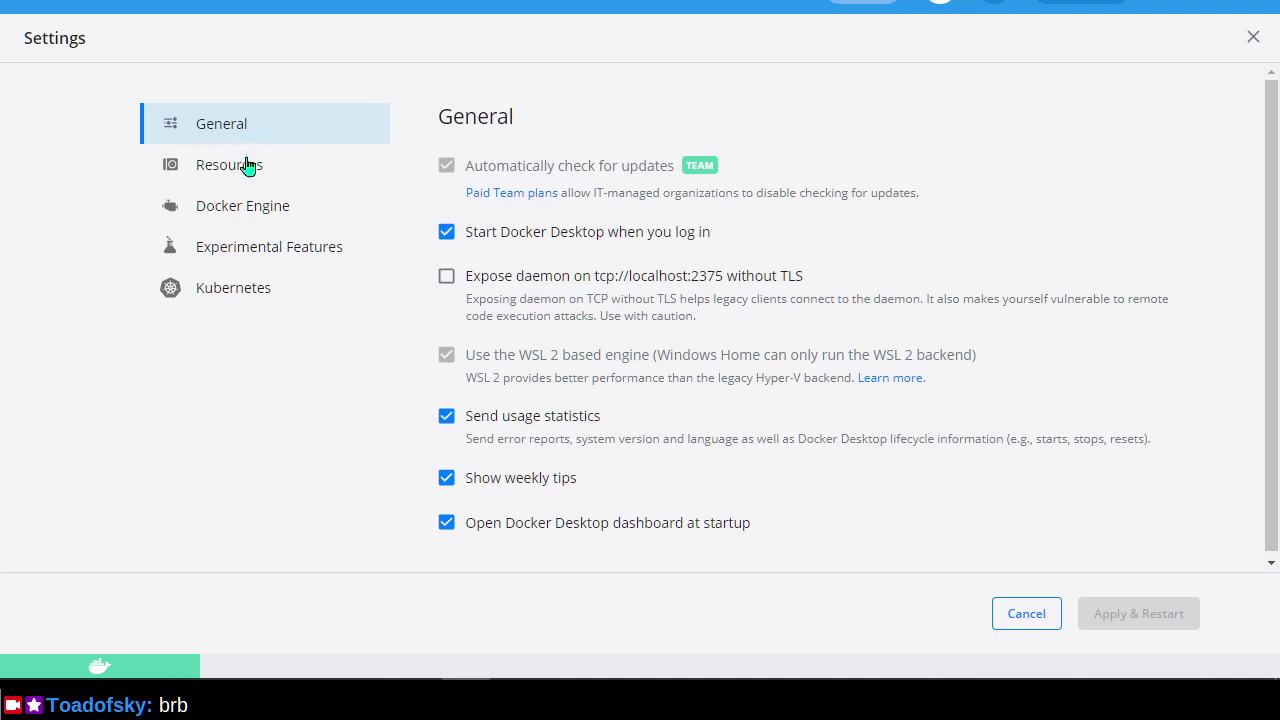
# Check the Resources settings, cancel without changes, and switch to the container log terminal.
pyautogui.click(258, 176)
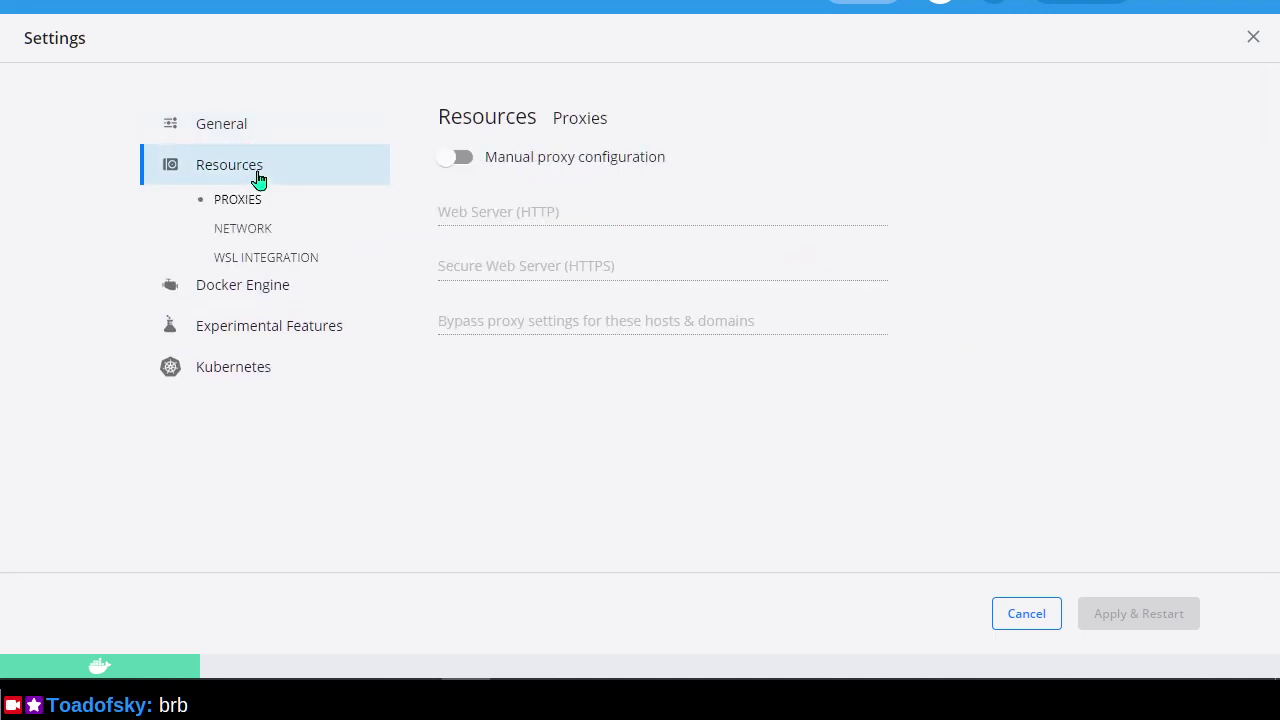
pyautogui.click(268, 141)
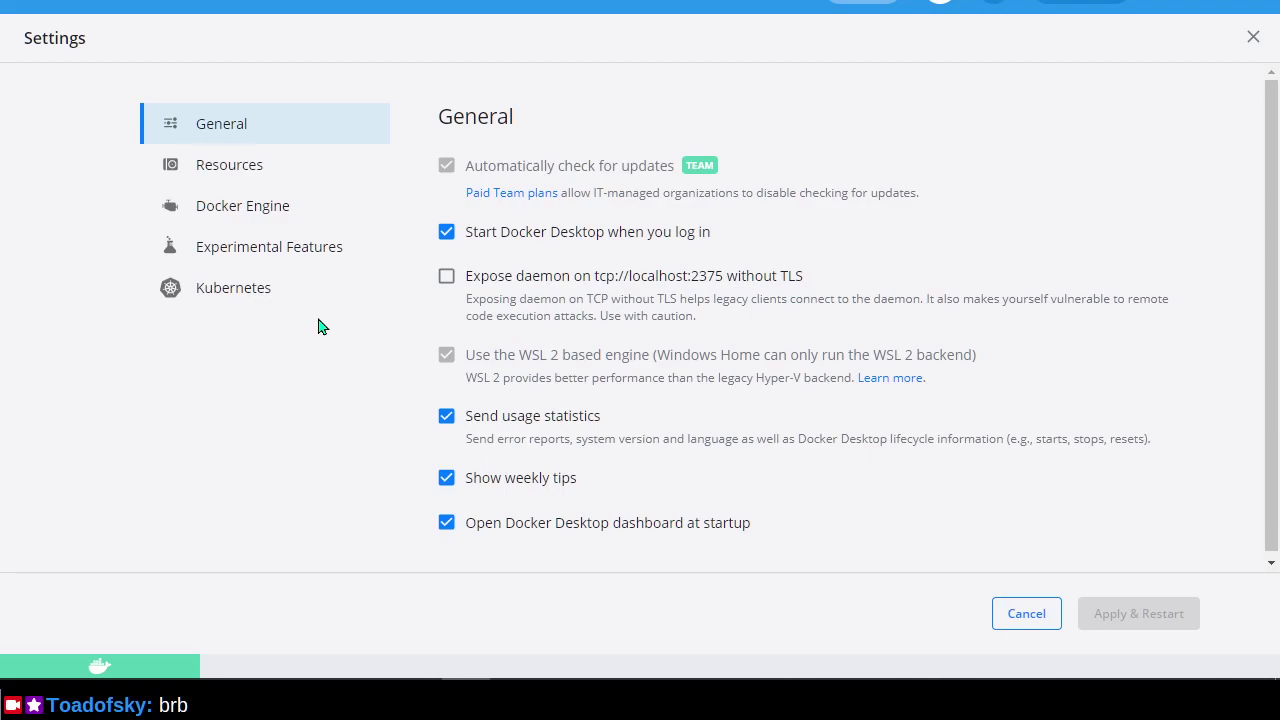
pyautogui.click(1026, 614)
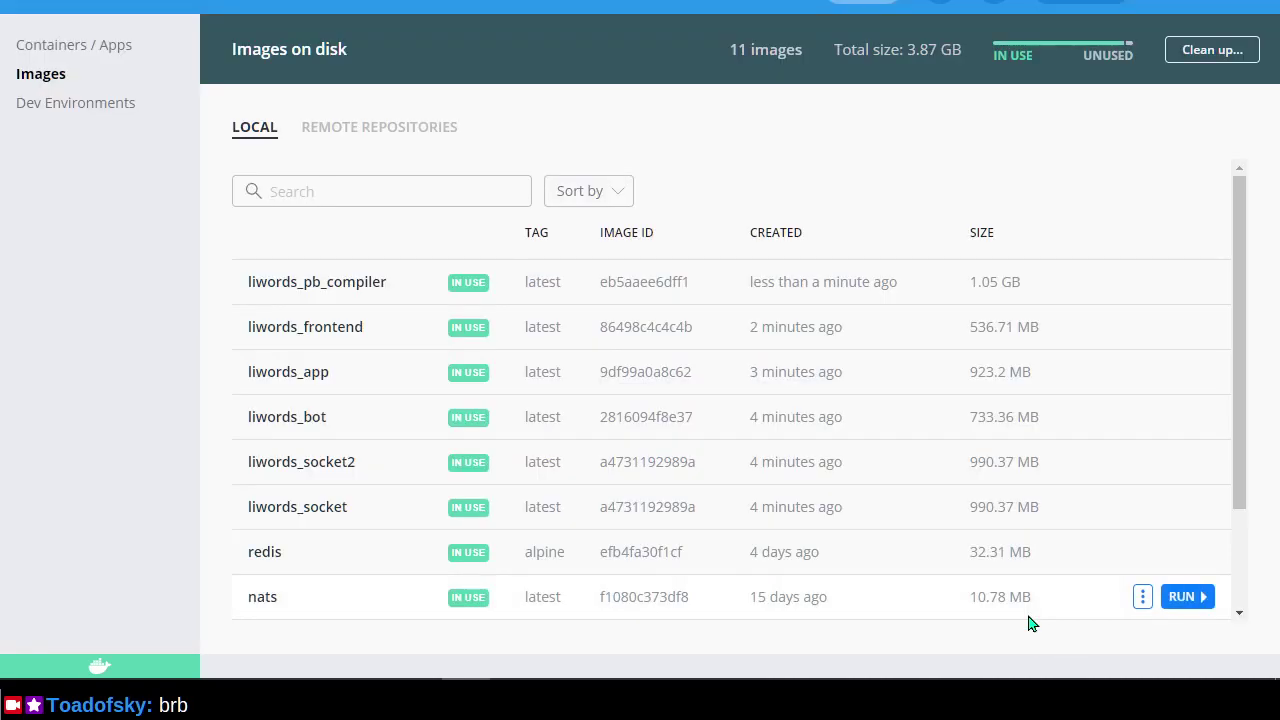
pyautogui.hotkey('alt', 'Tab')
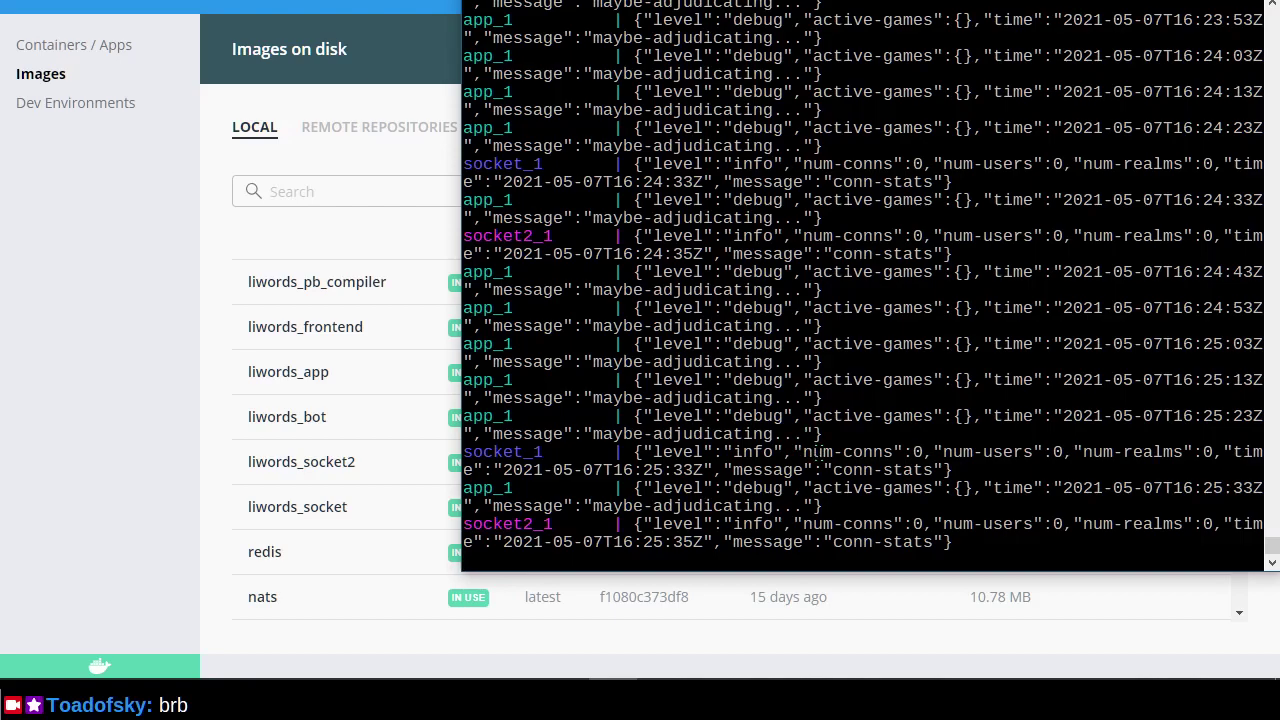
pyautogui.hotkey('alt', 'Tab')
pyautogui.hotkey('alt', 'Tab')
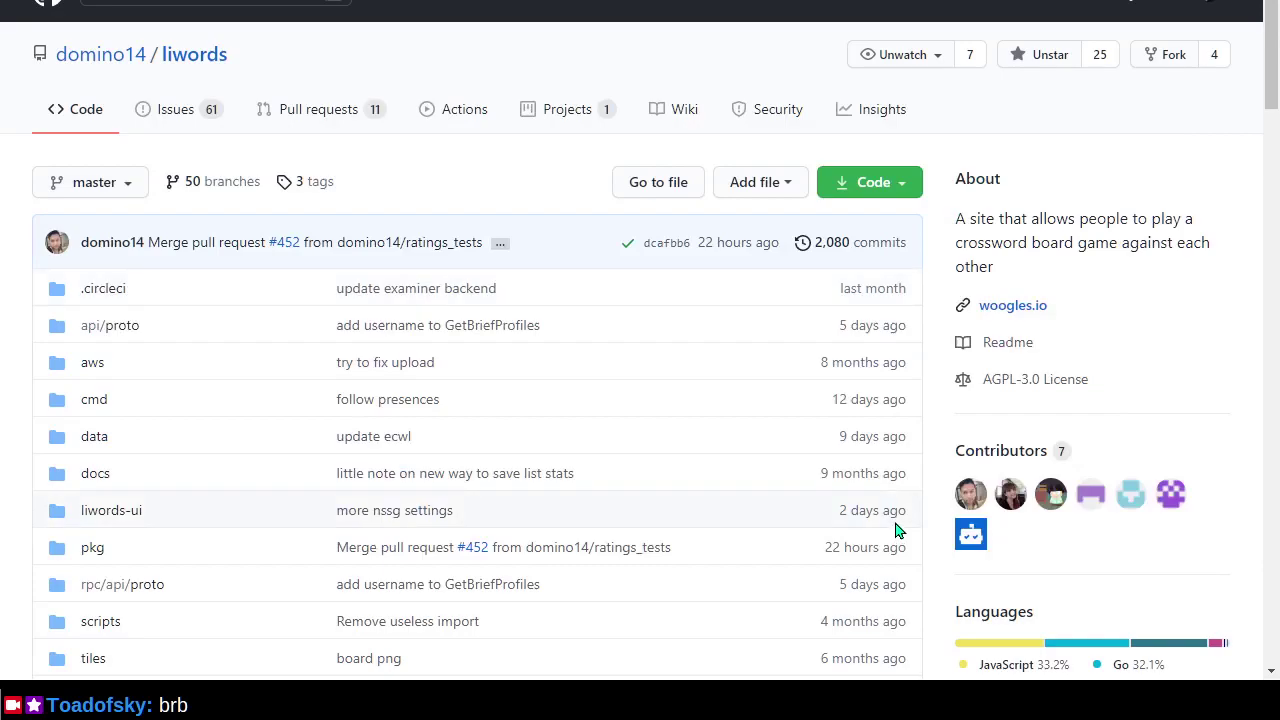
pyautogui.scroll(-10, 896, 530)
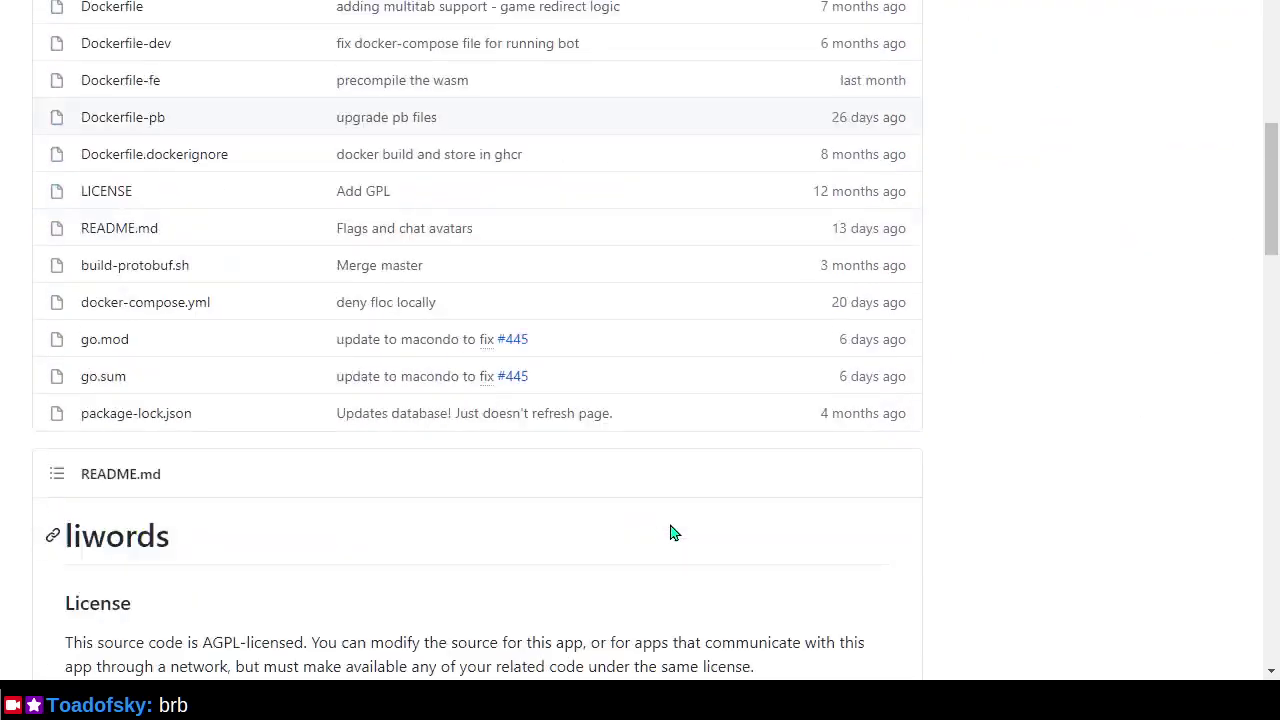
pyautogui.scroll(-4, 670, 529)
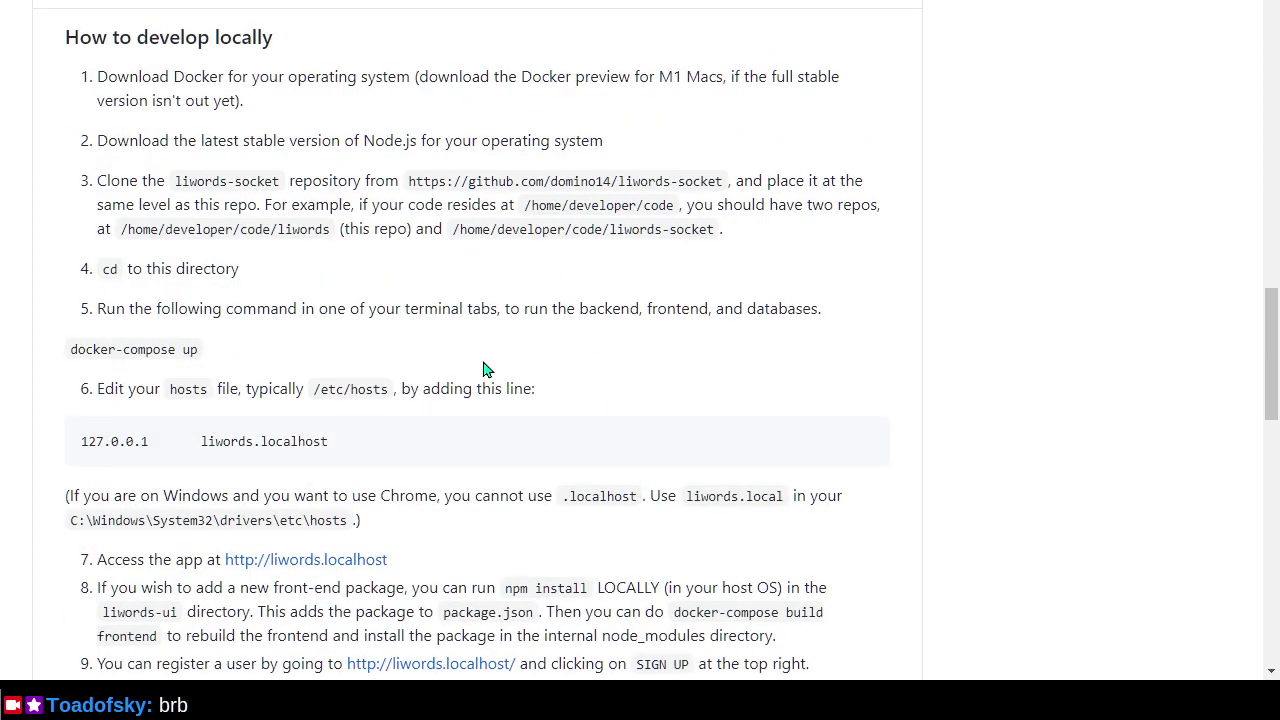
pyautogui.scroll(-2, 485, 370)
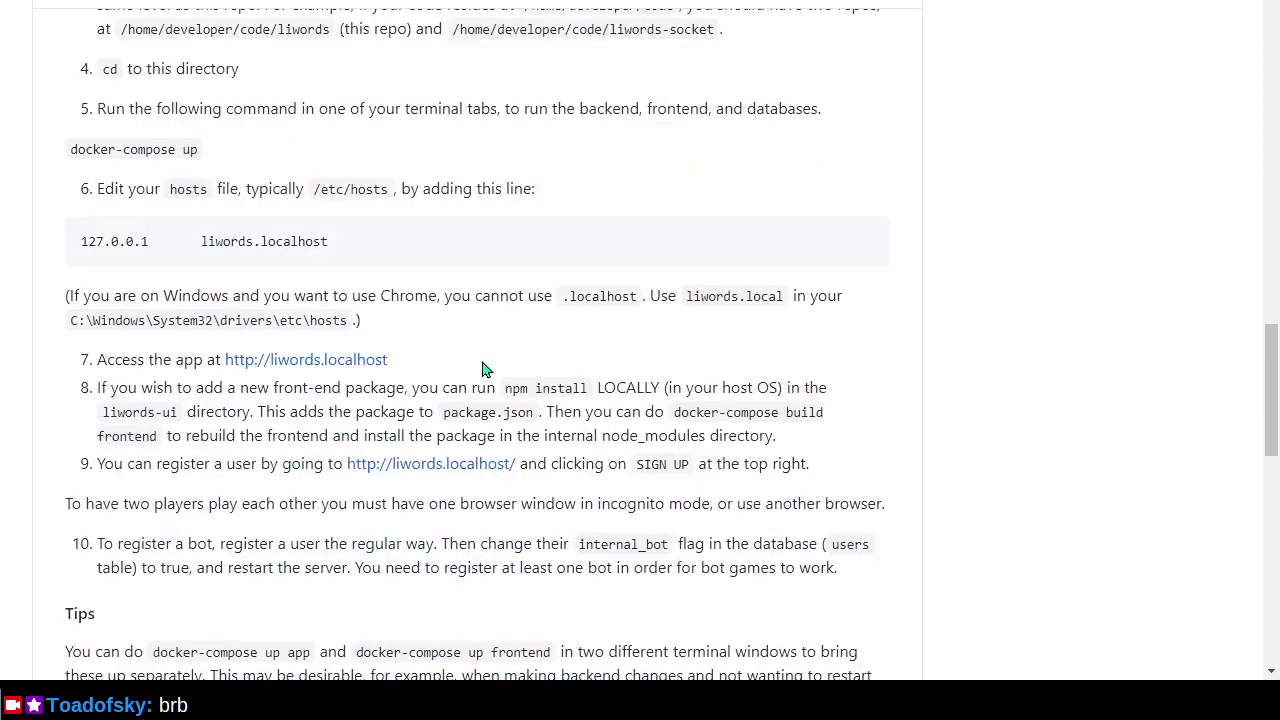
pyautogui.rightClick(310, 361)
pyautogui.click(508, 10)
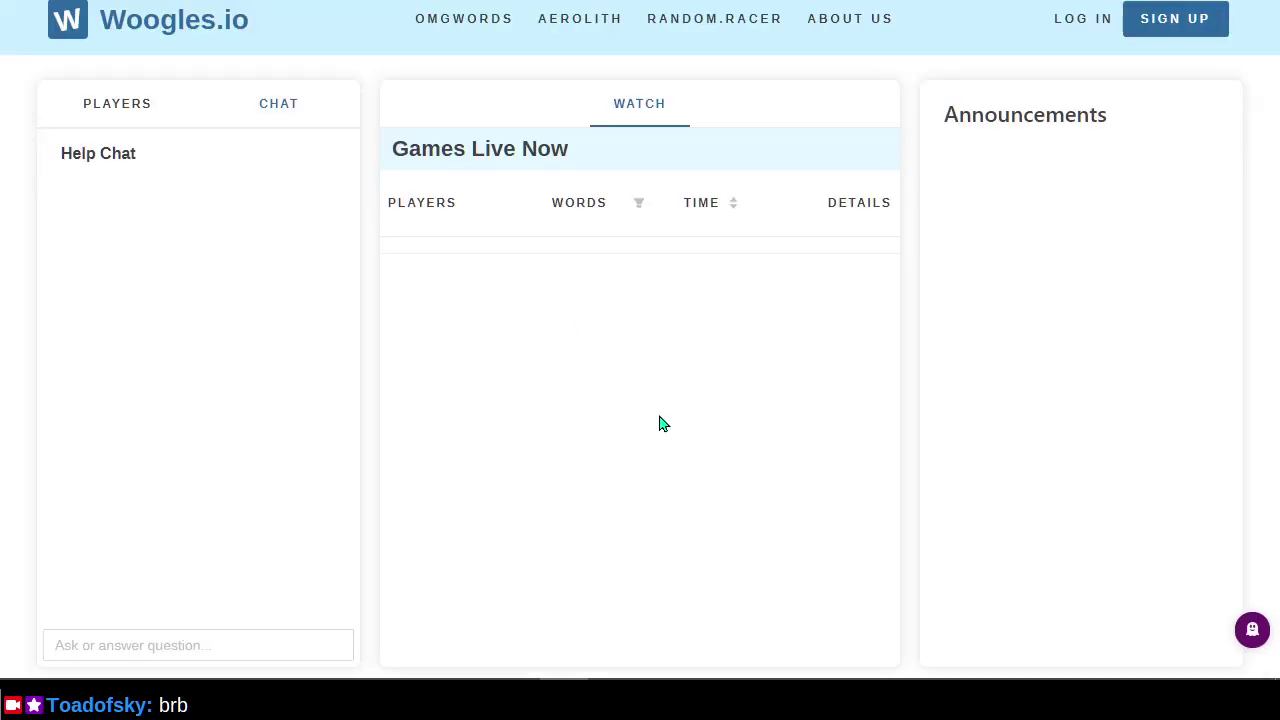
# Toggle the Woogles.io lobby out of and back into fullscreen, check the server logs, then return to Docker Desktop.
pyautogui.press('F11')
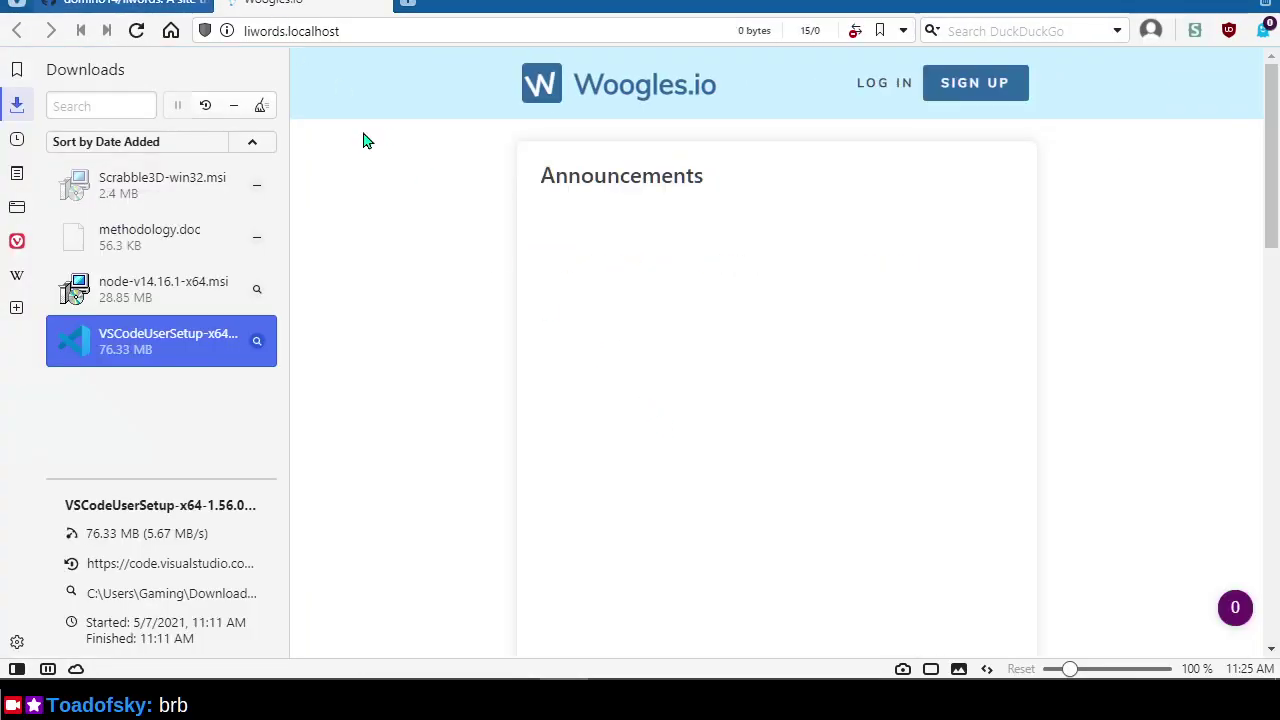
pyautogui.press('F11')
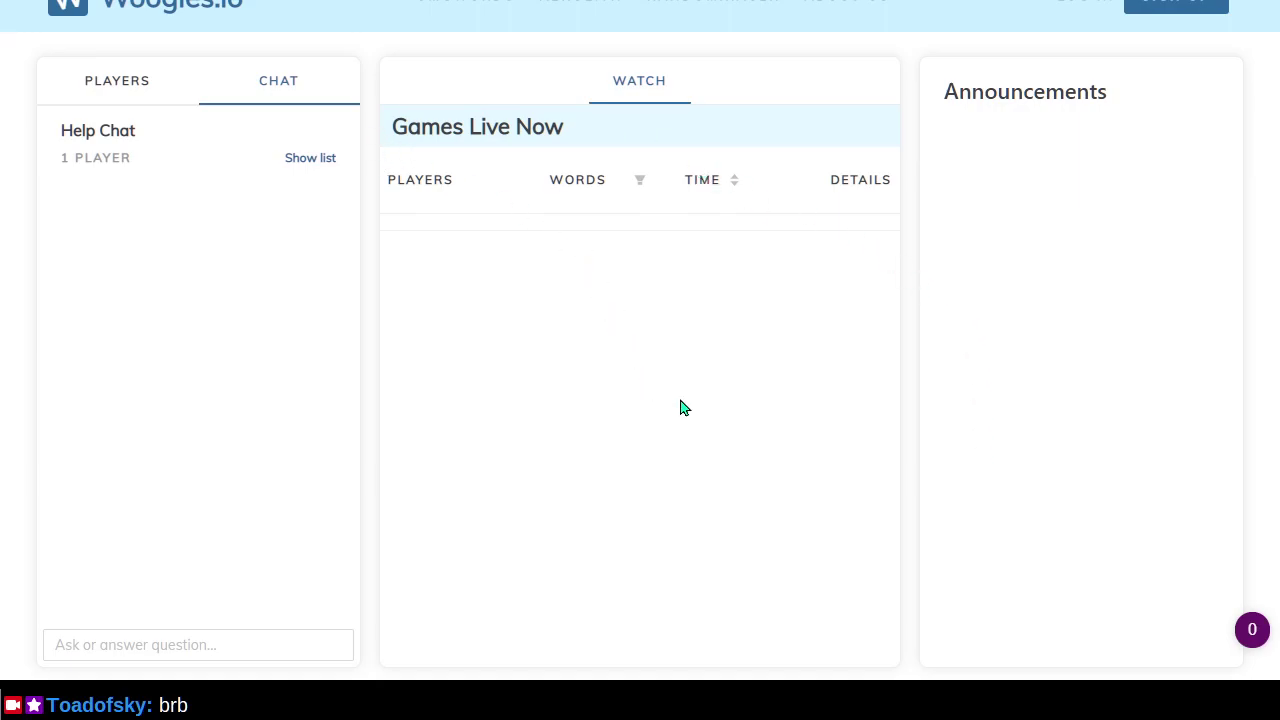
pyautogui.hotkey('alt', 'Tab')
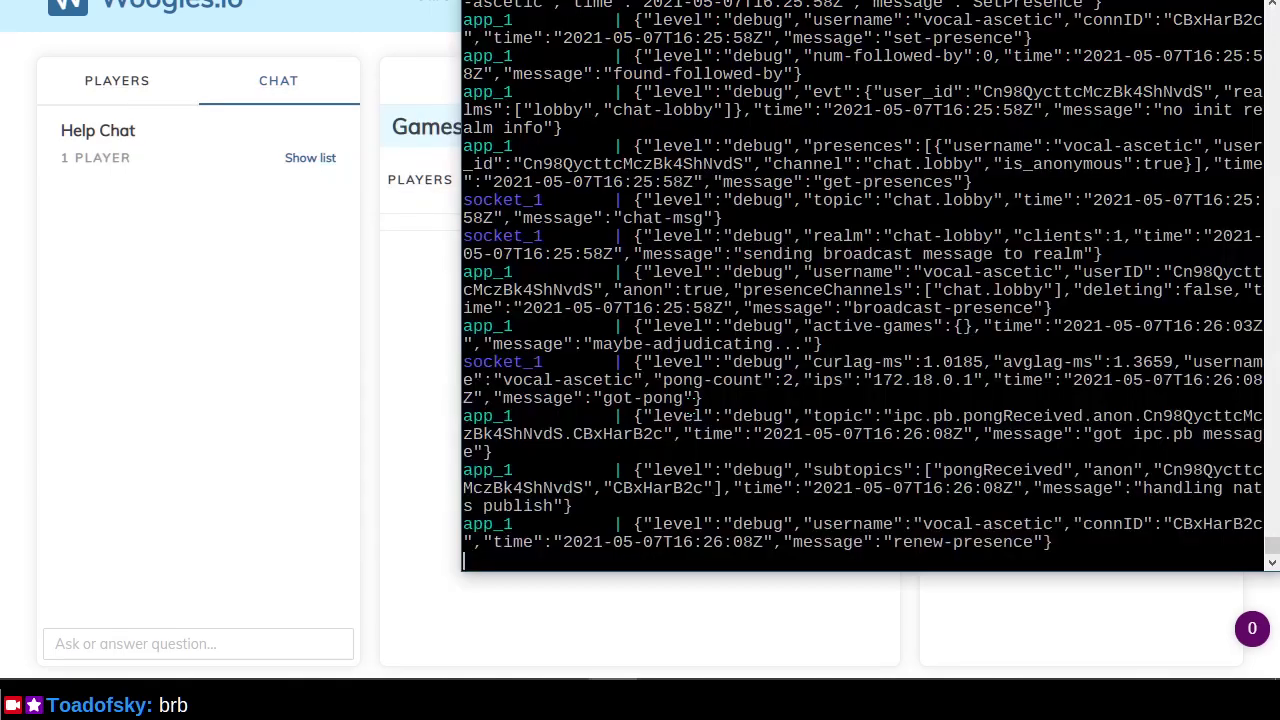
pyautogui.hotkey('alt', 'Tab')
pyautogui.hotkey('alt', 'Tab')
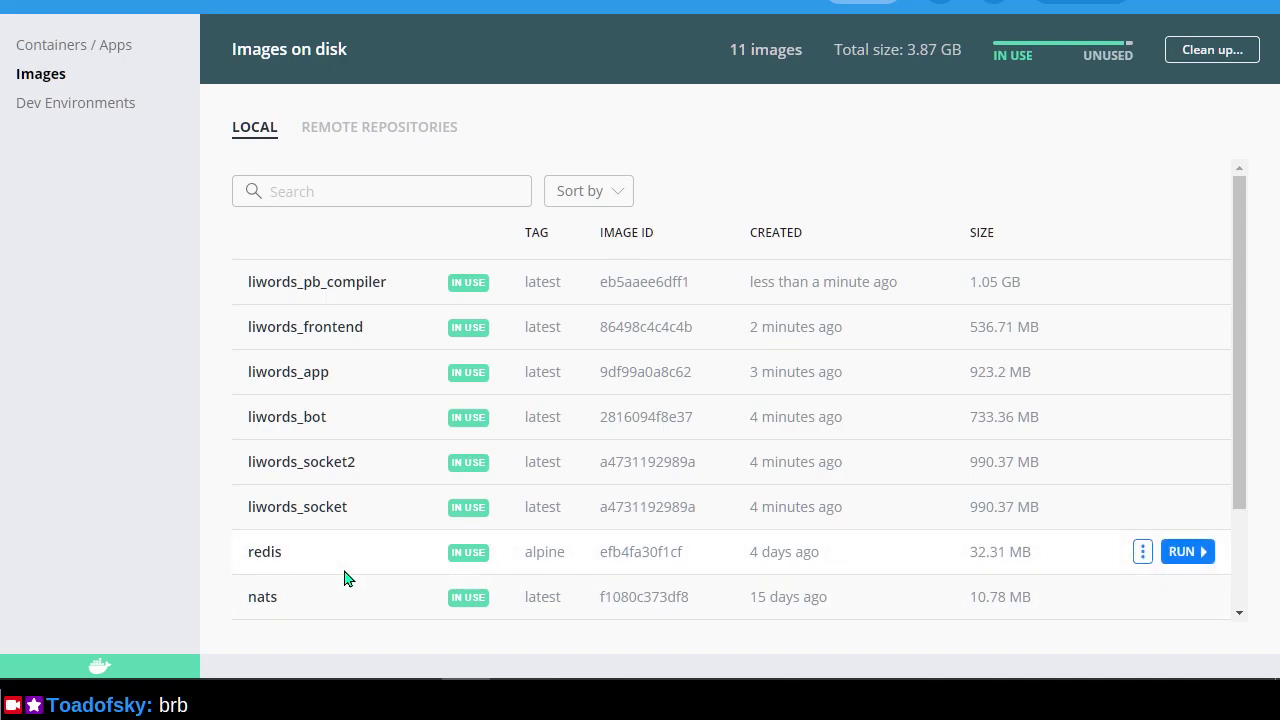
# Bring the spare Ubuntu terminal forward and close it.
pyautogui.hotkey('alt', 'Tab')
pyautogui.press('Tab')
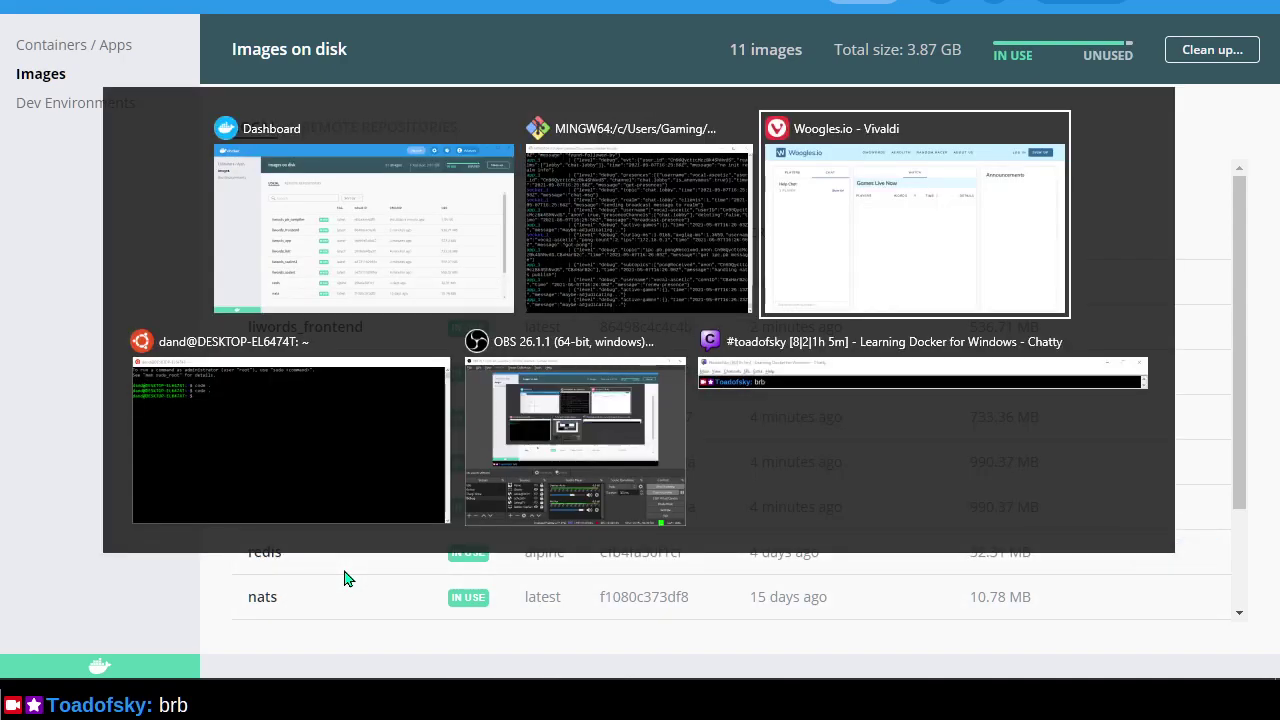
pyautogui.press('Tab')
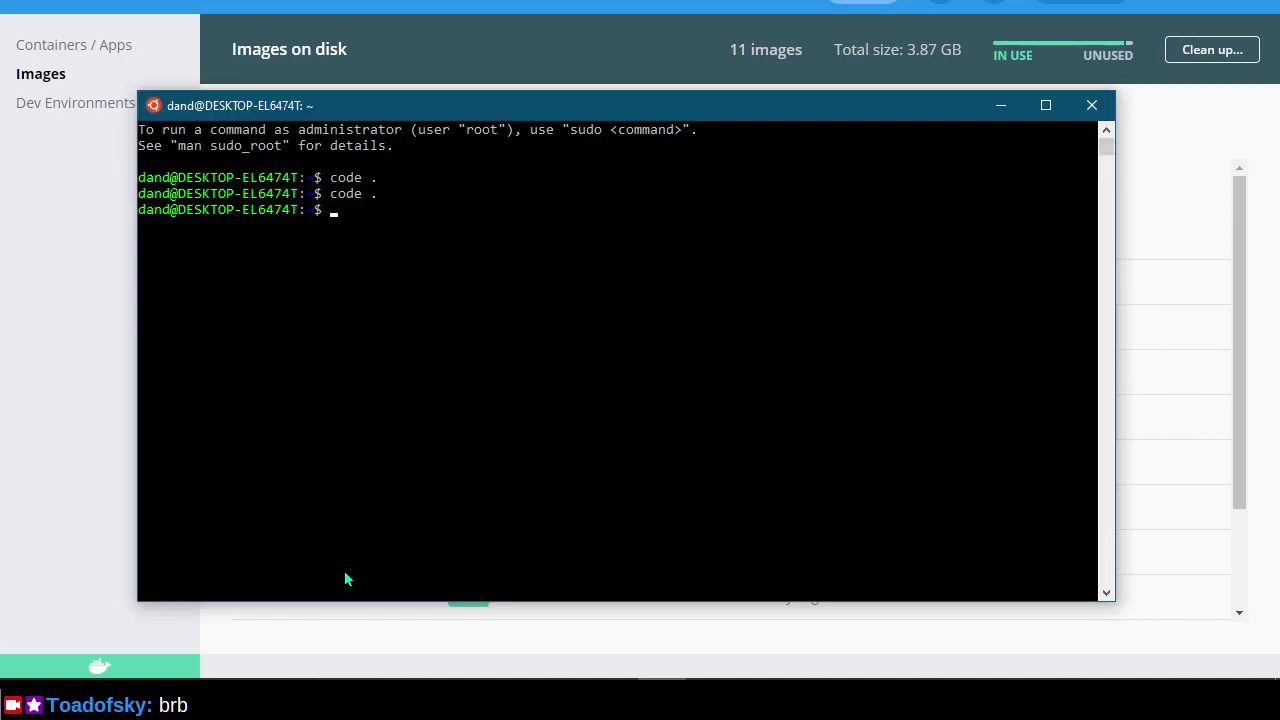
pyautogui.click(1097, 107)
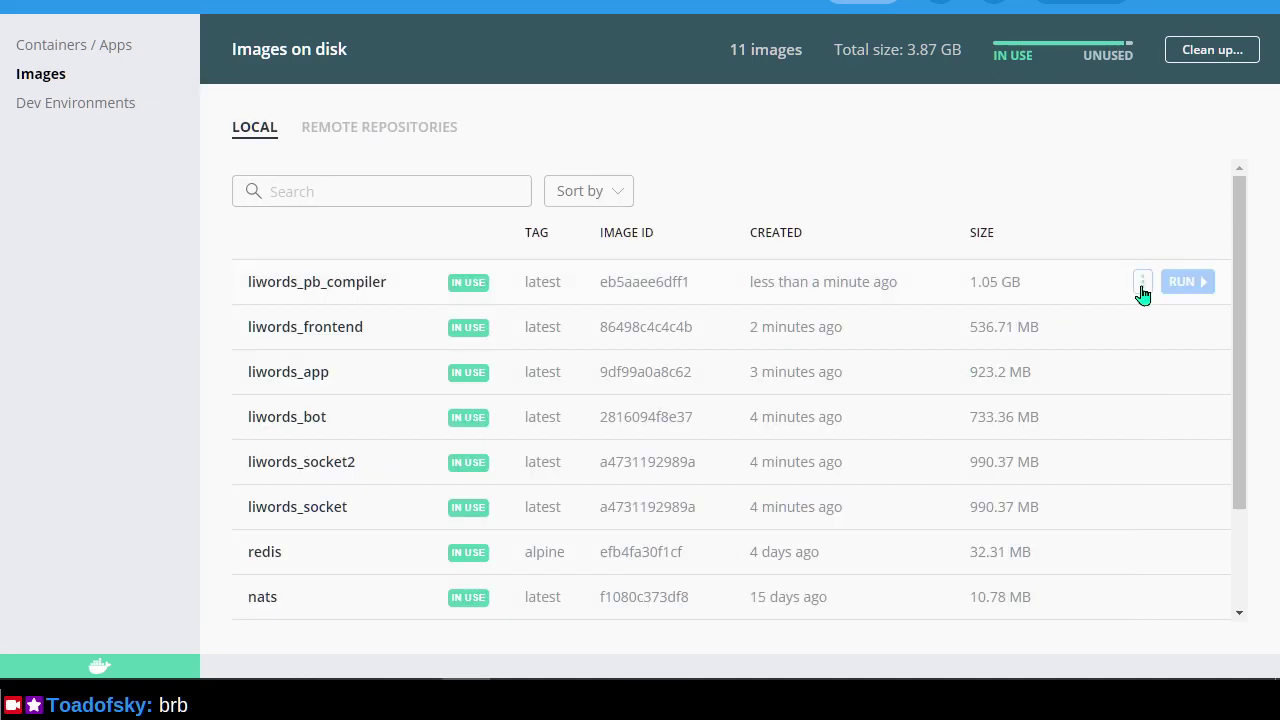
# Read the README's user registration step, then open SIGN UP in the local Woogles tab.
pyautogui.hotkey('alt', 'Tab')
pyautogui.press('Tab')
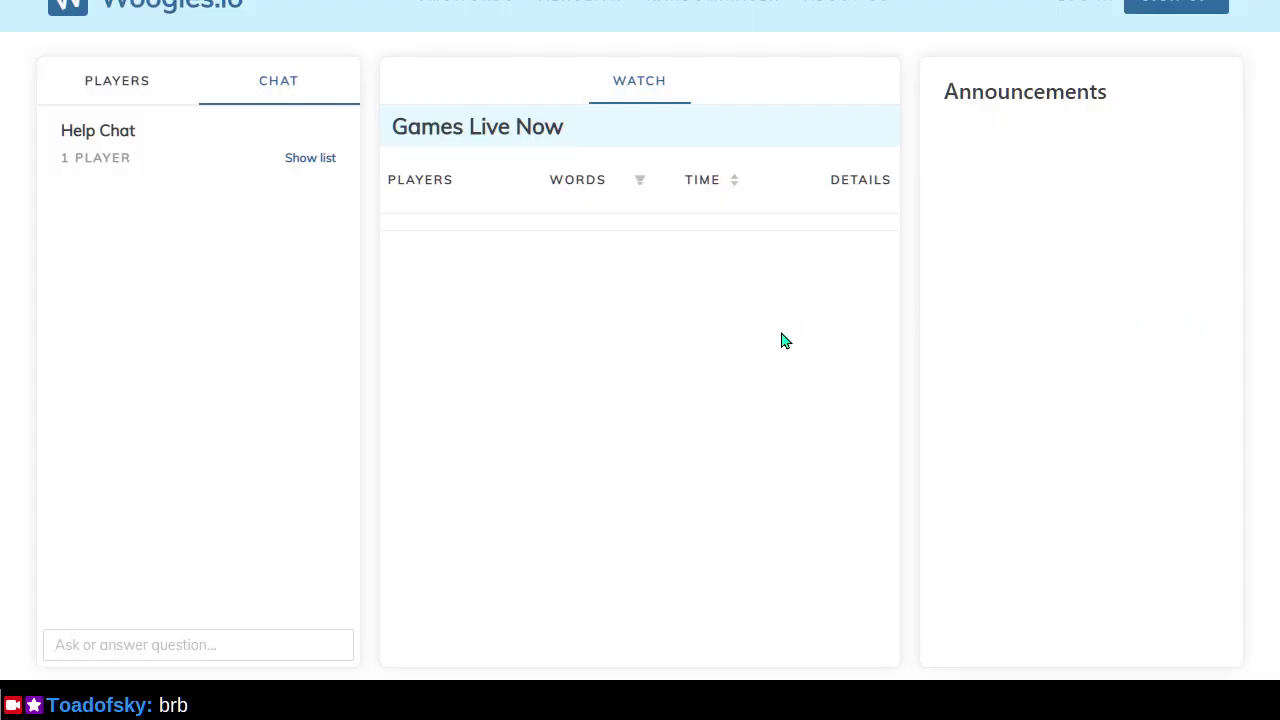
pyautogui.hotkey('ctrl', 'Tab')
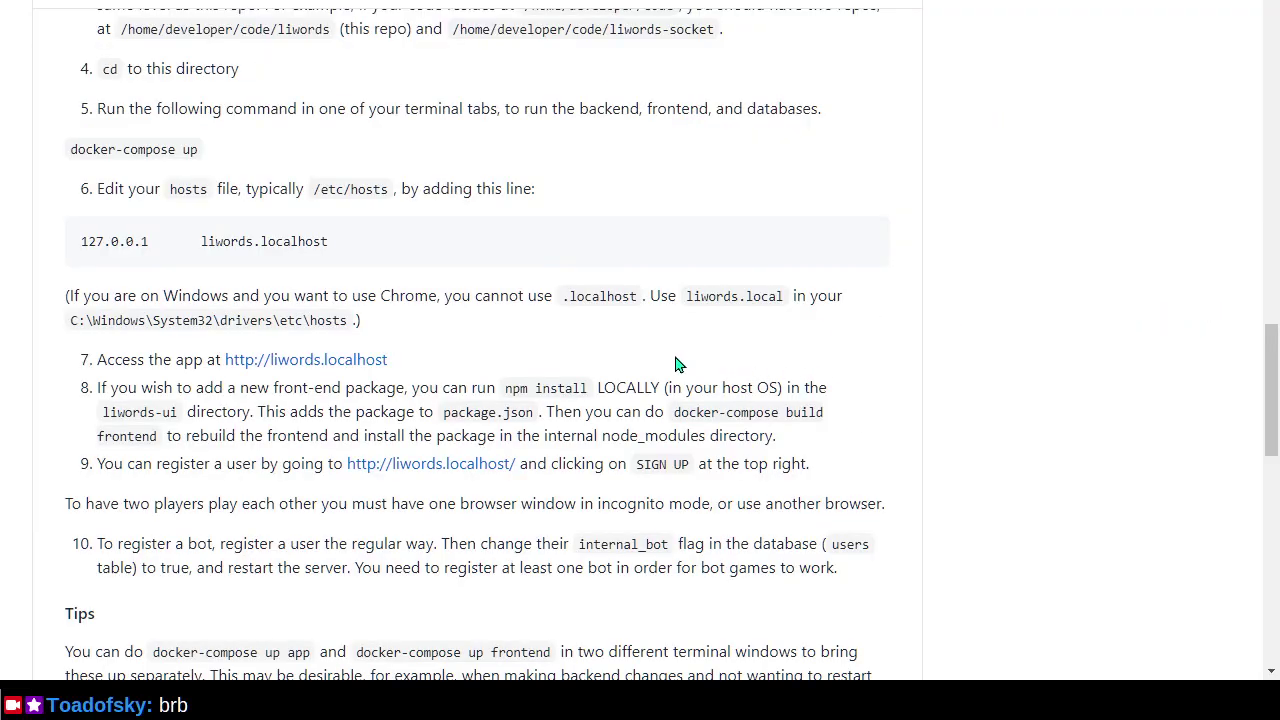
pyautogui.scroll(-1, 675, 364)
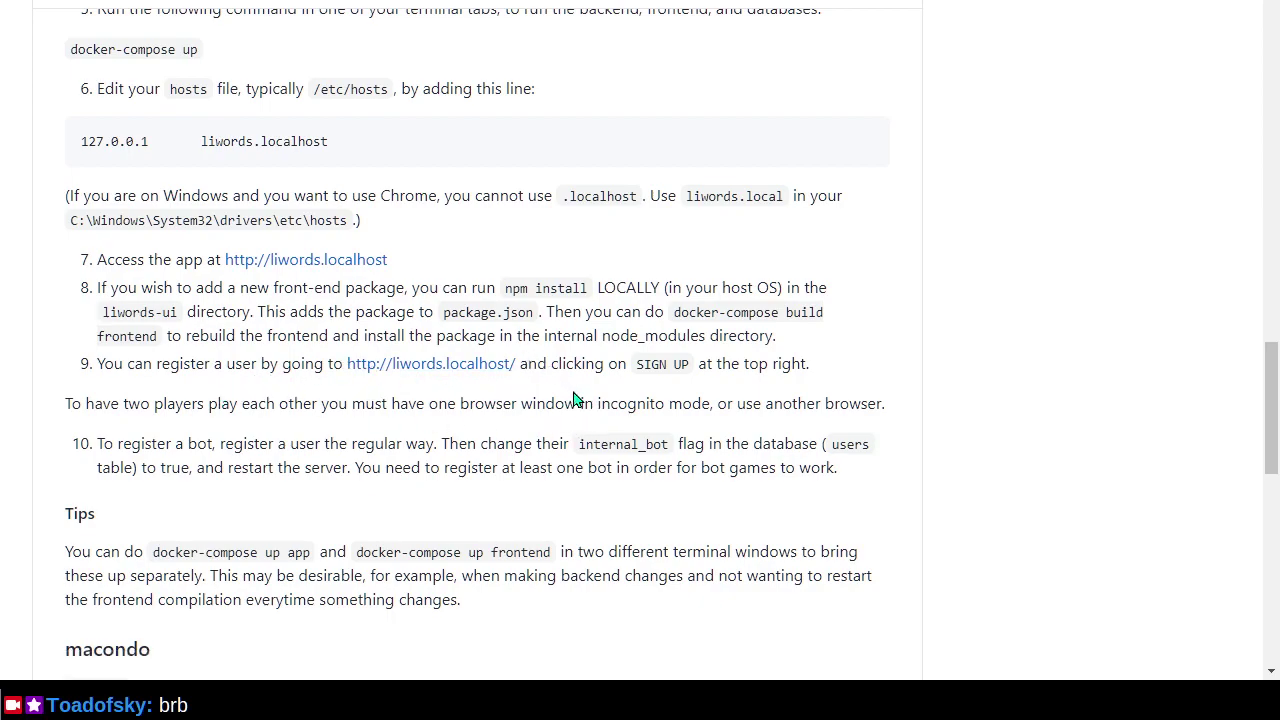
pyautogui.hotkey('ctrl', 'Tab')
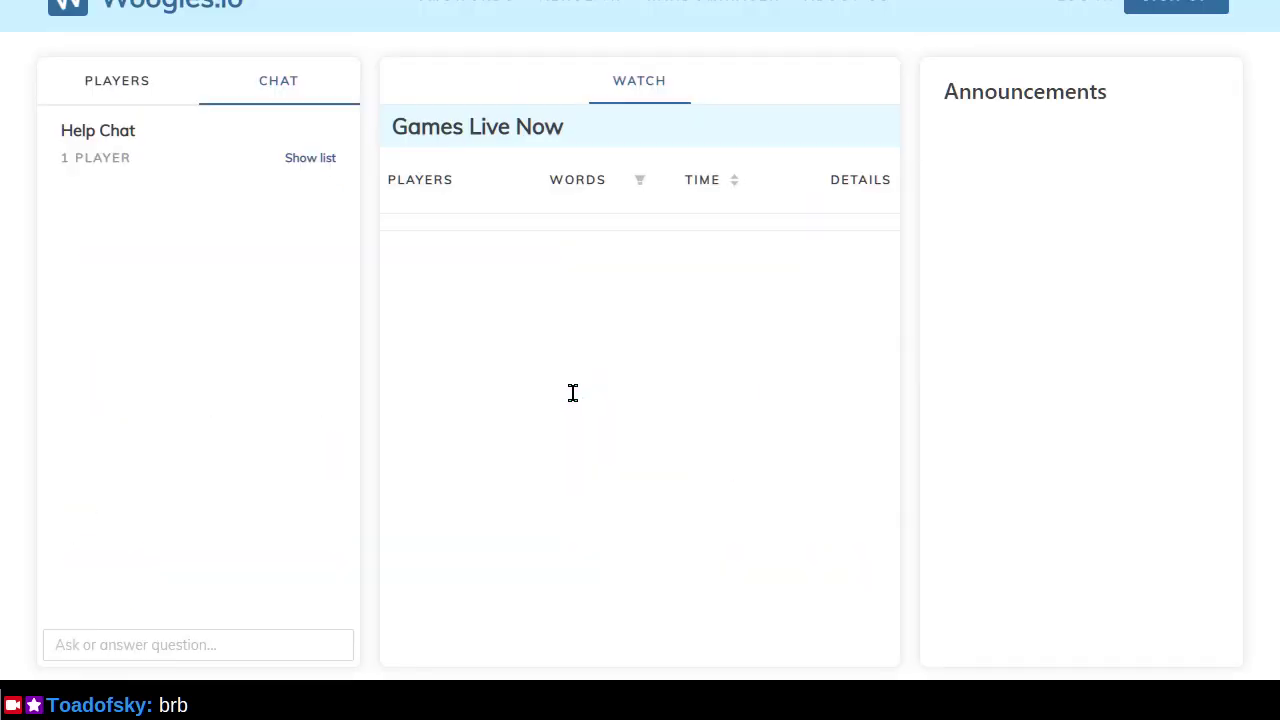
pyautogui.click(1184, 16)
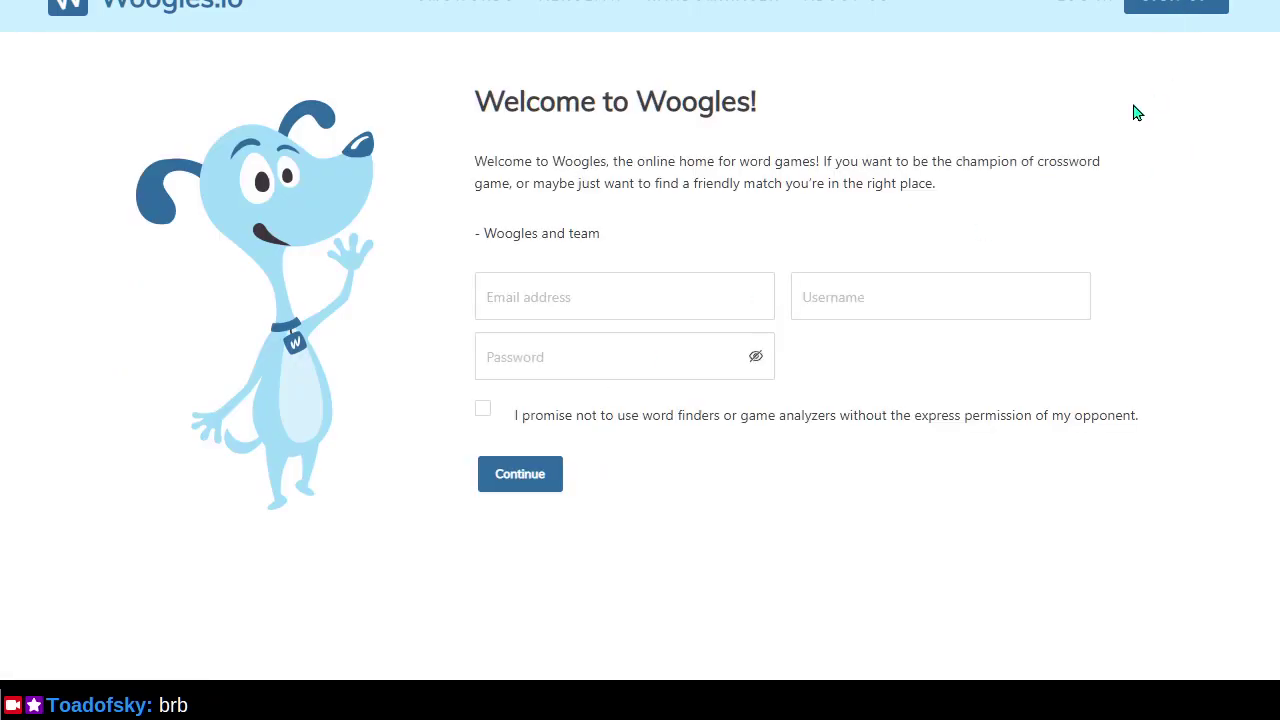
# Enter the new account's e-mail address in the sign-up form.
pyautogui.click(628, 294)
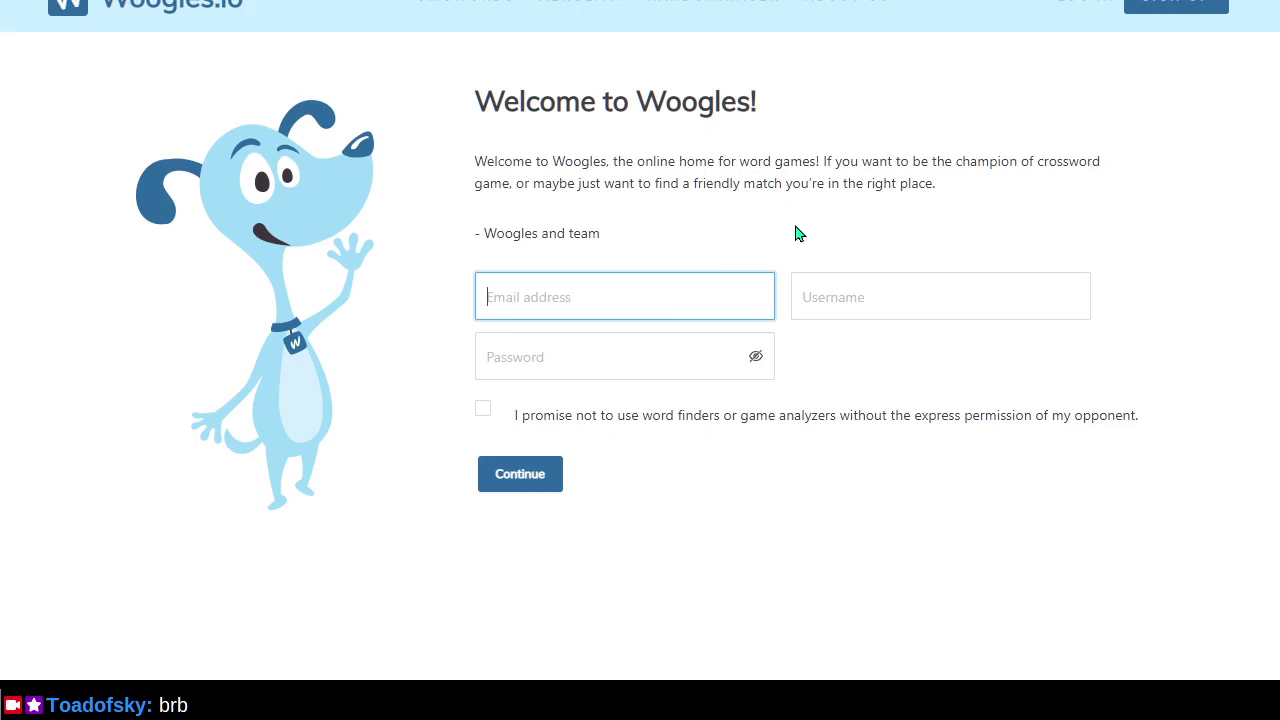
pyautogui.write('santa@example.com')
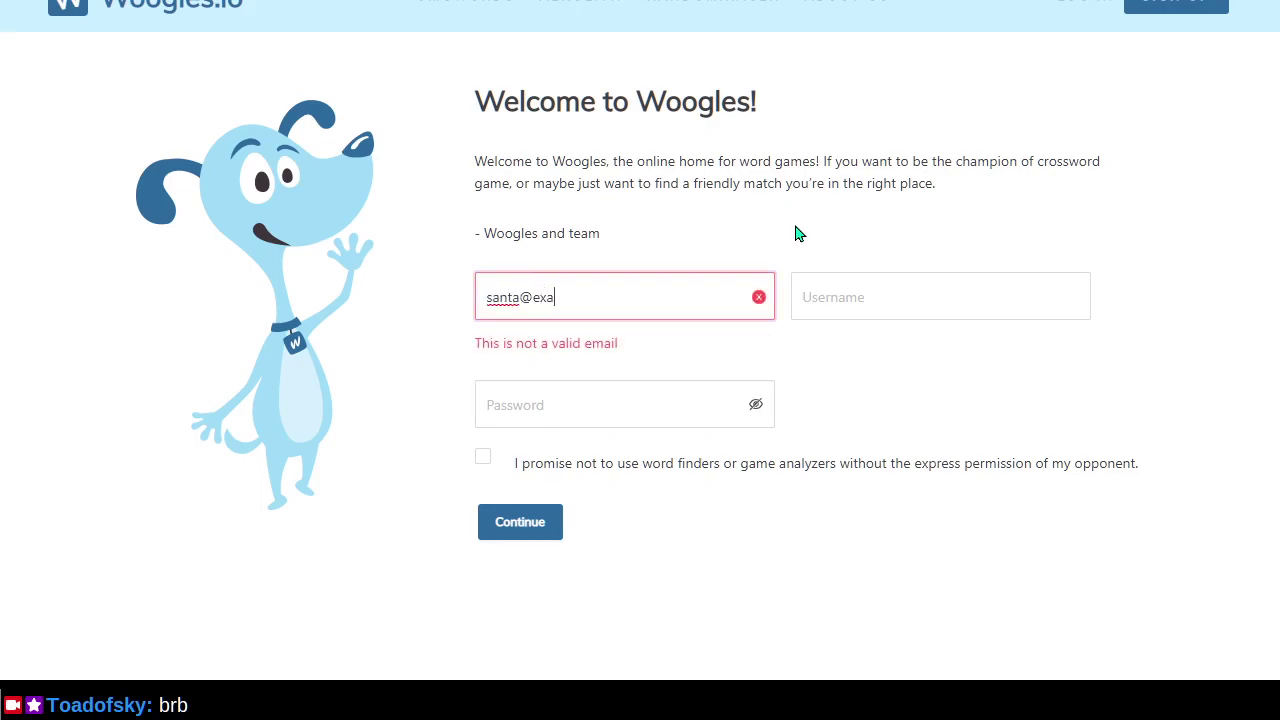
pyautogui.press('Tab')
# Enter a username and the account password, tick the fair-play promise, and click Continue.
pyautogui.write('S')
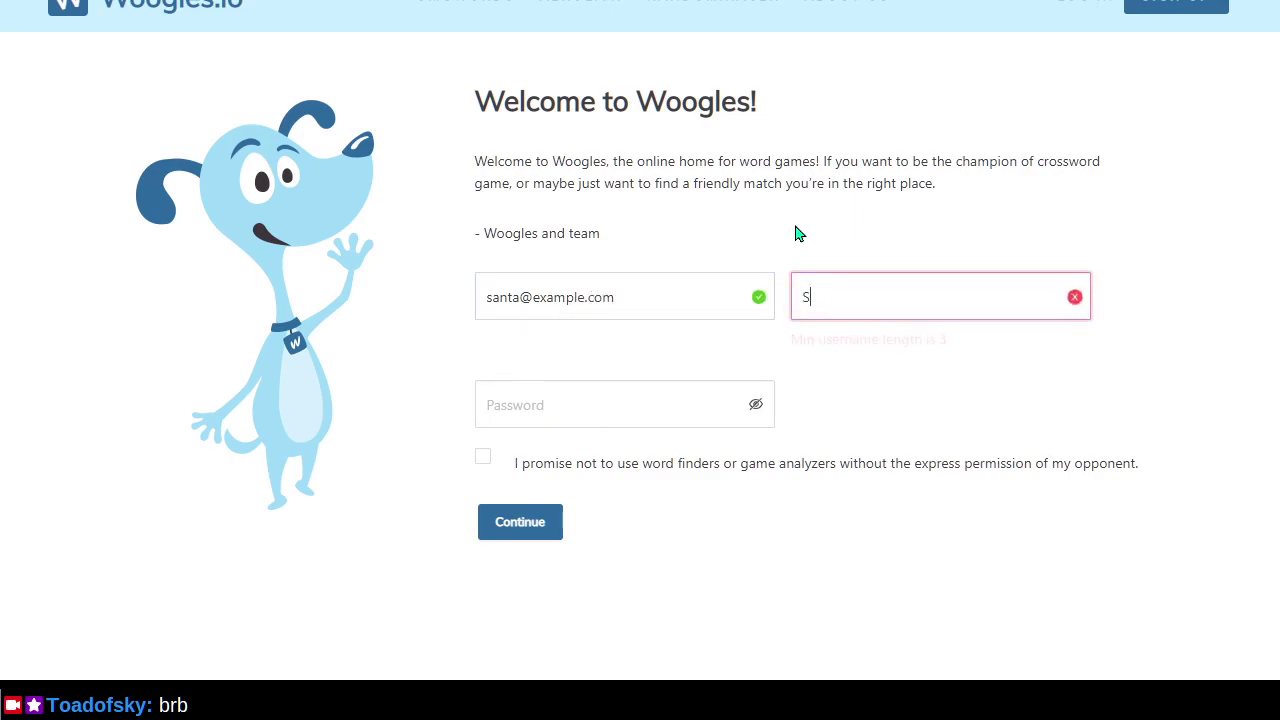
pyautogui.write('antaClaus')
pyautogui.hotkey('ctrl', 'a')
pyautogui.write('FatherChristma')
pyautogui.press('Tab')
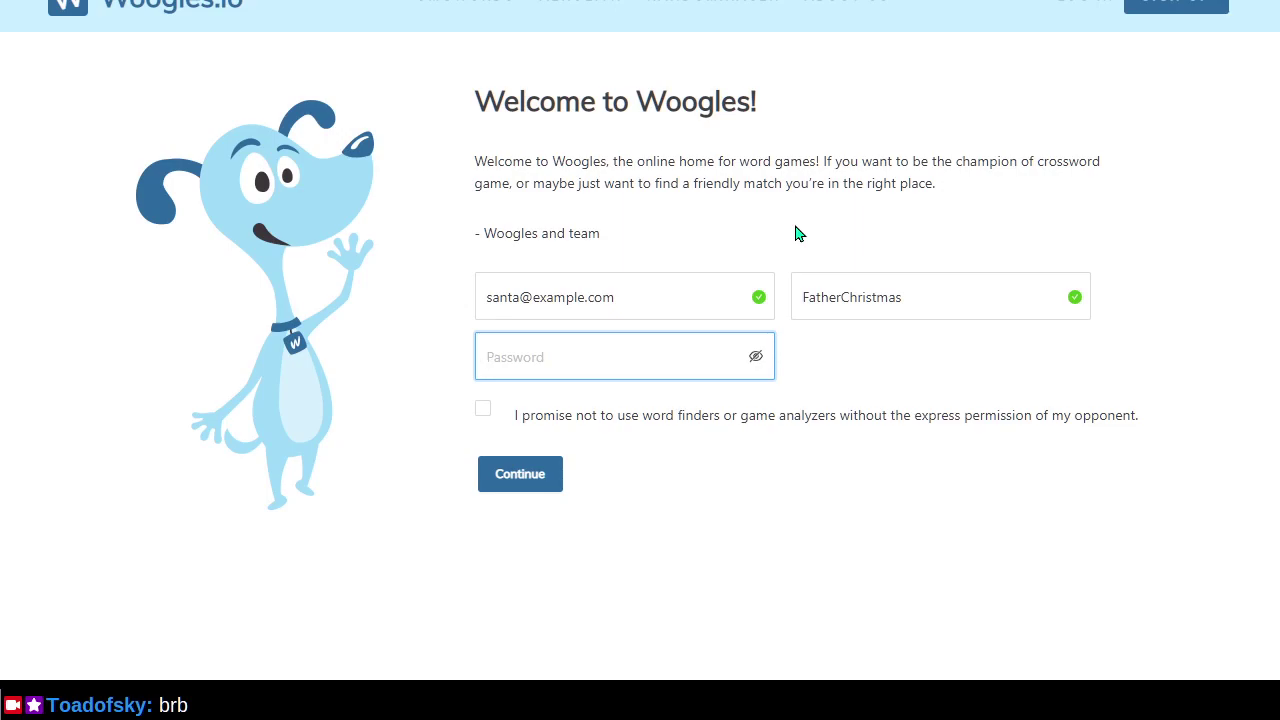
pyautogui.write('••••••••')
pyautogui.click(489, 413)
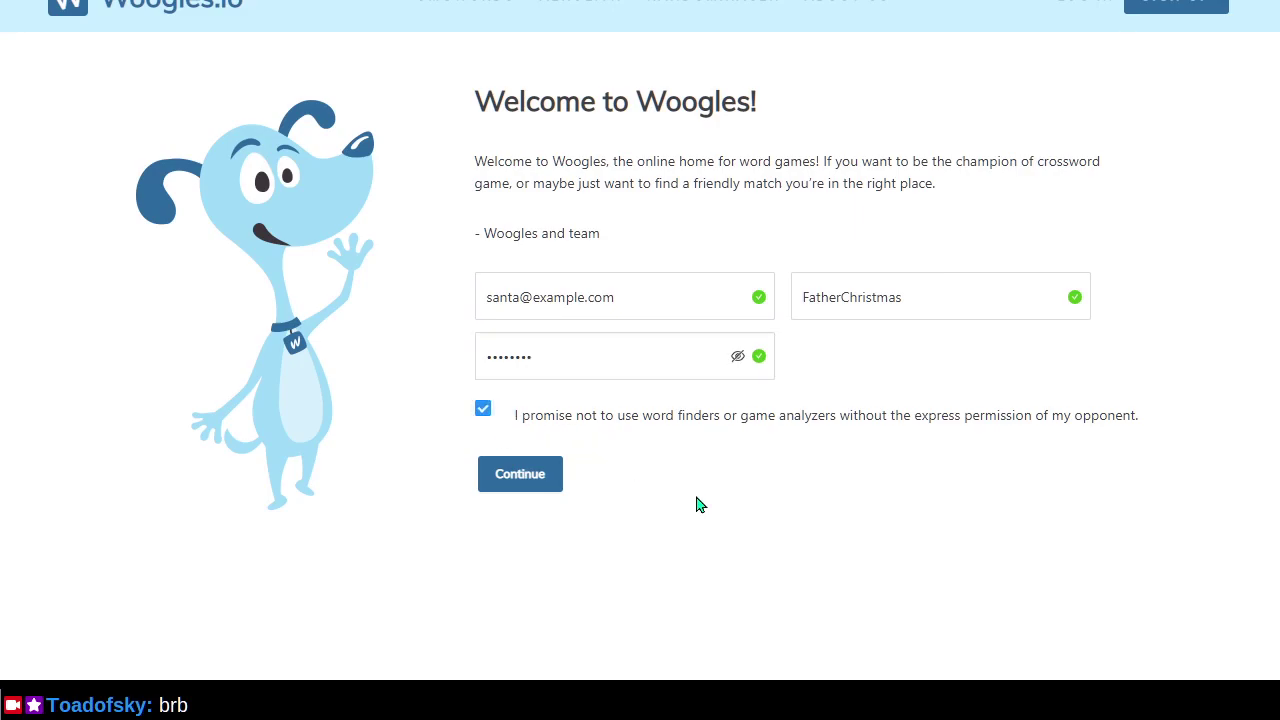
pyautogui.click(522, 486)
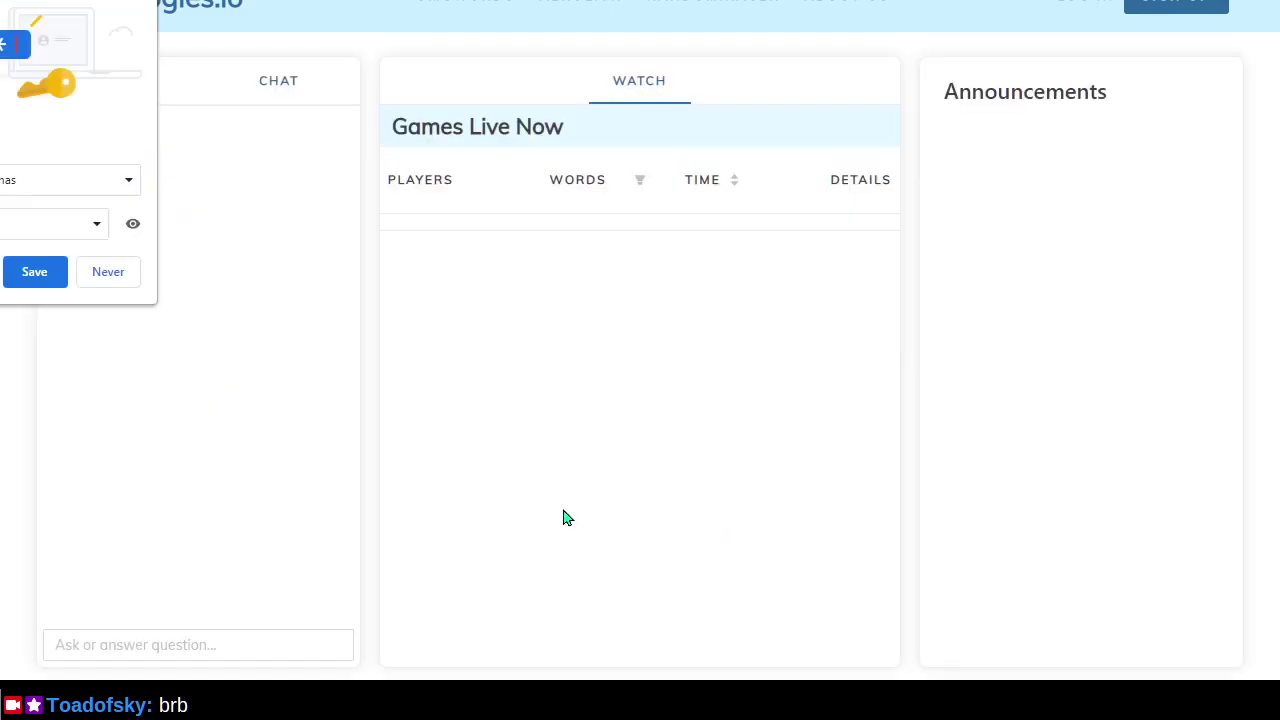
# Save the new account's password in Vivaldi and switch back to the liwords README.
pyautogui.click(34, 272)
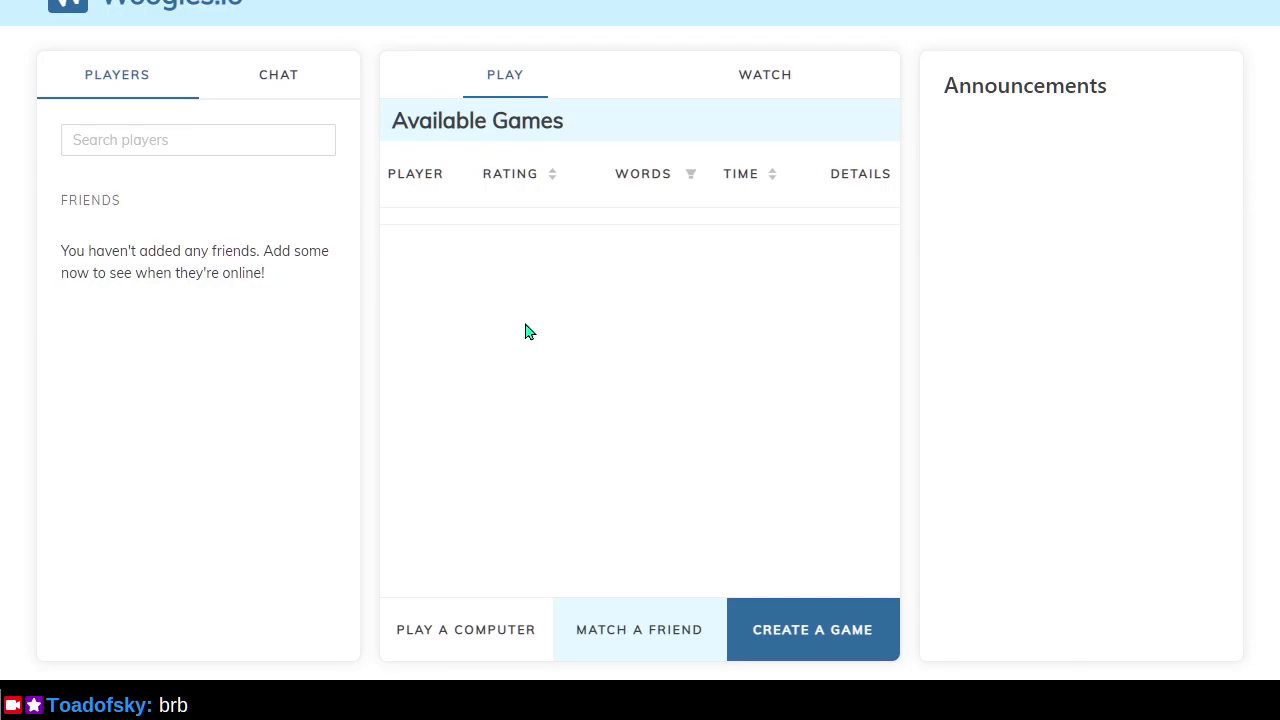
pyautogui.hotkey('alt', 'Tab')
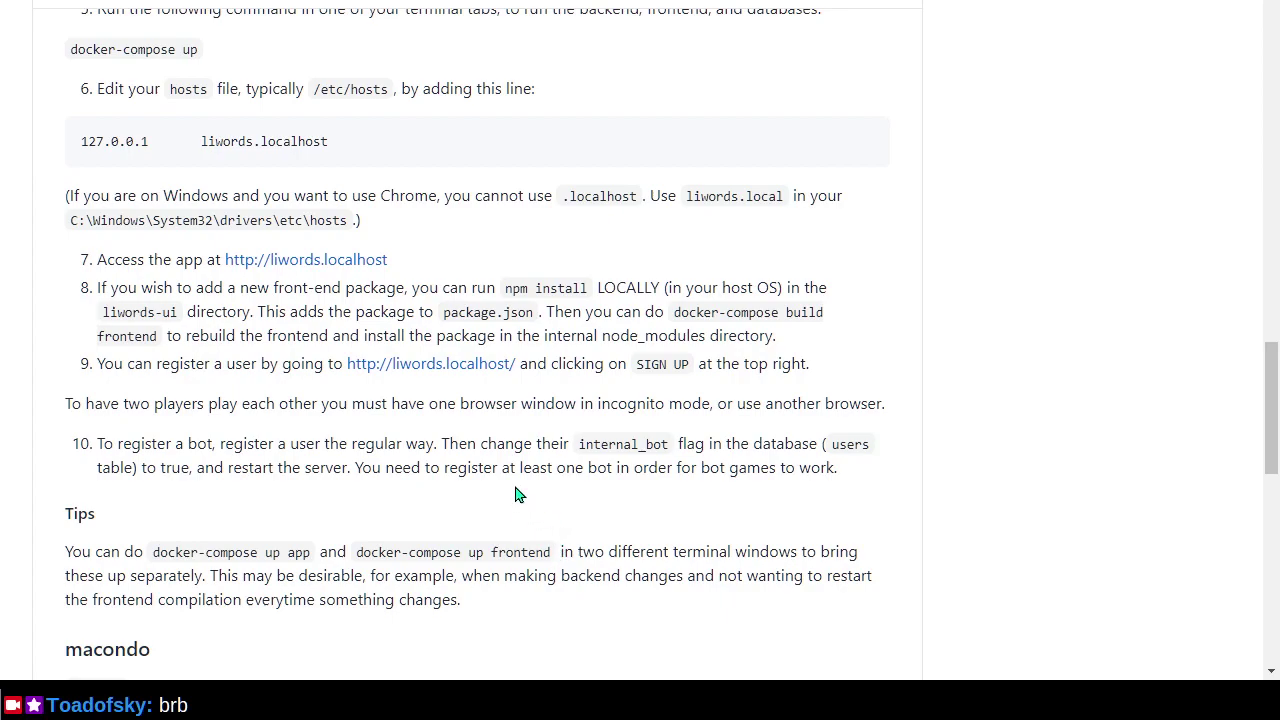
# Scroll through the README's macondo, socket and protoc notes, then return to the Woogles lobby tab.
pyautogui.scroll(-2, 515, 494)
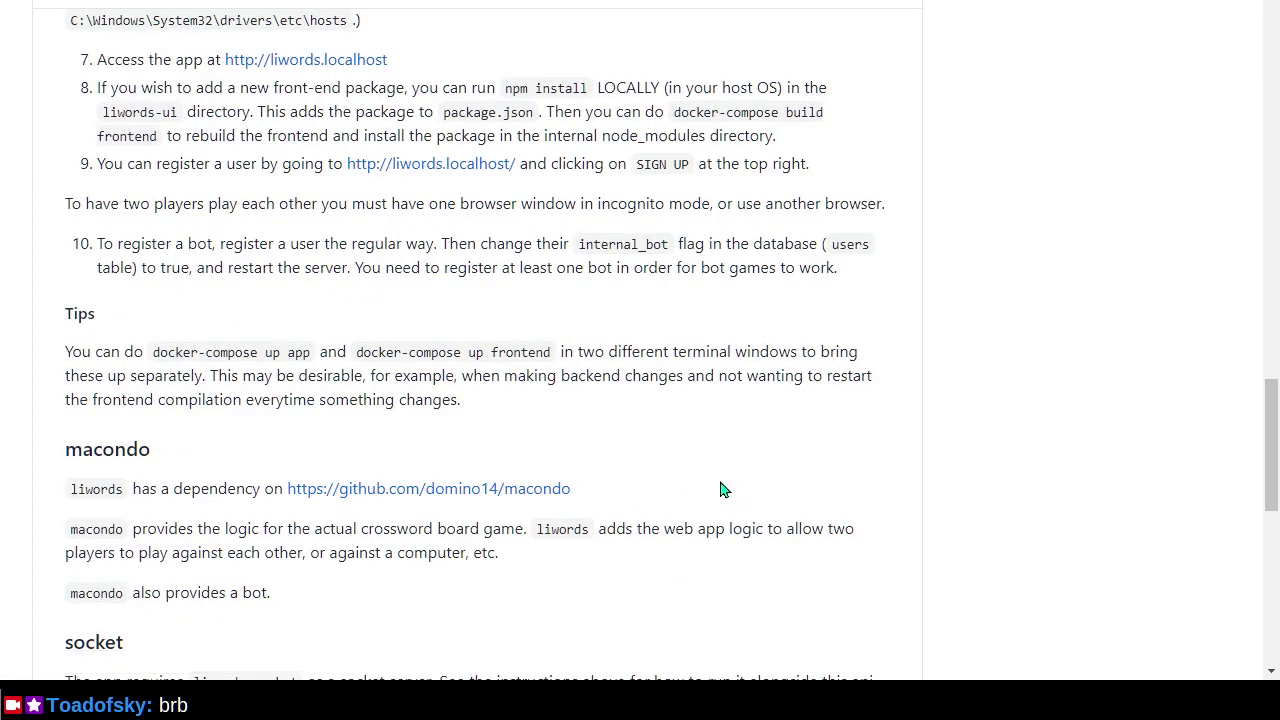
pyautogui.scroll(-2, 724, 490)
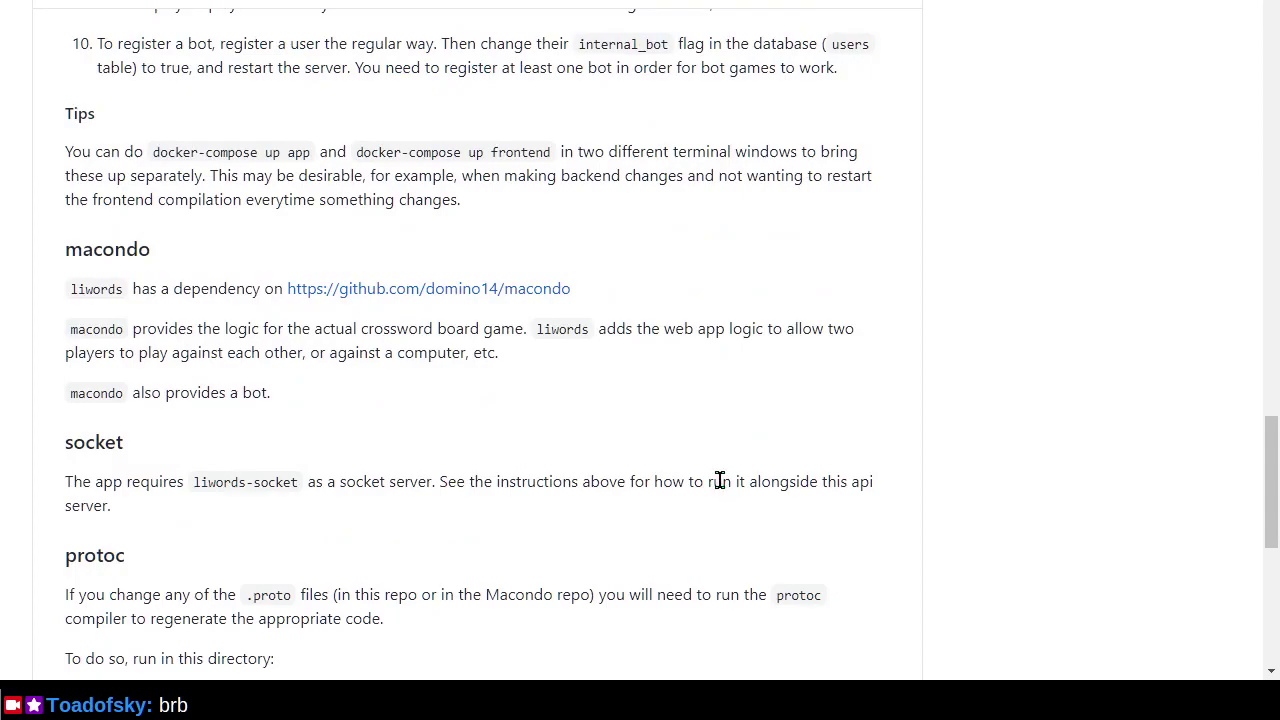
pyautogui.scroll(-1, 720, 480)
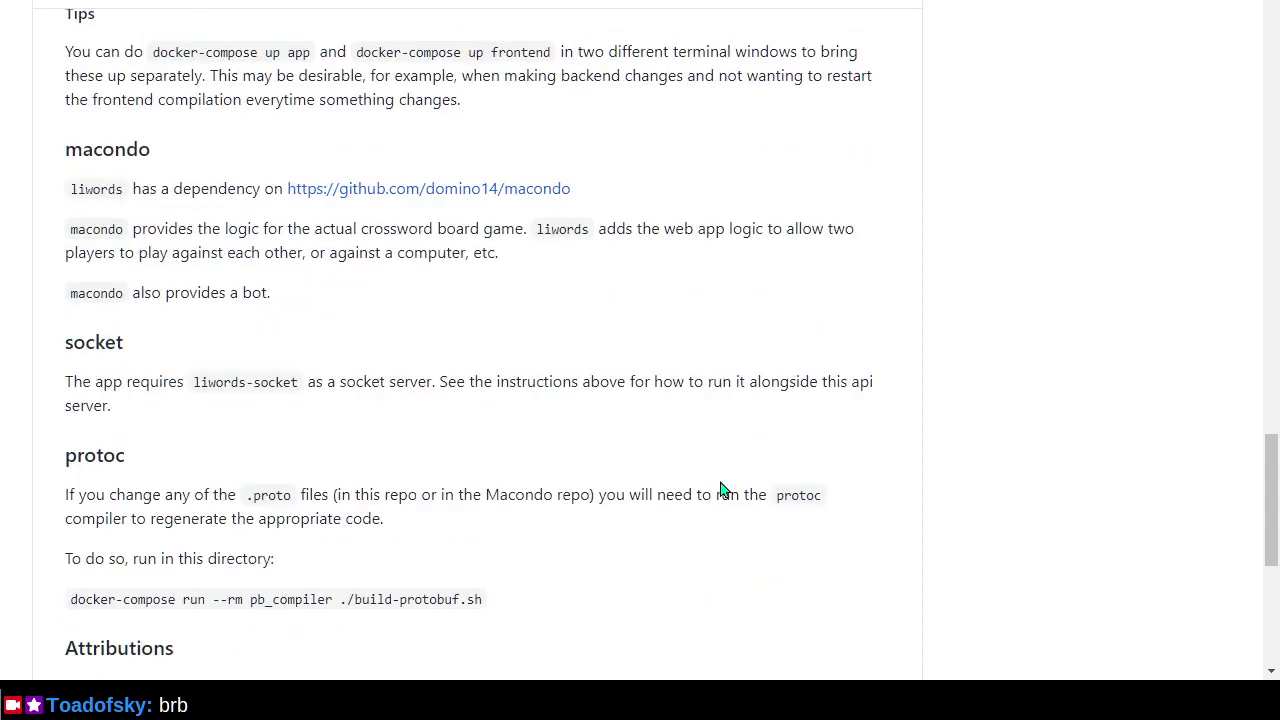
pyautogui.scroll(3, 724, 480)
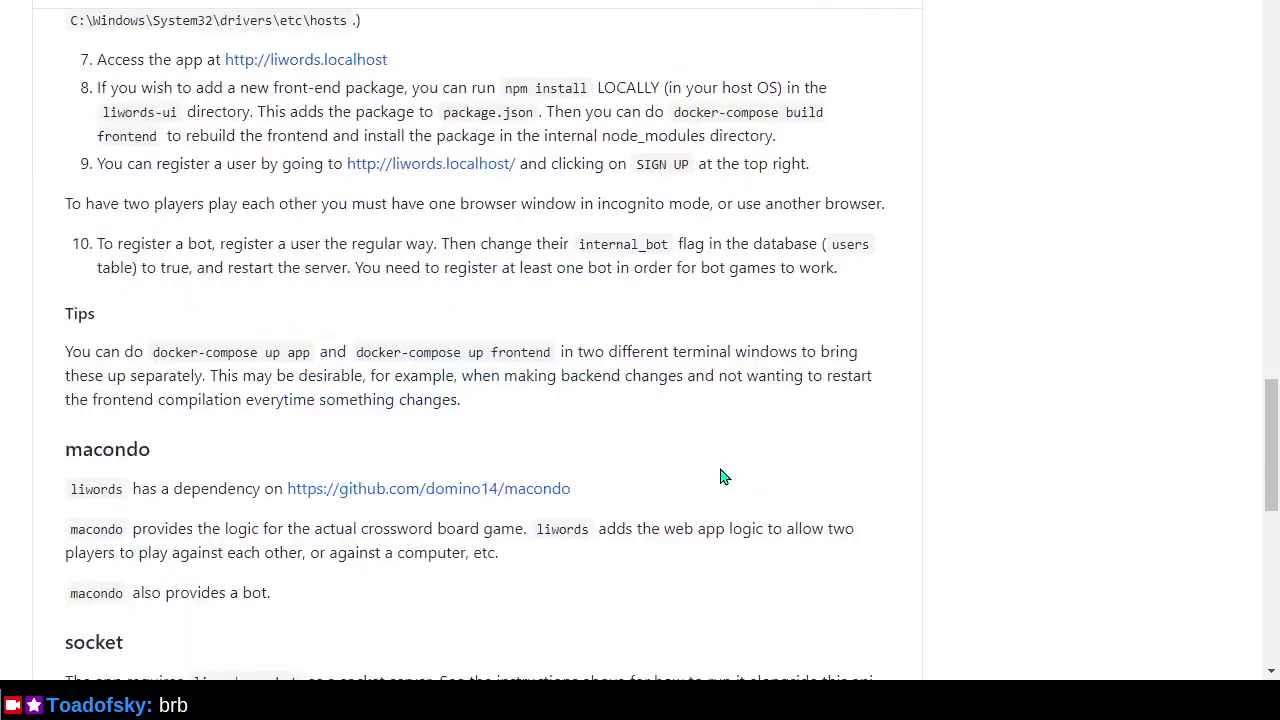
pyautogui.hotkey('ctrl', 'Tab')
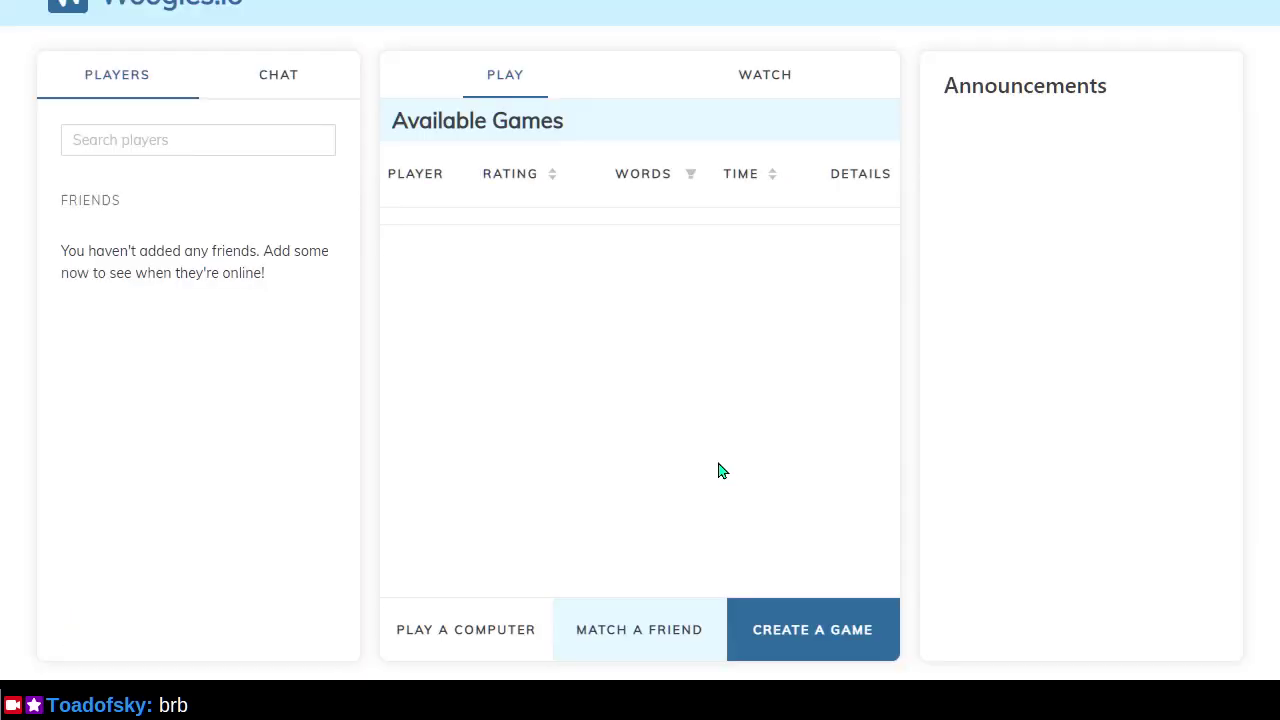
# Open DevTools on the local Woogles lobby and scroll through the Console warnings.
pyautogui.hotkey('ctrl', 'shift', 'i')
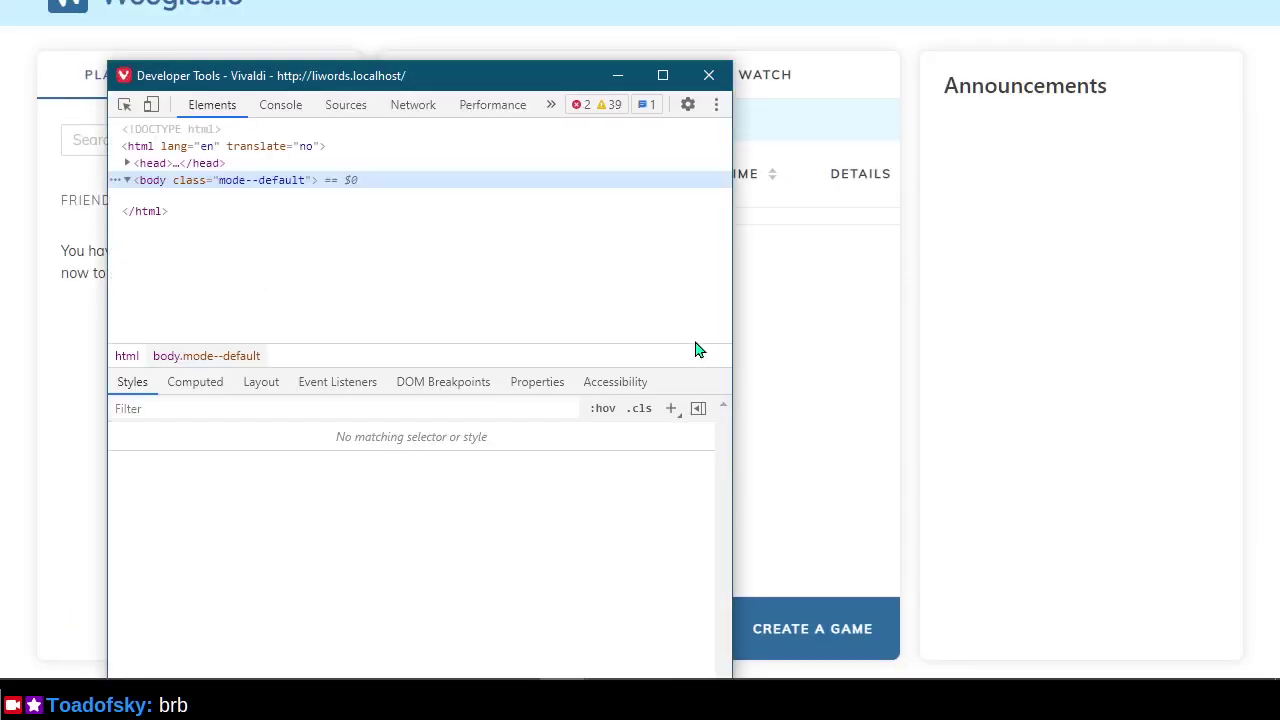
pyautogui.moveTo(447, 84); pyautogui.dragTo(775, 14)
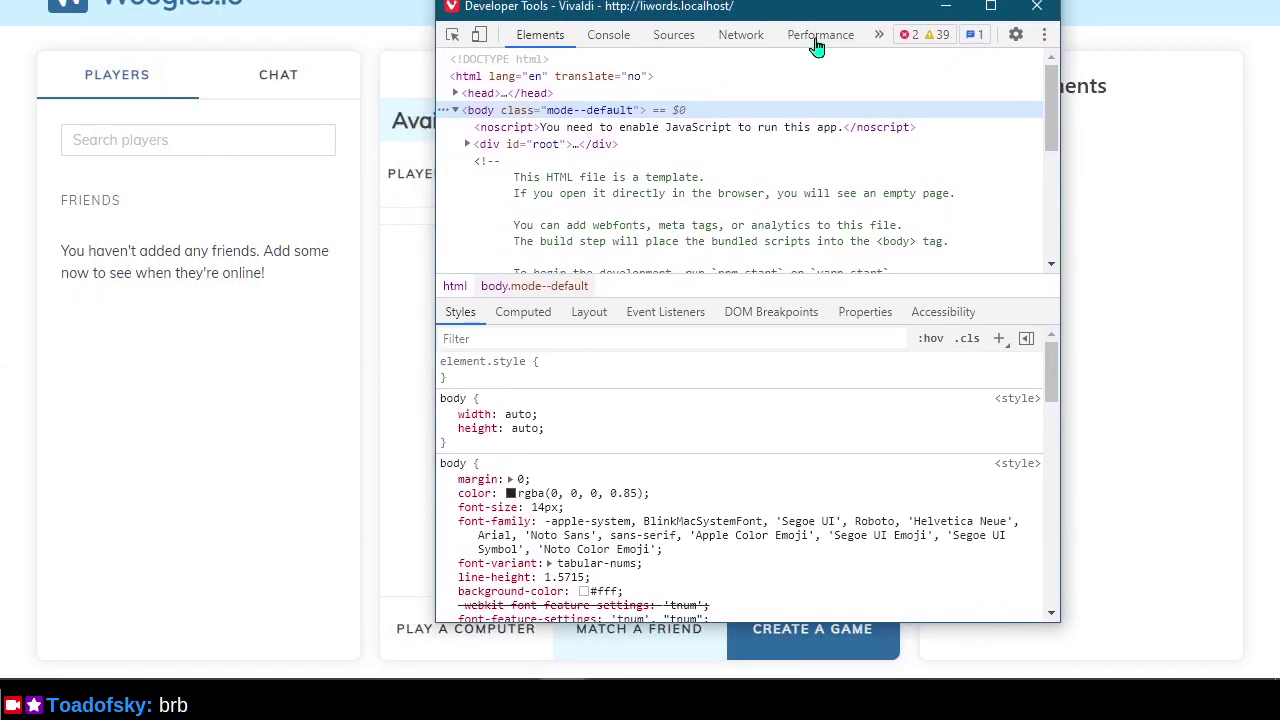
pyautogui.scroll(-5, 857, 437)
pyautogui.scroll(5, 857, 409)
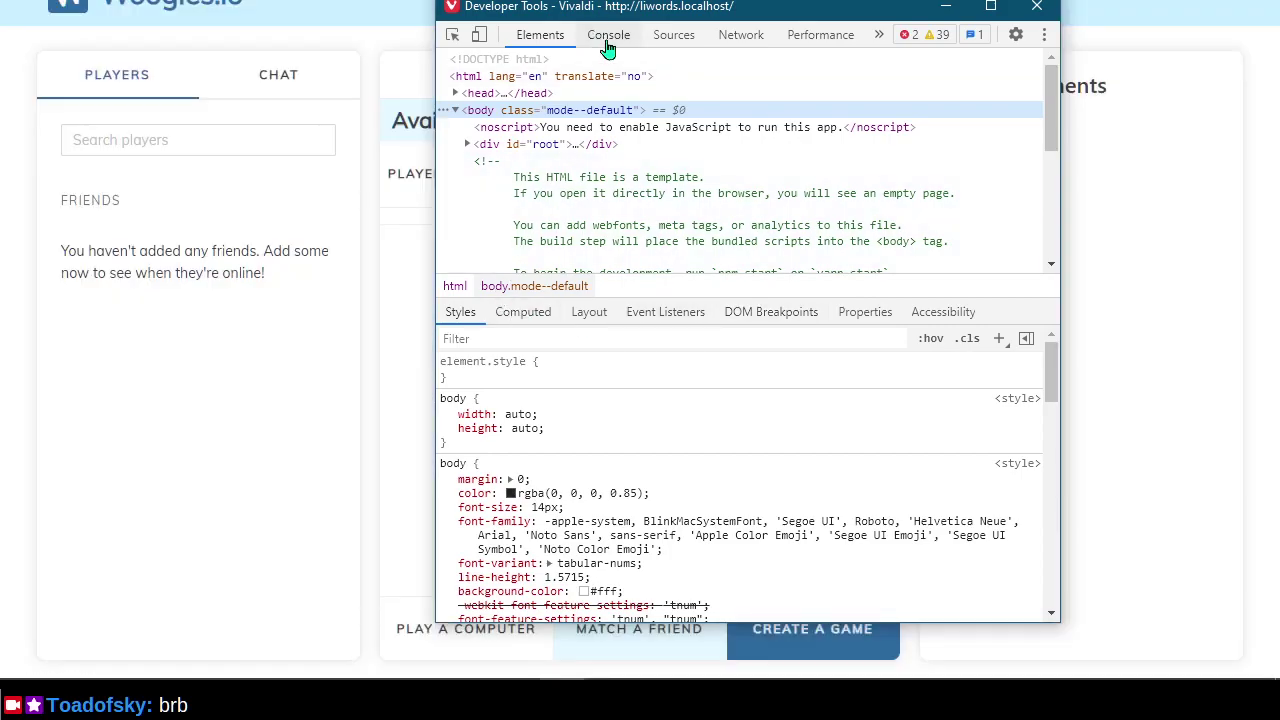
pyautogui.click(607, 36)
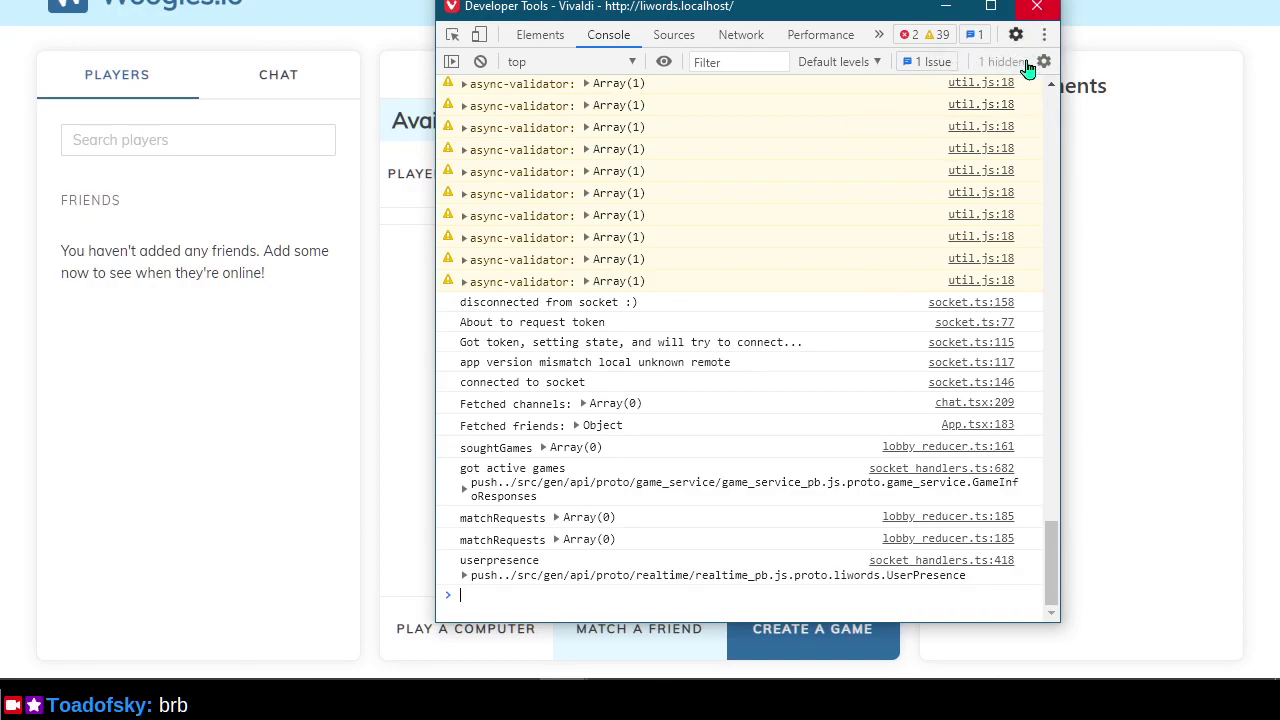
pyautogui.scroll(3, 895, 376)
pyautogui.scroll(5, 895, 376)
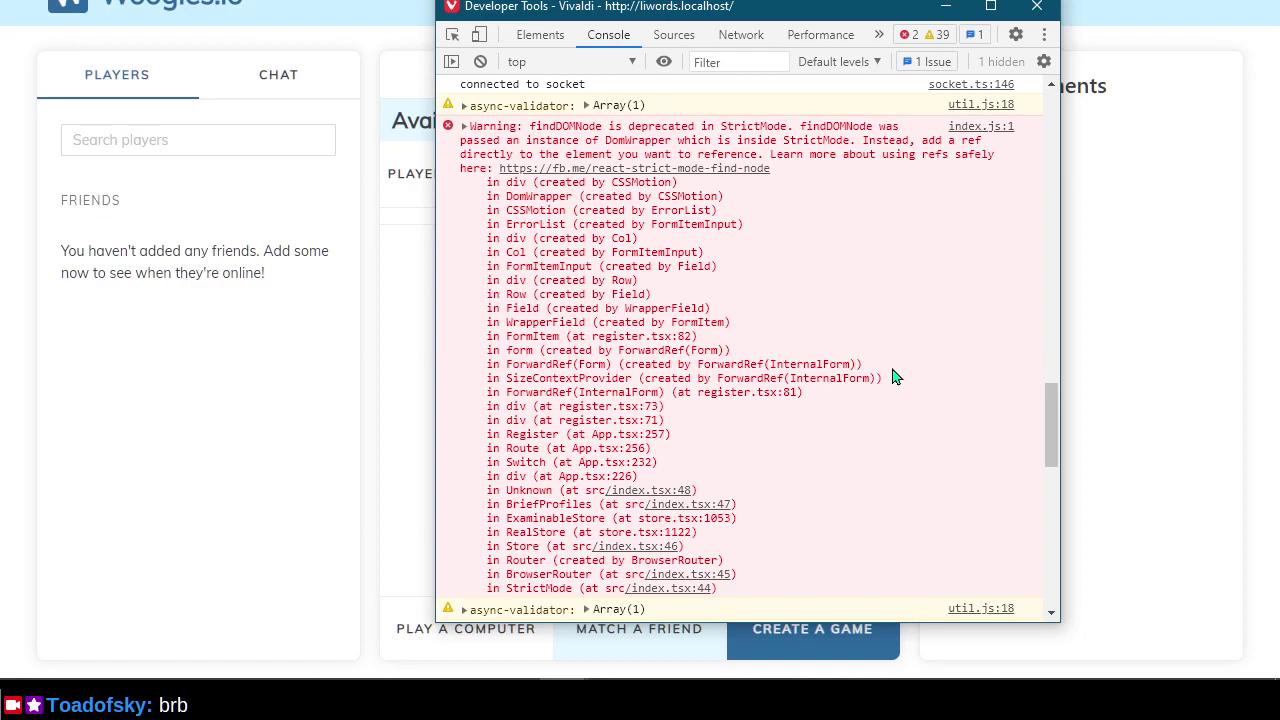
pyautogui.scroll(4, 880, 380)
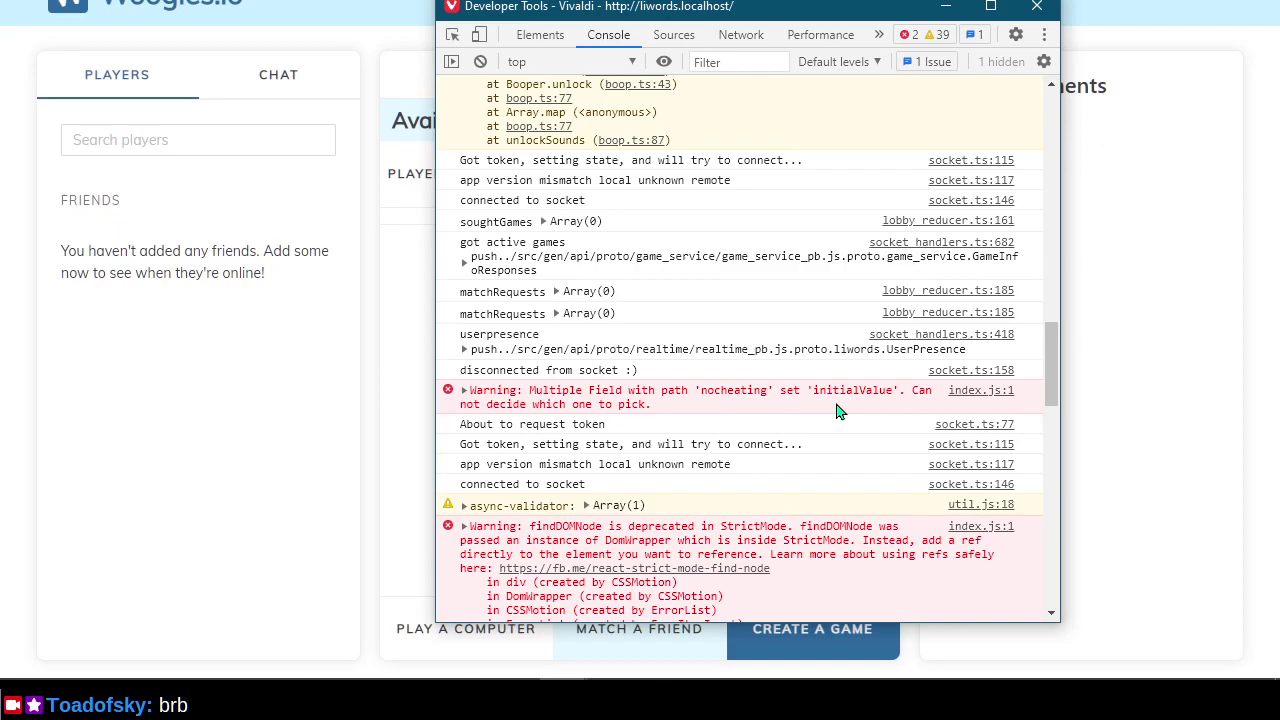
pyautogui.scroll(2, 838, 411)
pyautogui.scroll(3, 838, 411)
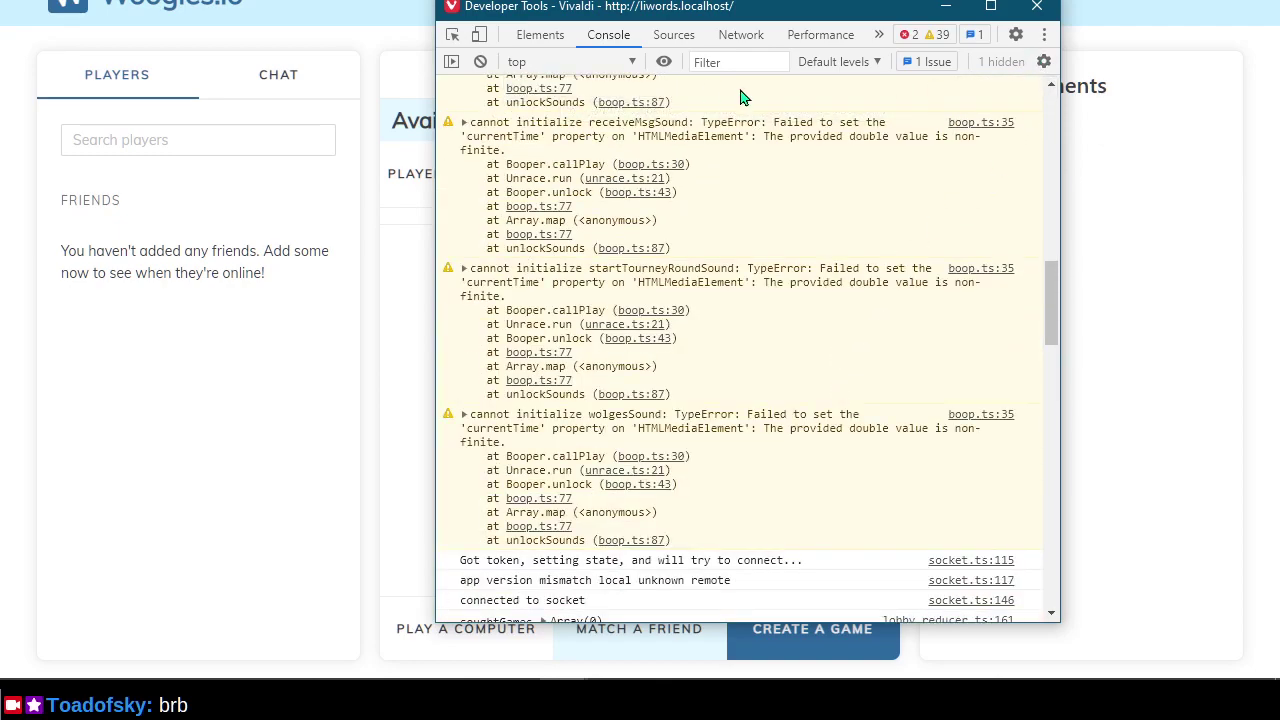
# Close DevTools, show the empty Games Live Now list, and return to the liwords README.
pyautogui.click(1036, 10)
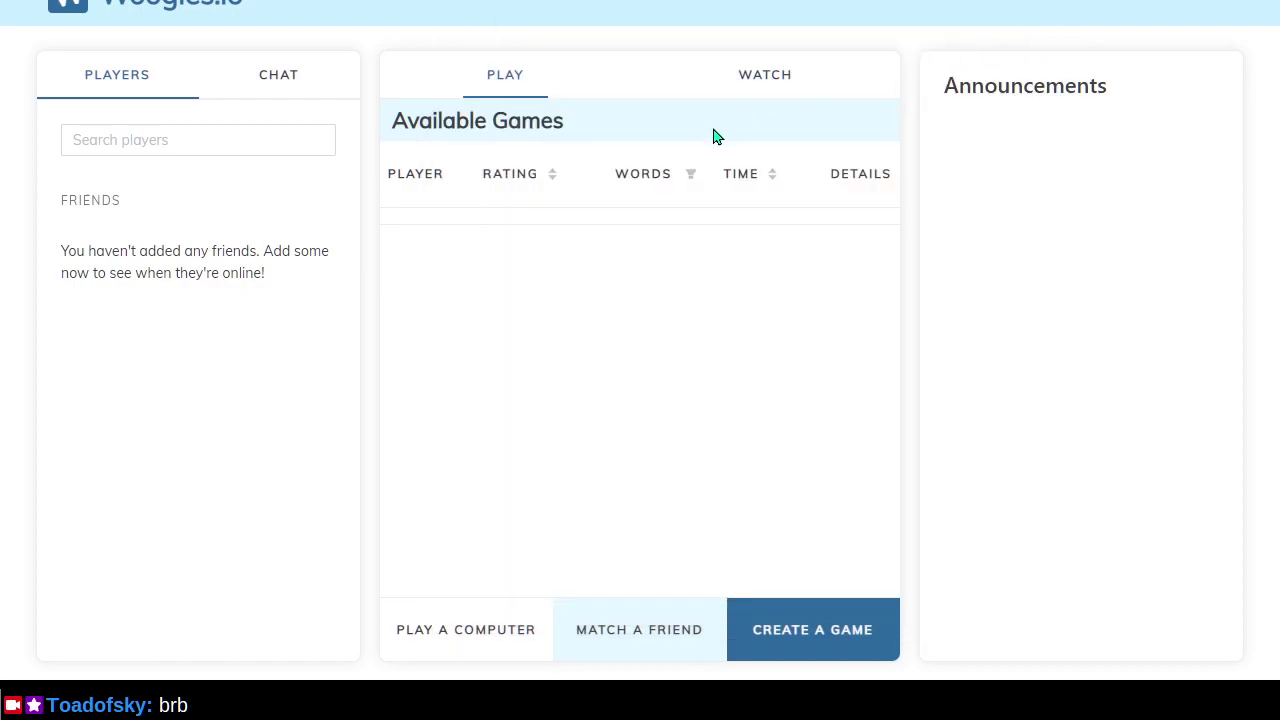
pyautogui.click(740, 92)
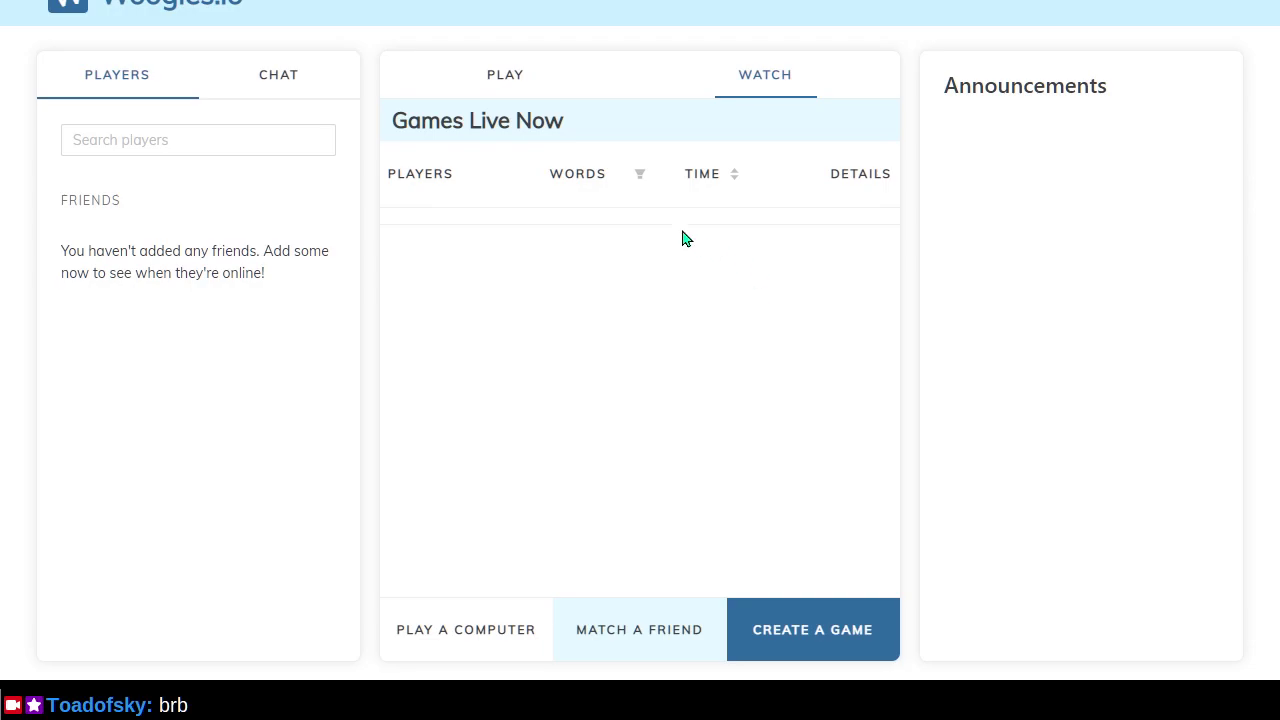
pyautogui.hotkey('alt', 'Tab')
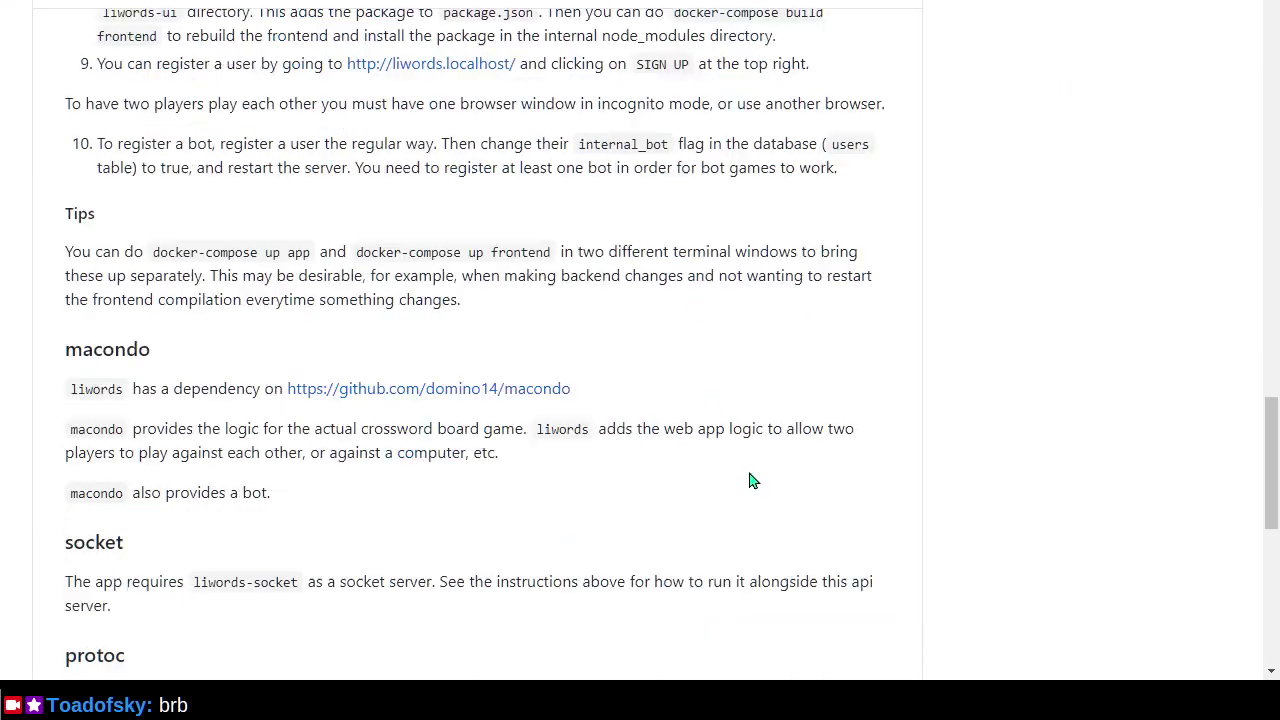
# Scroll the liwords README down to its attributions footer and back up toward the file list.
pyautogui.scroll(-1, 750, 481)
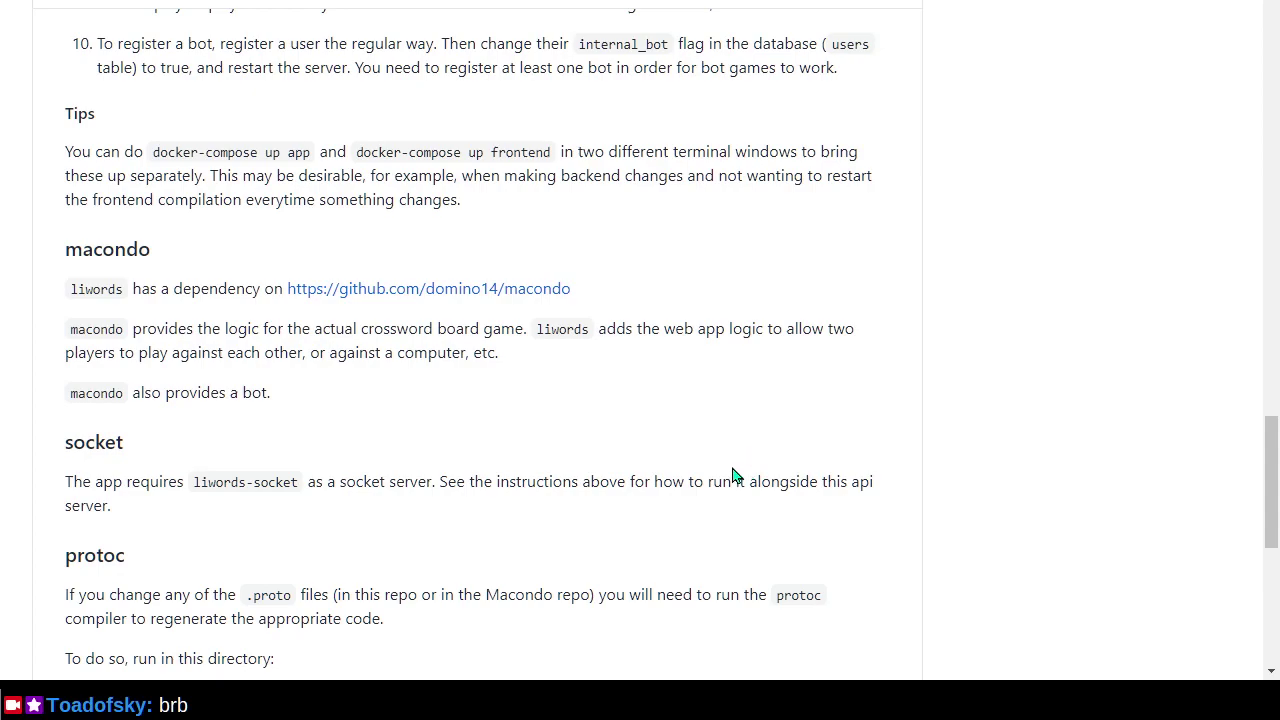
pyautogui.scroll(-1, 712, 468)
pyautogui.scroll(-4, 712, 468)
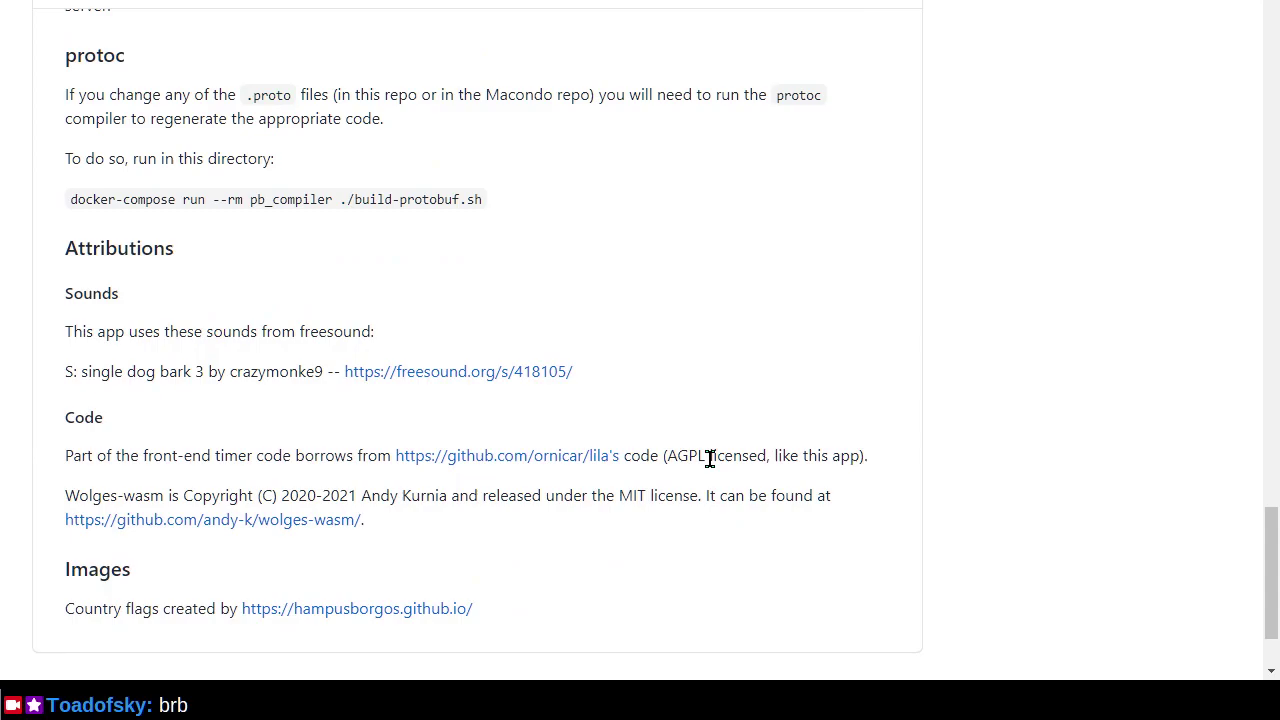
pyautogui.scroll(-2, 710, 458)
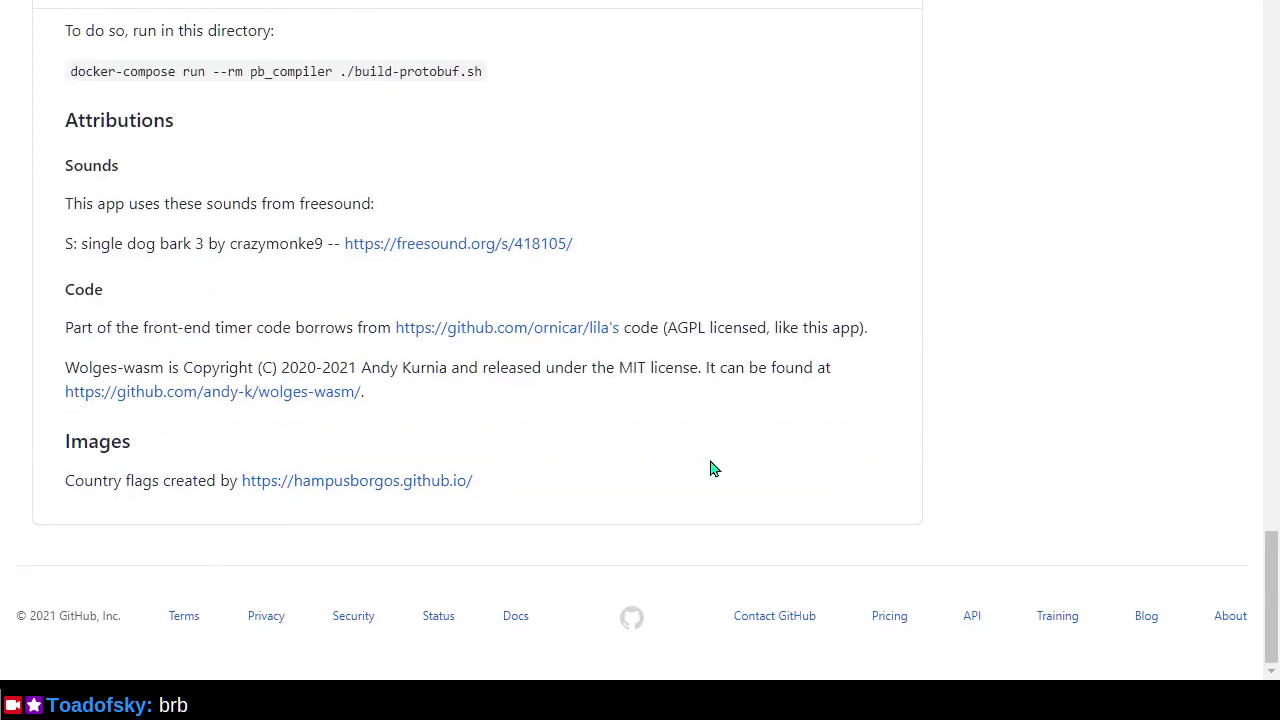
pyautogui.scroll(15, 712, 468)
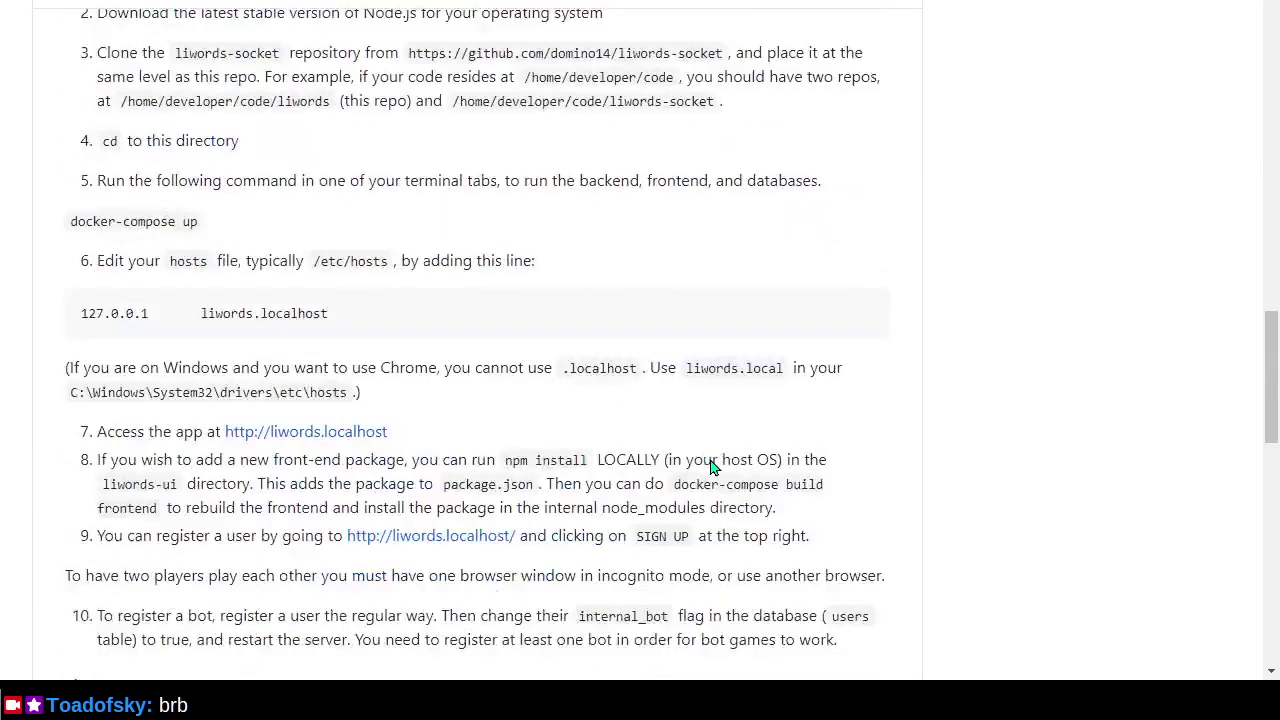
pyautogui.scroll(15, 712, 468)
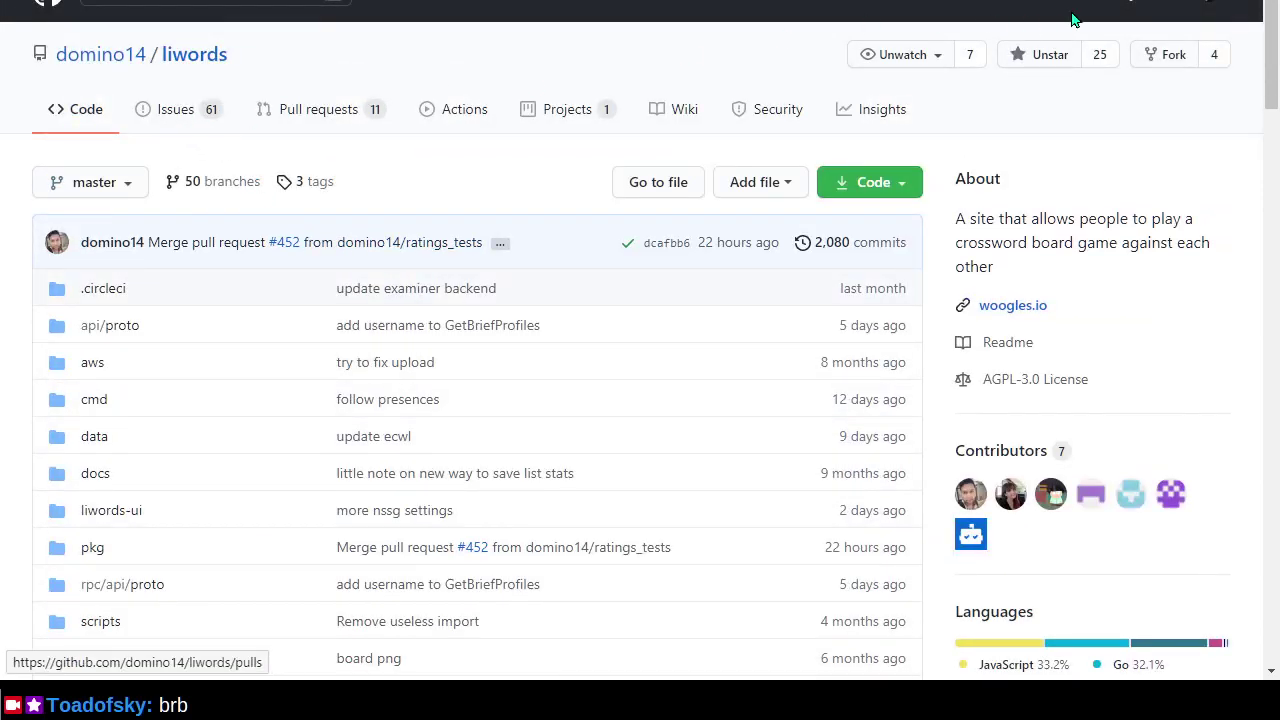
# Read the Chess_Bot 'License?' issue from the notifications inbox.
pyautogui.click(1122, 5)
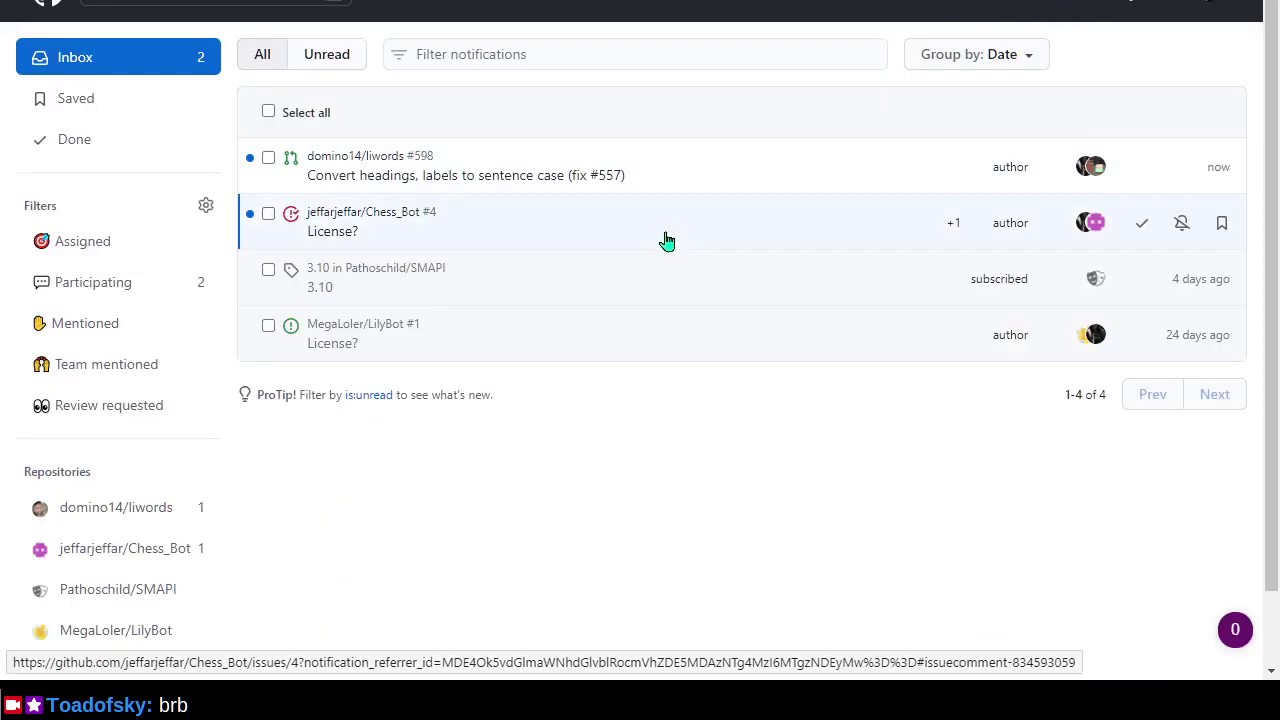
pyautogui.click(667, 241)
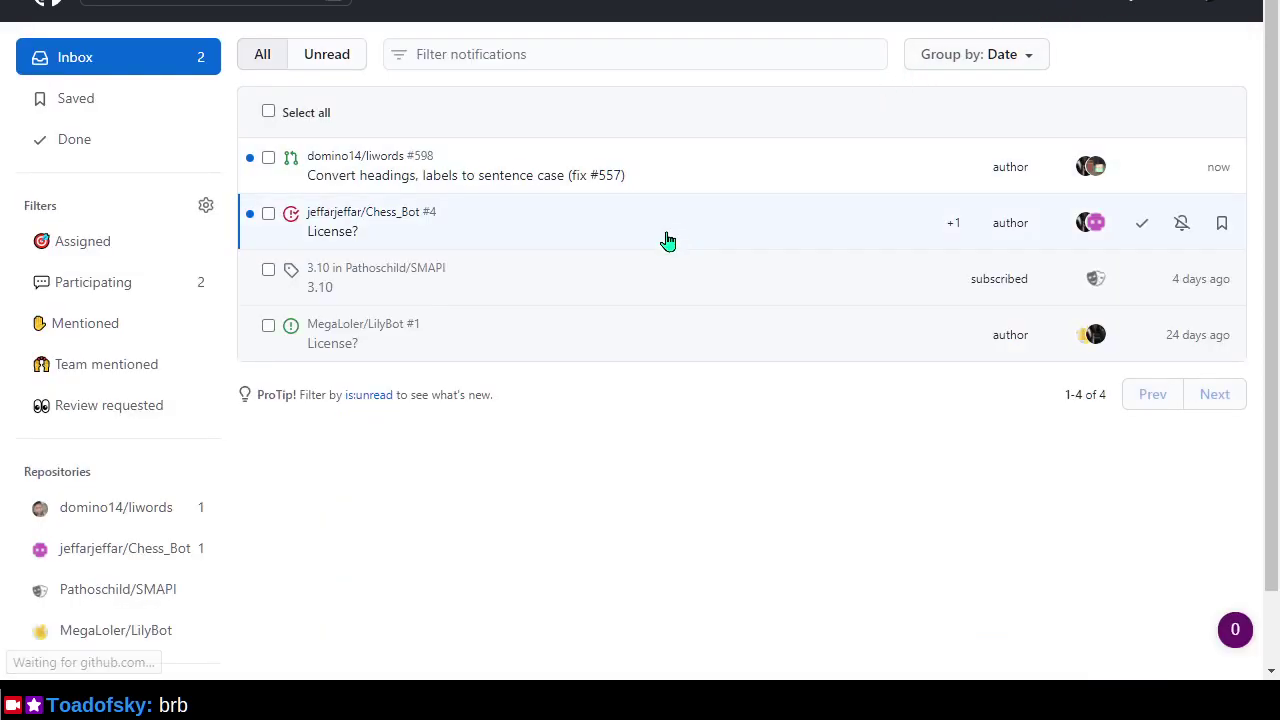
pyautogui.scroll(5, 683, 243)
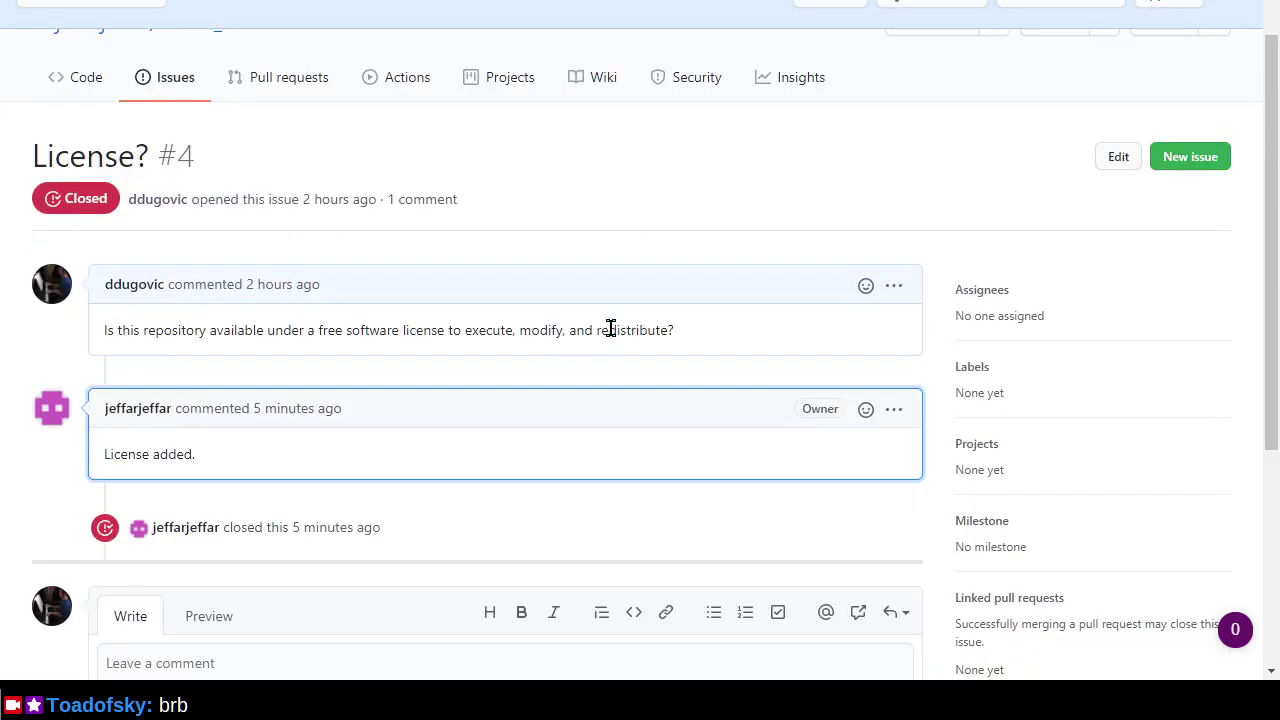
pyautogui.scroll(1, 600, 327)
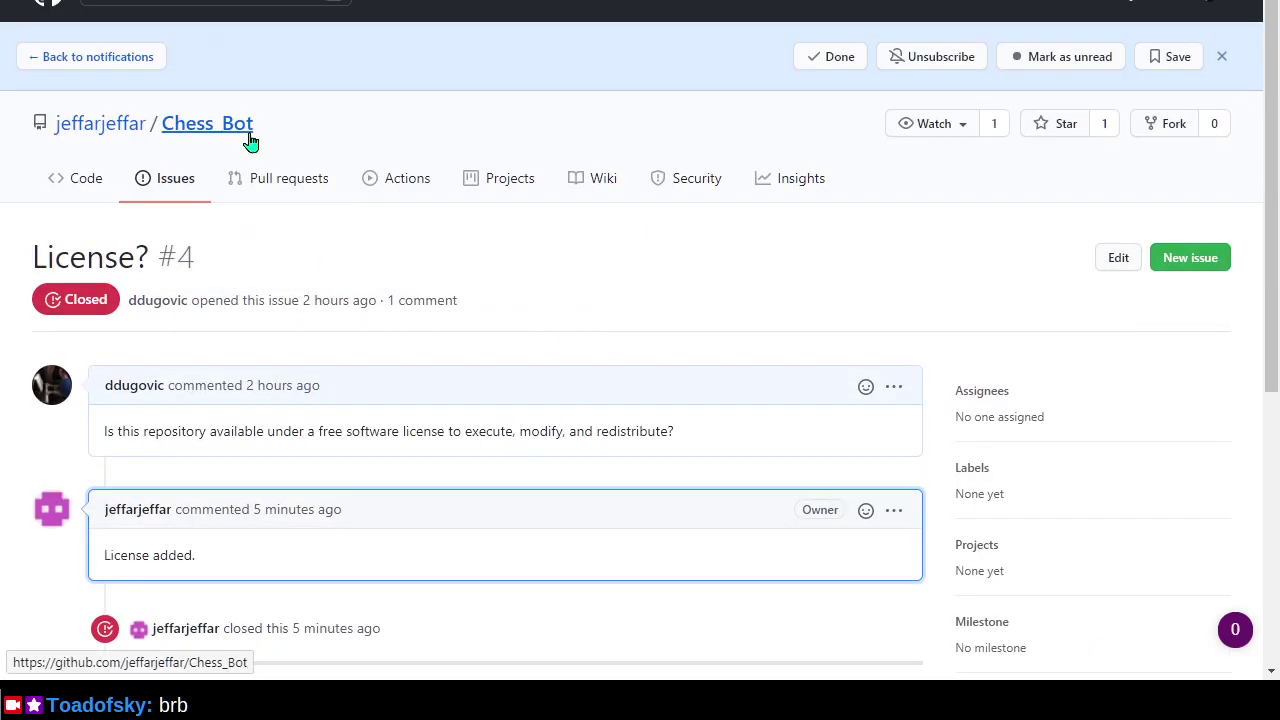
# Open the Chess_Bot repository page and browse its contents.
pyautogui.click(250, 142)
pyautogui.scroll(-4, 780, 395)
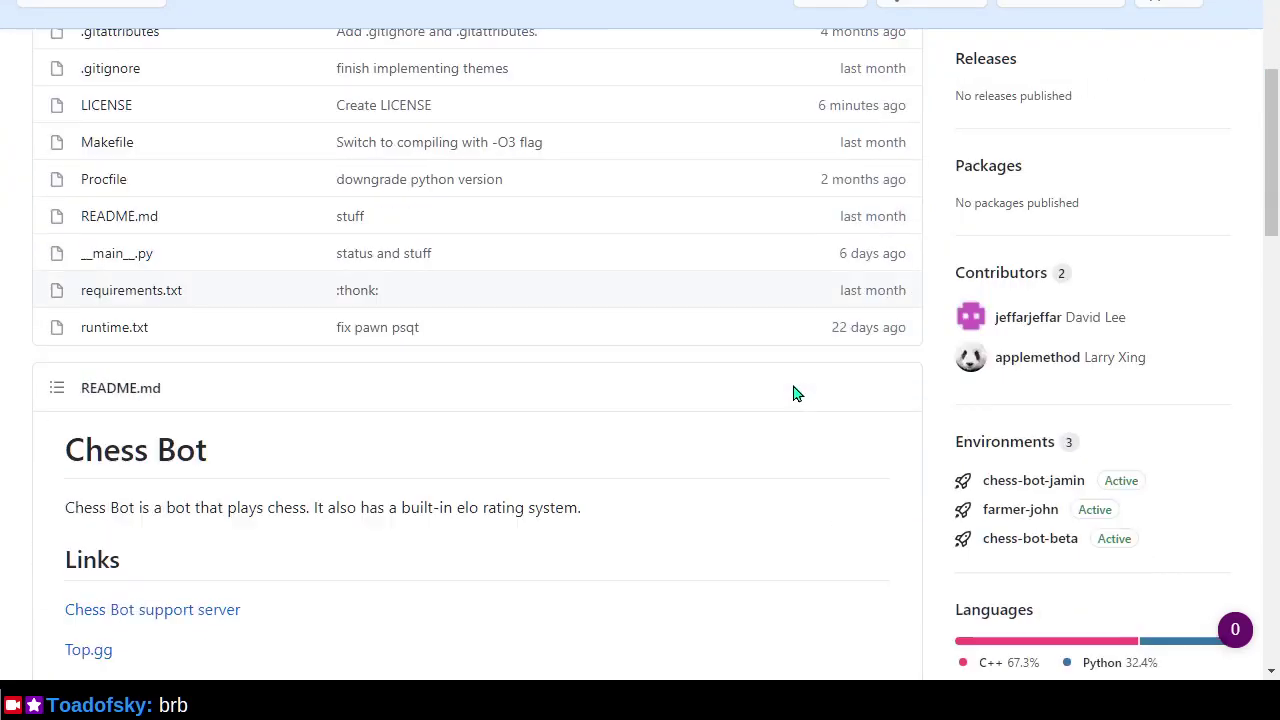
pyautogui.scroll(-4, 795, 393)
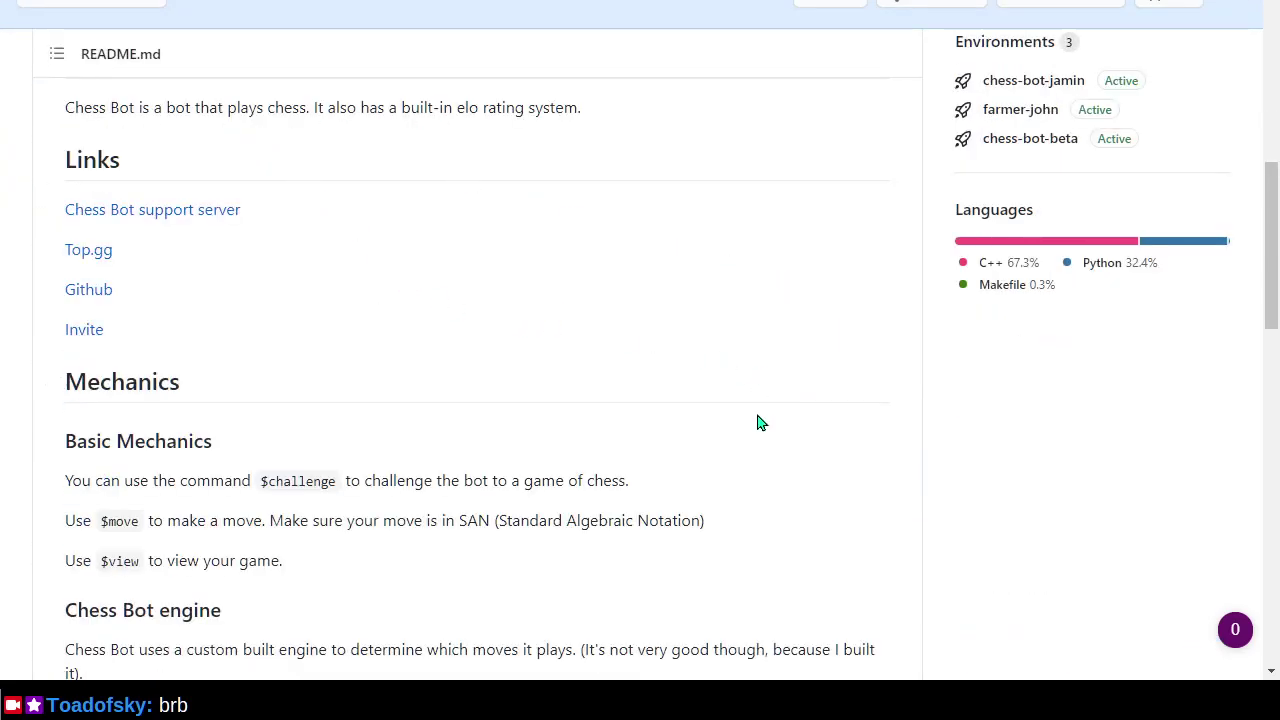
pyautogui.scroll(-3, 762, 417)
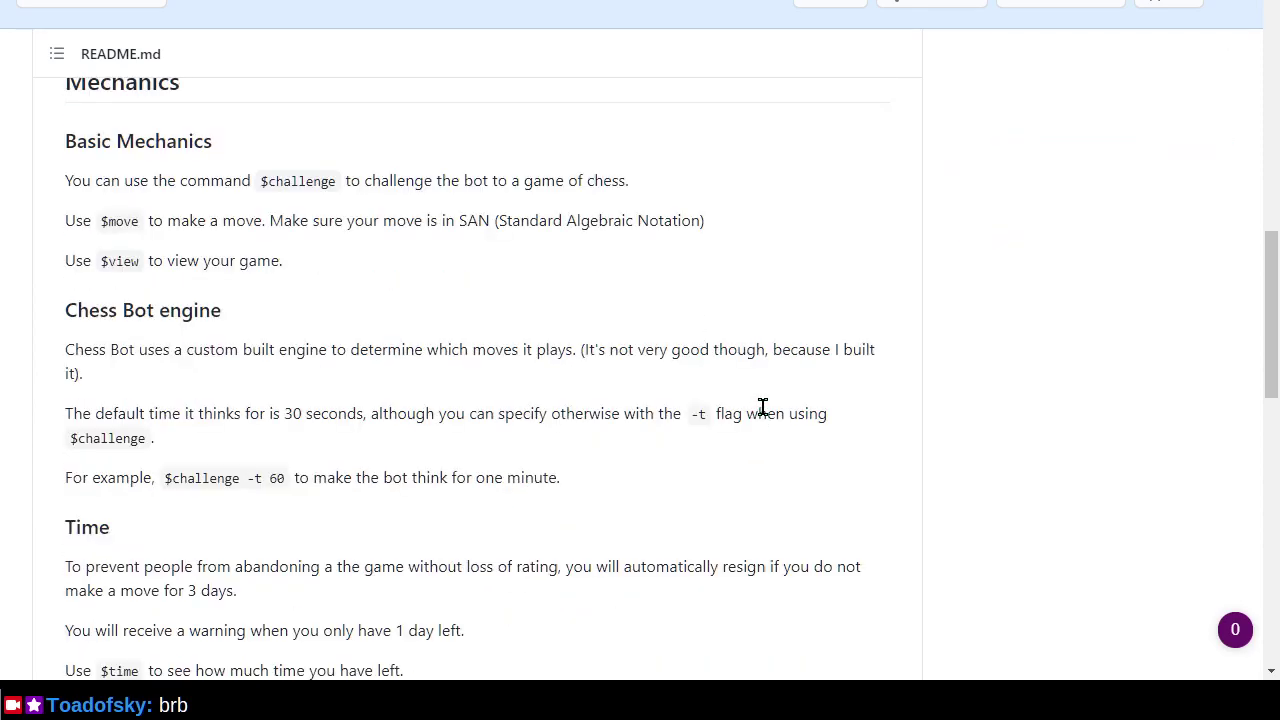
pyautogui.scroll(-3, 762, 407)
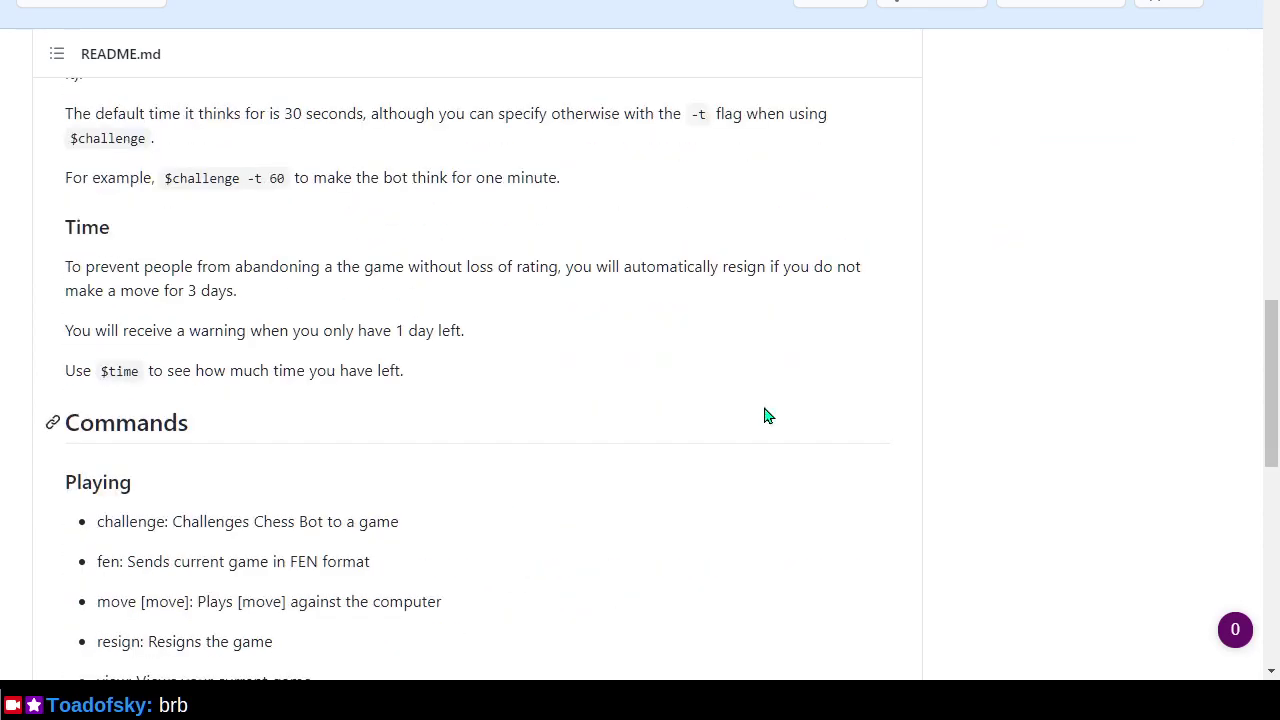
pyautogui.scroll(7, 764, 410)
pyautogui.scroll(4, 764, 416)
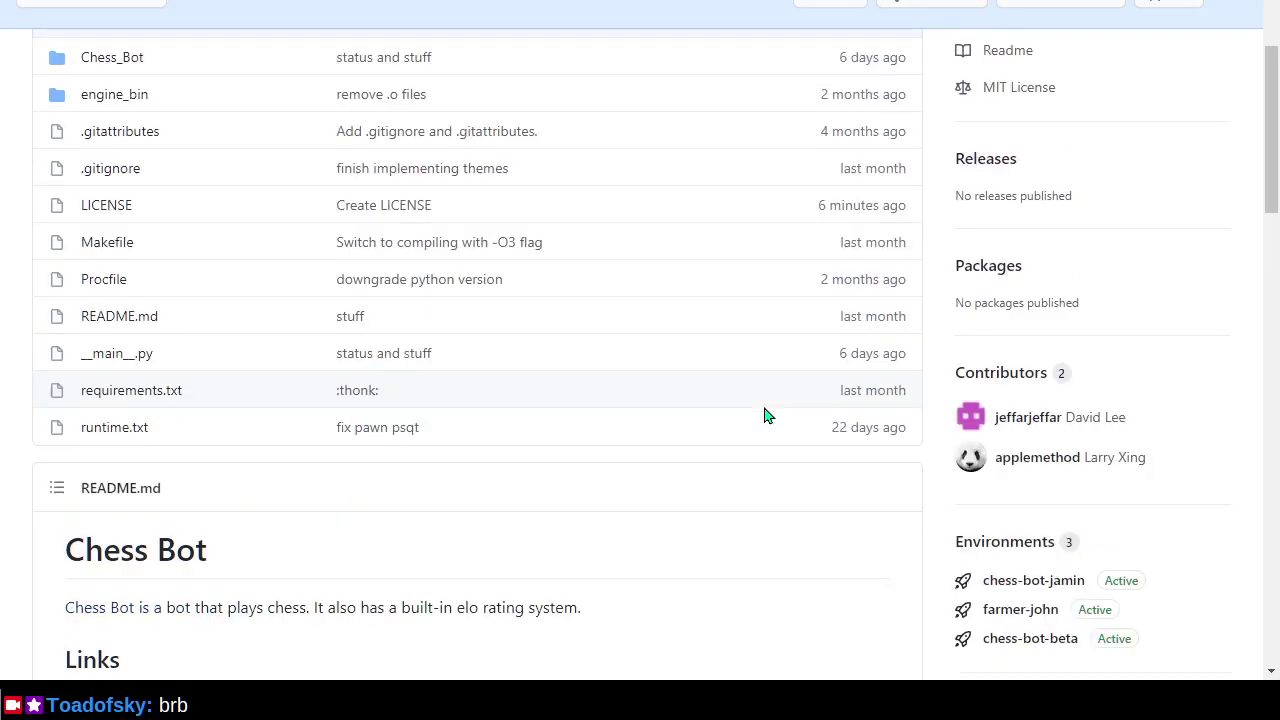
pyautogui.scroll(2, 815, 437)
pyautogui.scroll(1, 815, 437)
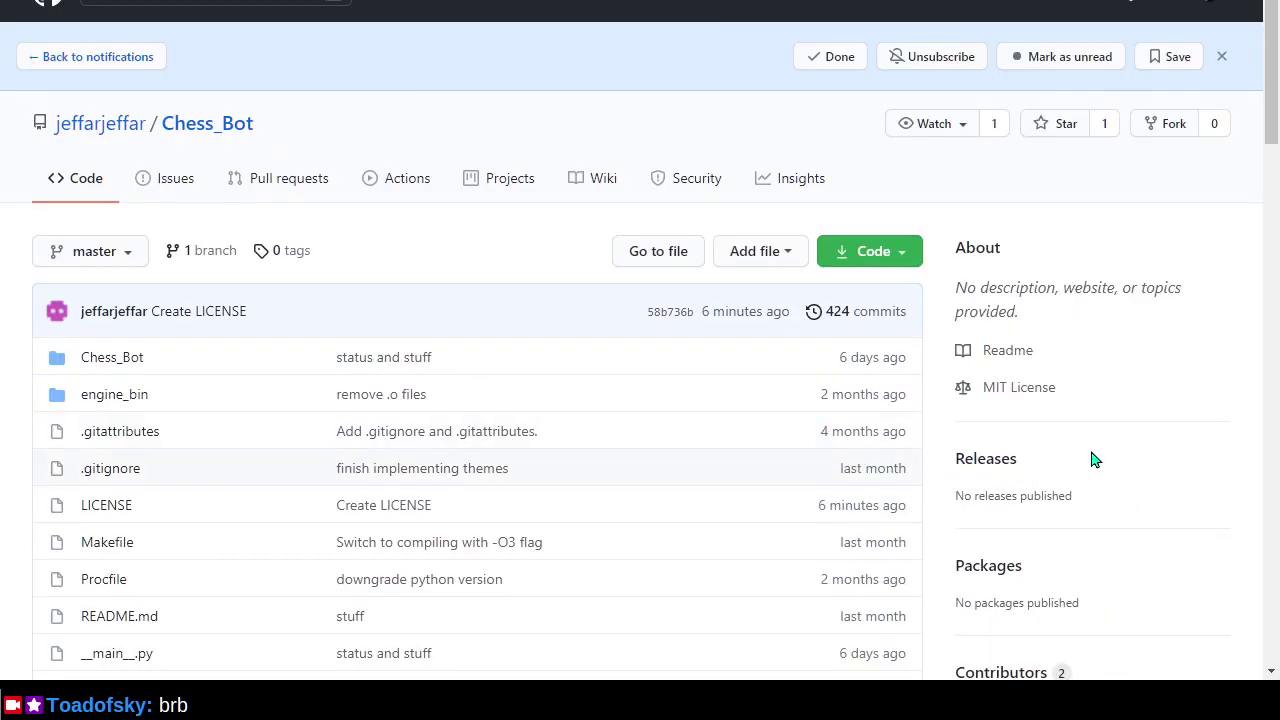
# Star Chess_Bot, watch it for Releases only, and mark the notification done.
pyautogui.click(1050, 130)
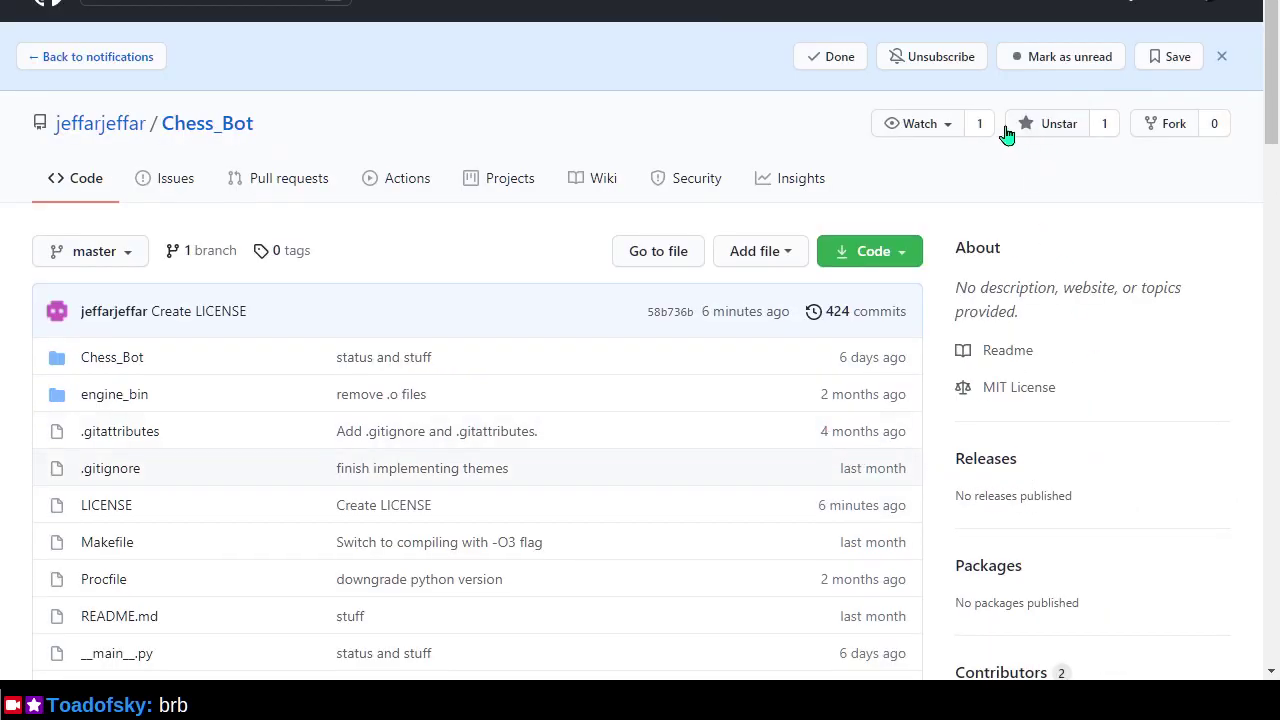
pyautogui.click(929, 126)
pyautogui.click(1004, 412)
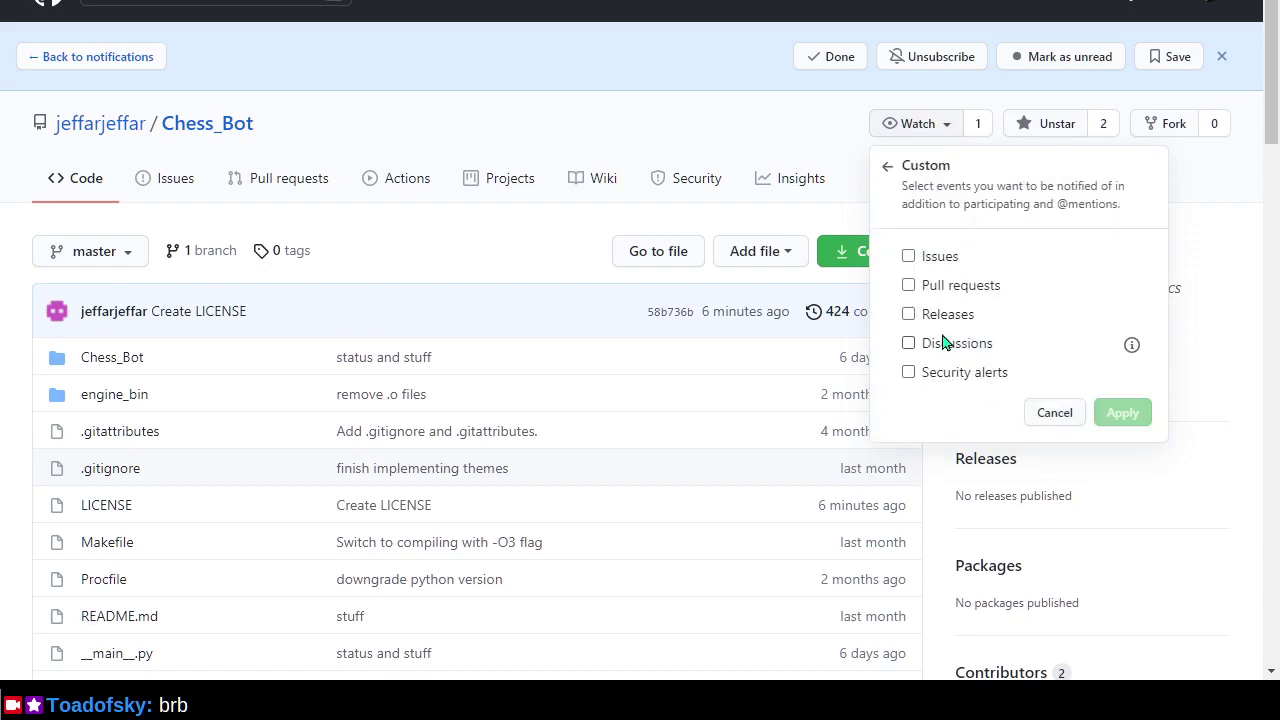
pyautogui.click(944, 314)
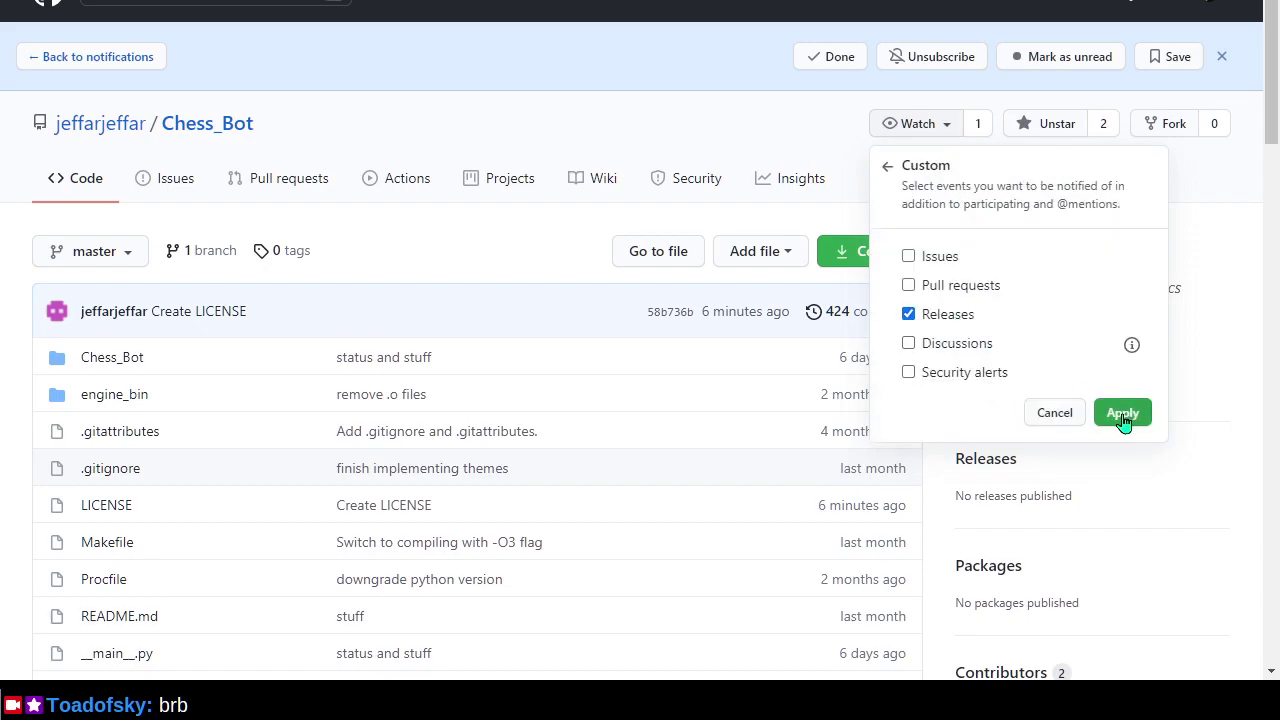
pyautogui.click(1122, 414)
pyautogui.click(829, 58)
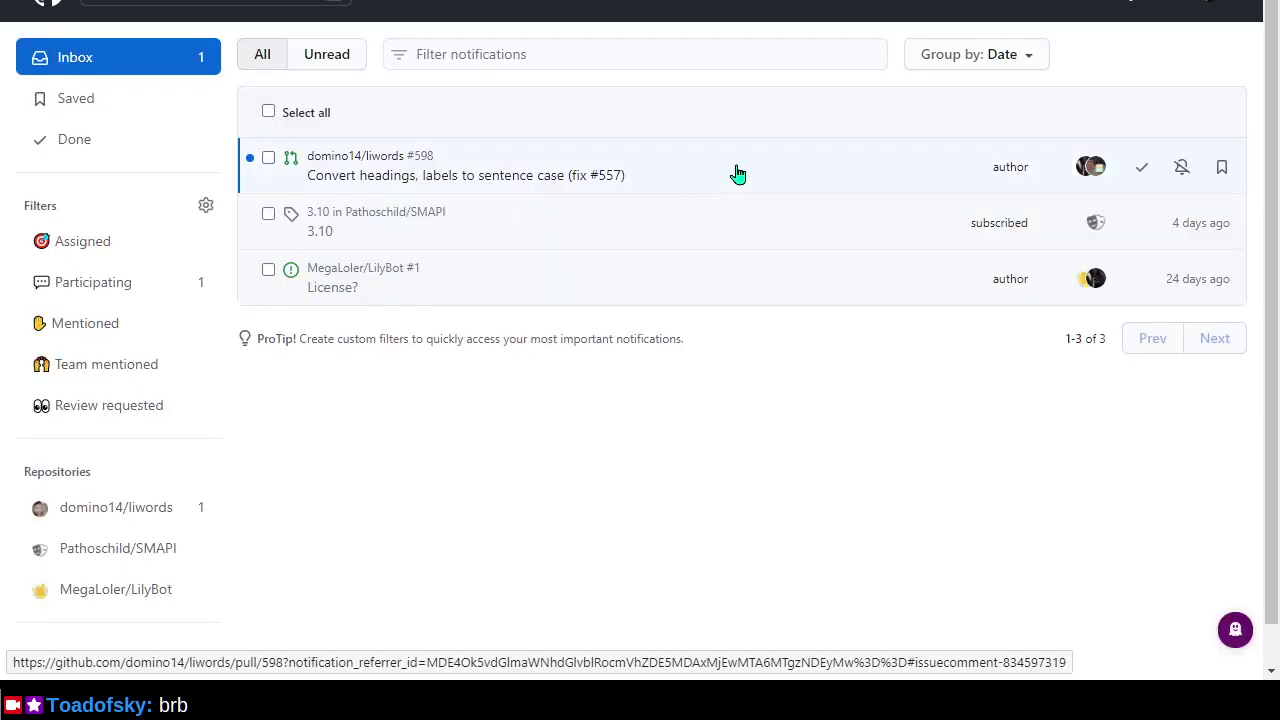
# Open the liwords pull request #598 'Convert headings, labels to sentence case' notification.
pyautogui.click(760, 186)
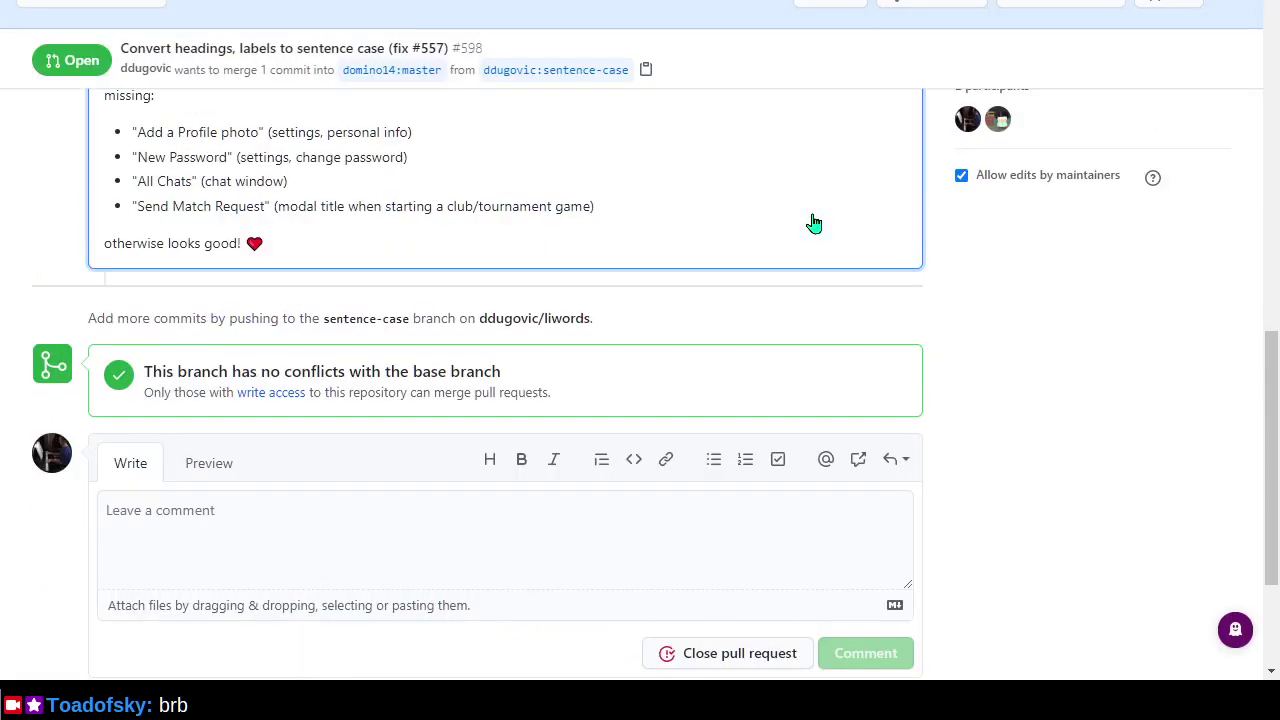
pyautogui.scroll(3, 705, 343)
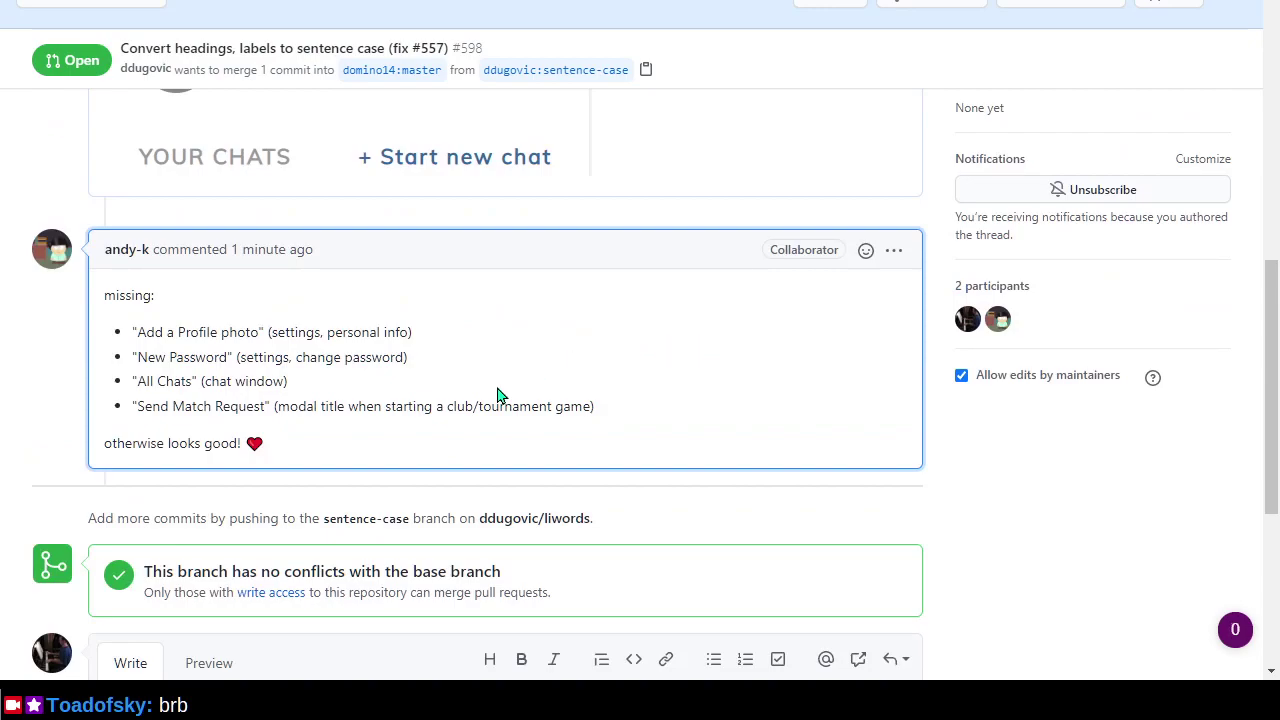
pyautogui.scroll(2, 565, 398)
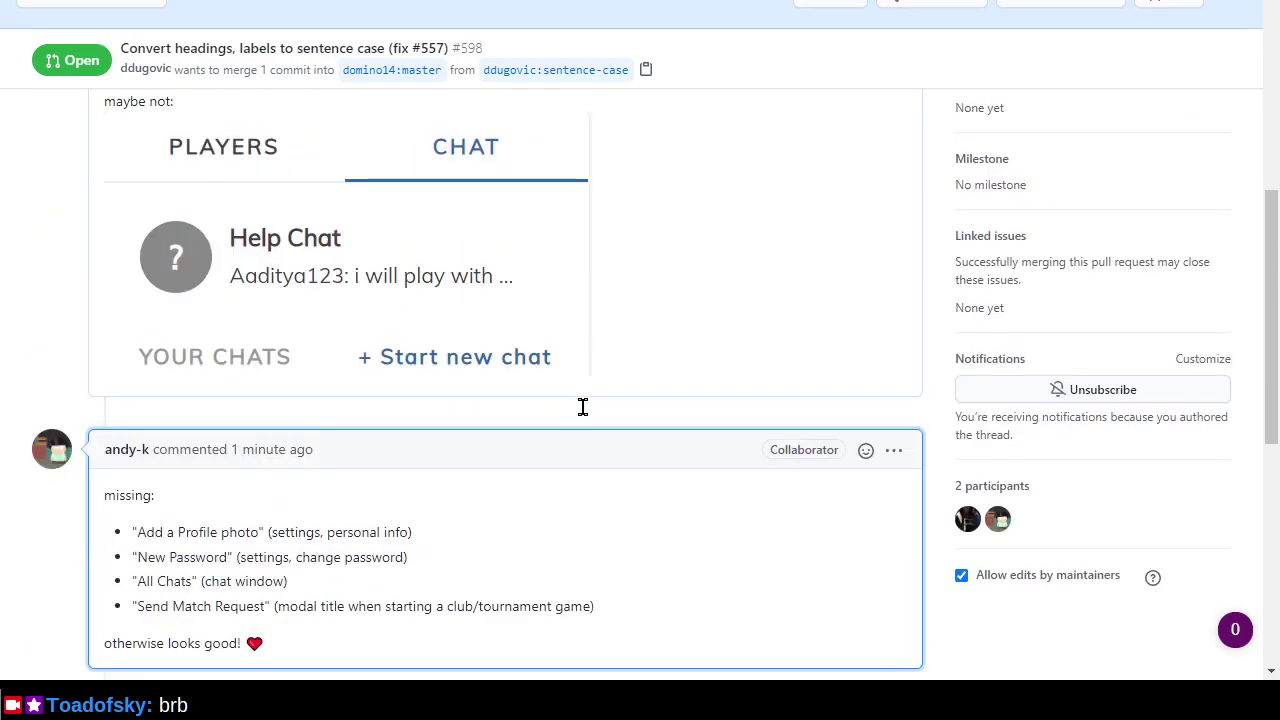
pyautogui.scroll(-2, 586, 417)
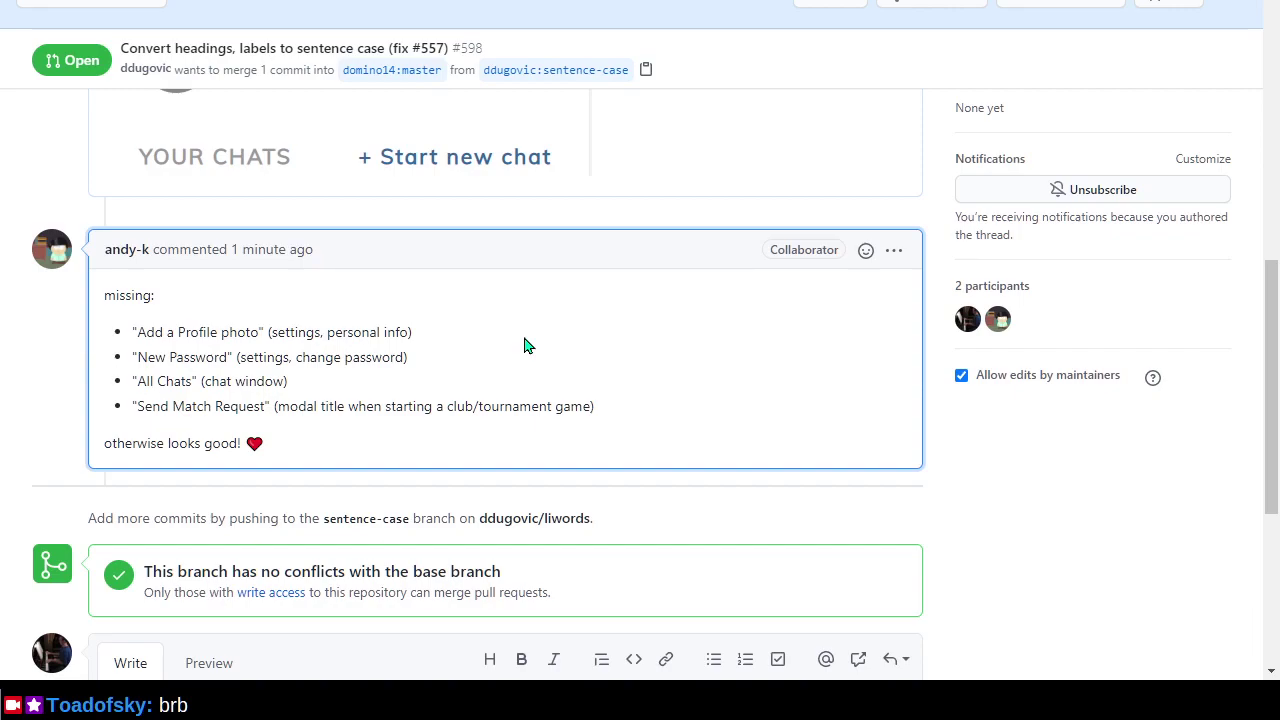
# Check the terminal, then return to the pull request tab and scroll to its top.
pyautogui.hotkey('alt', 'Tab')
pyautogui.hotkey('alt', 'Tab')
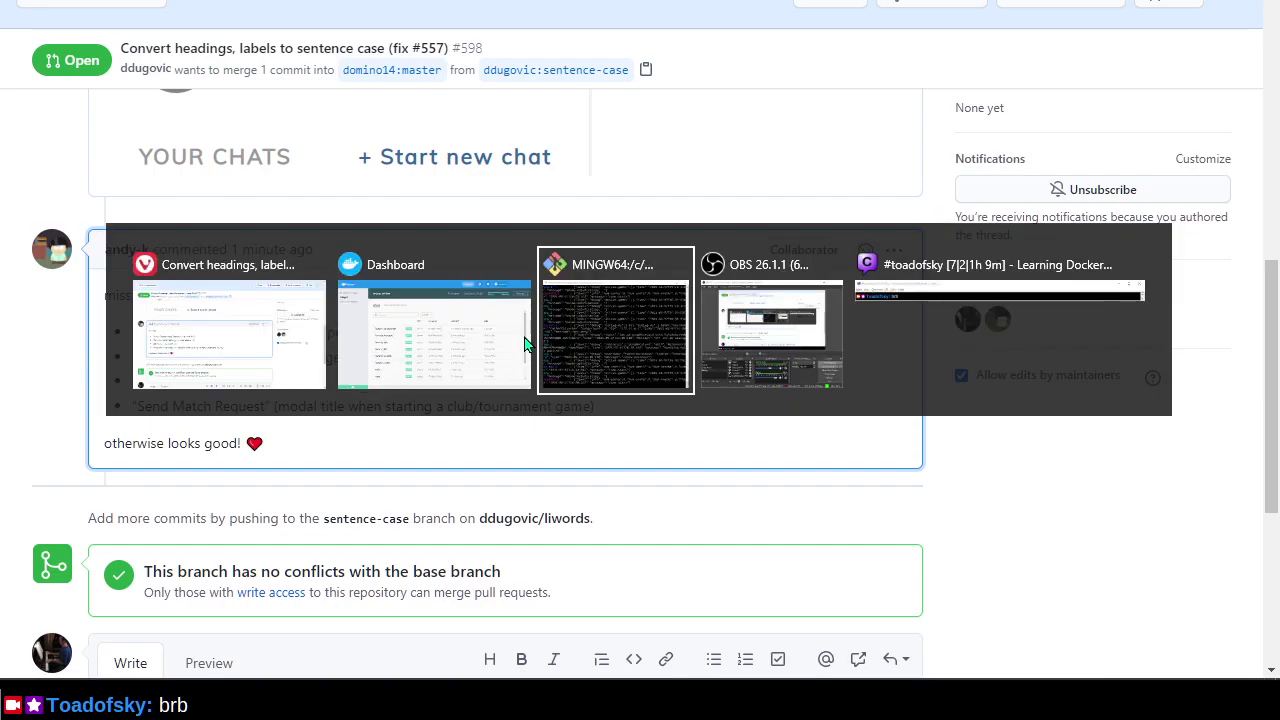
pyautogui.hotkey('alt', 'Tab')
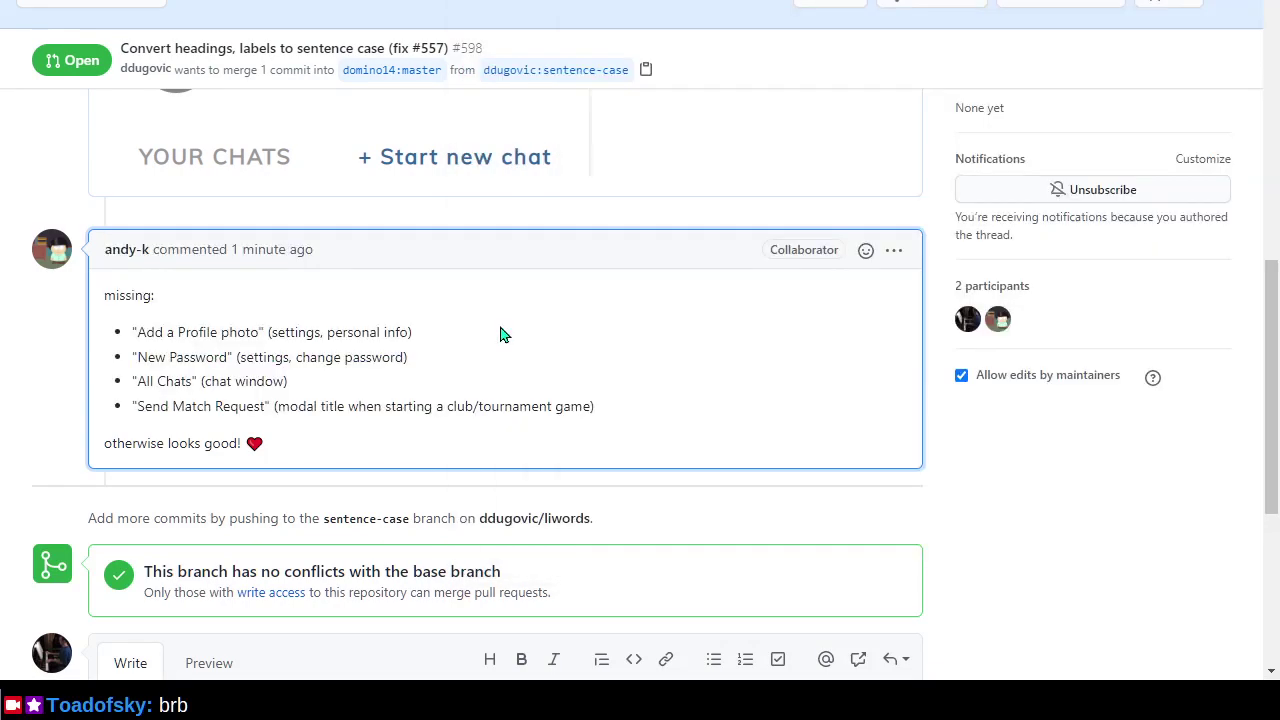
pyautogui.hotkey('ctrl', 'Tab')
pyautogui.hotkey('ctrl', 'shift', 'Tab')
pyautogui.scroll(4, 422, 397)
pyautogui.scroll(4, 422, 397)
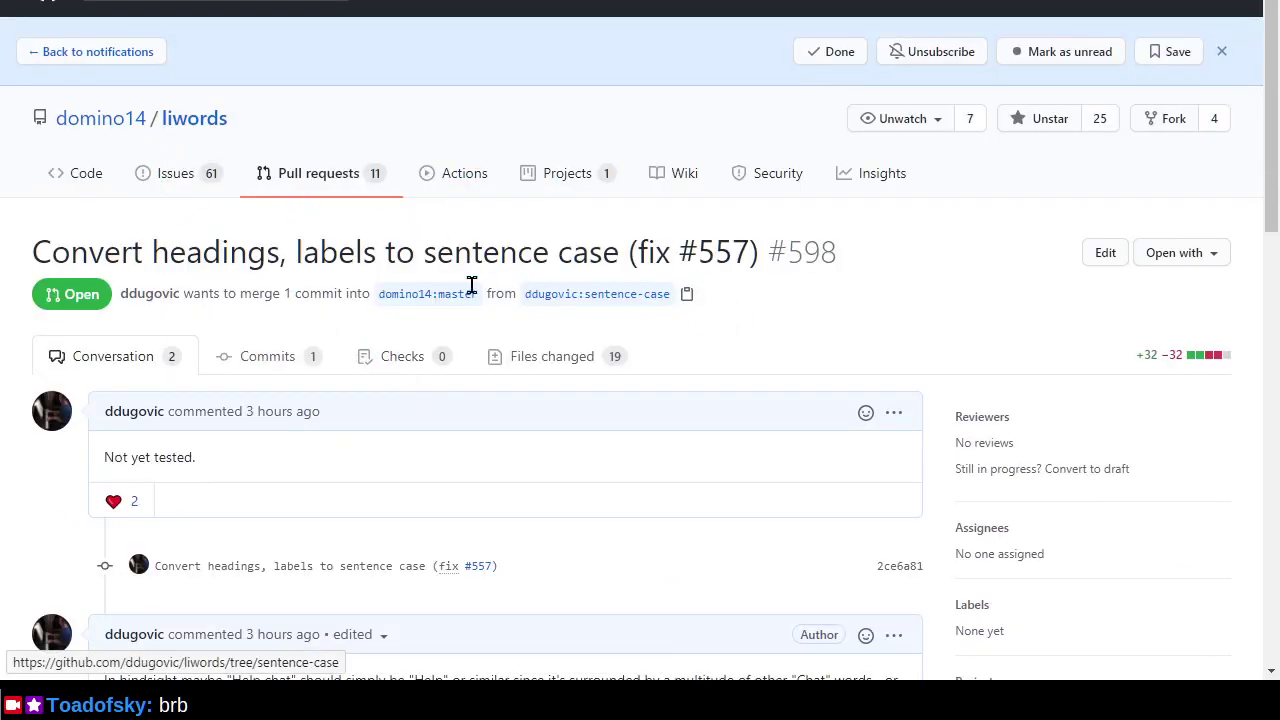
# Open domino14/liwords in a new tab and read the README's How to develop locally section.
pyautogui.rightClick(207, 118)
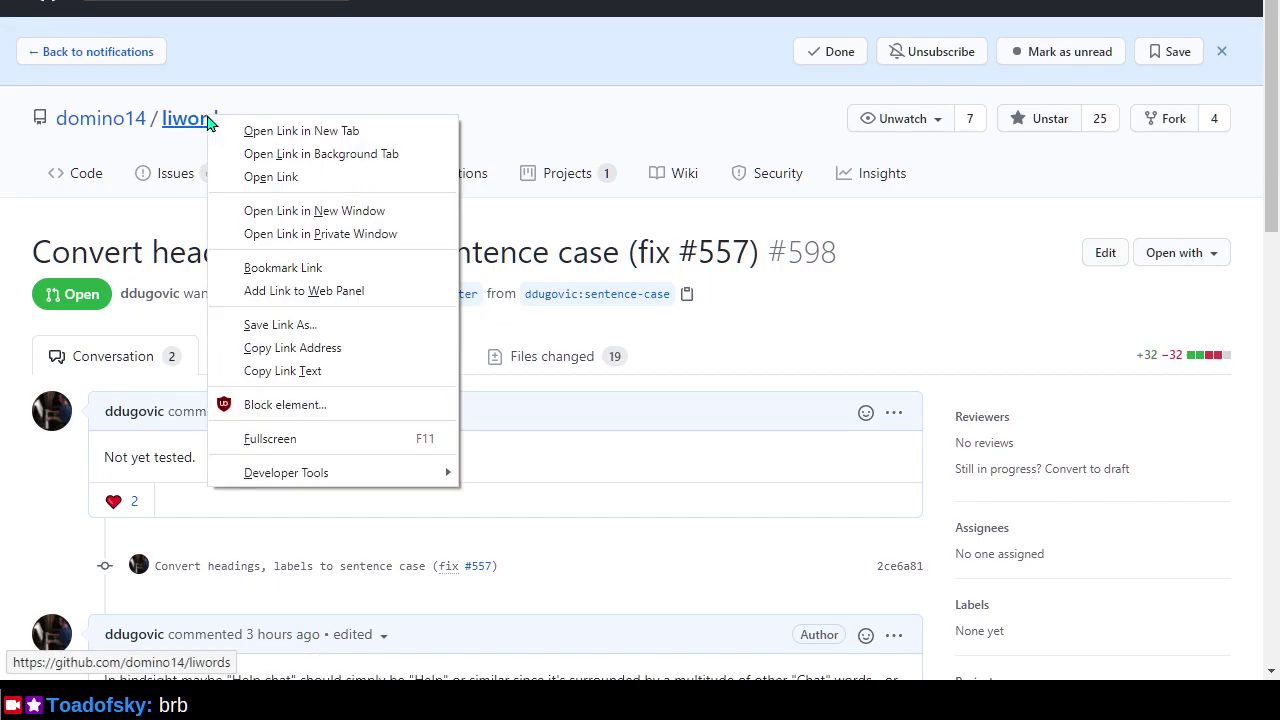
pyautogui.click(246, 133)
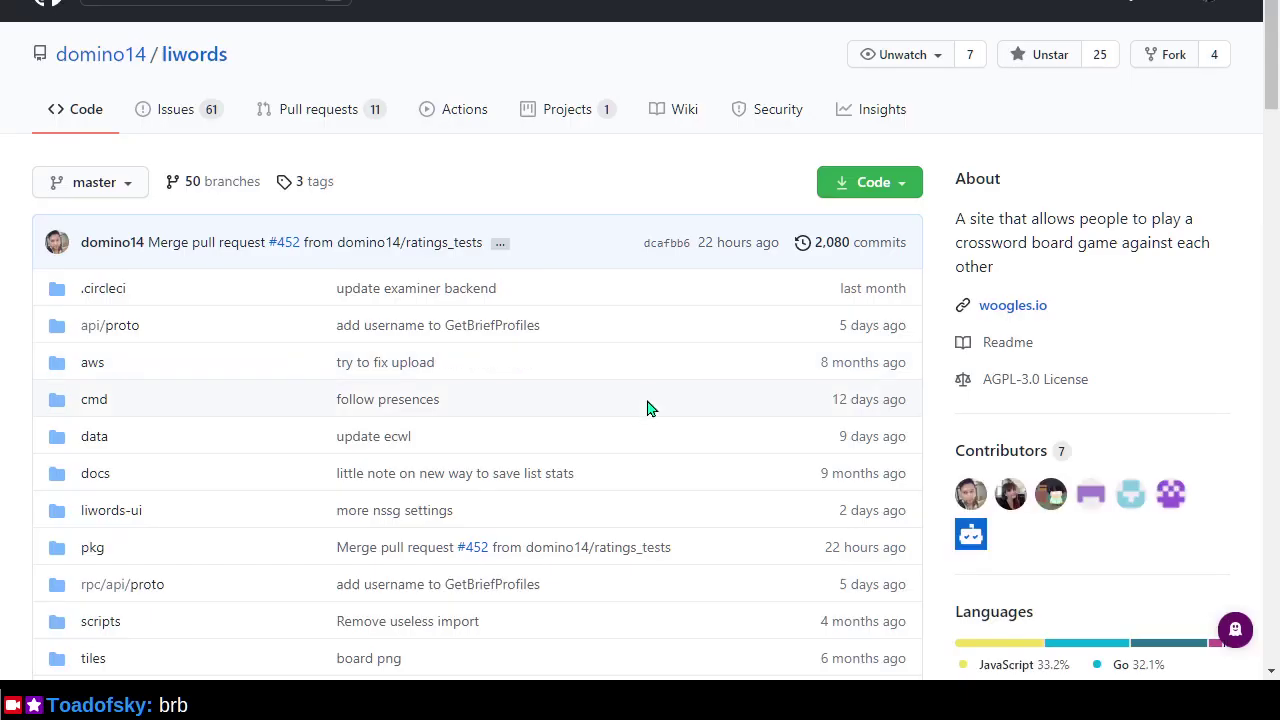
pyautogui.scroll(-2, 7, 394)
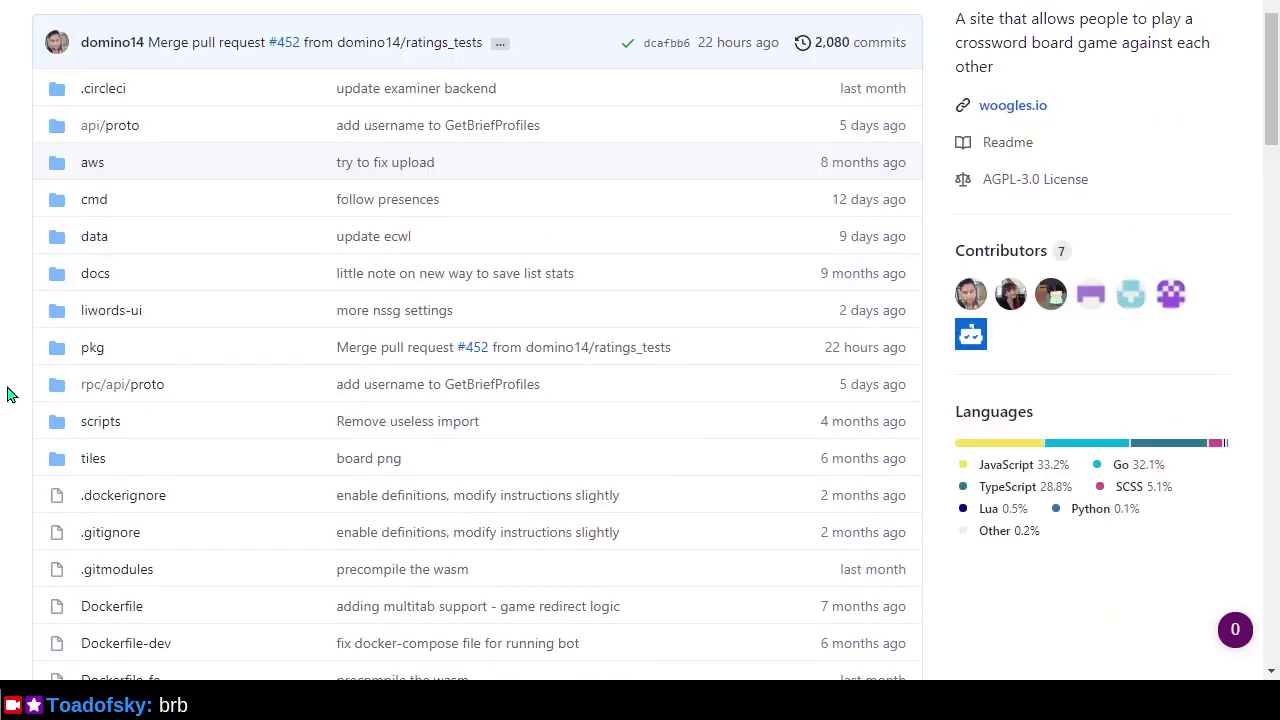
pyautogui.scroll(-12, 7, 394)
pyautogui.scroll(-1, 7, 394)
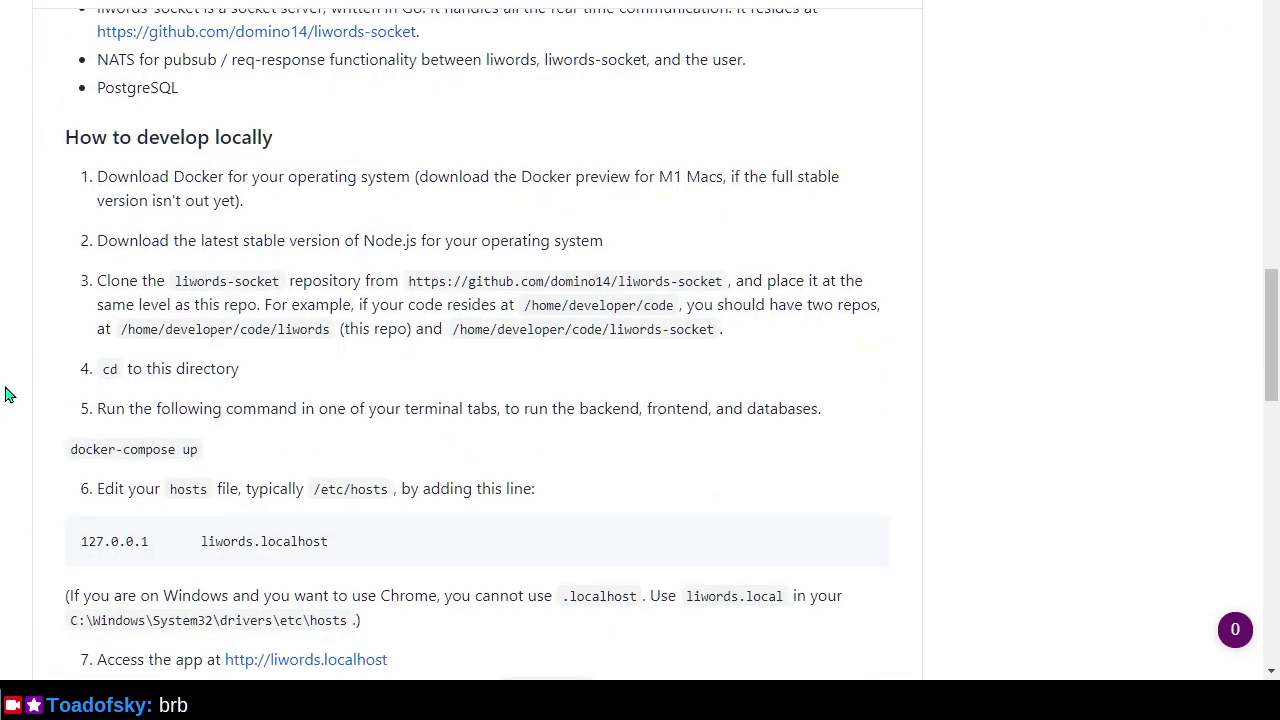
pyautogui.scroll(-3, 7, 394)
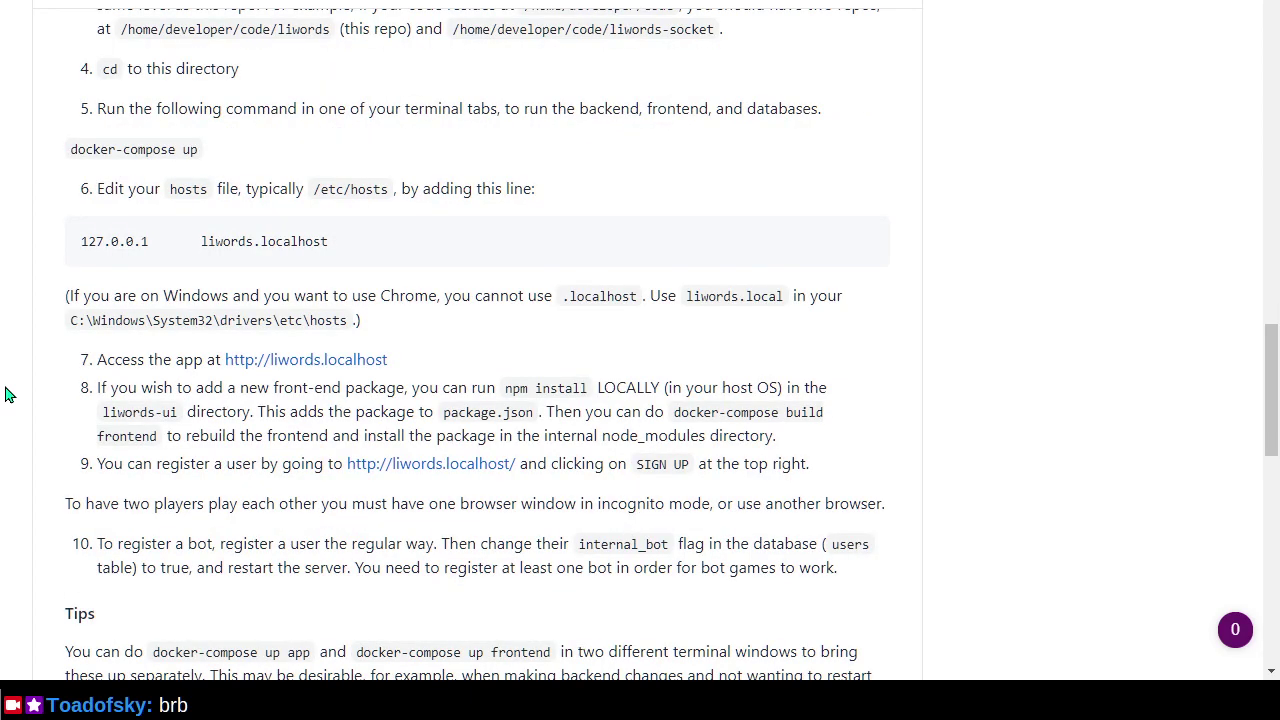
pyautogui.scroll(-5, 7, 394)
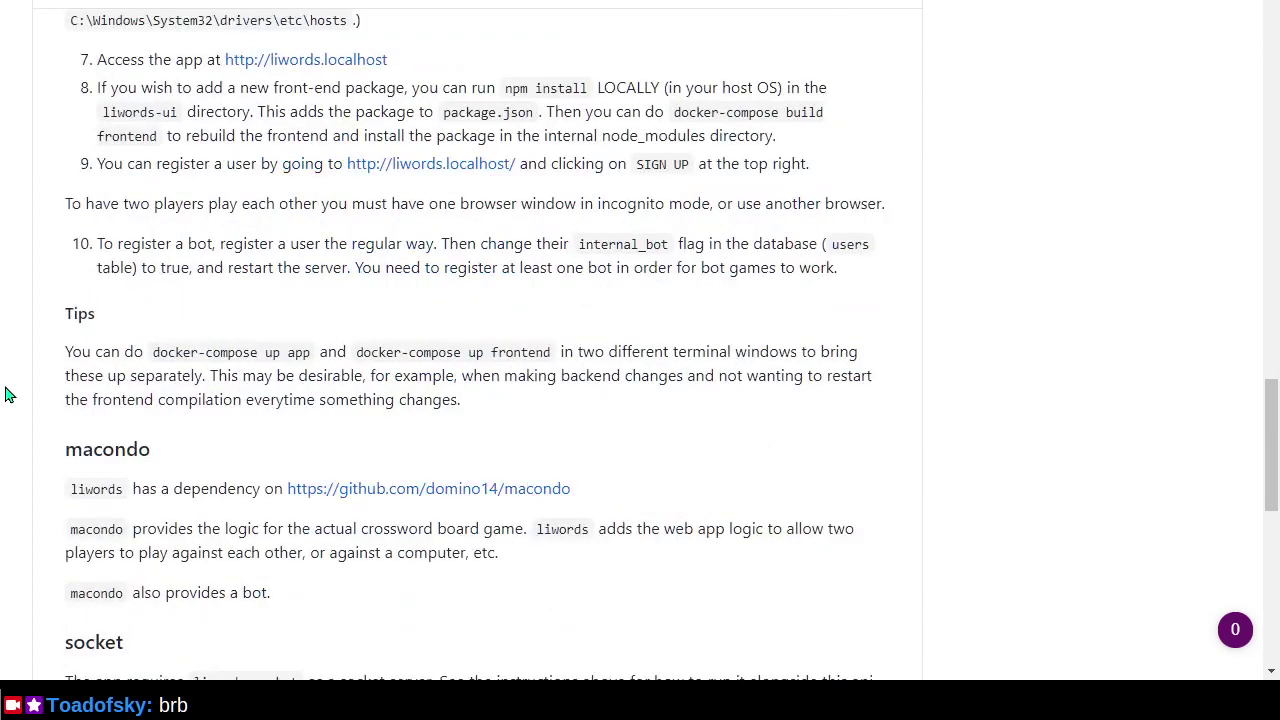
pyautogui.hotkey('alt', 'Tab')
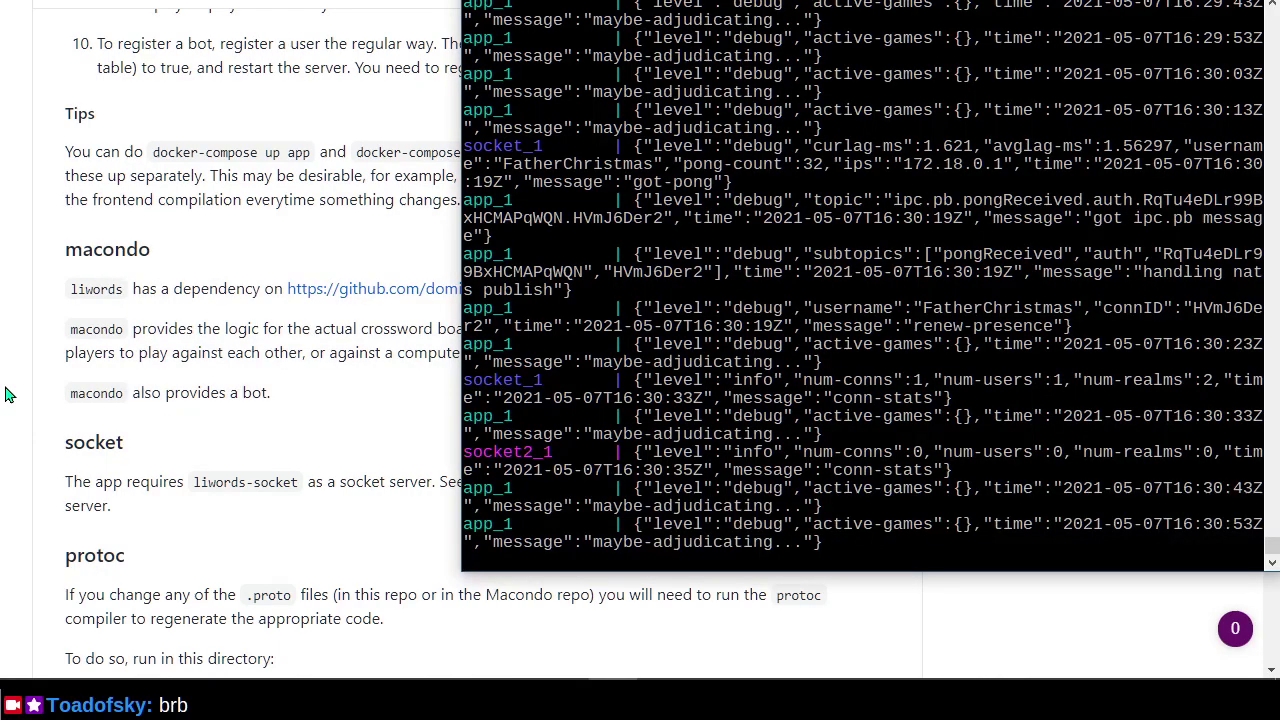
# Stop the containers, open a second Git Bash window, and rerun docker-compose up.
pyautogui.hotkey('ctrl', 'c')
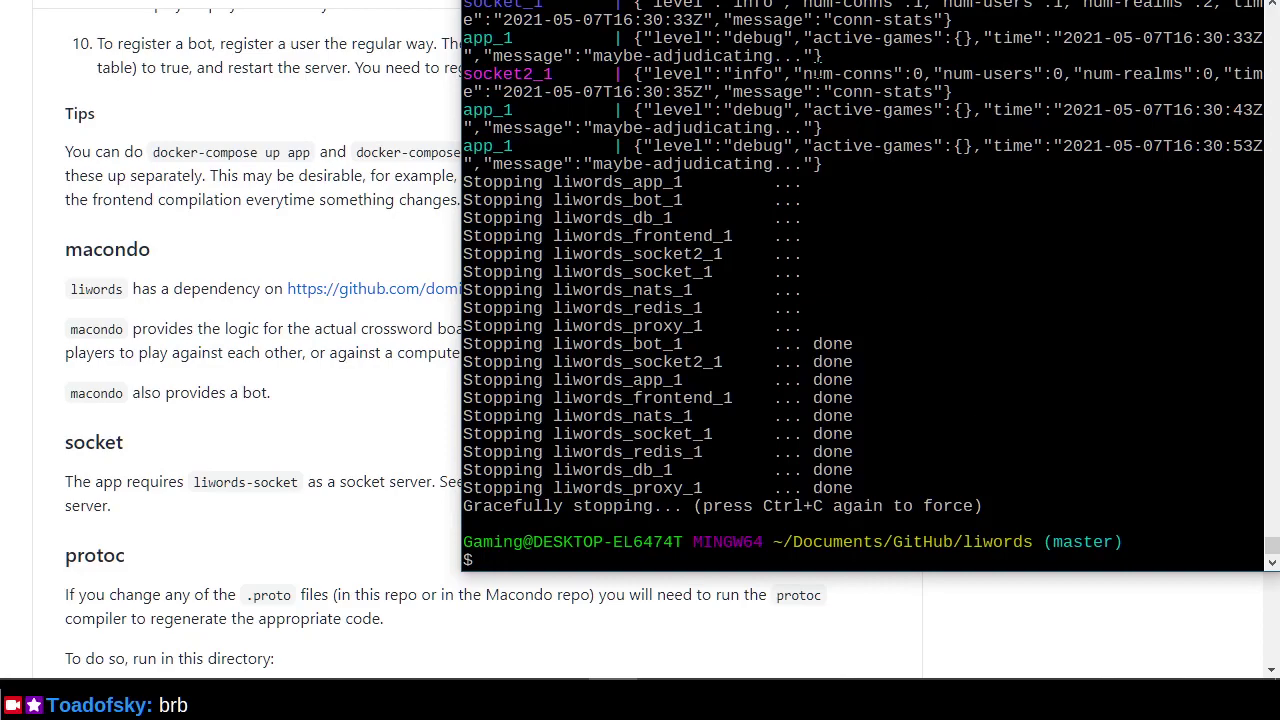
pyautogui.hotkey('alt', 'space')
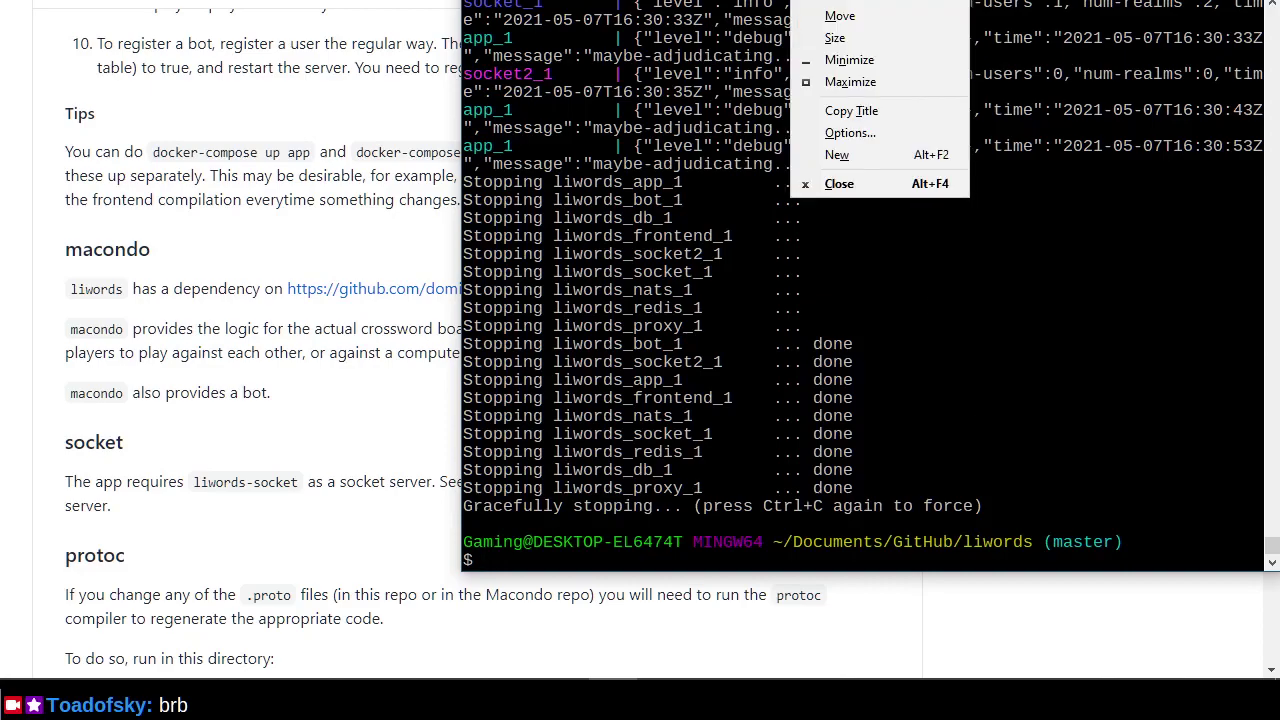
pyautogui.press('Down')
pyautogui.press('Down')
pyautogui.press('Down')
pyautogui.press('Down')
pyautogui.press('Down')
pyautogui.press('Down')
pyautogui.press('Down')
pyautogui.press('Return')
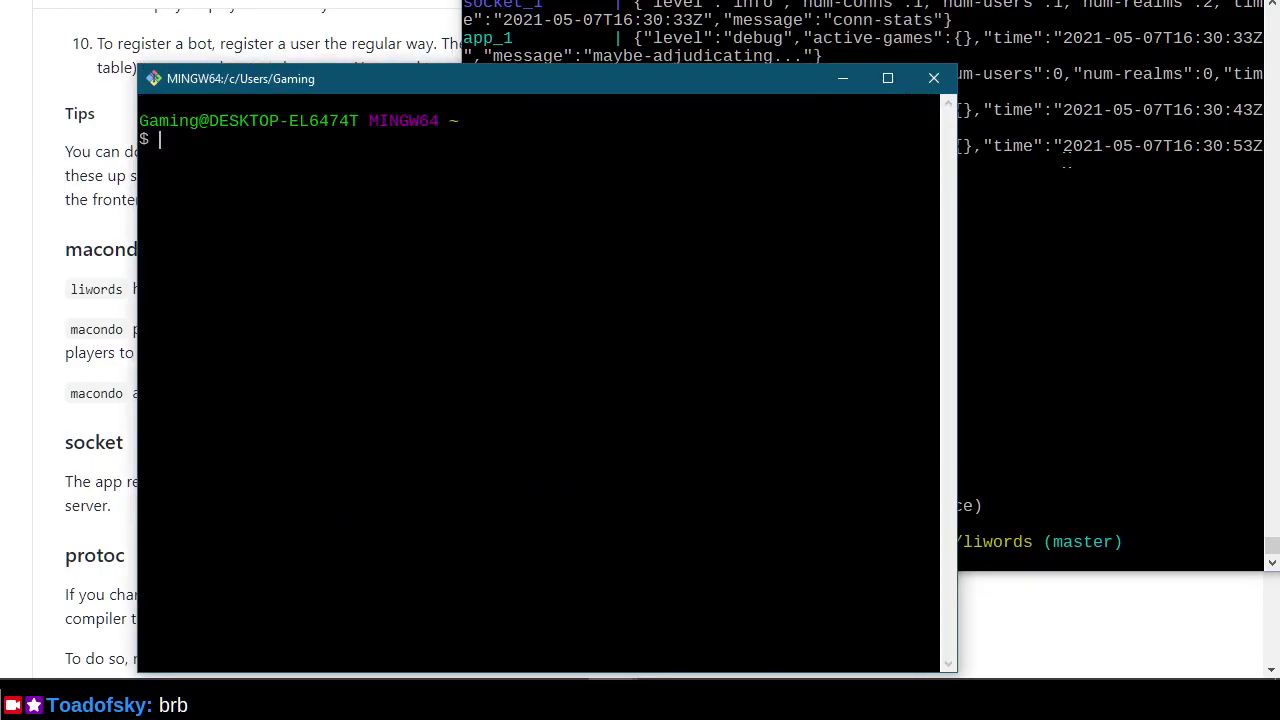
pyautogui.hotkey('alt', 'Tab')
pyautogui.press('Up')
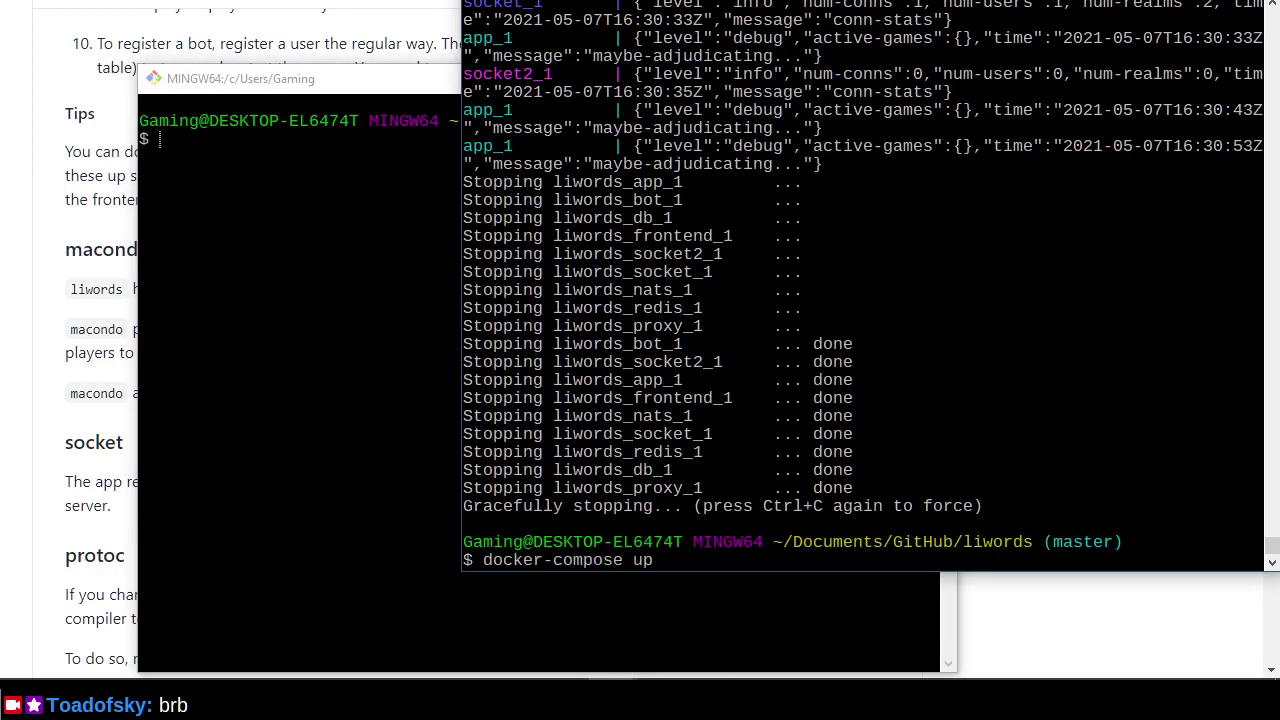
pyautogui.press('Return')
# Arrange the two terminal windows, shrinking the logs window and moving the new one upper right.
pyautogui.click(337, 149)
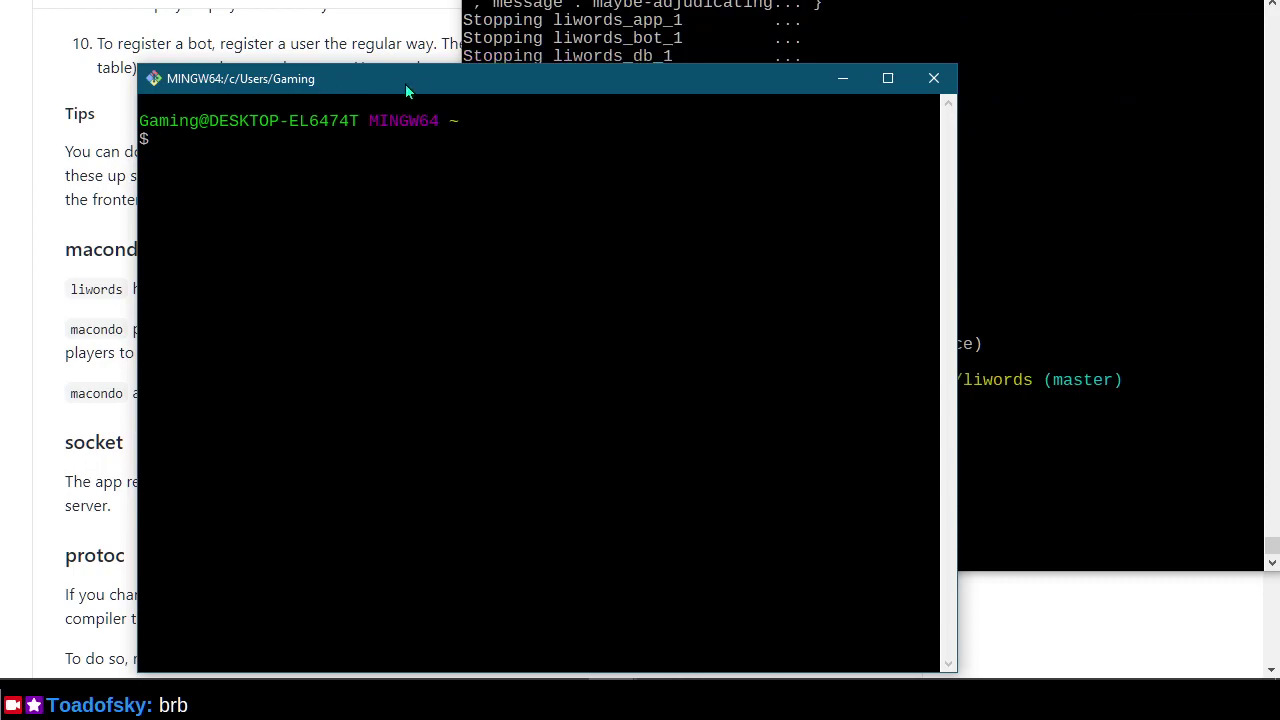
pyautogui.moveTo(405, 90); pyautogui.dragTo(405, 324)
pyautogui.click(808, 235)
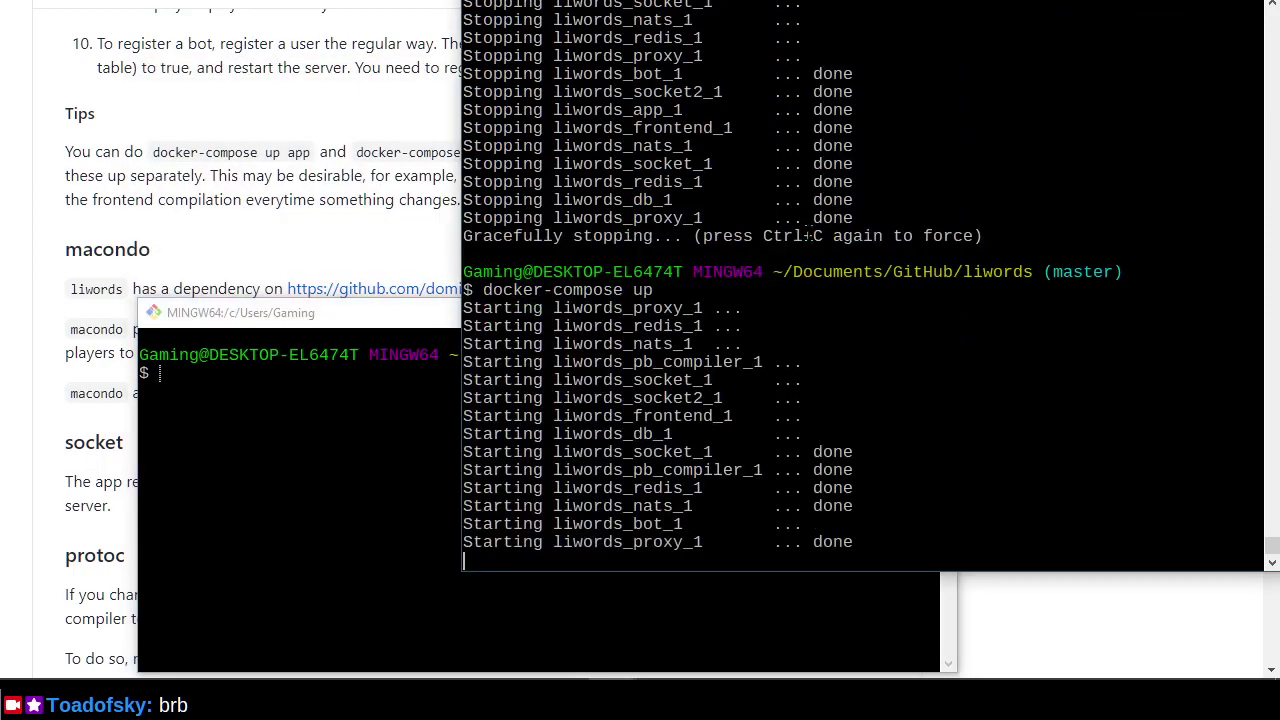
pyautogui.moveTo(1046, 569); pyautogui.dragTo(1090, 70)
pyautogui.moveTo(581, 327); pyautogui.dragTo(904, 100)
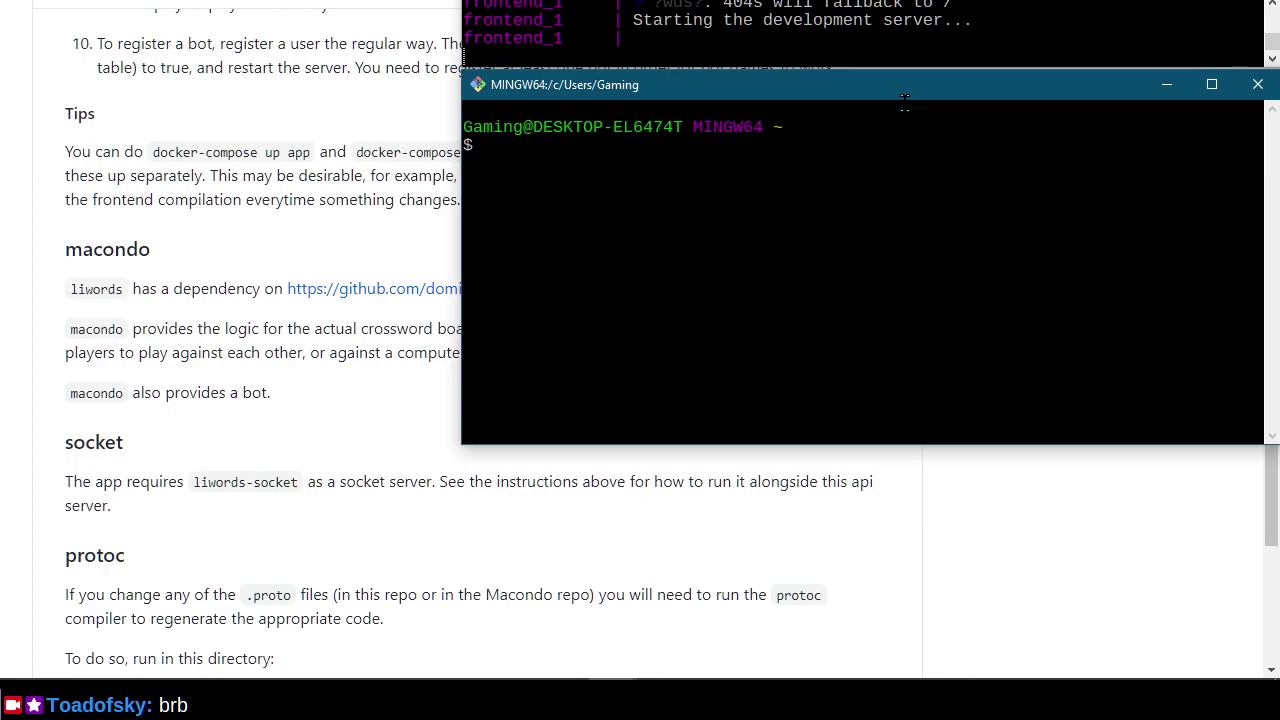
# Change into ~/Documents/GitHub/liwords/liwords-ui, clear the screen, and list its files.
pyautogui.write('cd Do')
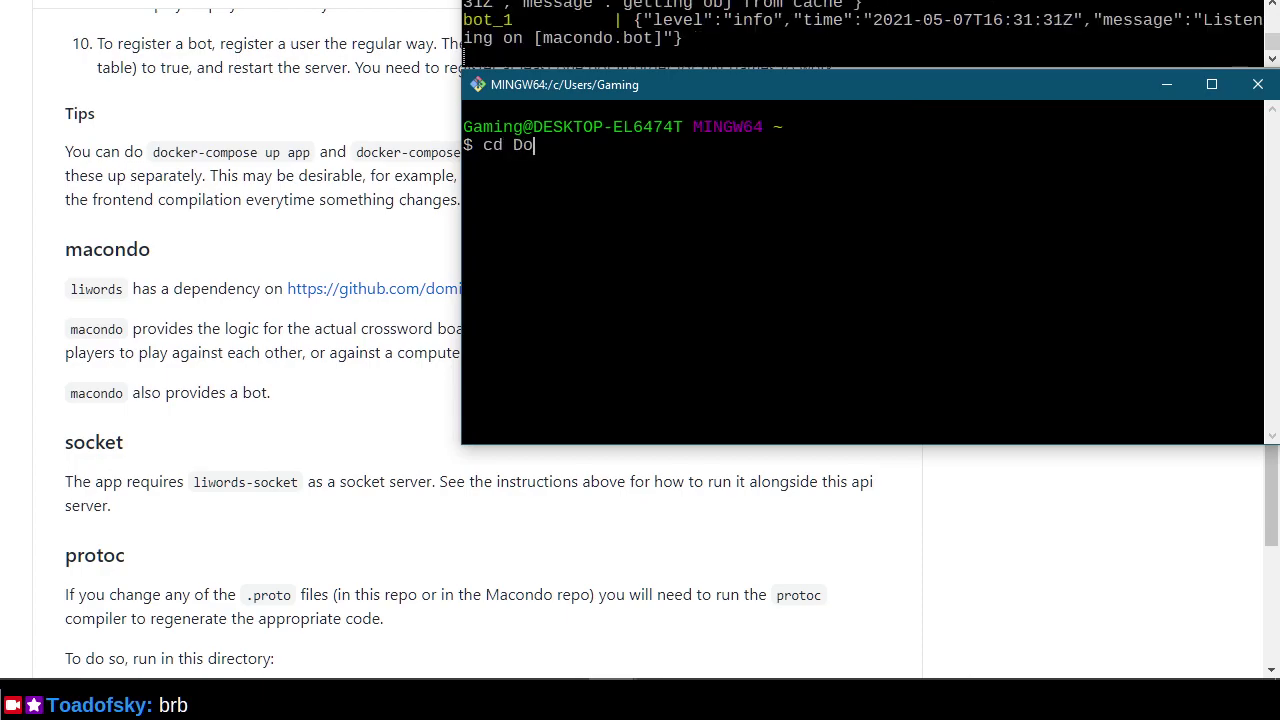
pyautogui.write('c')
pyautogui.press('Tab')
pyautogui.write('Gi')
pyautogui.press('Tab')
pyautogui.write('li')
pyautogui.press('Tab')
pyautogui.write('/li')
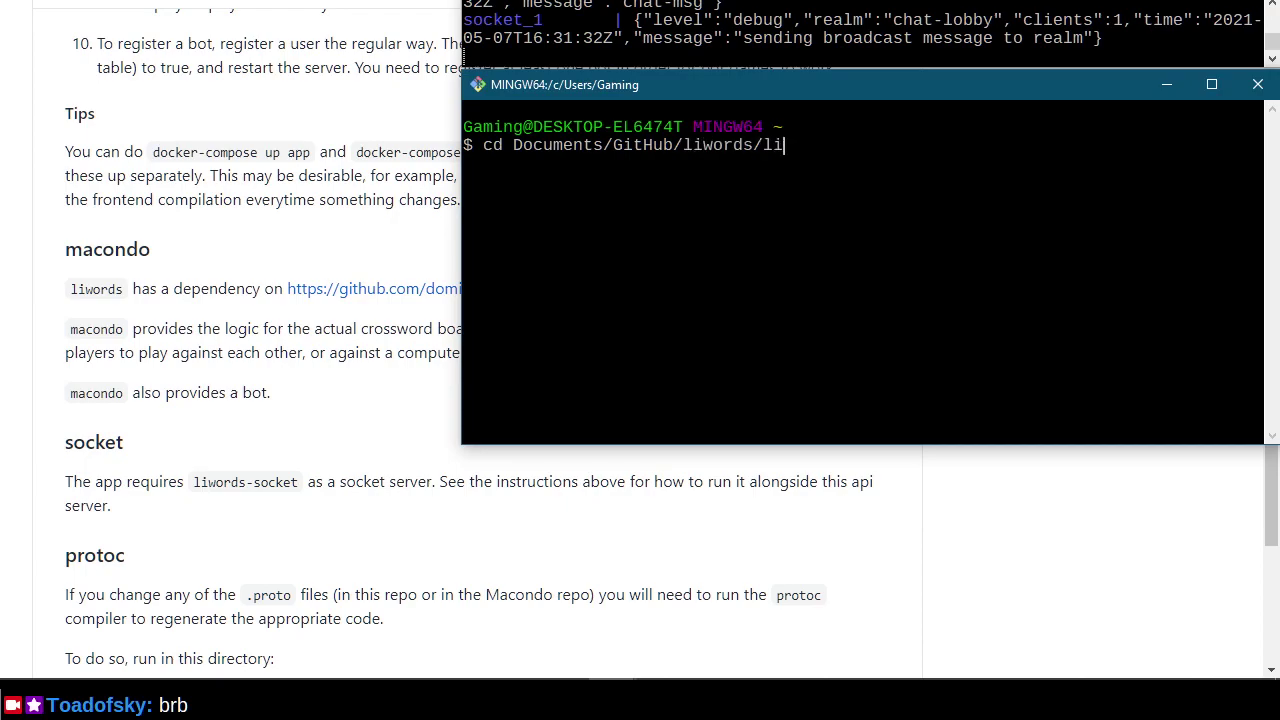
pyautogui.write('w')
pyautogui.press('Tab')
pyautogui.press('Return')
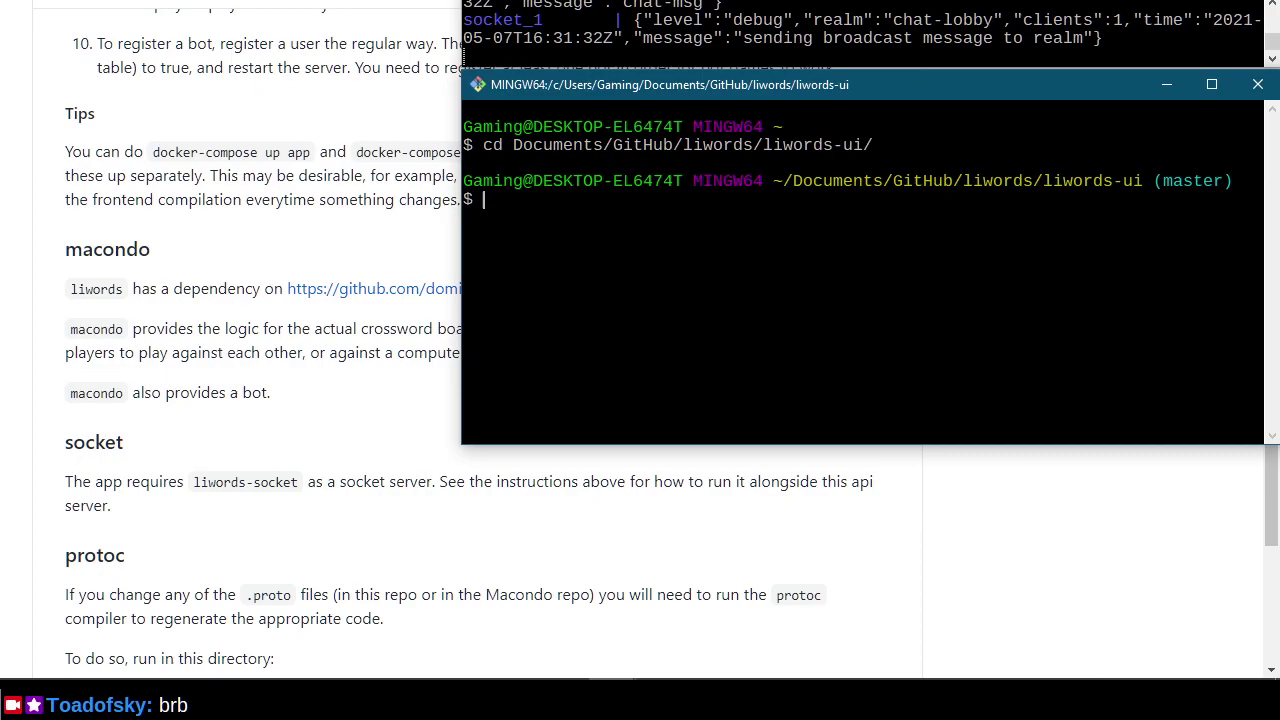
pyautogui.write('clear')
pyautogui.press('Return')
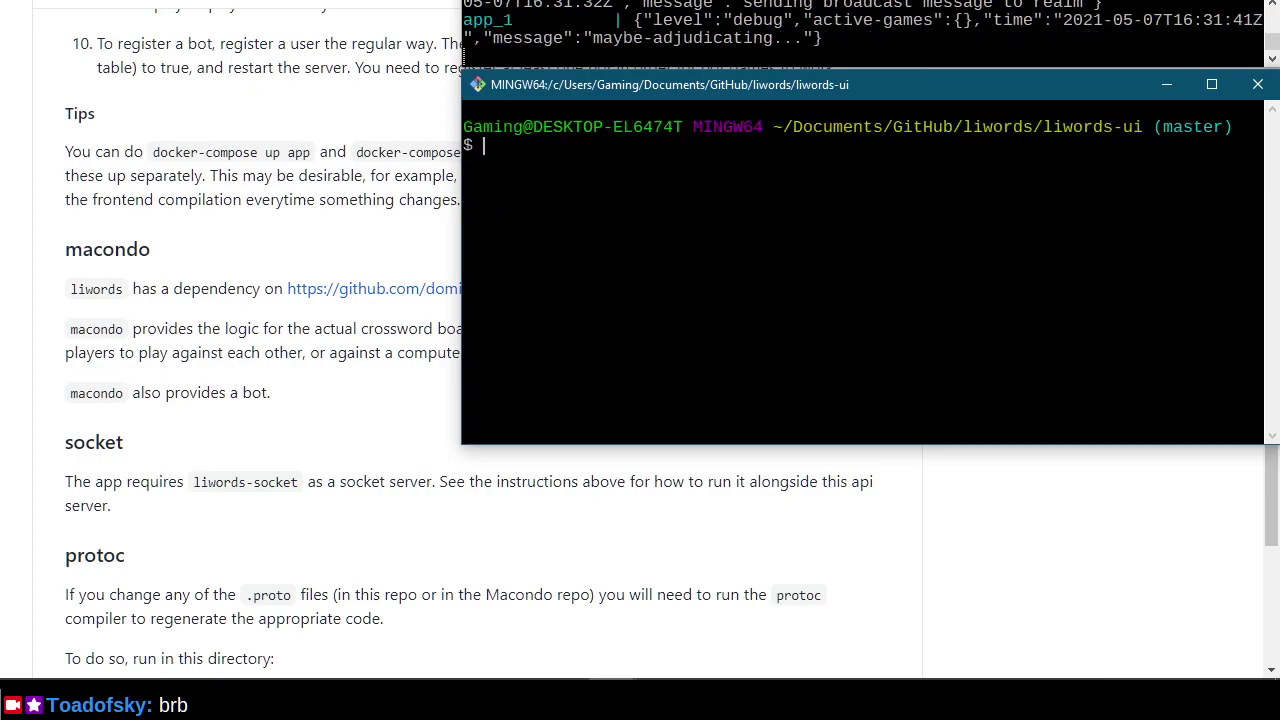
pyautogui.write('ls')
pyautogui.press('Return')
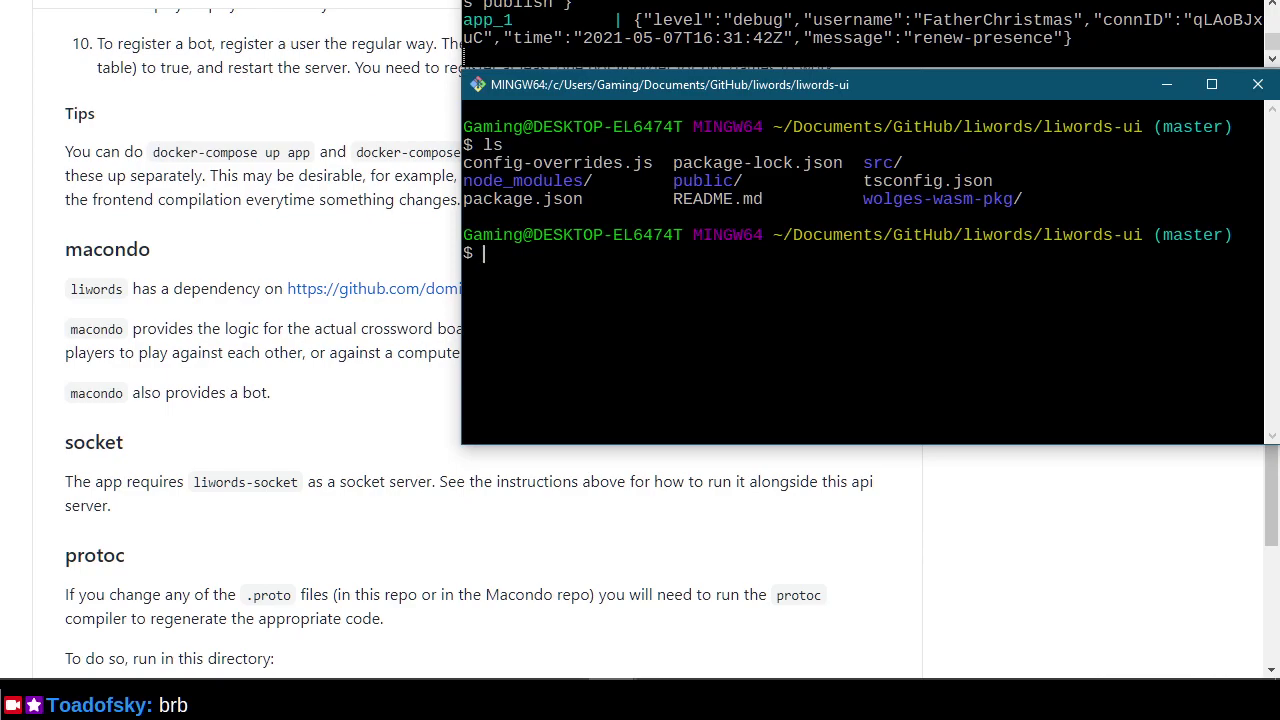
# Scroll the README back up to step 8's install instructions.
pyautogui.click(2, 263)
pyautogui.scroll(3, 5, 410)
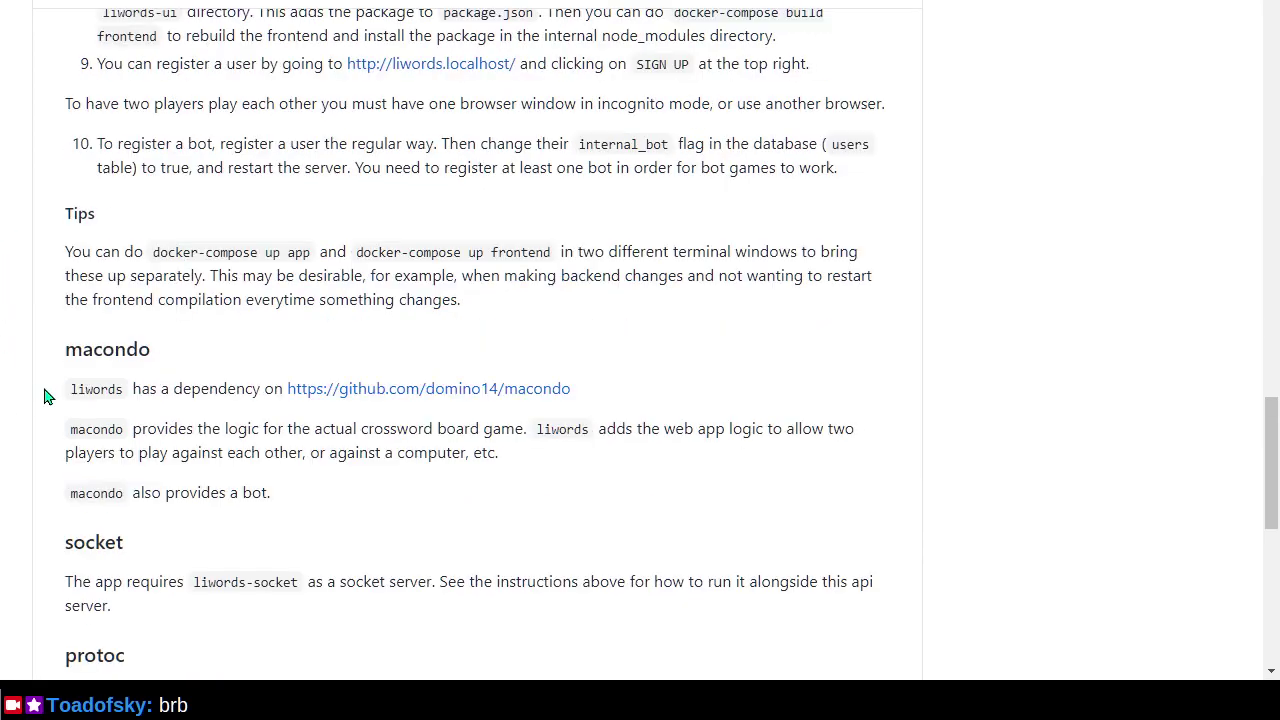
pyautogui.scroll(2, 44, 396)
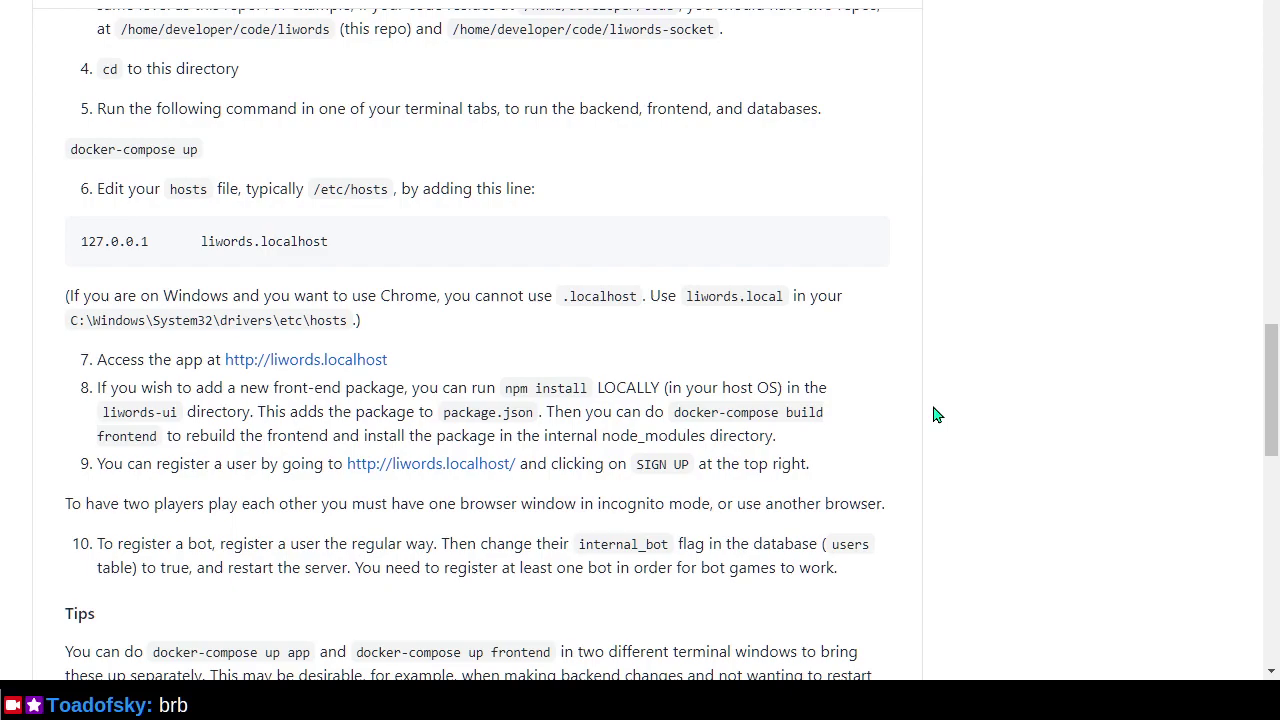
# Run npm install in the liwords-ui terminal.
pyautogui.hotkey('alt', 'Tab')
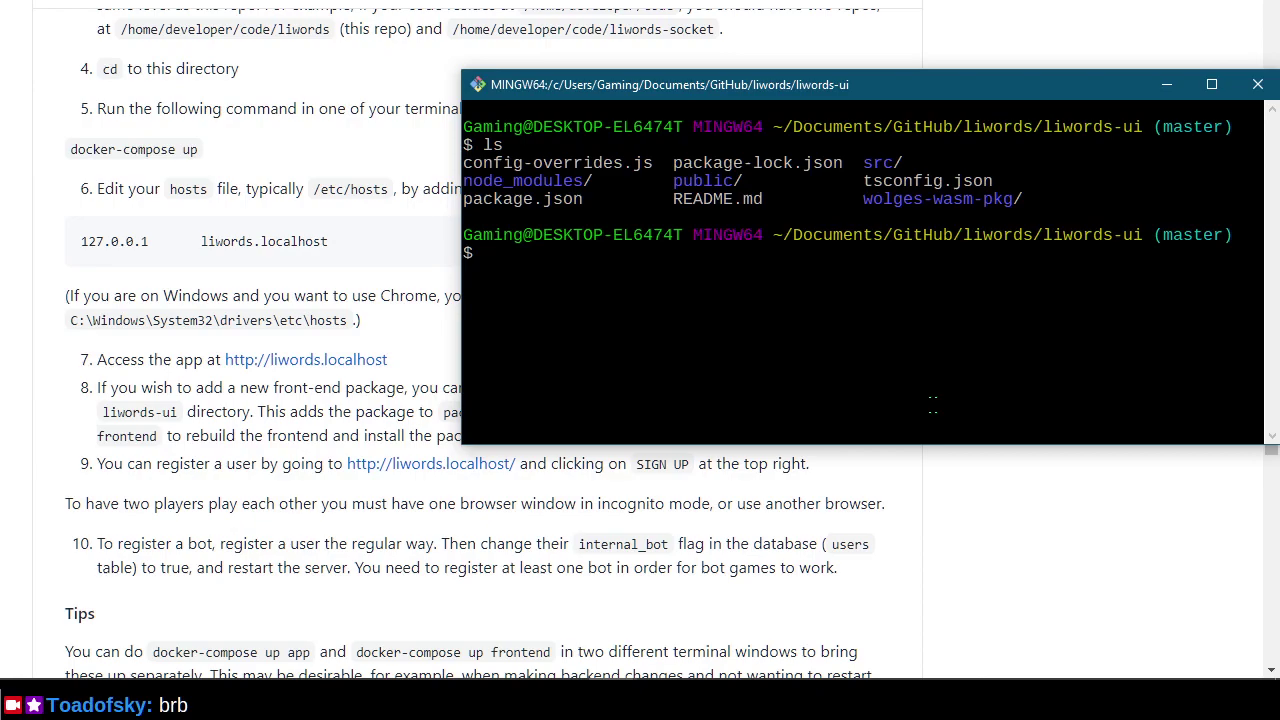
pyautogui.hotkey('alt', 'Tab')
pyautogui.hotkey('alt', 'Tab')
pyautogui.write('npm install')
pyautogui.hotkey('alt', 'Tab')
pyautogui.hotkey('alt', 'Tab')
pyautogui.hotkey('alt', 'Tab')
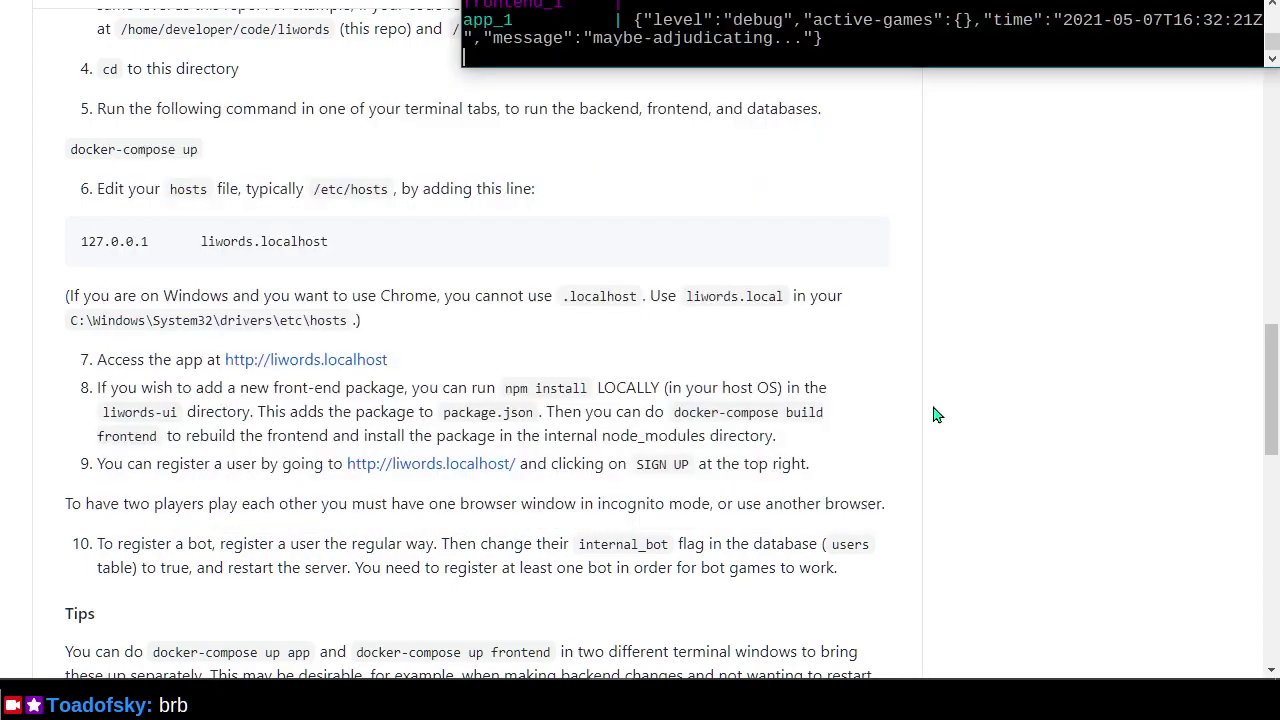
pyautogui.hotkey('alt', 'Tab')
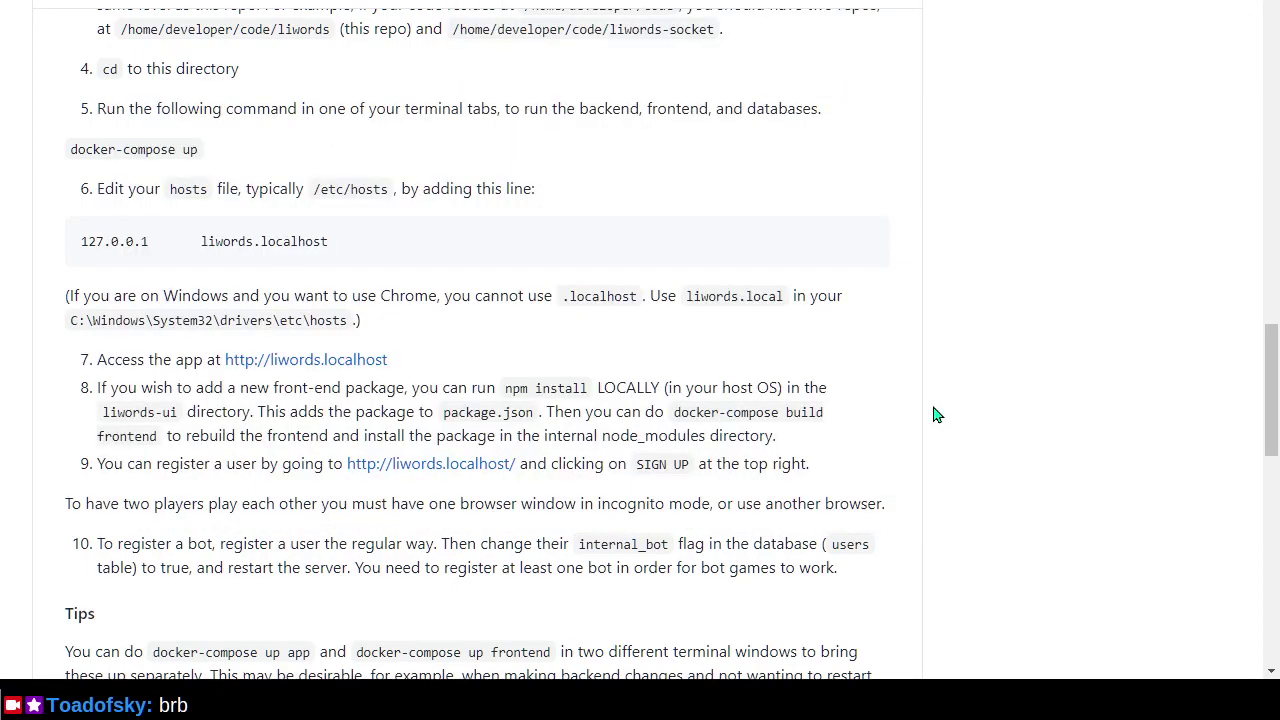
pyautogui.hotkey('alt', 'Tab')
pyautogui.hotkey('alt', 'Tab')
pyautogui.press('Return')
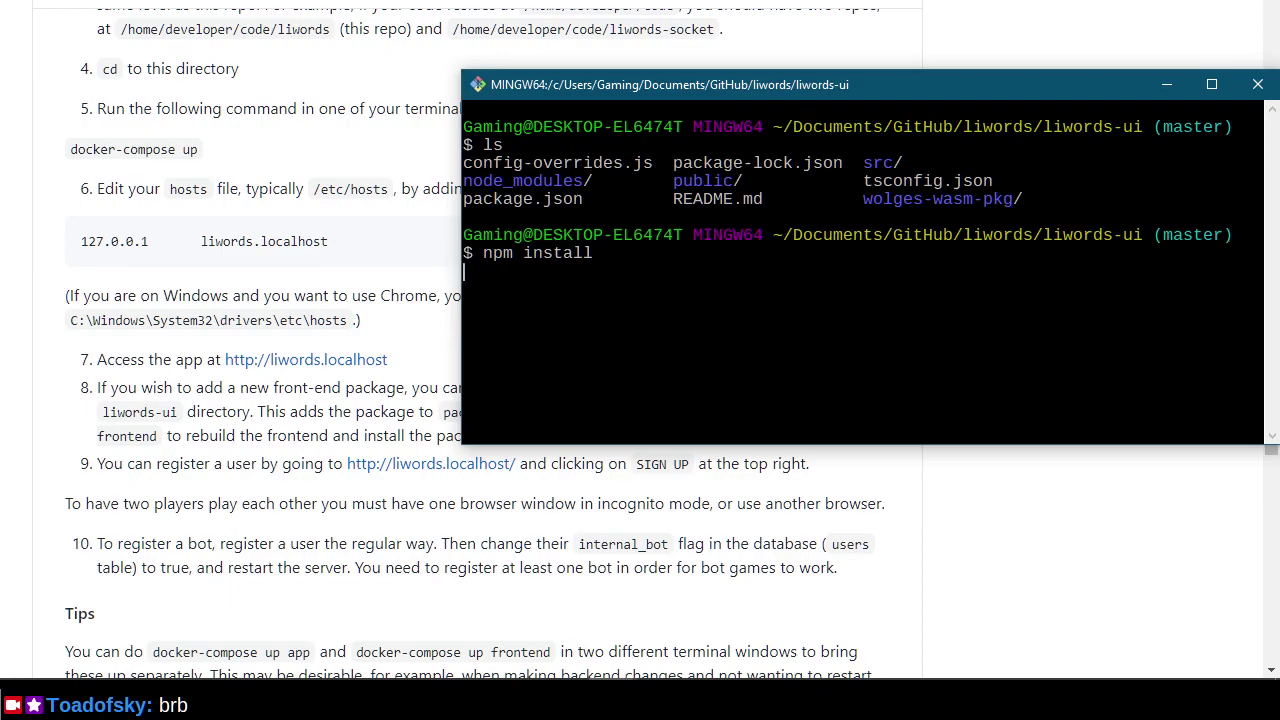
# Stretch the terminal window to full screen height to show the npm install output.
pyautogui.moveTo(985, 442); pyautogui.dragTo(990, 678)
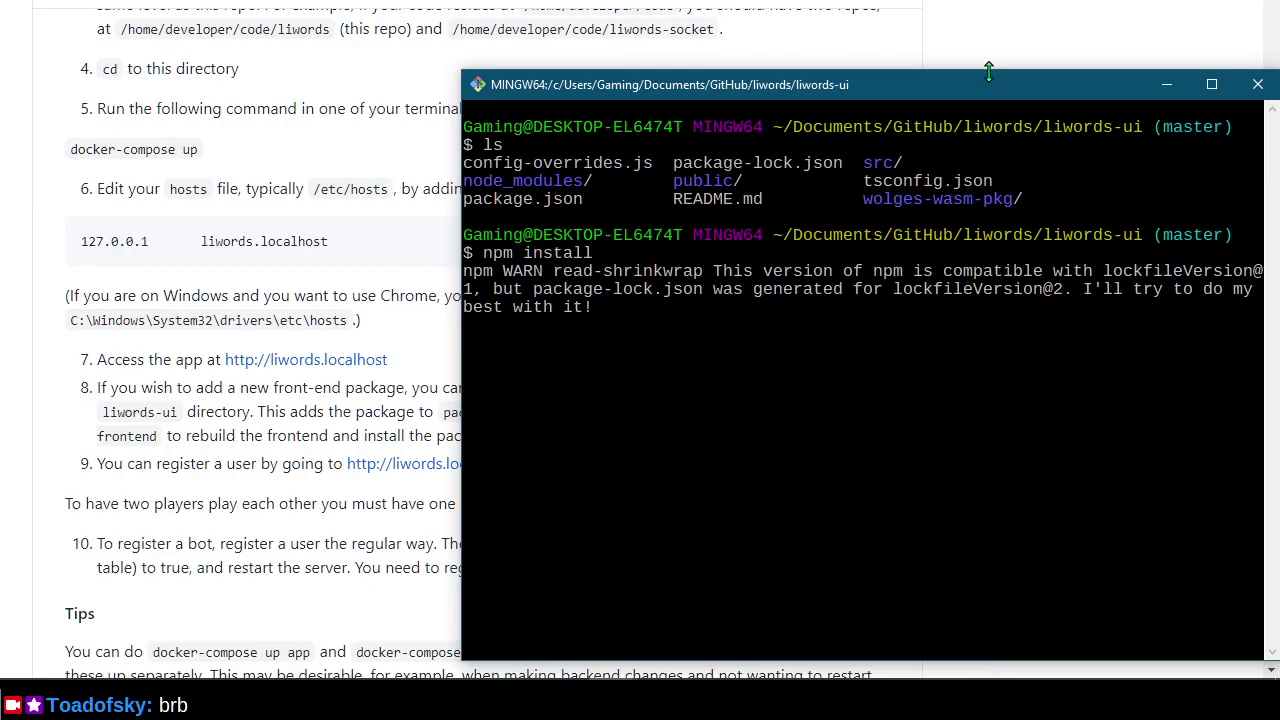
pyautogui.moveTo(988, 72); pyautogui.dragTo(1012, 0)
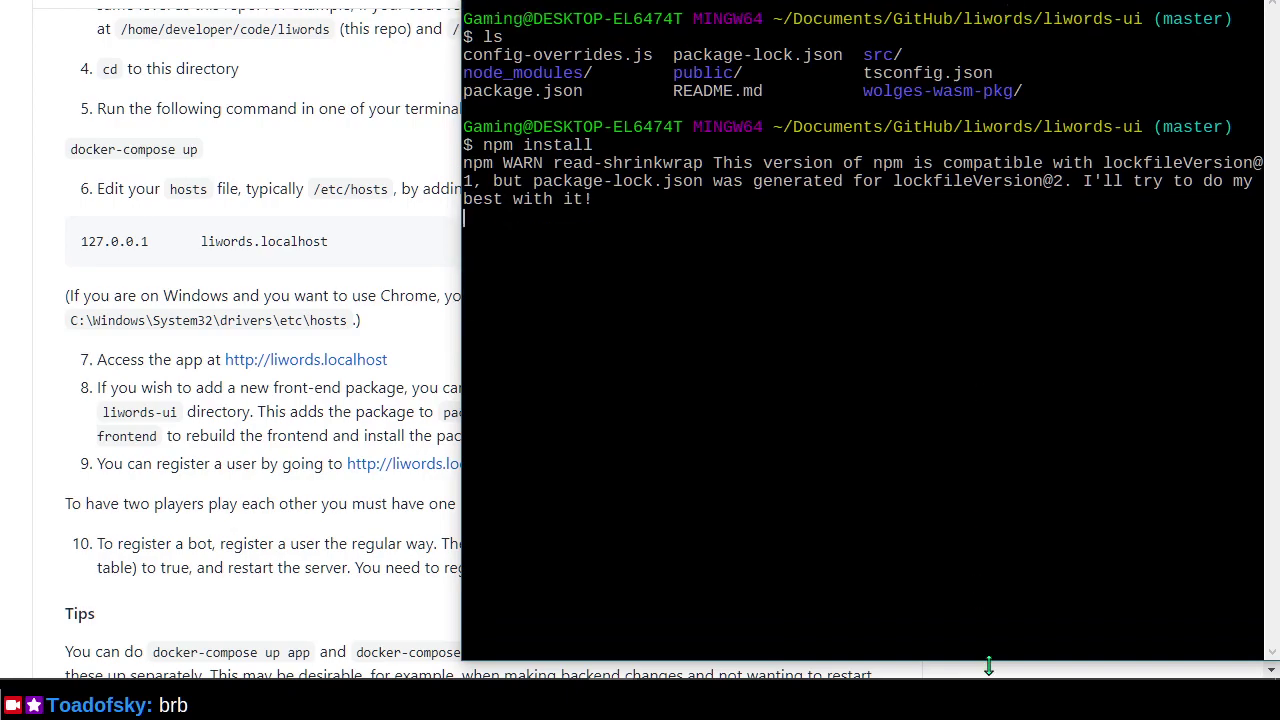
pyautogui.moveTo(997, 660); pyautogui.dragTo(998, 678)
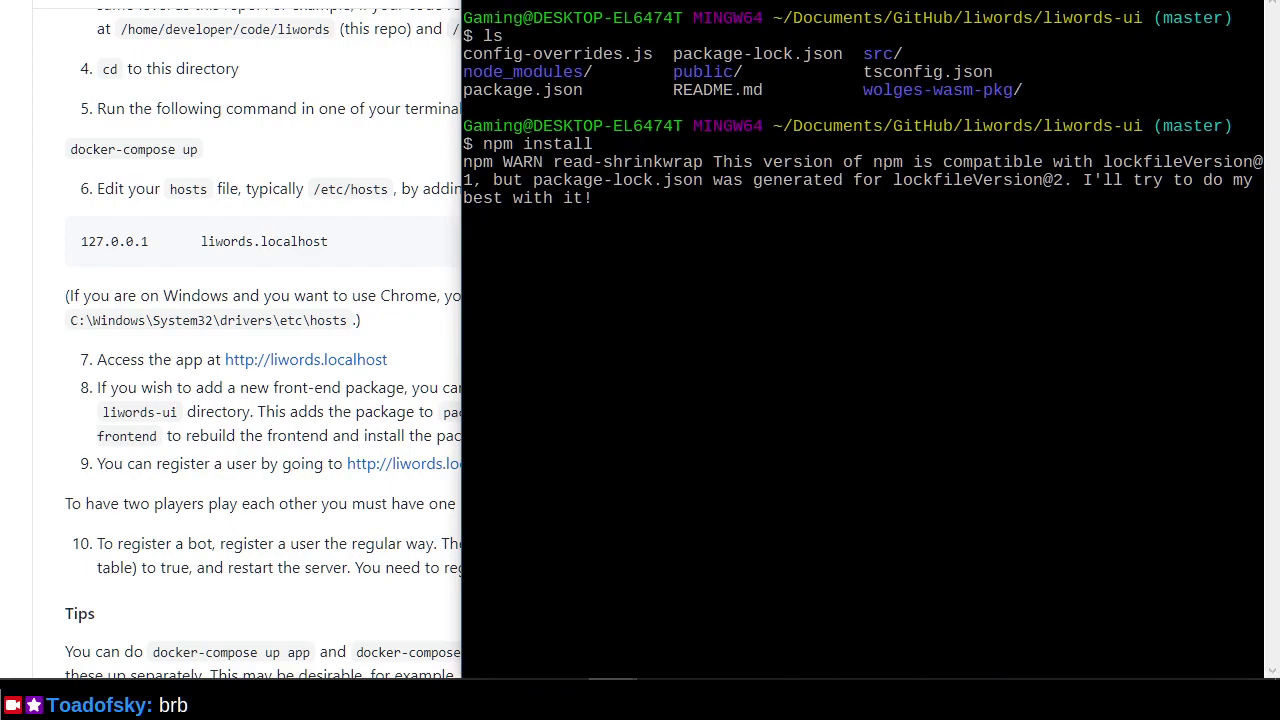
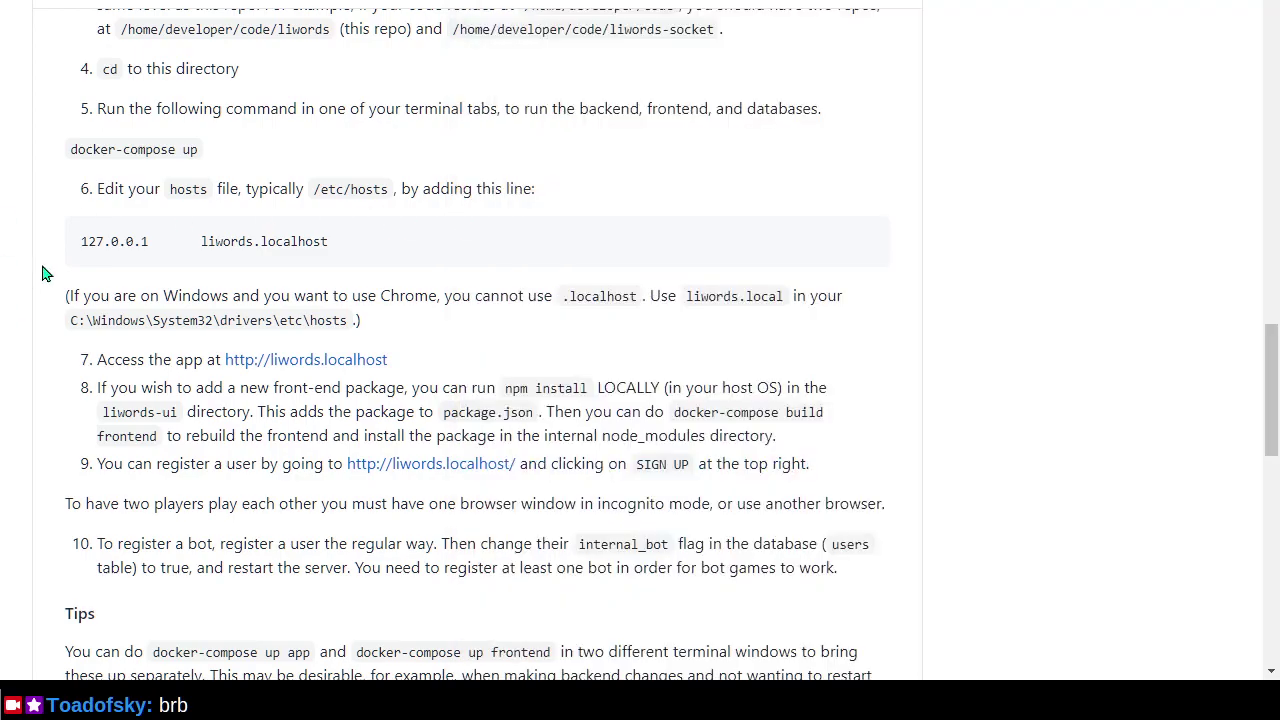
# Go to pull request #598 and bring the reviewer's 'missing:' labels comment into view.
pyautogui.hotkey('alt', 'Left')
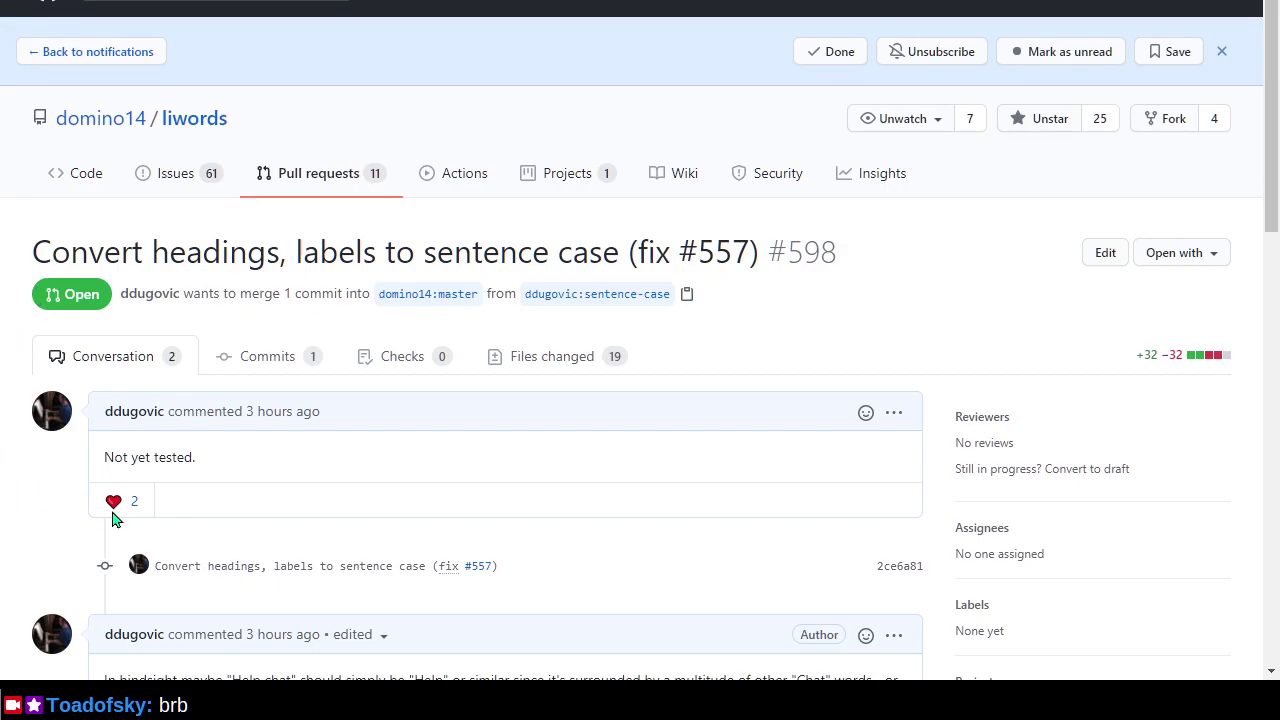
pyautogui.moveTo(124, 512)
pyautogui.scroll(-9, 20, 517)
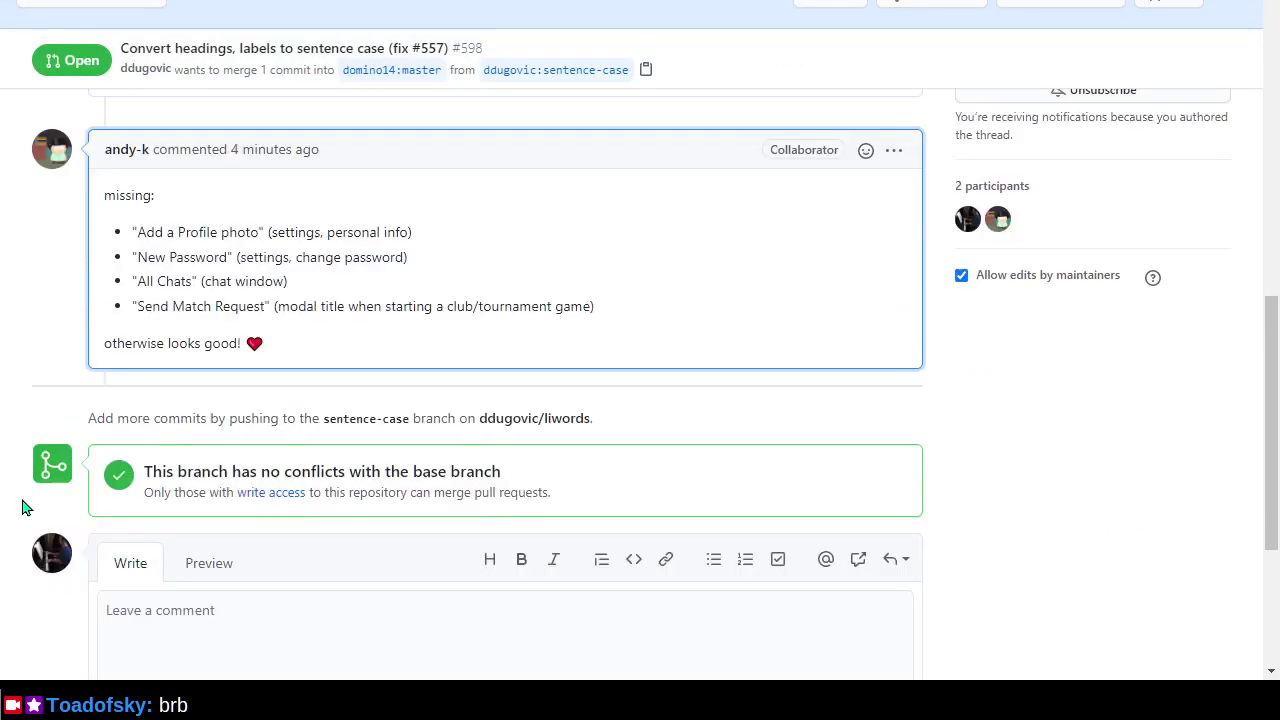
pyautogui.scroll(1, 26, 508)
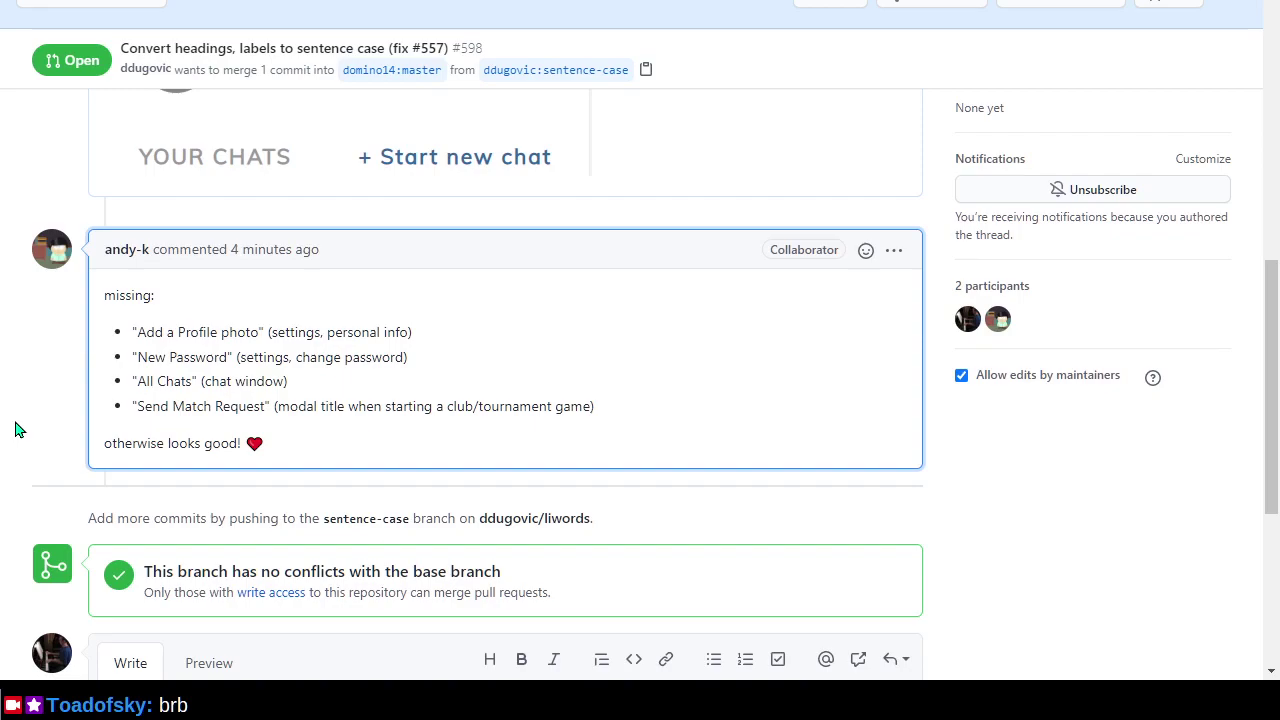
# Check out the sentence-case branch in liwords-ui and start npm install.
pyautogui.hotkey('alt', 'Tab')
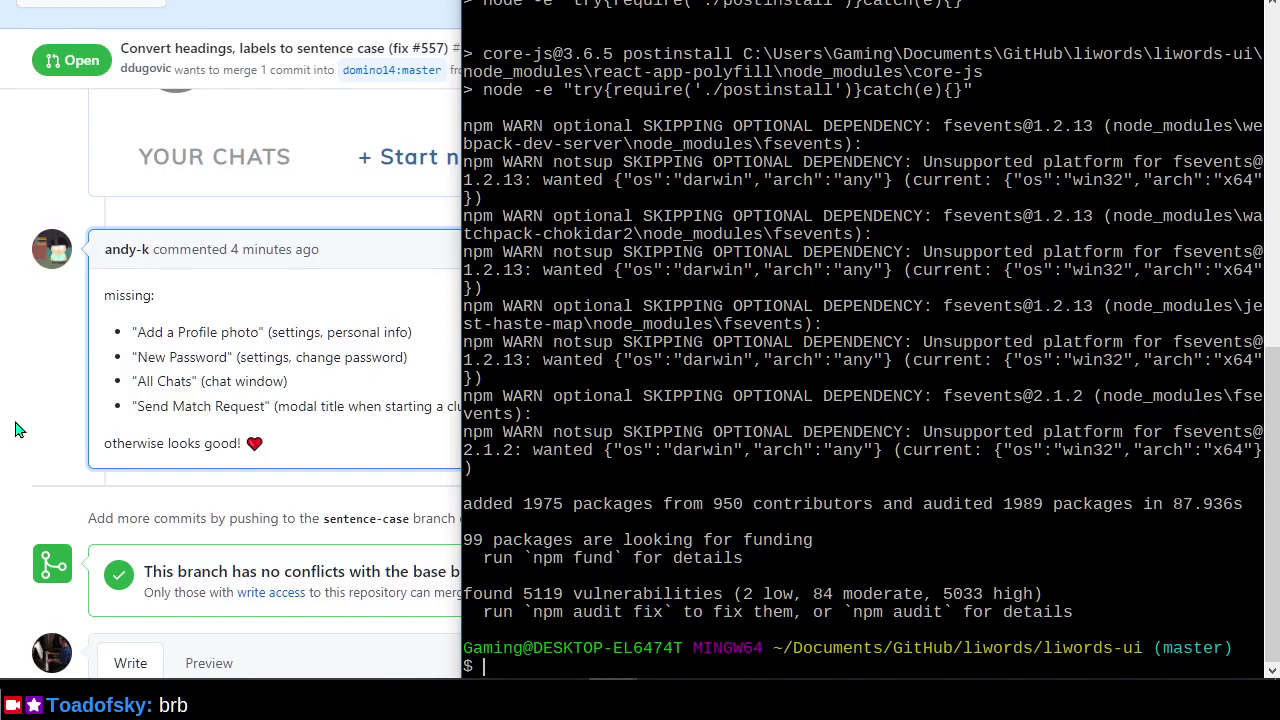
pyautogui.write('git checkout sentence-case')
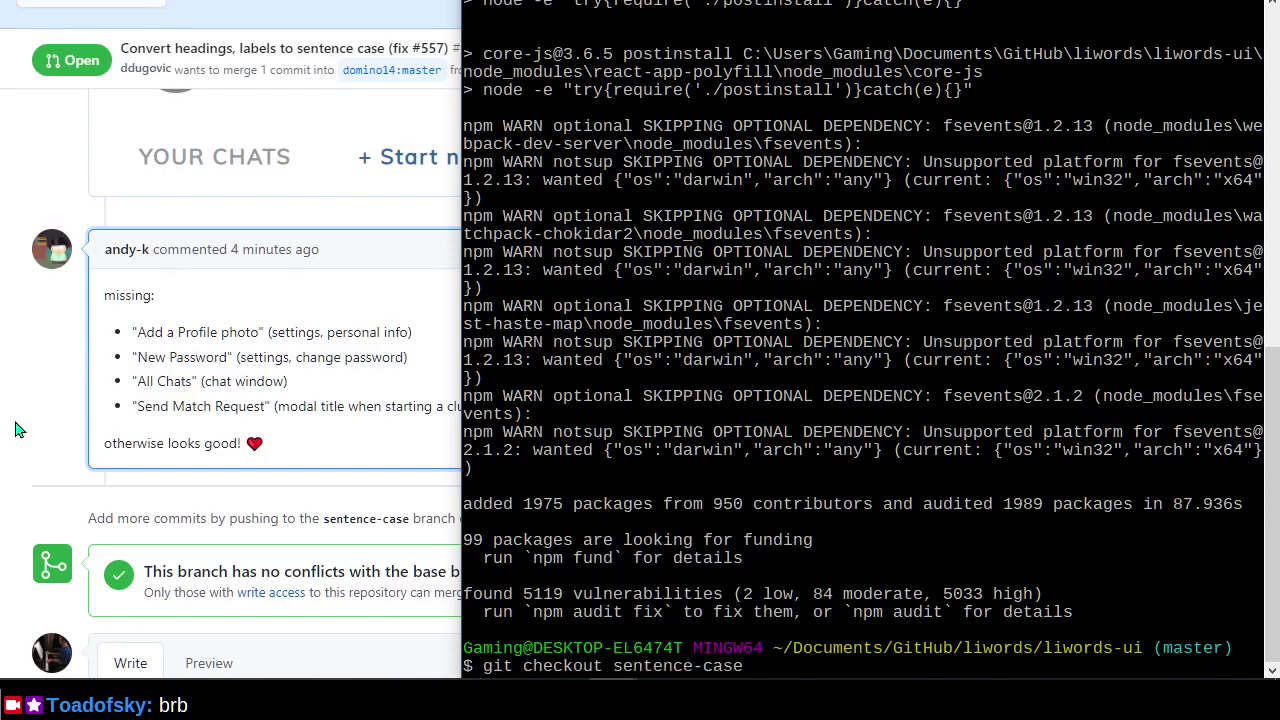
pyautogui.press('Return')
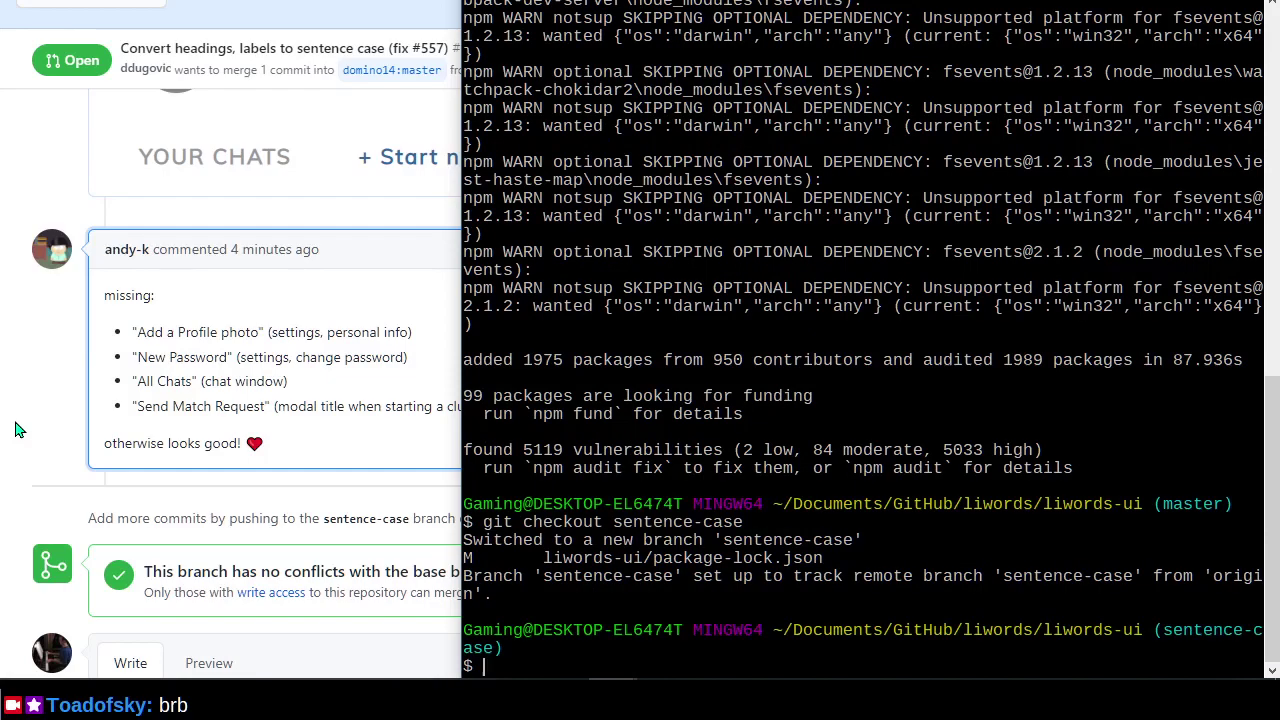
pyautogui.write('npm install')
pyautogui.press('Return')
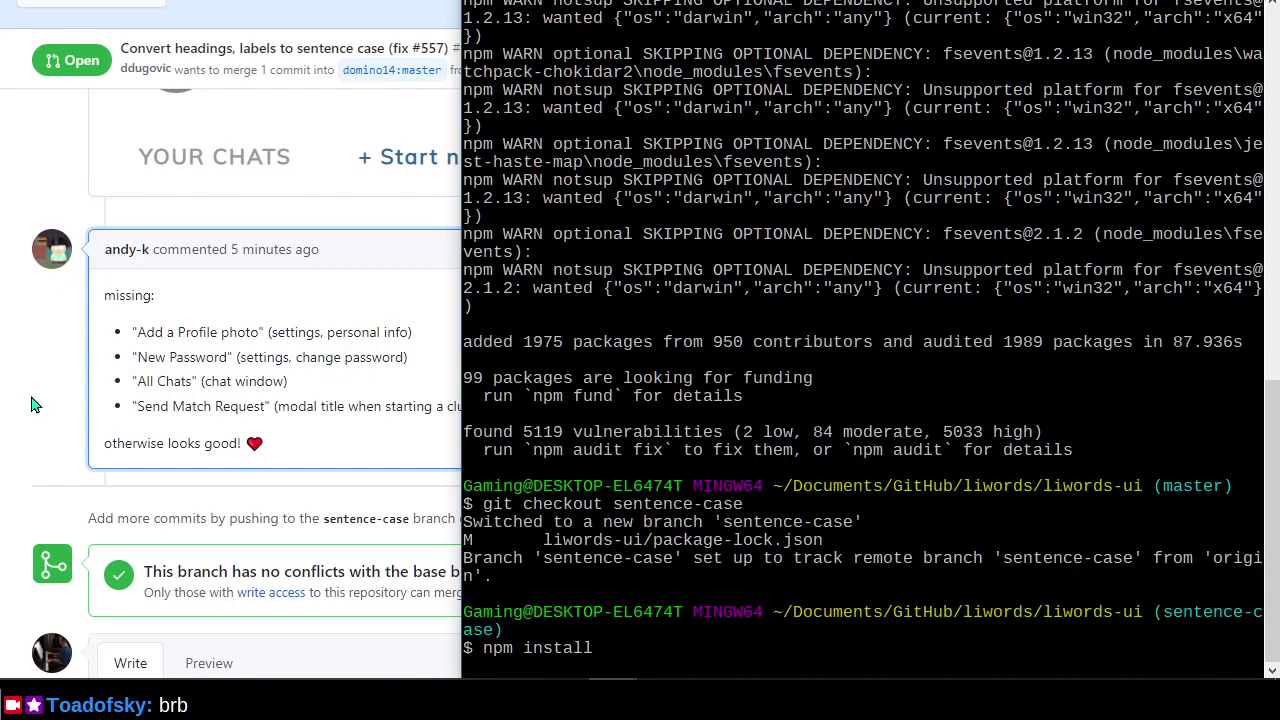
# Check the liwords README and PR #598 while npm install finishes, then return to the terminal.
pyautogui.click(30, 404)
pyautogui.hotkey('alt', 'Left')
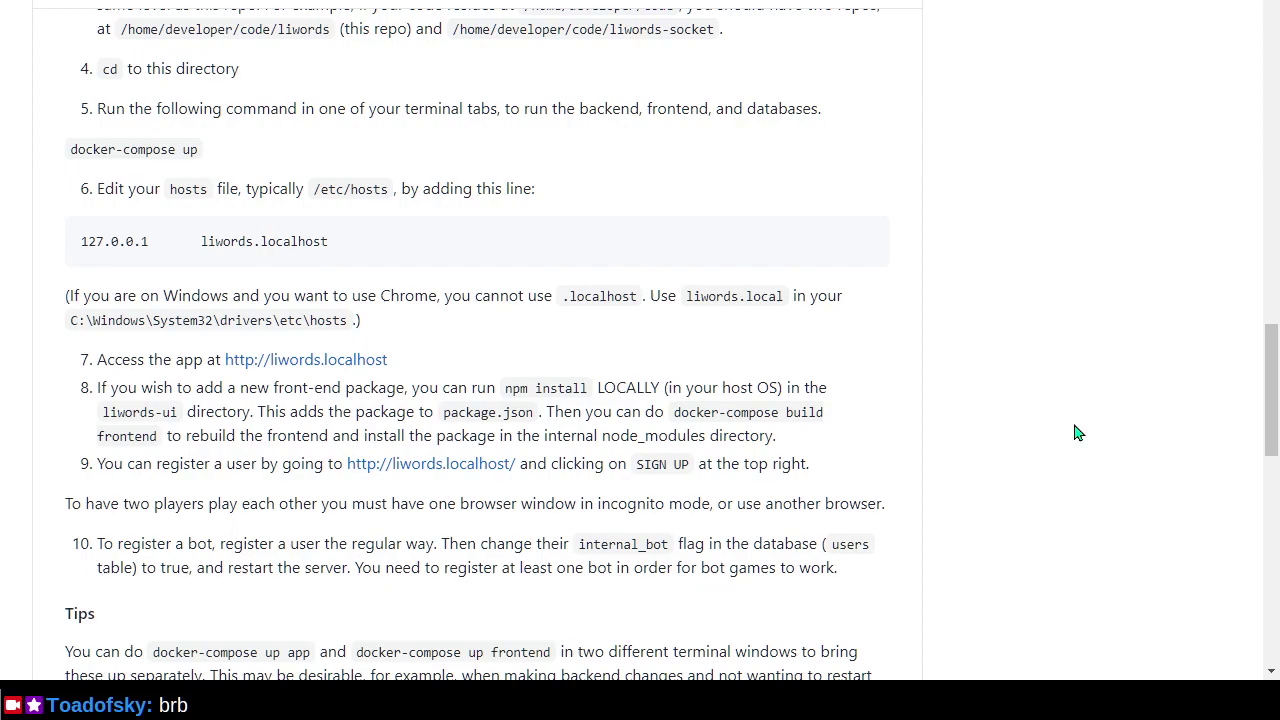
pyautogui.hotkey('alt', 'Tab')
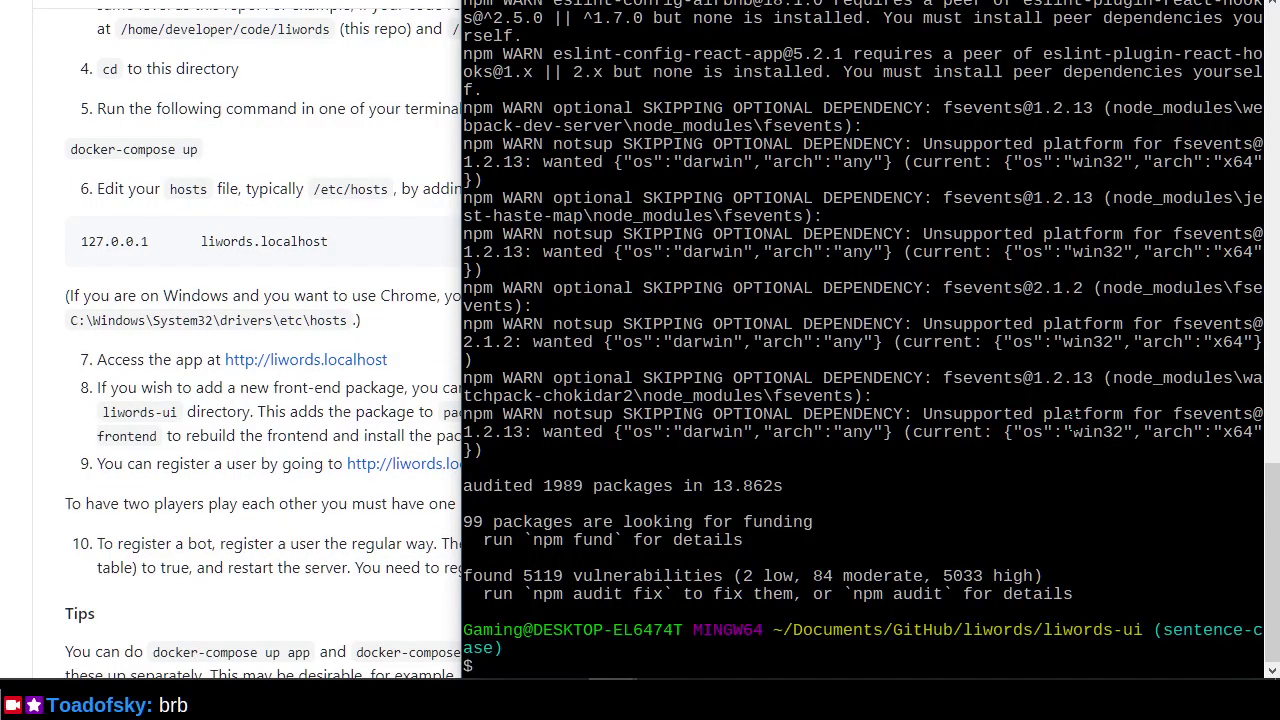
pyautogui.hotkey('alt', 'Tab')
pyautogui.hotkey('ctrl', 'Tab')
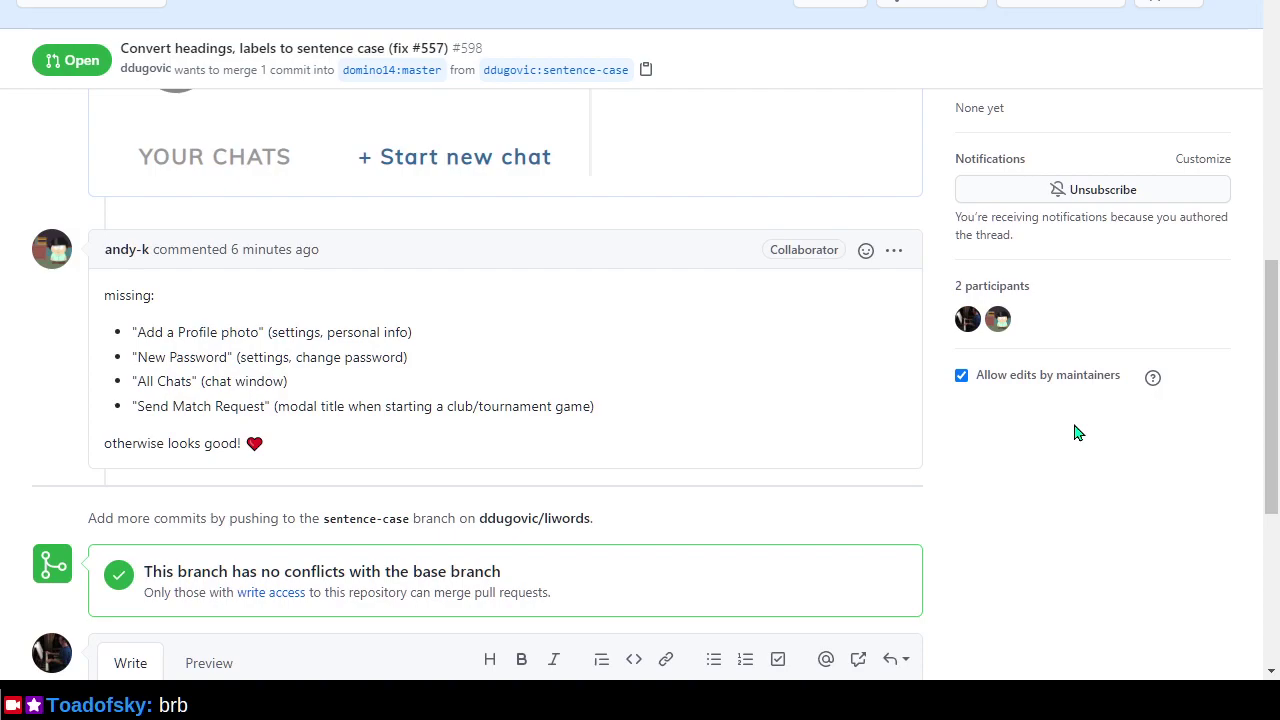
pyautogui.hotkey('alt', 'Tab')
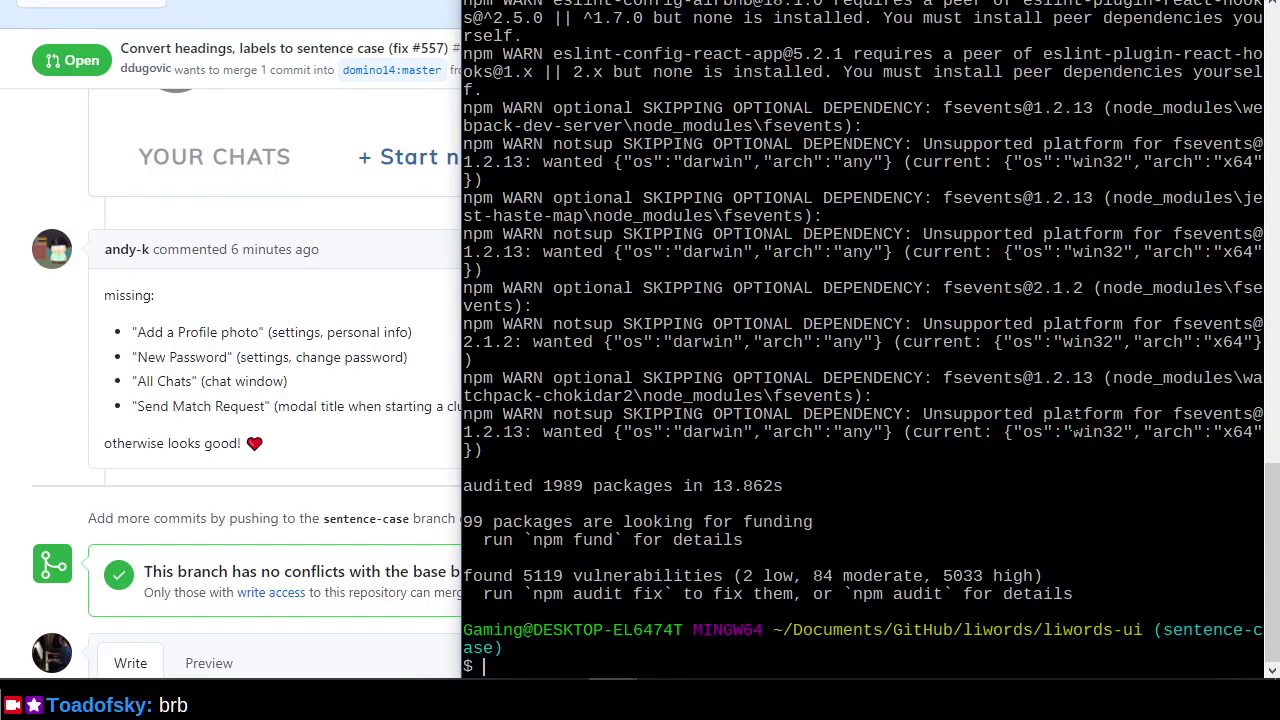
# Clear the terminal and grep src for files containing 'Add a Profile photo'.
pyautogui.write('clear')
pyautogui.press('Return')
pyautogui.write('grep')
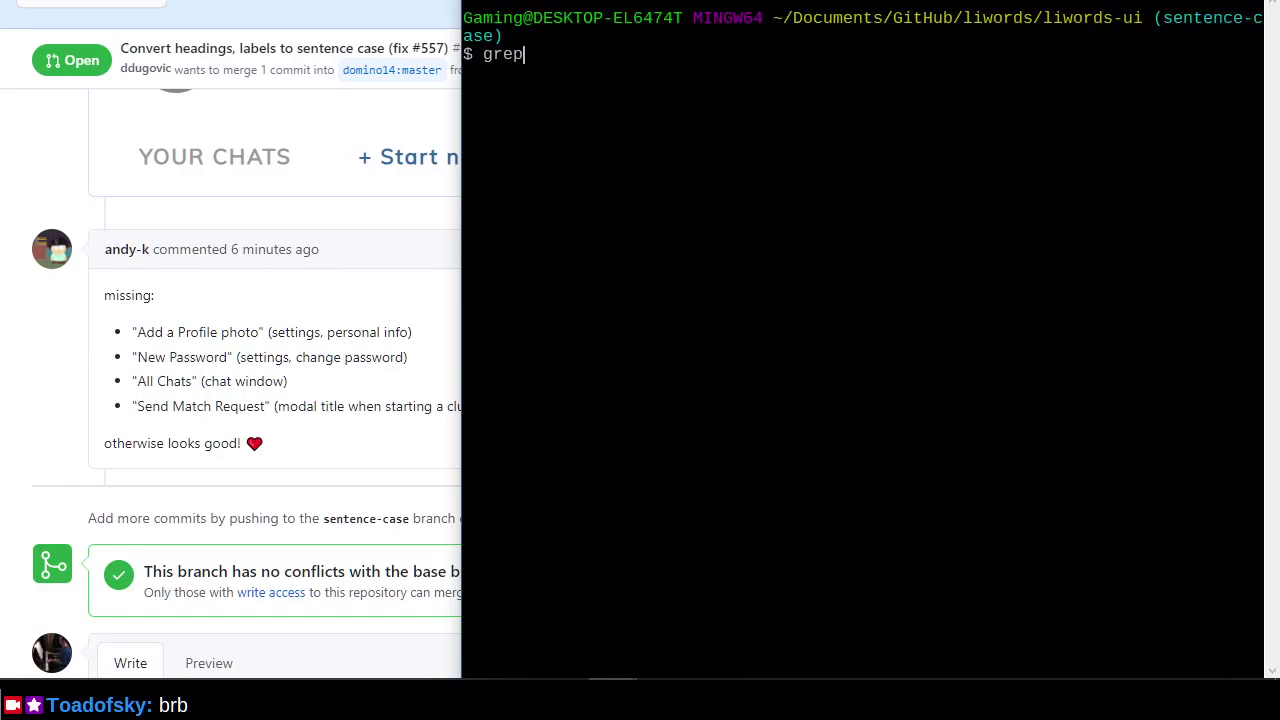
pyautogui.write(' -wrl "Add a profile')
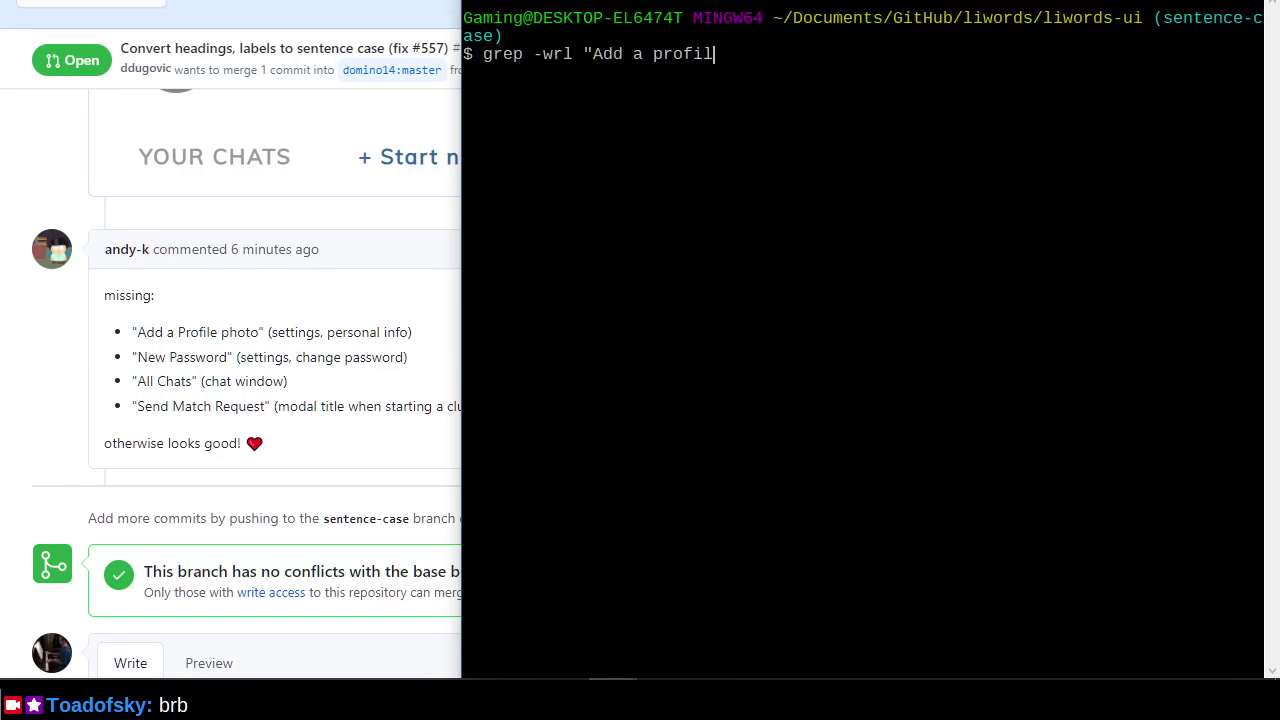
pyautogui.press('BackSpace')
pyautogui.press('BackSpace')
pyautogui.press('BackSpace')
pyautogui.press('BackSpace')
pyautogui.press('BackSpace')
pyautogui.press('BackSpace')
pyautogui.press('BackSpace')
pyautogui.press('BackSpace')
pyautogui.write('Profile photo" src')
pyautogui.press('Return')
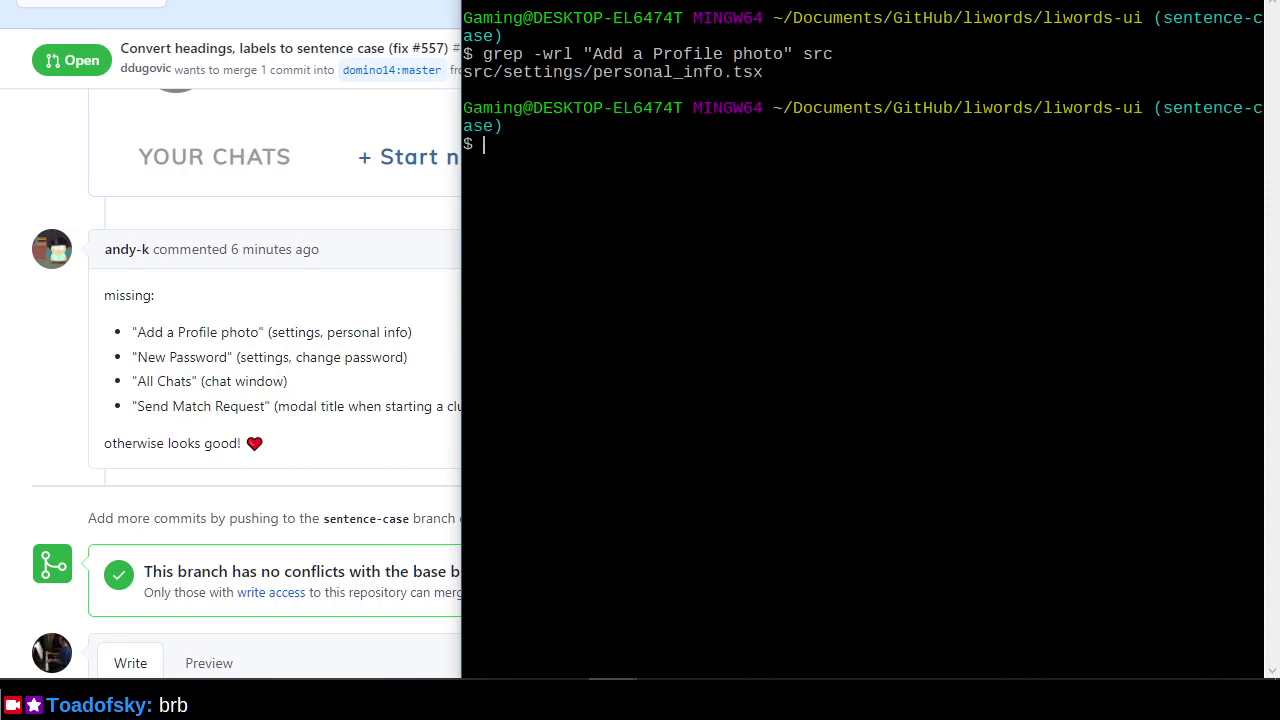
# Open the matching file, src/settings/personal_info.tsx, in Vim.
pyautogui.press('Up')
pyautogui.write('`')
pyautogui.press('Left')
pyautogui.press('Left')
pyautogui.press('Left')
pyautogui.press('Left')
pyautogui.press('Left')
pyautogui.press('Left')
pyautogui.press('Left')
pyautogui.press('Left')
pyautogui.press('Left')
pyautogui.press('Left')
pyautogui.press('Left')
pyautogui.press('Left')
pyautogui.press('Left')
pyautogui.press('Left')
pyautogui.press('Left')
pyautogui.press('Left')
pyautogui.press('Left')
pyautogui.press('Left')
pyautogui.press('Left')
pyautogui.press('Left')
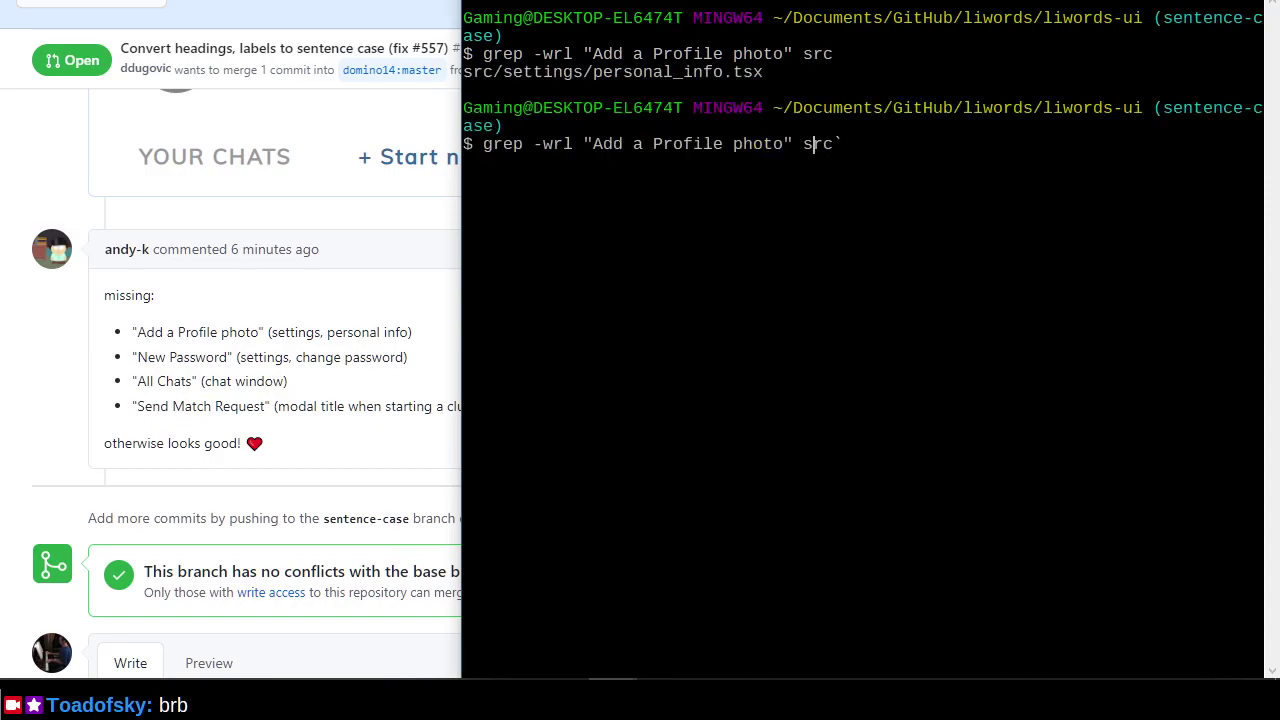
pyautogui.press('Home')
pyautogui.write('vim `')
pyautogui.press('Return')
# Change 'Add a Profile photo' to 'Add a profile photo' and save the file.
pyautogui.write('/P')
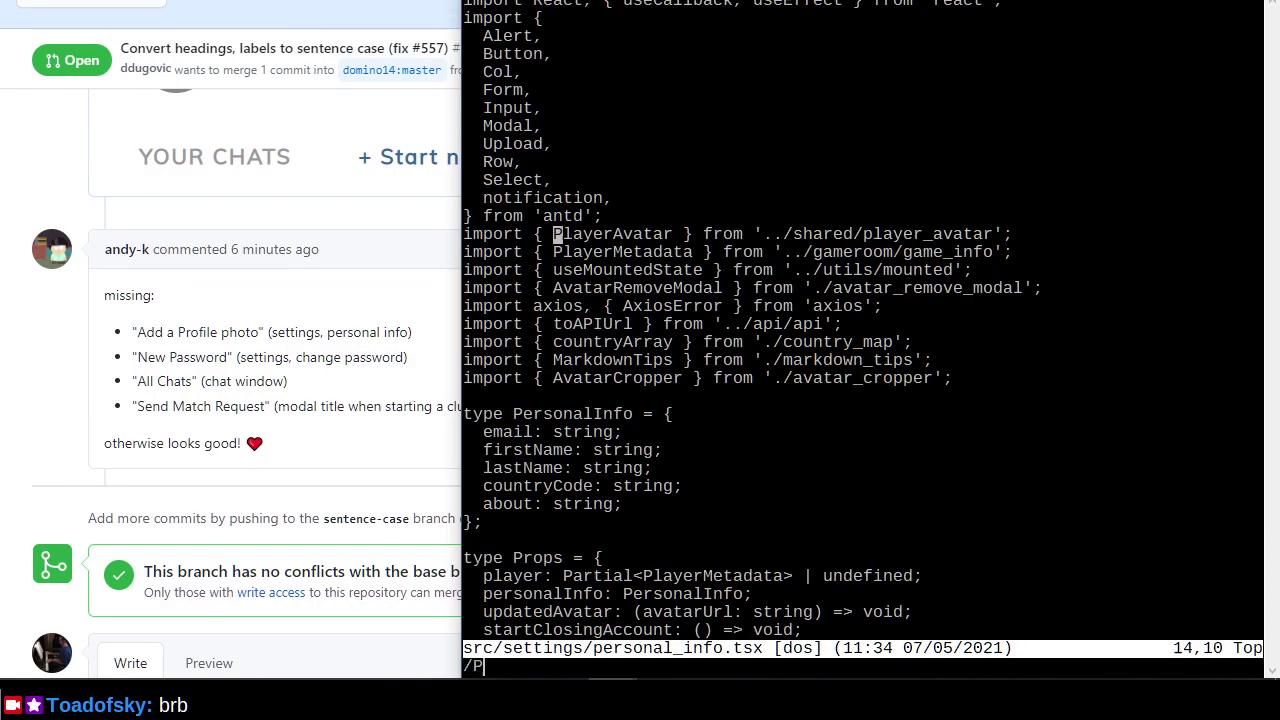
pyautogui.write('rofile p')
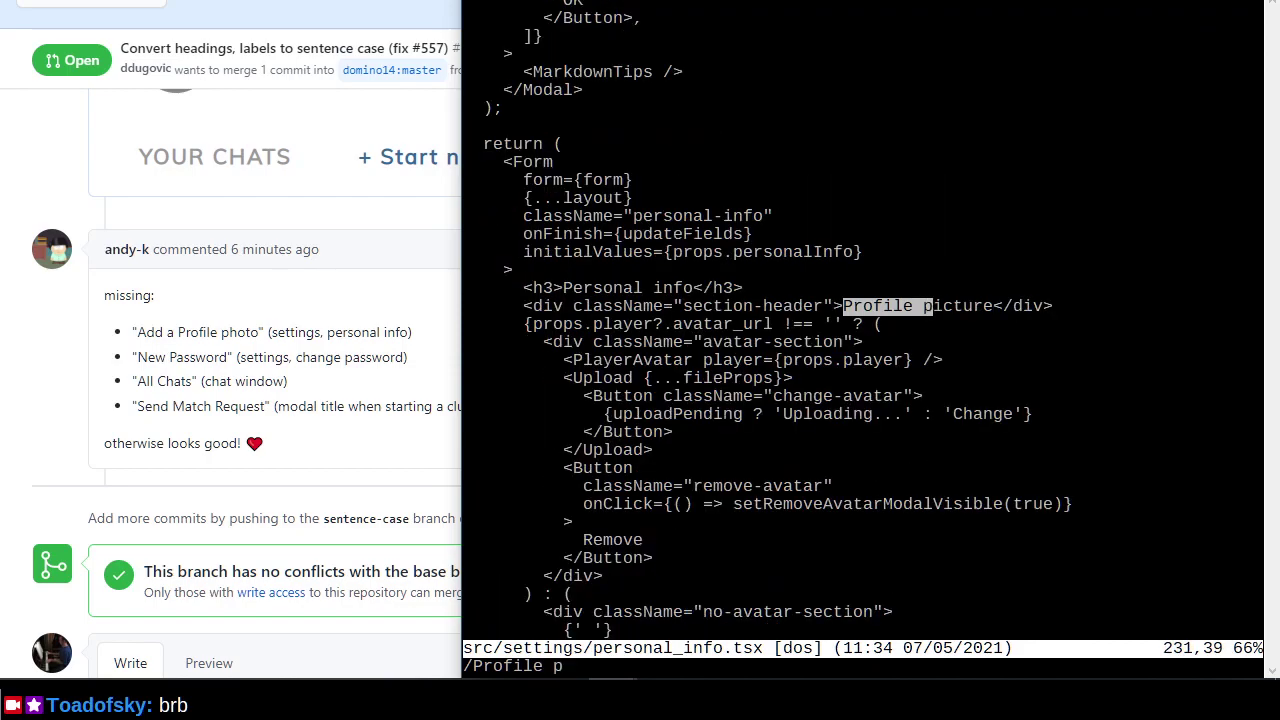
pyautogui.press('Return')
pyautogui.press('n')
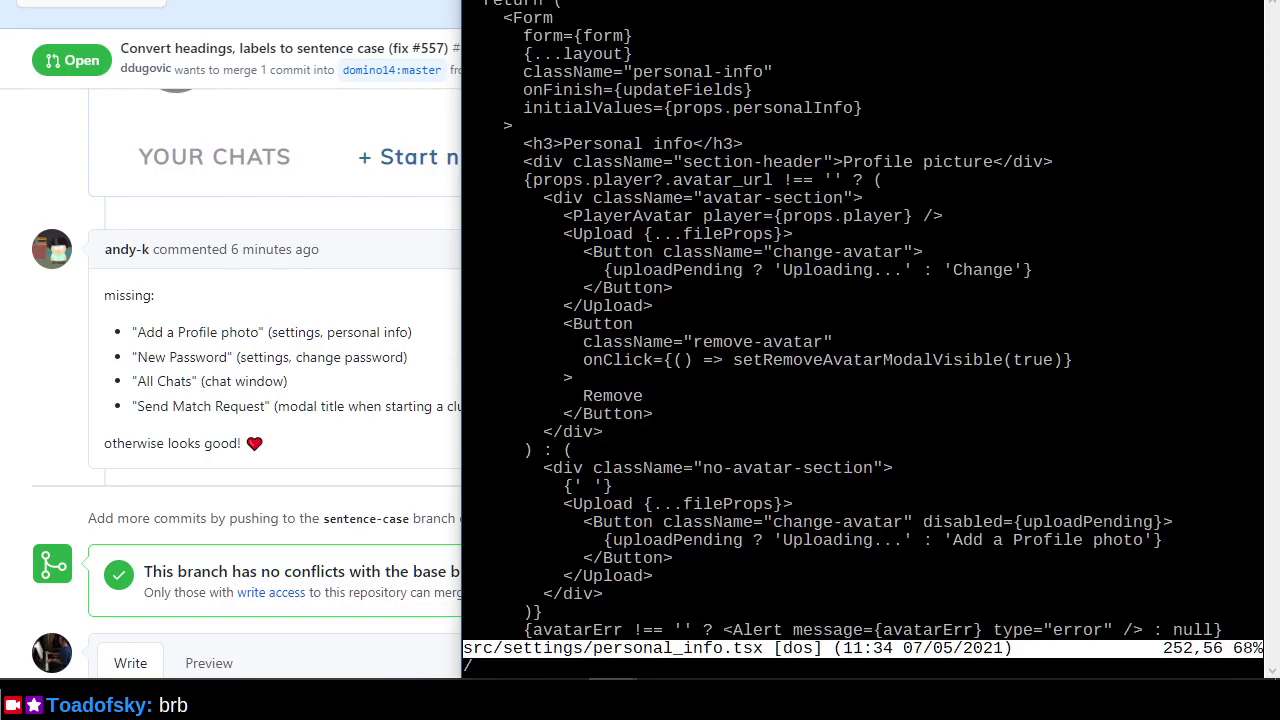
pyautogui.press('l')
pyautogui.press('i')
pyautogui.press('BackSpace')
pyautogui.write('p')
pyautogui.press('Escape')
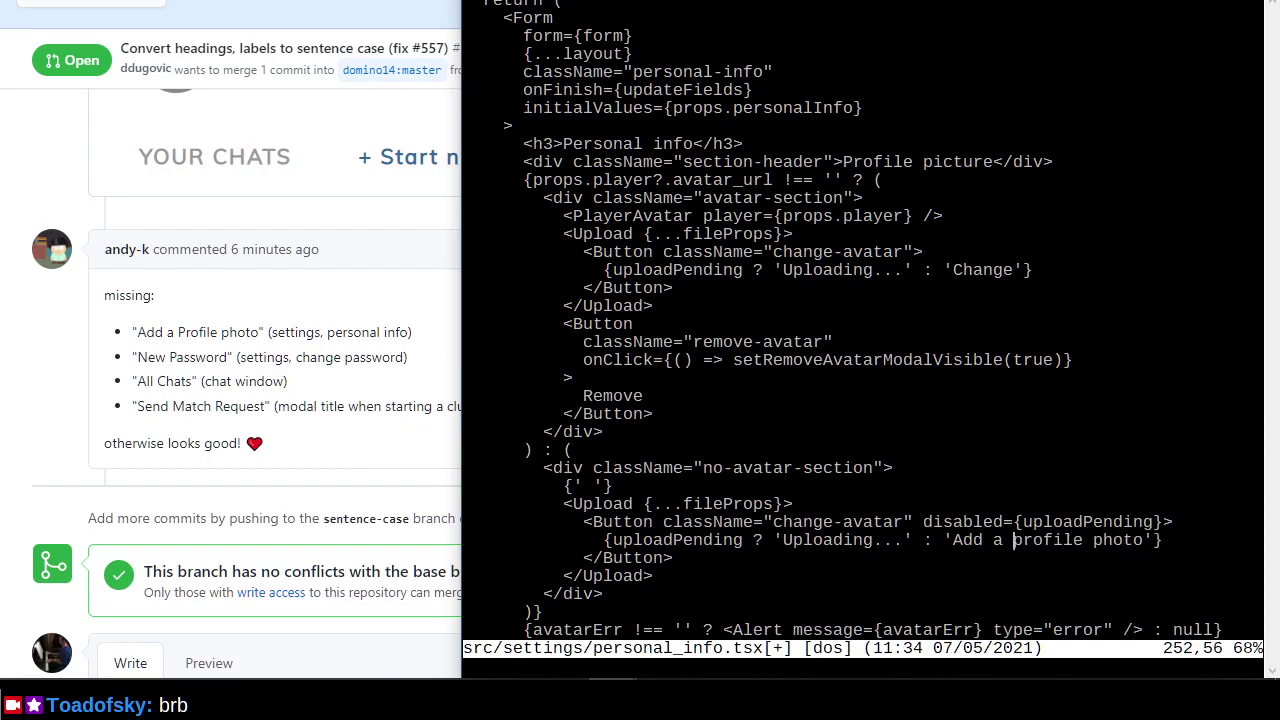
pyautogui.hotkey('shift', 'z')
pyautogui.hotkey('shift', 'z')
# Recall the vim-grep command and delete its old search phrase.
pyautogui.press('Up')
pyautogui.press('Left')
pyautogui.press('Left')
pyautogui.press('Left')
pyautogui.press('Left')
pyautogui.press('Left')
pyautogui.press('Left')
pyautogui.press('Left')
pyautogui.press('Right')
pyautogui.press('BackSpace')
pyautogui.press('BackSpace')
pyautogui.press('BackSpace')
pyautogui.press('BackSpace')
pyautogui.press('BackSpace')
pyautogui.press('BackSpace')
pyautogui.press('BackSpace')
pyautogui.press('BackSpace')
pyautogui.press('BackSpace')
pyautogui.press('BackSpace')
pyautogui.press('BackSpace')
pyautogui.press('BackSpace')
pyautogui.press('BackSpace')
pyautogui.press('BackSpace')
pyautogui.press('BackSpace')
pyautogui.press('BackSpace')
pyautogui.press('BackSpace')
pyautogui.press('BackSpace')
pyautogui.press('BackSpace')
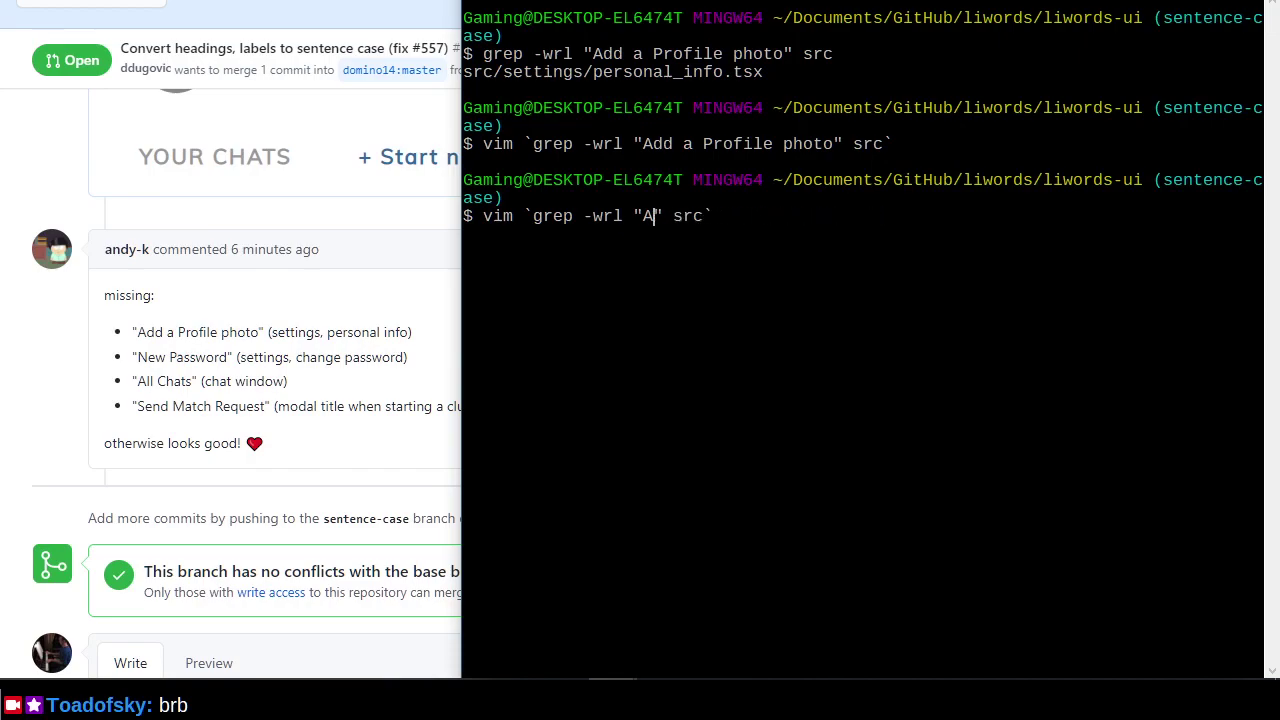
# Open the files containing 'New Password' in Vim and lowercase the first Password match.
pyautogui.write('New Password')
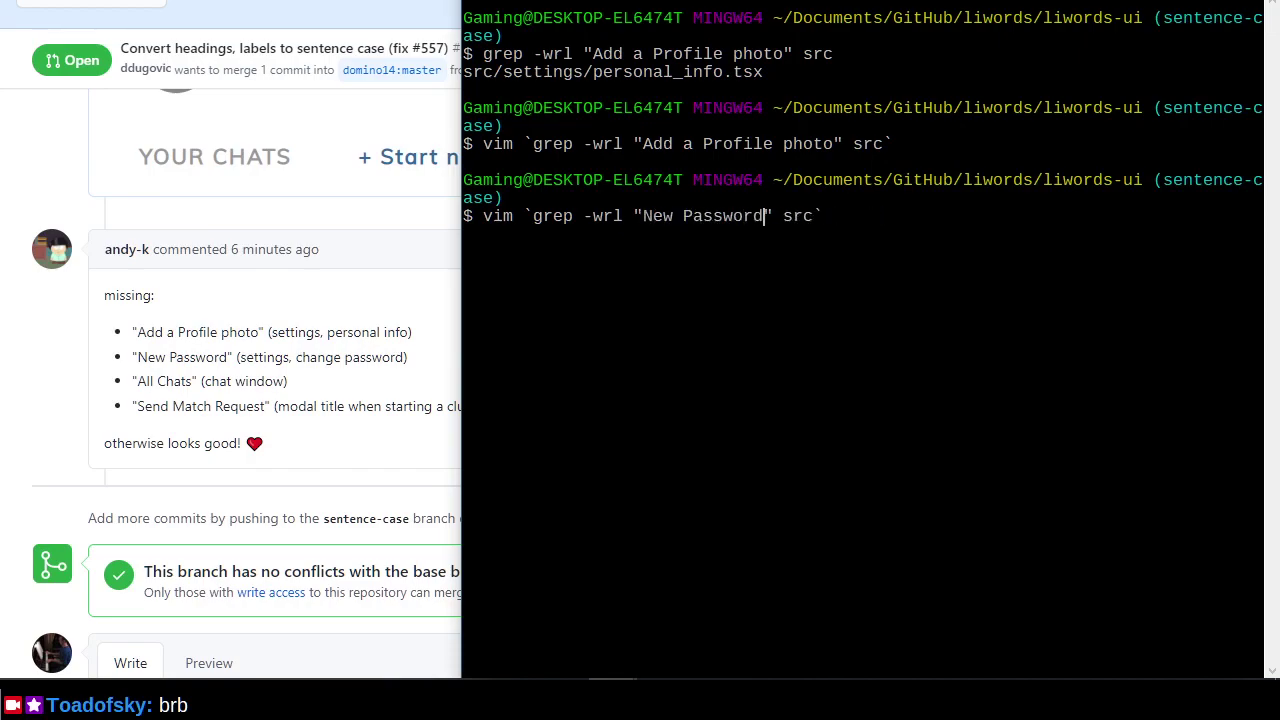
pyautogui.press('Return')
pyautogui.write('/New Pass')
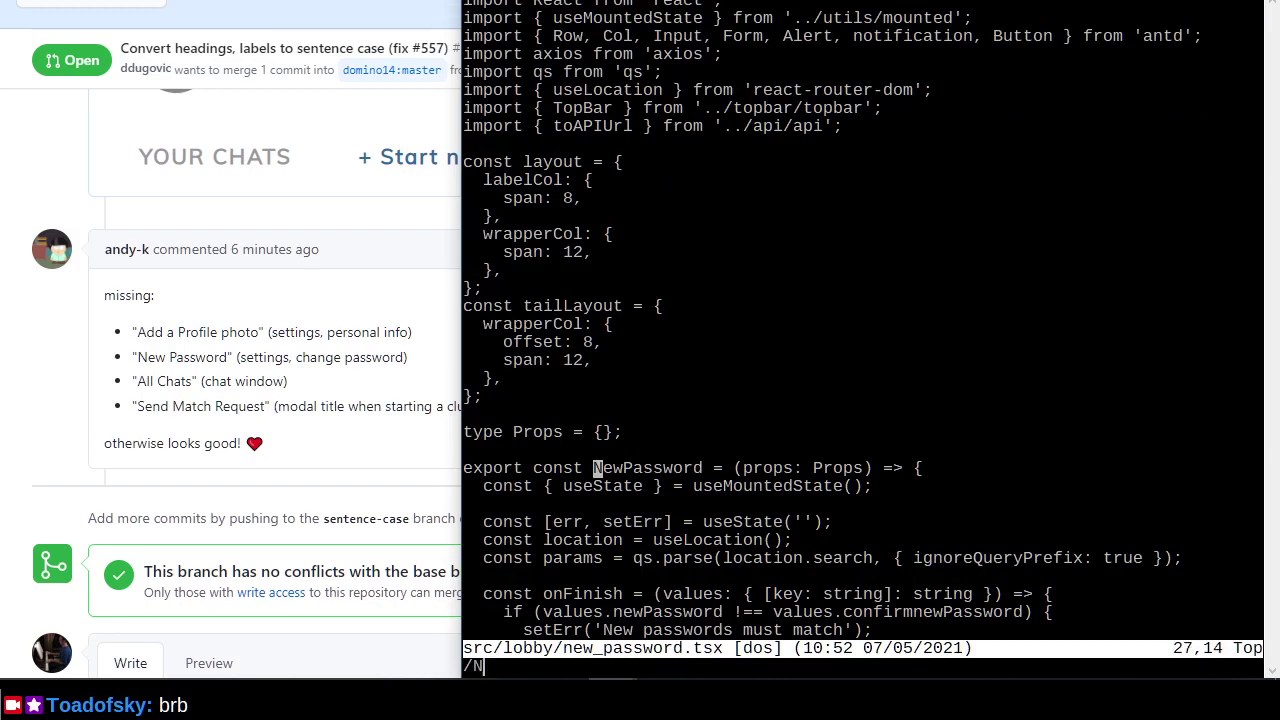
pyautogui.press('Return')
pyautogui.press('l')
pyautogui.press('l')
pyautogui.press('l')
pyautogui.press('l')
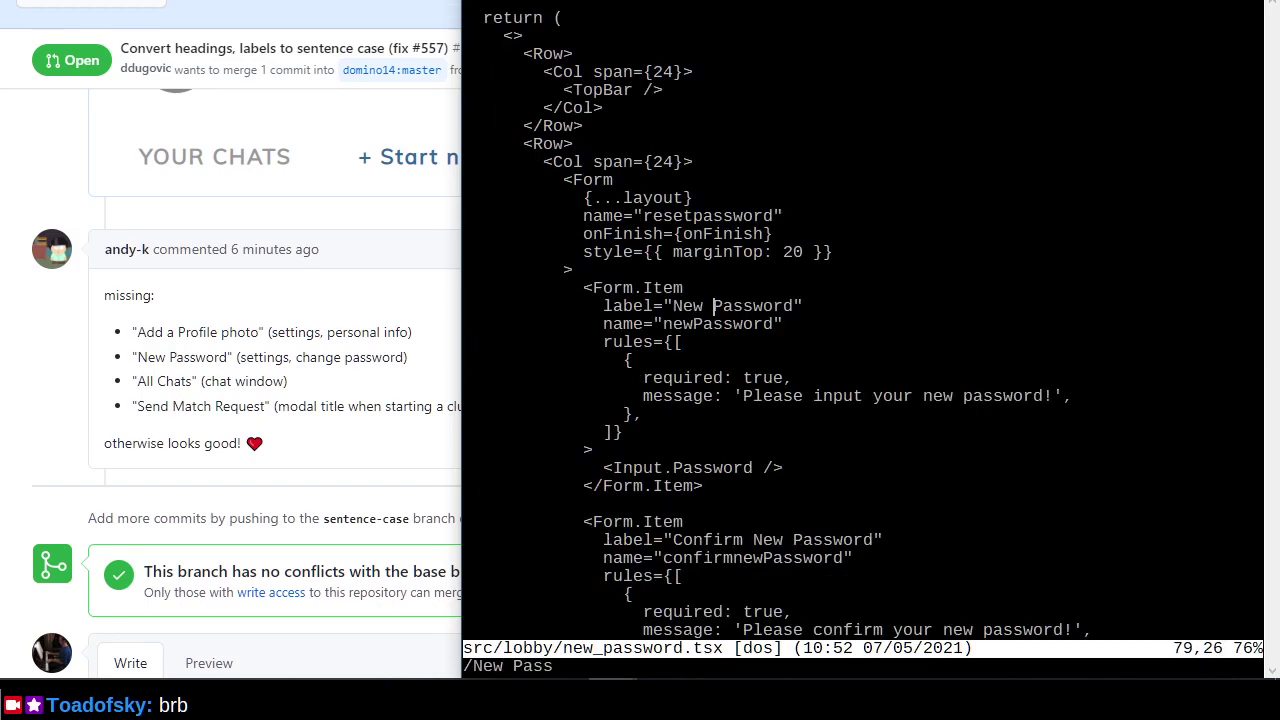
pyautogui.write('sp')
pyautogui.press('Escape')
pyautogui.press('n')
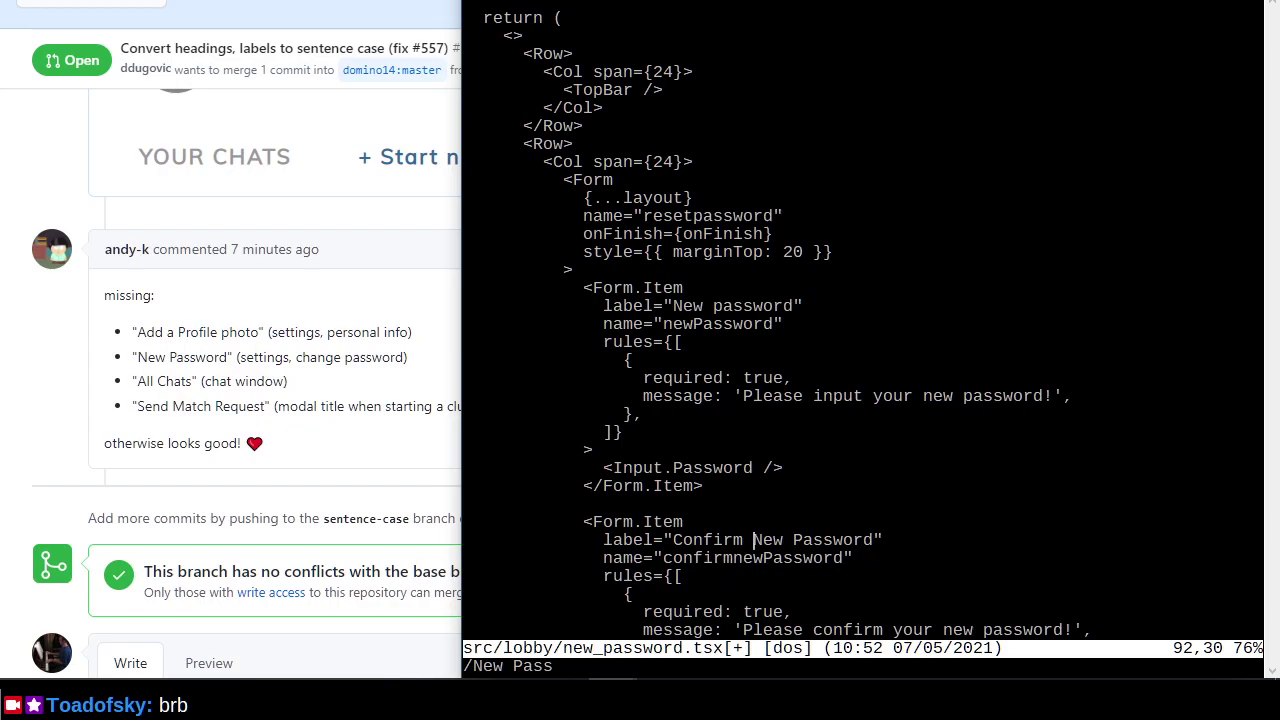
pyautogui.press('u')
pyautogui.hotkey('ctrl', 'r')
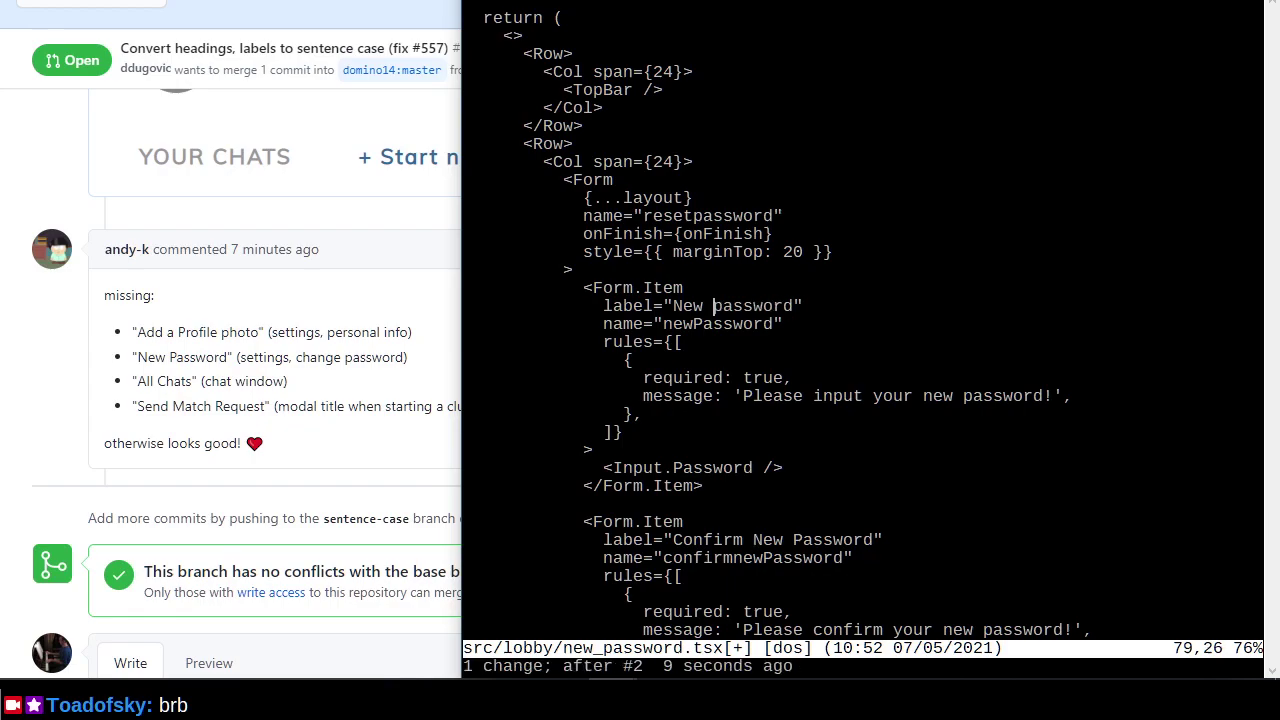
# Change 'Confirm New Password' to 'Confirm new password' and write the file.
pyautogui.write('/New Pass')
pyautogui.press('Return')
pyautogui.write('xin')
pyautogui.press('Escape')
pyautogui.hotkey('ctrl', 'e')
pyautogui.press('l')
pyautogui.press('l')
pyautogui.press('l')
pyautogui.press('l')
pyautogui.write('xip')
pyautogui.press('Escape')
pyautogui.press('n')
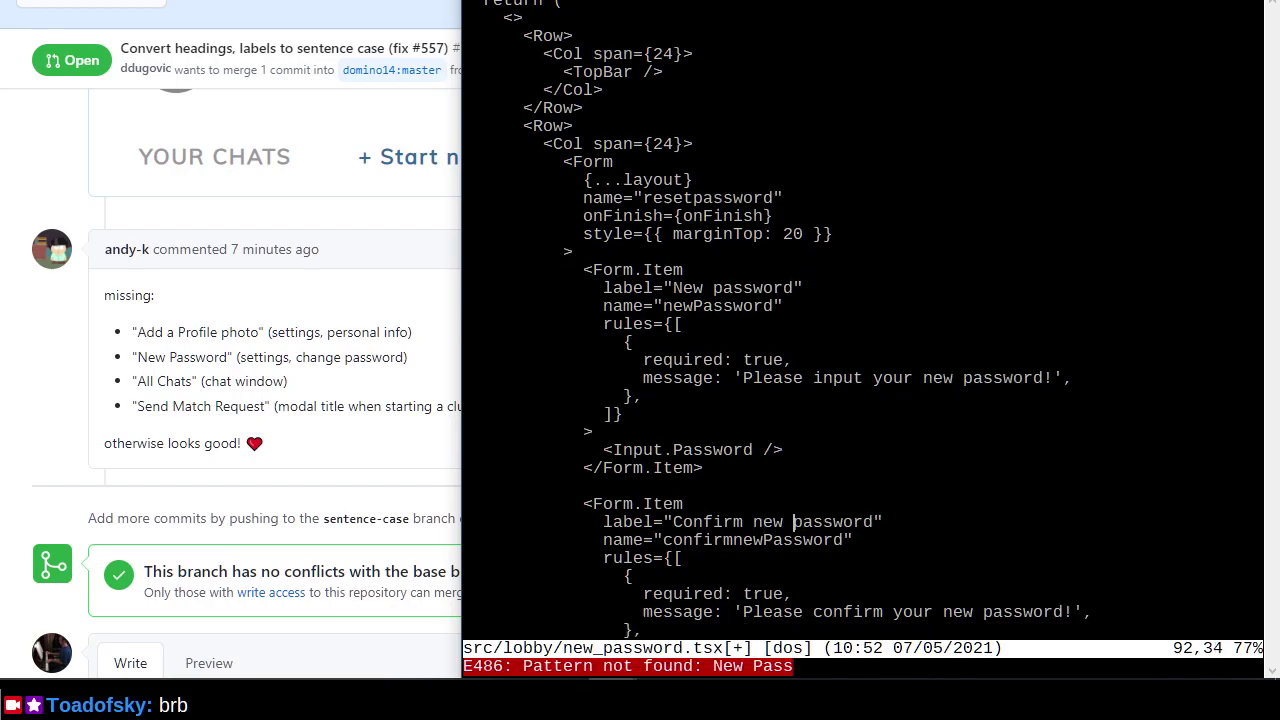
pyautogui.write(':wq')
pyautogui.press('Return')
# Lowercase the remaining New Password label in password_change.tsx and save it.
pyautogui.press('Return')
pyautogui.write(':n')
pyautogui.press('Return')
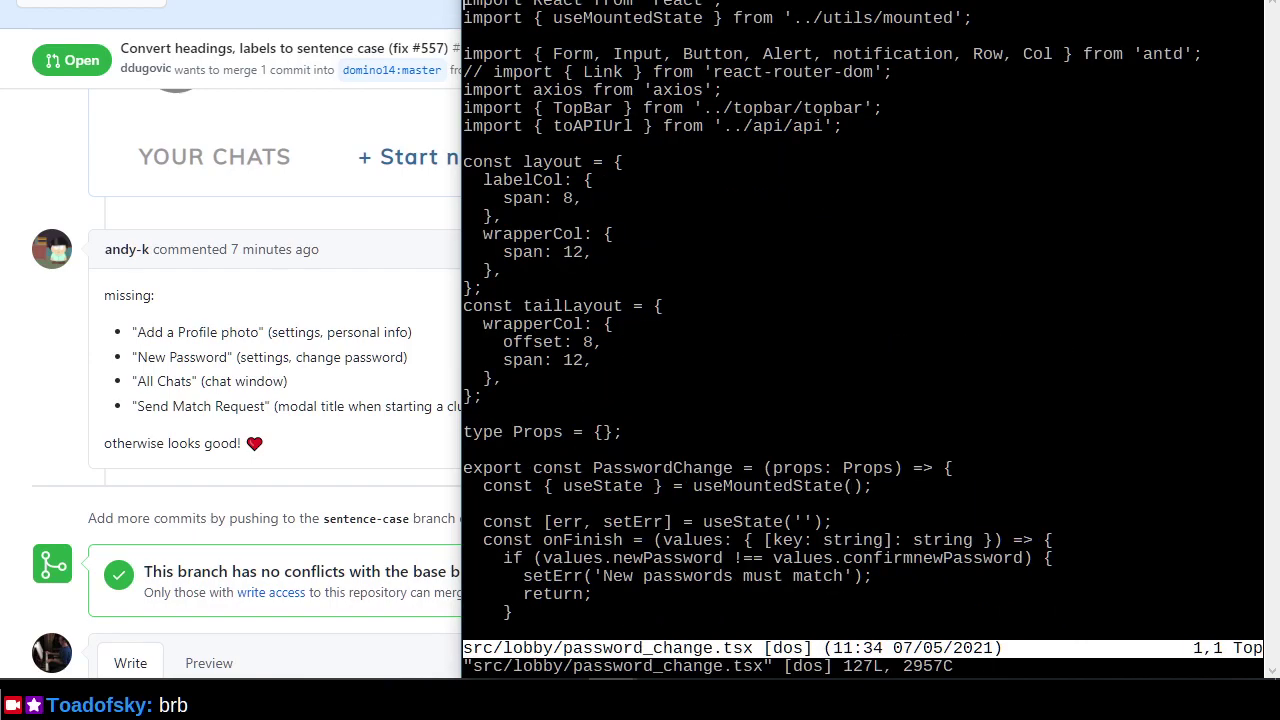
pyautogui.press('n')
pyautogui.write('xin')
pyautogui.press('Right')
pyautogui.press('Right')
pyautogui.press('Right')
pyautogui.press('Delete')
pyautogui.write('p')
pyautogui.press('Escape')
pyautogui.write('n:wq')
pyautogui.press('Return')
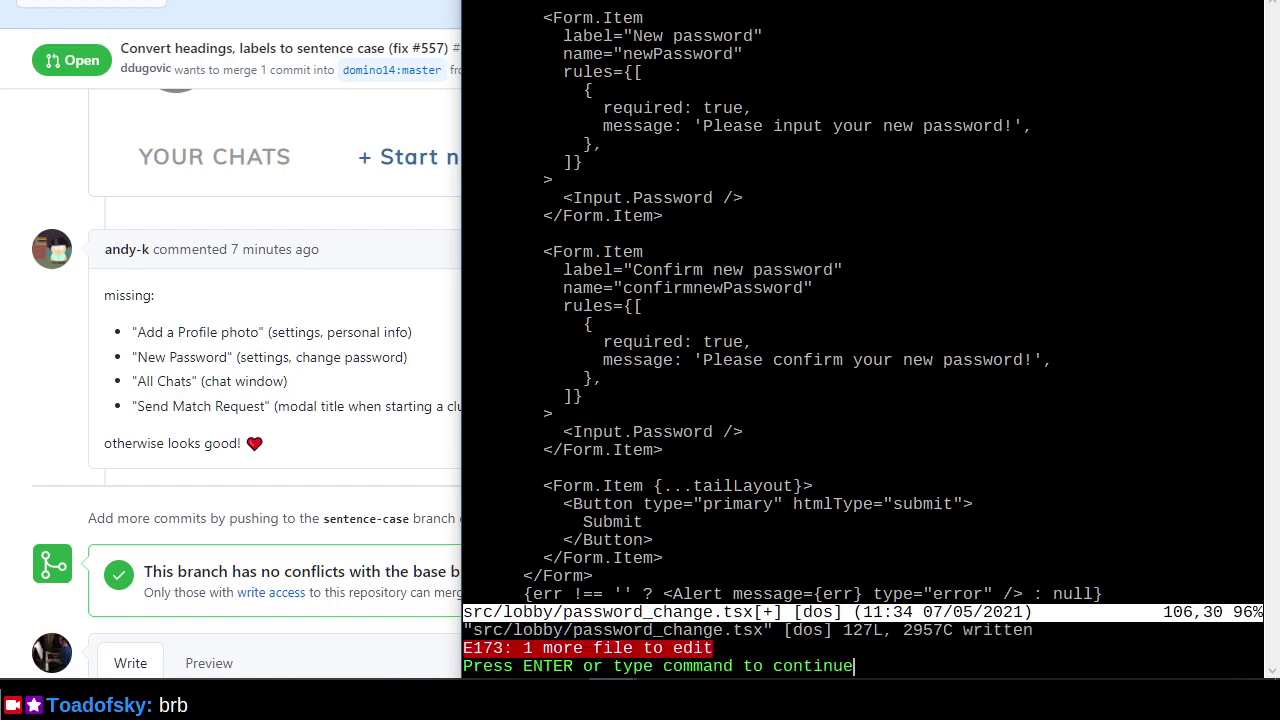
pyautogui.press('Return')
pyautogui.write(':wn')
pyautogui.press('Return')
# Change the label in src/settings/change_password.tsx to 'New password' and save.
pyautogui.write('/New Pass')
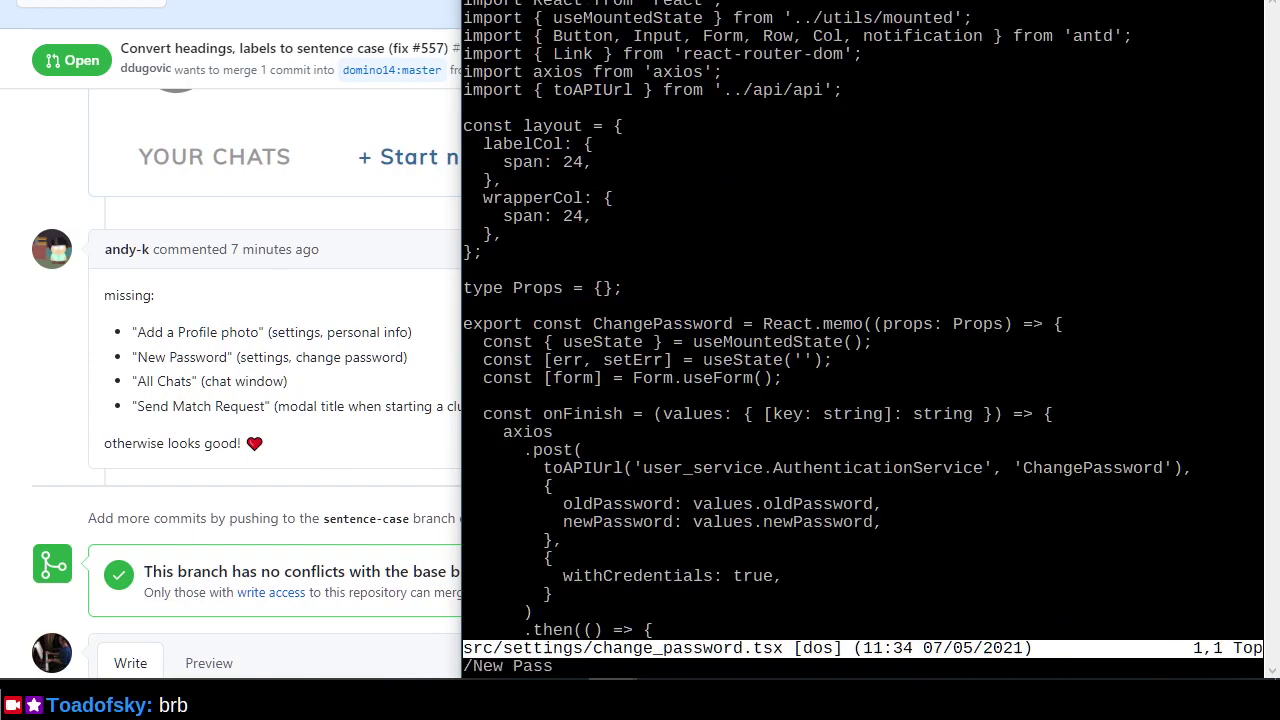
pyautogui.press('Return')
pyautogui.press('l')
pyautogui.press('l')
pyautogui.press('l')
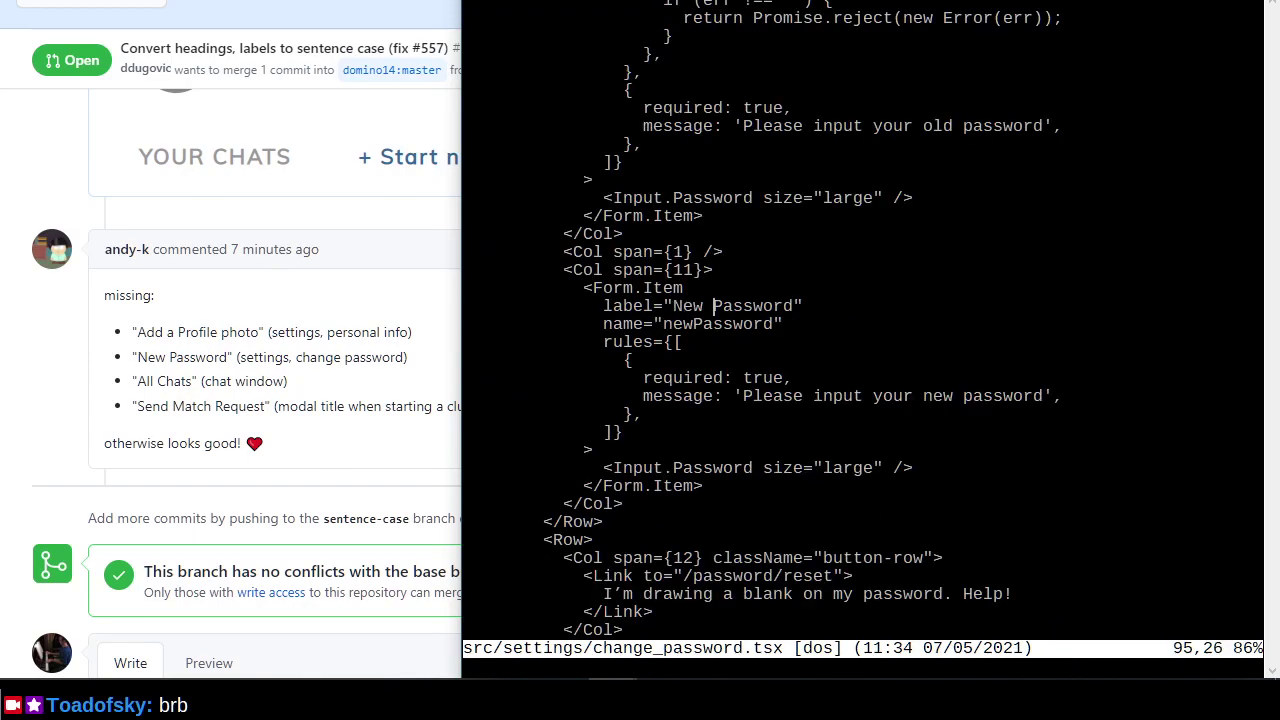
pyautogui.write('sp')
pyautogui.press('Escape')
pyautogui.write('n')
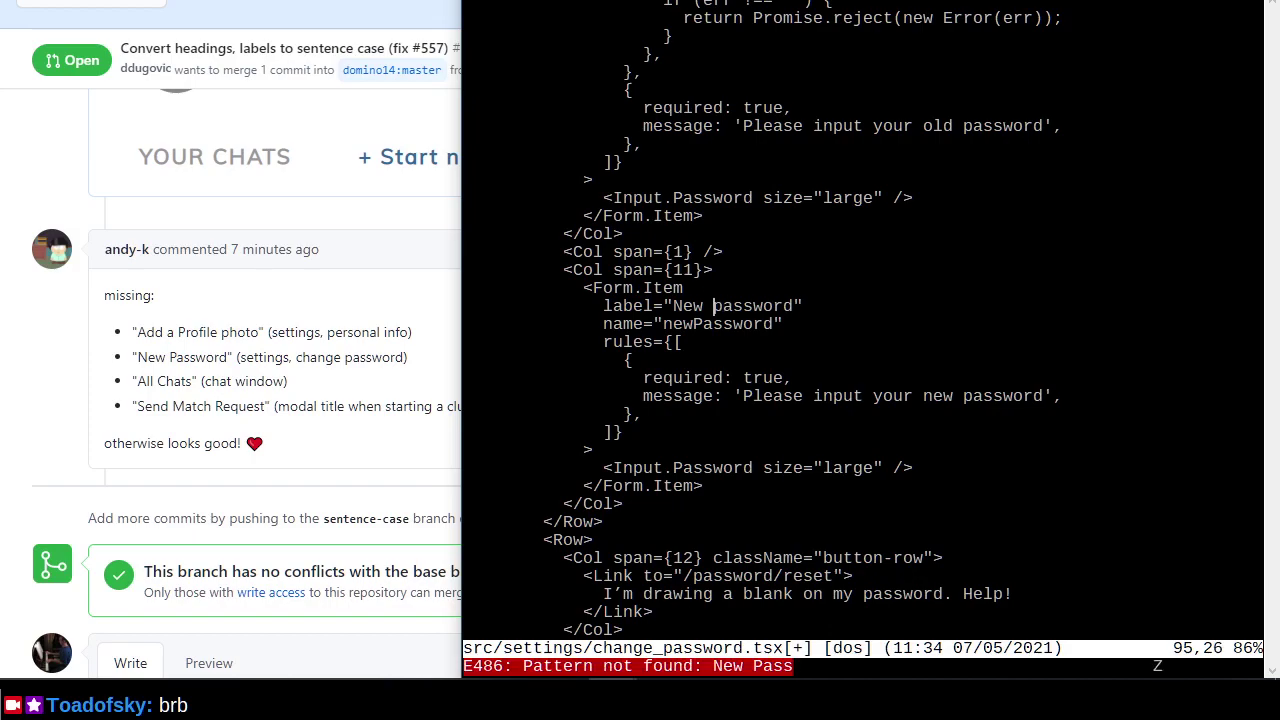
pyautogui.write(':wq')
pyautogui.press('Return')
# Review the uncommitted changes with git diff, then git diff src.
pyautogui.write('git diff')
pyautogui.press('Return')
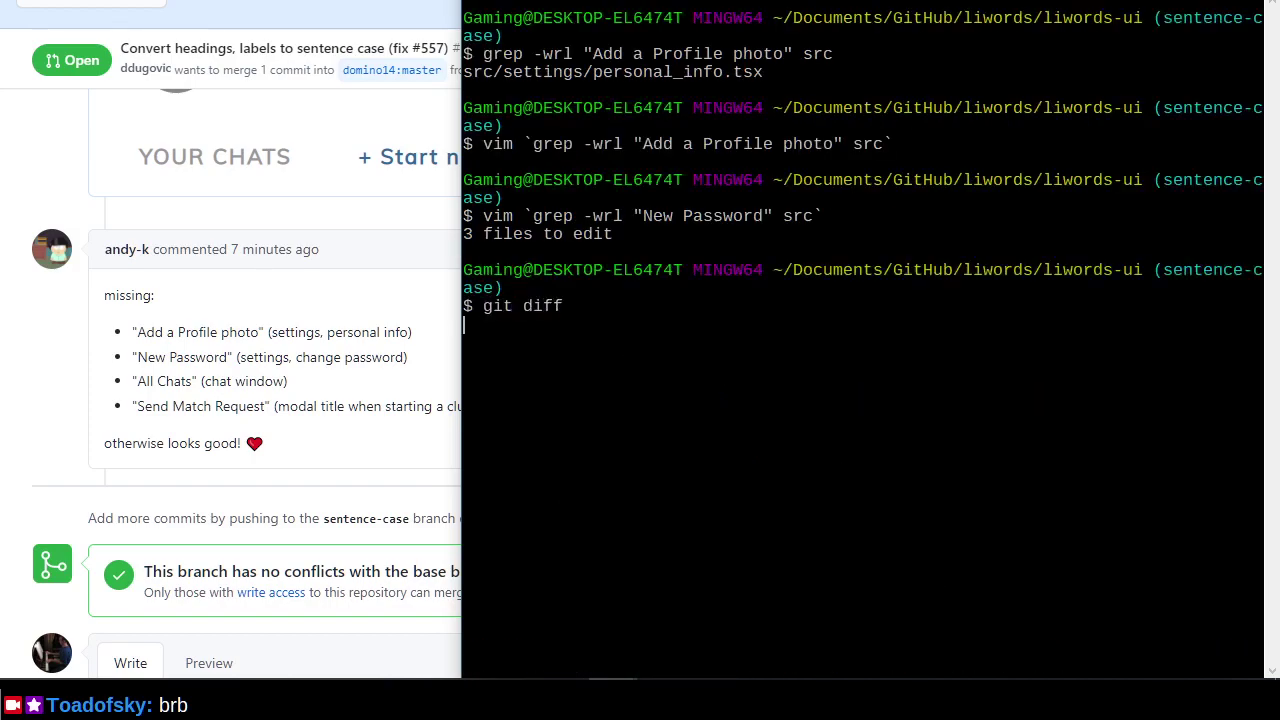
pyautogui.press('space')
pyautogui.press('space')
pyautogui.press('space')
pyautogui.press('space')
pyautogui.press('space')
pyautogui.press('space')
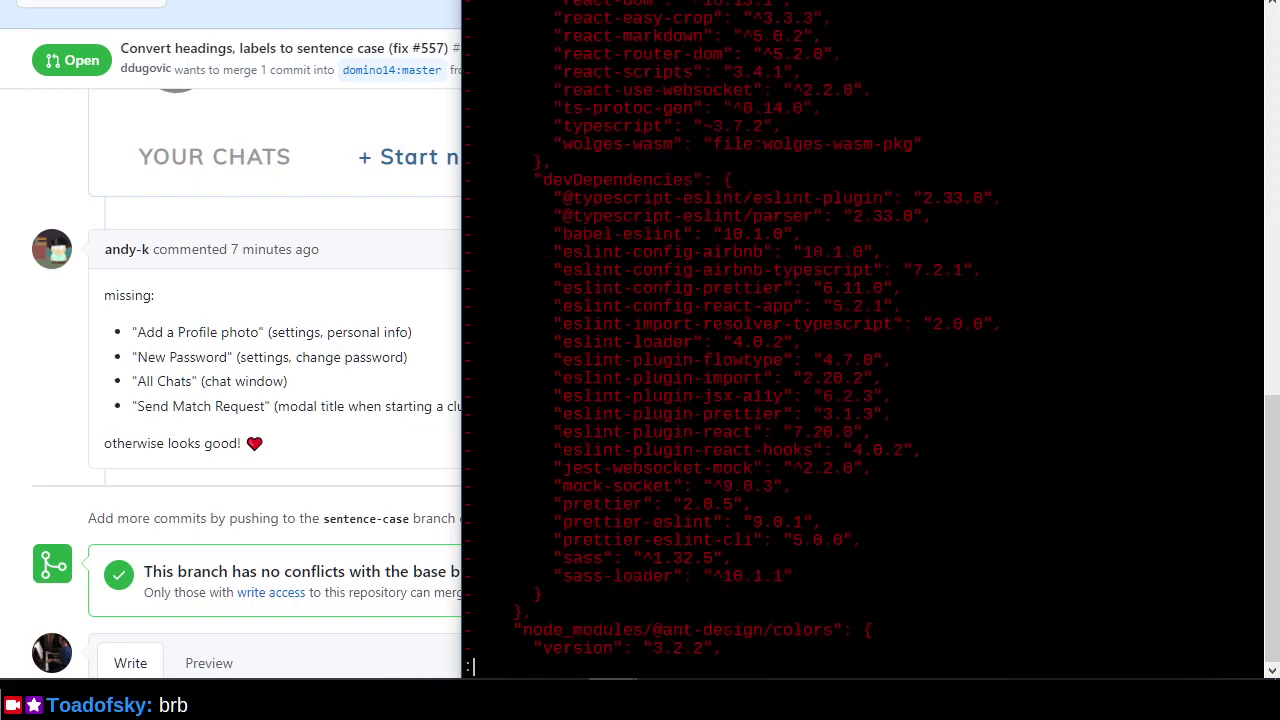
pyautogui.press('q')
pyautogui.press('Up')
pyautogui.write('sr')
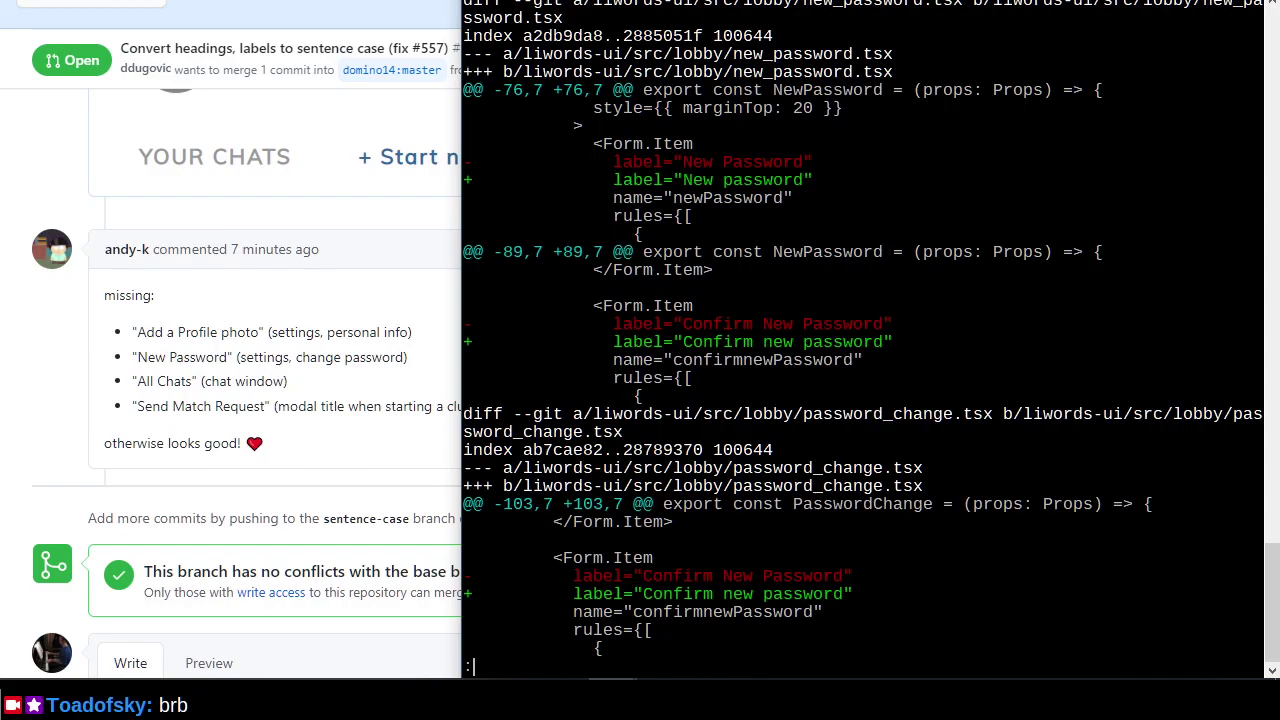
pyautogui.press('space')
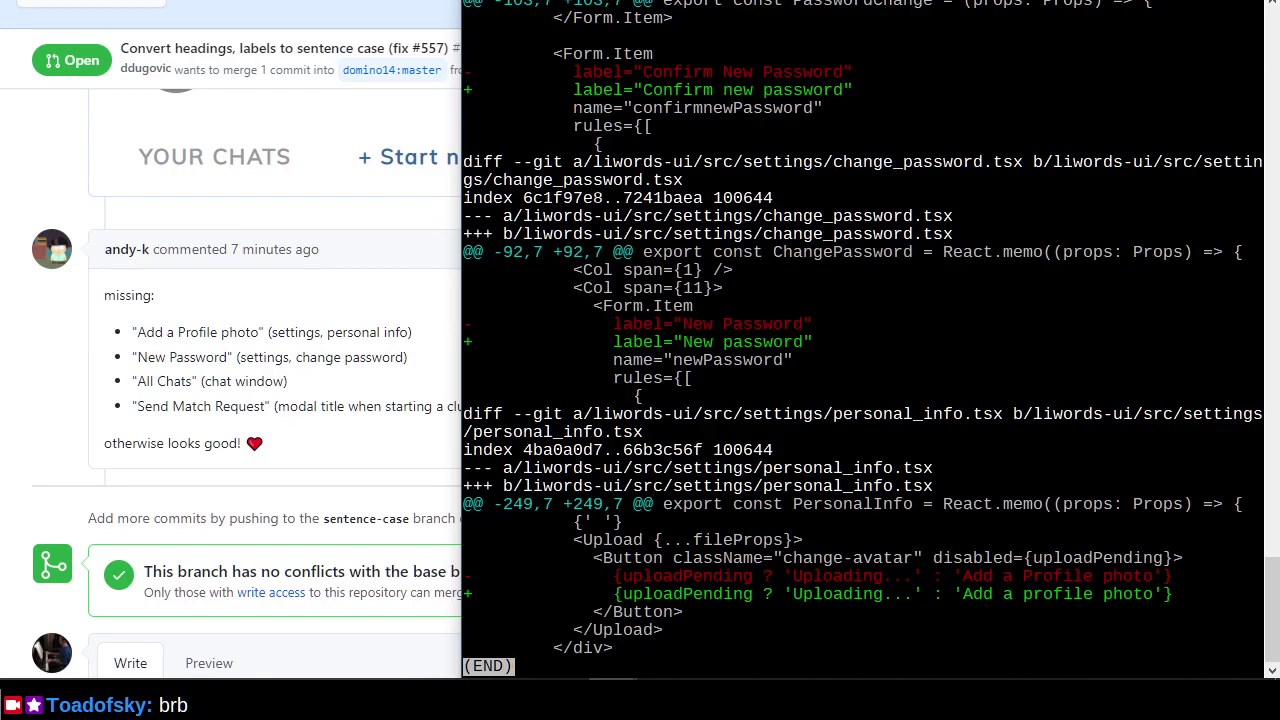
pyautogui.scroll(9, 862, 330)
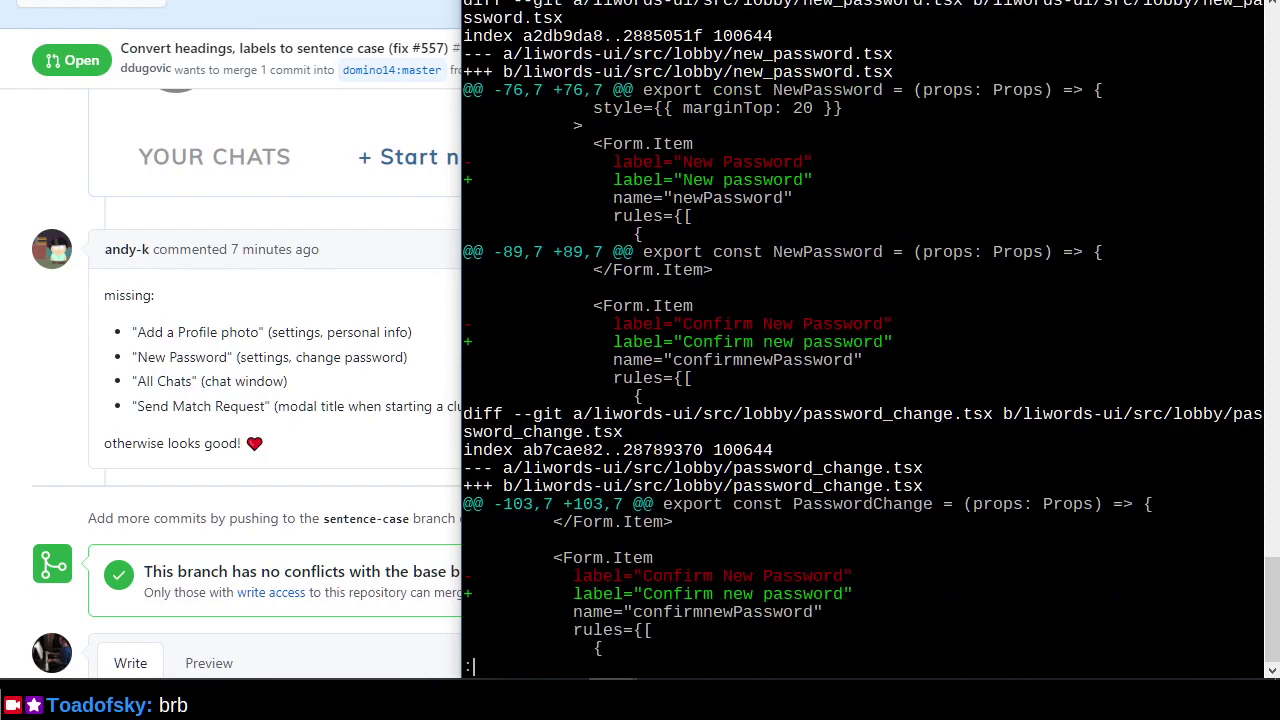
pyautogui.scroll(-9, 862, 330)
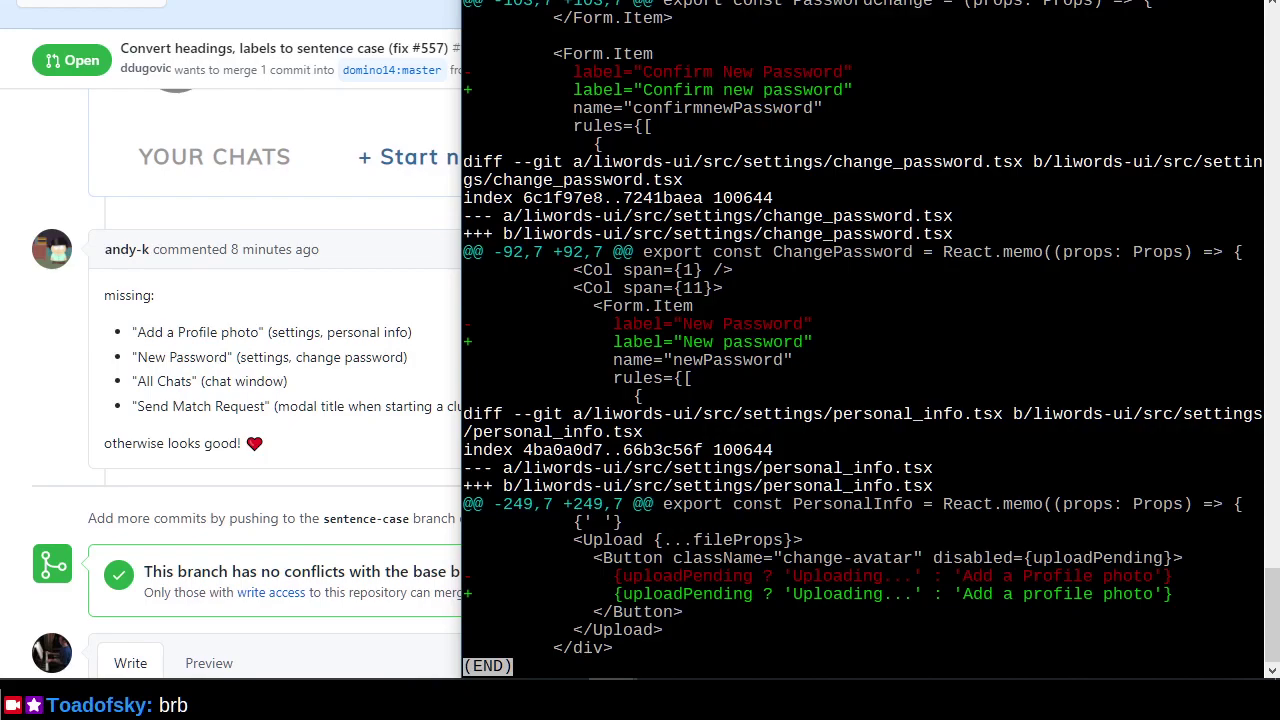
pyautogui.press('q')
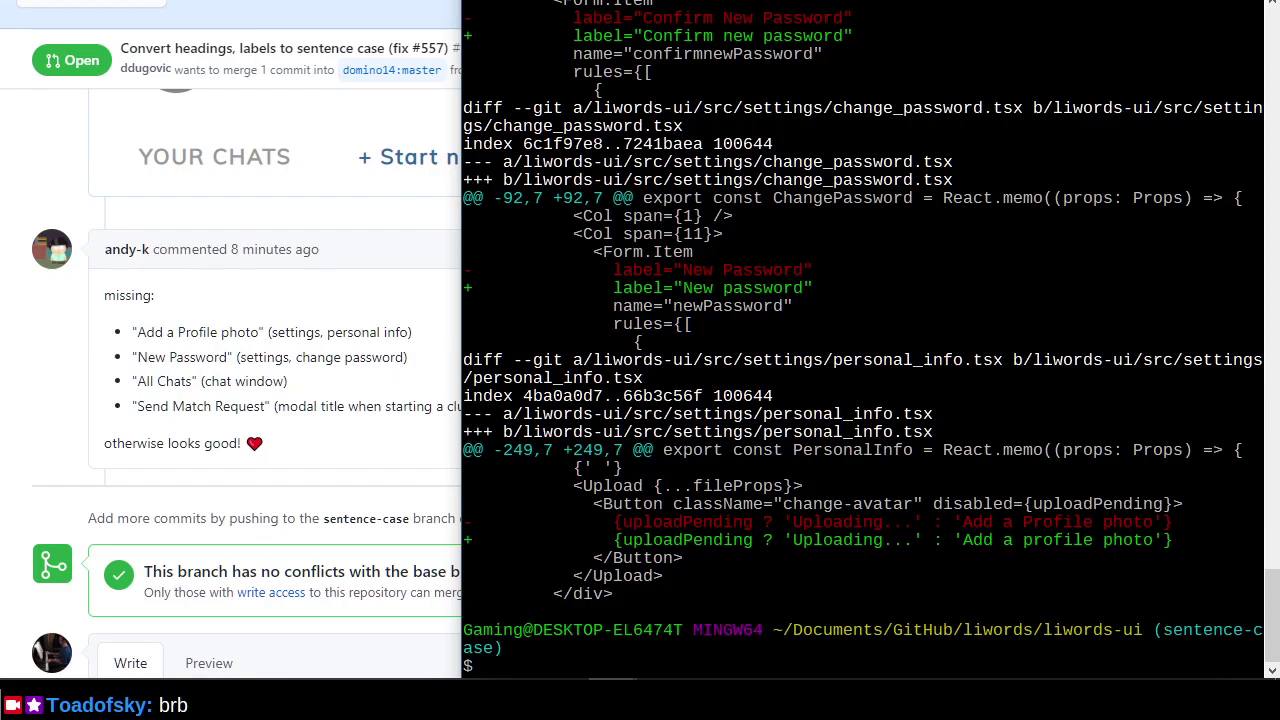
# Rerun the vim-grep command with 'All Chats' to open its matching files.
pyautogui.press('Up')
pyautogui.press('Up')
pyautogui.press('Left')
pyautogui.press('Left')
pyautogui.press('Left')
pyautogui.press('Left')
pyautogui.press('Left')
pyautogui.press('Left')
pyautogui.press('BackSpace')
pyautogui.press('BackSpace')
pyautogui.press('BackSpace')
pyautogui.press('BackSpace')
pyautogui.press('BackSpace')
pyautogui.press('BackSpace')
pyautogui.press('BackSpace')
pyautogui.press('BackSpace')
pyautogui.press('BackSpace')
pyautogui.press('BackSpace')
pyautogui.press('BackSpace')
pyautogui.press('BackSpace')
pyautogui.write('All Cha')
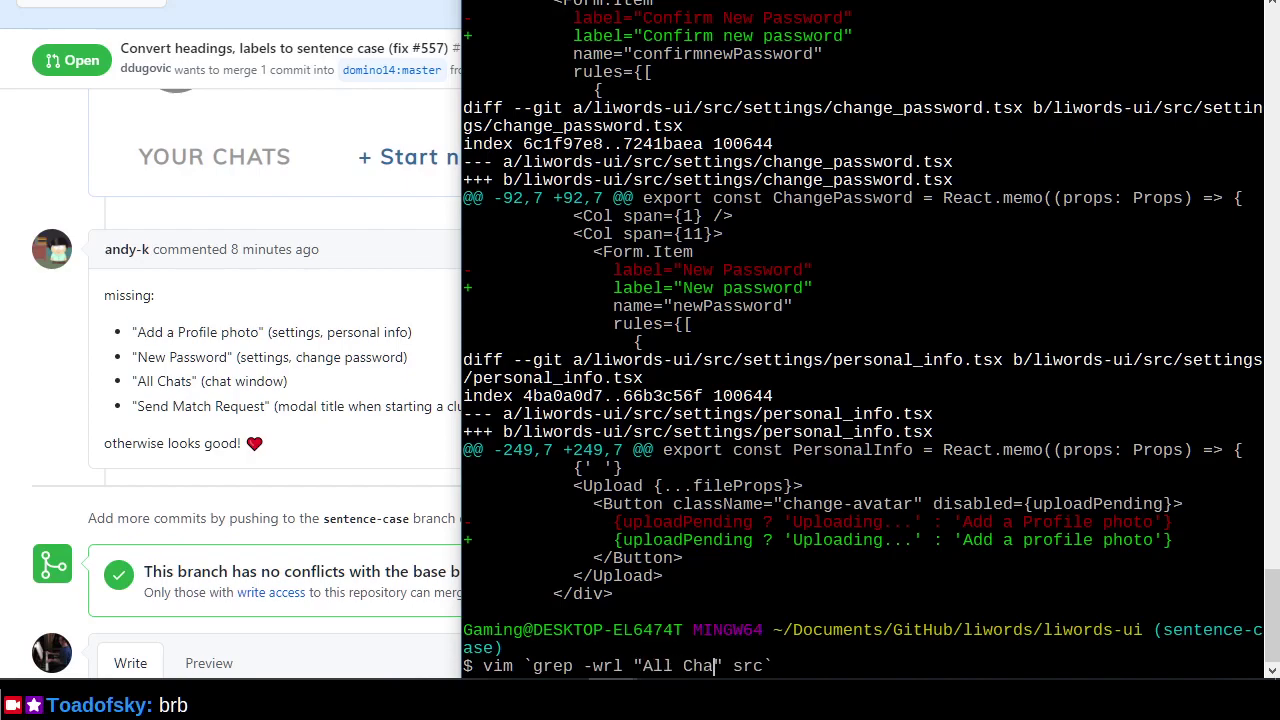
pyautogui.write('ts')
pyautogui.press('Return')
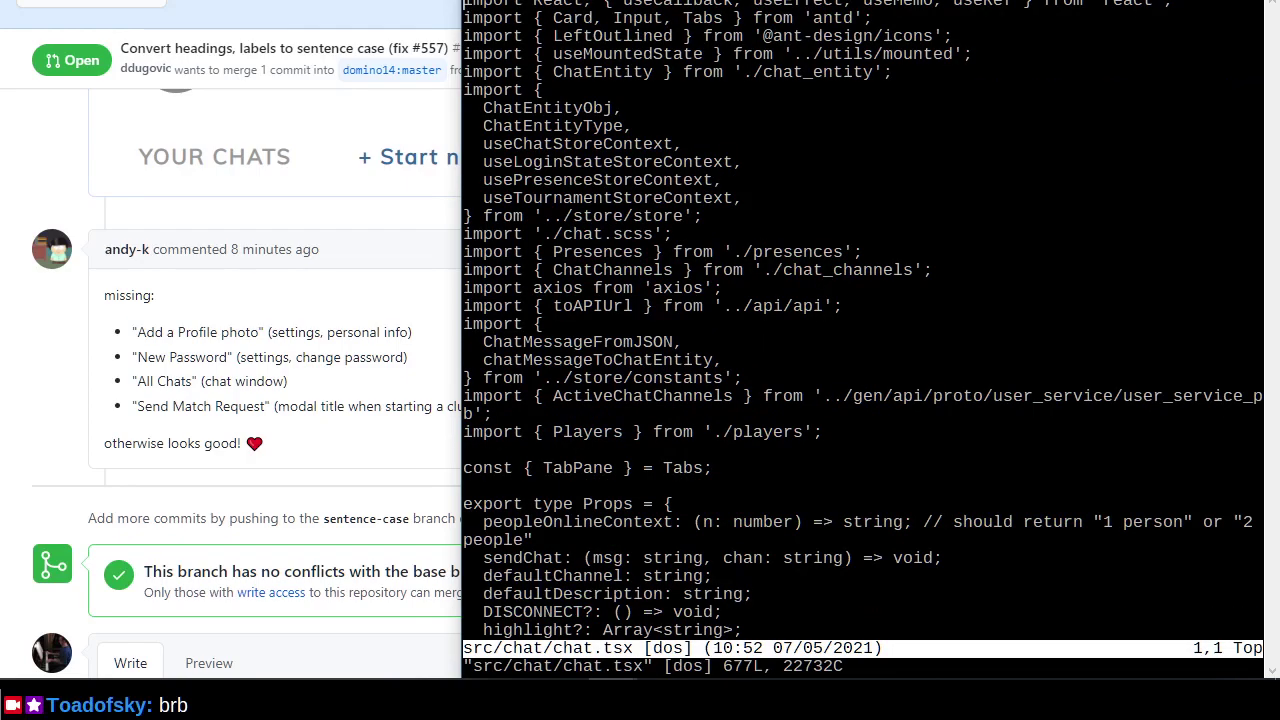
# Change 'All Chats' to 'All chats' and save the file.
pyautogui.write('/All Chats')
pyautogui.press('Return')
pyautogui.press('l')
pyautogui.press('l')
pyautogui.press('l')
pyautogui.press('l')
pyautogui.write('sc')
pyautogui.press('Escape')
pyautogui.press('n')
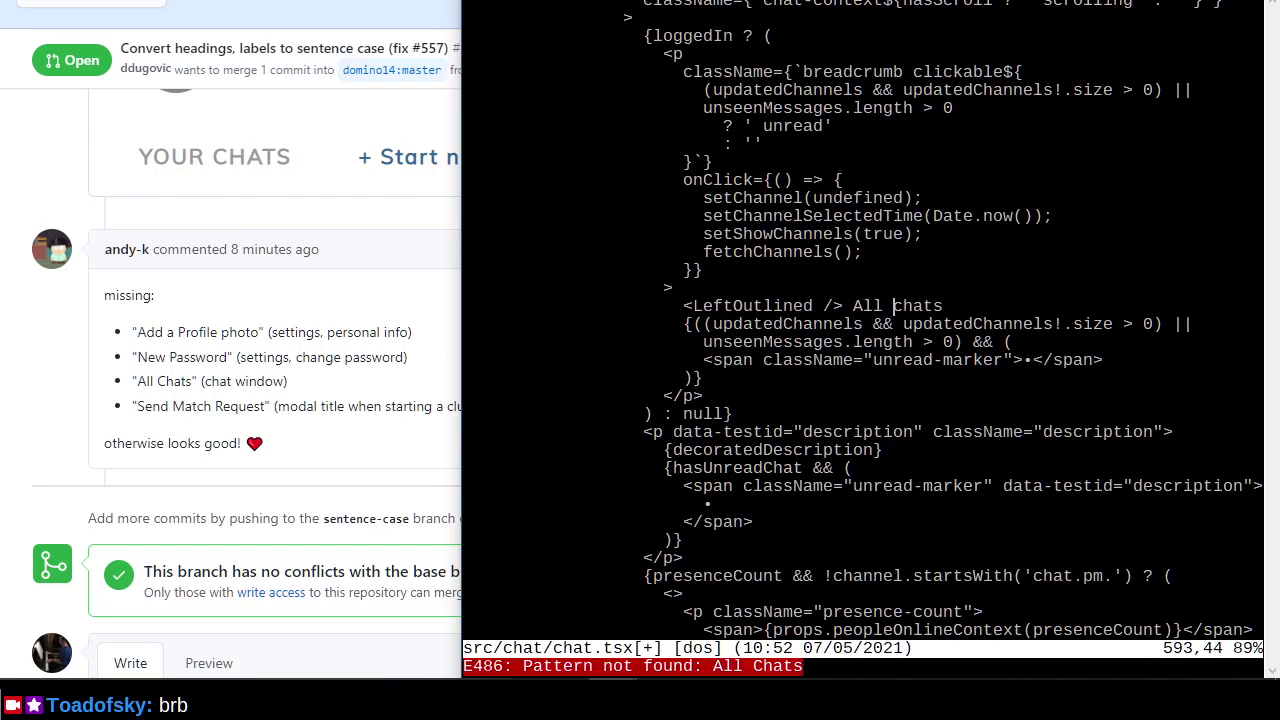
pyautogui.press(':')
pyautogui.write('wn')
pyautogui.press('Return')
pyautogui.press('Return')
pyautogui.press('Z')
pyautogui.press('Z')
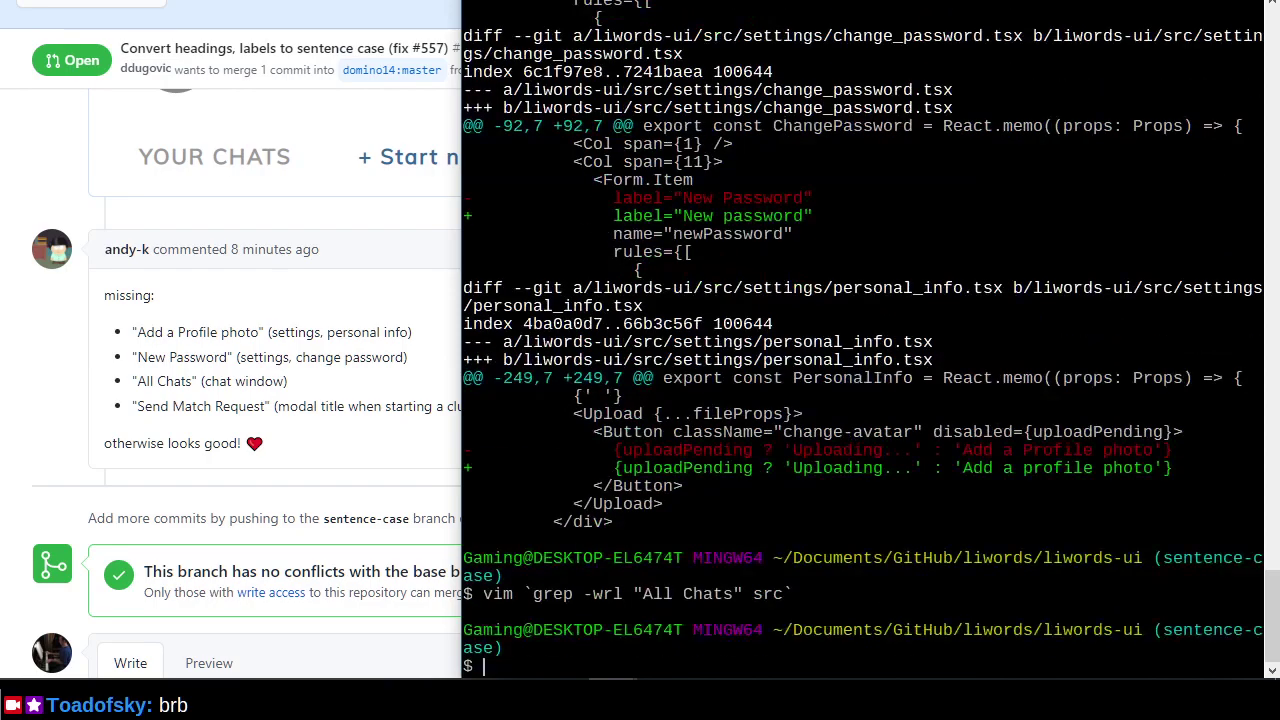
# Rerun the vim-grep command to open files containing 'Send Match Request'.
pyautogui.press('Up')
pyautogui.press('Left')
pyautogui.press('Left')
pyautogui.press('Left')
pyautogui.press('Left')
pyautogui.press('Left')
pyautogui.press('Left')
pyautogui.press('Left')
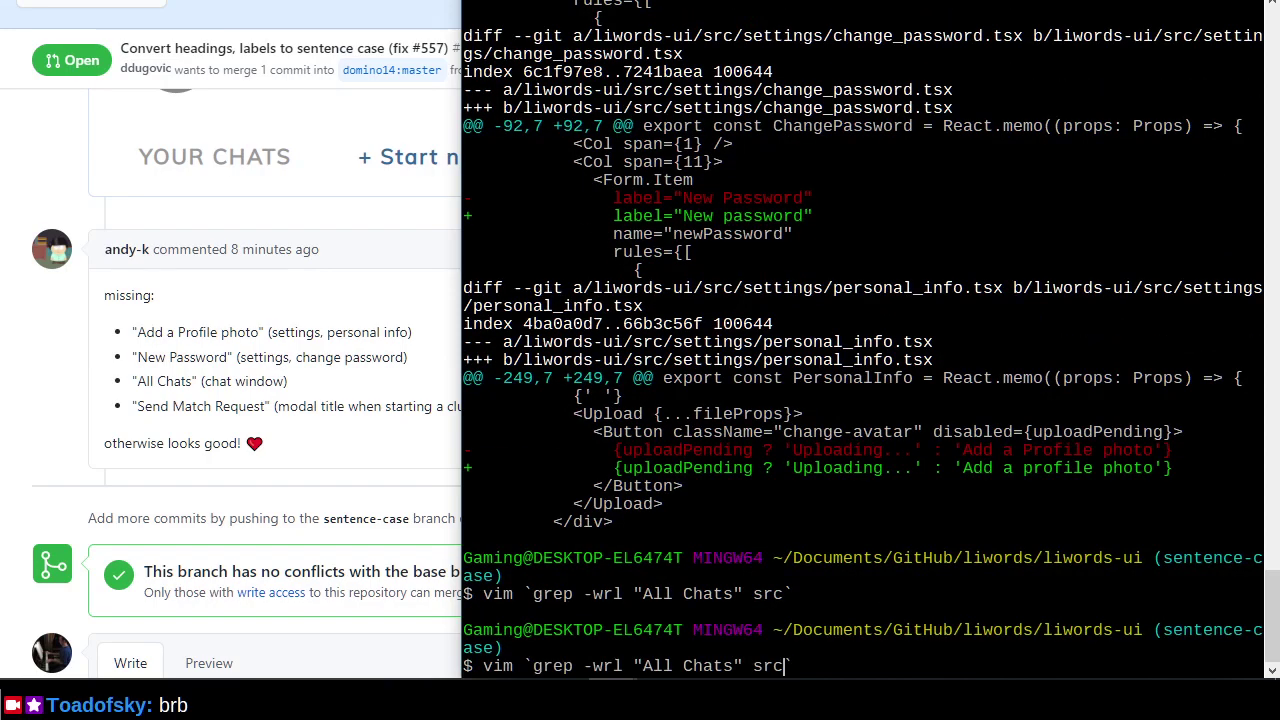
pyautogui.press('Right')
pyautogui.press('BackSpace')
pyautogui.press('BackSpace')
pyautogui.press('BackSpace')
pyautogui.press('BackSpace')
pyautogui.press('BackSpace')
pyautogui.press('BackSpace')
pyautogui.press('BackSpace')
pyautogui.press('BackSpace')
pyautogui.press('BackSpace')
pyautogui.write('Send Match Request')
pyautogui.press('Return')
# Change the modal title in actions_panel.tsx to 'Send match request' and save.
pyautogui.write('/Send M')
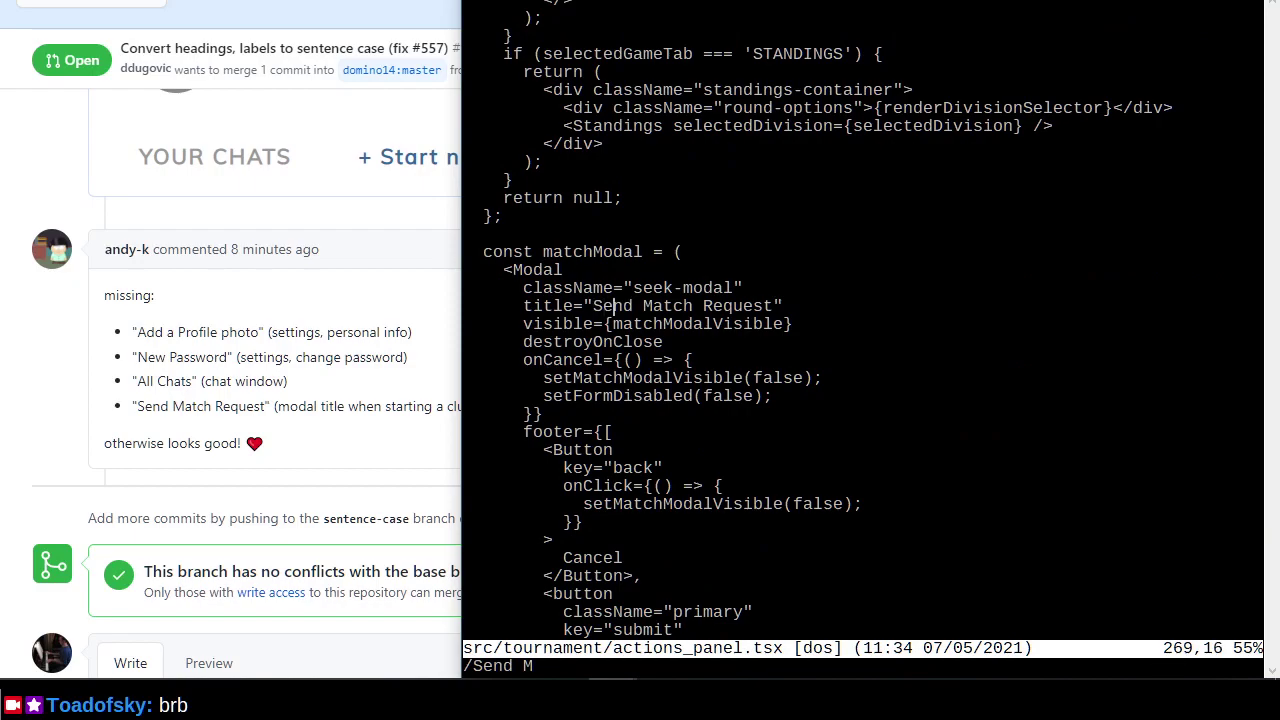
pyautogui.press('Return')
pyautogui.write('sm')
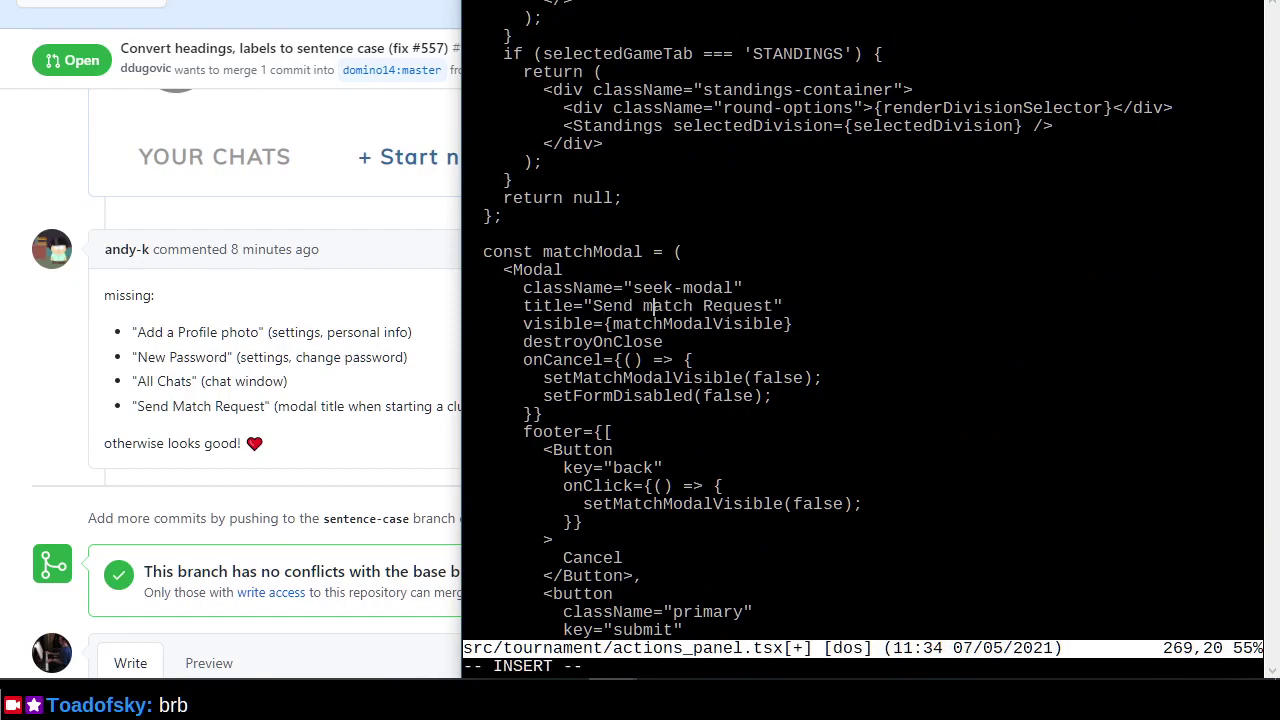
pyautogui.press('Right')
pyautogui.press('Right')
pyautogui.press('Right')
pyautogui.press('Right')
pyautogui.press('Right')
pyautogui.press('x')
pyautogui.press('r')
pyautogui.press('r')
pyautogui.press('i')
pyautogui.write('e')
pyautogui.press('Escape')
pyautogui.hotkey('shift', 'z')
pyautogui.hotkey('shift', 'z')
# Check git status, stage the src folder and view the commit history.
pyautogui.write('git status')
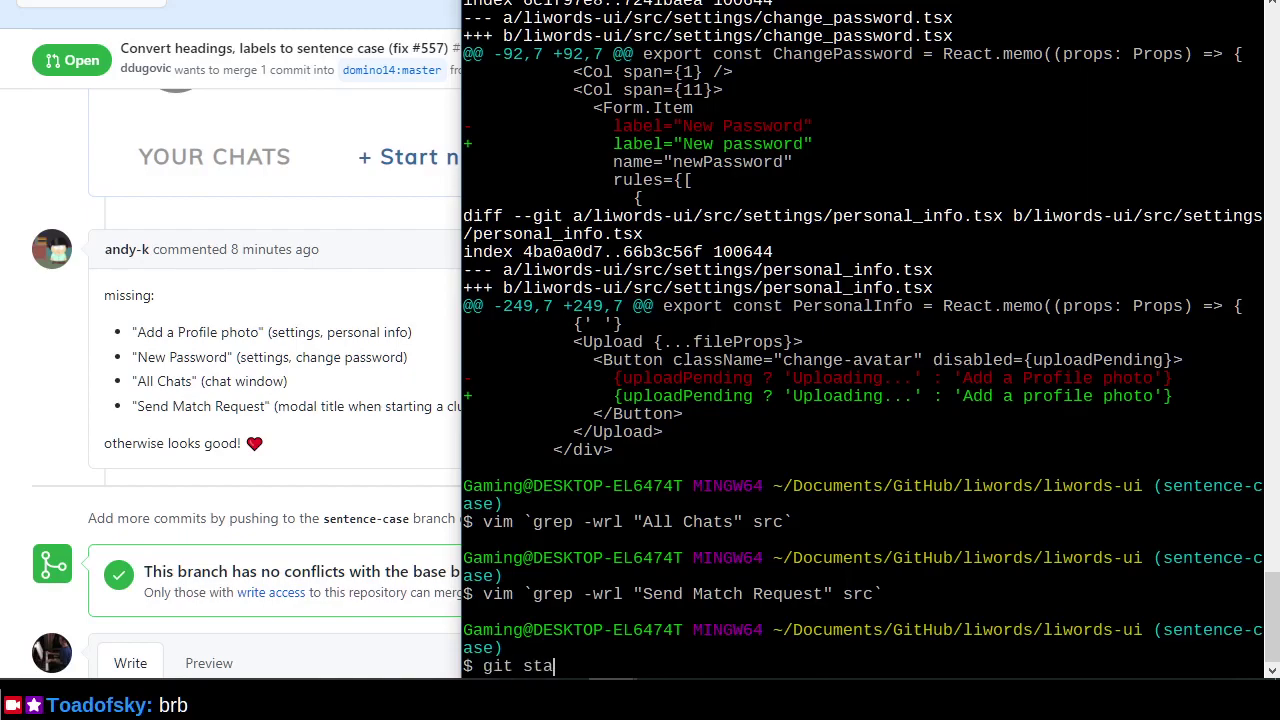
pyautogui.press('Return')
pyautogui.write('git add src')
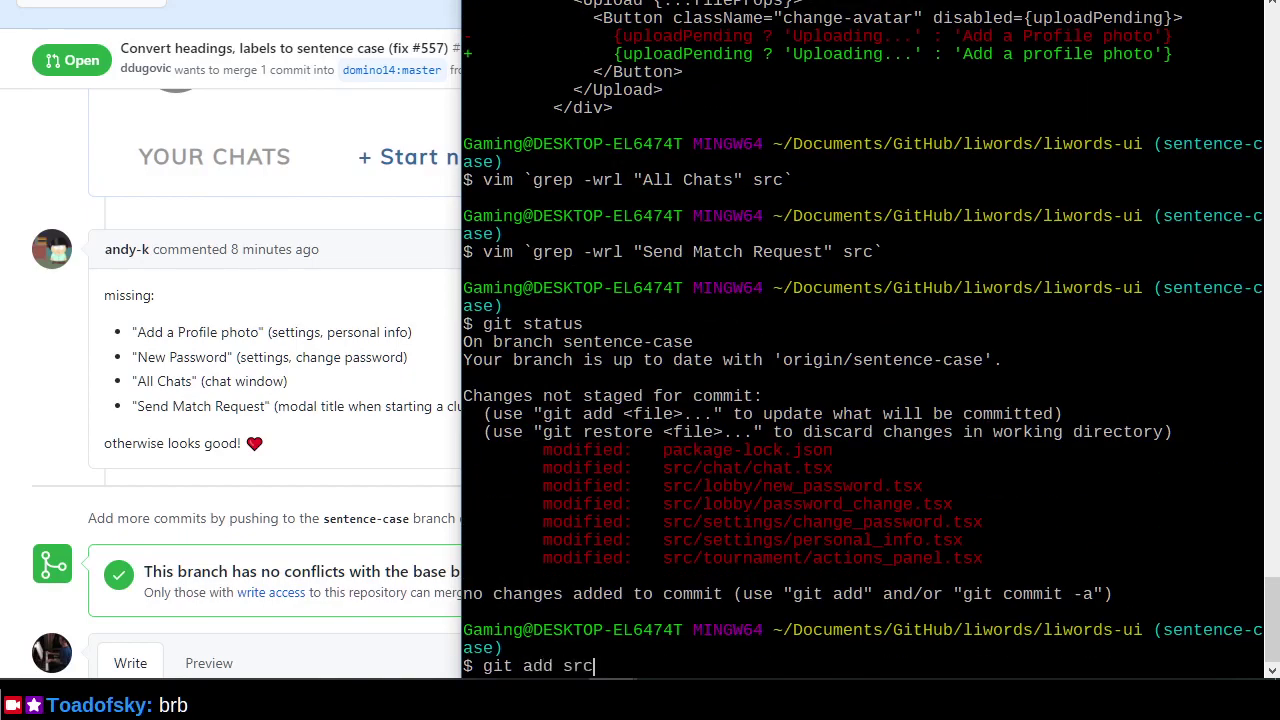
pyautogui.press('Return')
pyautogui.write('git log')
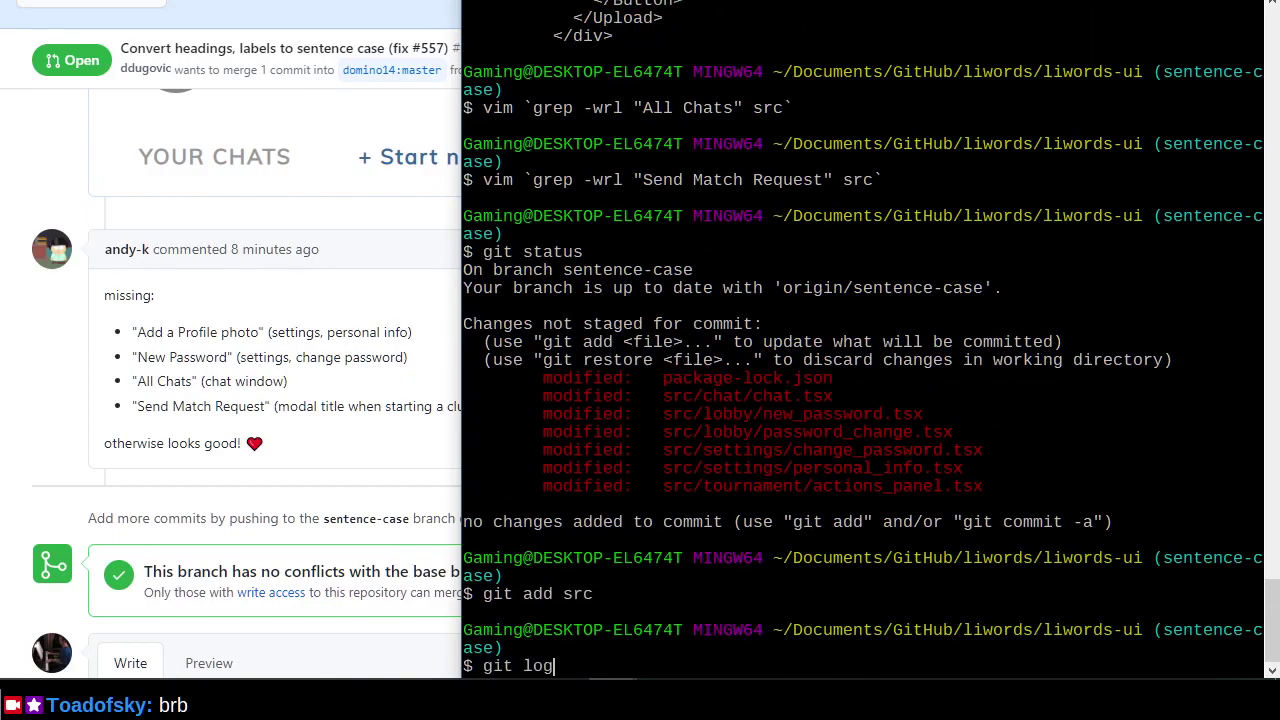
pyautogui.press('Return')
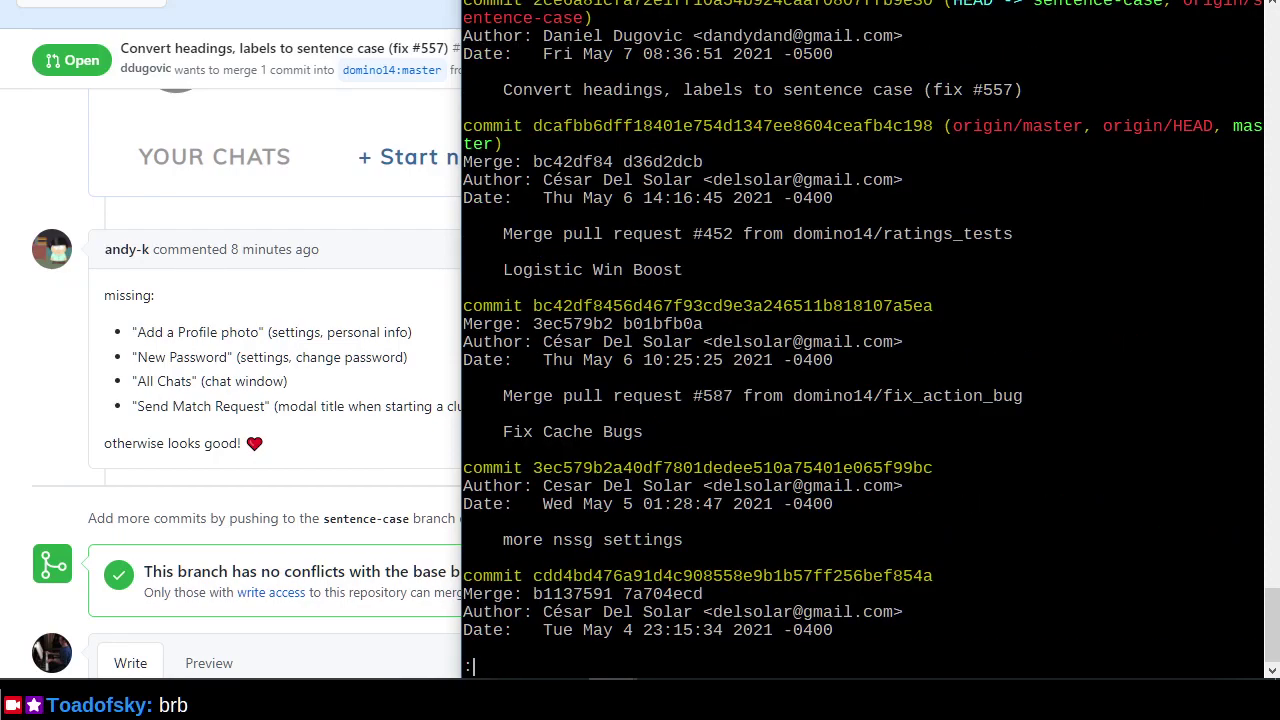
# Commit the staged changes as 'Convert more labels to sentence case (fix #557)'.
pyautogui.moveTo(503, 90); pyautogui.dragTo(1024, 89)
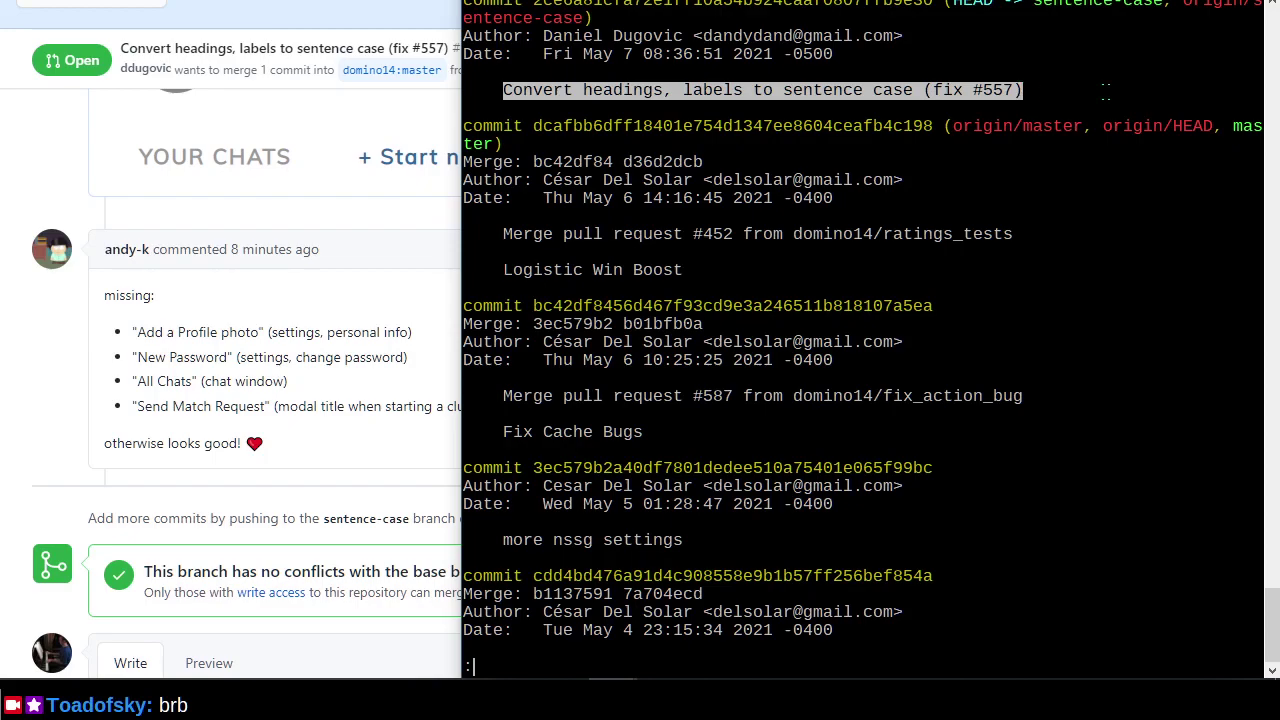
pyautogui.write('qgit commit -m "')
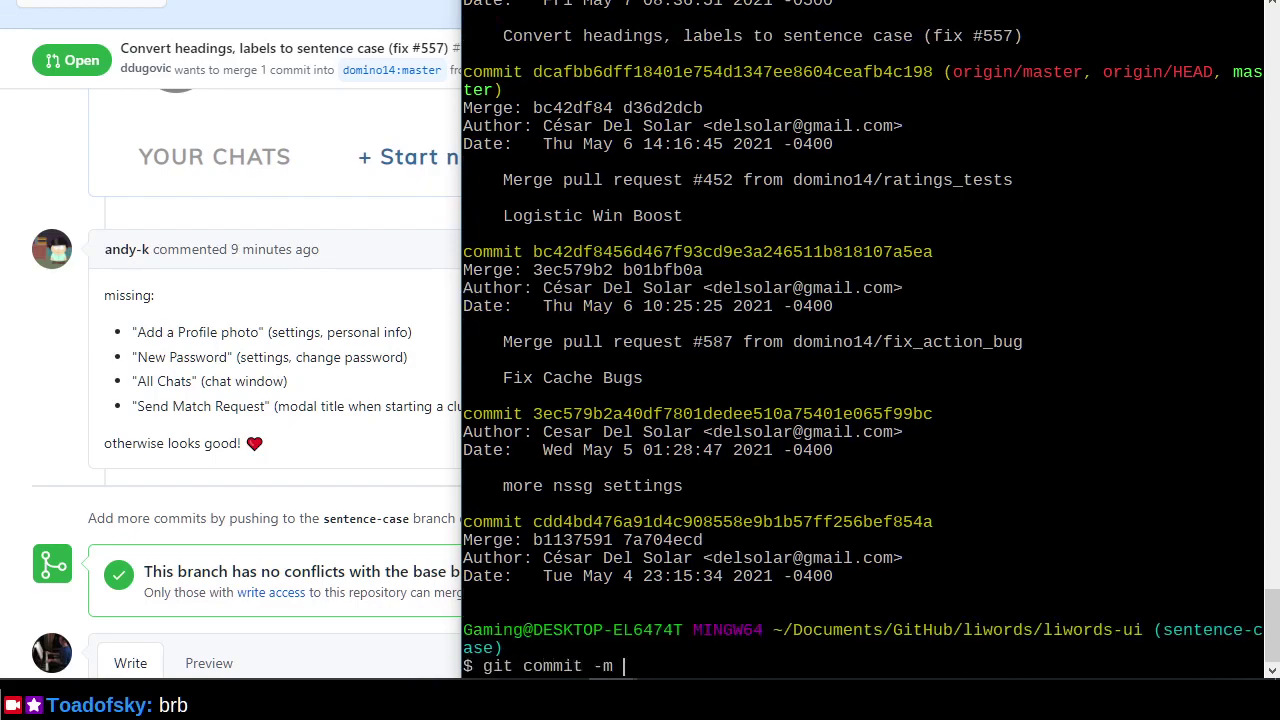
pyautogui.rightClick(705, 322)
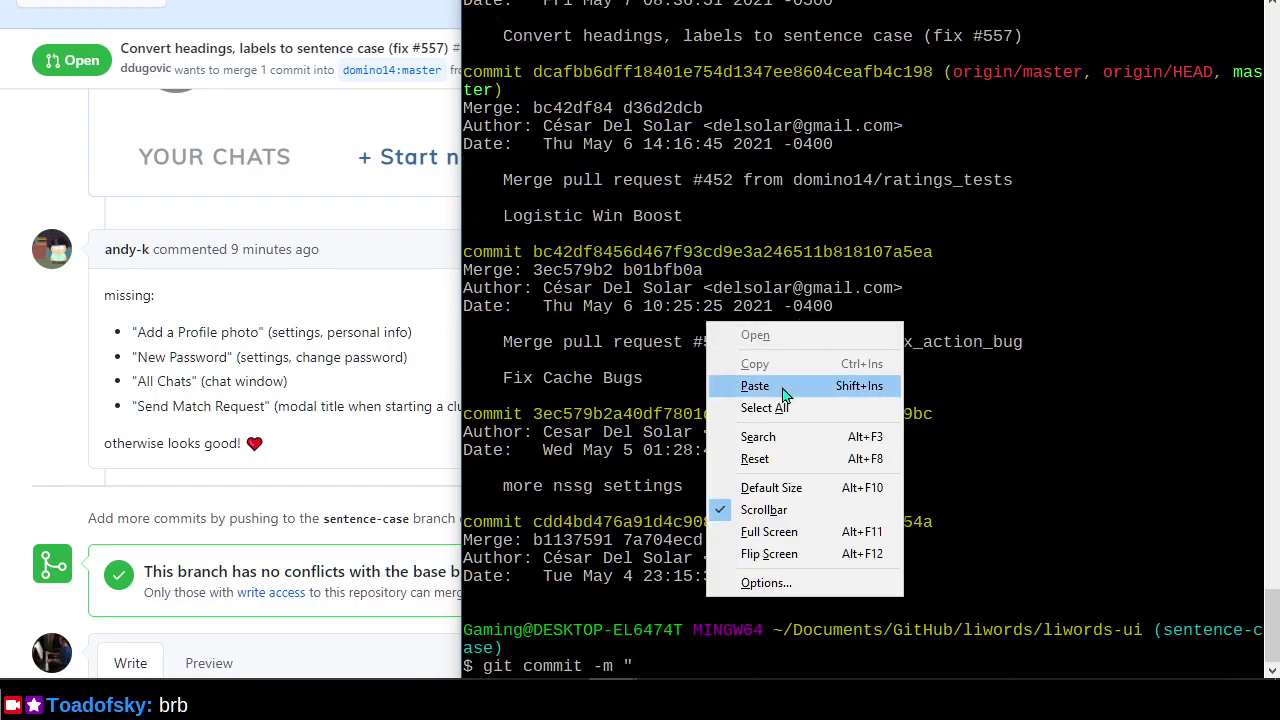
pyautogui.click(836, 380)
pyautogui.write('"')
pyautogui.press('Left')
pyautogui.press('Left')
pyautogui.press('Left')
pyautogui.press('Left')
pyautogui.press('Left')
pyautogui.press('Left')
pyautogui.press('Left')
pyautogui.press('Left')
pyautogui.press('Left')
pyautogui.press('Left')
pyautogui.press('Left')
pyautogui.press('Left')
pyautogui.press('Left')
pyautogui.press('Left')
pyautogui.press('Left')
pyautogui.press('Left')
pyautogui.press('Left')
pyautogui.press('Left')
pyautogui.press('Left')
pyautogui.press('Left')
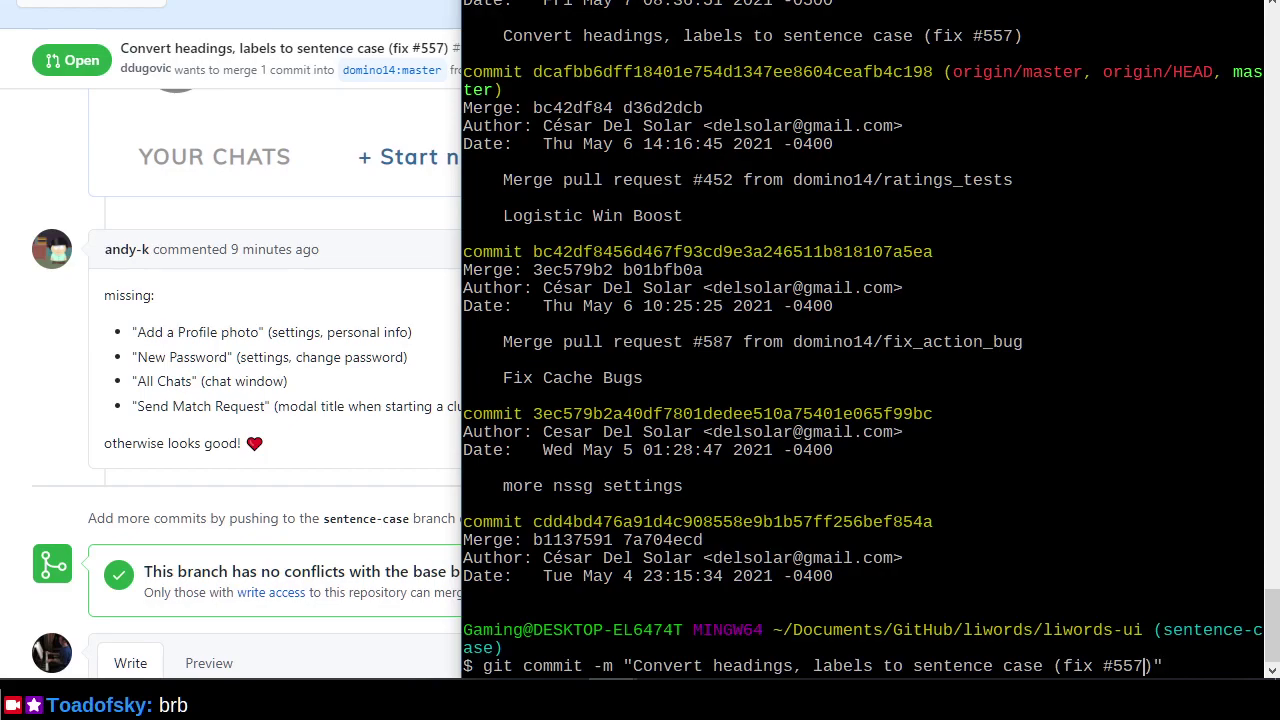
pyautogui.press('Left')
pyautogui.press('Left')
pyautogui.press('Left')
pyautogui.press('Left')
pyautogui.press('Left')
pyautogui.press('Left')
pyautogui.press('Left')
pyautogui.press('Left')
pyautogui.press('Left')
pyautogui.press('BackSpace')
pyautogui.press('BackSpace')
pyautogui.press('BackSpace')
pyautogui.press('BackSpace')
pyautogui.press('BackSpace')
pyautogui.press('BackSpace')
pyautogui.press('BackSpace')
pyautogui.press('BackSpace')
pyautogui.press('BackSpace')
pyautogui.write('more')
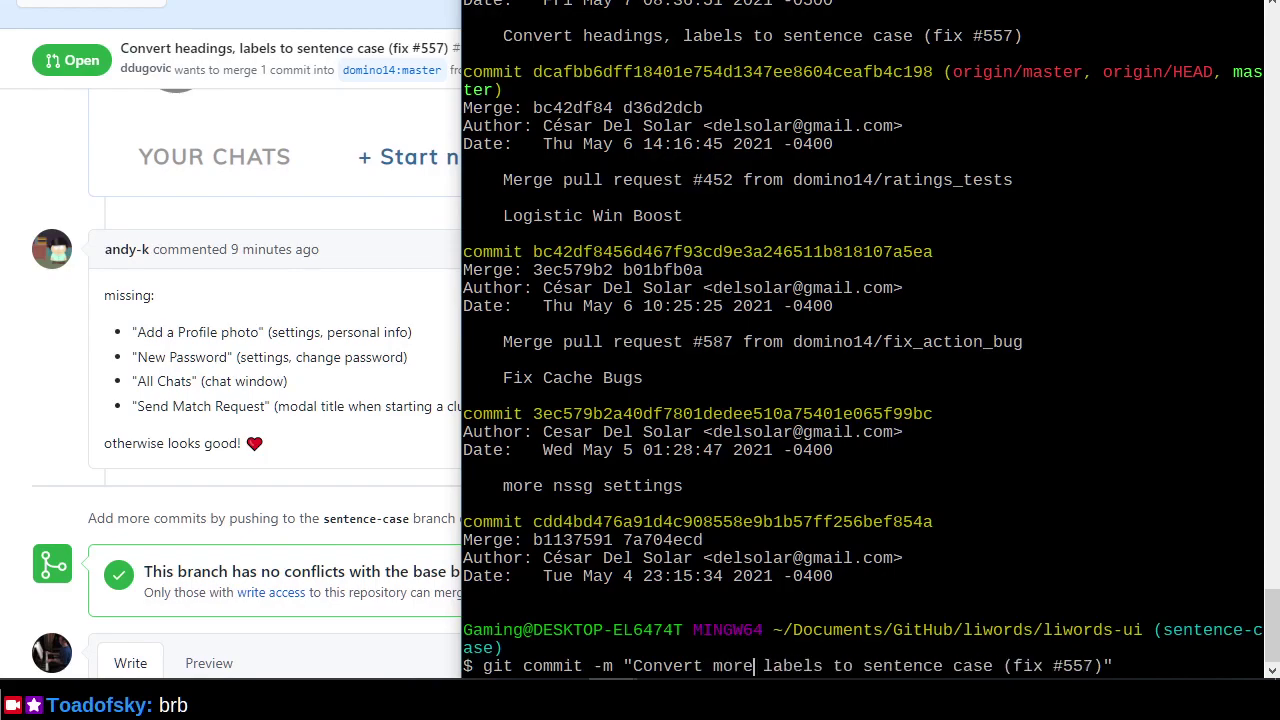
pyautogui.press('Return')
# Review the log showing new commit 7be31ca5 ahead of origin/sentence-case.
pyautogui.write('git log')
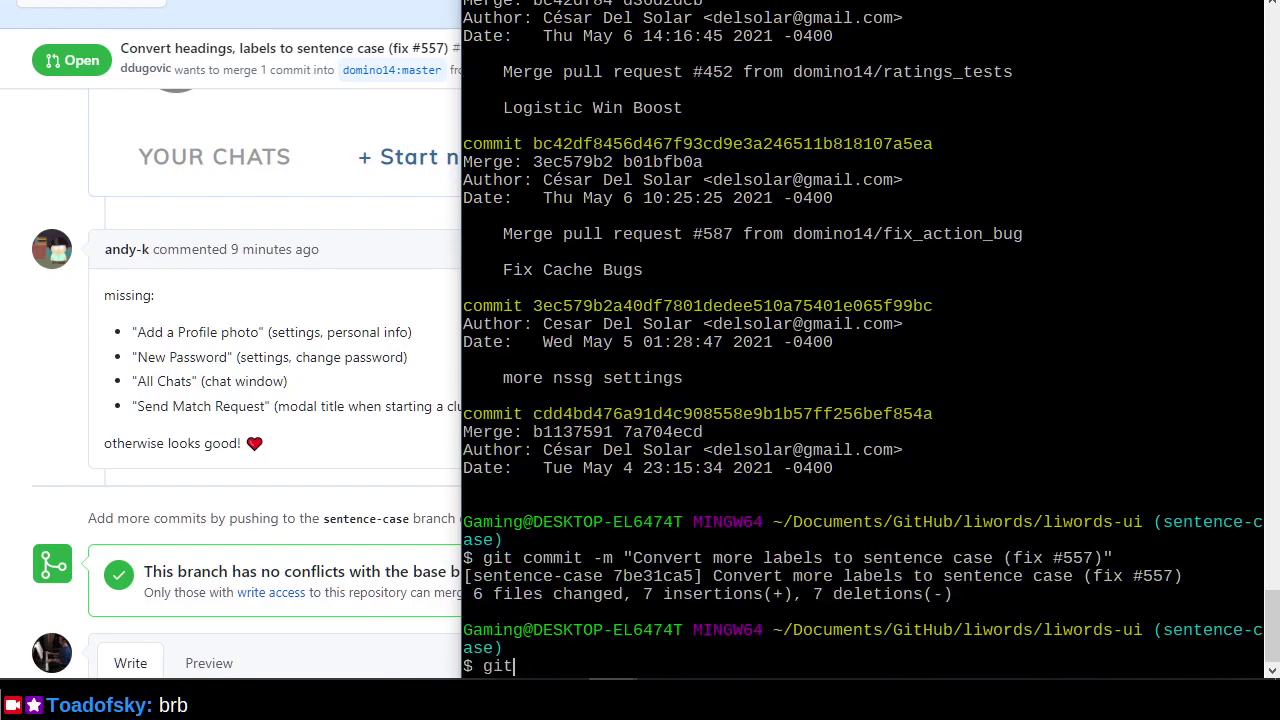
pyautogui.press('Return')
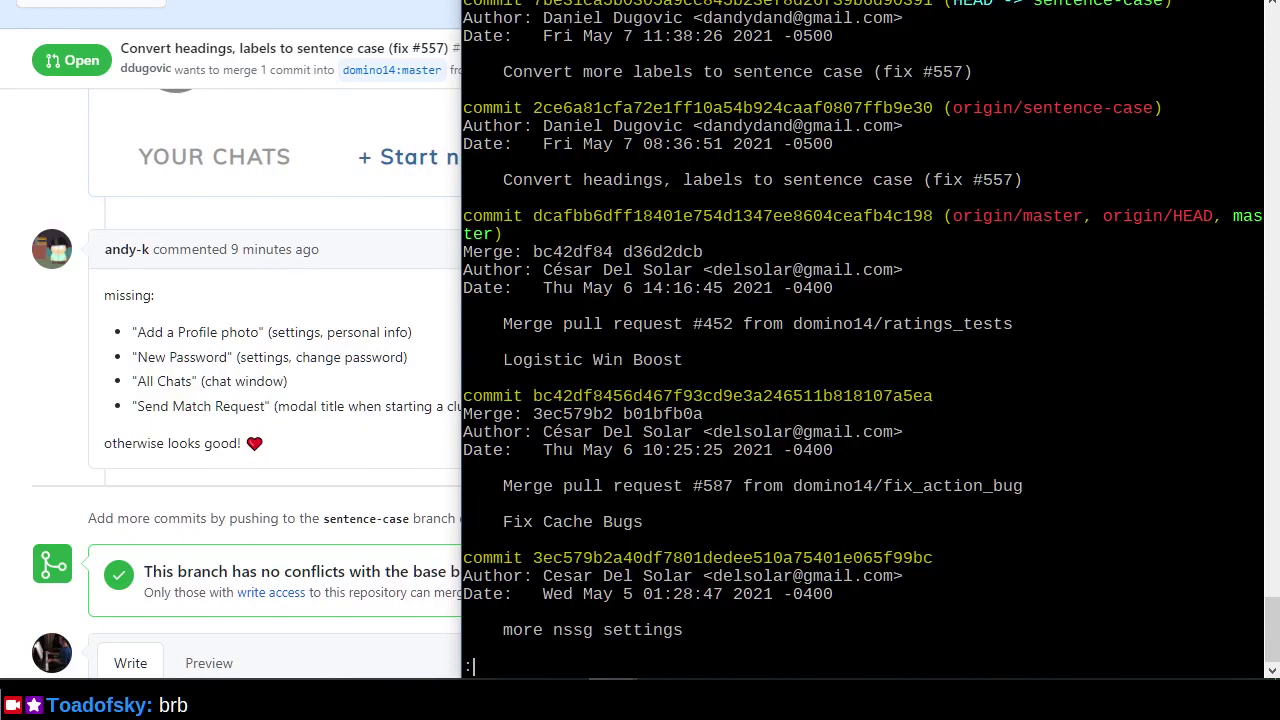
pyautogui.press('q')
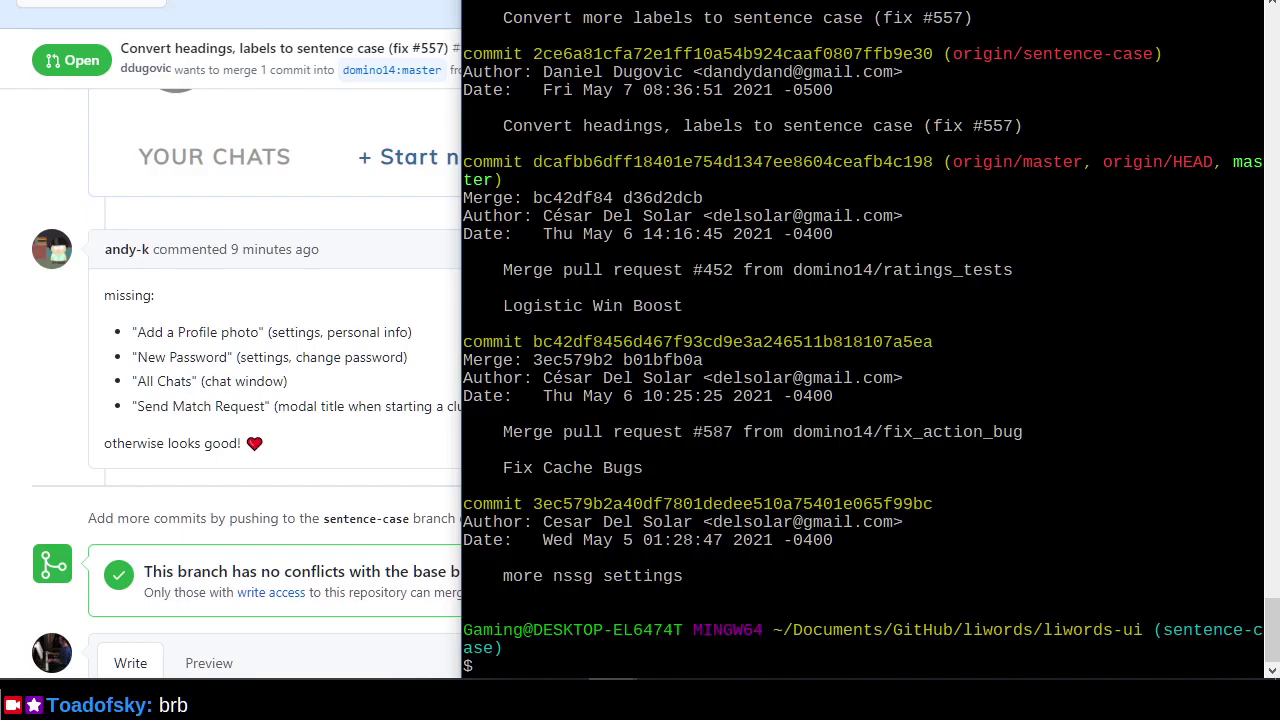
# List the project folder and clear the terminal, then bring up the liwords README setup instructions.
pyautogui.write('ls')
pyautogui.press('Return')
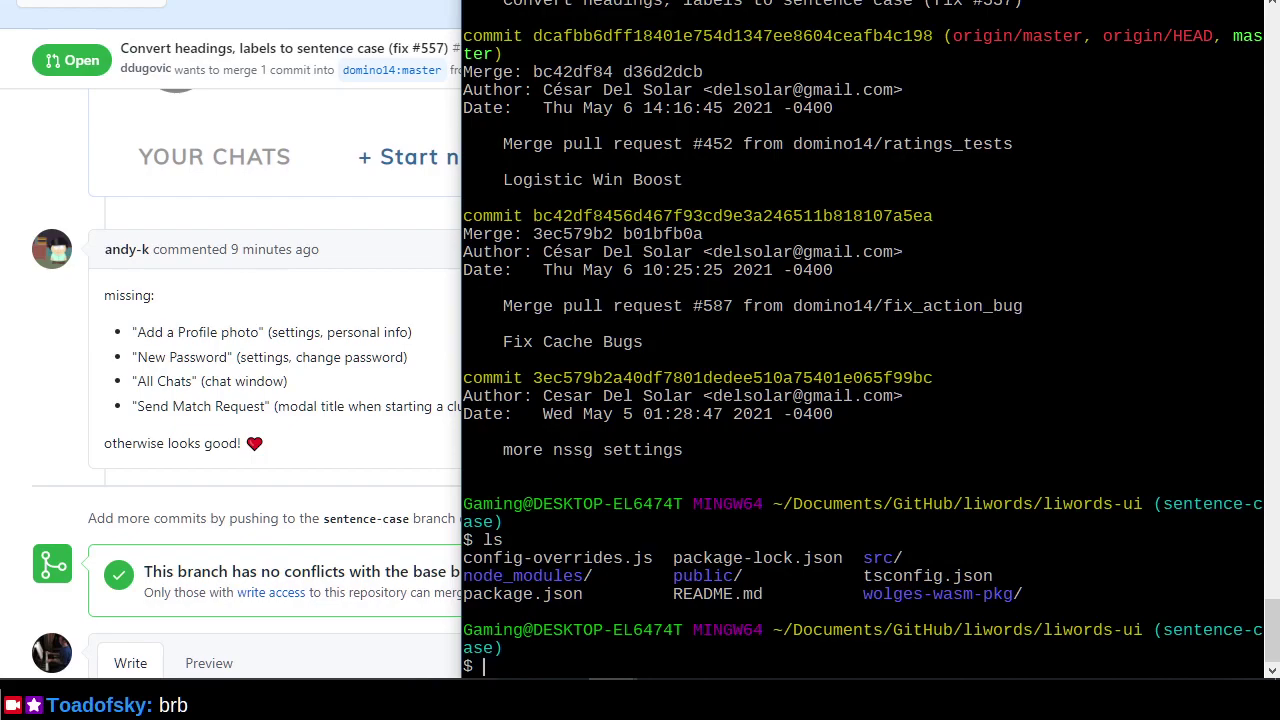
pyautogui.write('clear')
pyautogui.press('Return')
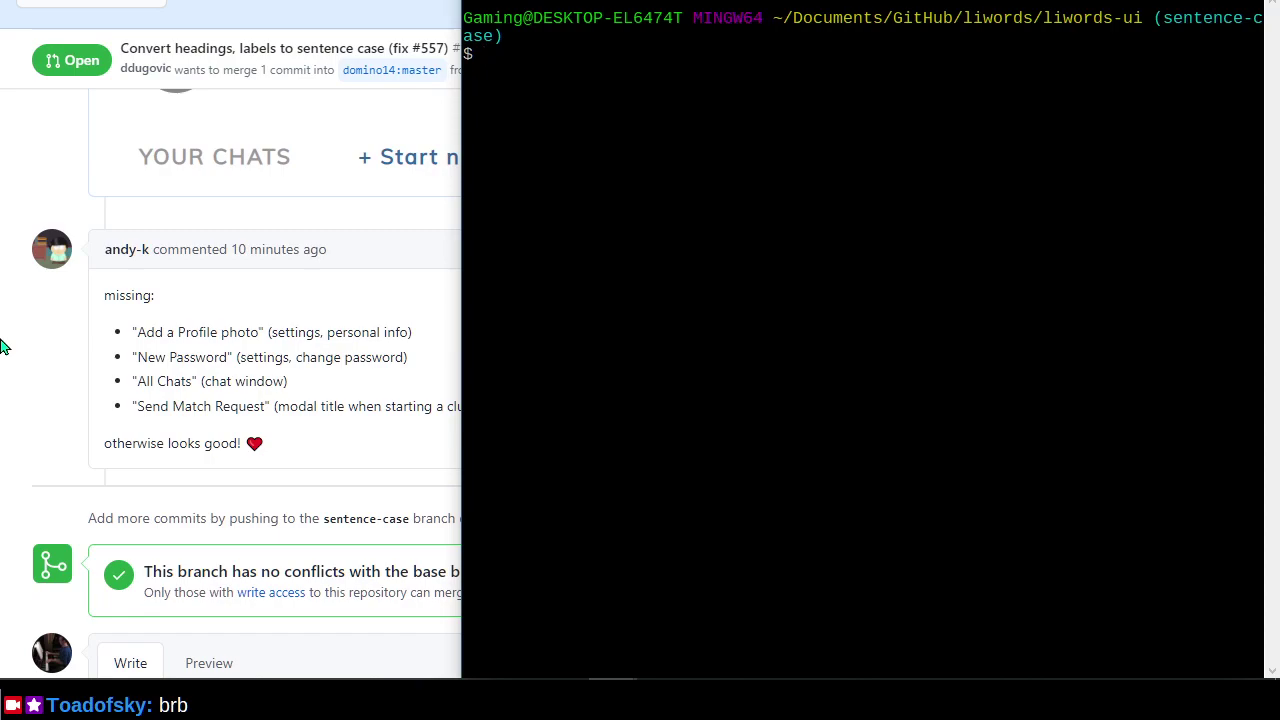
pyautogui.write('git push')
pyautogui.press('BackSpace')
pyautogui.press('BackSpace')
pyautogui.press('BackSpace')
pyautogui.press('BackSpace')
pyautogui.press('BackSpace')
pyautogui.press('BackSpace')
pyautogui.press('BackSpace')
pyautogui.press('BackSpace')
pyautogui.hotkey('alt', 'Tab')
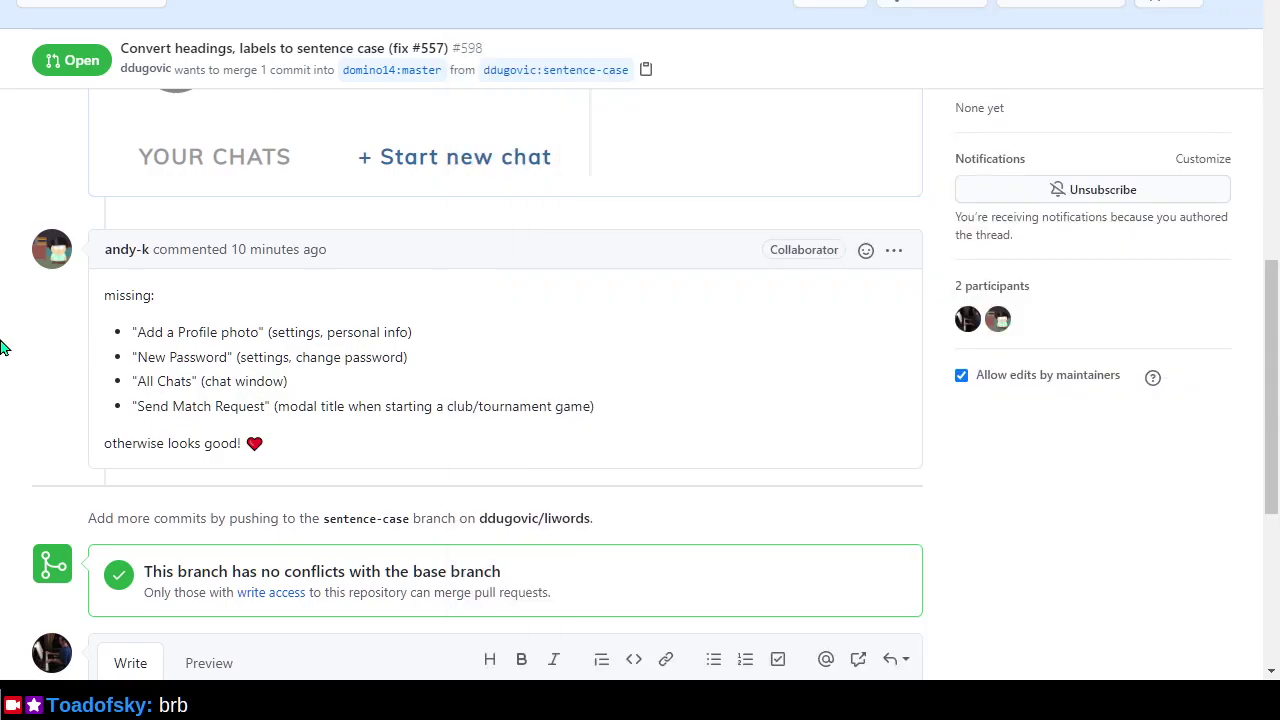
pyautogui.hotkey('ctrl', 'Tab')
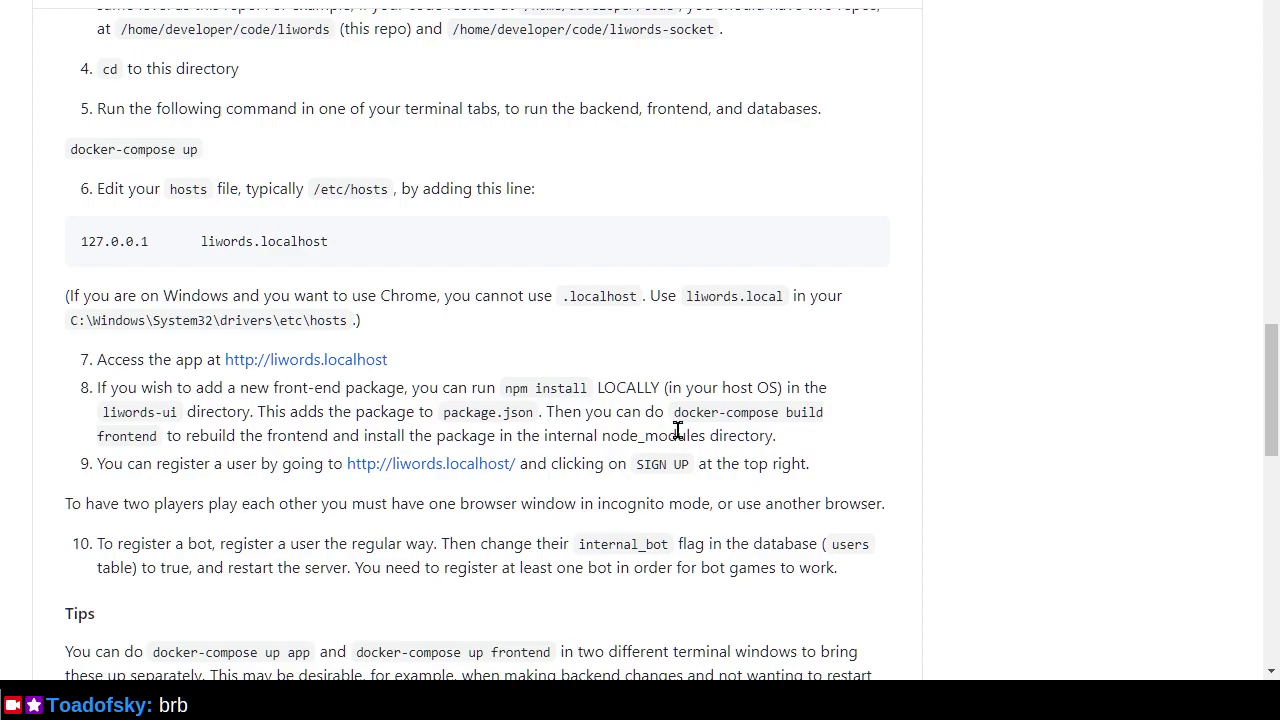
# Run npm install in the liwords-ui folder.
pyautogui.hotkey('alt', 'Tab')
pyautogui.write('npm install')
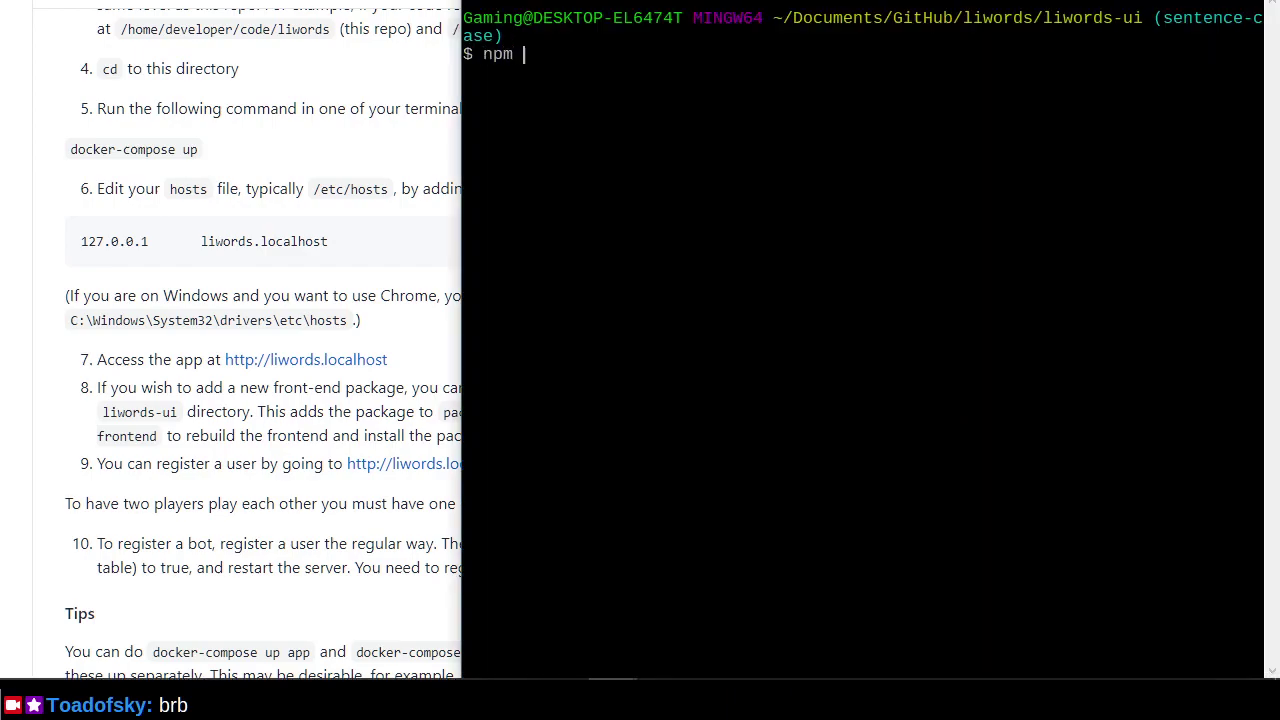
pyautogui.press('Return')
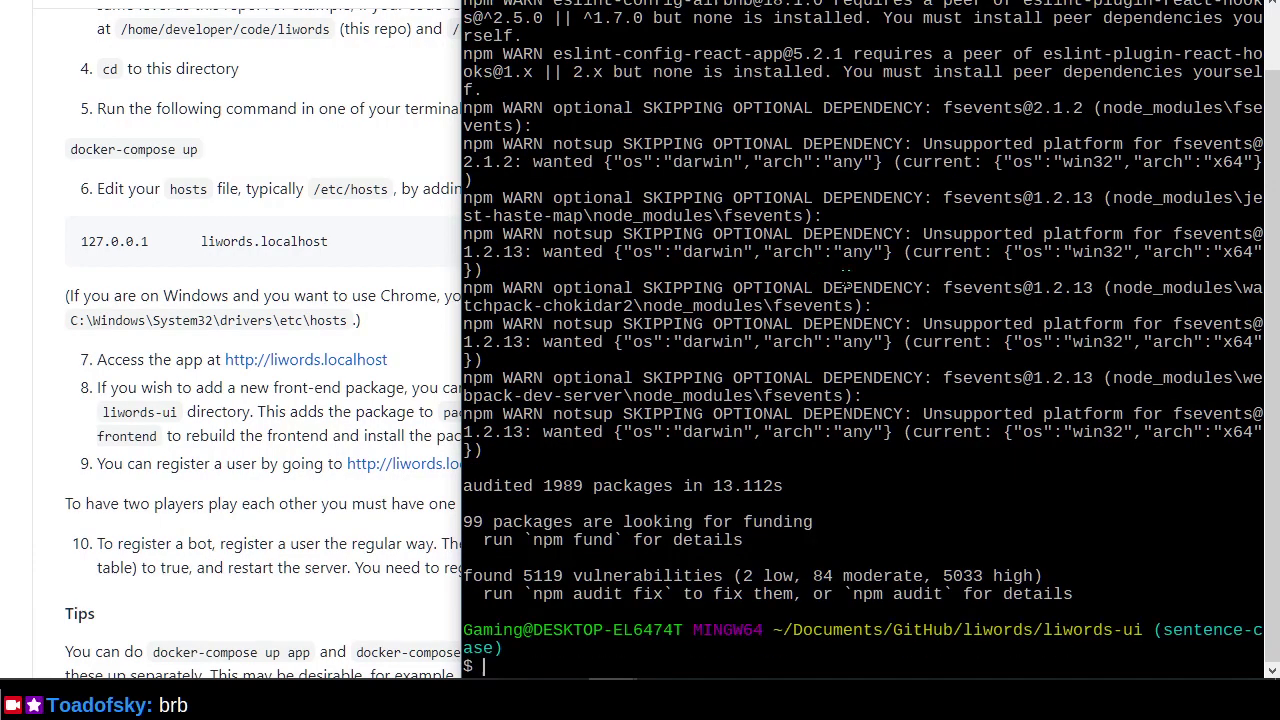
# Copy 'docker-compose build frontend' from the README and run it in the terminal.
pyautogui.click(450, 430)
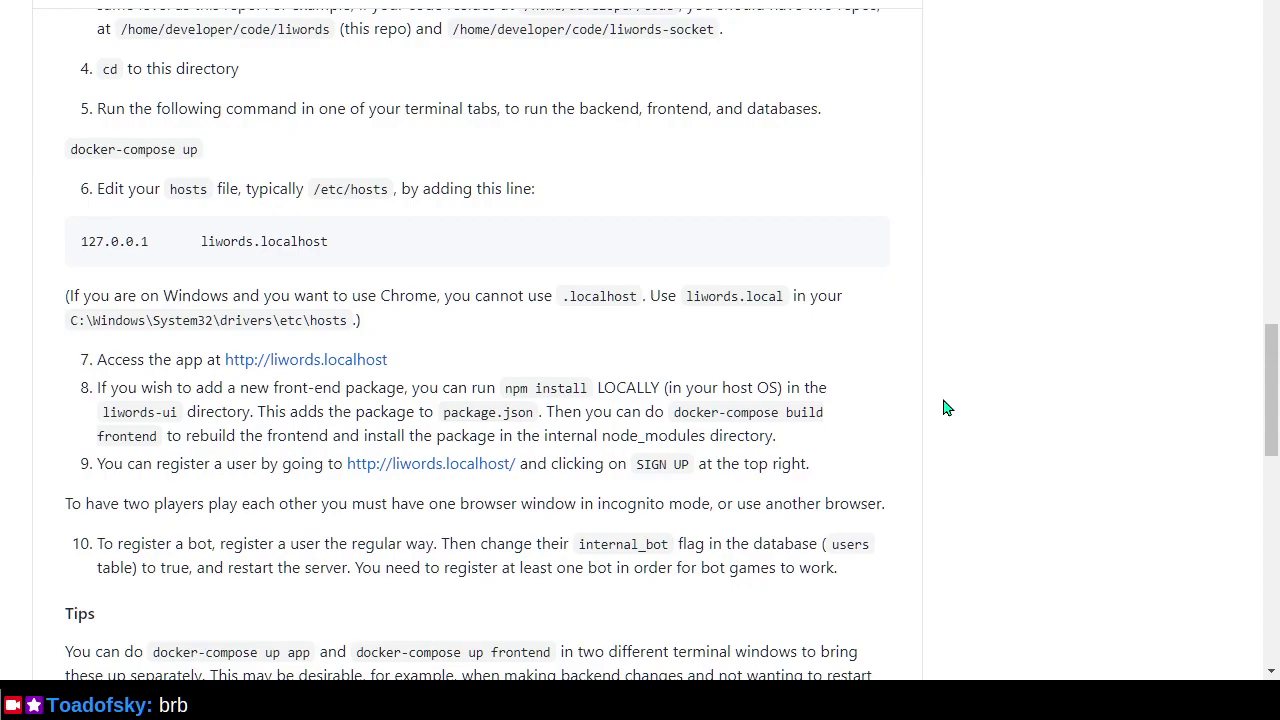
pyautogui.moveTo(672, 412); pyautogui.dragTo(152, 436)
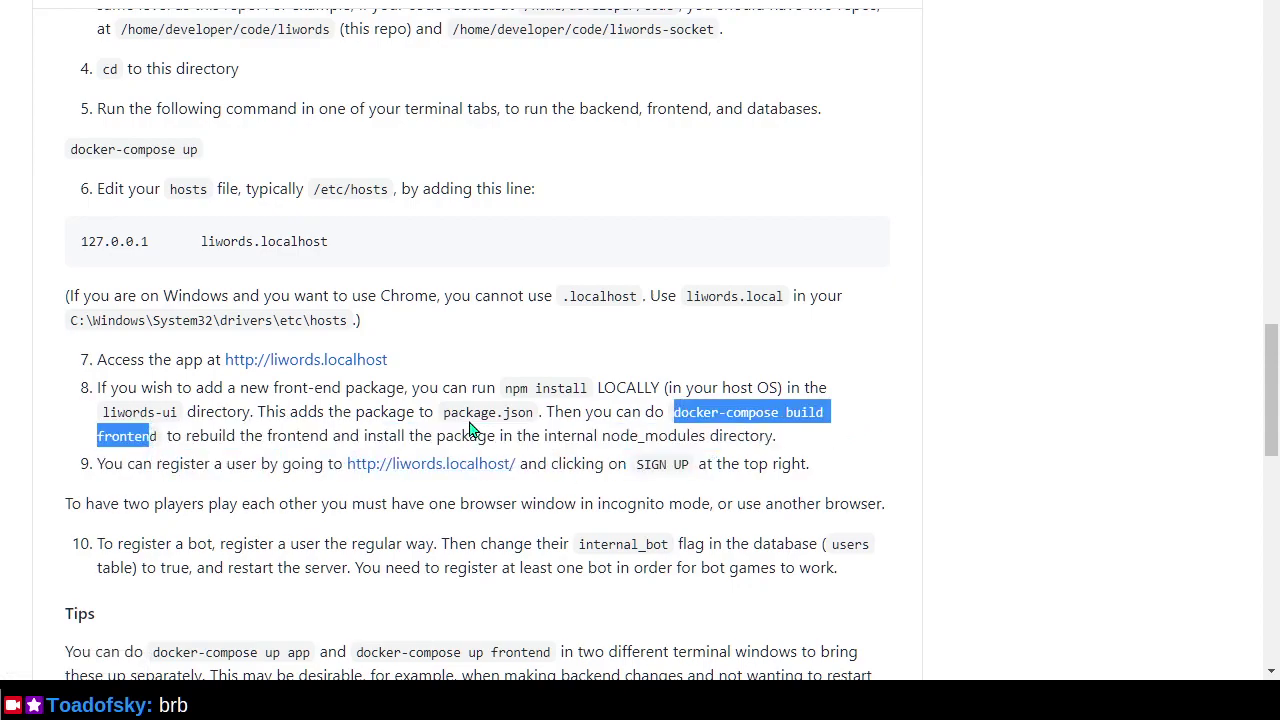
pyautogui.hotkey('shift', 'Right')
pyautogui.hotkey('ctrl', 'c')
pyautogui.hotkey('alt', 'Tab')
pyautogui.rightClick(711, 247)
pyautogui.click(762, 310)
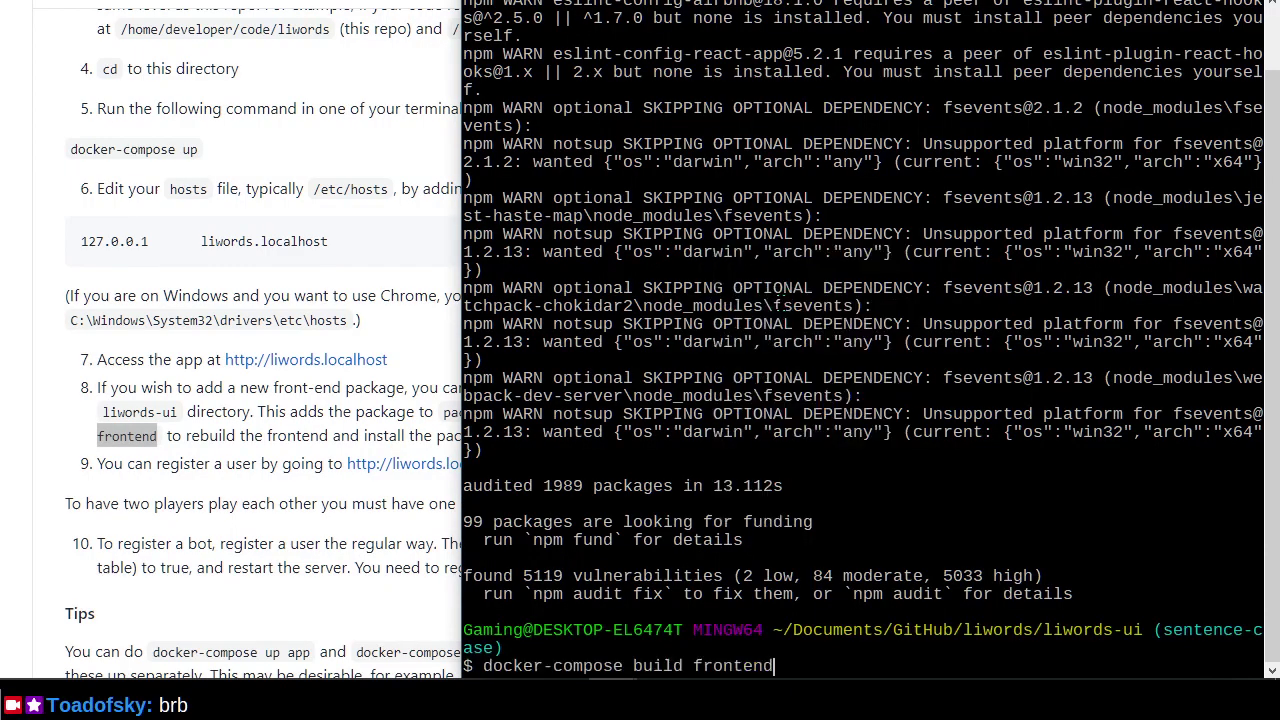
pyautogui.press('Return')
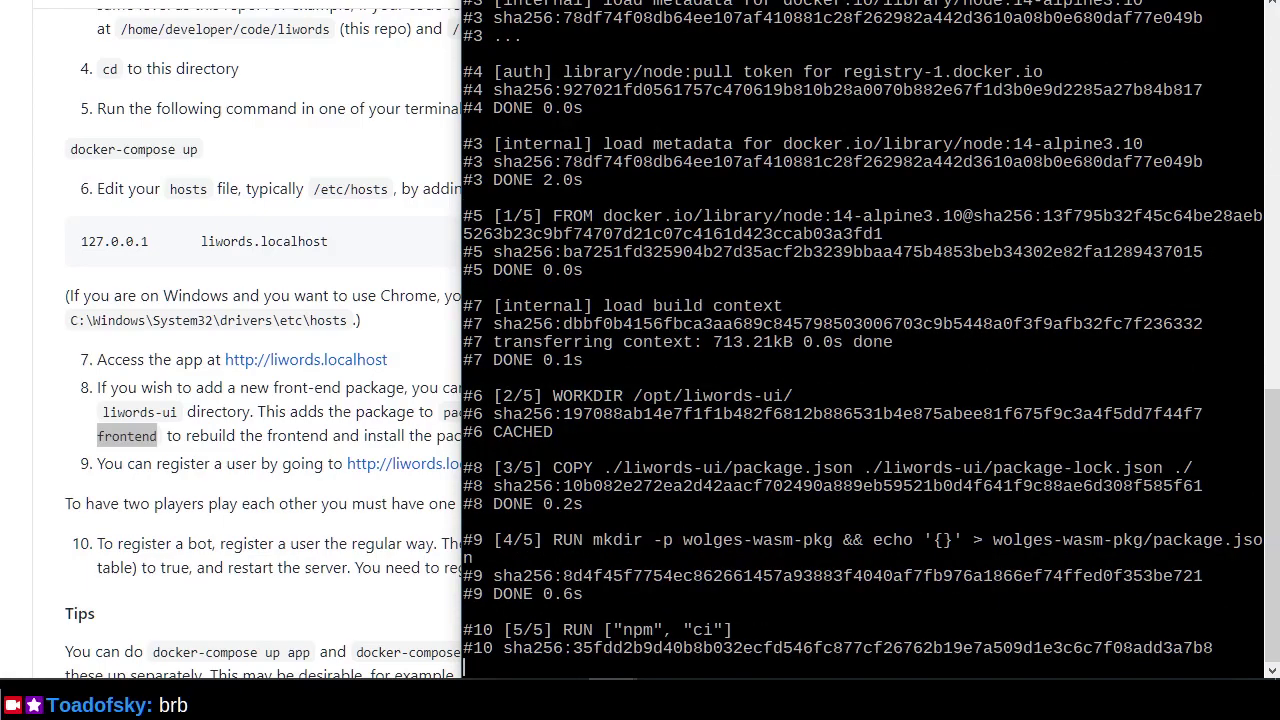
# Check the pull request page, then wait in the terminal until liwords_frontend builds successfully.
pyautogui.click(22, 184)
pyautogui.hotkey('ctrl', 'Tab')
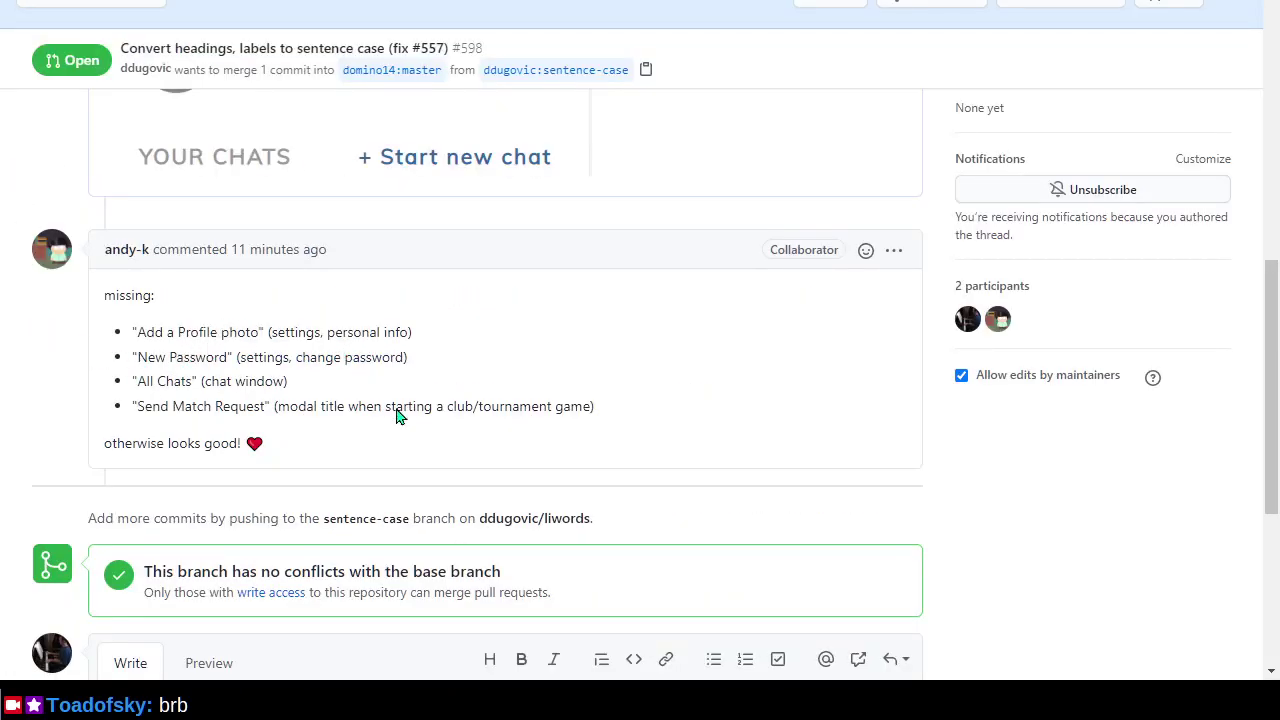
pyautogui.hotkey('alt', 'Tab')
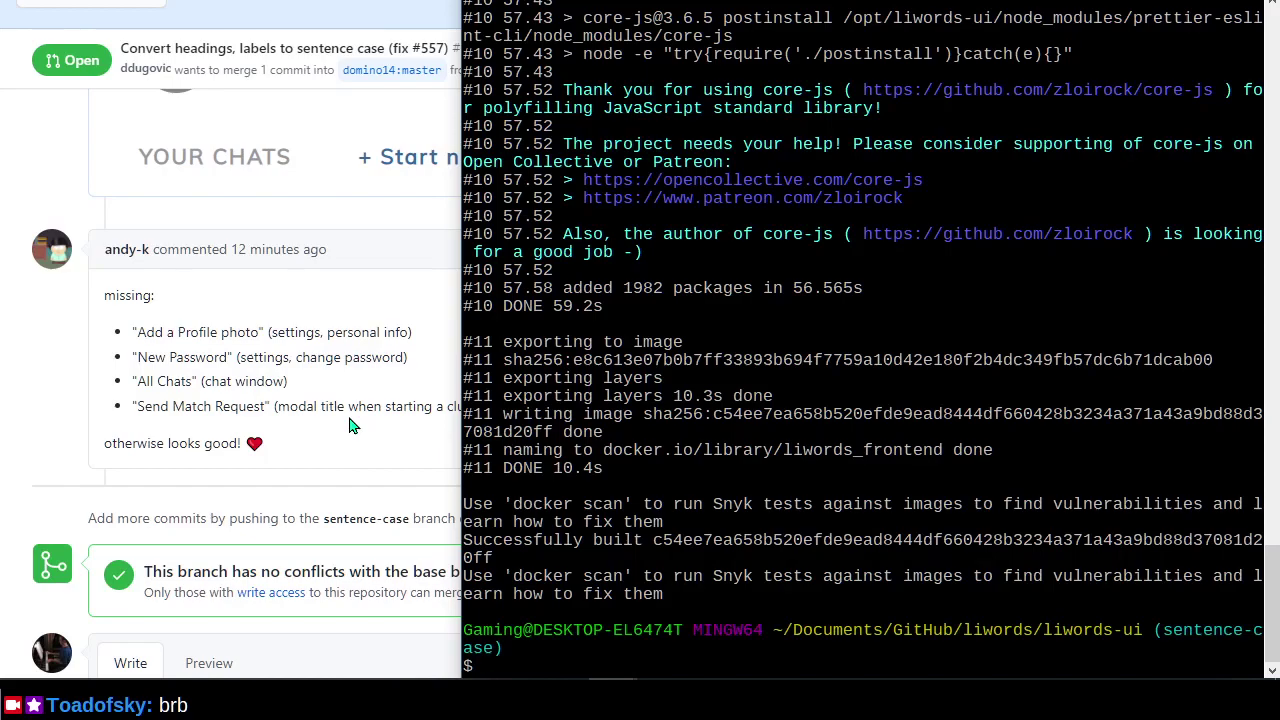
pyautogui.hotkey('alt', 'Tab')
pyautogui.hotkey('alt', 'Tab')
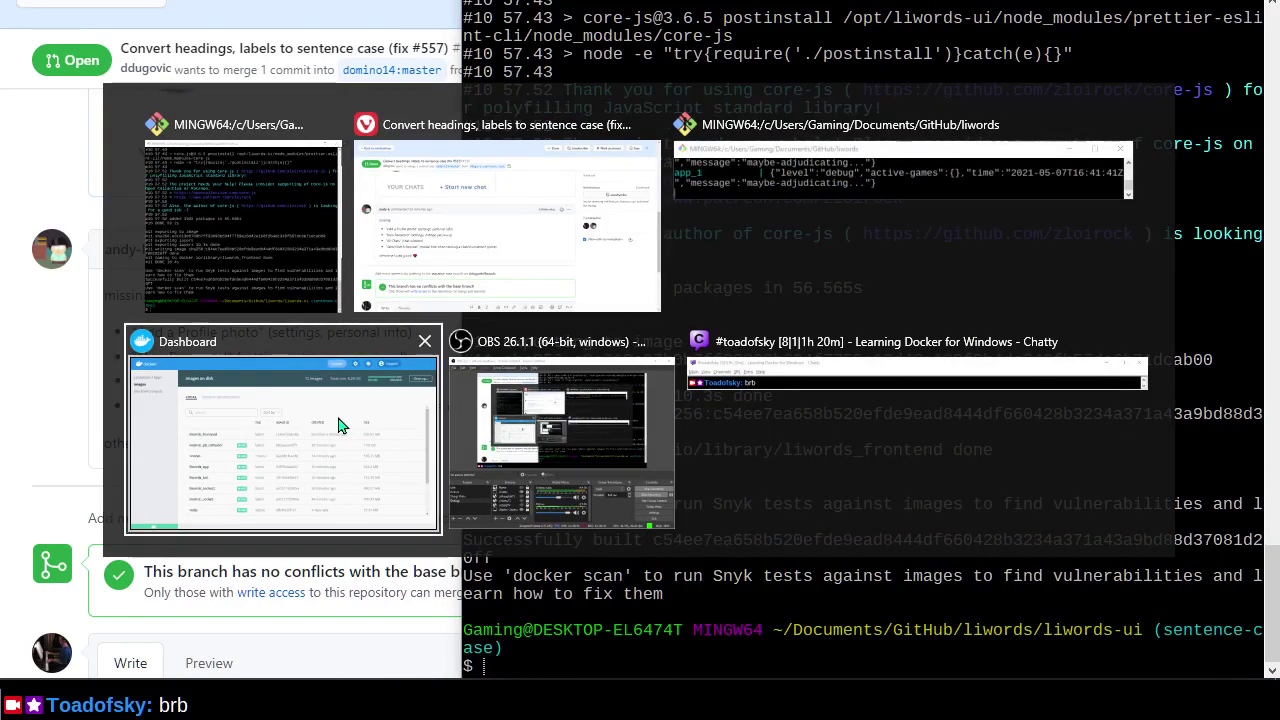
# Run a container from liwords_frontend and open cranky_montalcini's logs showing the MODULE_NOT_FOUND failure.
pyautogui.click(343, 426)
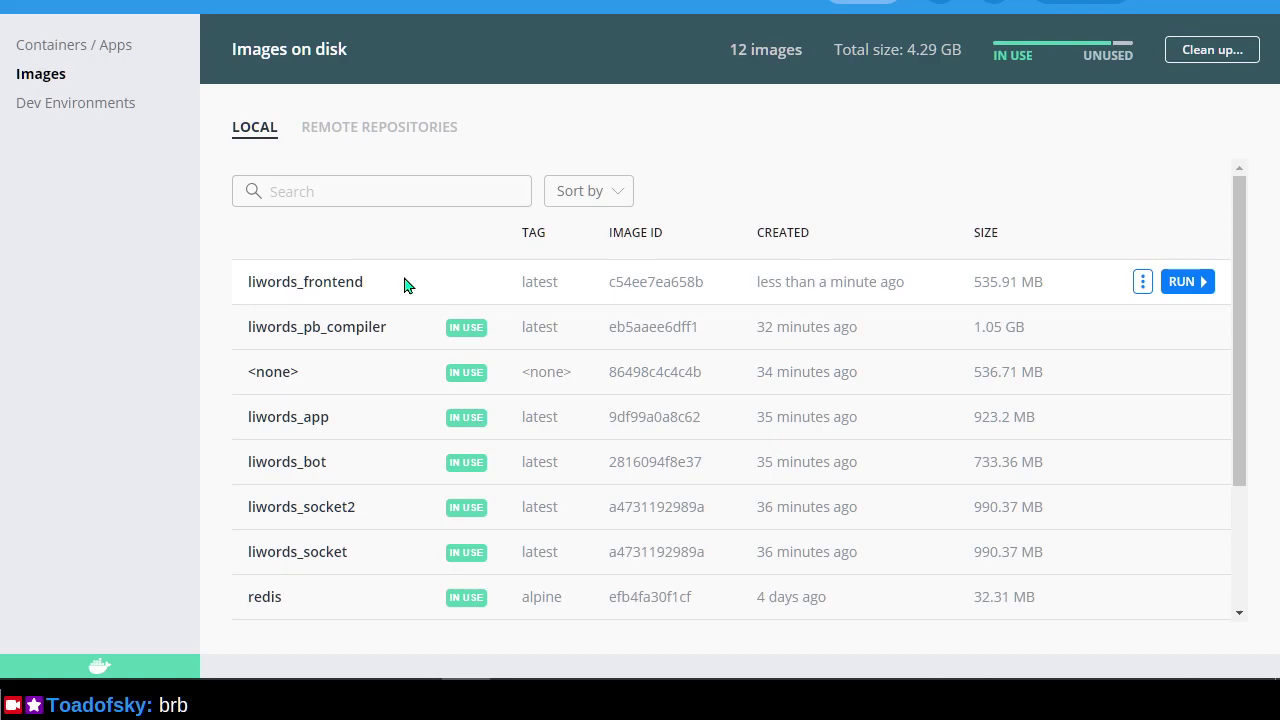
pyautogui.click(1178, 285)
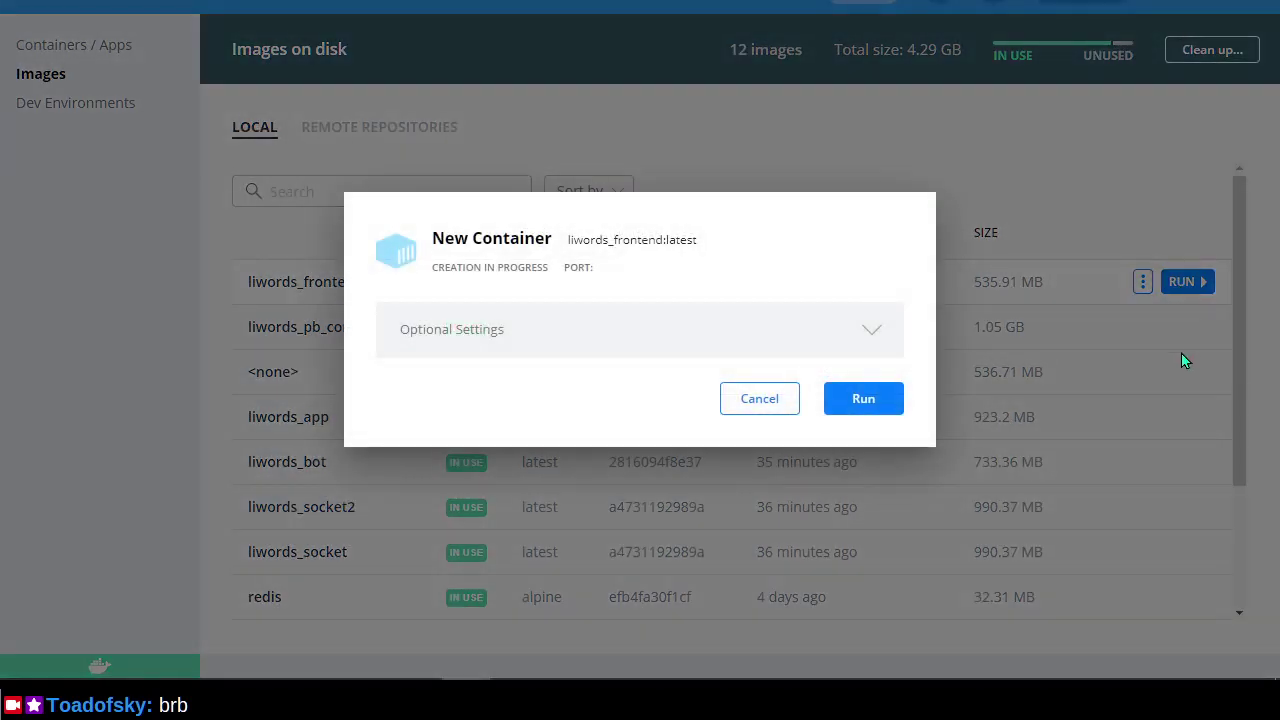
pyautogui.click(888, 412)
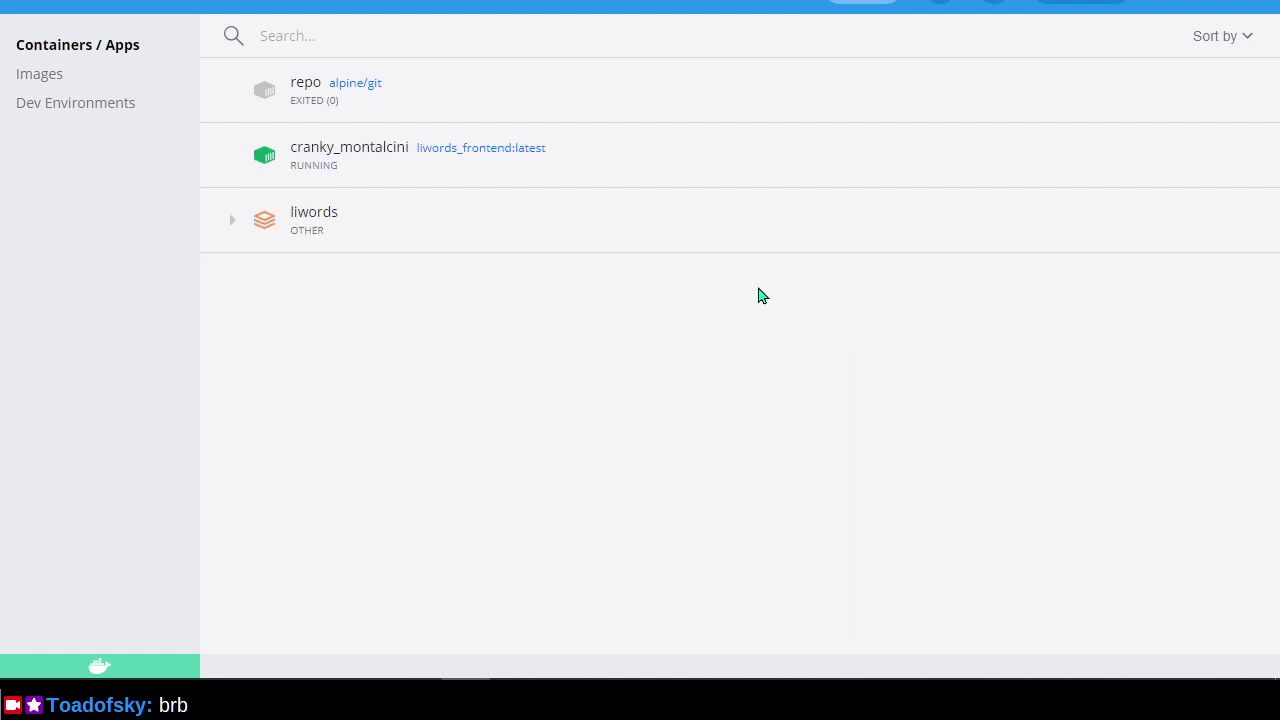
pyautogui.click(462, 174)
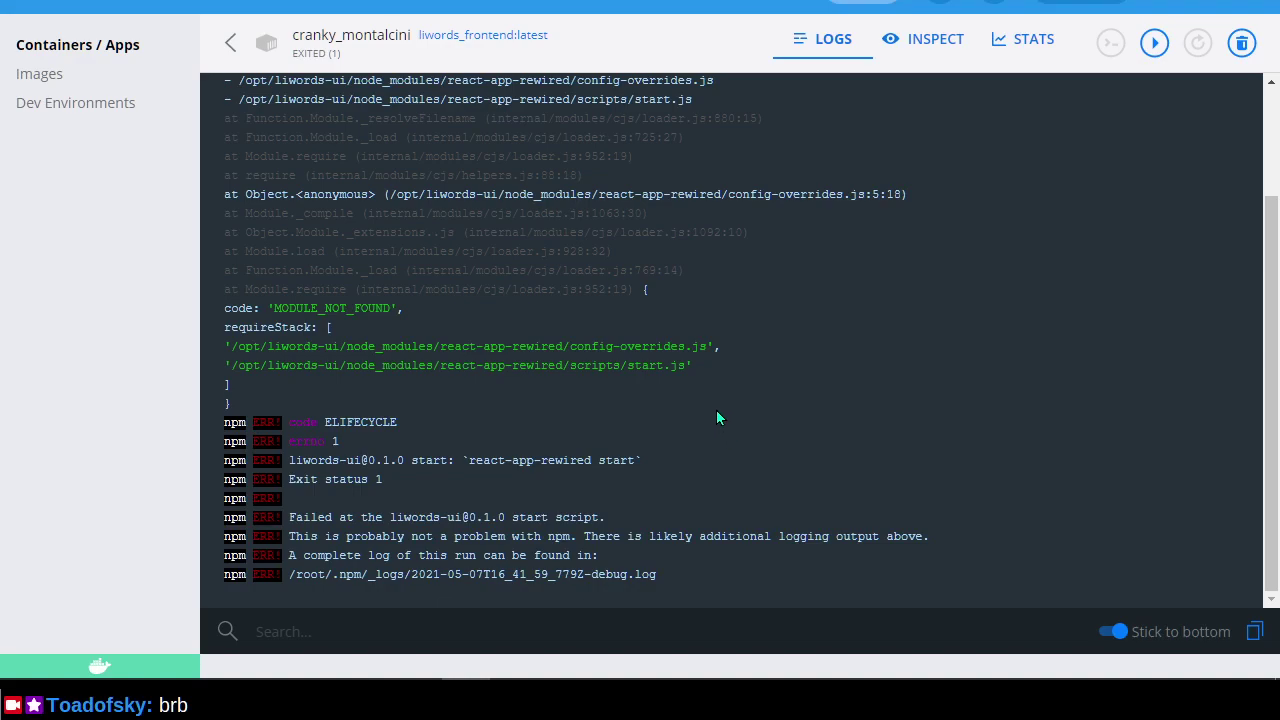
# Highlight the config-overrides error stack trace, then go back to Images and the pull request.
pyautogui.scroll(3, 716, 418)
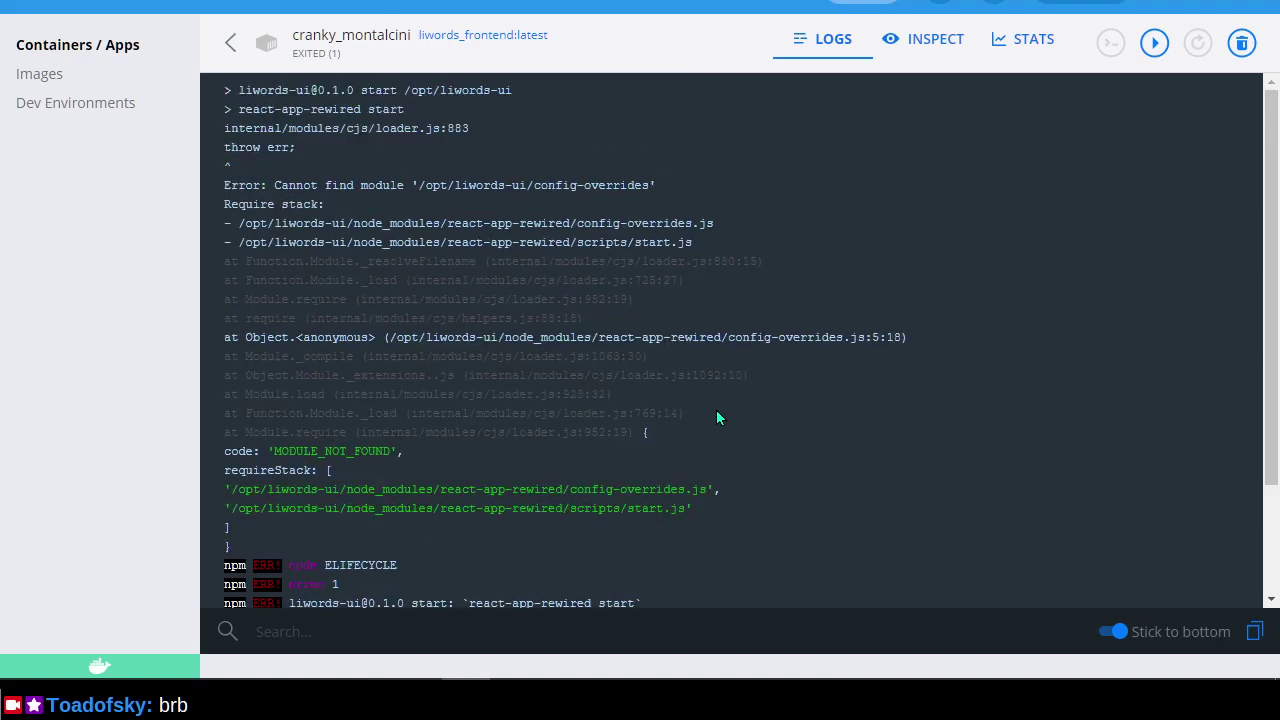
pyautogui.moveTo(815, 492); pyautogui.dragTo(817, 173)
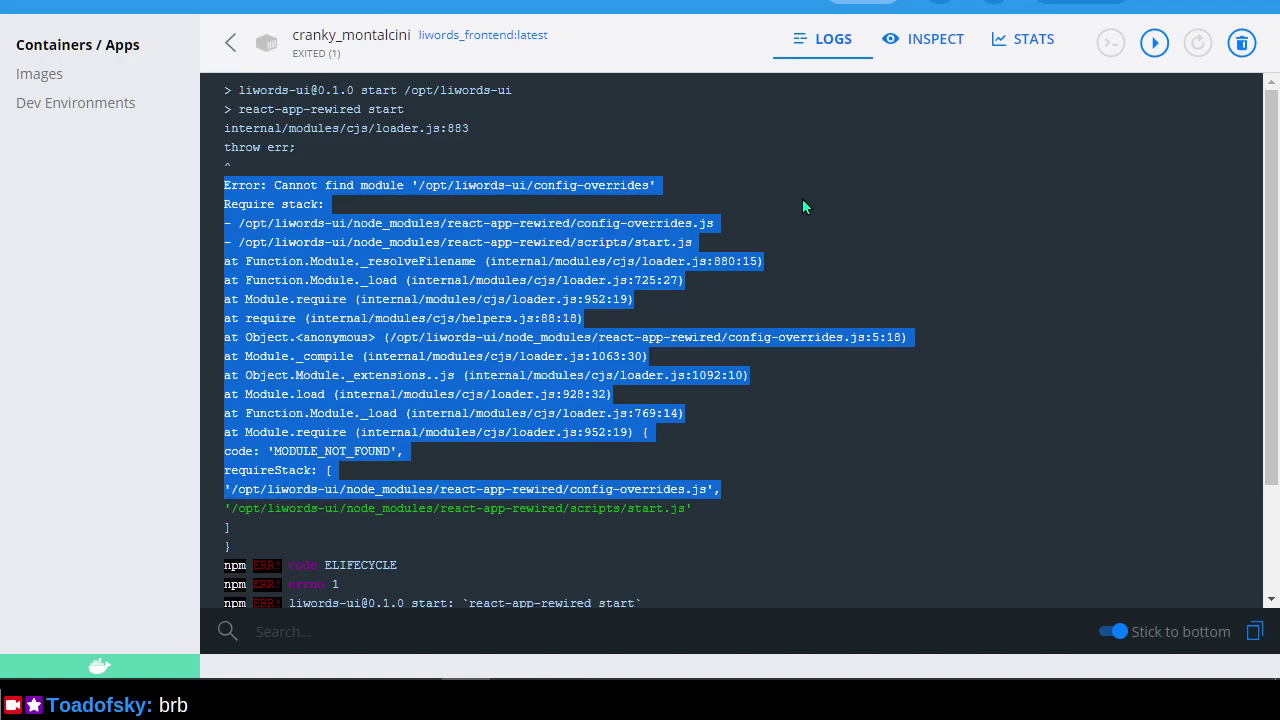
pyautogui.click(803, 201)
pyautogui.scroll(-3, 784, 300)
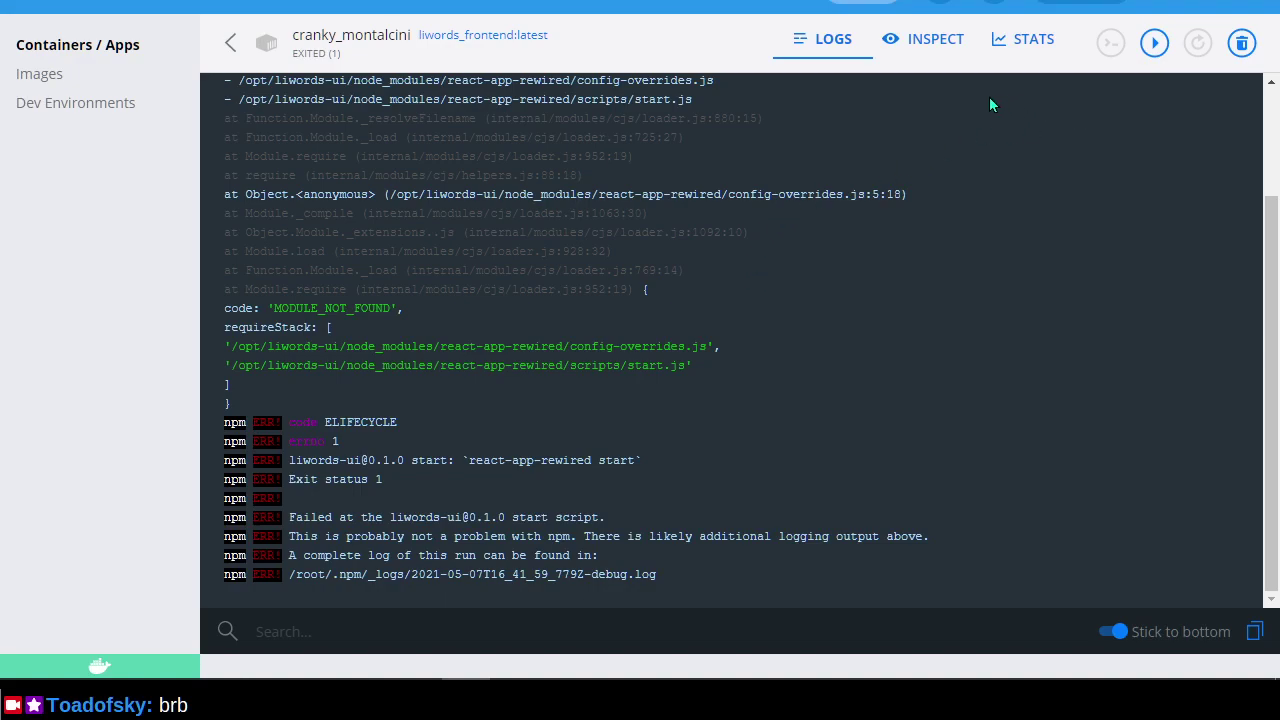
pyautogui.click(118, 78)
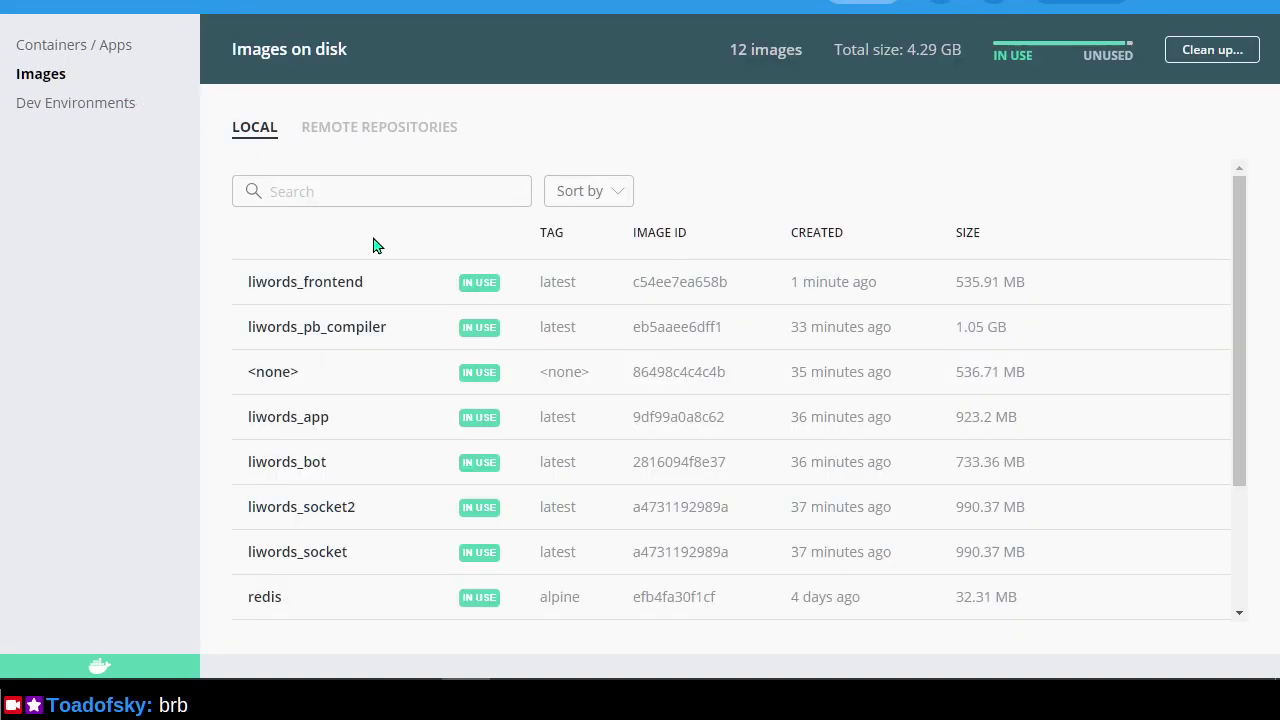
pyautogui.moveTo(403, 286)
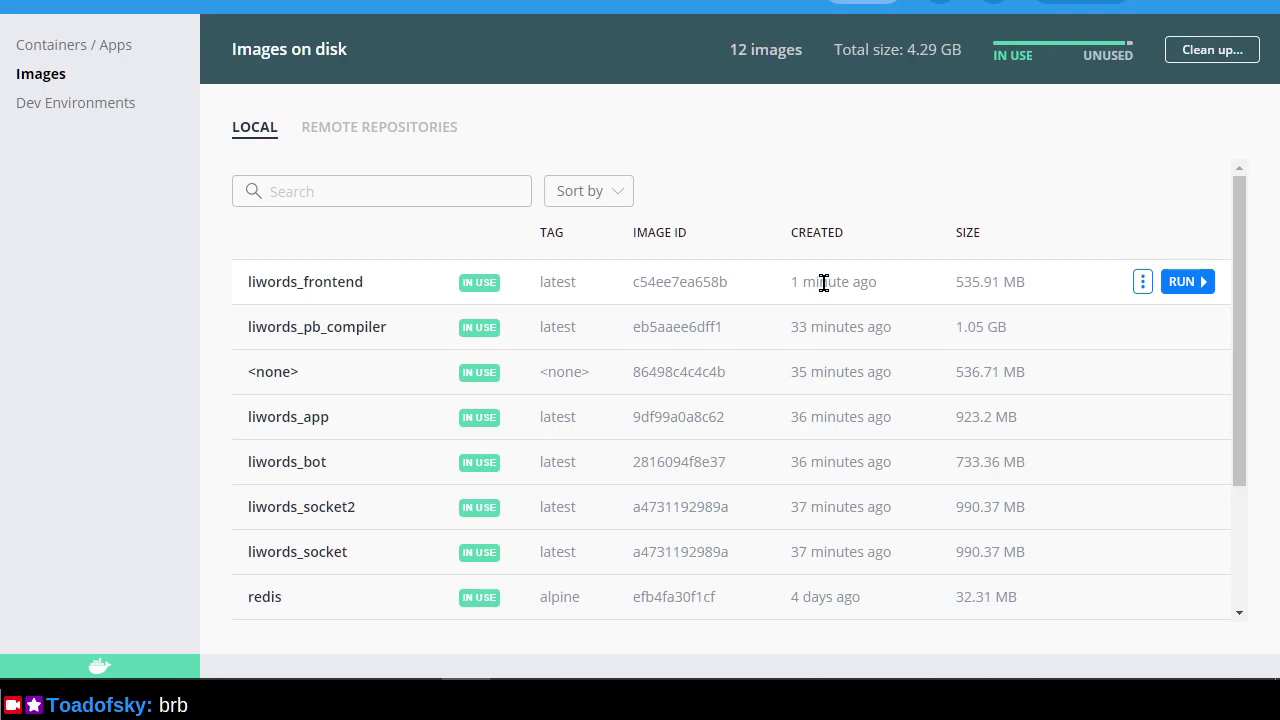
pyautogui.hotkey('alt', 'Tab')
pyautogui.hotkey('alt', 'Tab')
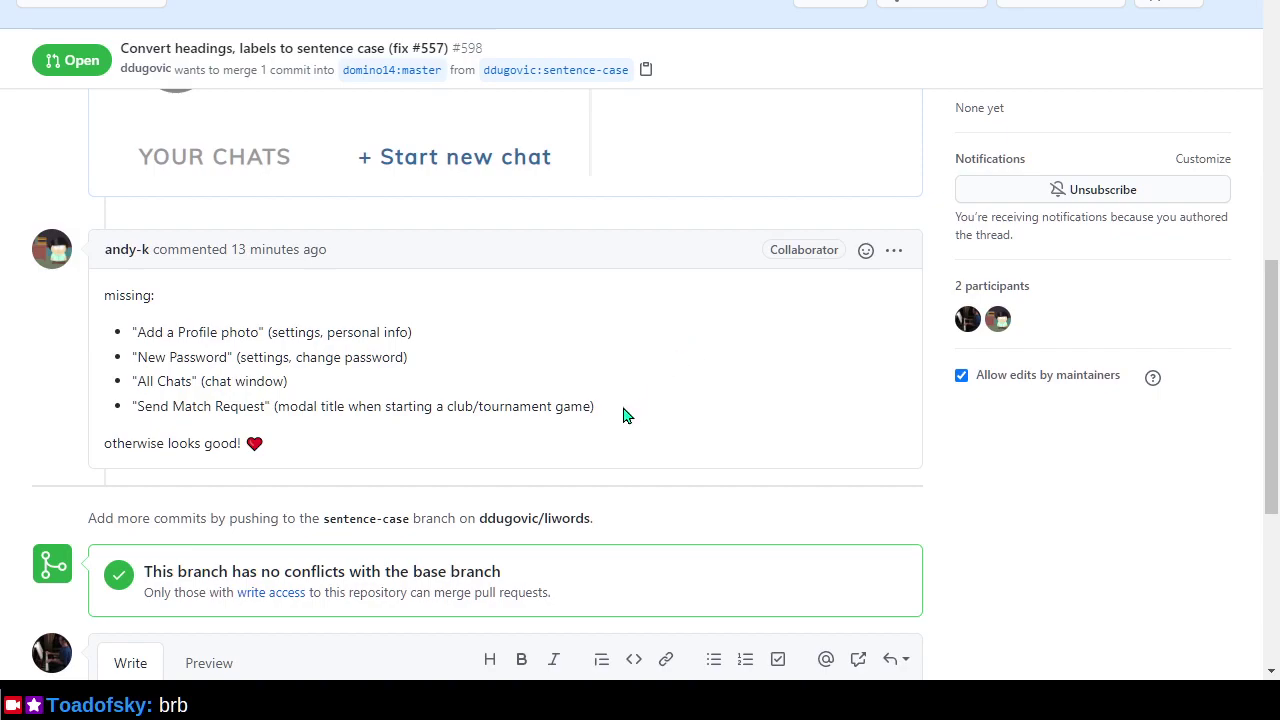
# Cycle browser tabs from the pull request to the local Woogles.io lobby.
pyautogui.hotkey('alt', 'Tab')
pyautogui.hotkey('alt', 'Tab')
pyautogui.hotkey('ctrl', 'Tab')
pyautogui.hotkey('ctrl', 'Tab')
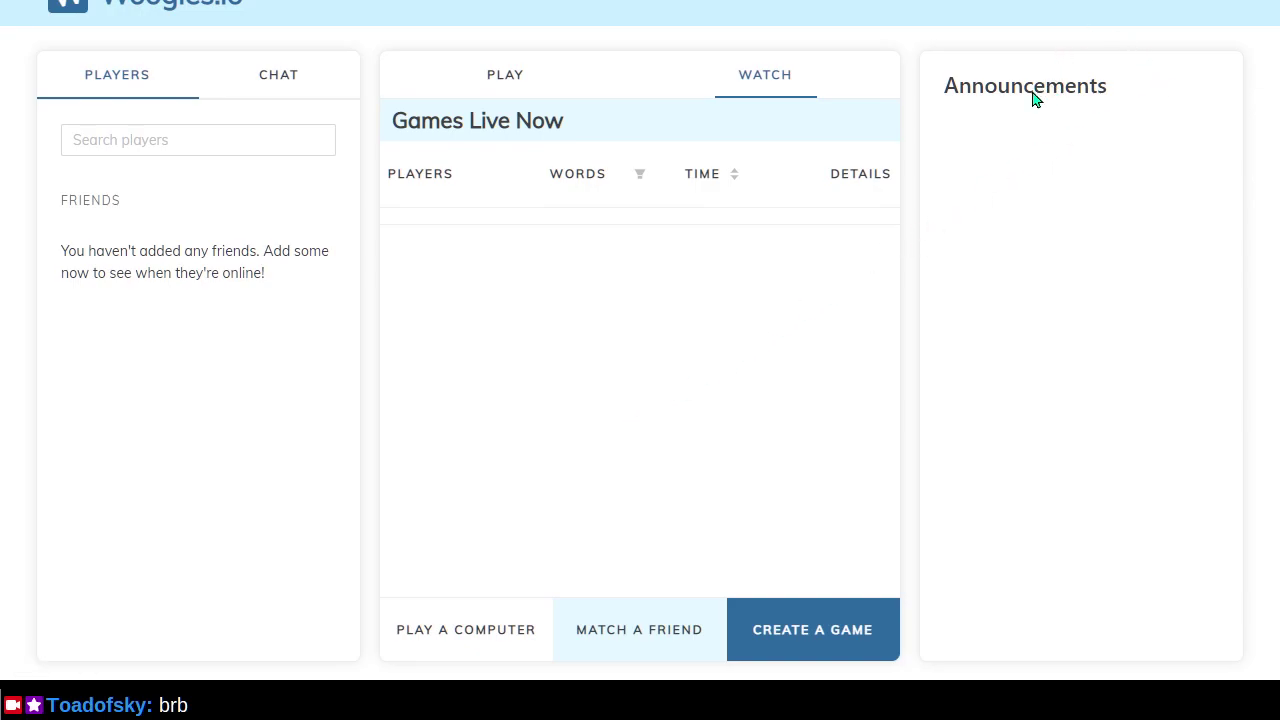
# Open the logged-in user's Woogles profile page and scroll through it.
pyautogui.moveTo(1135, 7)
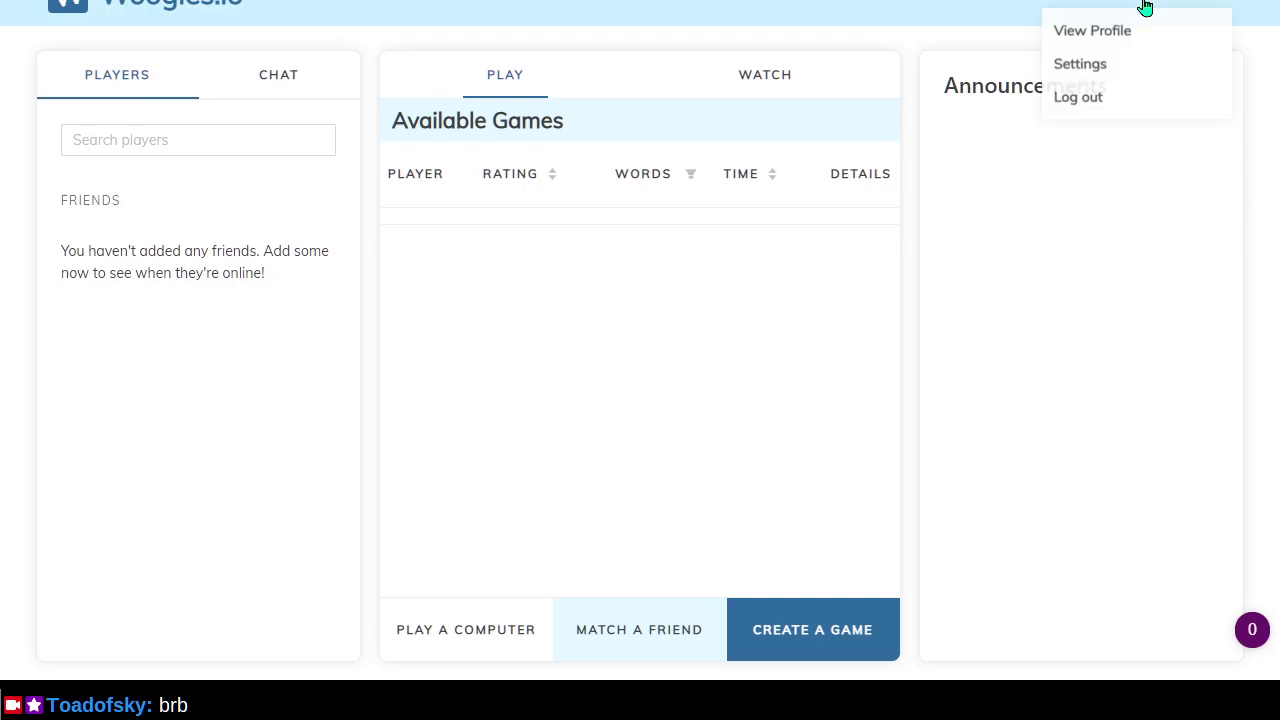
pyautogui.click(1116, 34)
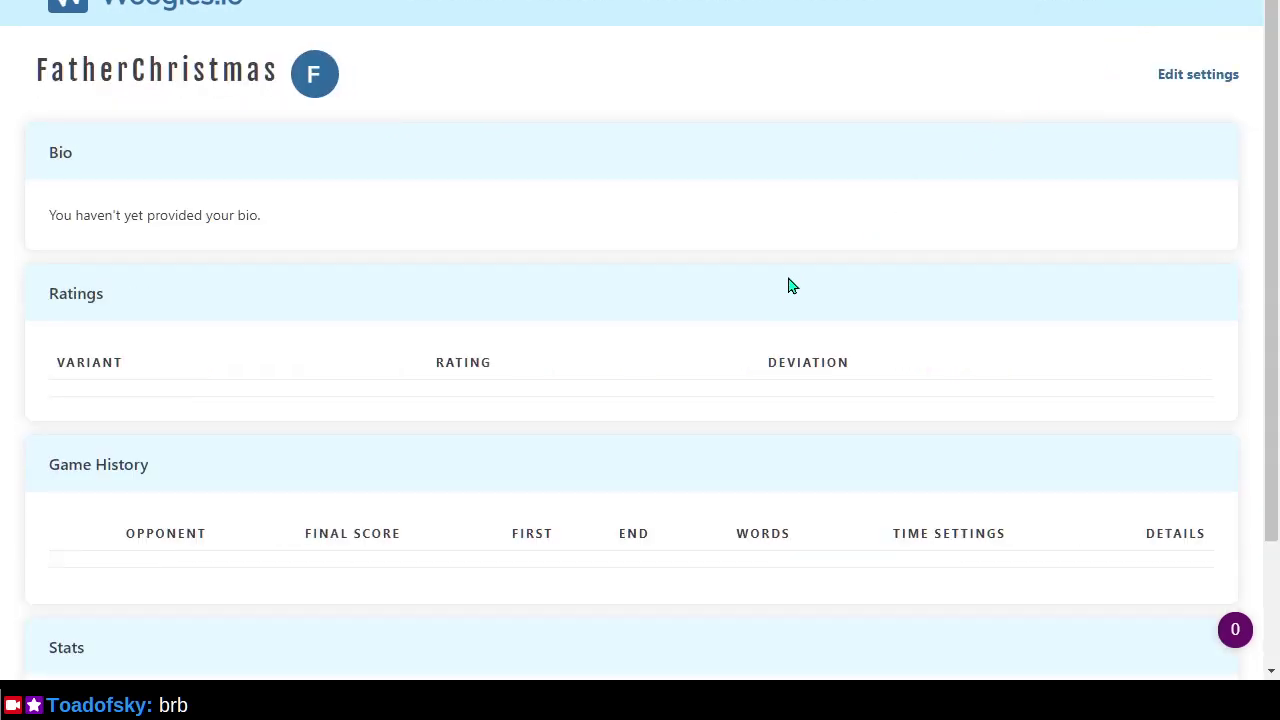
pyautogui.moveTo(1090, 8)
pyautogui.scroll(-2, 855, 355)
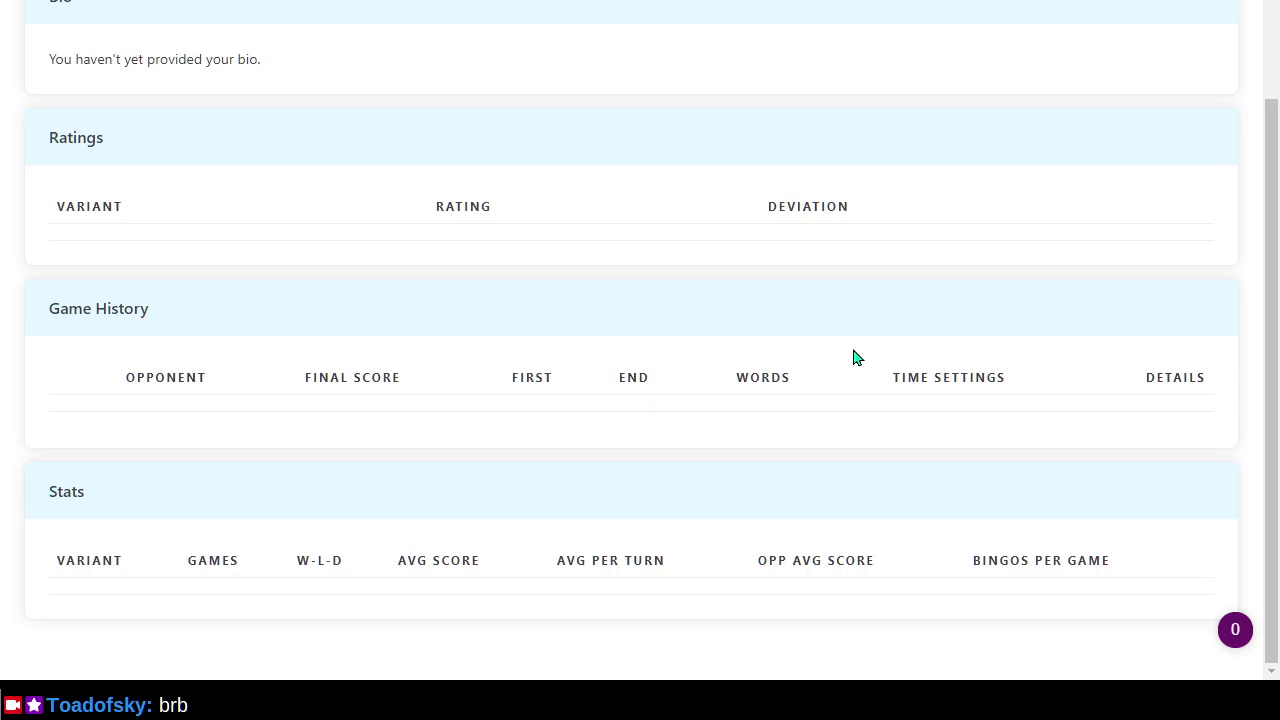
pyautogui.scroll(2, 855, 355)
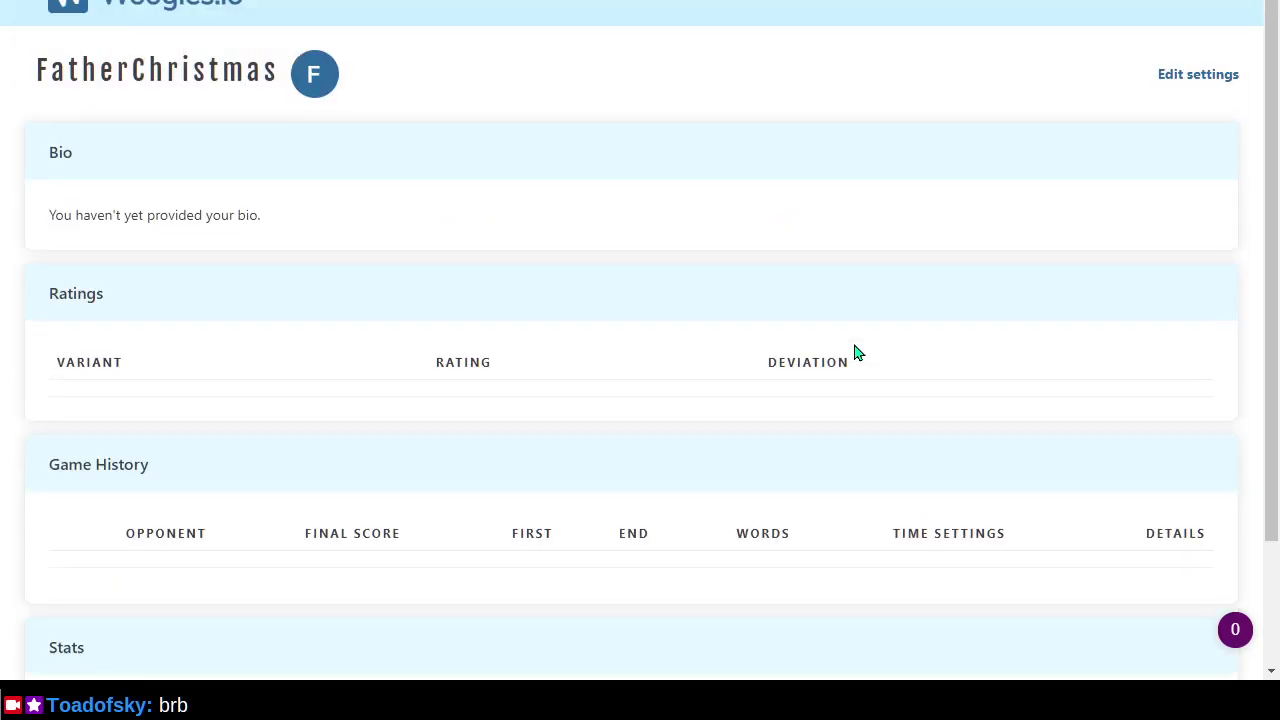
# Glance at Docker and the pull request, open Woogles account settings, then return to Docker images.
pyautogui.hotkey('alt', 'Tab')
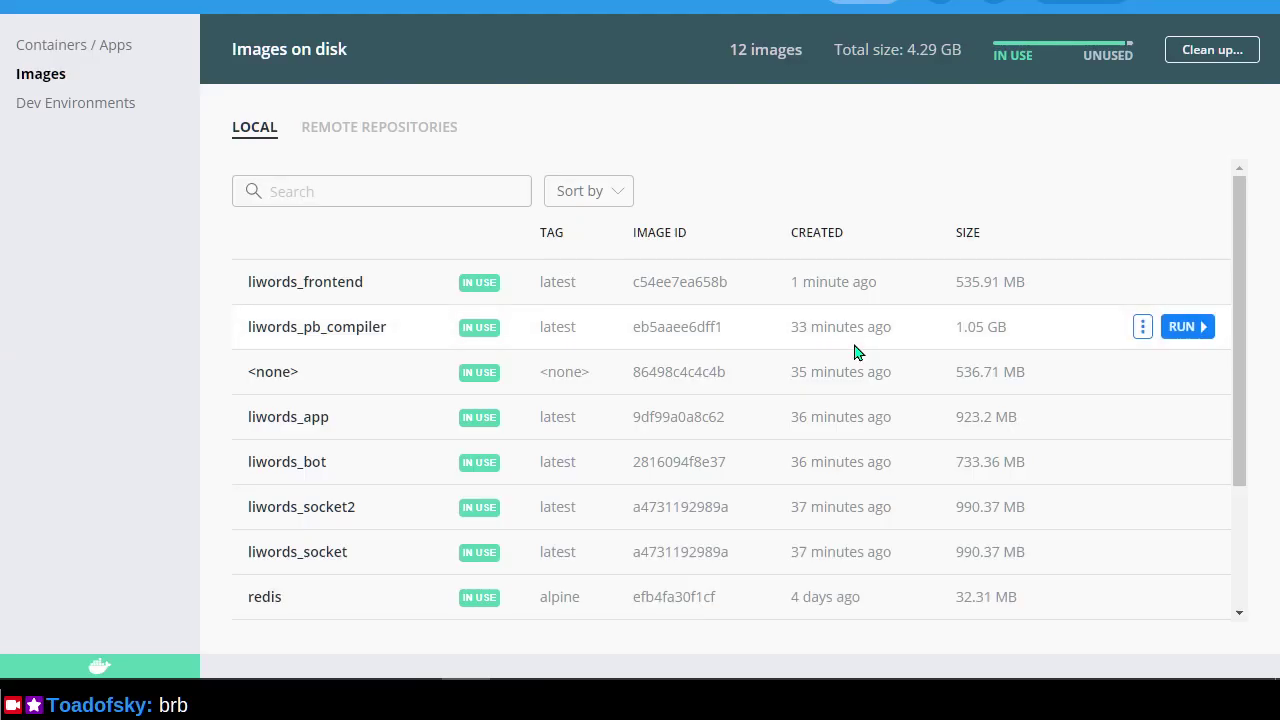
pyautogui.hotkey('alt', 'Tab')
pyautogui.hotkey('ctrl', 'Tab')
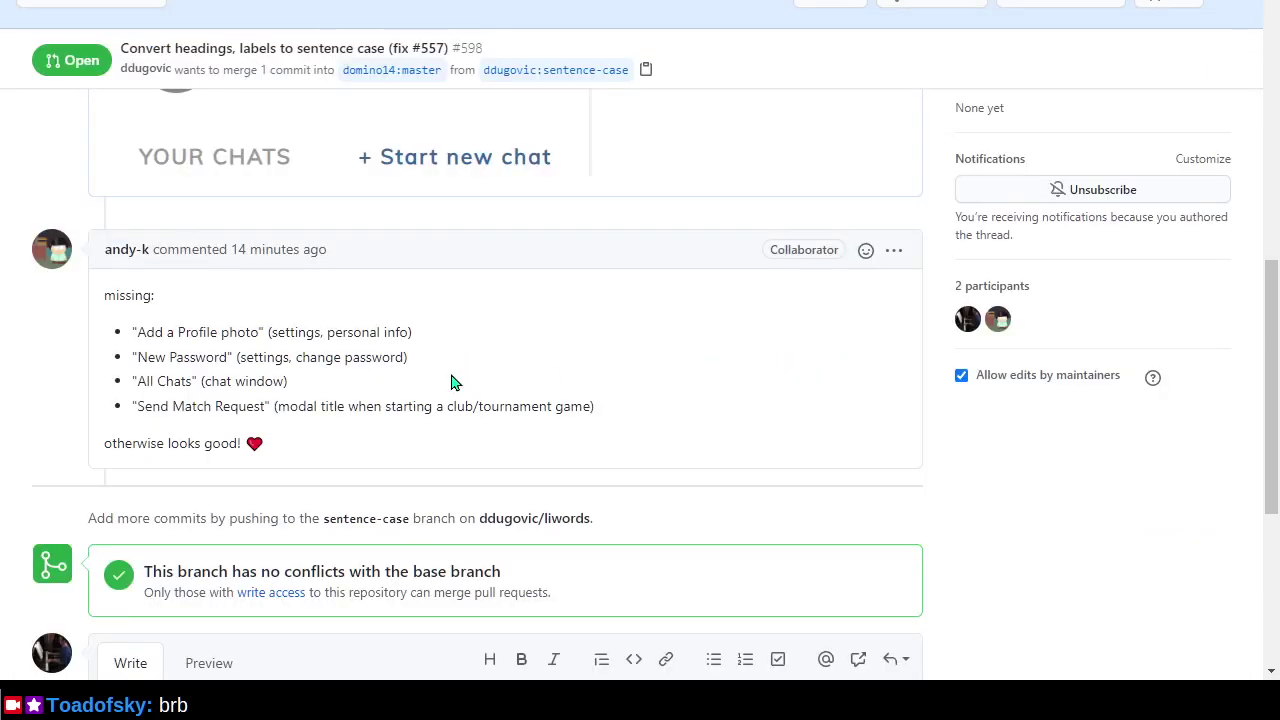
pyautogui.hotkey('ctrl', 'Tab')
pyautogui.hotkey('ctrl', 'Tab')
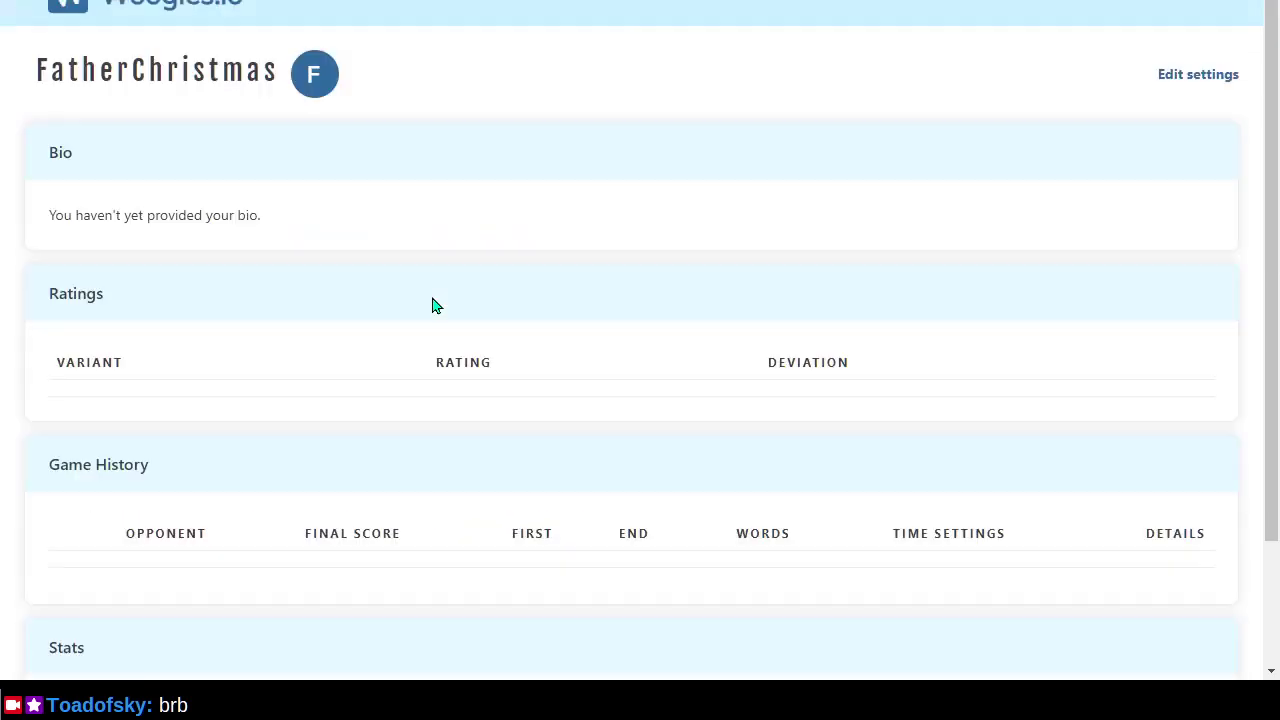
pyautogui.moveTo(1202, 4)
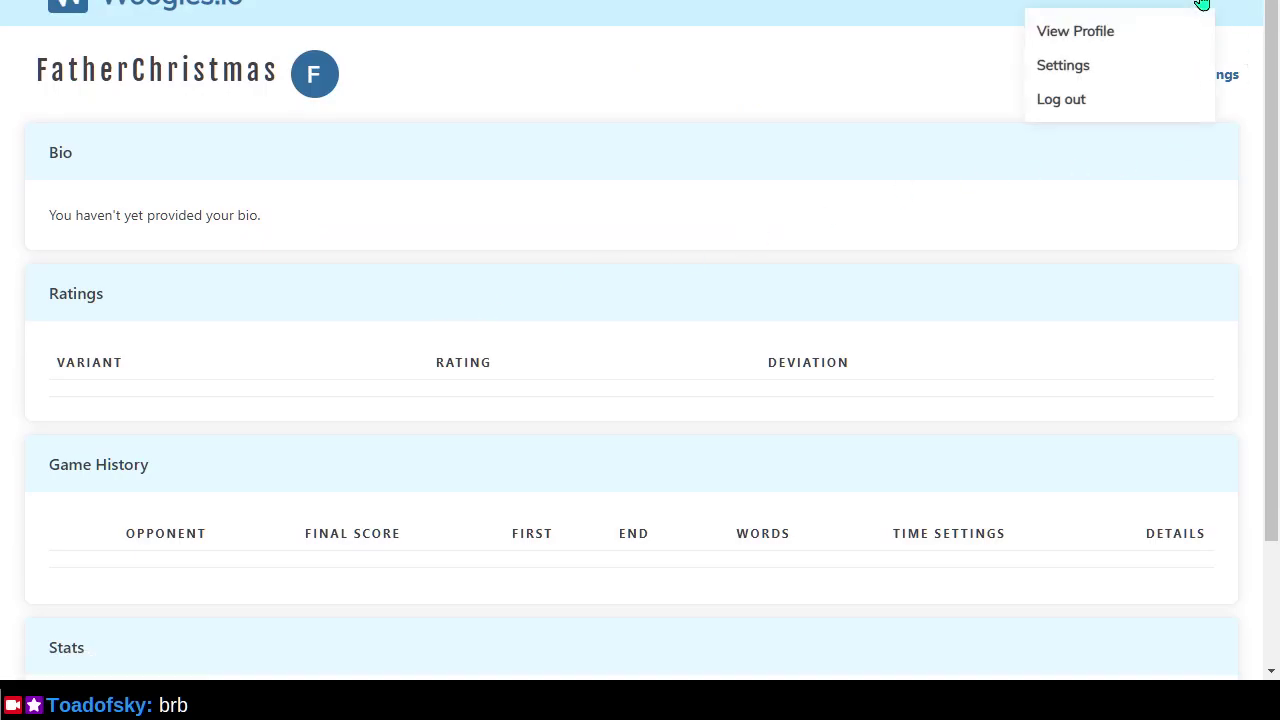
pyautogui.click(1100, 65)
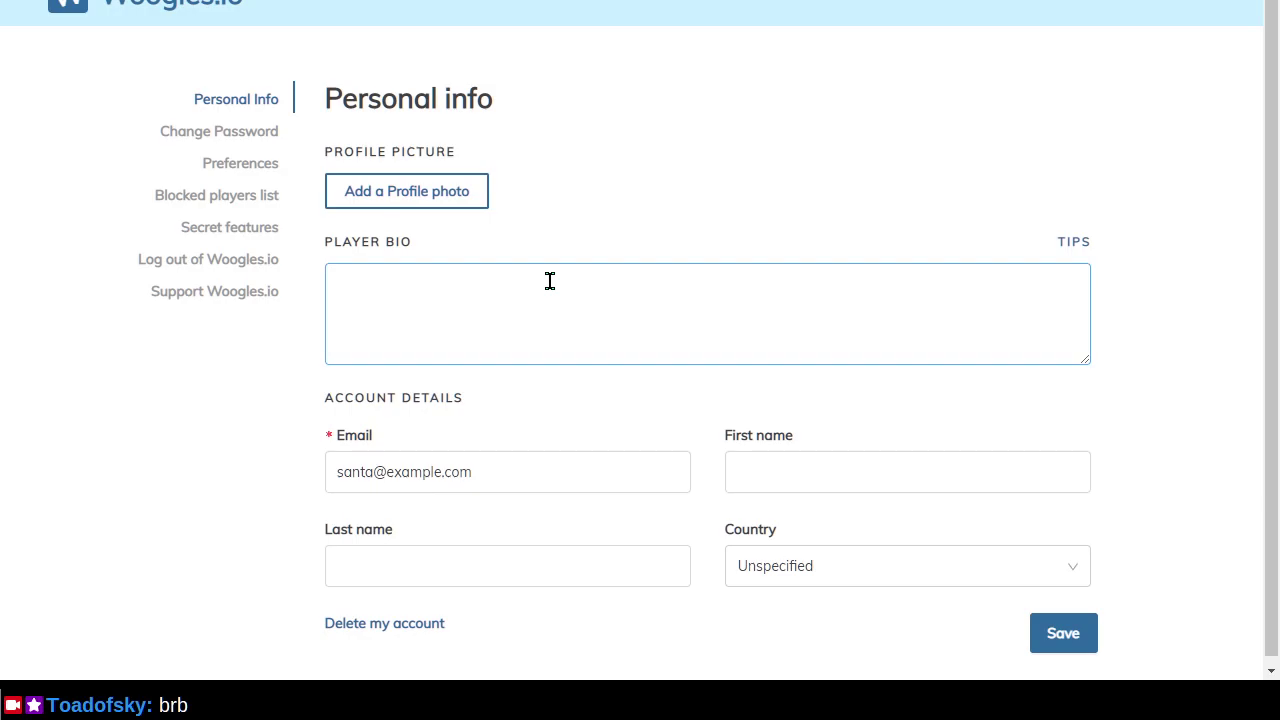
pyautogui.hotkey('alt', 'Tab')
pyautogui.hotkey('alt', 'Tab')
pyautogui.hotkey('alt', 'shift', 'Tab')
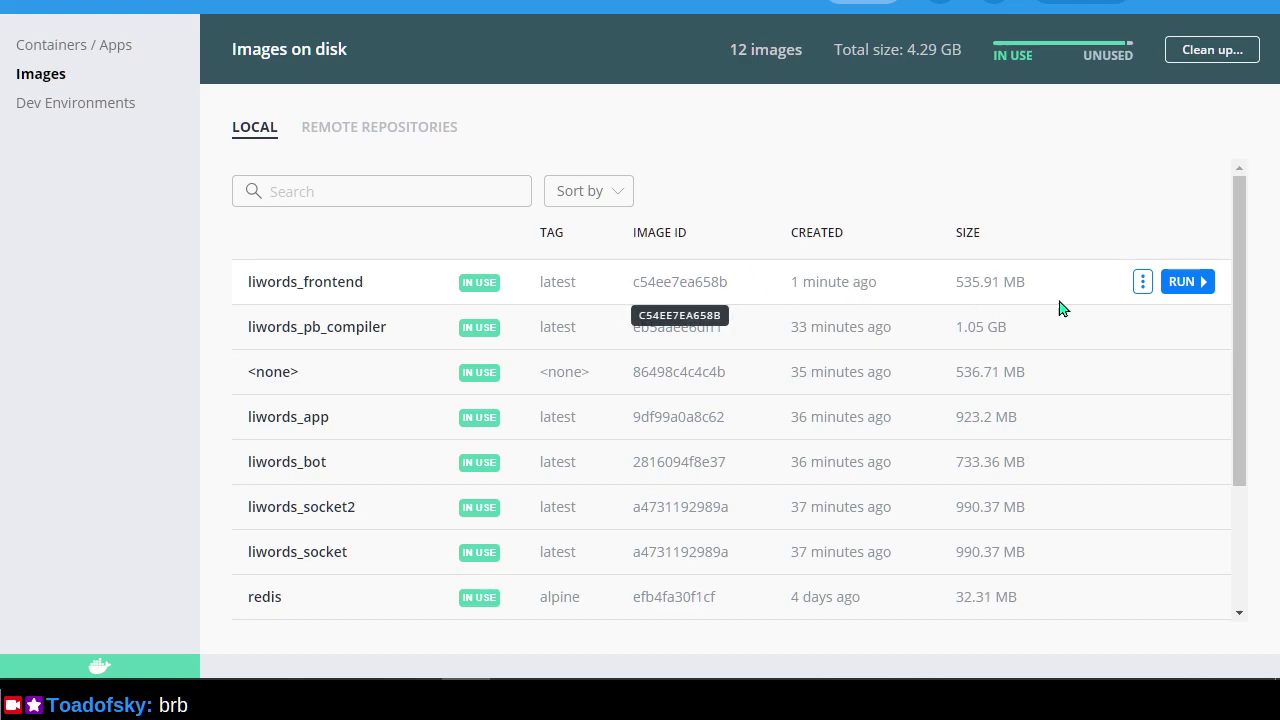
# List containers using liwords_frontend and restart the exited cranky_montalcini container.
pyautogui.click(1143, 284)
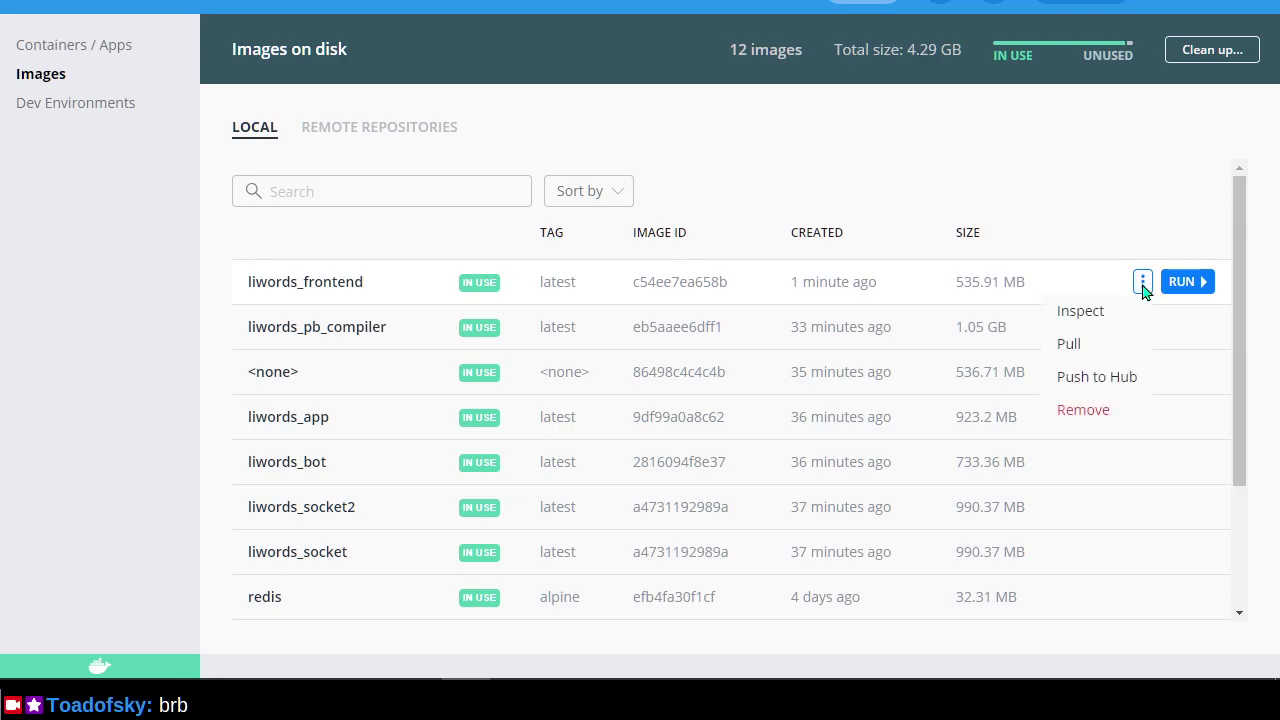
pyautogui.click(1080, 242)
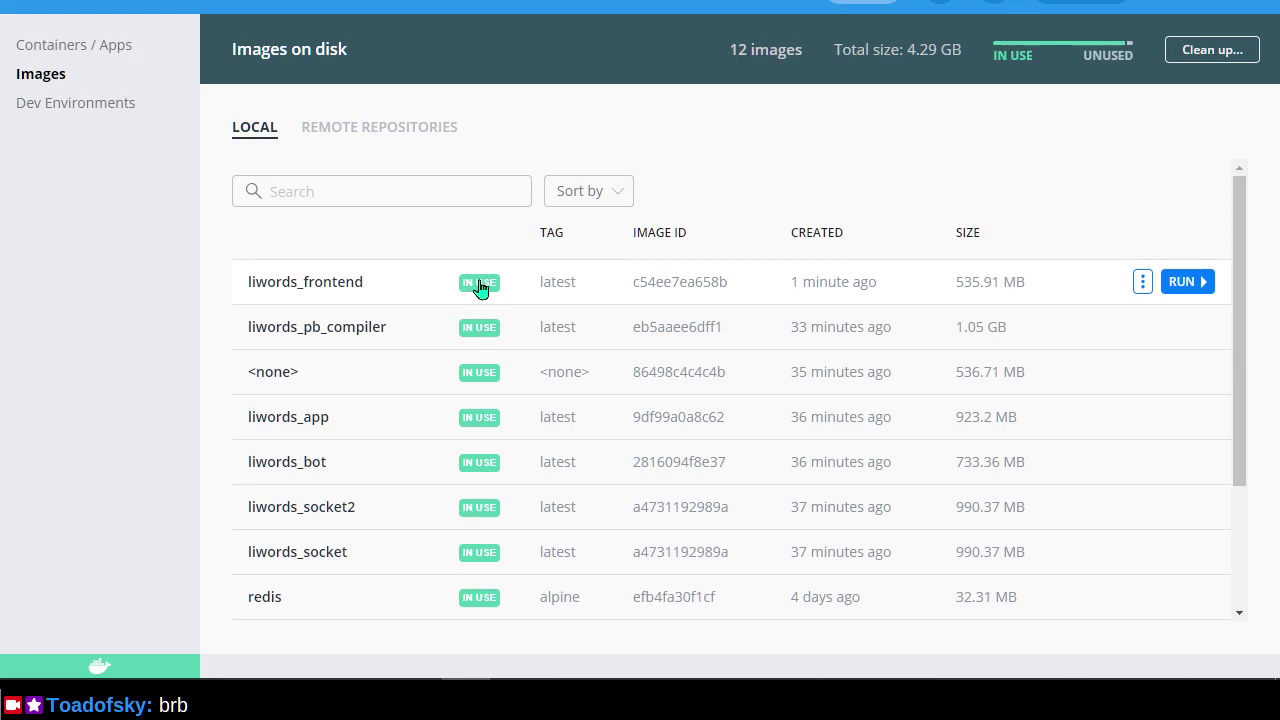
pyautogui.click(480, 286)
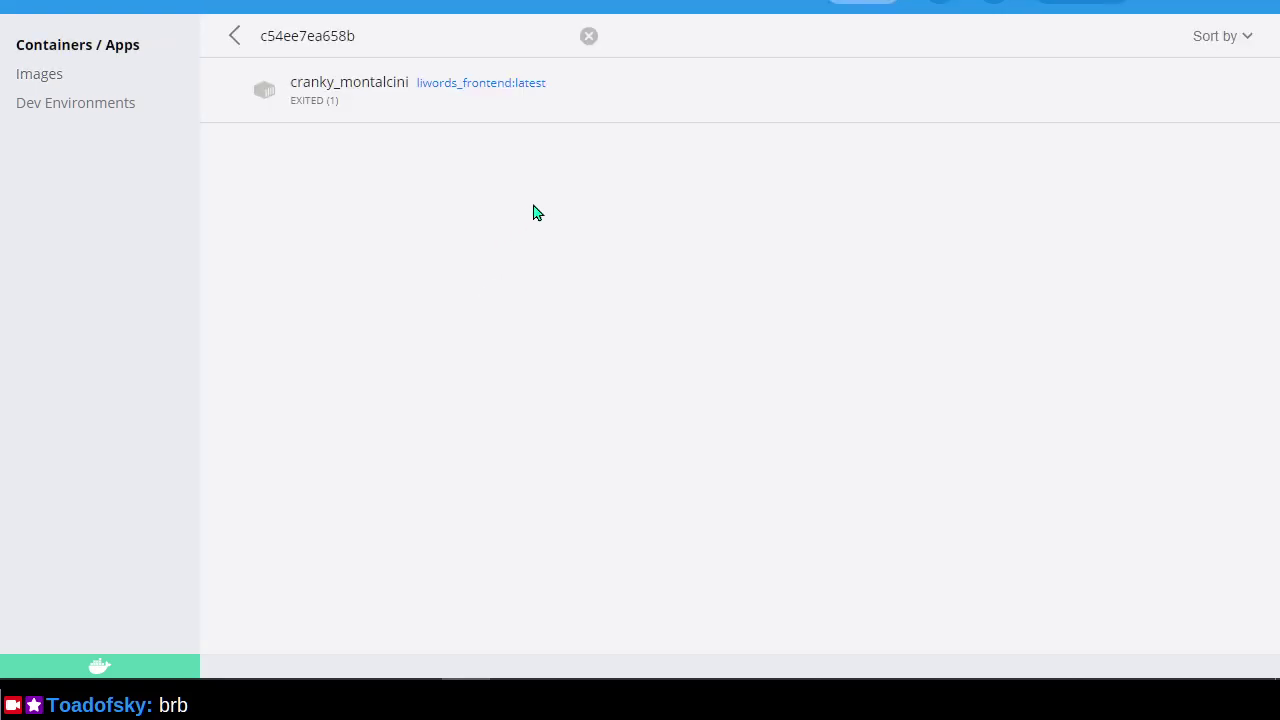
pyautogui.moveTo(534, 89)
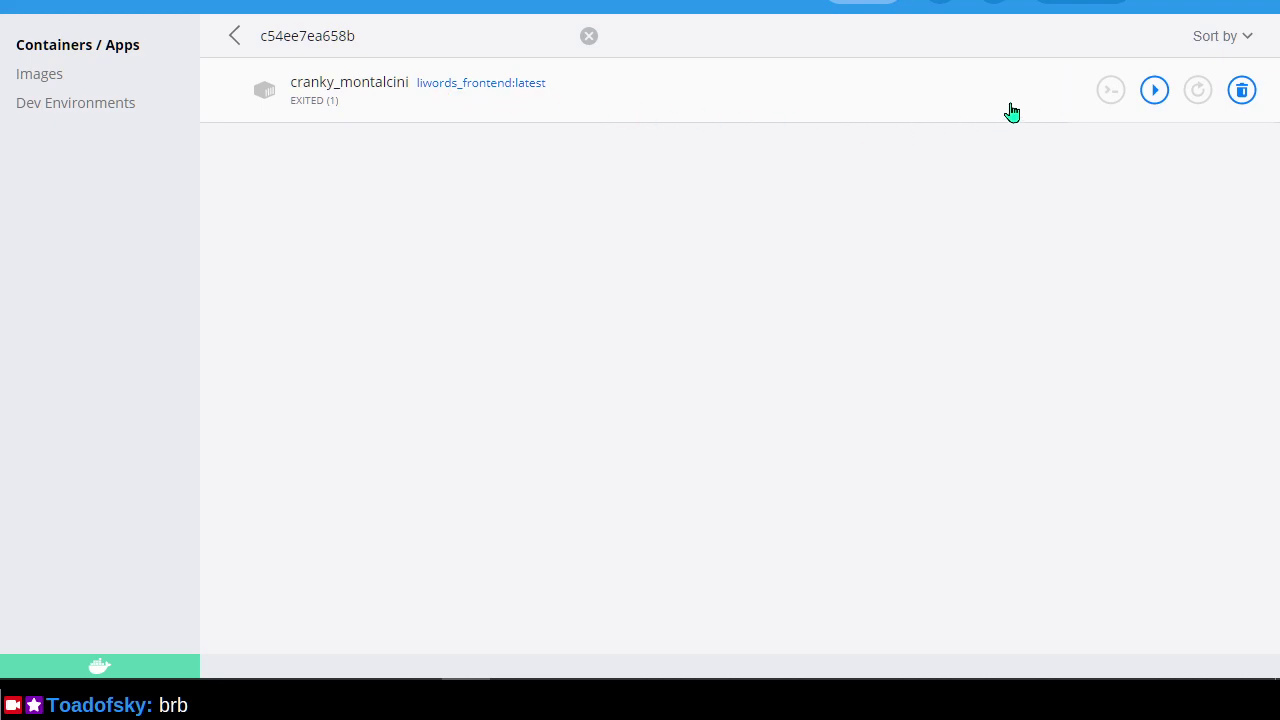
pyautogui.click(1158, 92)
# Open cranky_montalcini's logs and select the config-overrides module-not-found error lines.
pyautogui.click(838, 116)
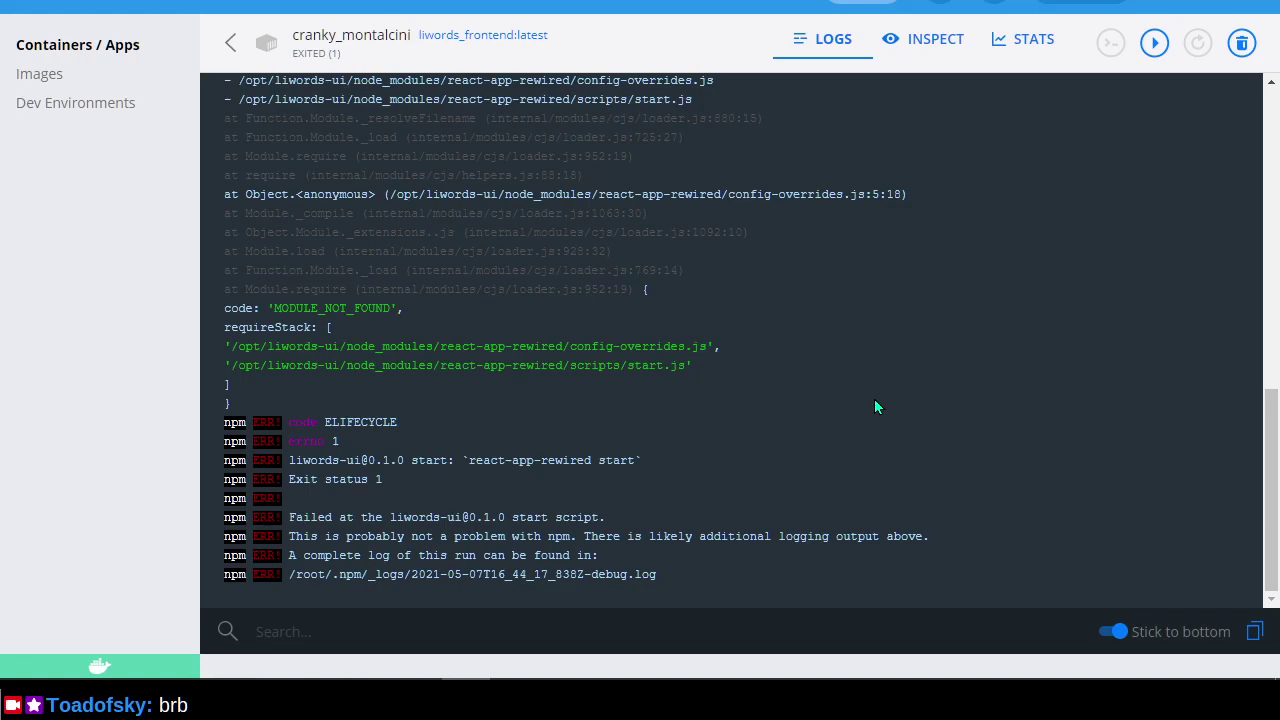
pyautogui.scroll(2, 874, 405)
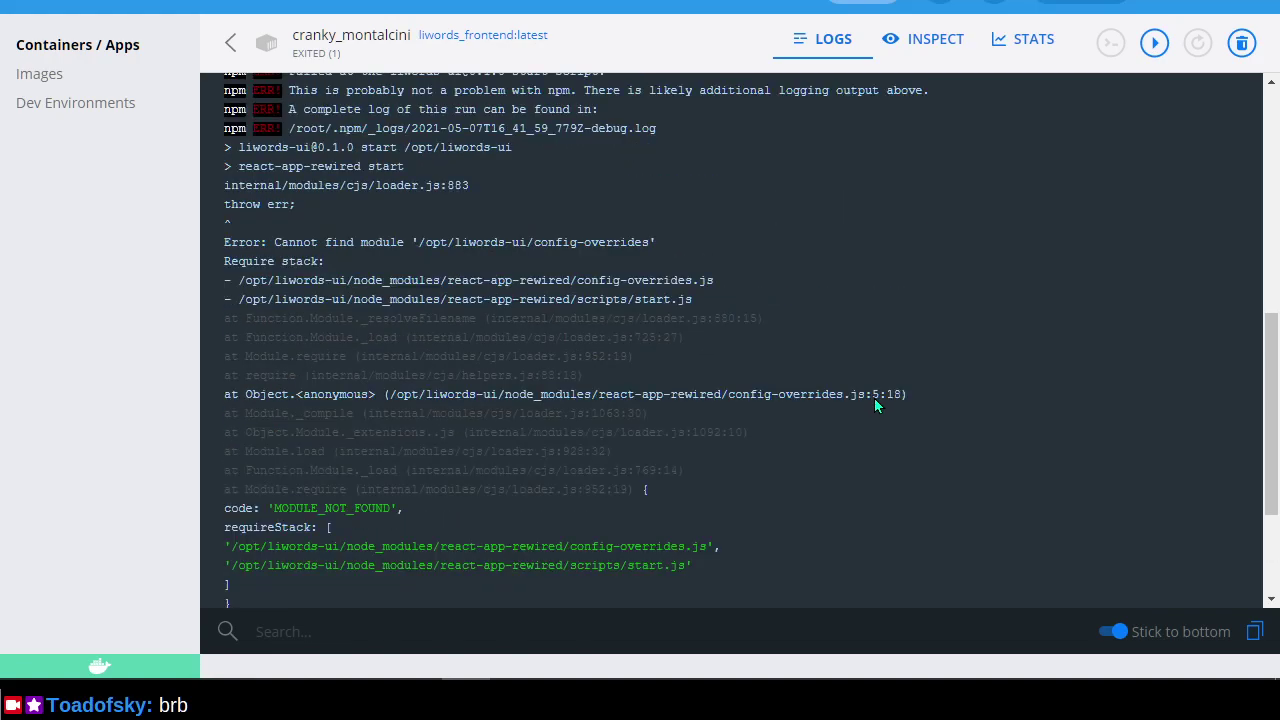
pyautogui.moveTo(832, 218); pyautogui.dragTo(958, 437)
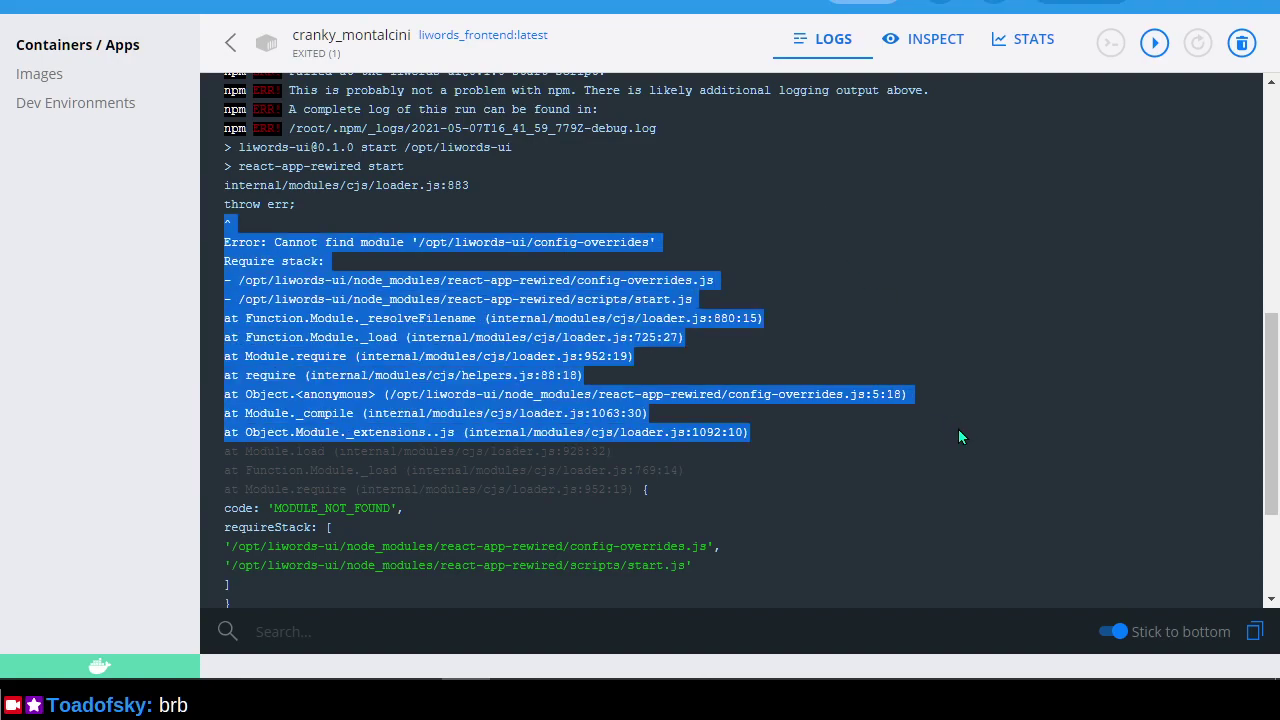
pyautogui.scroll(4, 958, 437)
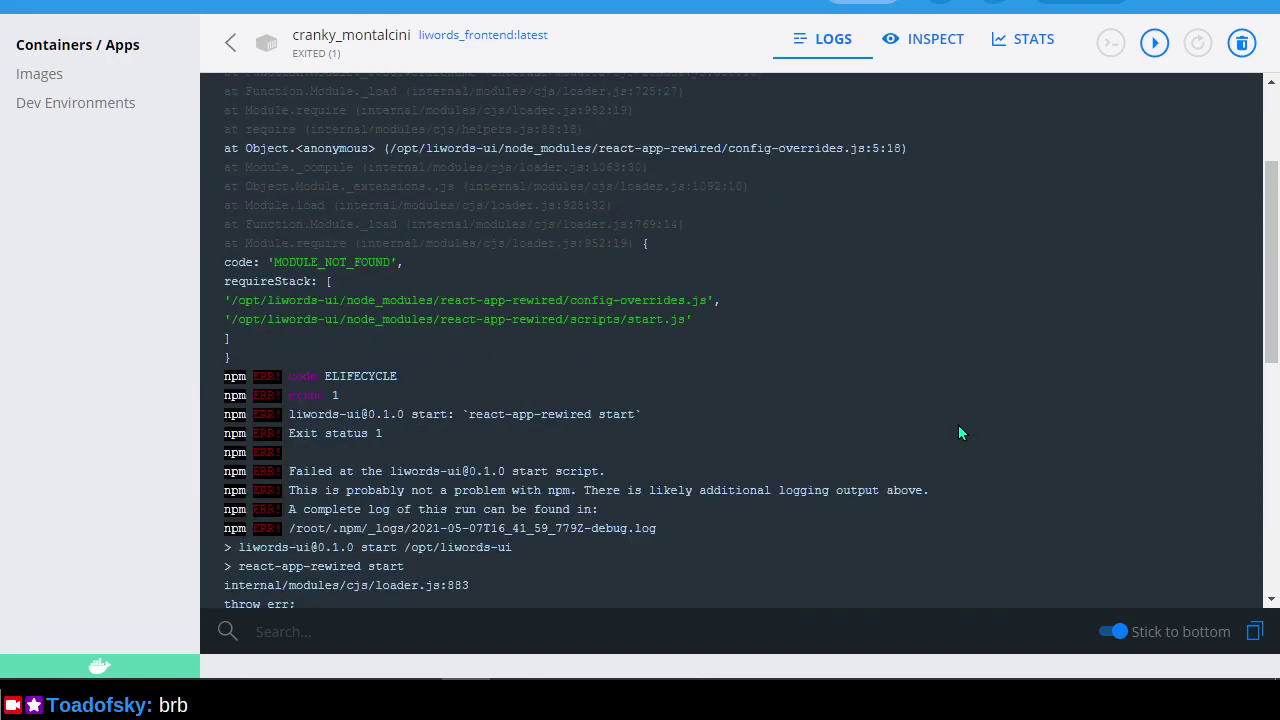
pyautogui.scroll(-5, 958, 424)
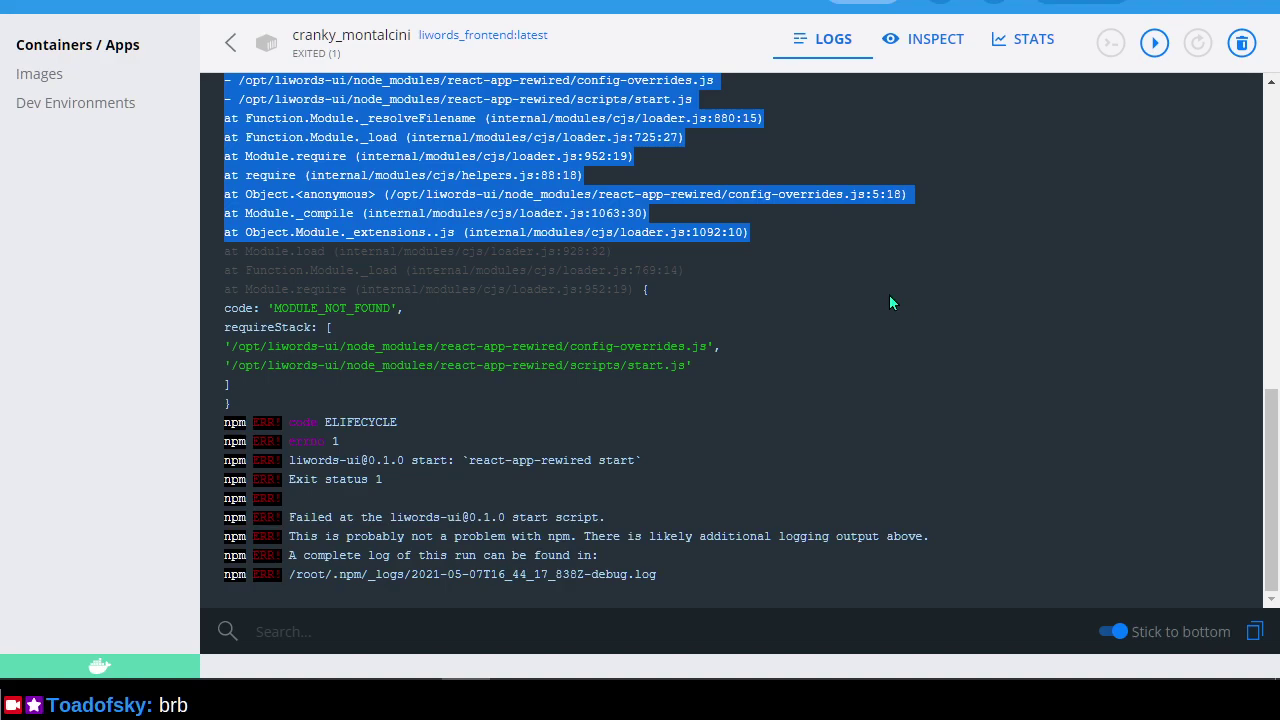
pyautogui.click(44, 76)
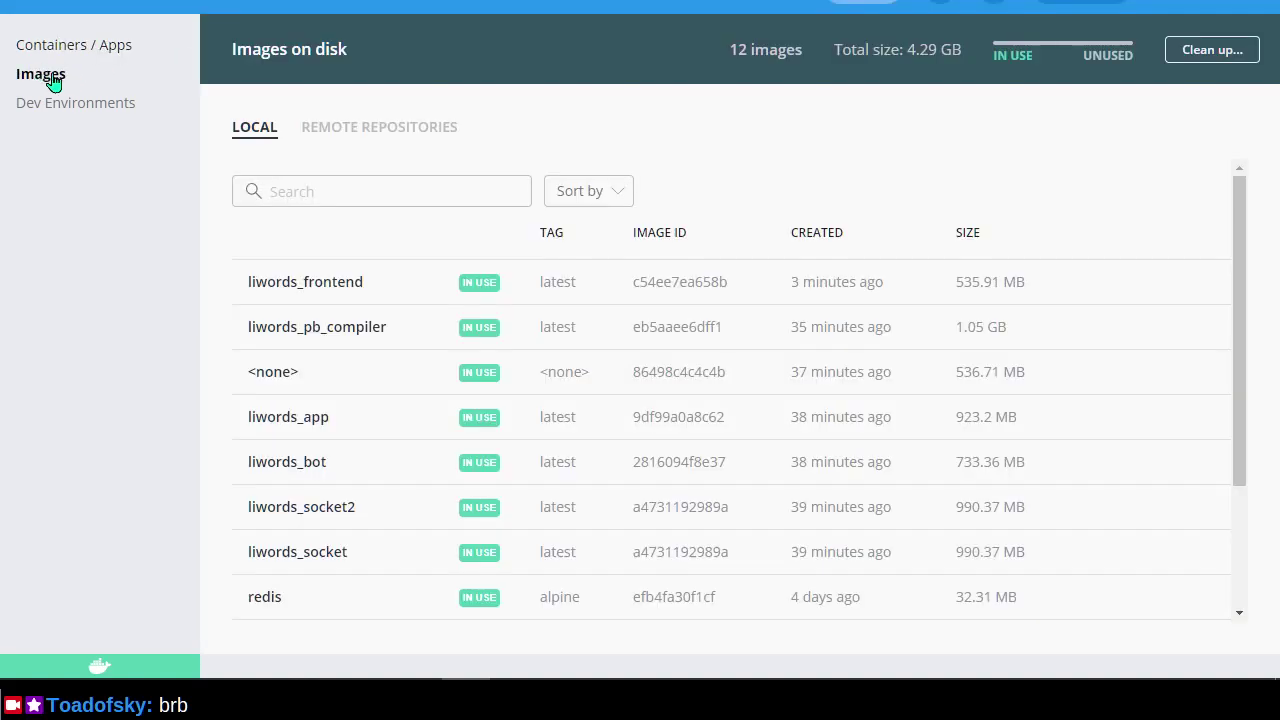
pyautogui.moveTo(1139, 553)
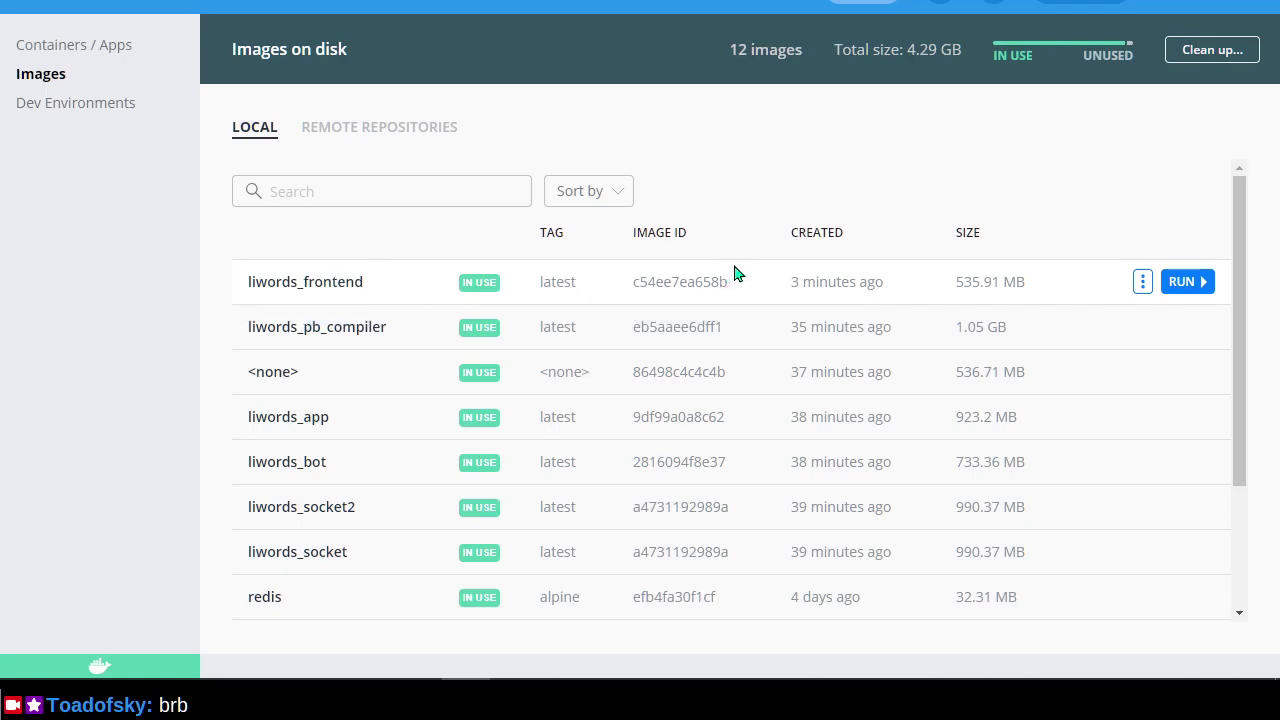
pyautogui.click(1205, 50)
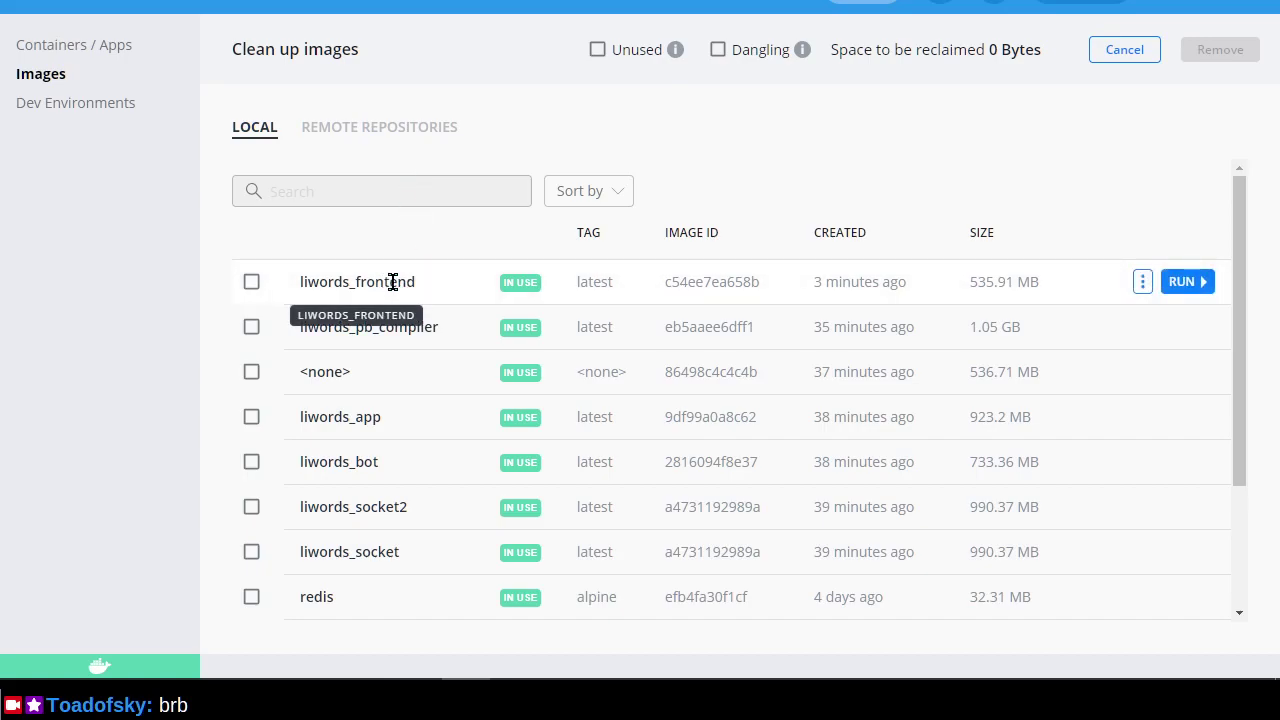
pyautogui.click(1104, 52)
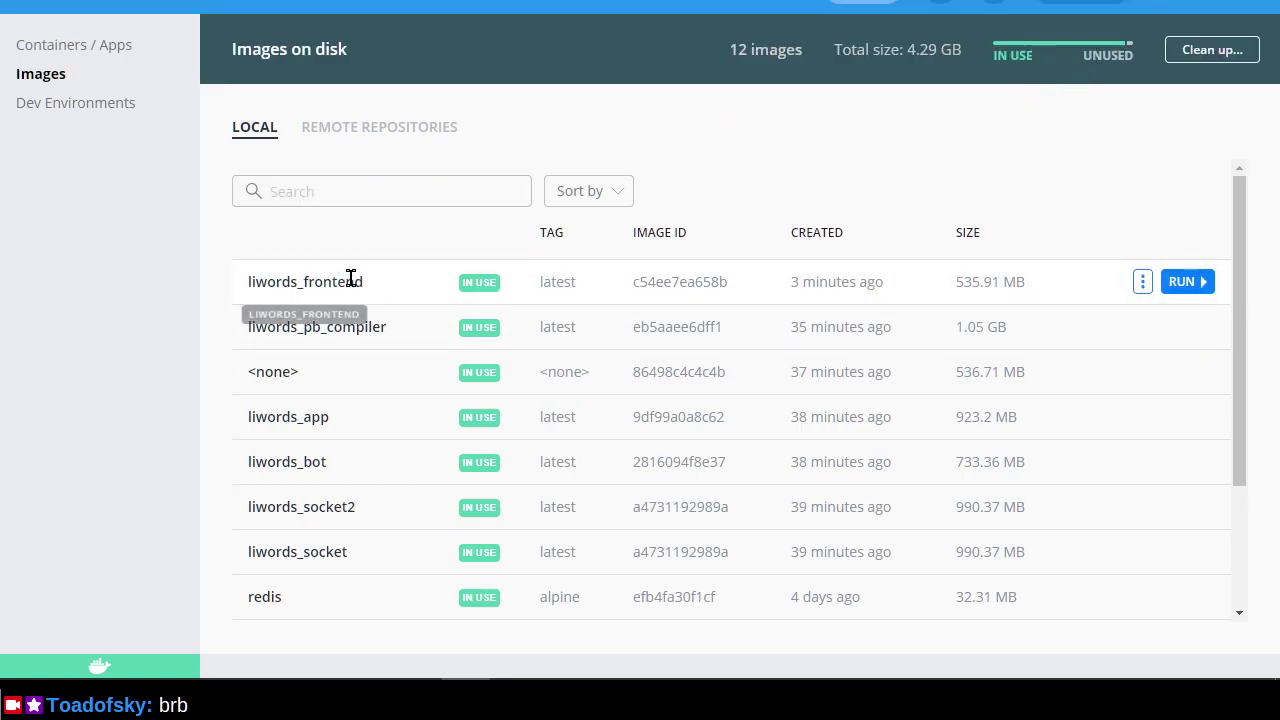
pyautogui.click(476, 290)
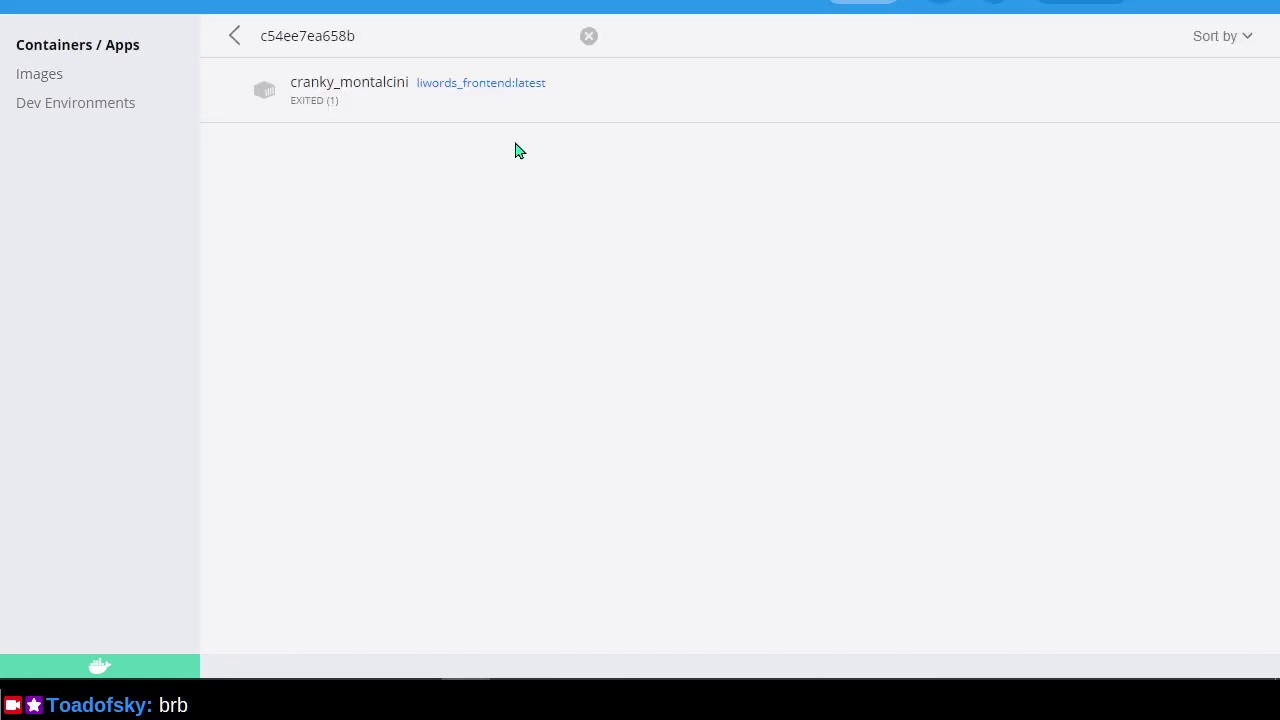
pyautogui.moveTo(937, 88)
pyautogui.click(225, 40)
pyautogui.scroll(-3, 423, 374)
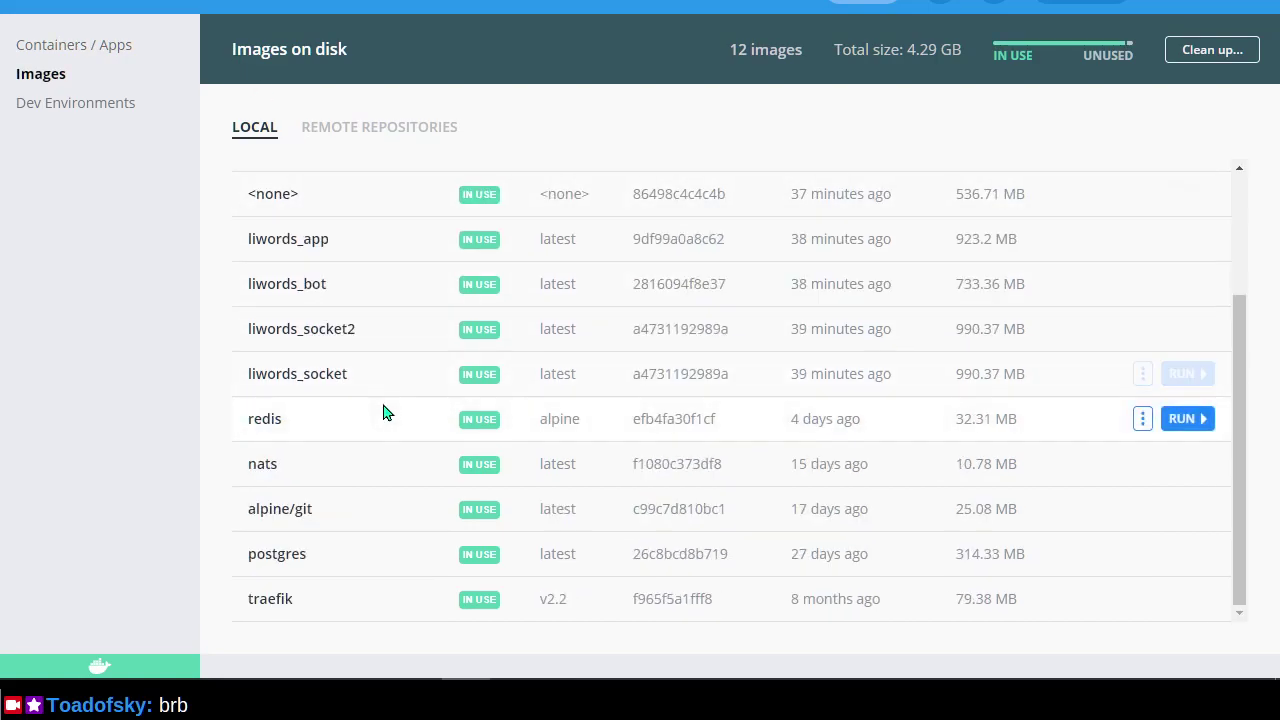
pyautogui.scroll(3, 381, 405)
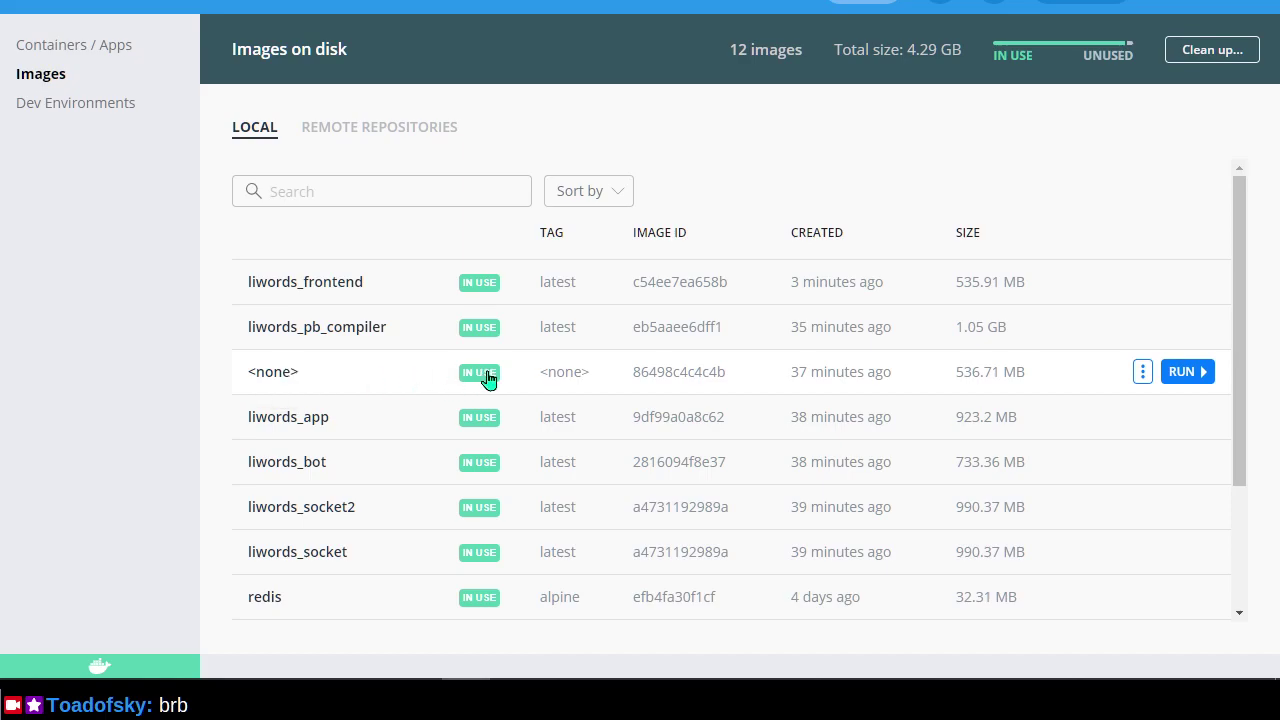
# Check which containers use the untagged image and the liwords_pb_compiler image.
pyautogui.click(488, 376)
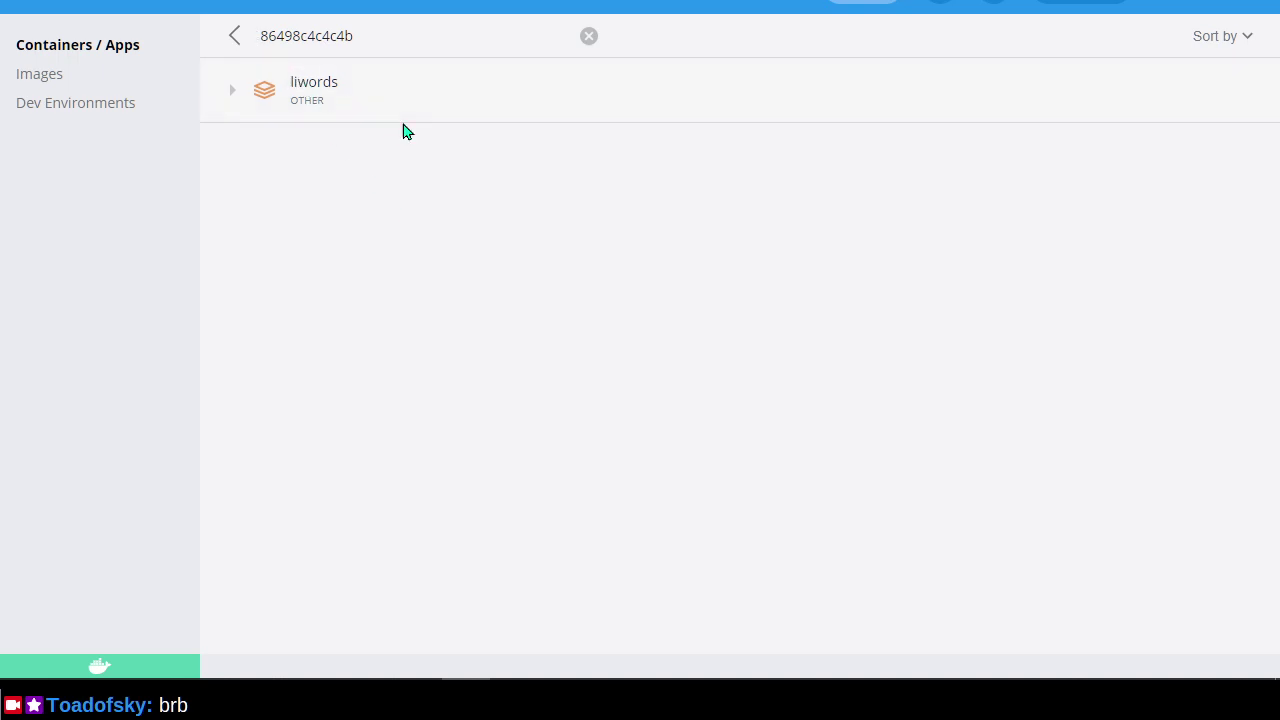
pyautogui.moveTo(398, 97)
pyautogui.click(236, 50)
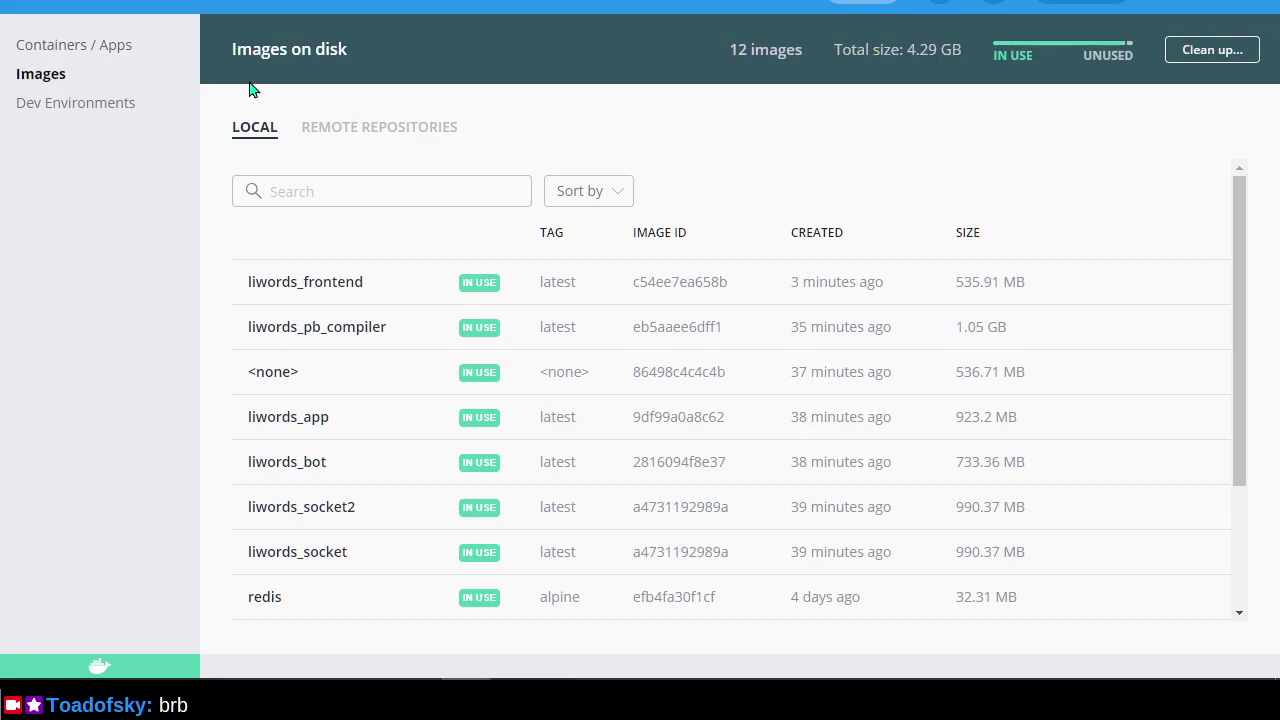
pyautogui.moveTo(311, 329)
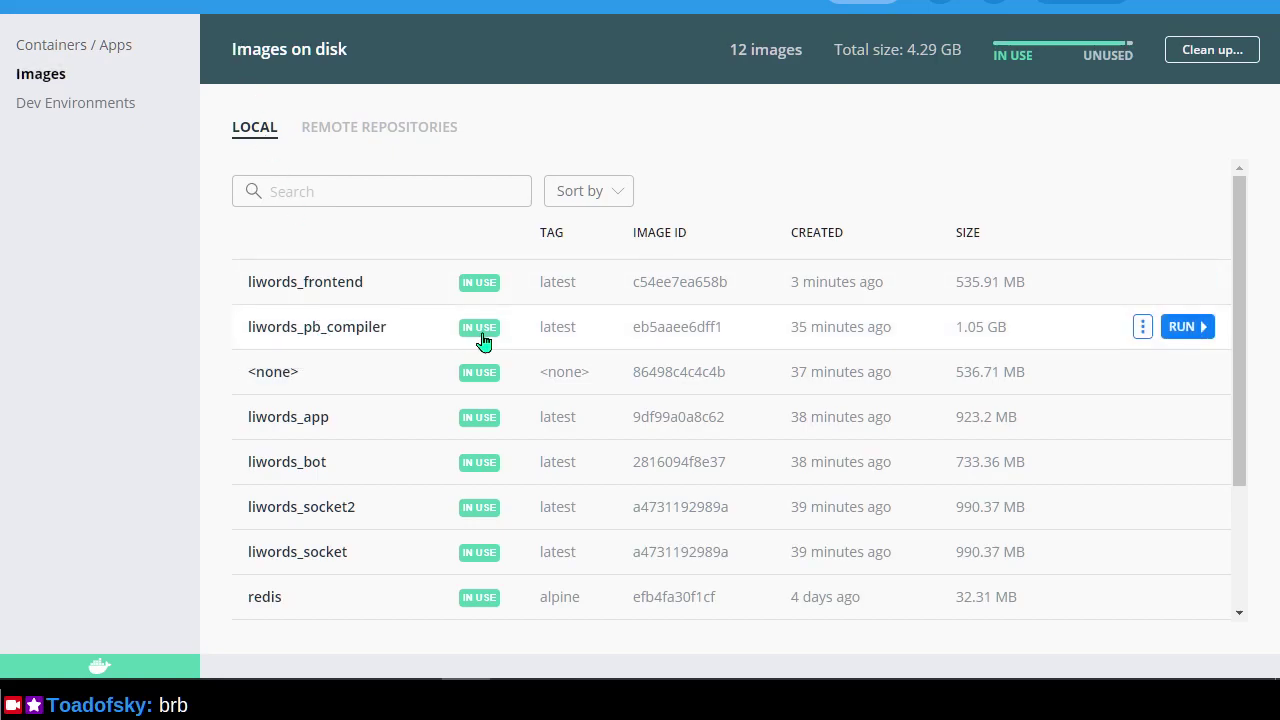
pyautogui.click(483, 341)
pyautogui.click(237, 49)
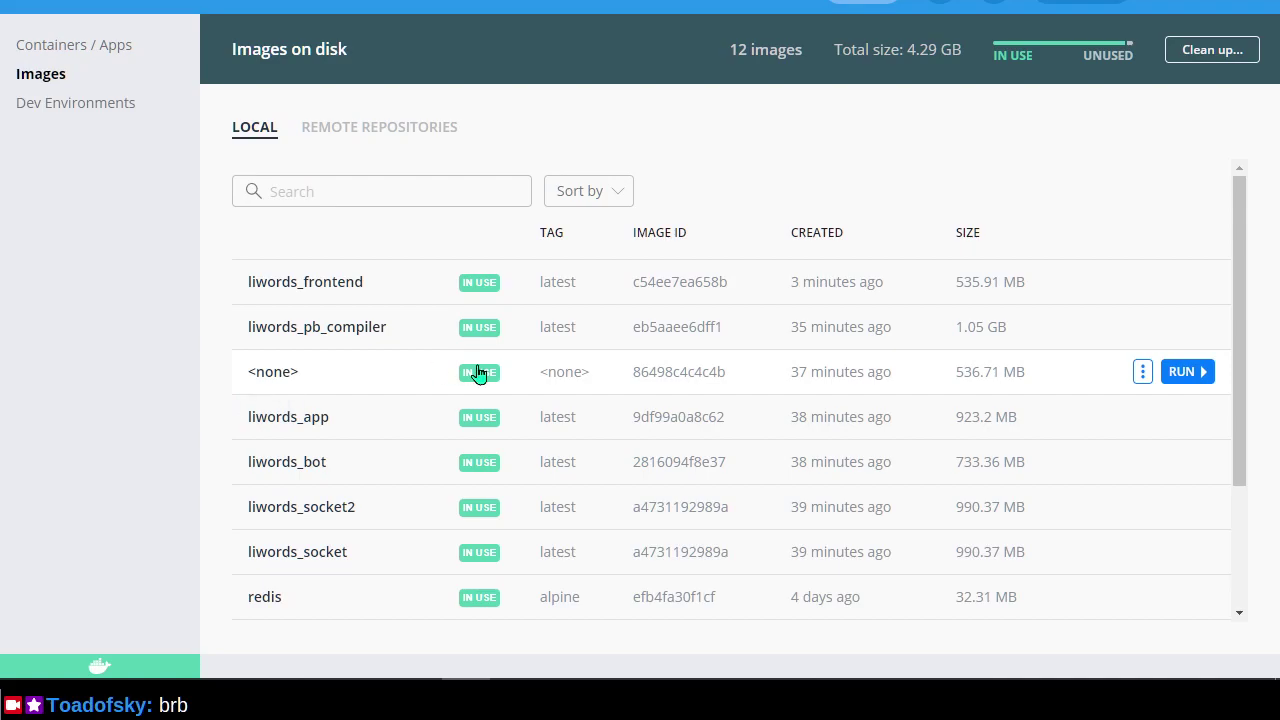
# Select untagged image ID 86498c4c4c4b, then inspect and expand the liwords app's containers.
pyautogui.doubleClick(657, 373)
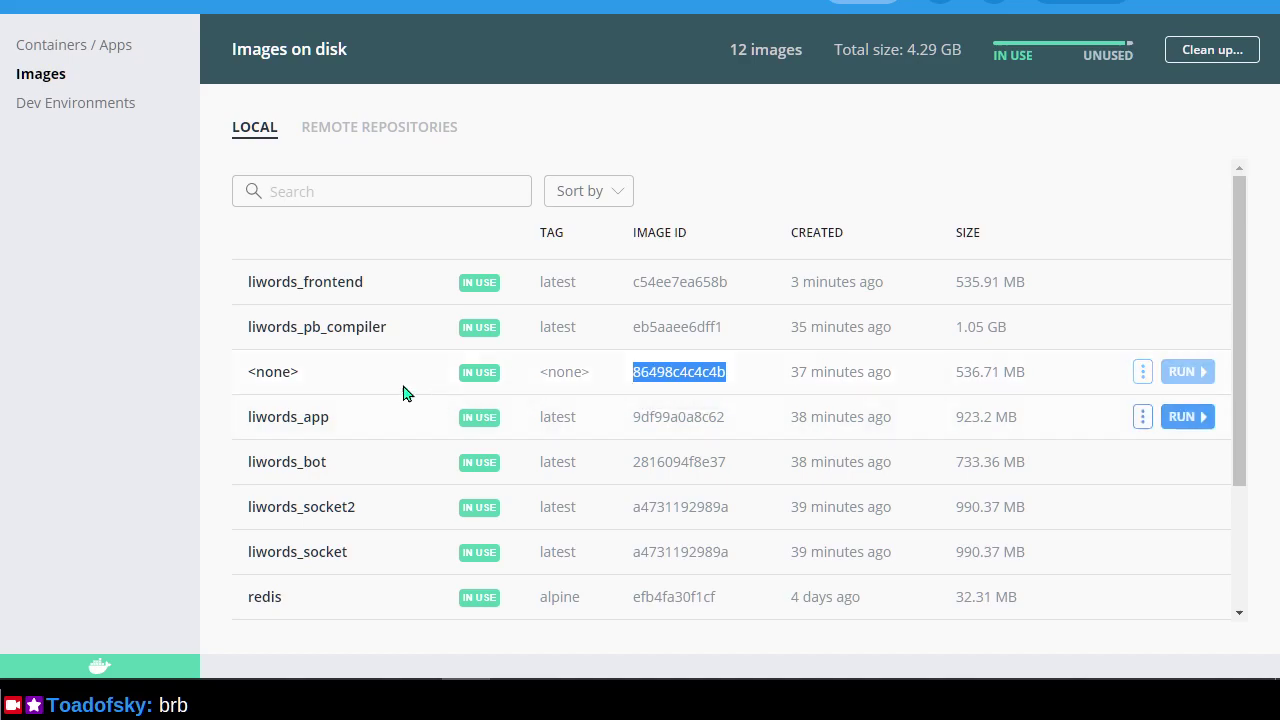
pyautogui.click(467, 383)
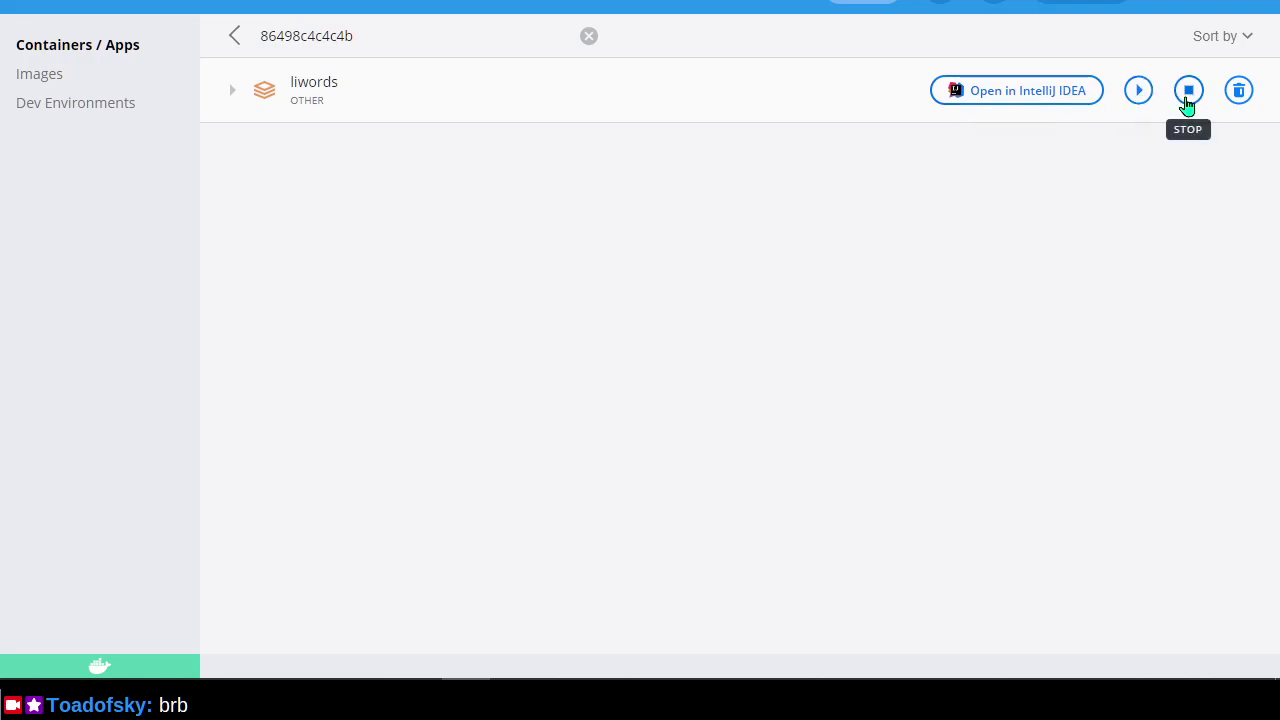
pyautogui.click(475, 110)
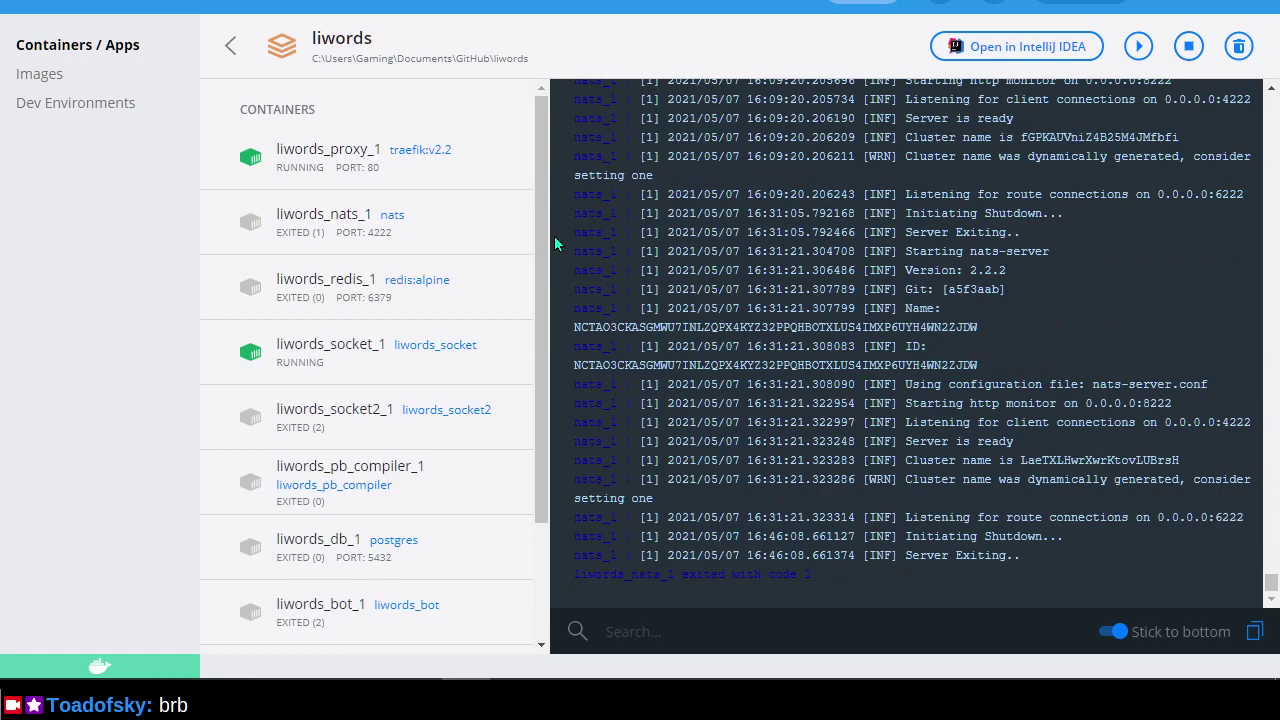
pyautogui.click(233, 50)
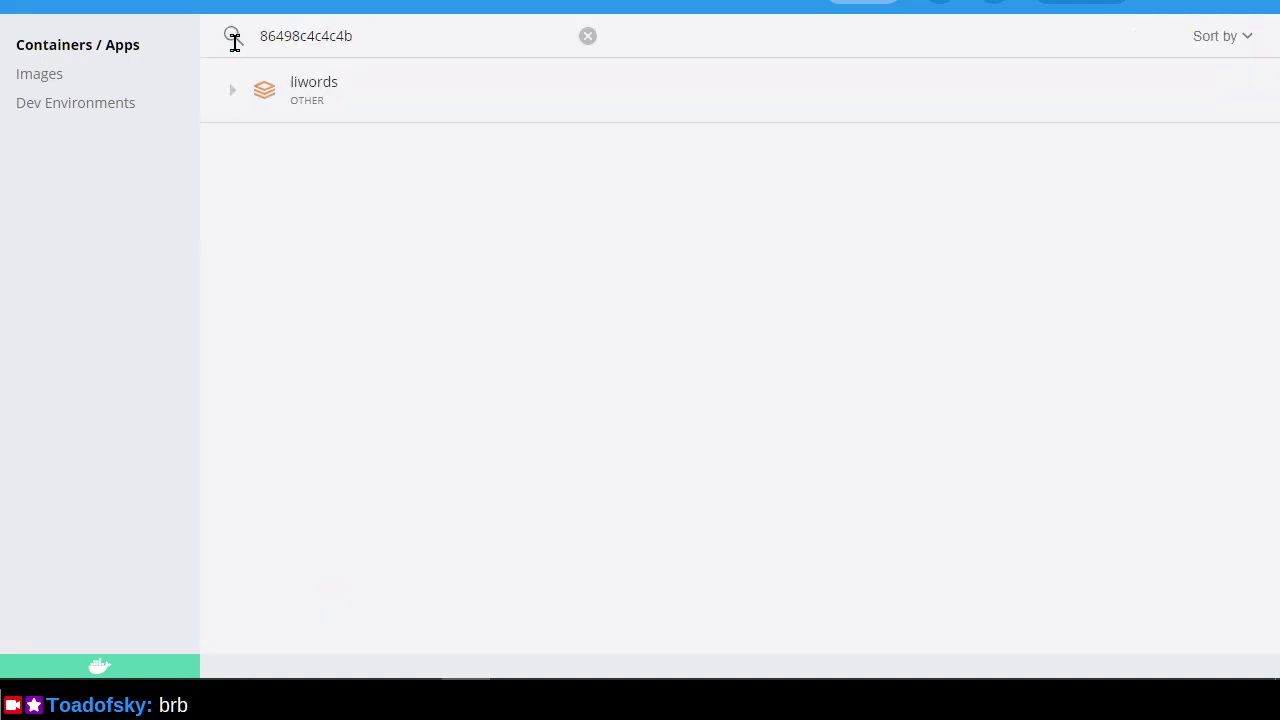
pyautogui.click(227, 104)
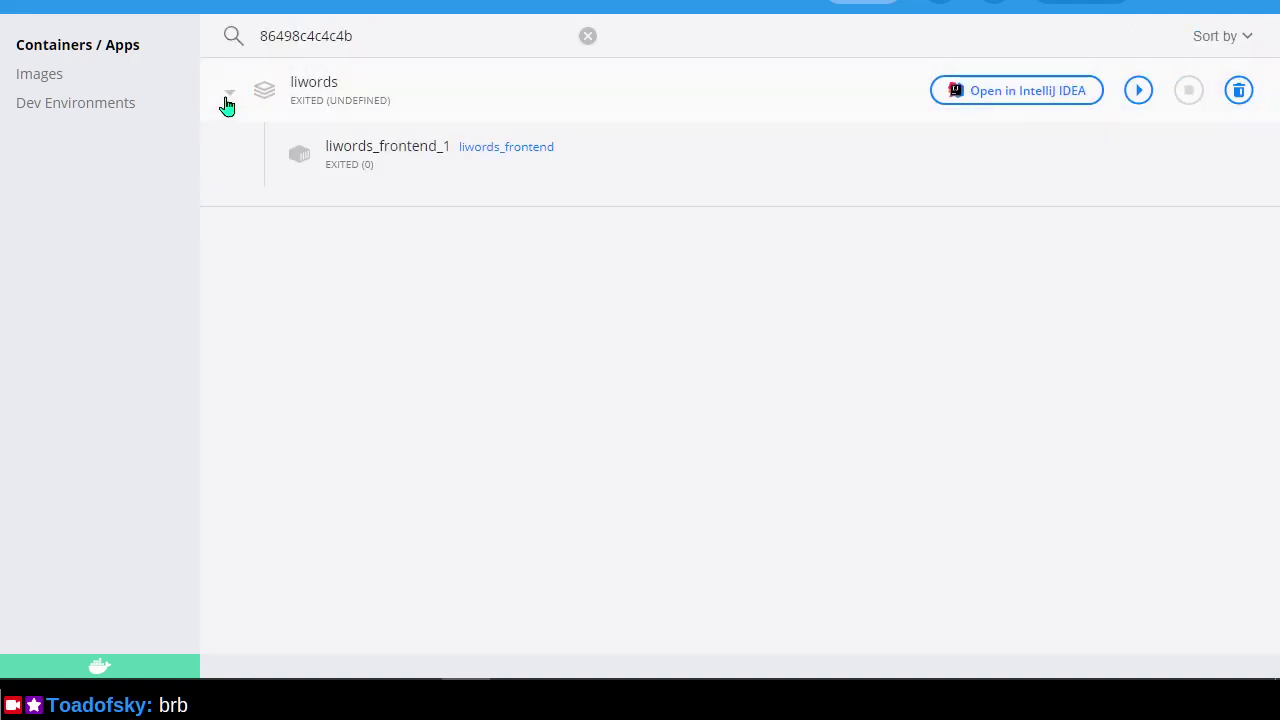
pyautogui.click(227, 100)
pyautogui.click(34, 86)
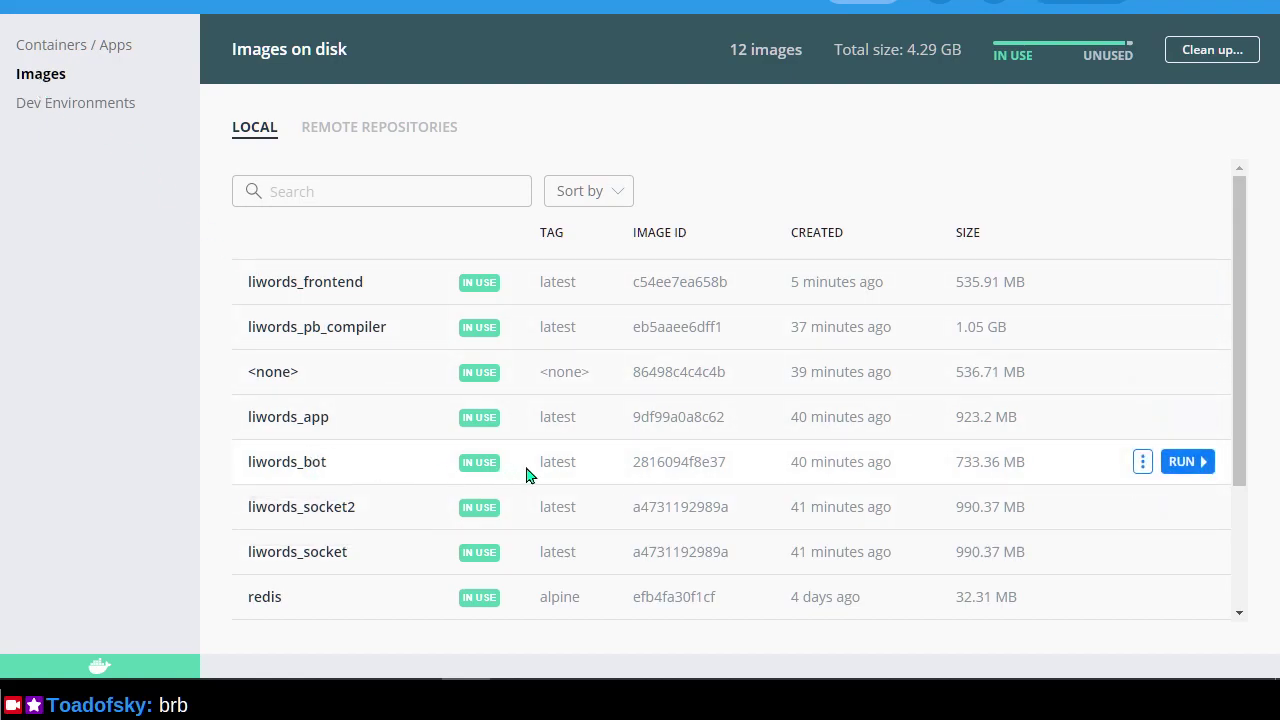
# Check containers using liwords_bot, then open the Dev Environments page.
pyautogui.click(479, 470)
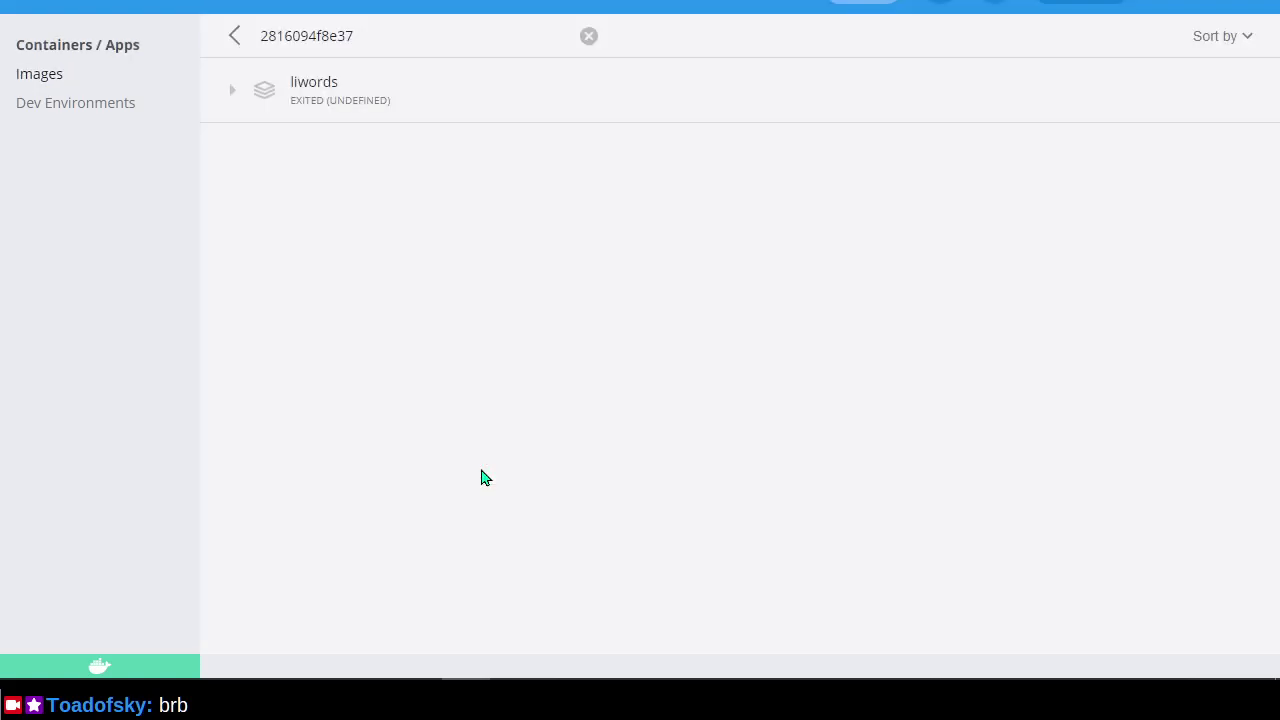
pyautogui.click(234, 38)
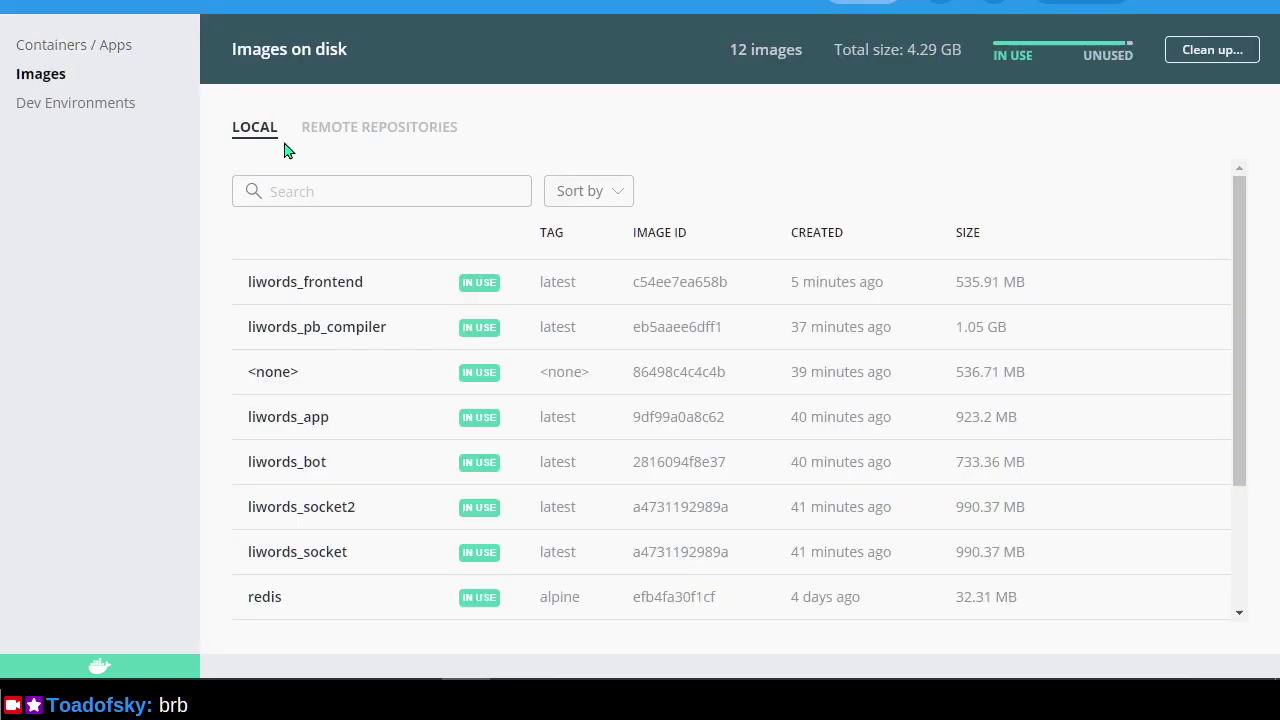
pyautogui.click(78, 113)
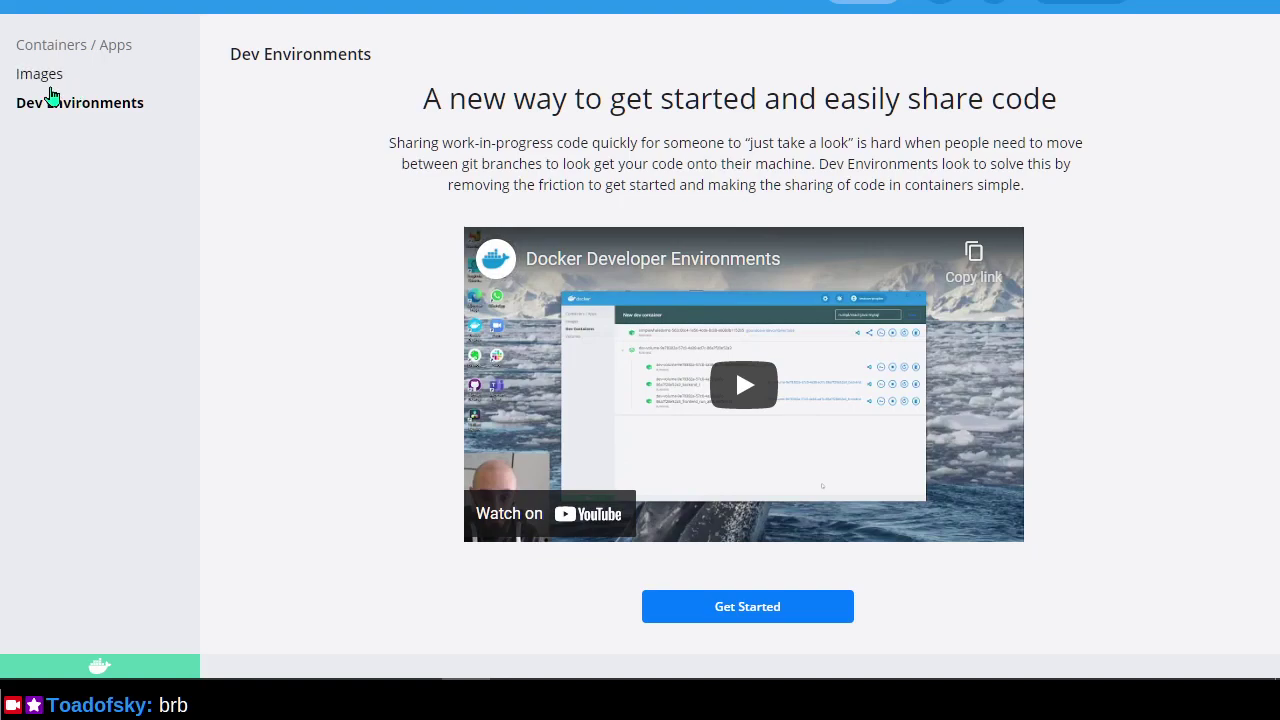
# Show Docker Desktop's Images on disk list and make the liwords terminal window taller.
pyautogui.click(42, 87)
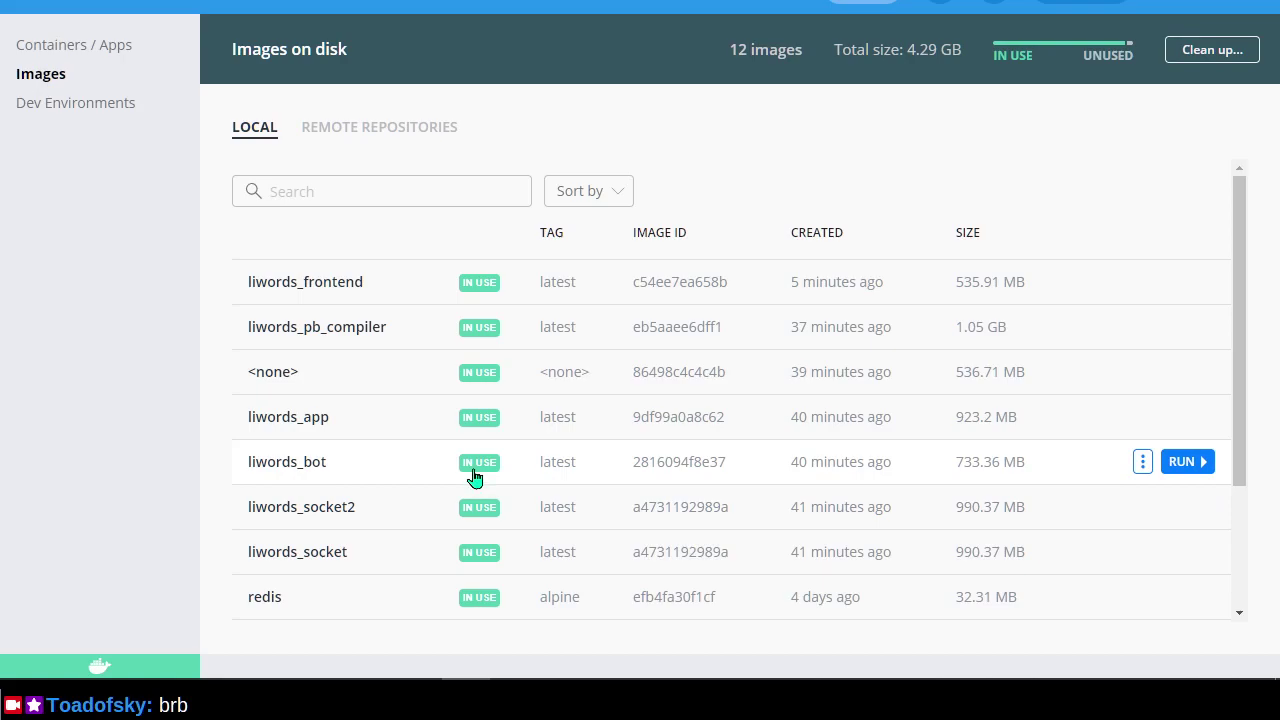
pyautogui.hotkey('alt', 'Tab')
pyautogui.hotkey('alt', 'Tab')
pyautogui.hotkey('alt', 'Tab')
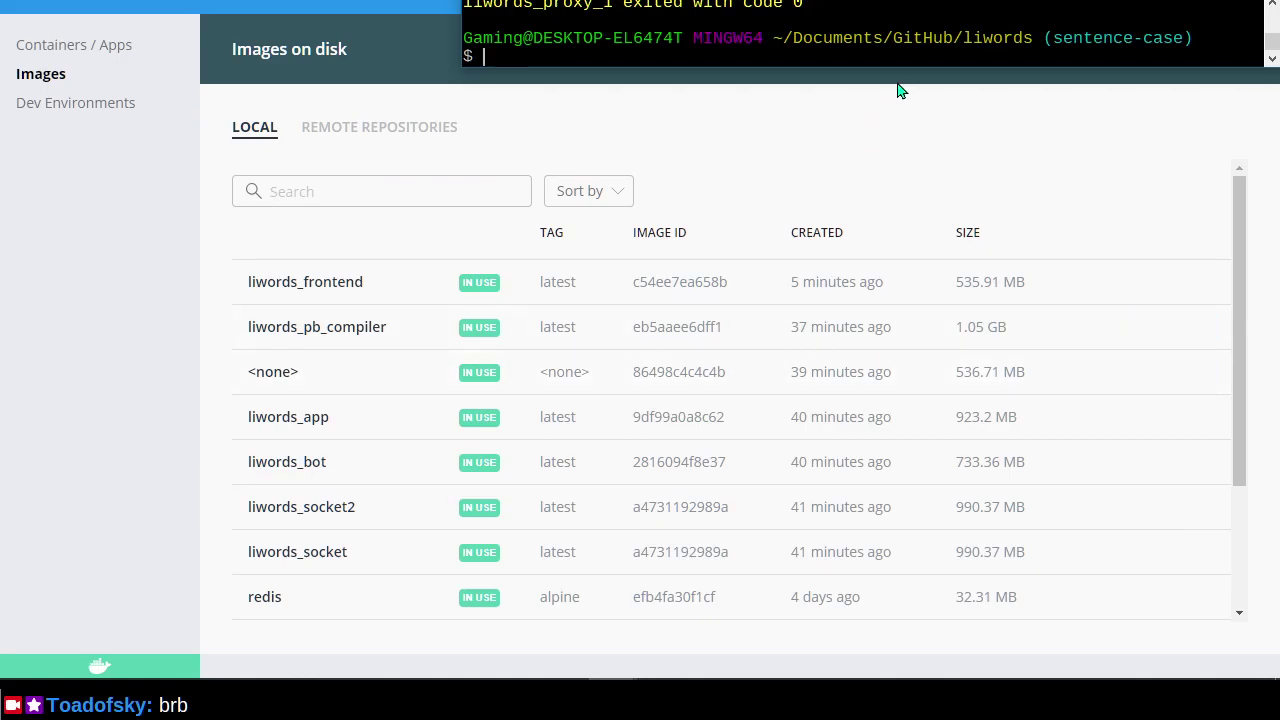
pyautogui.moveTo(908, 66); pyautogui.dragTo(867, 337)
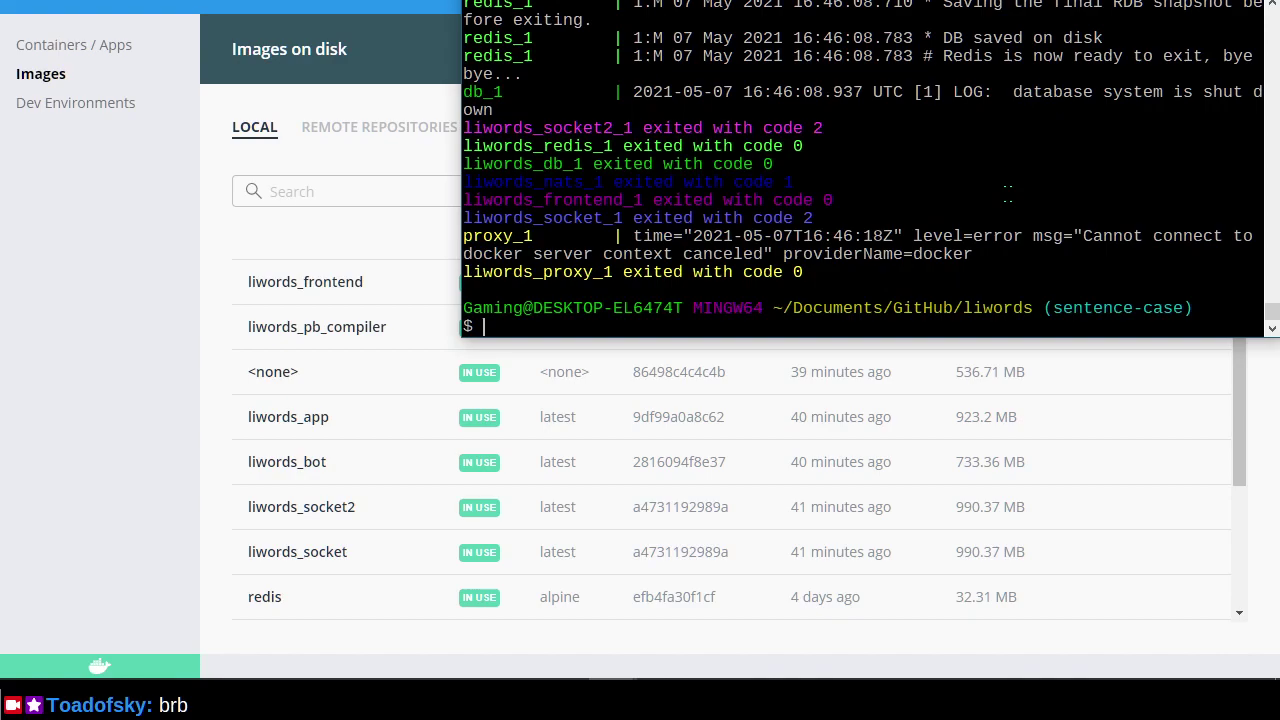
pyautogui.hotkey('alt', 'Tab')
pyautogui.hotkey('alt', 'Tab')
pyautogui.hotkey('alt', 'Tab')
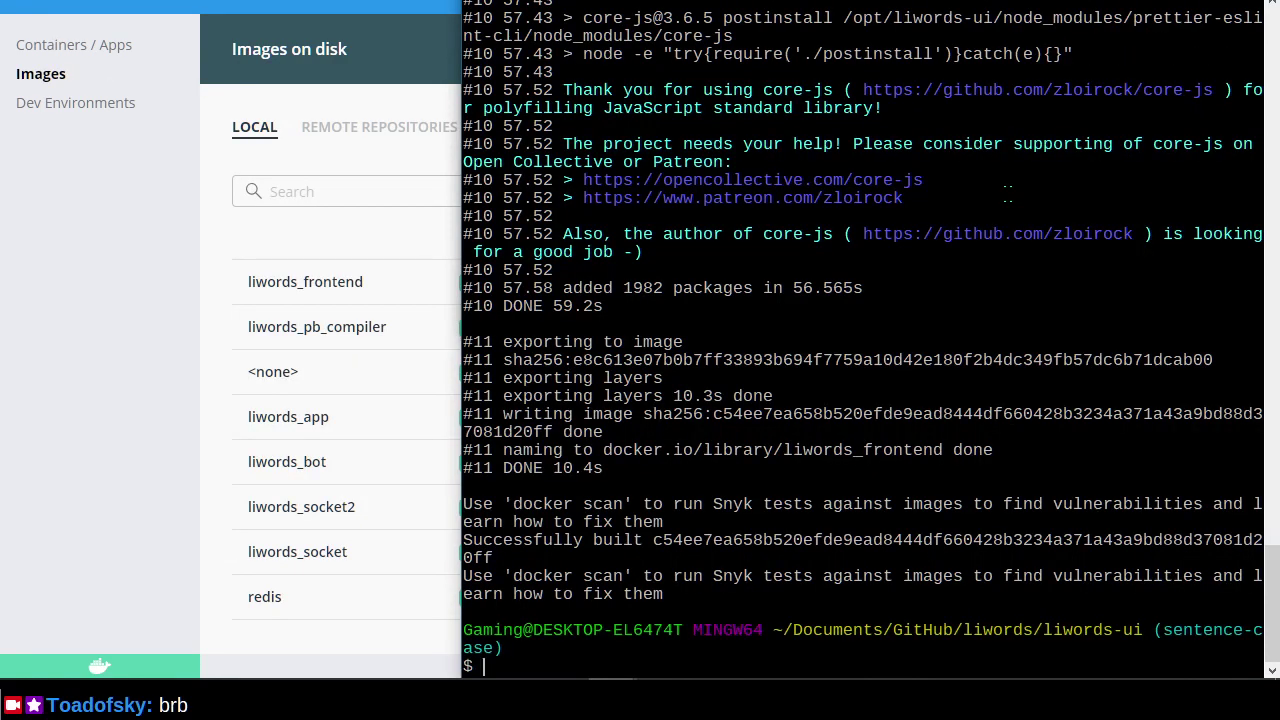
# Rerun docker-compose up in the liwords terminal to start all liwords services.
pyautogui.hotkey('alt', 'Tab')
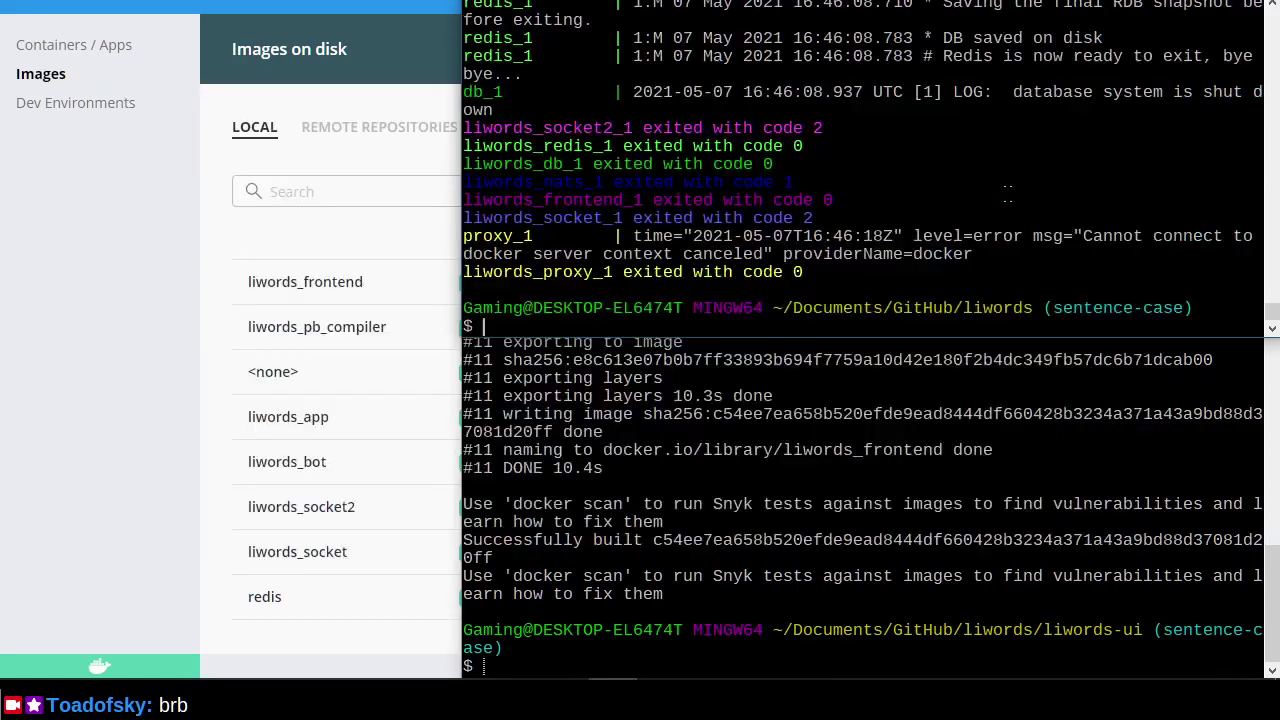
pyautogui.press('Return')
pyautogui.press('Return')
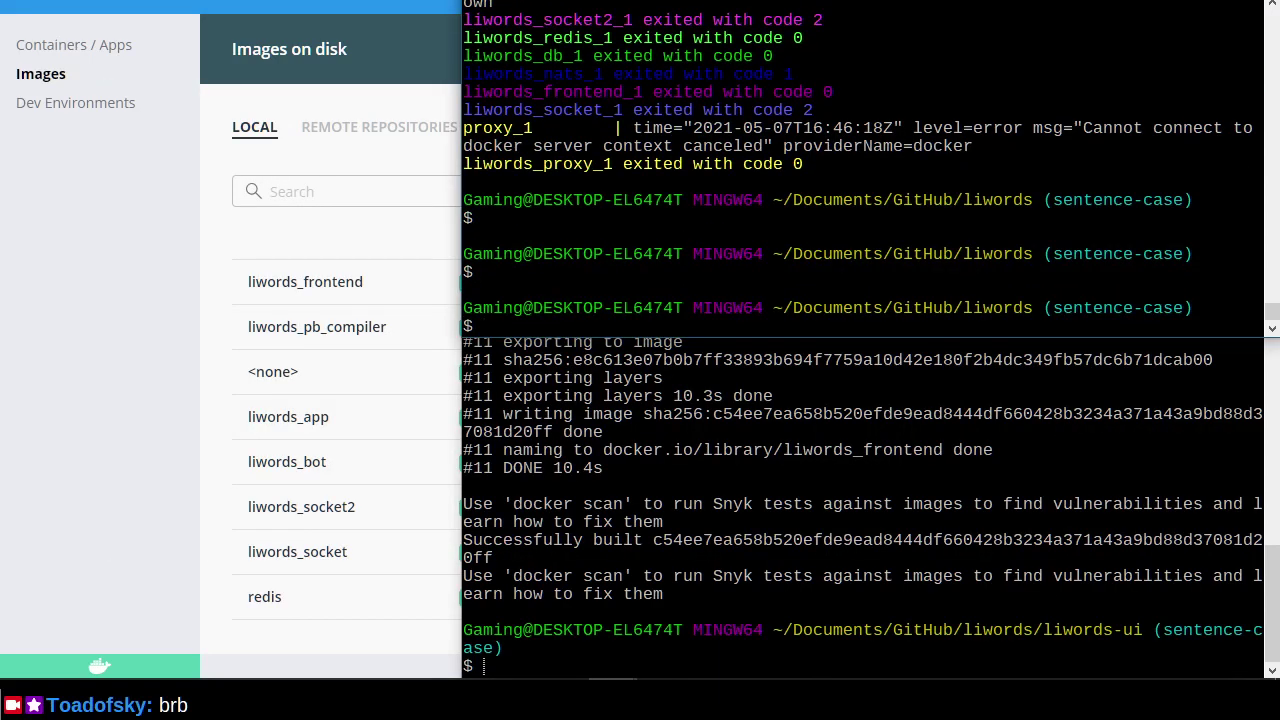
pyautogui.press('Up')
pyautogui.press('Return')
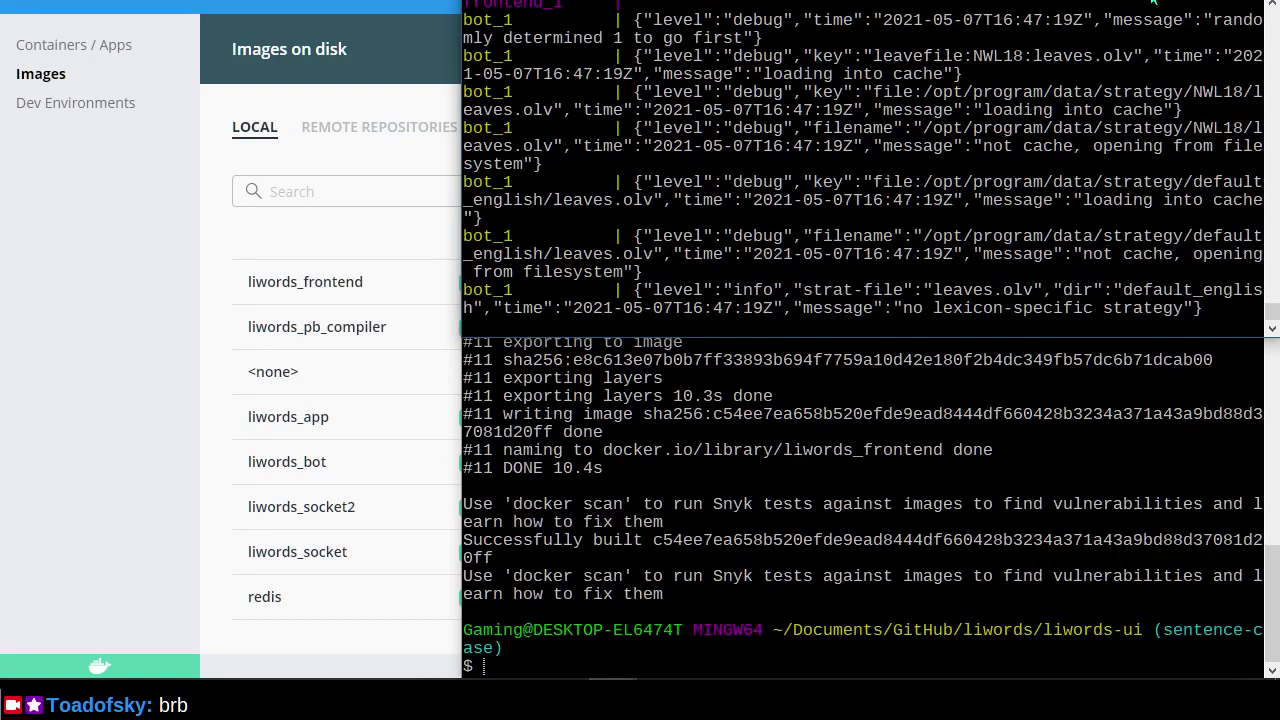
pyautogui.hotkey('alt', 'Tab')
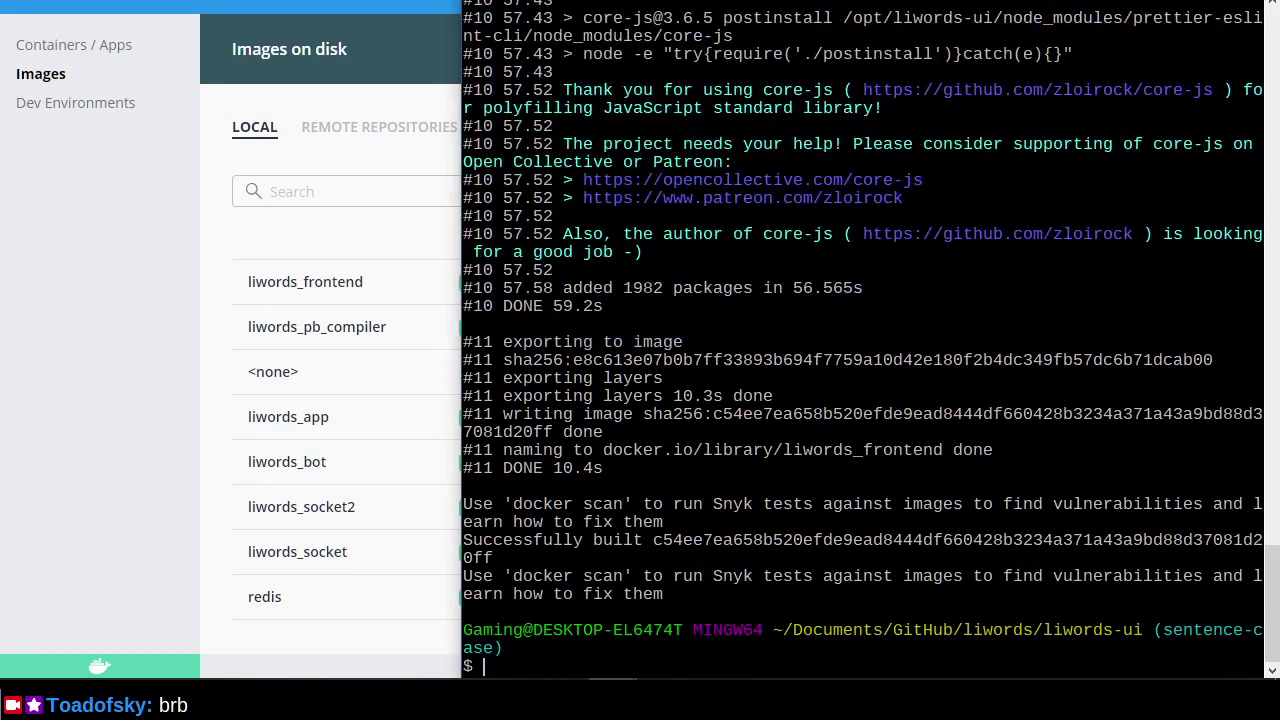
pyautogui.hotkey('alt', 'Tab')
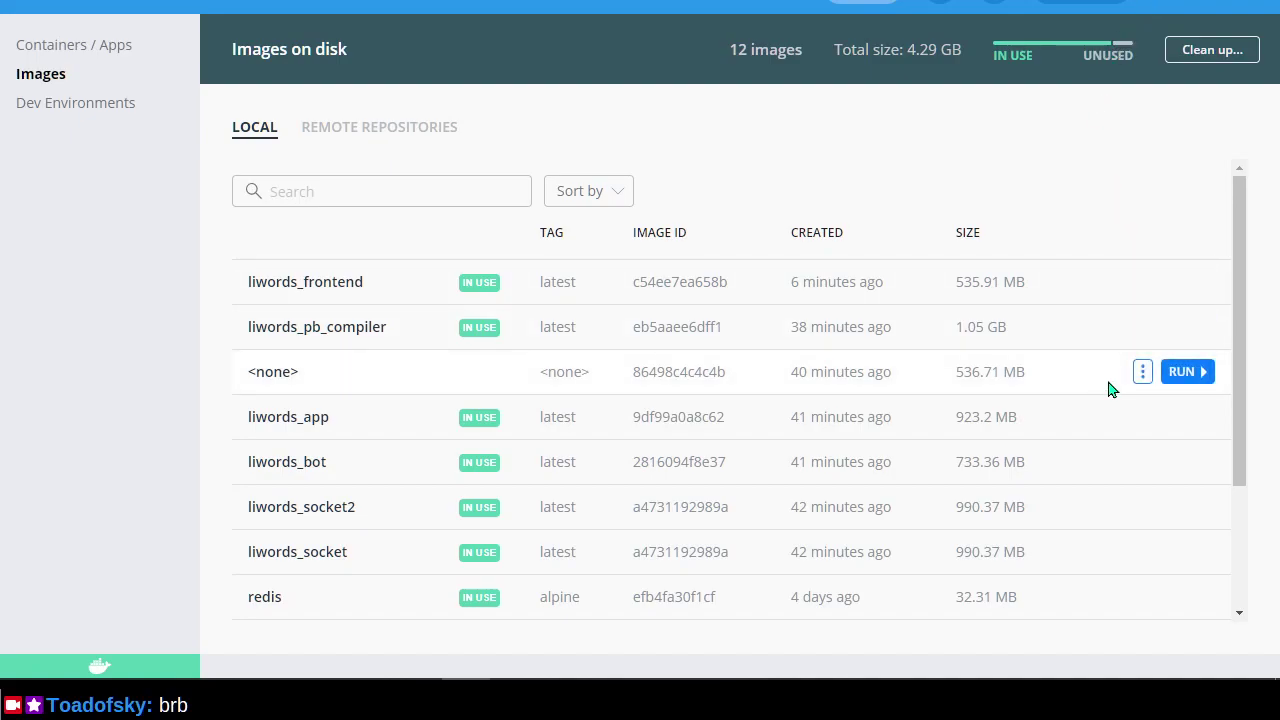
pyautogui.hotkey('alt', 'Tab')
pyautogui.hotkey('alt', 'Tab')
pyautogui.hotkey('alt', 'Tab')
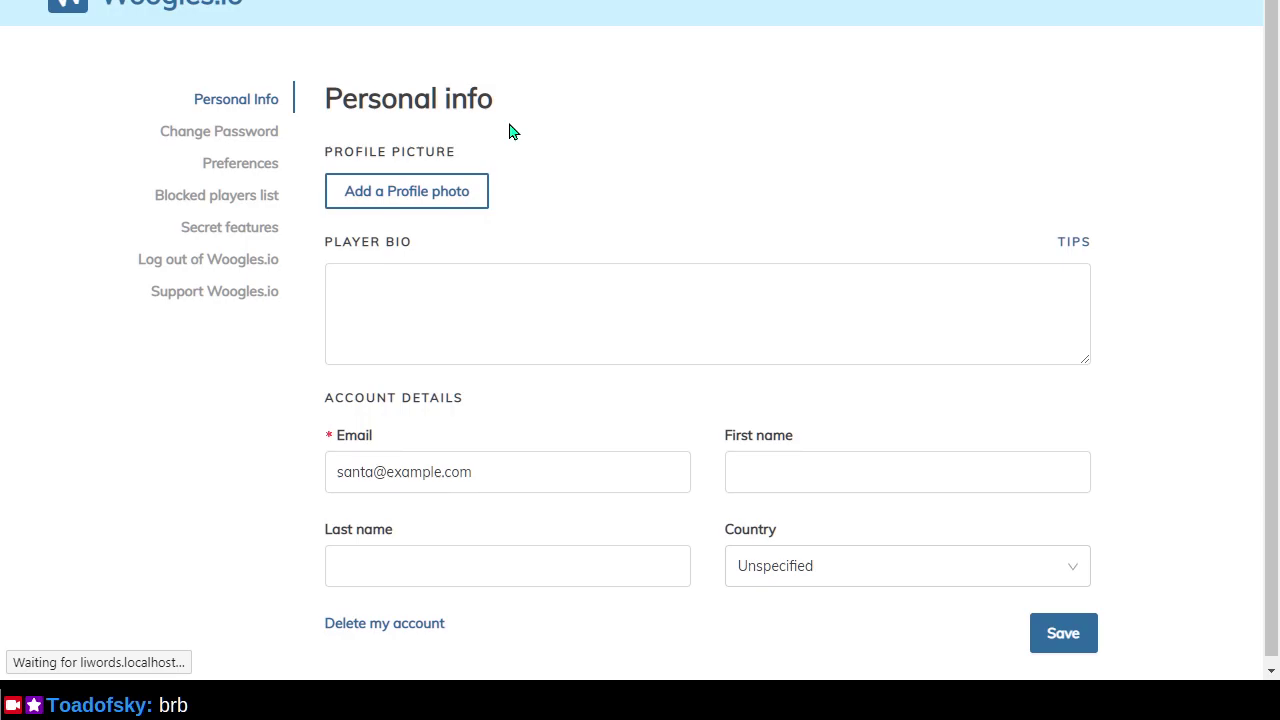
# Go back to the Woogles lobby and reload the page.
pyautogui.click(252, 133)
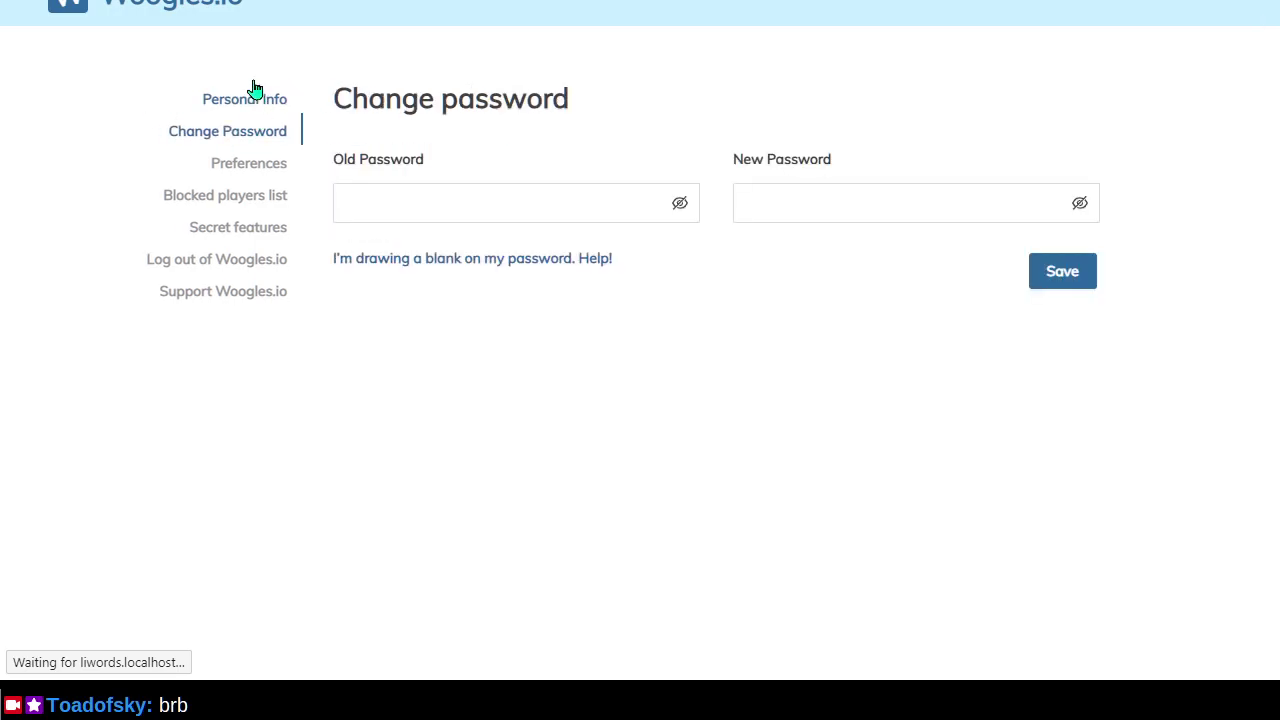
pyautogui.click(210, 15)
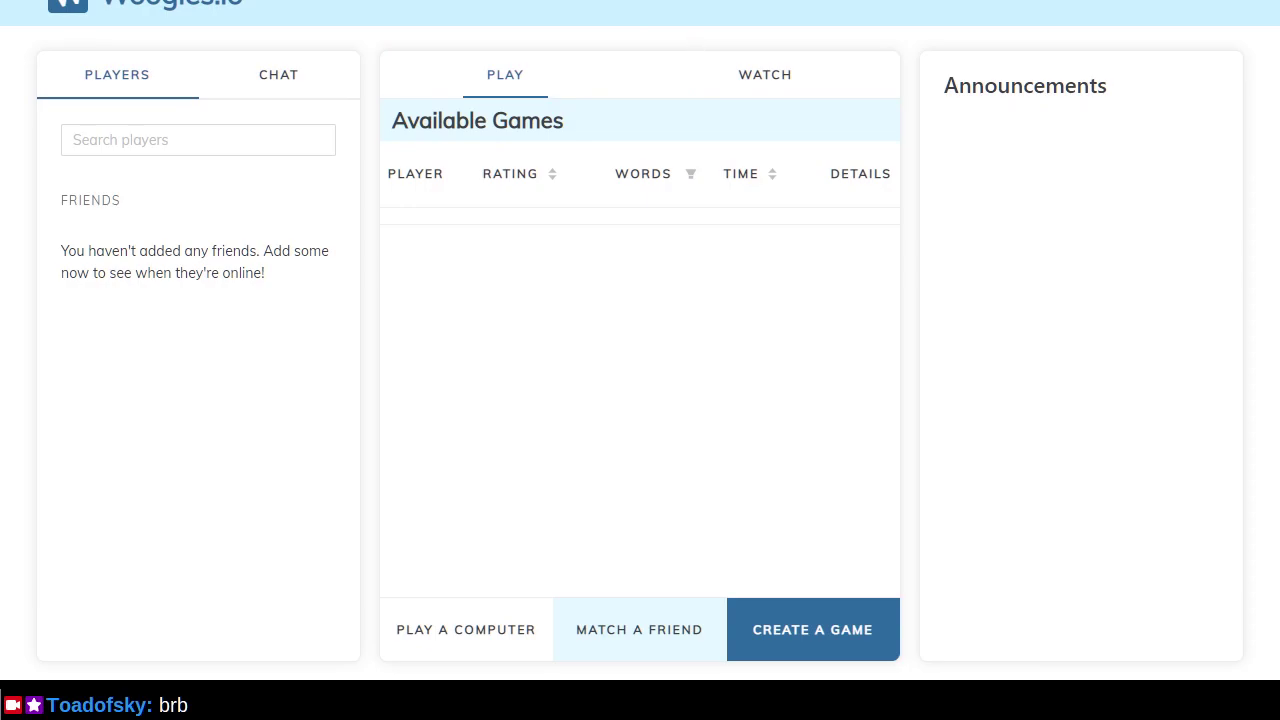
pyautogui.press('F11')
pyautogui.hotkey('ctrl', 'j')
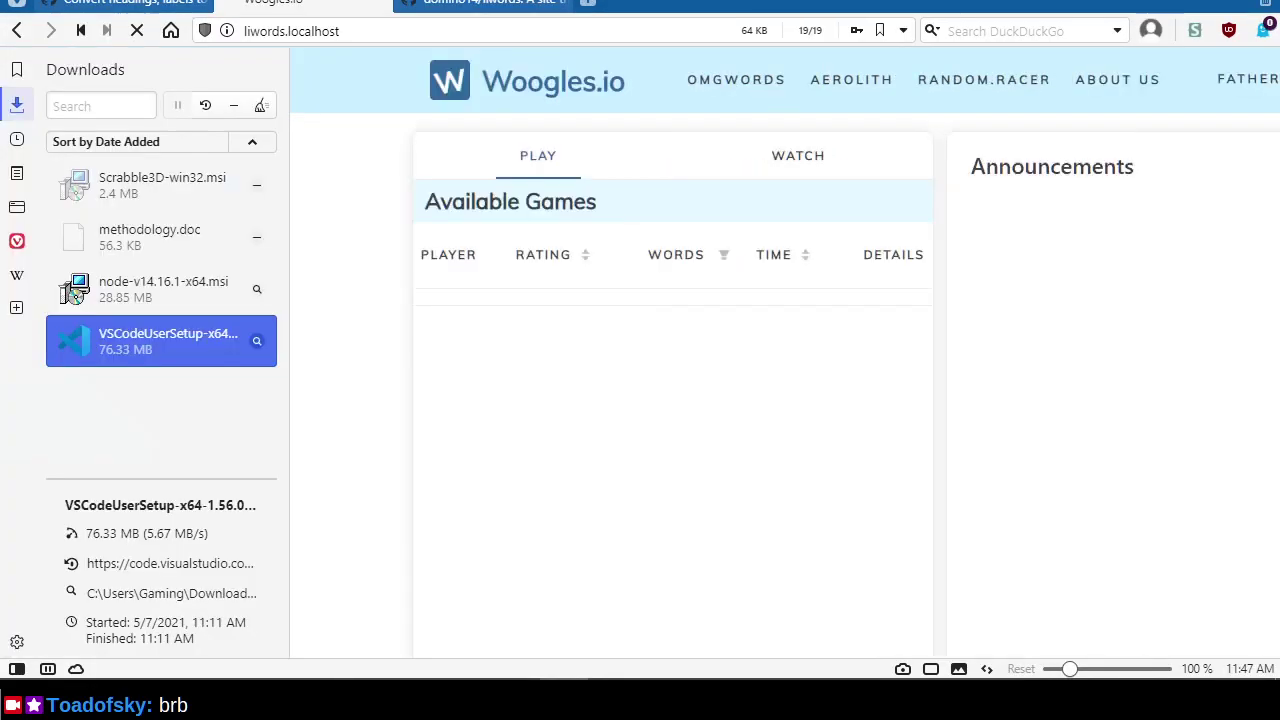
pyautogui.press('F11')
# Open account settings to check the new 'Change password' and 'Add a profile photo' labels.
pyautogui.moveTo(1155, 2)
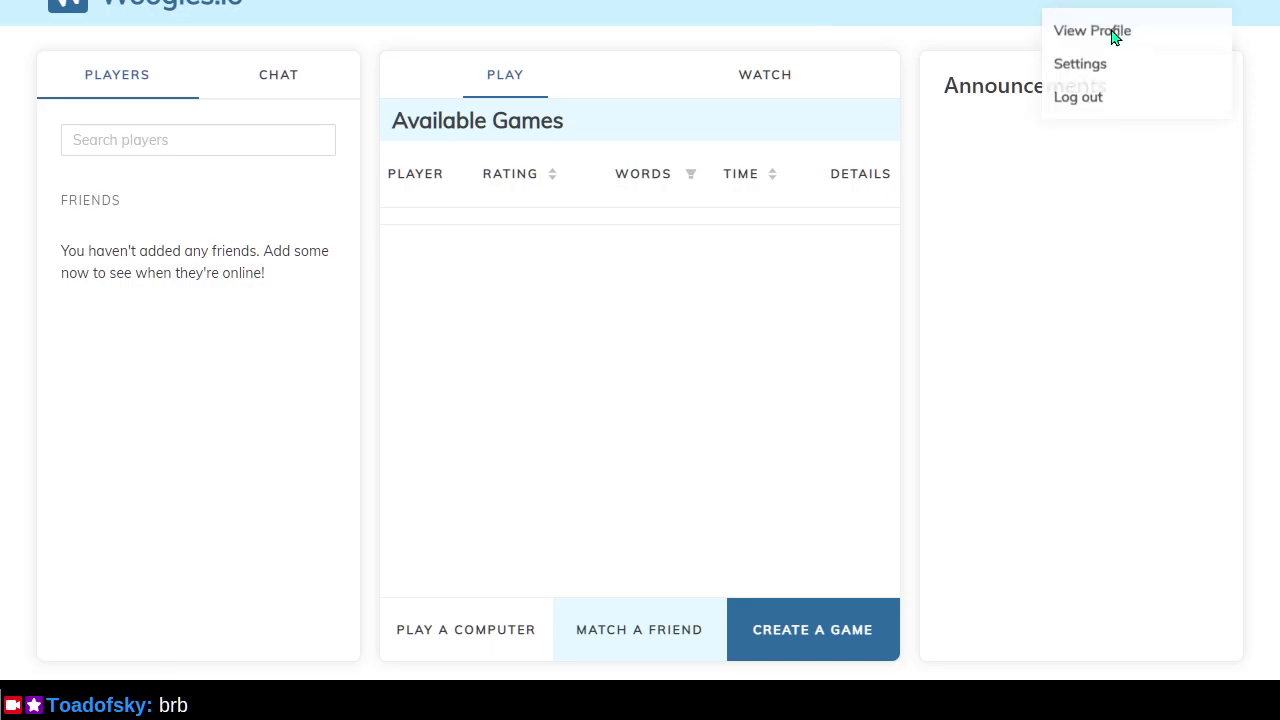
pyautogui.click(1093, 66)
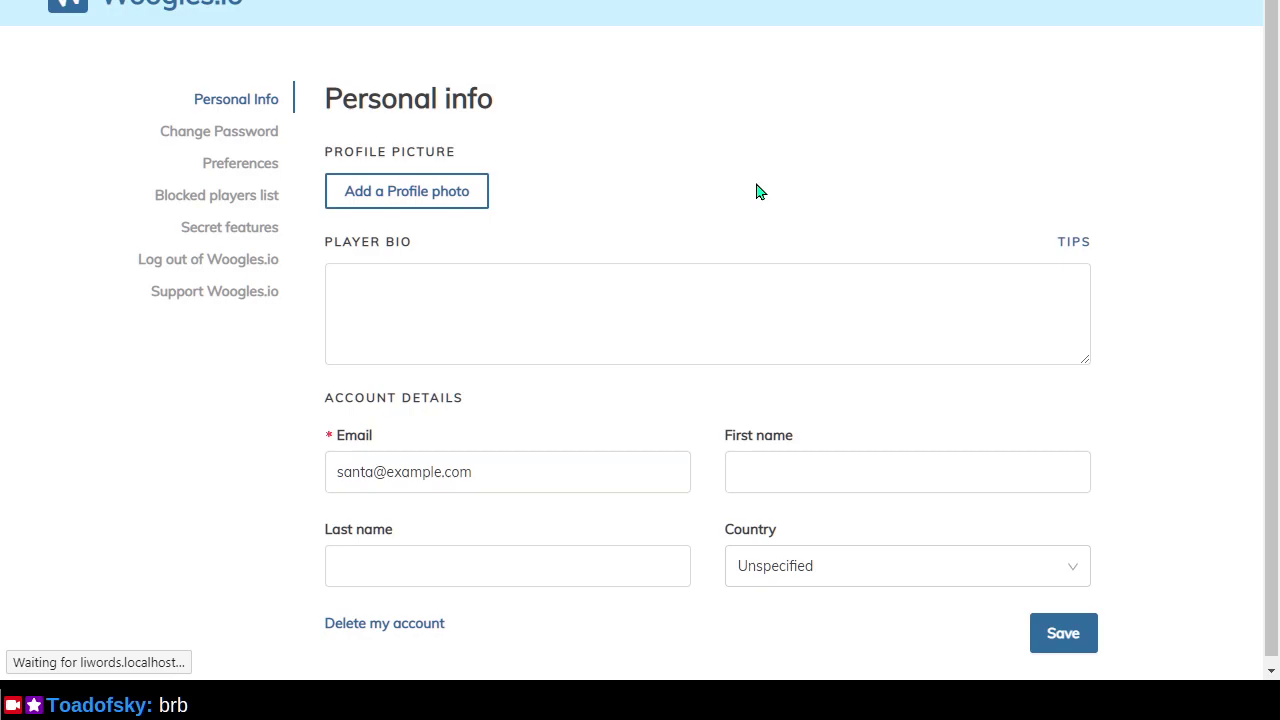
pyautogui.hotkey('alt', 'Tab')
pyautogui.hotkey('alt', 'Tab')
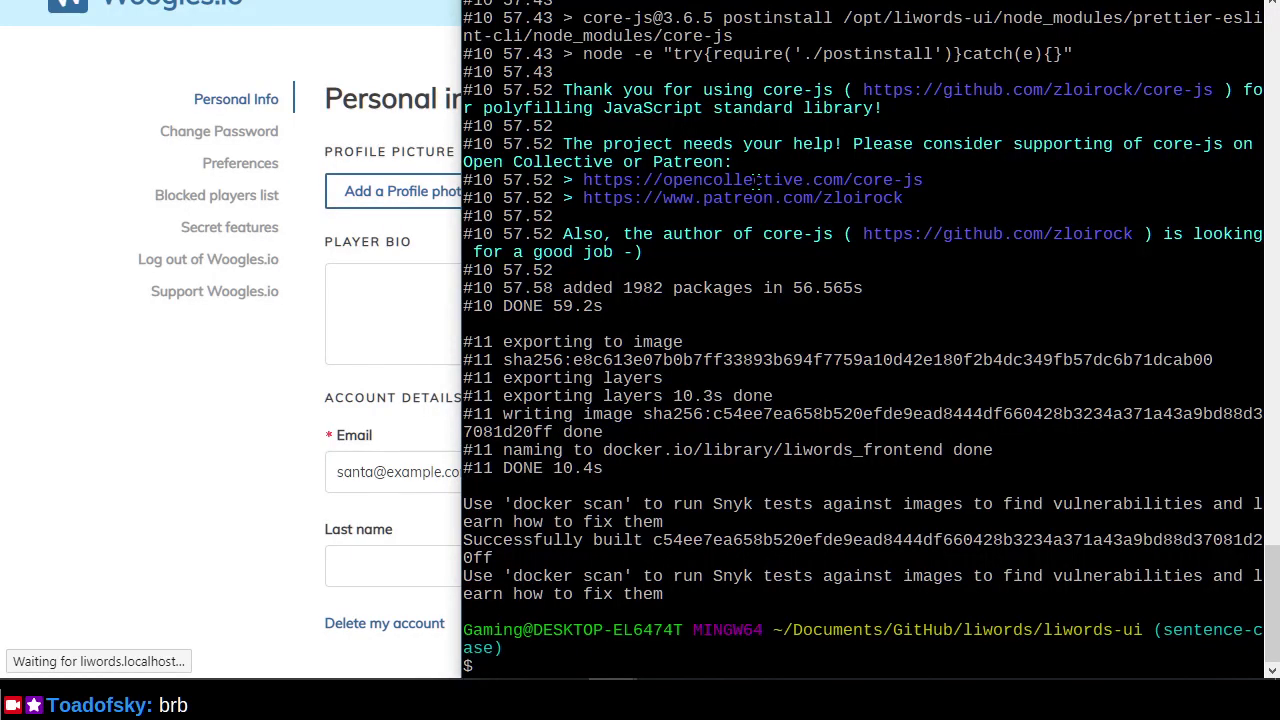
pyautogui.hotkey('alt', 'Tab')
pyautogui.press('Tab')
pyautogui.press('Tab')
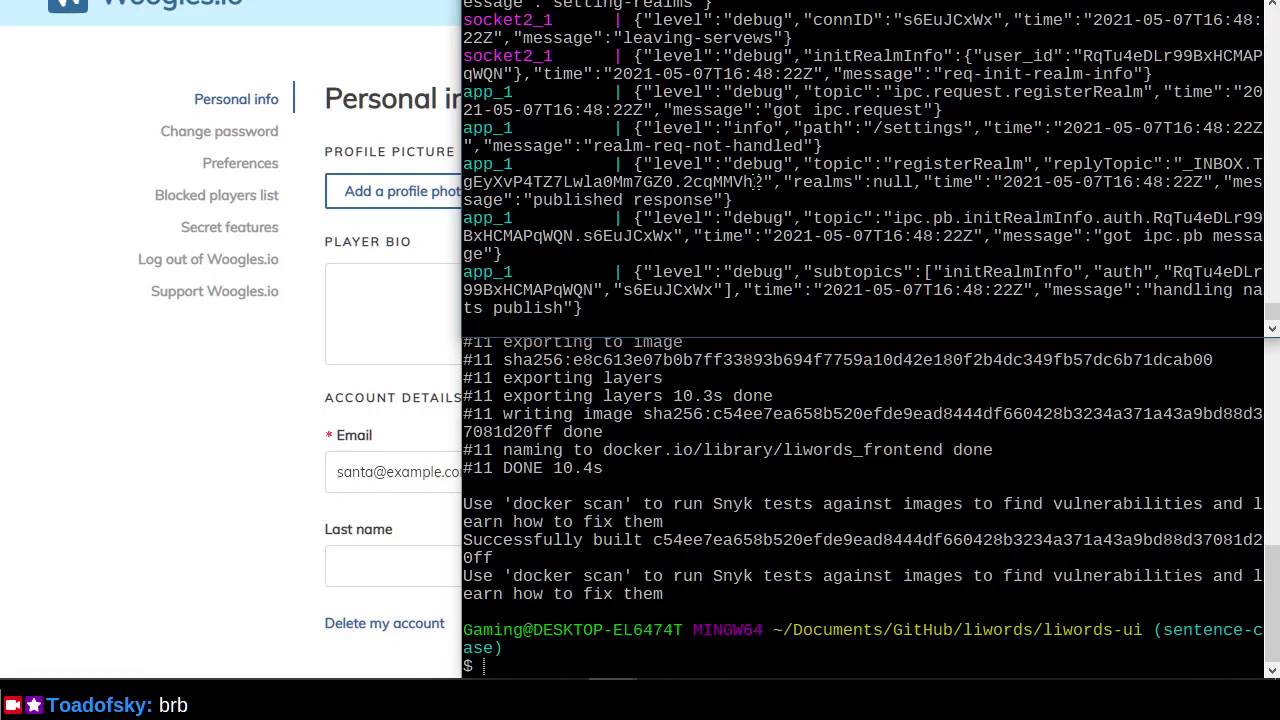
# Check git log, then git push the sentence-case branch, moving the remote to 7be31ca5.
pyautogui.click(428, 316)
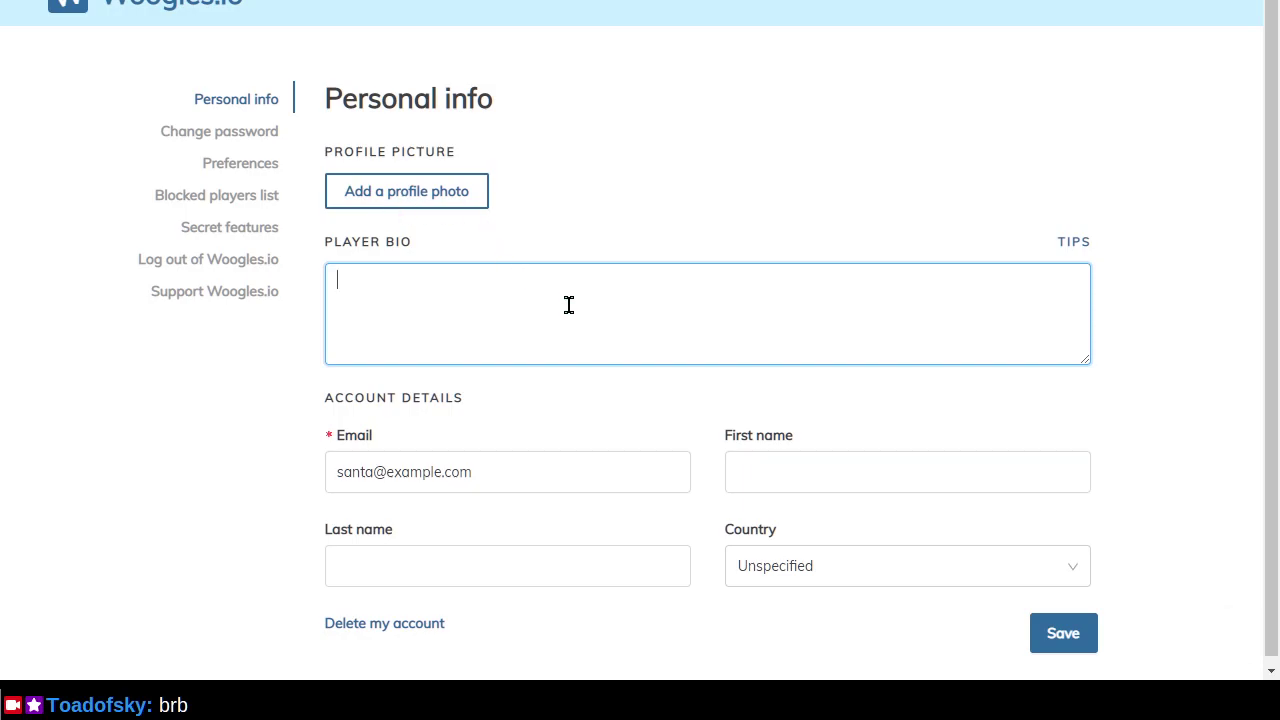
pyautogui.hotkey('alt', 'Tab')
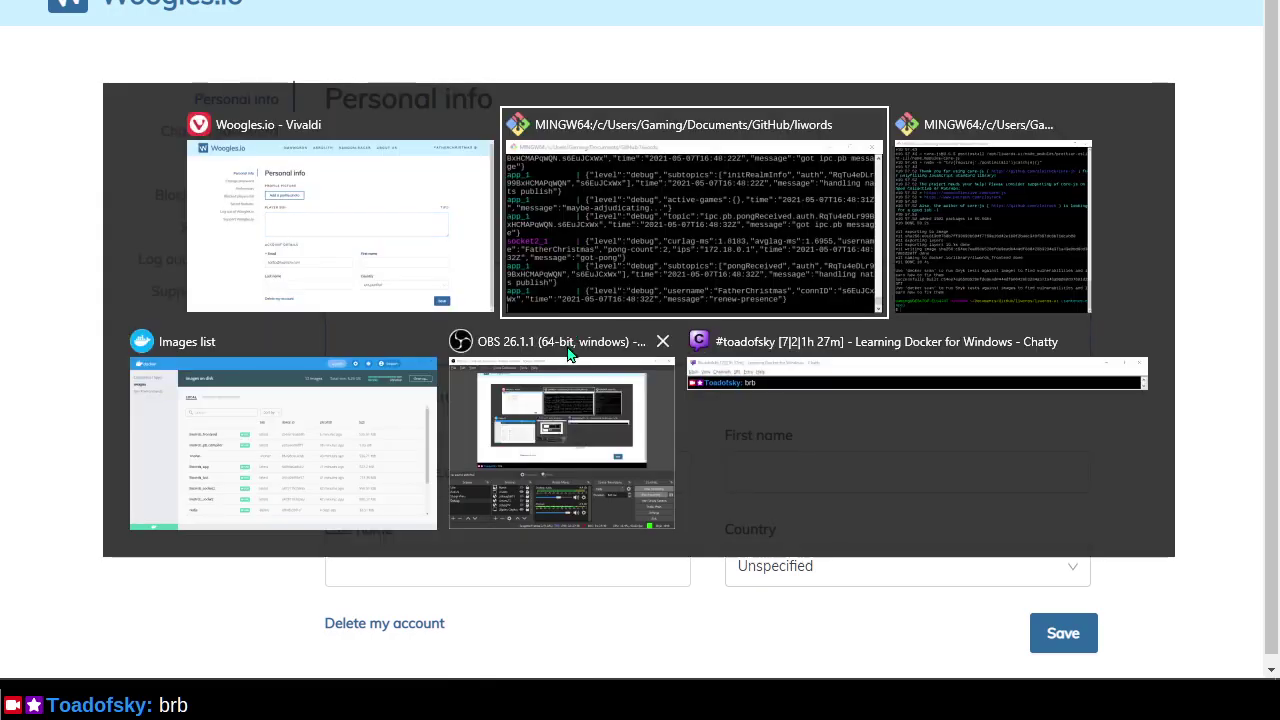
pyautogui.hotkey('alt', 'Tab')
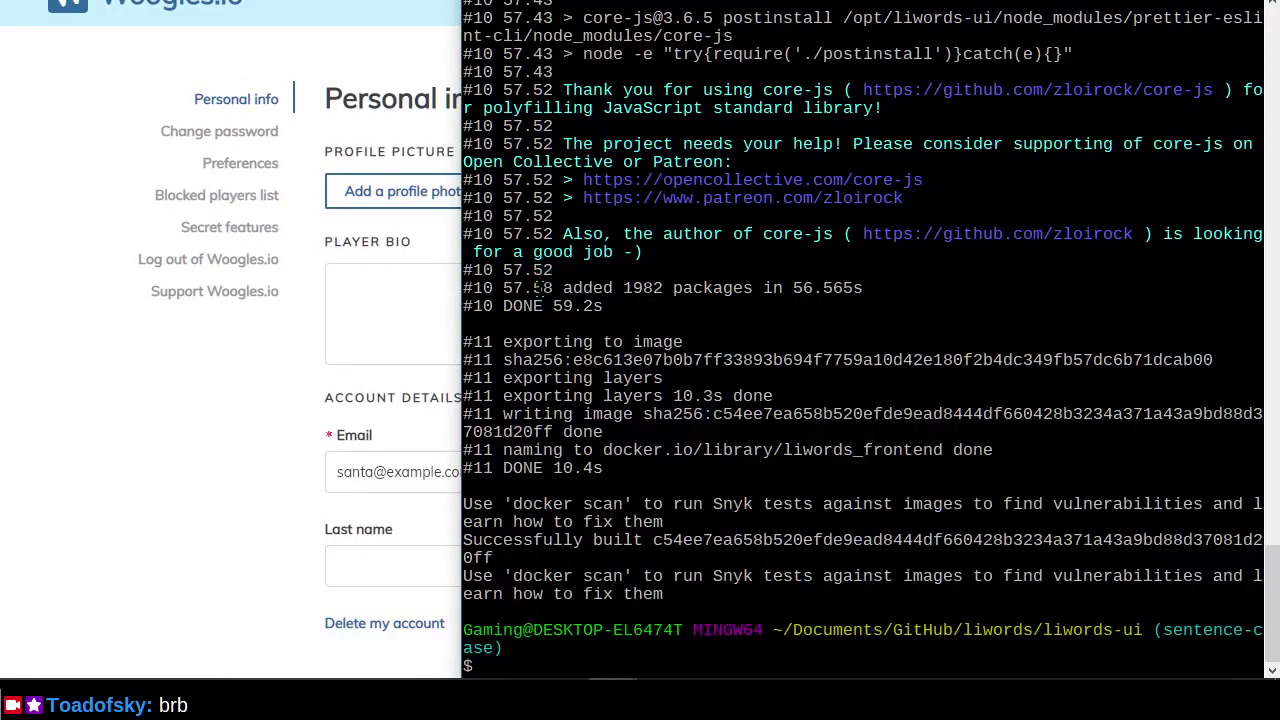
pyautogui.write('git log')
pyautogui.press('Return')
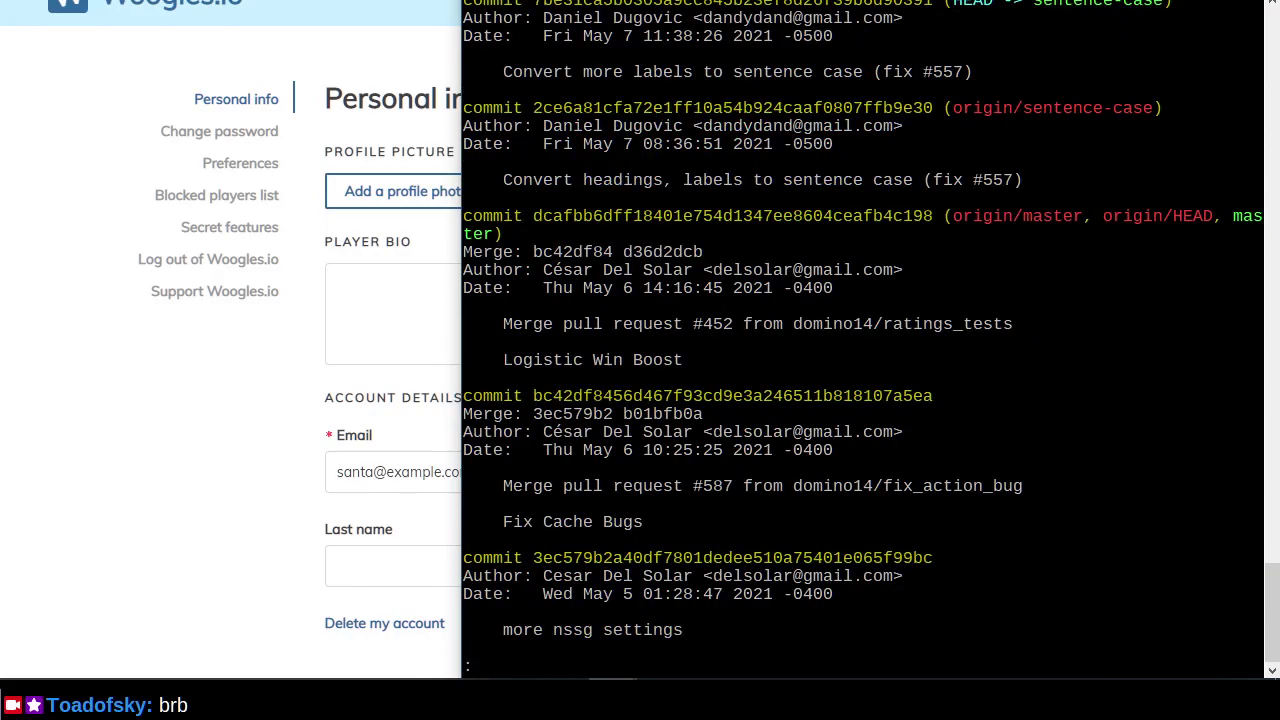
pyautogui.write('qgit push')
pyautogui.press('Return')
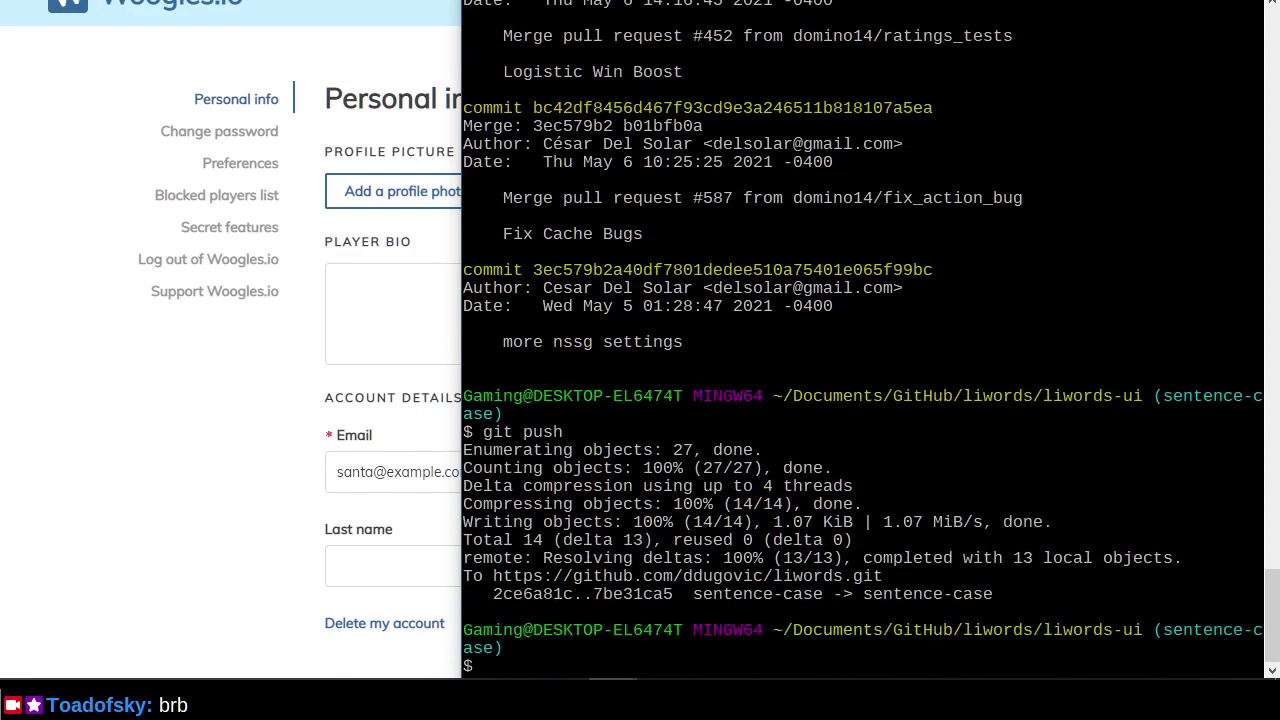
pyautogui.hotkey('alt', 'Tab')
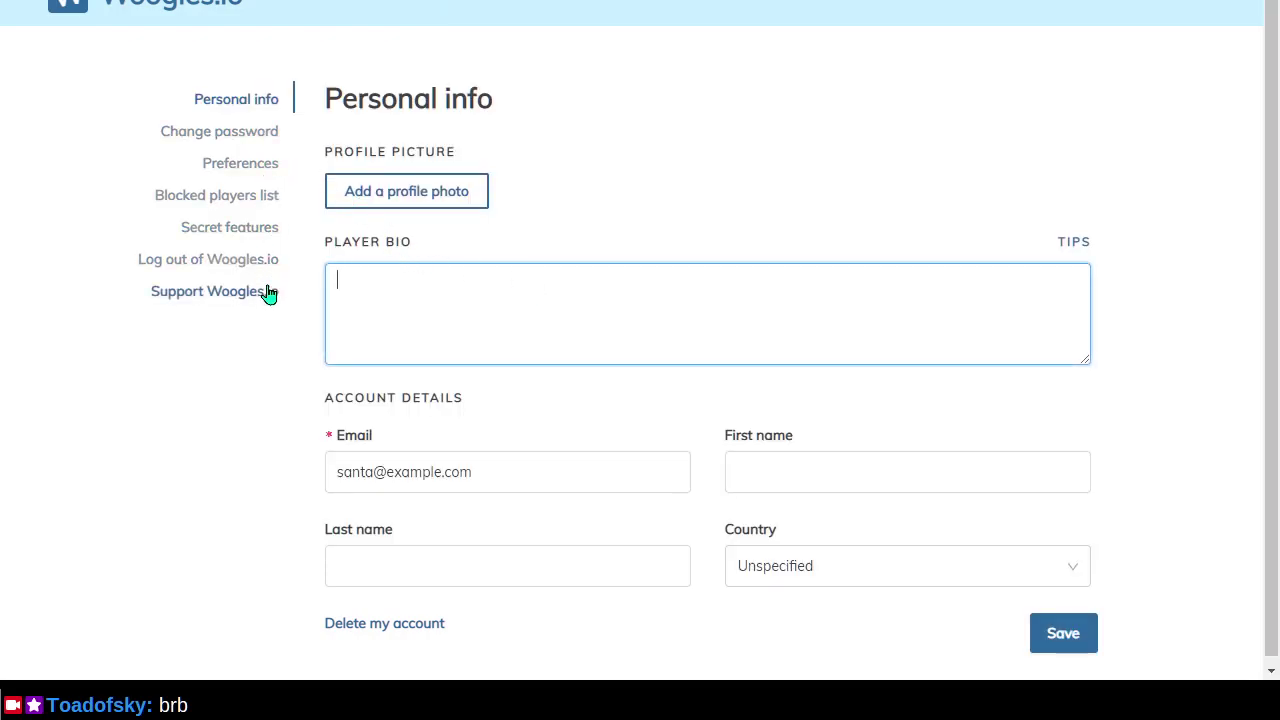
# Look over the Change password and Preferences settings pages.
pyautogui.click(265, 138)
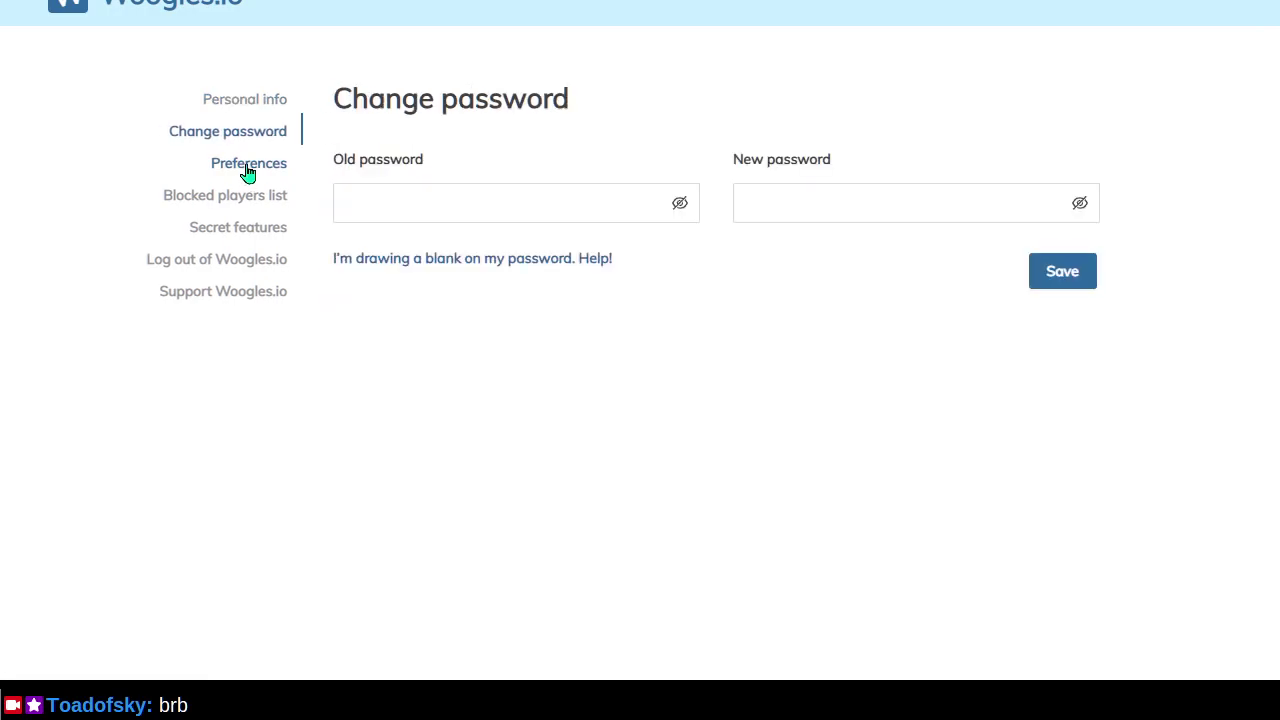
pyautogui.click(248, 174)
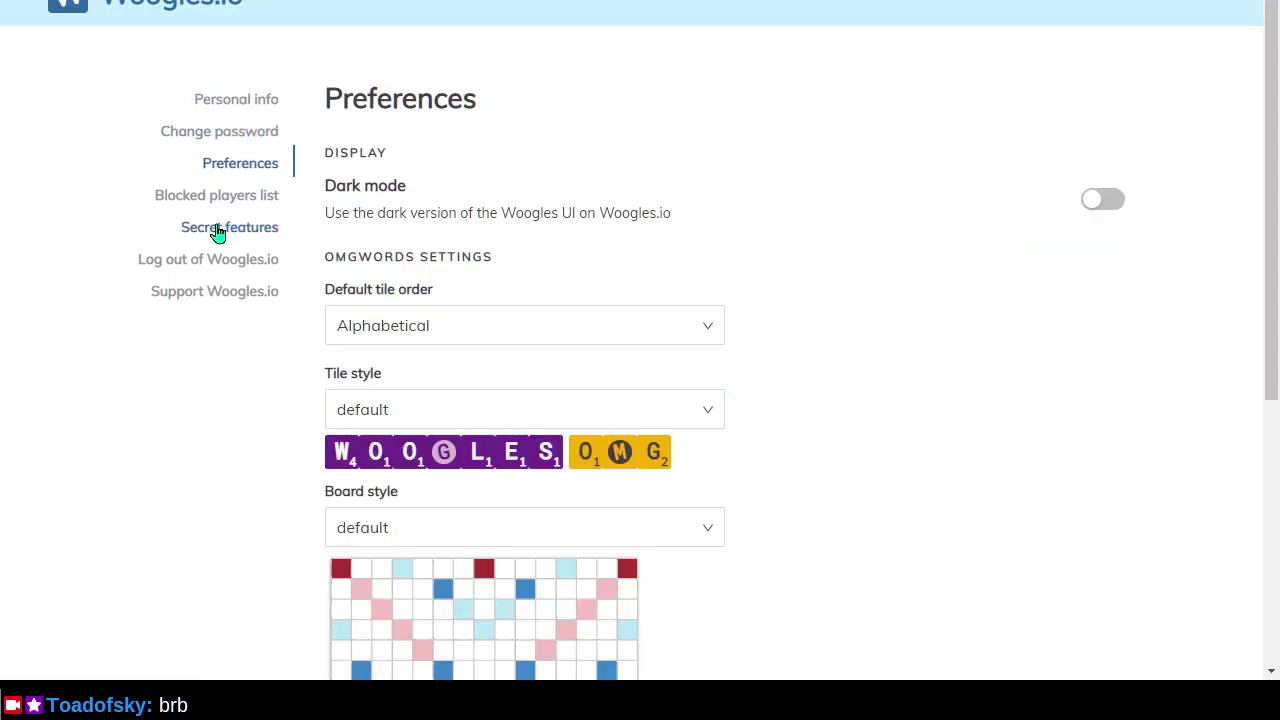
pyautogui.scroll(-4, 145, 373)
pyautogui.scroll(4, 147, 365)
# Check the Support, Log out, Secret features, Blocked players list and Personal info headings.
pyautogui.click(253, 292)
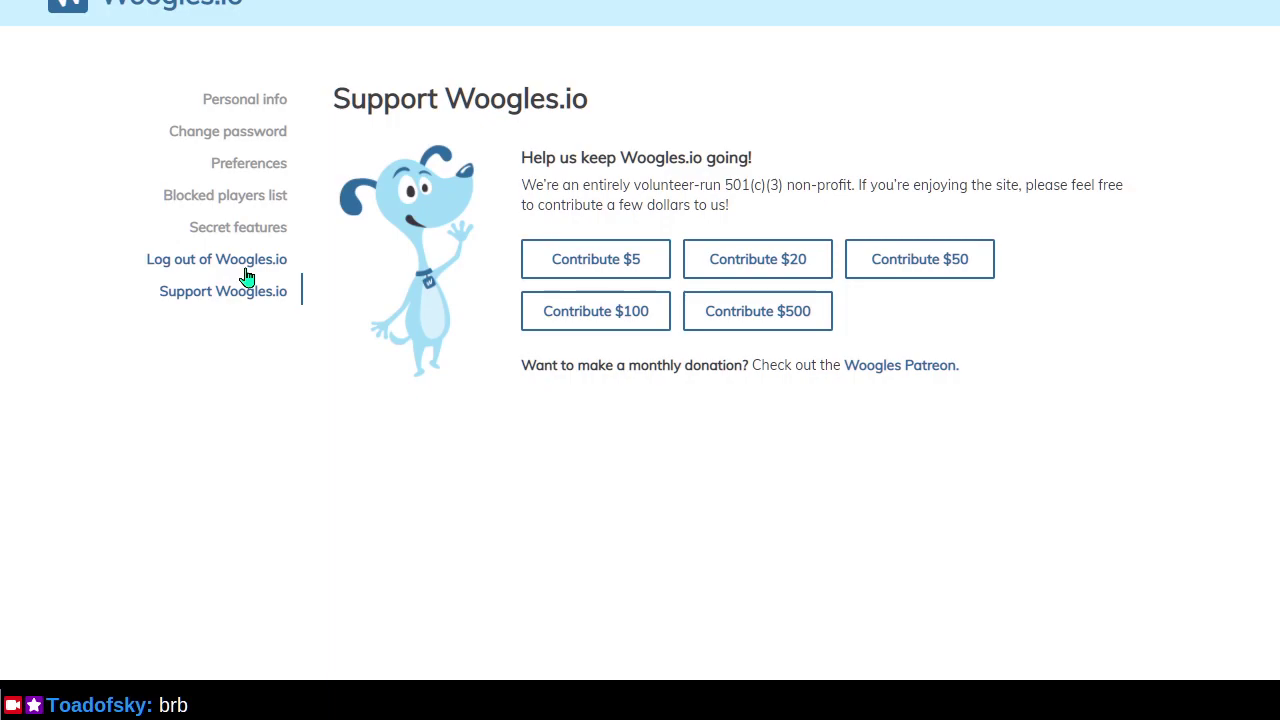
pyautogui.click(246, 268)
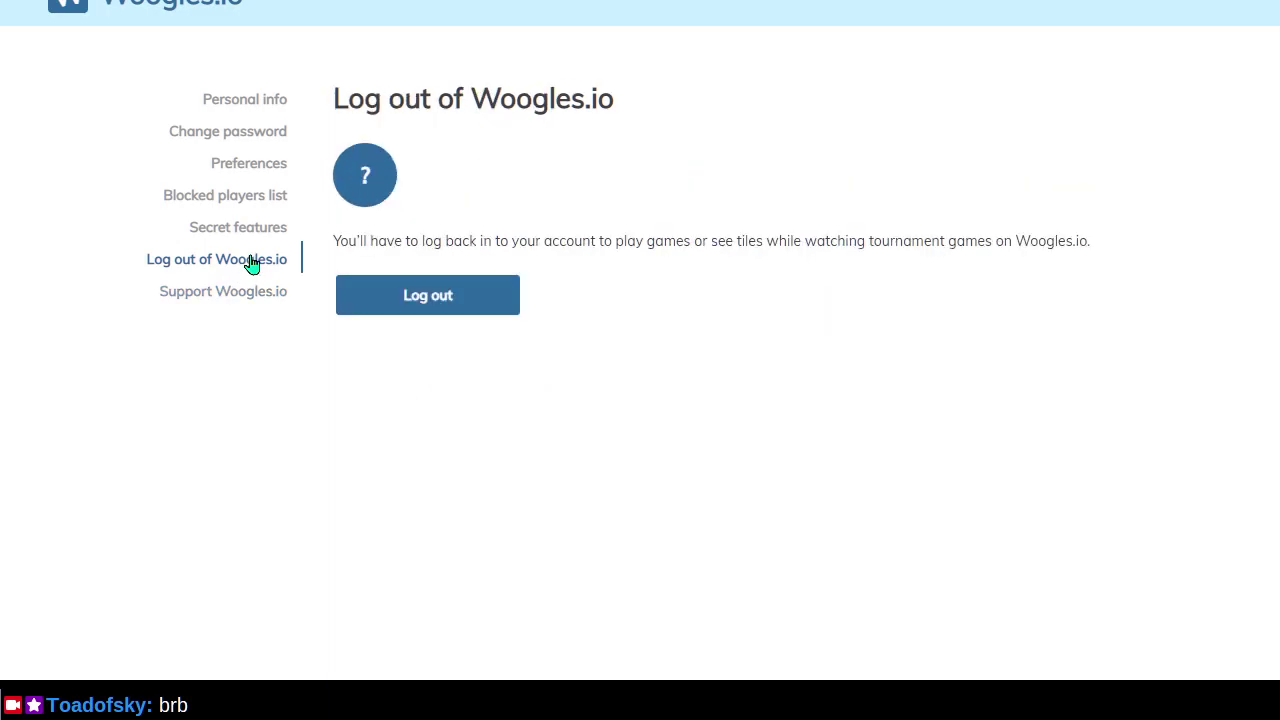
pyautogui.click(258, 237)
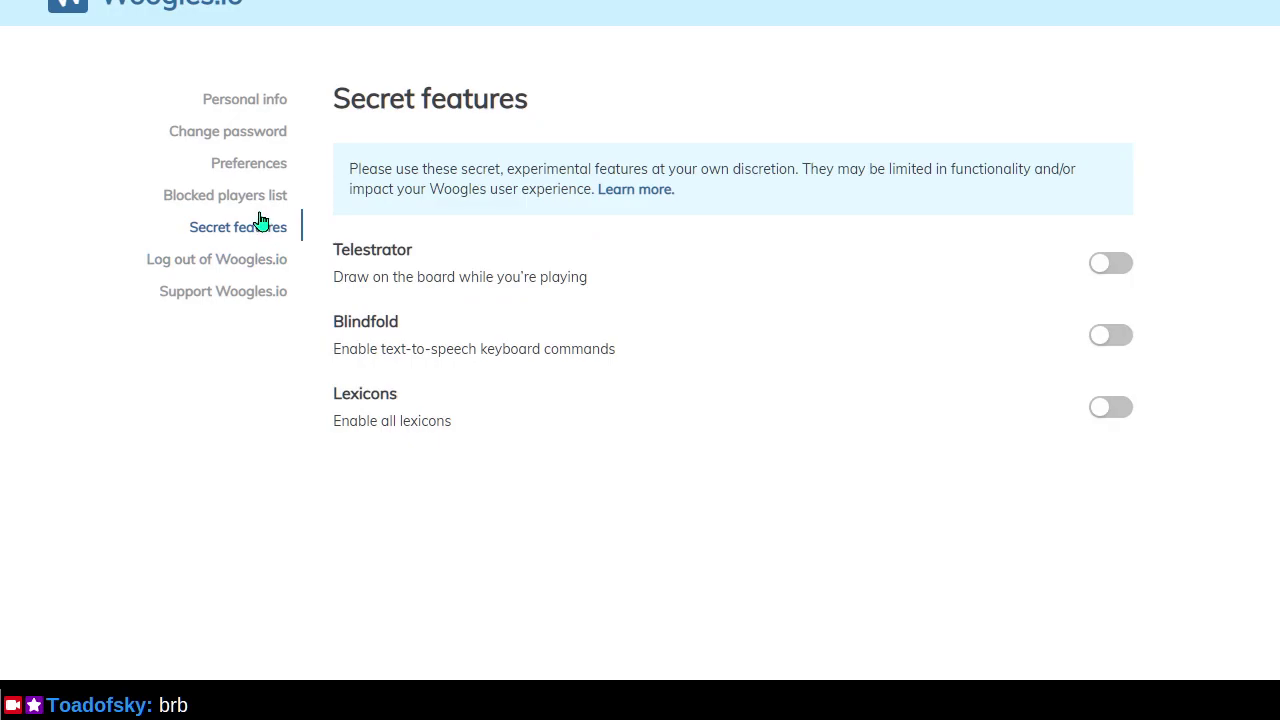
pyautogui.click(262, 200)
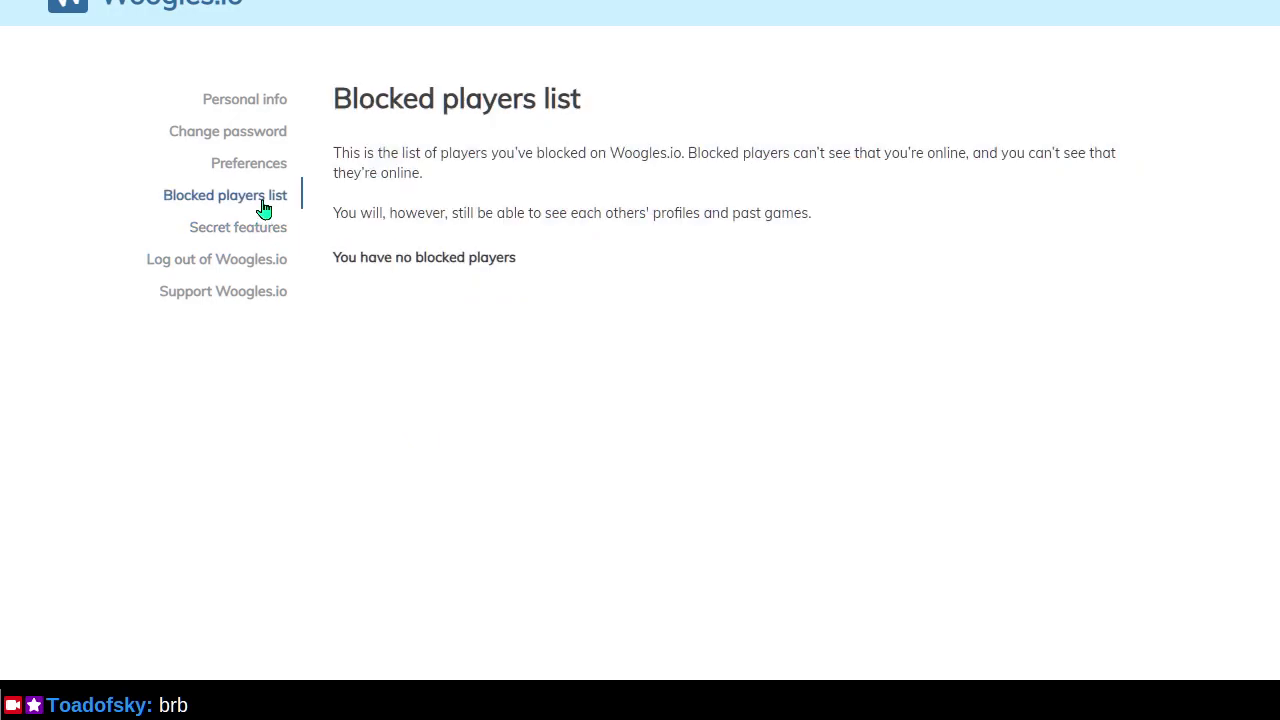
pyautogui.click(266, 177)
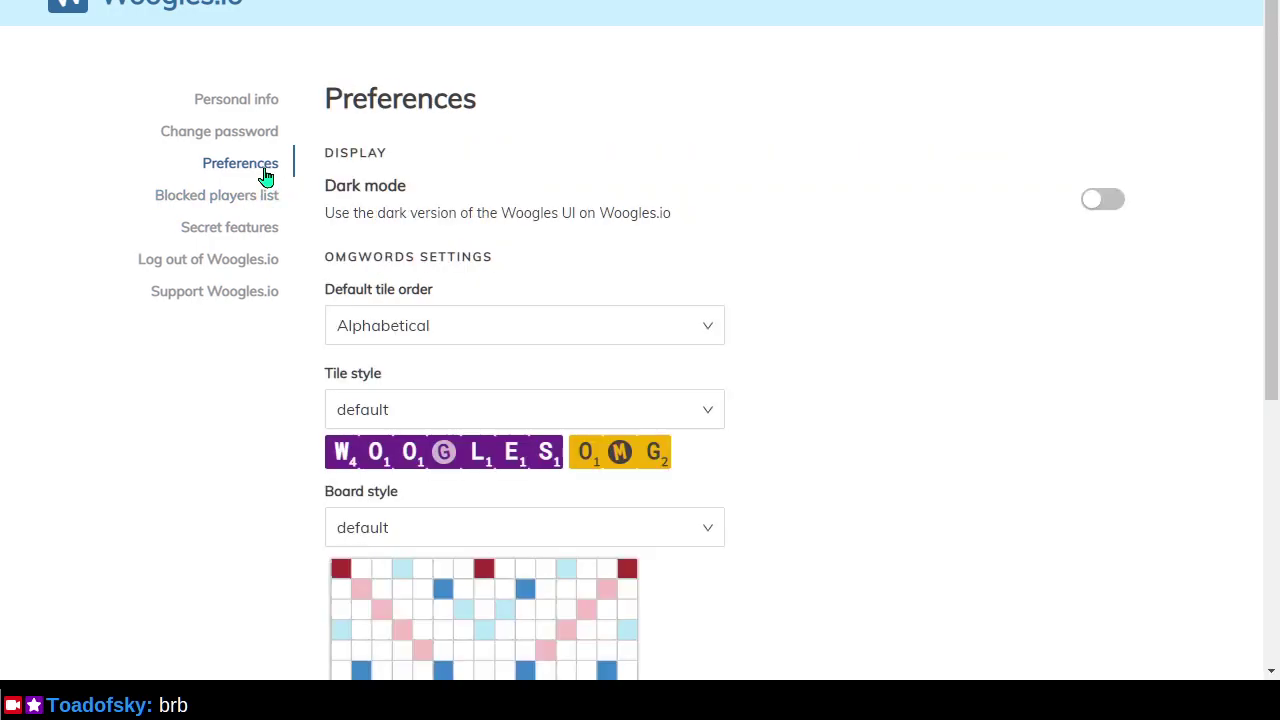
pyautogui.click(260, 104)
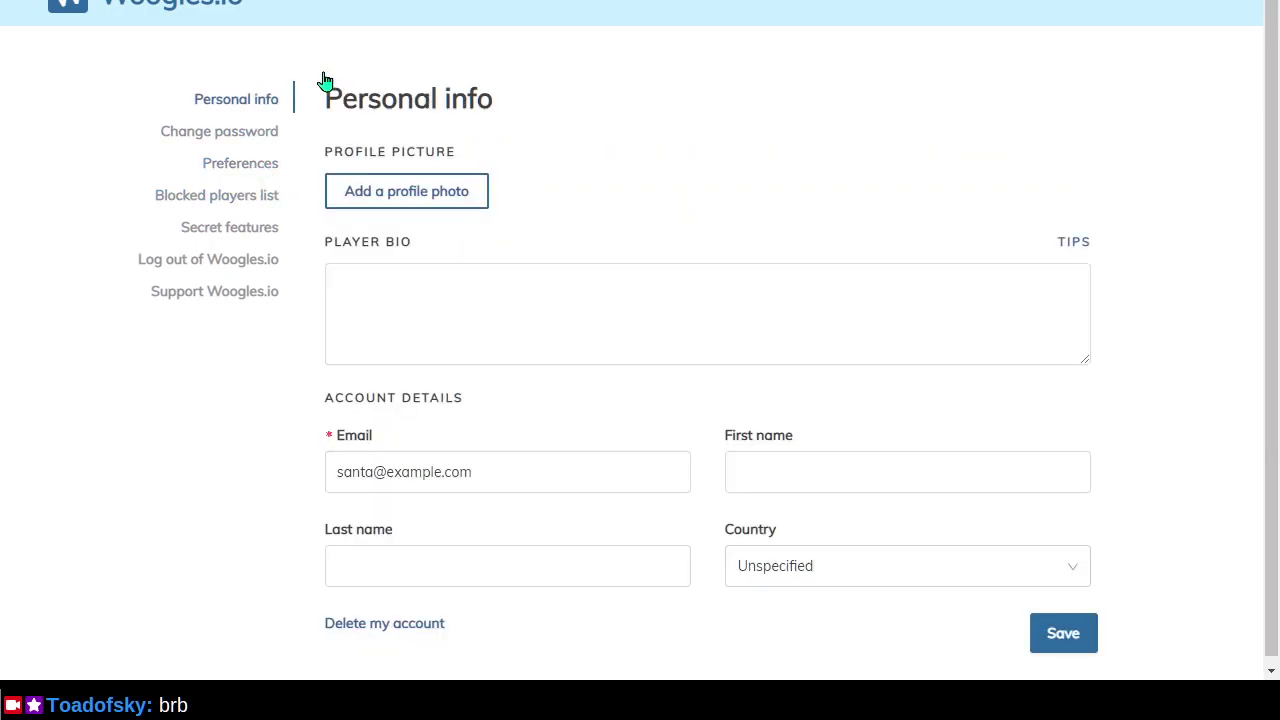
pyautogui.click(178, 3)
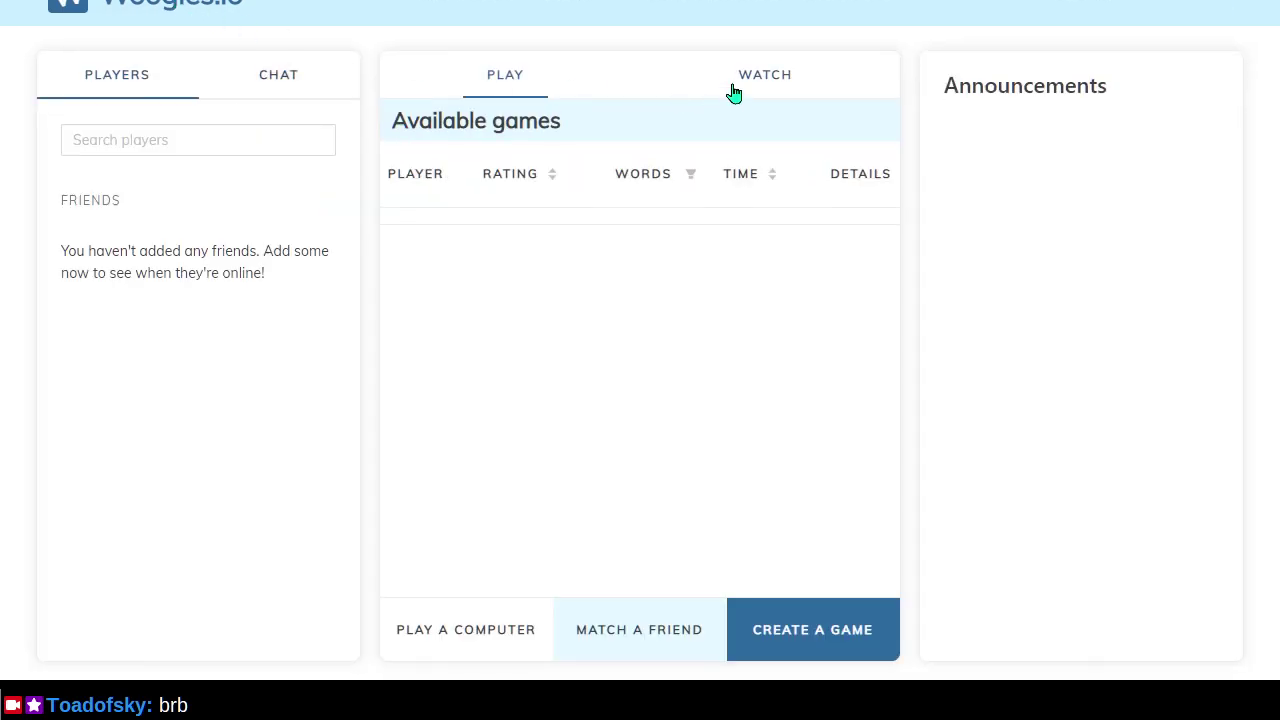
# Switch the lobby between live games, available games and the chat list.
pyautogui.click(737, 80)
pyautogui.click(530, 82)
pyautogui.click(332, 86)
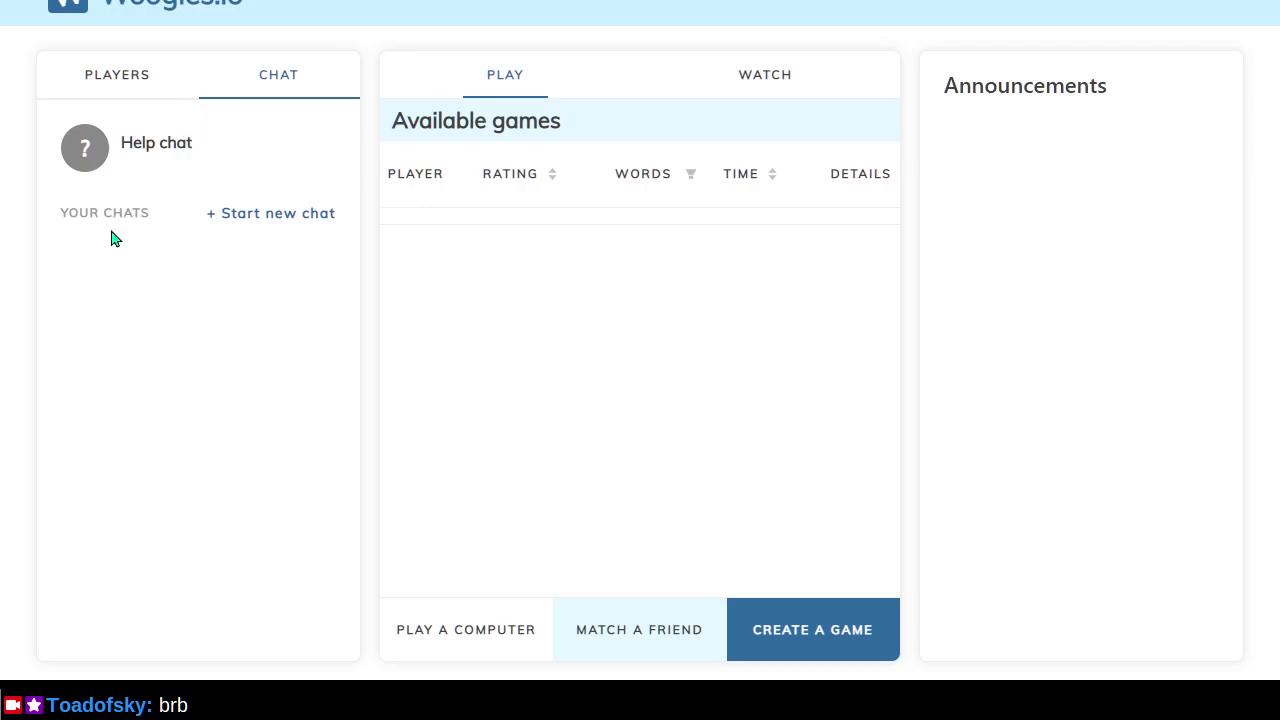
pyautogui.click(274, 218)
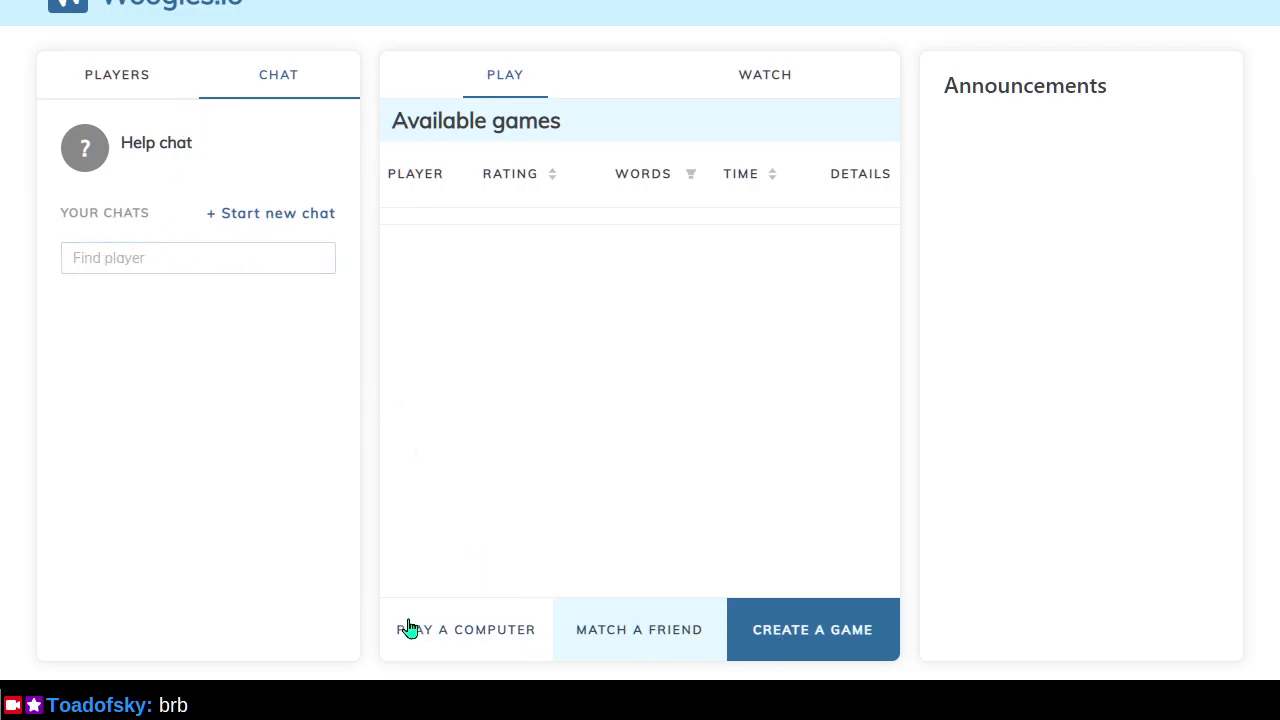
# Open and cancel the Play a computer and Match a friend dialogs.
pyautogui.click(441, 624)
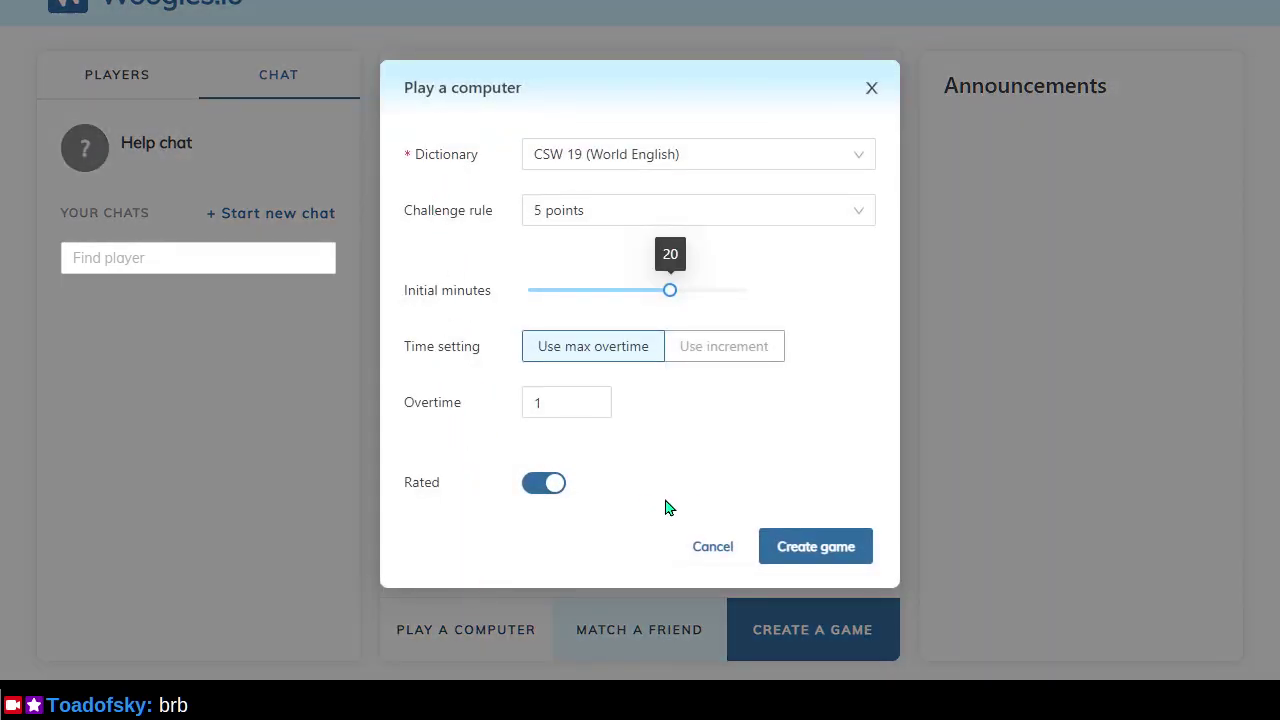
pyautogui.click(710, 552)
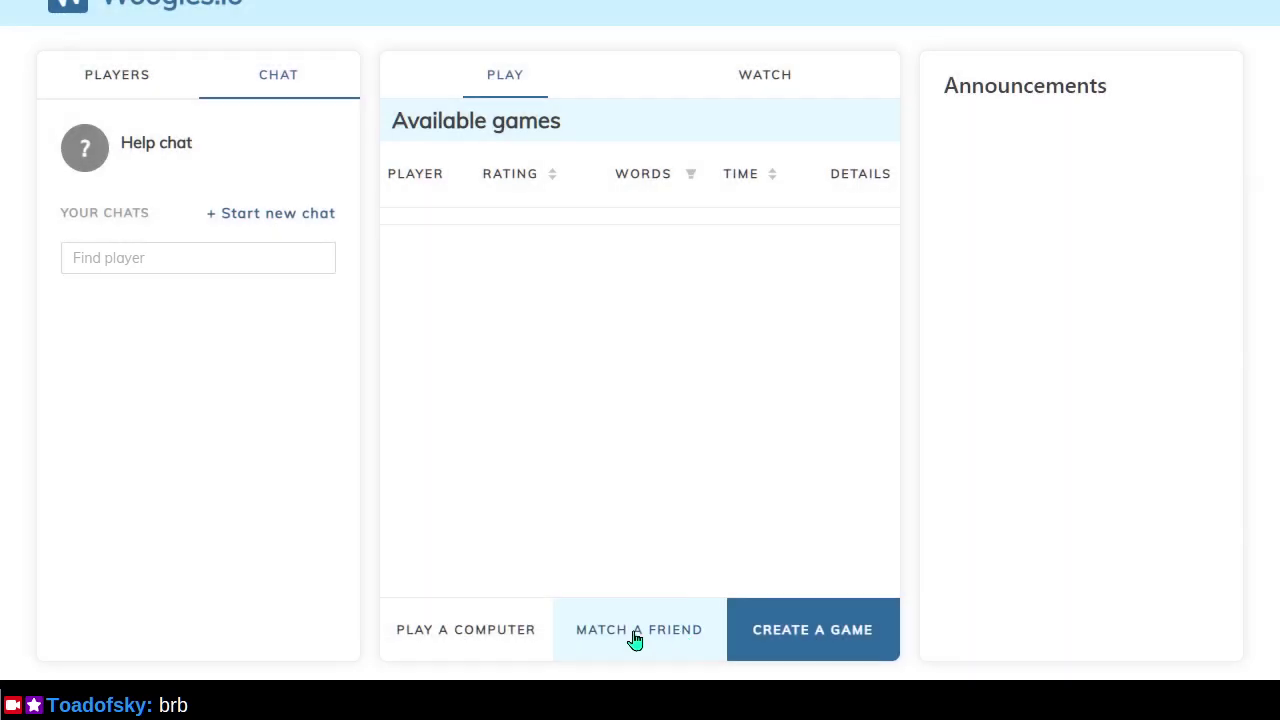
pyautogui.click(635, 630)
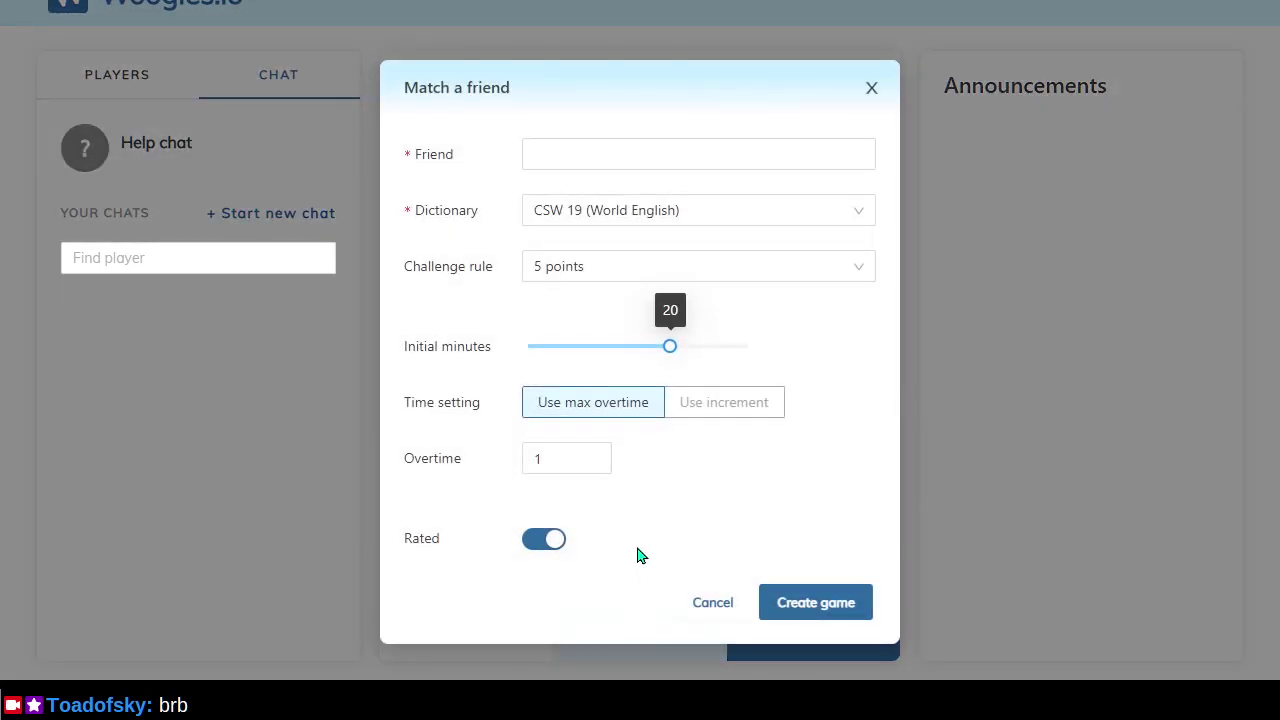
pyautogui.click(708, 604)
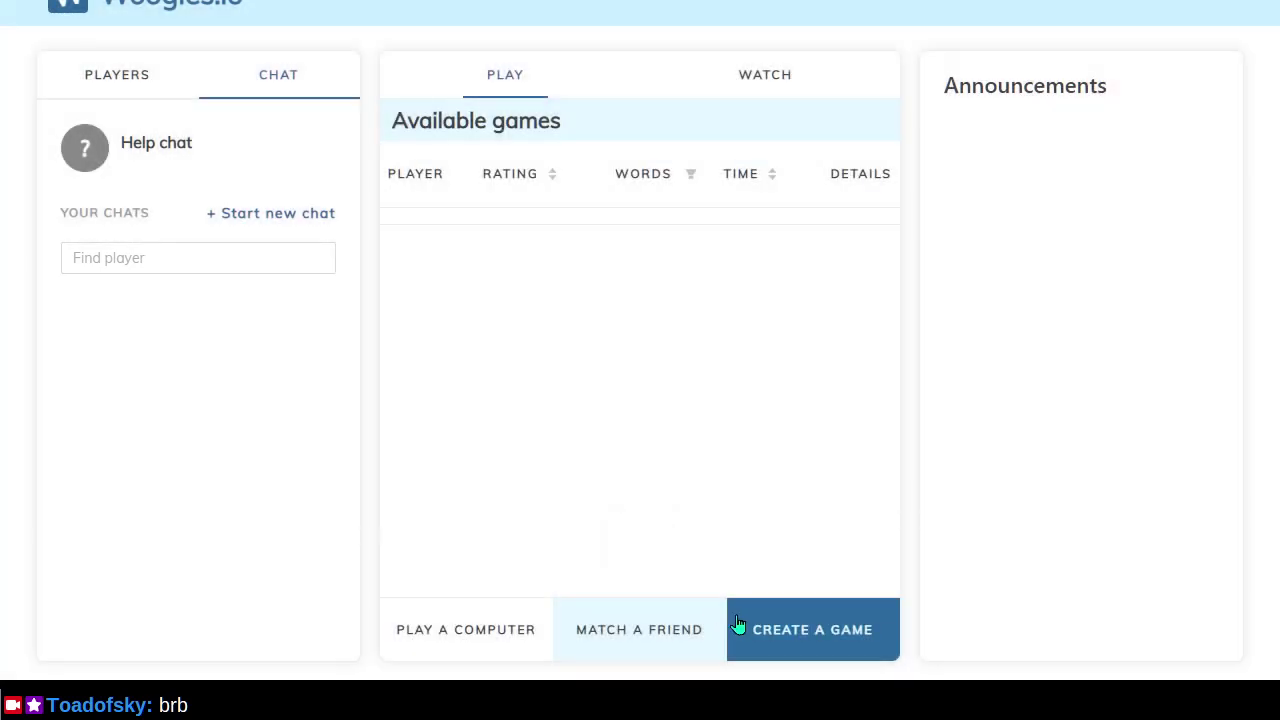
# Open the Create a game dialog and select its title text.
pyautogui.click(758, 627)
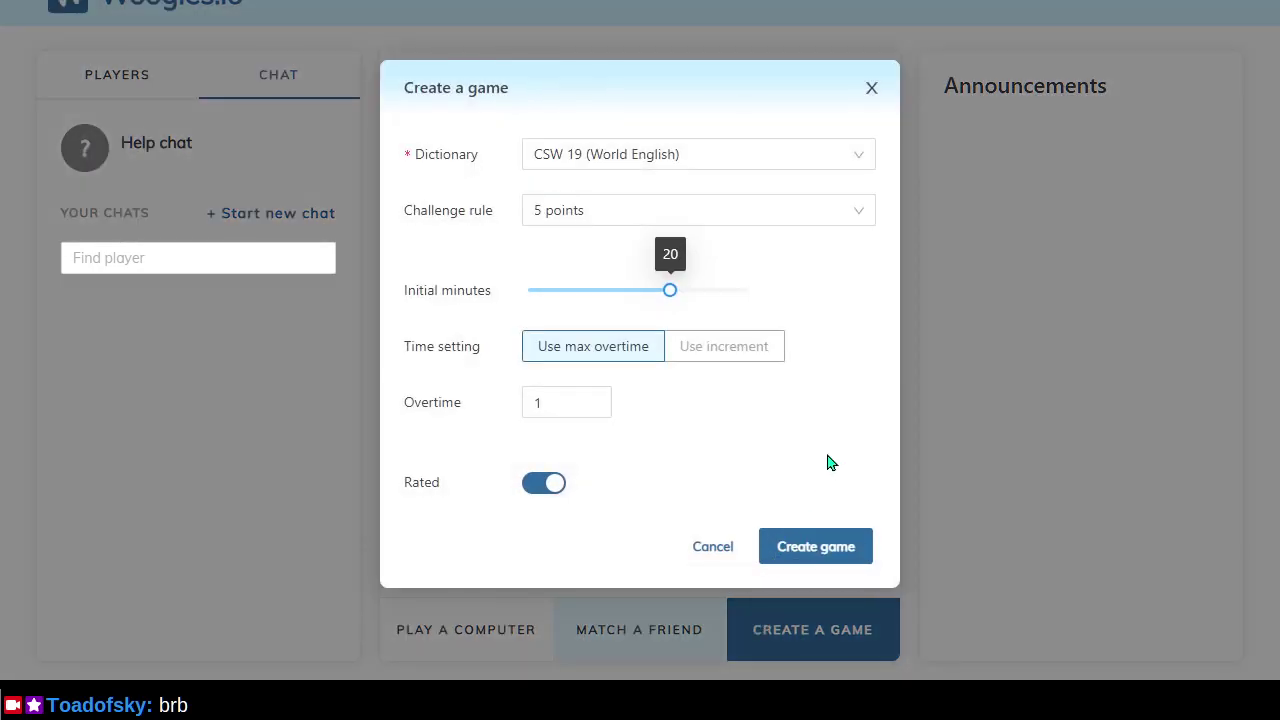
pyautogui.moveTo(405, 88); pyautogui.dragTo(438, 89)
pyautogui.moveTo(570, 99); pyautogui.dragTo(590, 101)
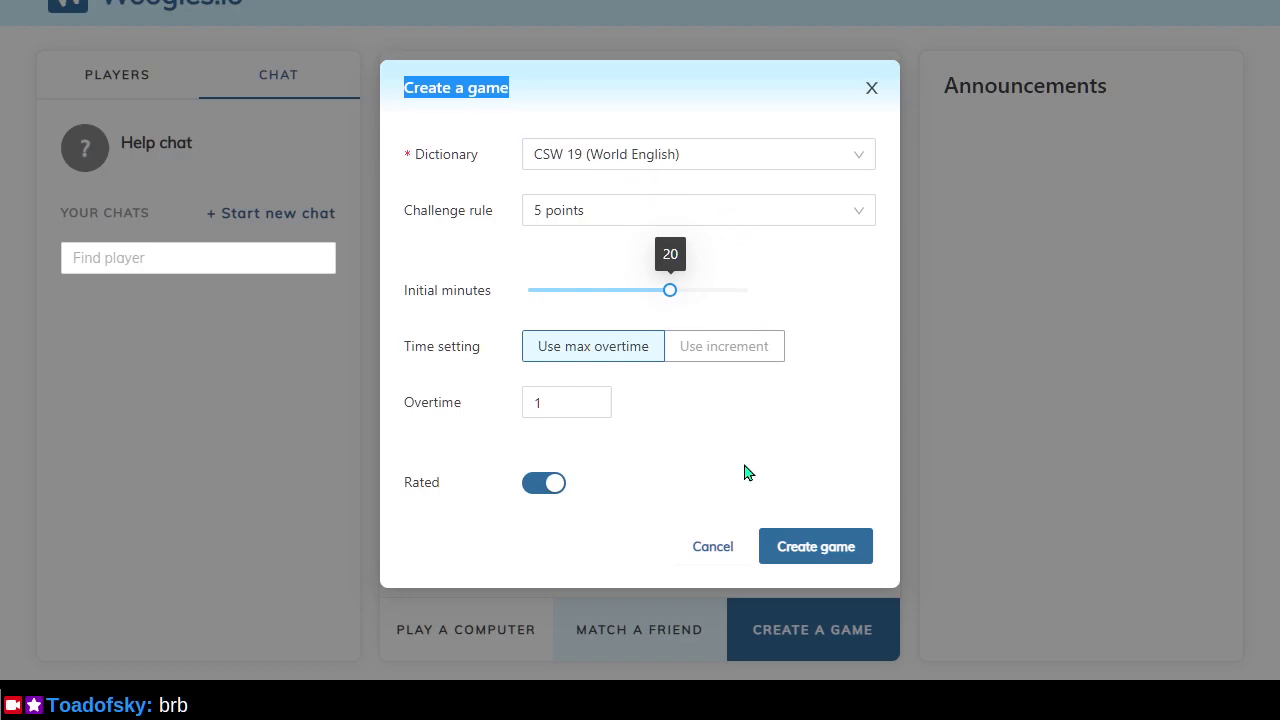
pyautogui.hotkey('alt', 'Tab')
pyautogui.hotkey('alt', 'Tab')
pyautogui.hotkey('alt', 'Tab')
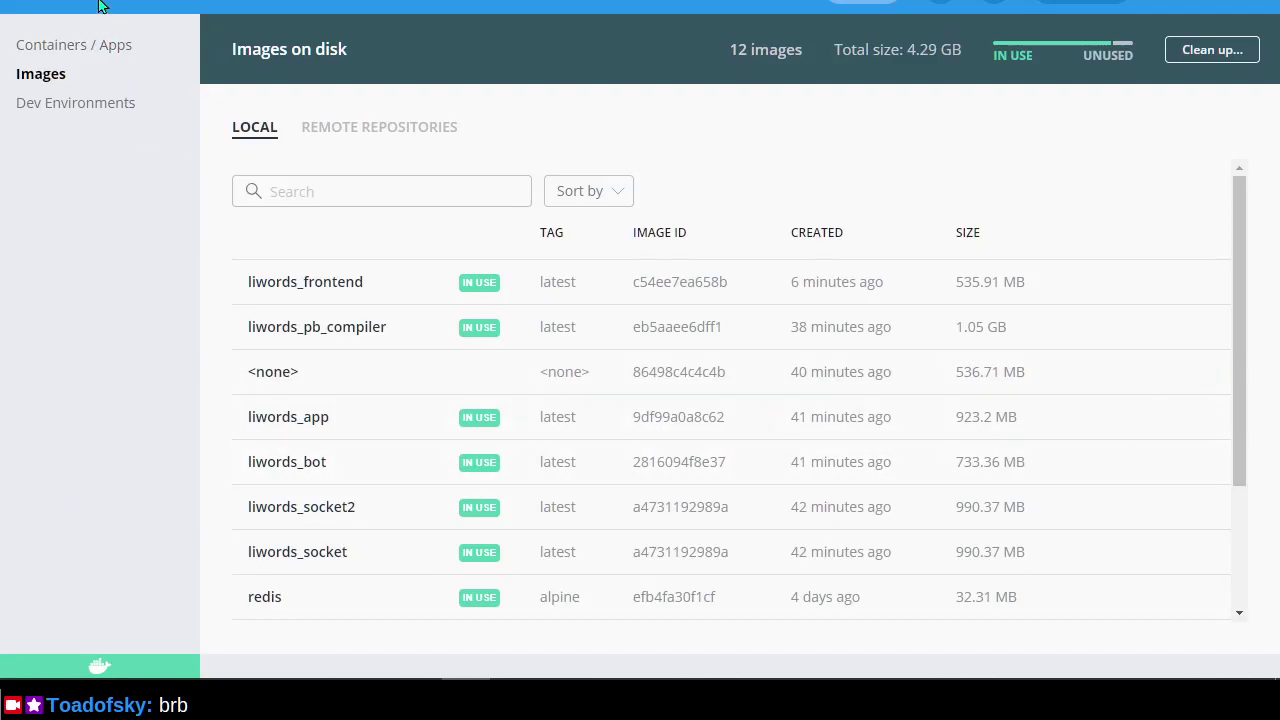
pyautogui.hotkey('alt', 'Tab')
pyautogui.hotkey('alt', 'Tab')
pyautogui.hotkey('alt', 'Tab')
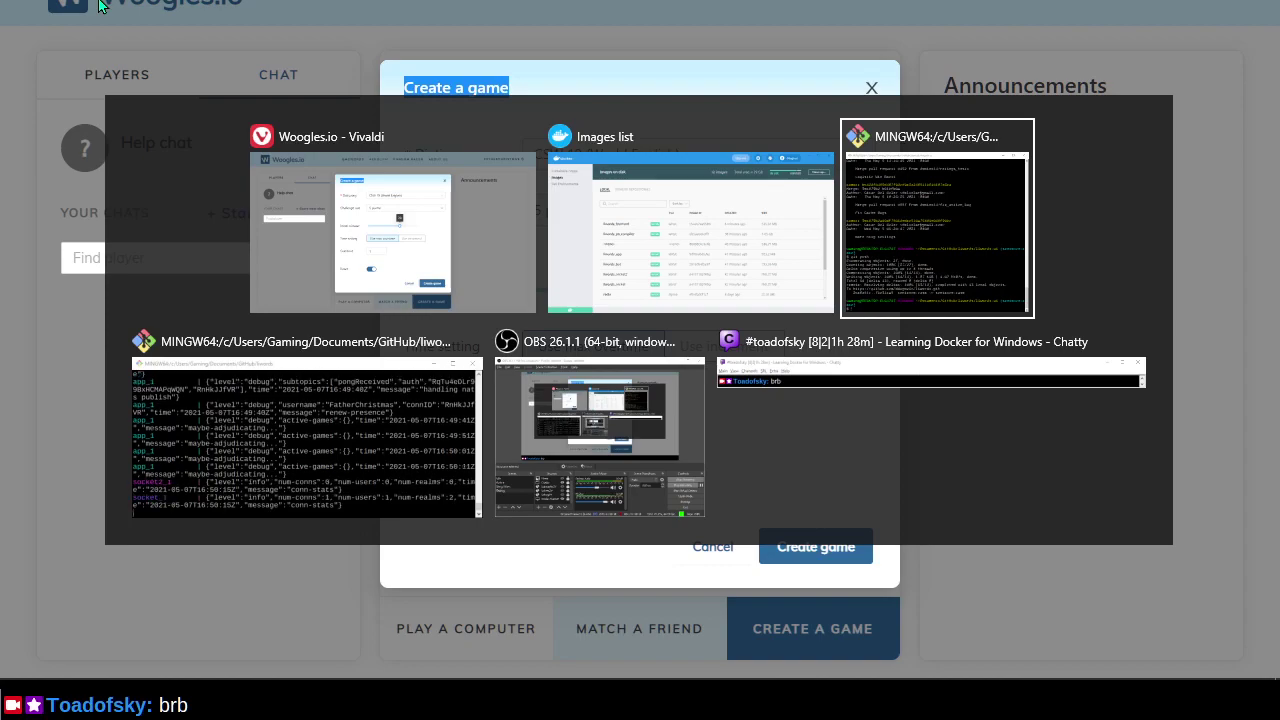
pyautogui.hotkey('alt', 'Tab')
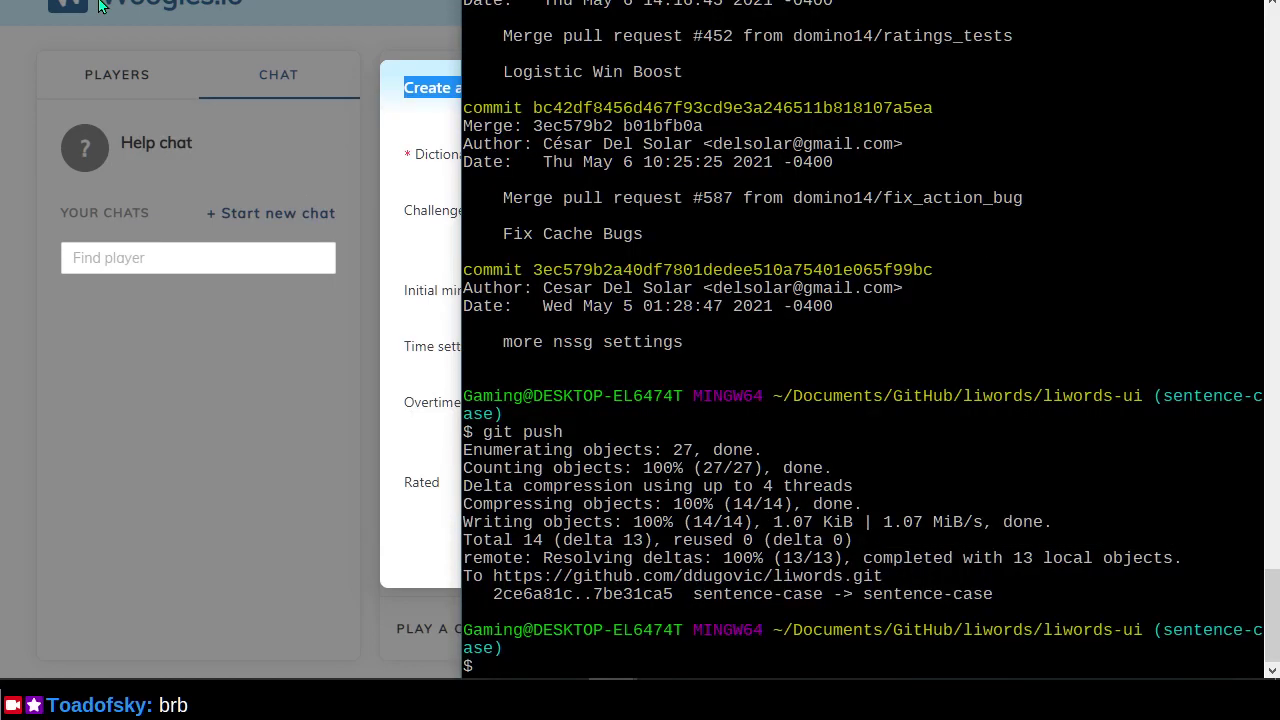
pyautogui.hotkey('alt', 'Tab')
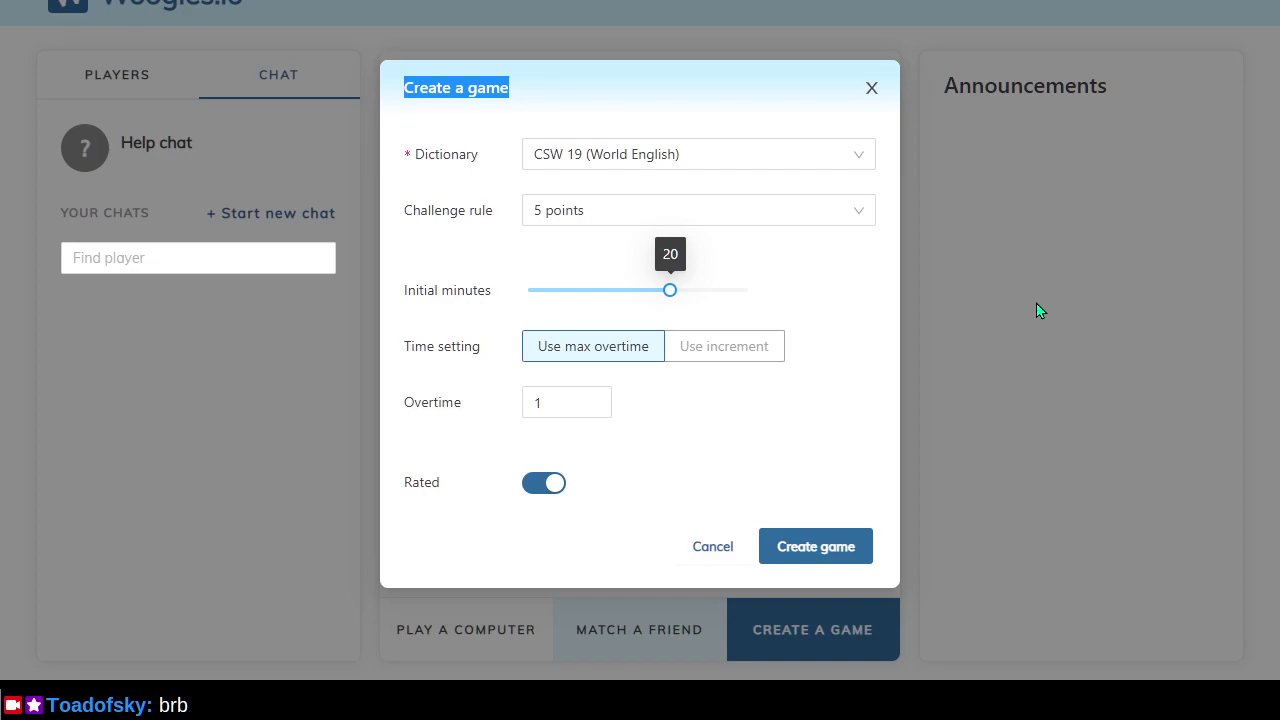
# Dismiss the Create a game dialog and move to the liwords README setup instructions.
pyautogui.click(472, 93)
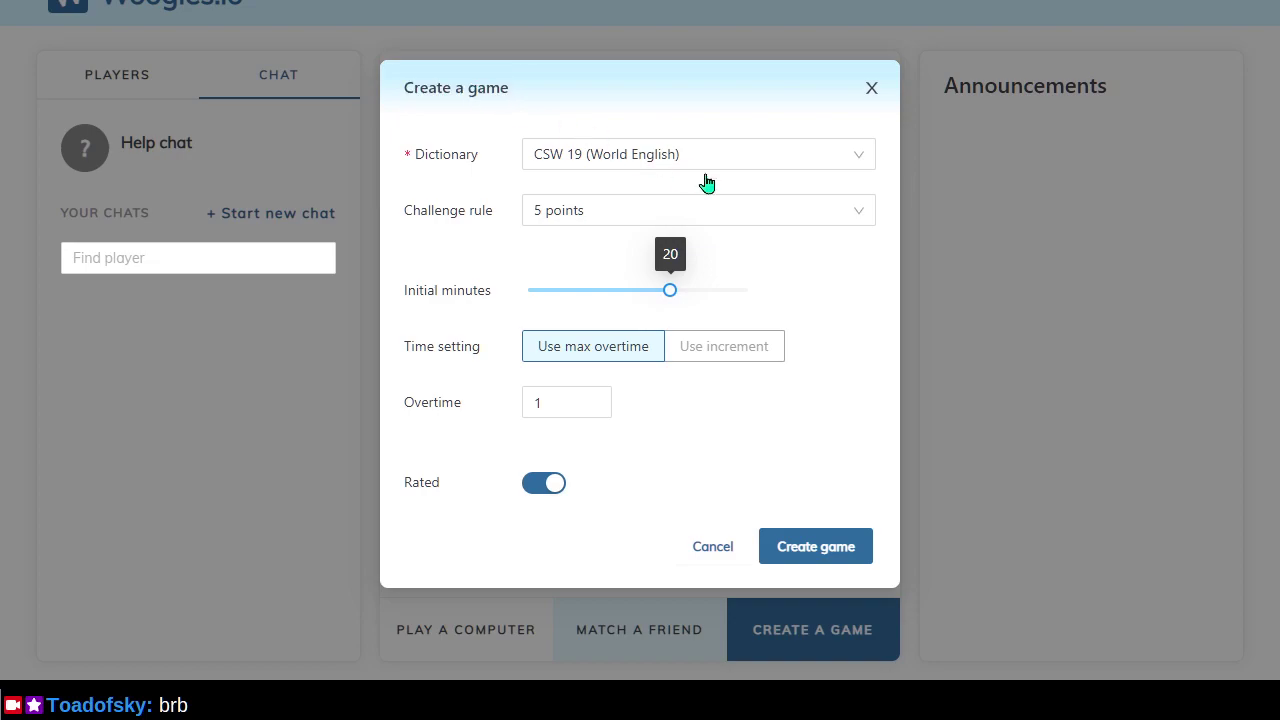
pyautogui.click(1007, 344)
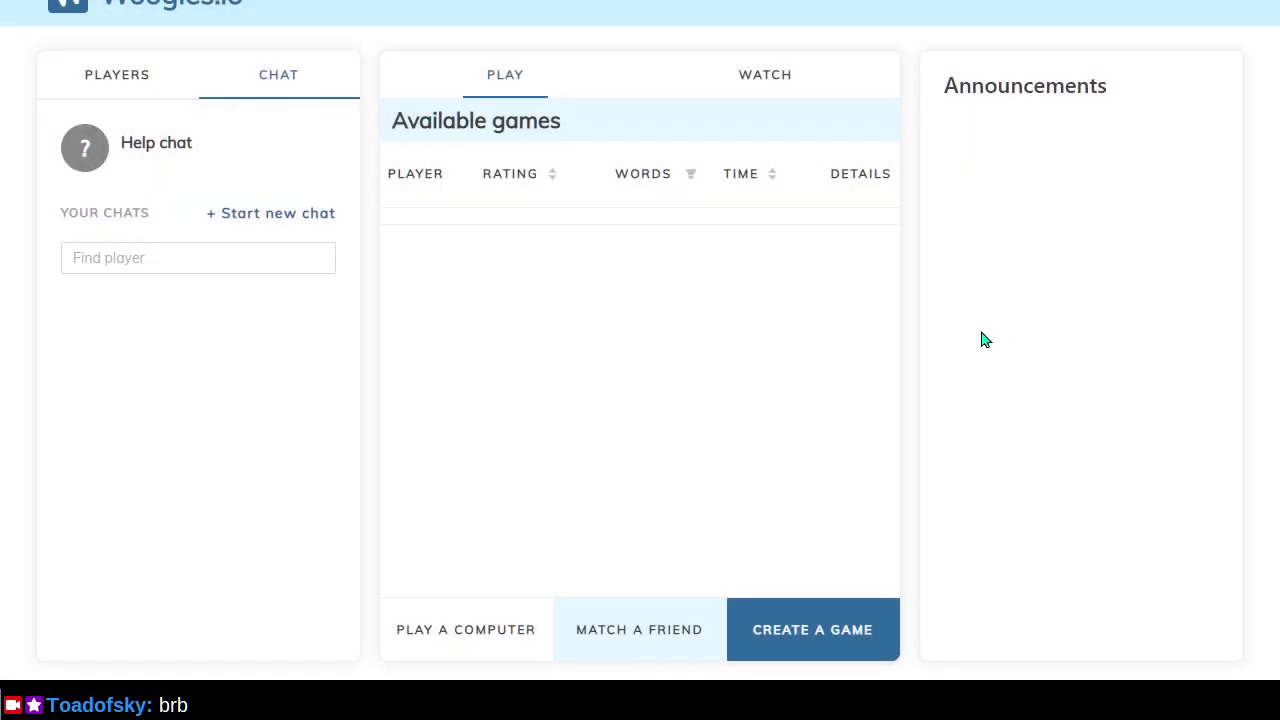
pyautogui.click(129, 84)
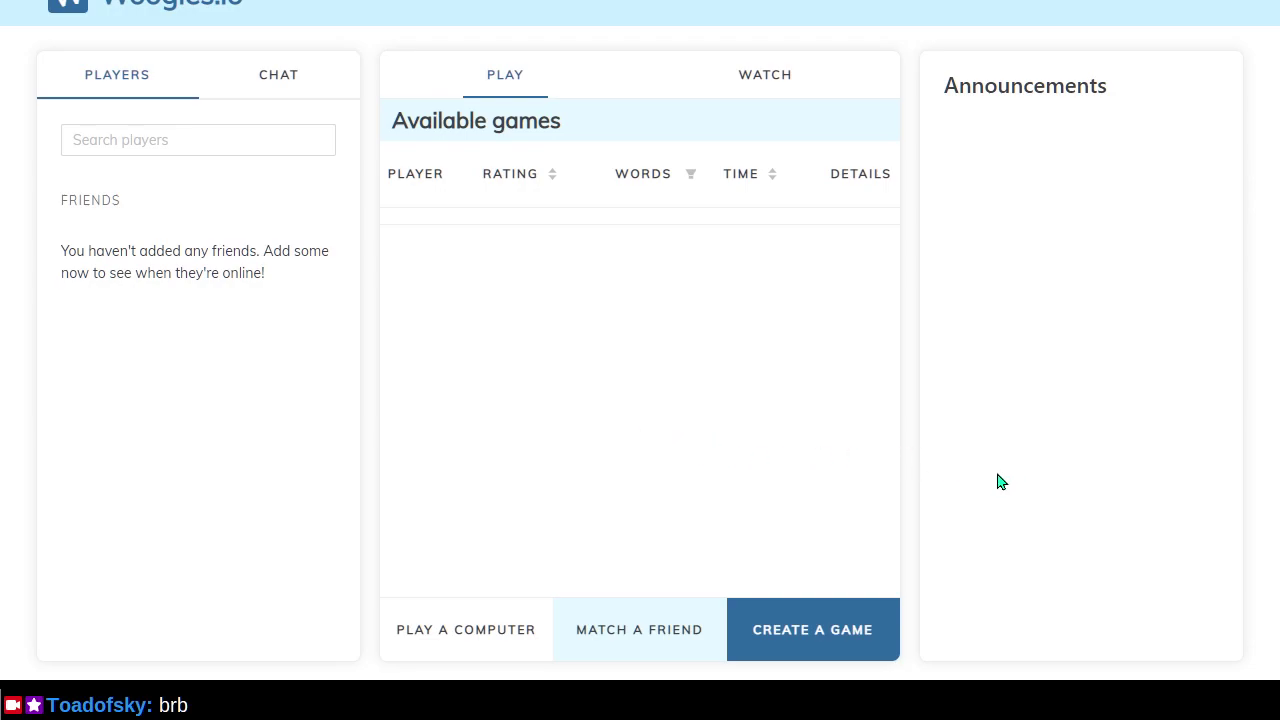
pyautogui.hotkey('ctrl', 'Tab')
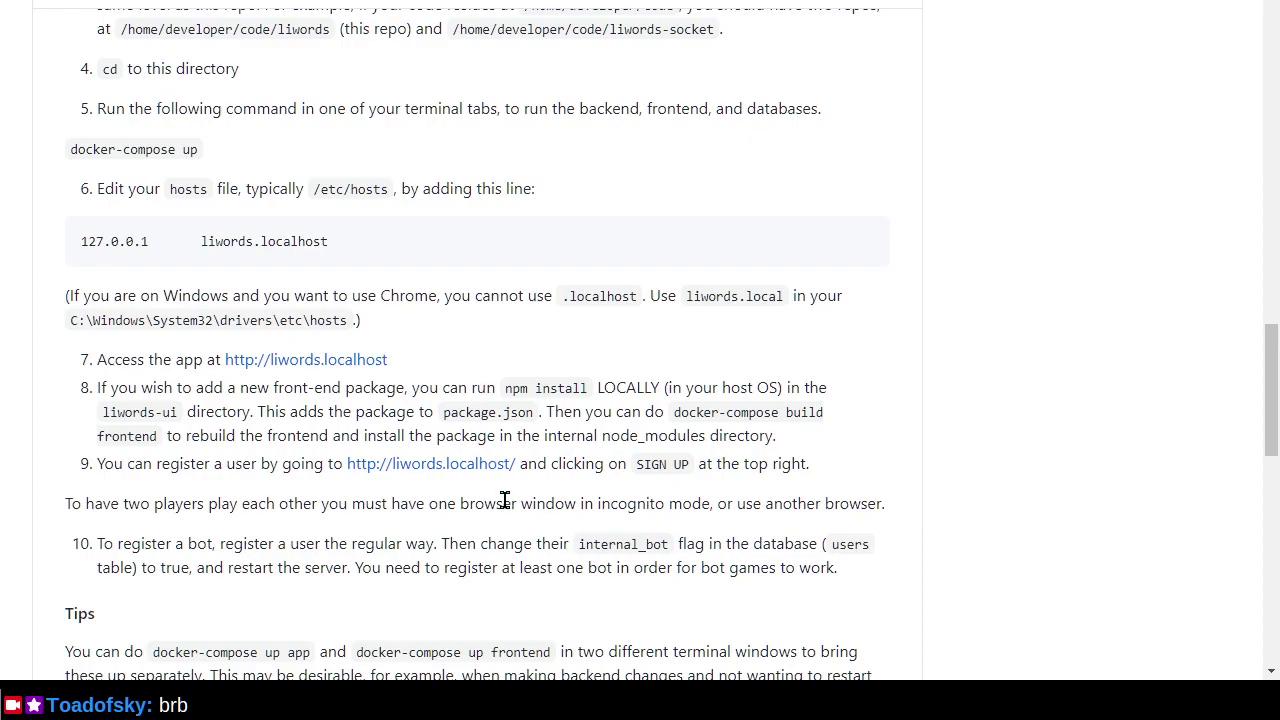
# Read through the README's 'How to develop locally', protoc and Attributions sections.
pyautogui.scroll(-3, 505, 500)
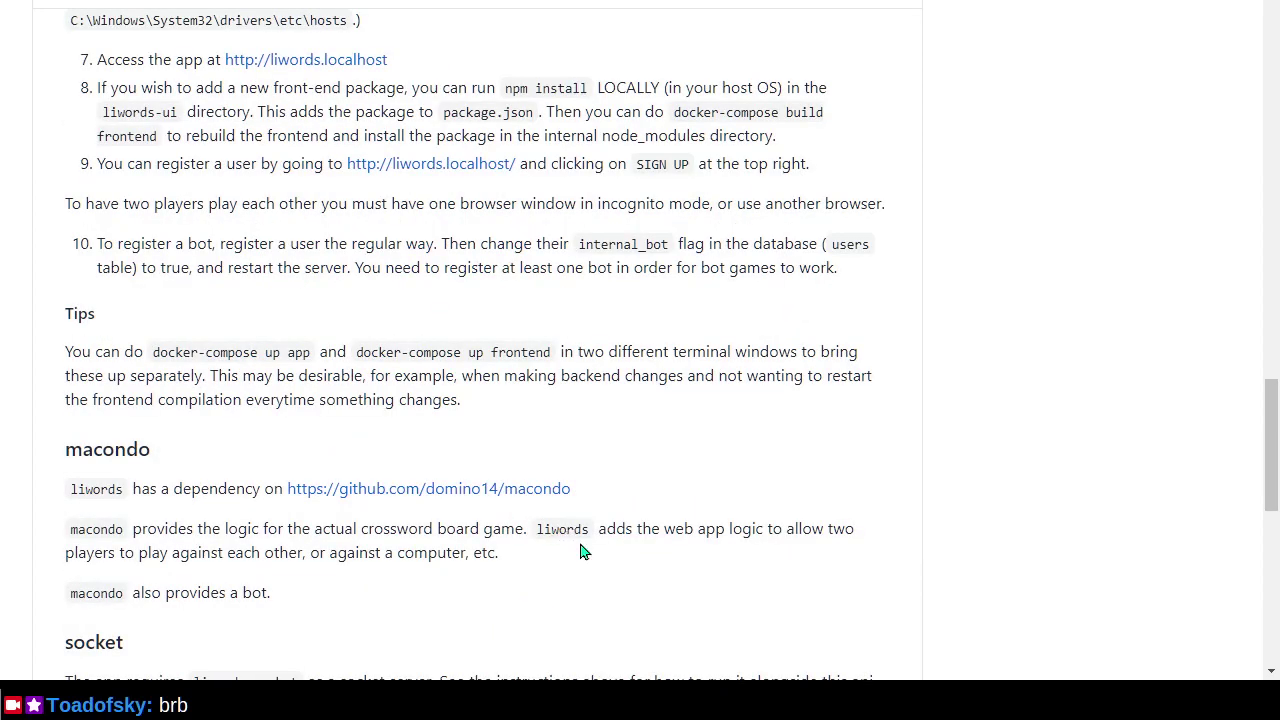
pyautogui.scroll(-3, 588, 552)
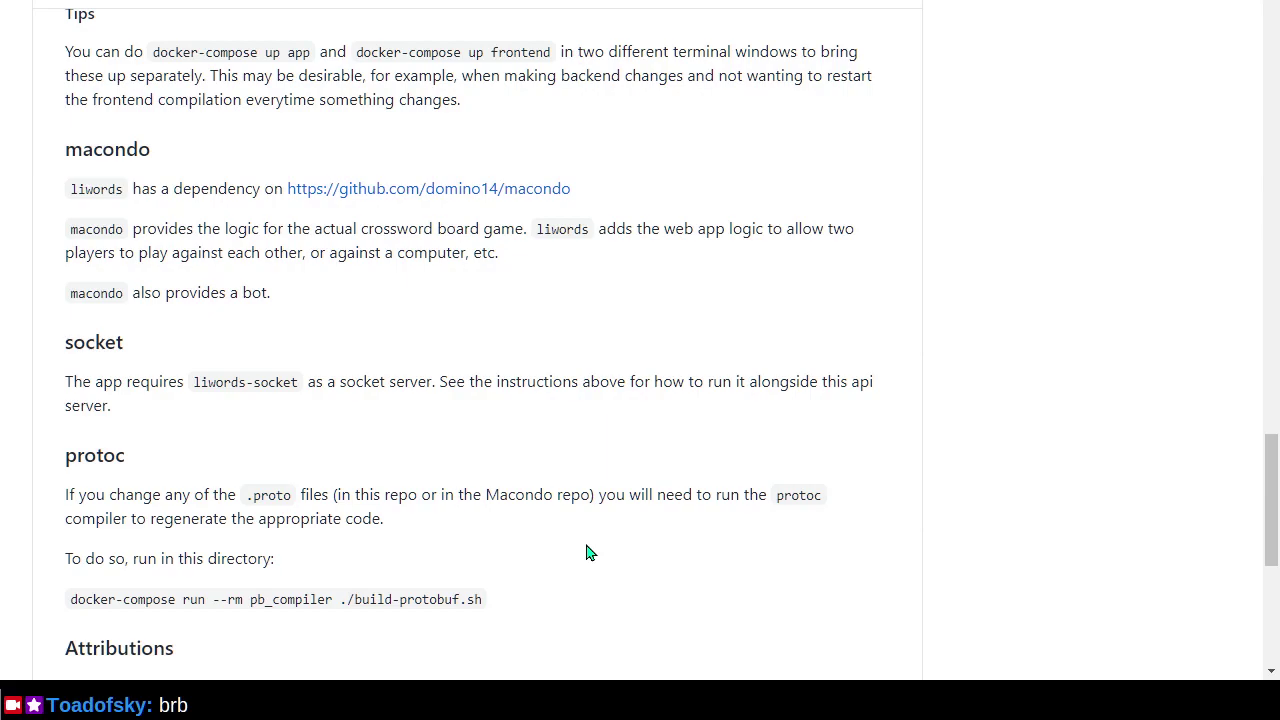
pyautogui.scroll(-2, 588, 552)
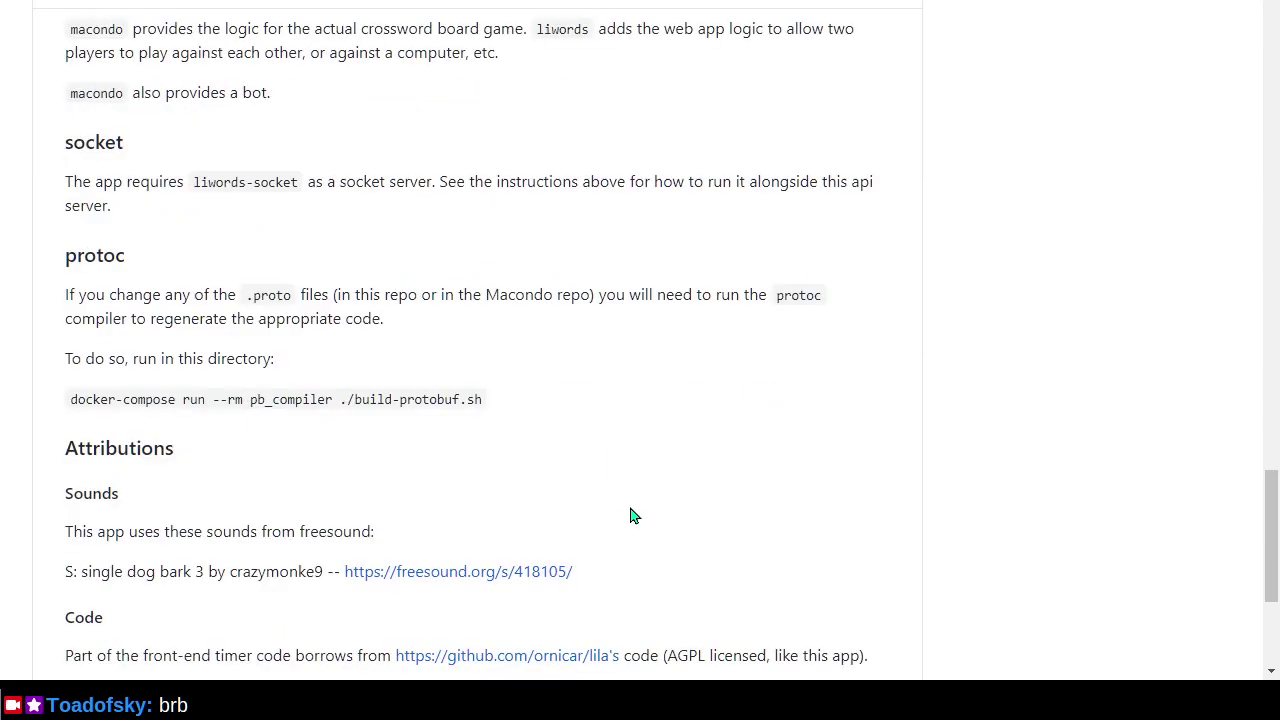
pyautogui.scroll(4, 660, 450)
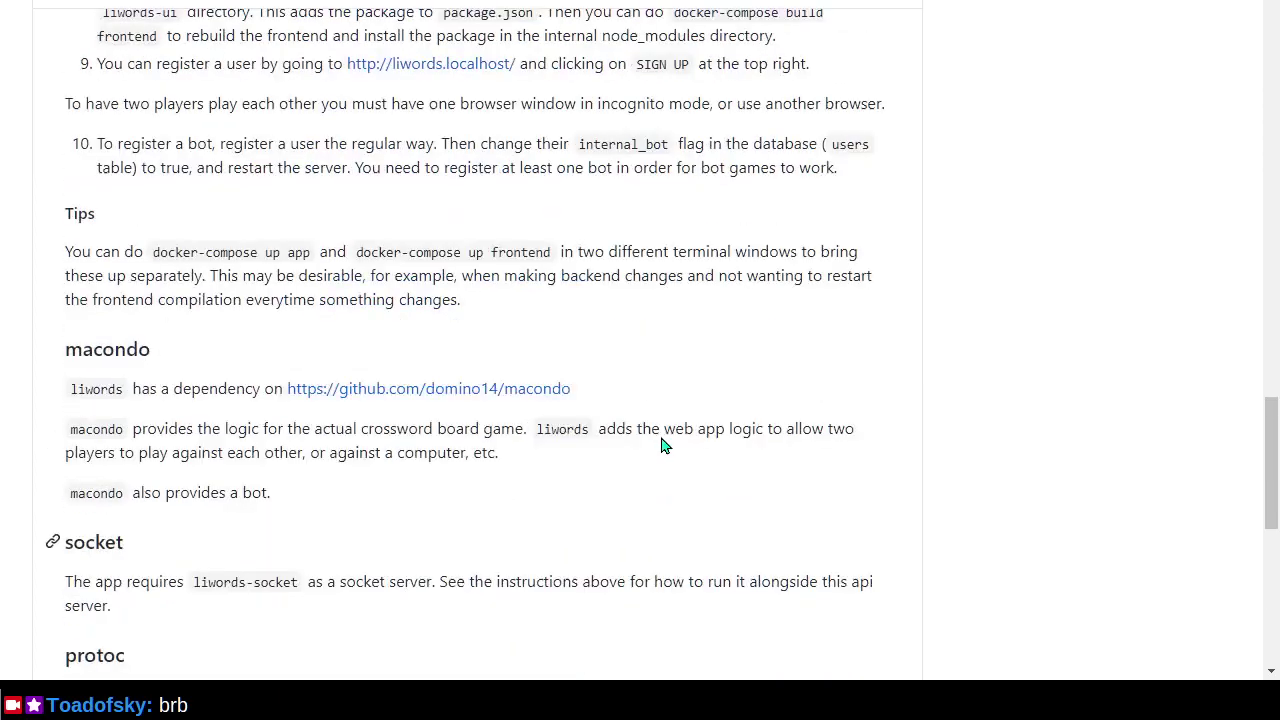
pyautogui.scroll(15, 660, 445)
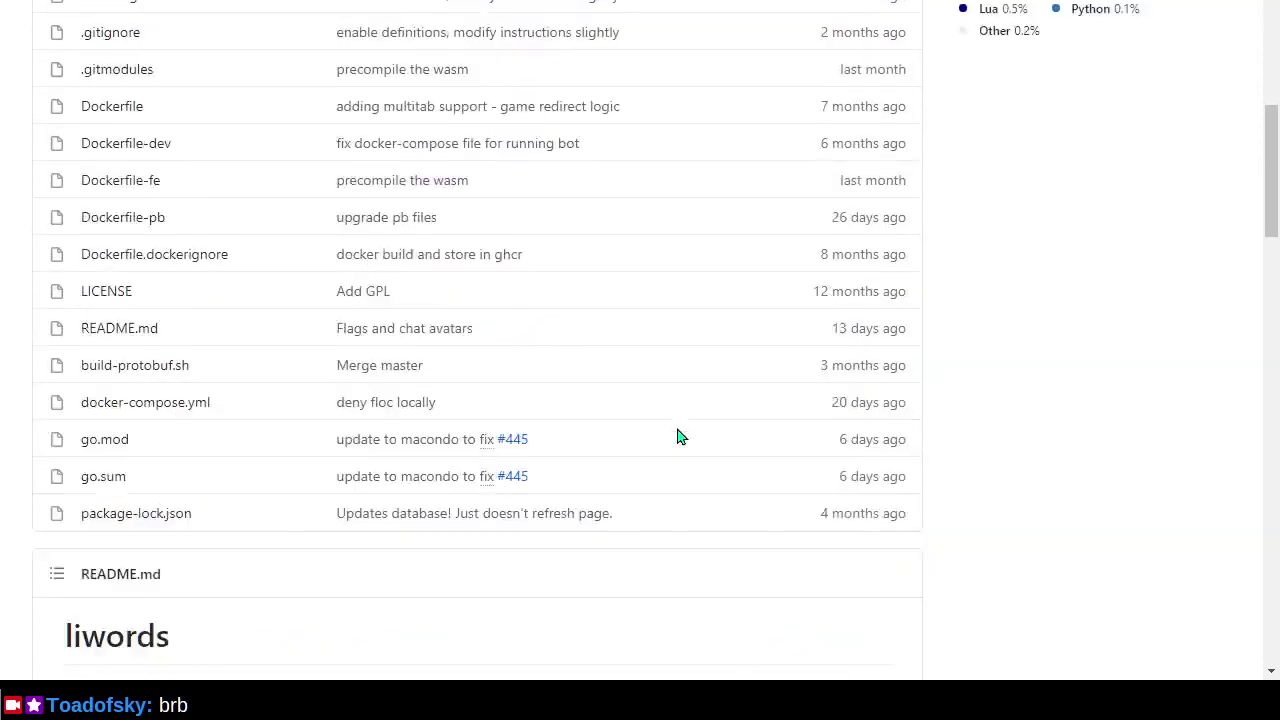
pyautogui.scroll(7, 680, 440)
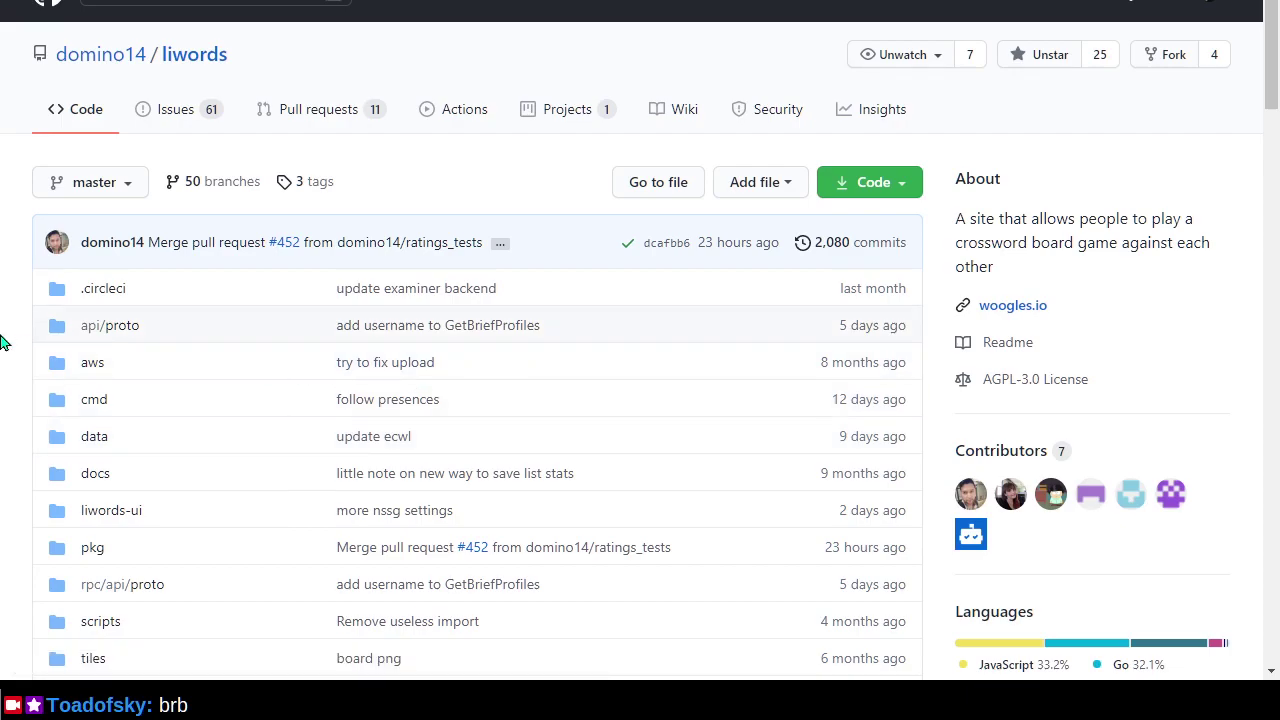
pyautogui.scroll(-4, 10, 325)
pyautogui.scroll(-8, 10, 325)
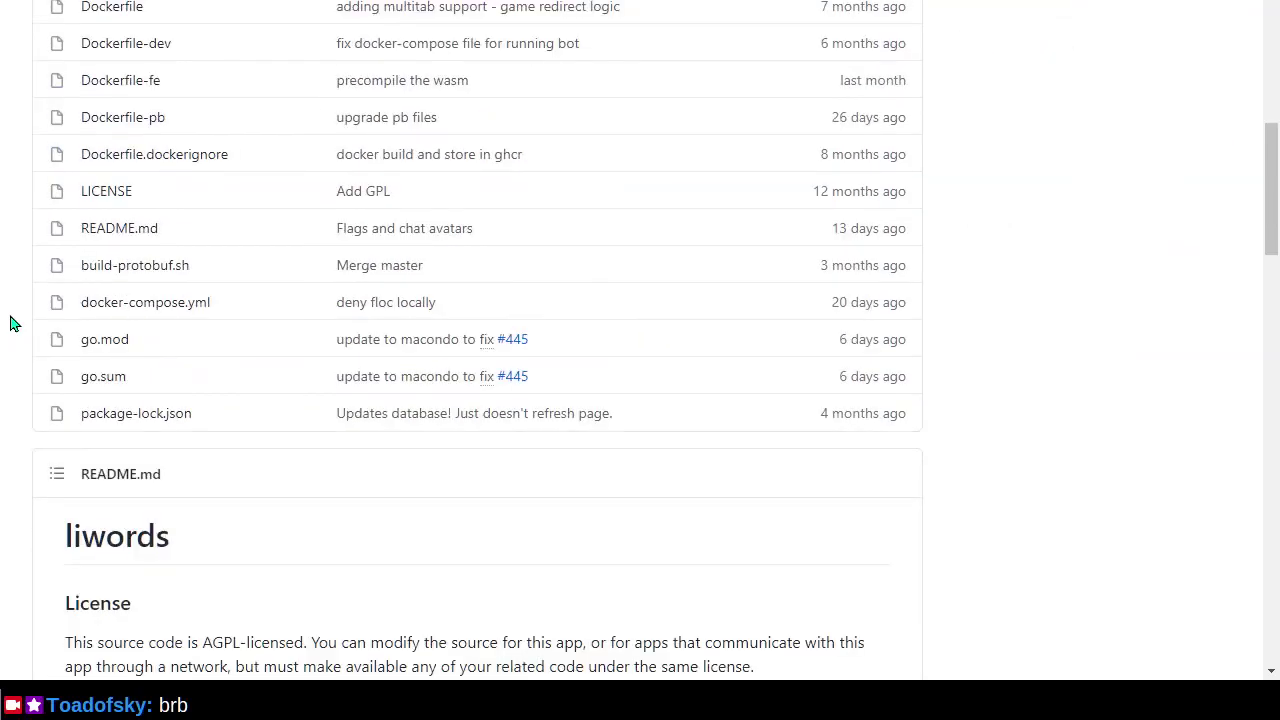
pyautogui.scroll(-3, 13, 322)
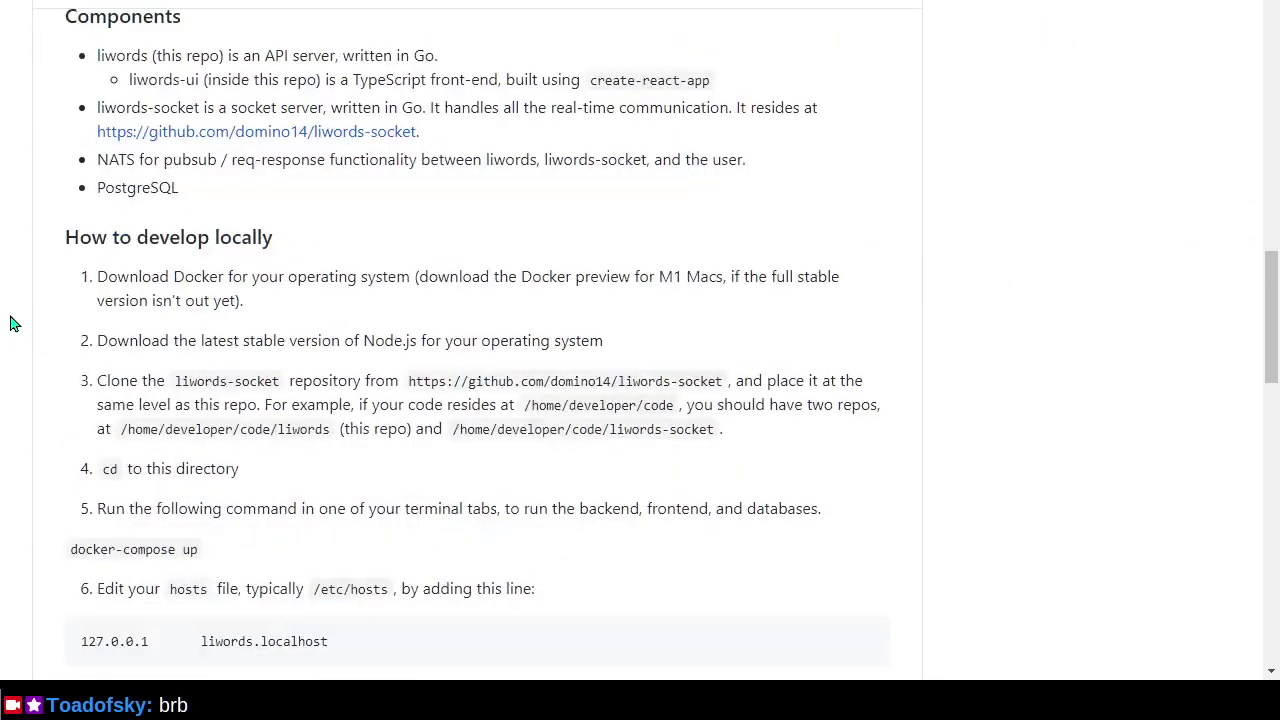
pyautogui.scroll(-4, 15, 319)
pyautogui.scroll(-1, 15, 319)
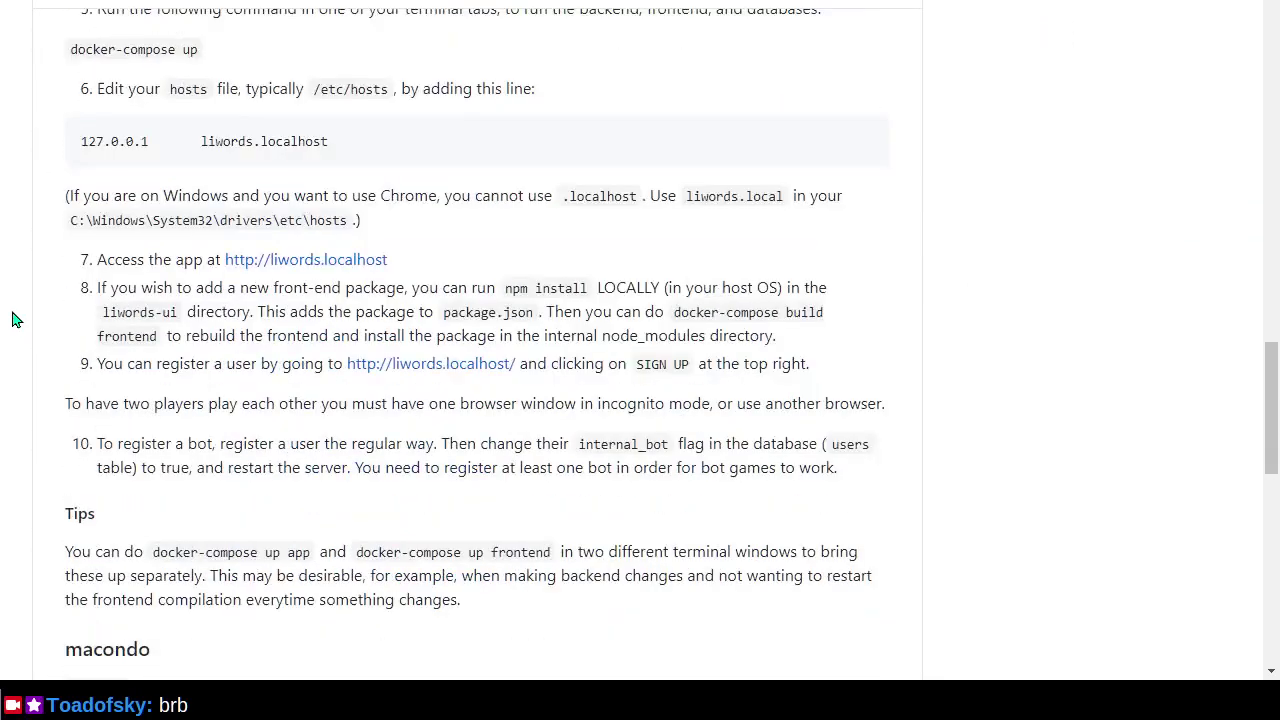
pyautogui.scroll(-2, 15, 319)
pyautogui.scroll(-2, 15, 319)
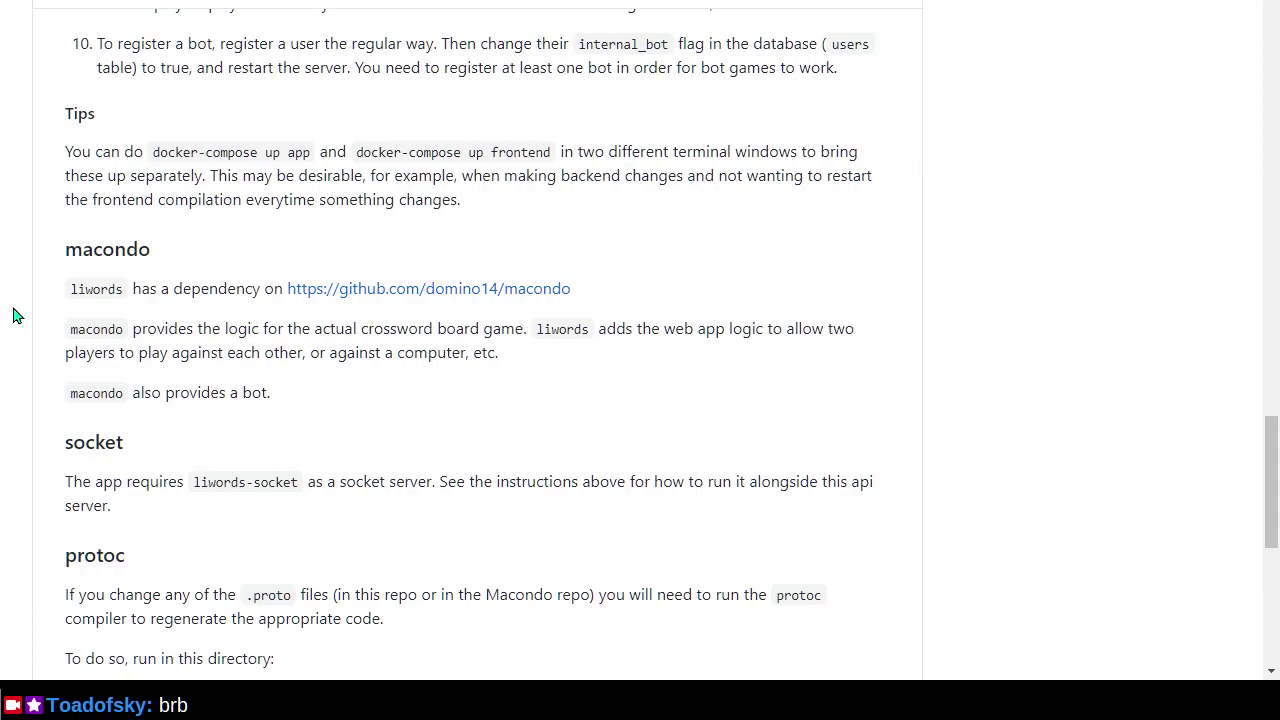
pyautogui.scroll(-2, 15, 316)
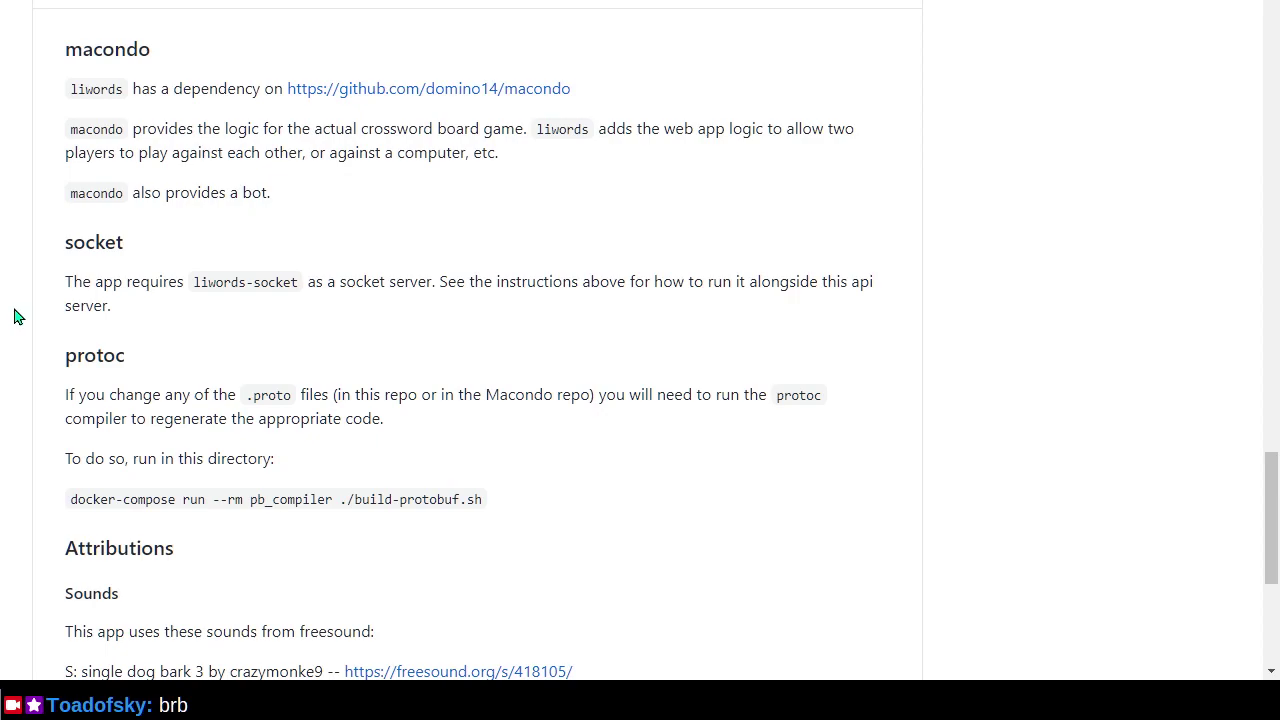
pyautogui.scroll(-1, 15, 317)
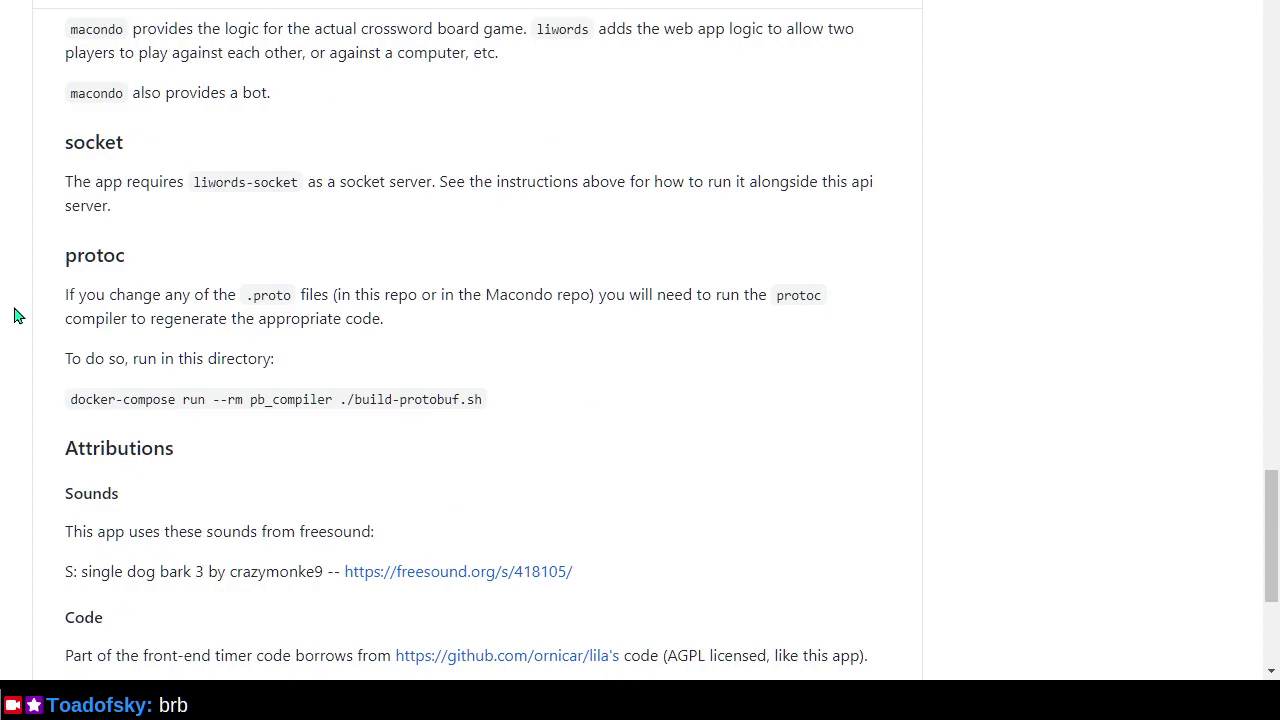
pyautogui.scroll(-1, 15, 316)
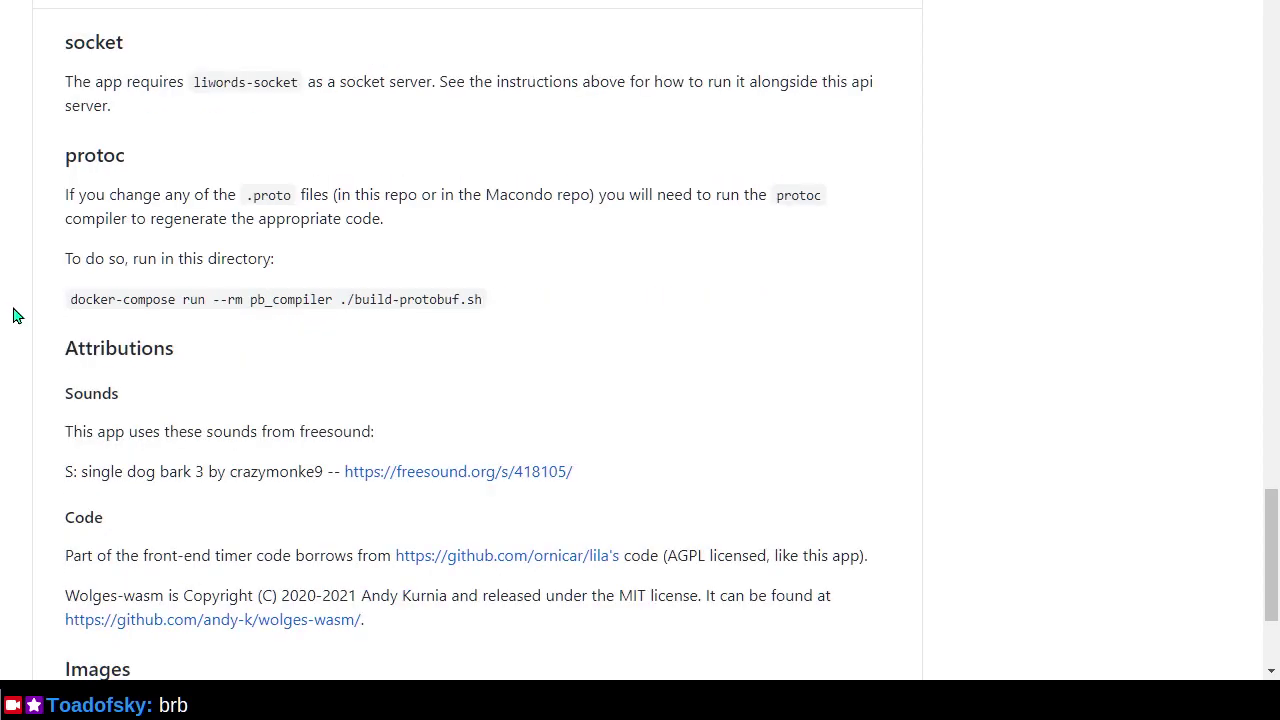
pyautogui.scroll(-1, 15, 316)
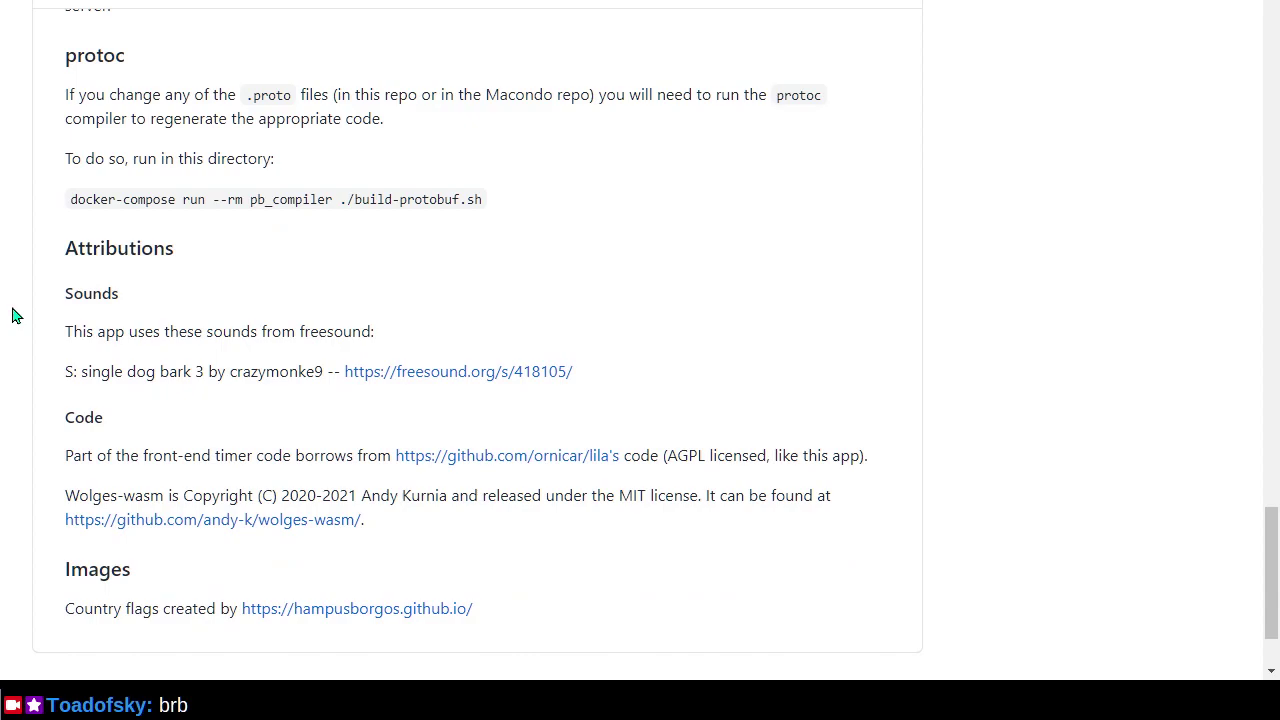
pyautogui.scroll(-1, 15, 316)
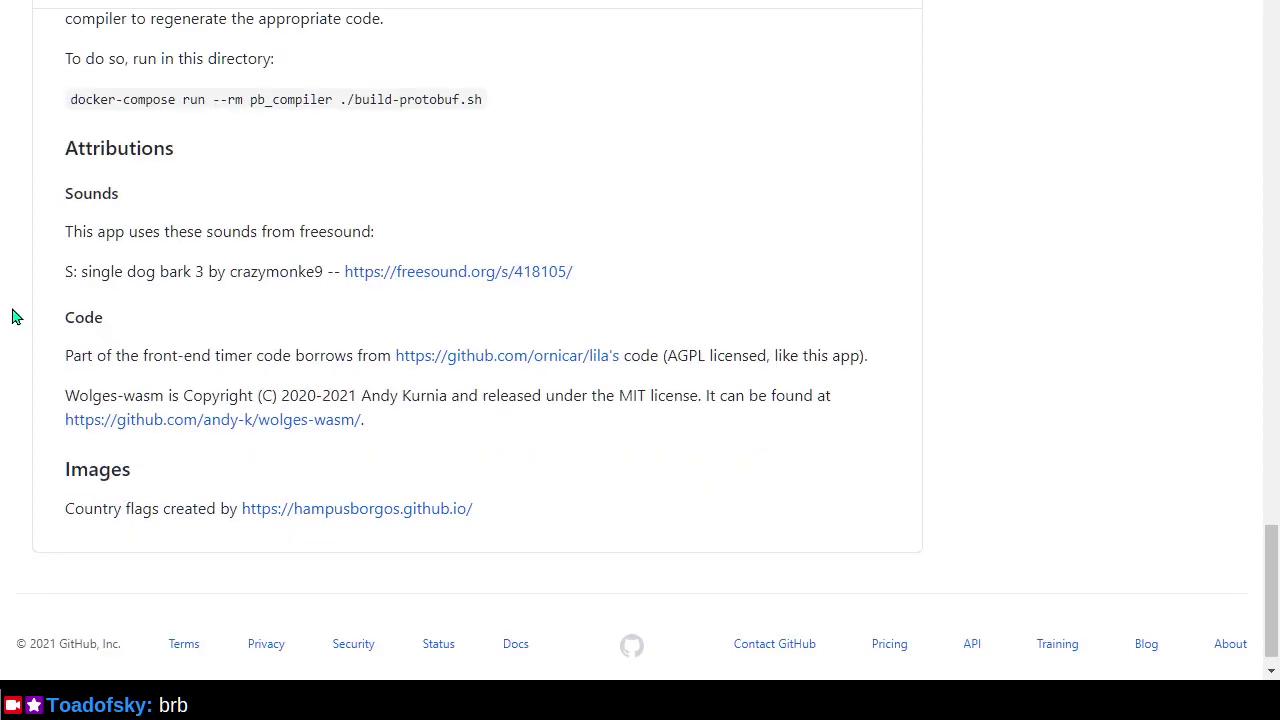
pyautogui.scroll(2, 15, 316)
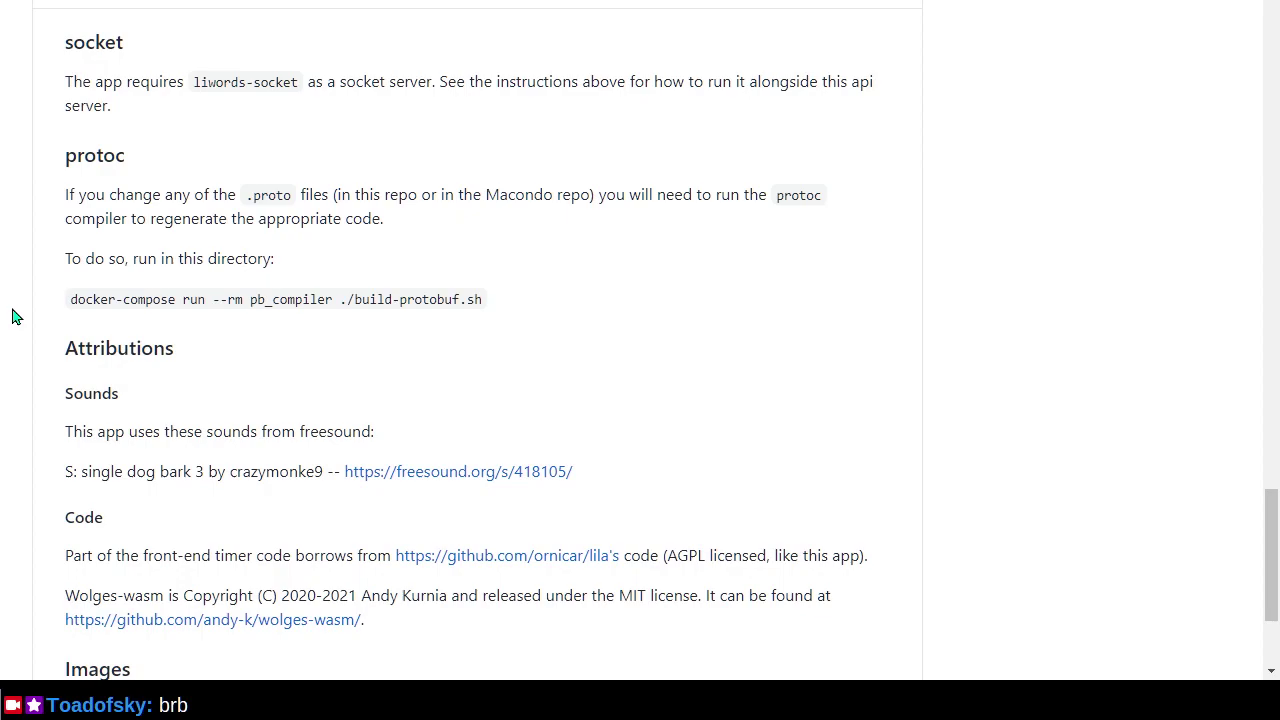
pyautogui.scroll(3, 15, 316)
pyautogui.scroll(2, 15, 316)
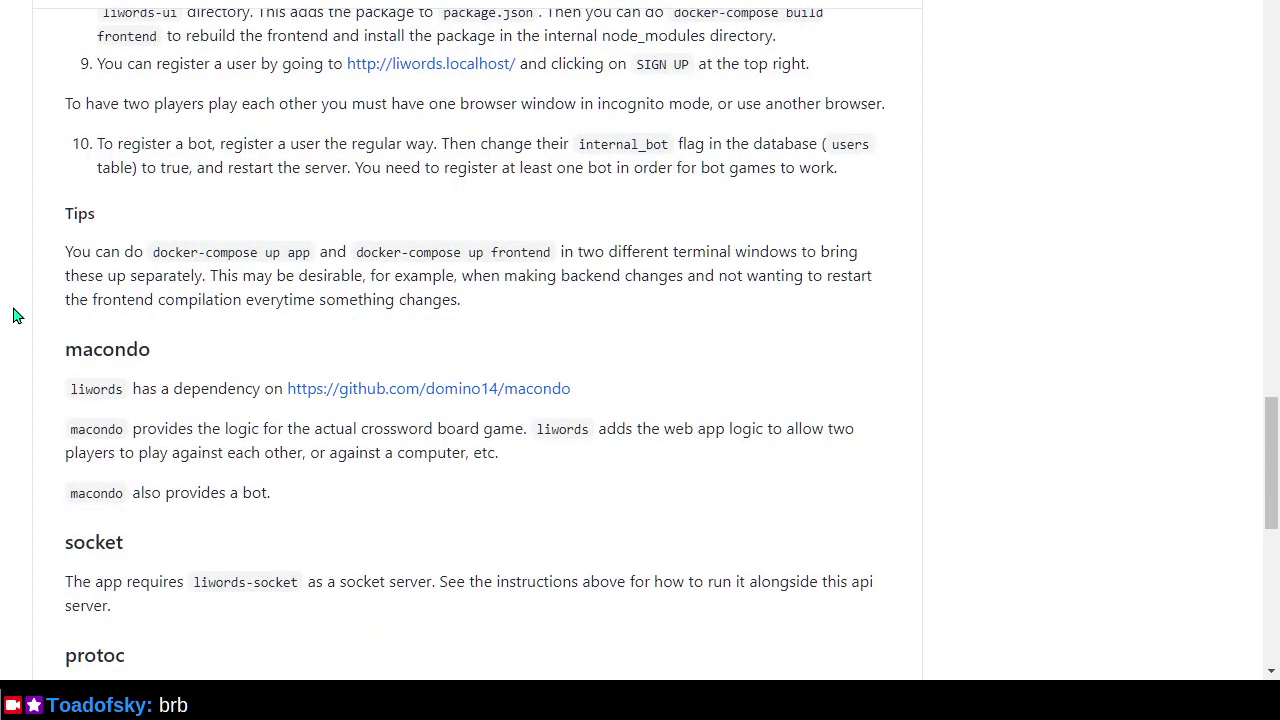
pyautogui.scroll(7, 15, 316)
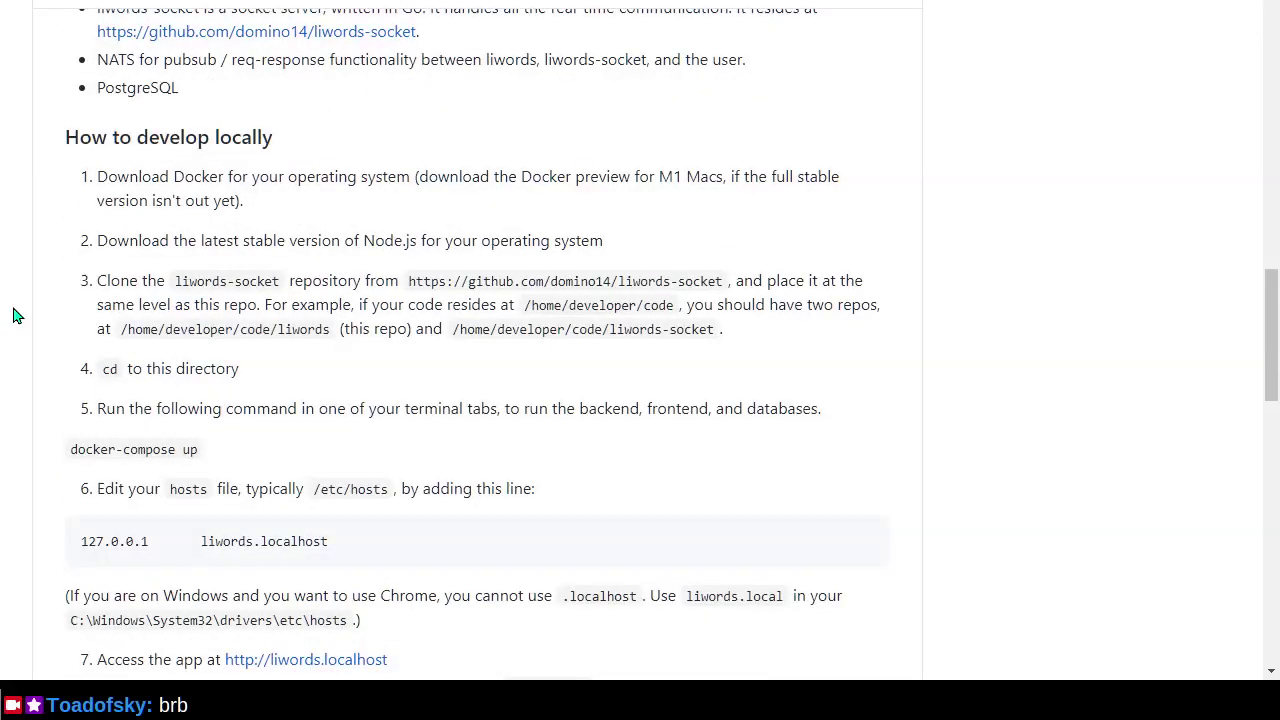
pyautogui.scroll(3, 15, 316)
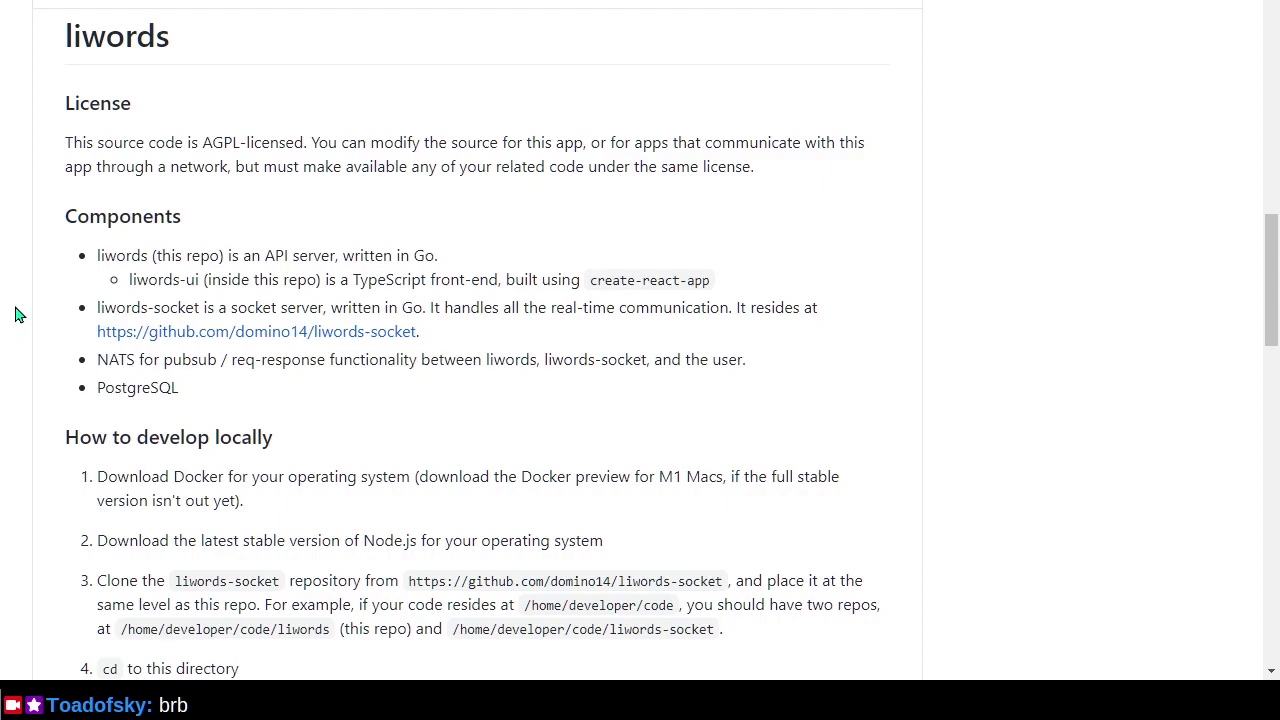
# Open the liwords Issues tab, listing 61 open and 105 closed issues.
pyautogui.hotkey('ctrl', 'Tab')
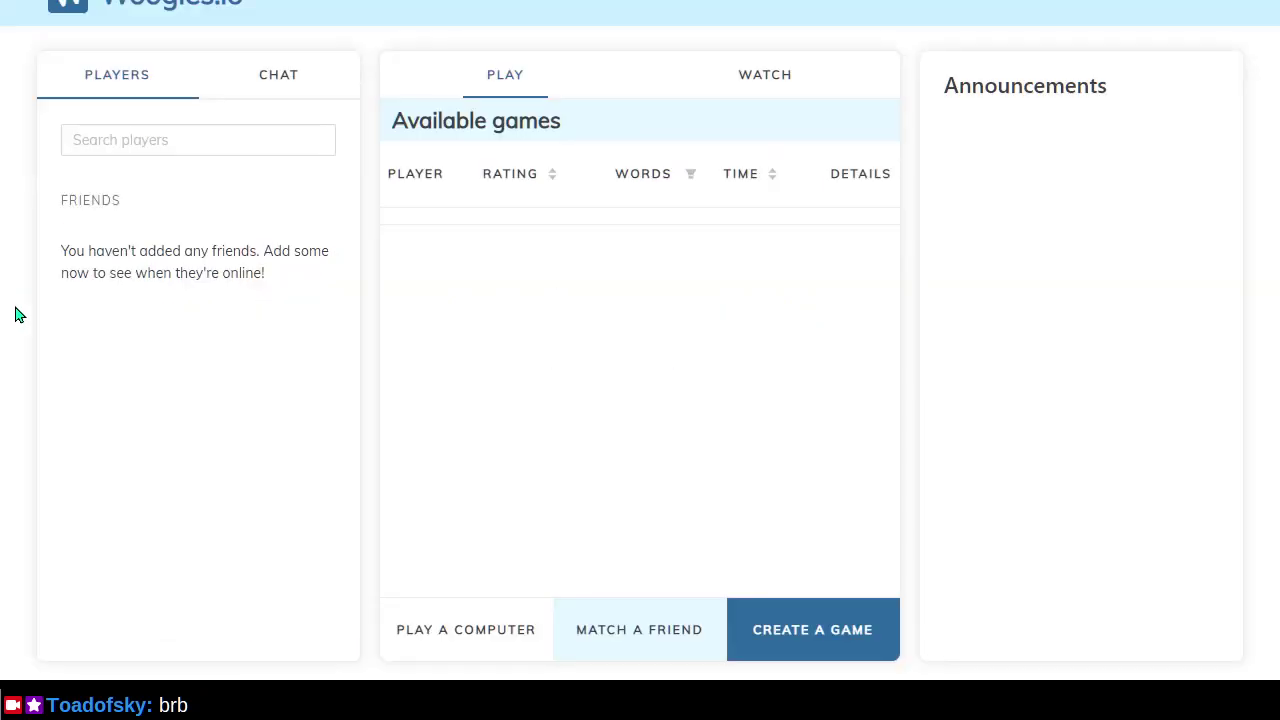
pyautogui.hotkey('ctrl', 'Tab')
pyautogui.scroll(15, 15, 314)
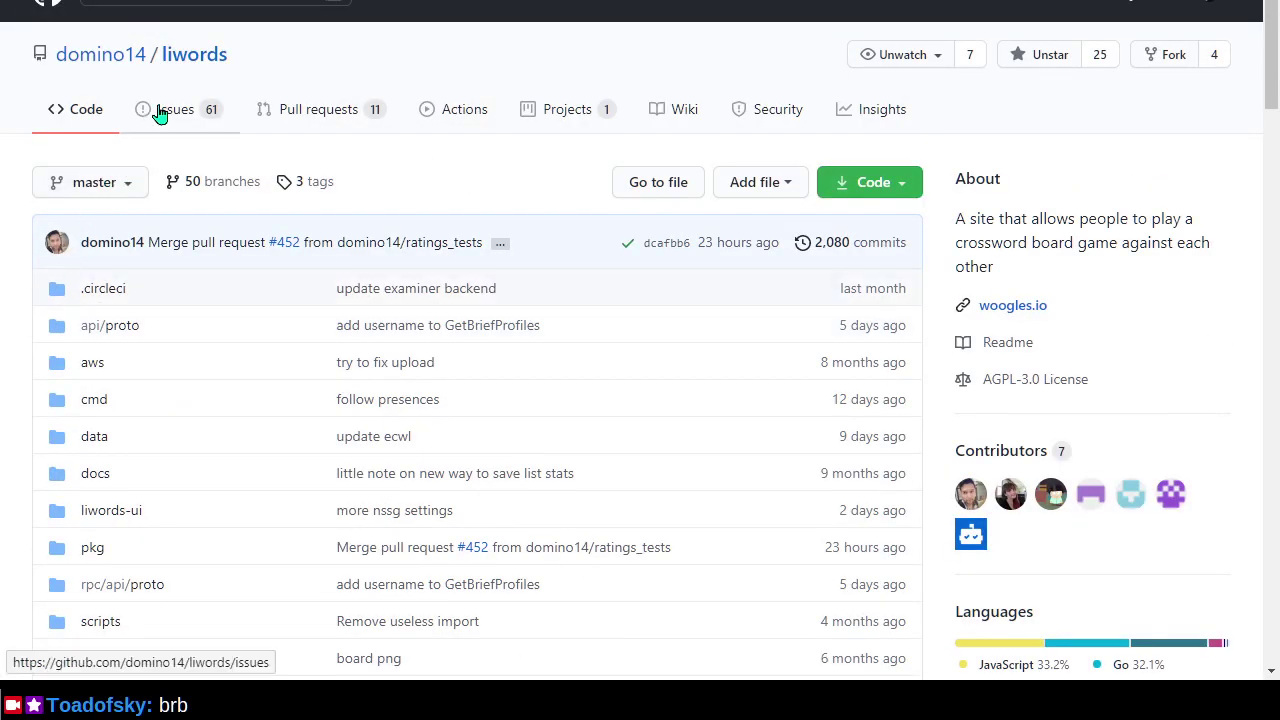
pyautogui.click(168, 112)
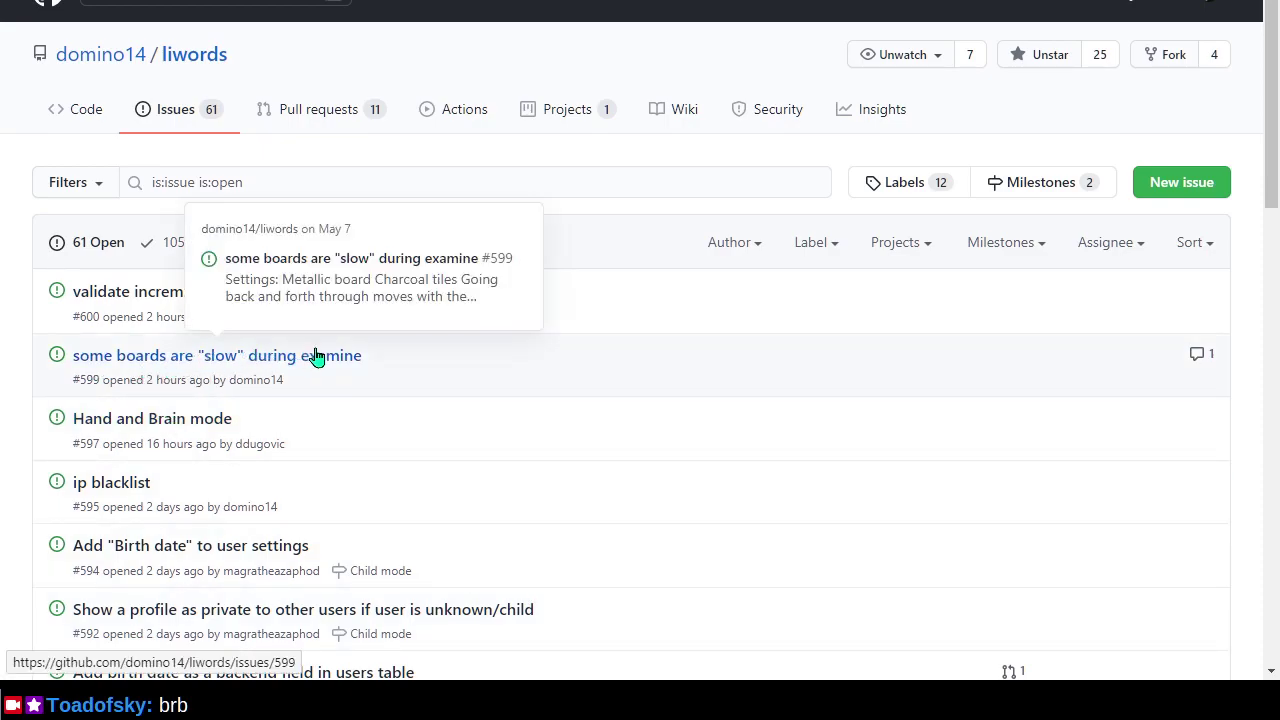
pyautogui.moveTo(360, 372)
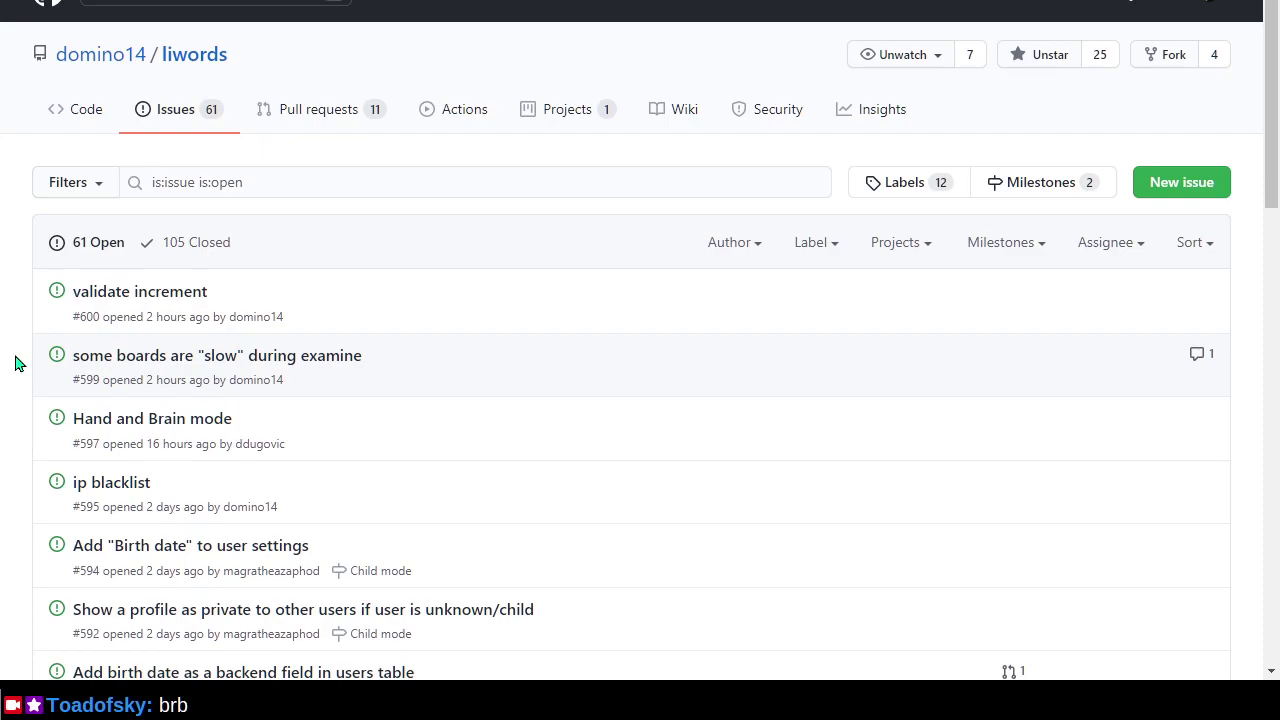
# Filter the issues list to the 2 closed 'good first issue' issues.
pyautogui.scroll(-2, 15, 363)
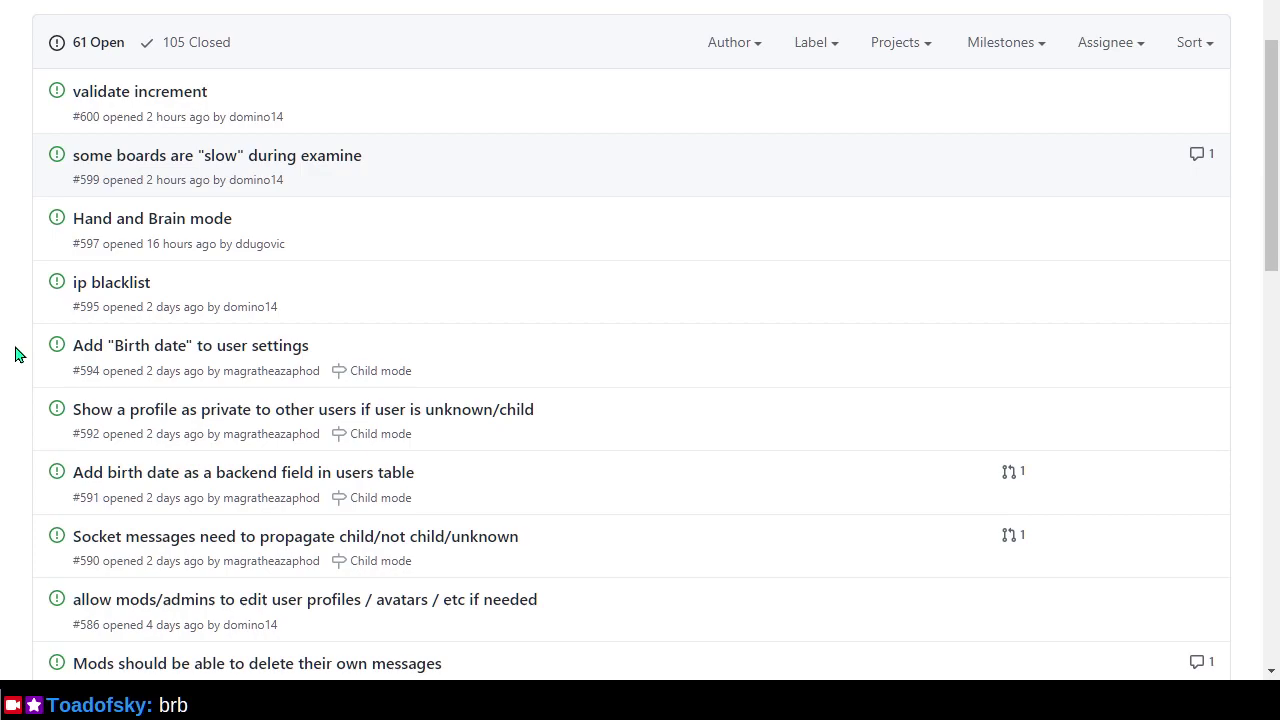
pyautogui.scroll(-1, 15, 354)
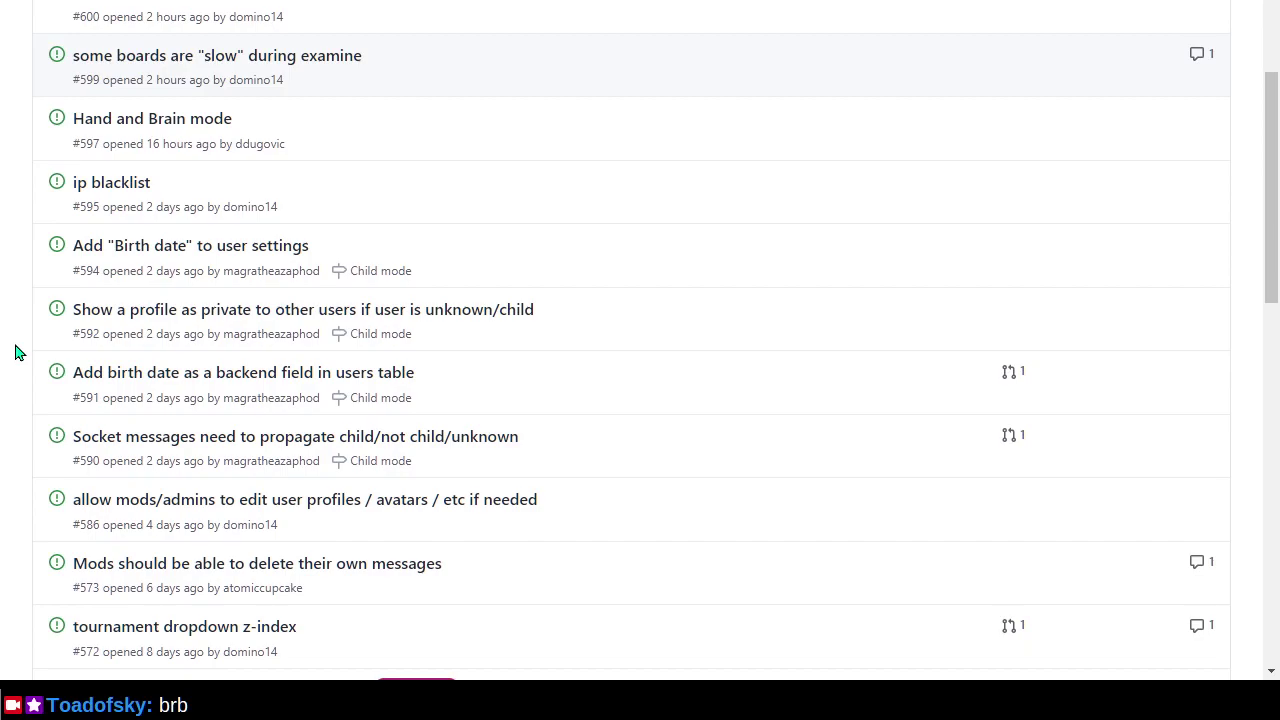
pyautogui.scroll(-1, 15, 353)
pyautogui.scroll(-1, 15, 352)
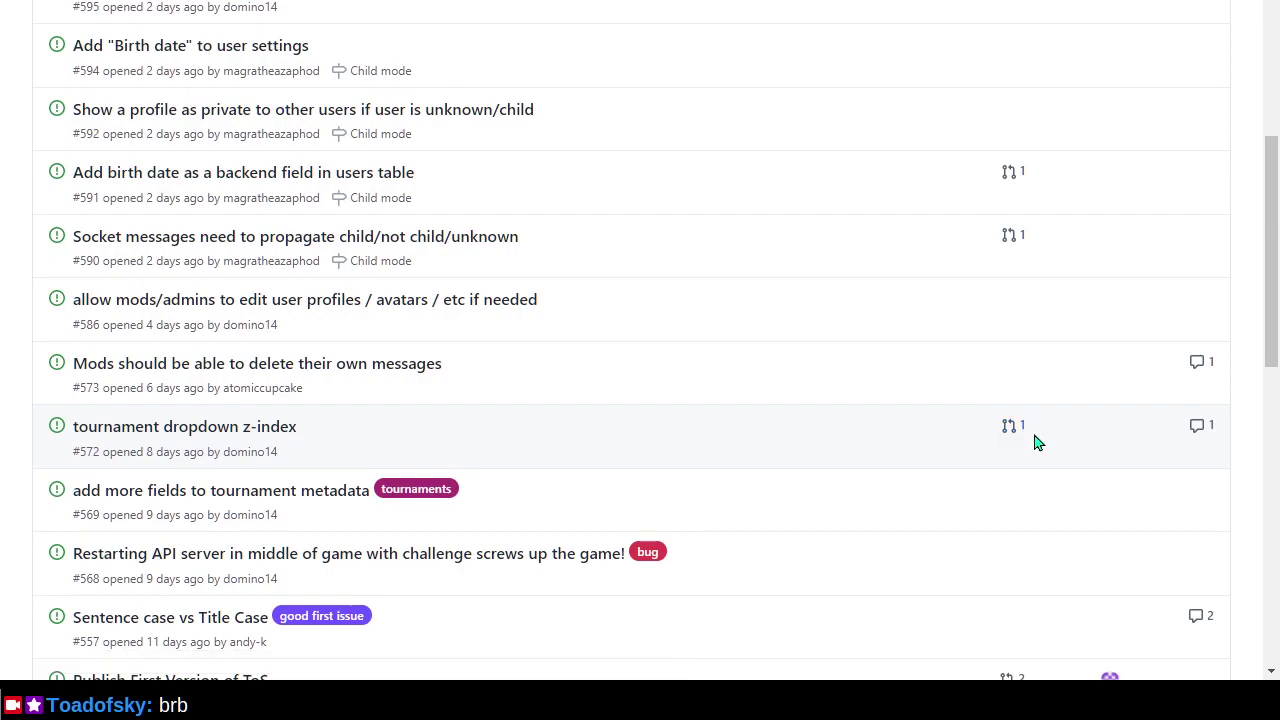
pyautogui.scroll(-1, 722, 450)
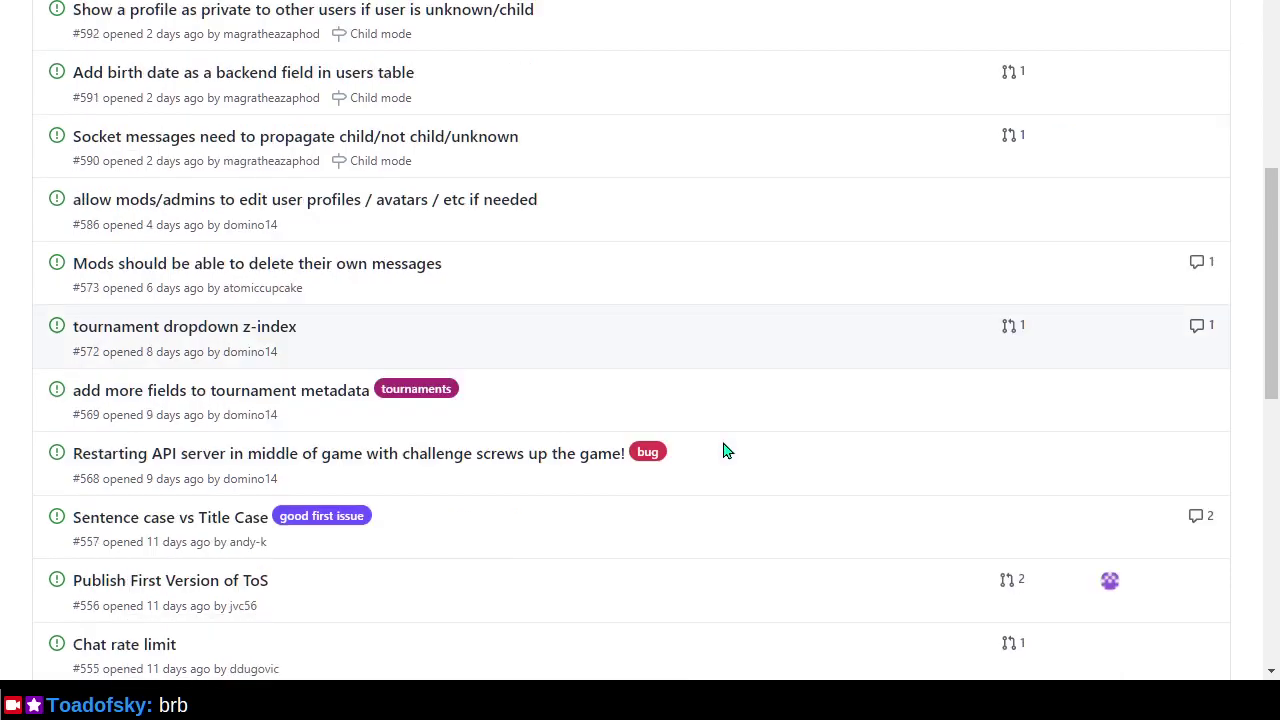
pyautogui.scroll(-1, 724, 450)
pyautogui.scroll(-2, 725, 450)
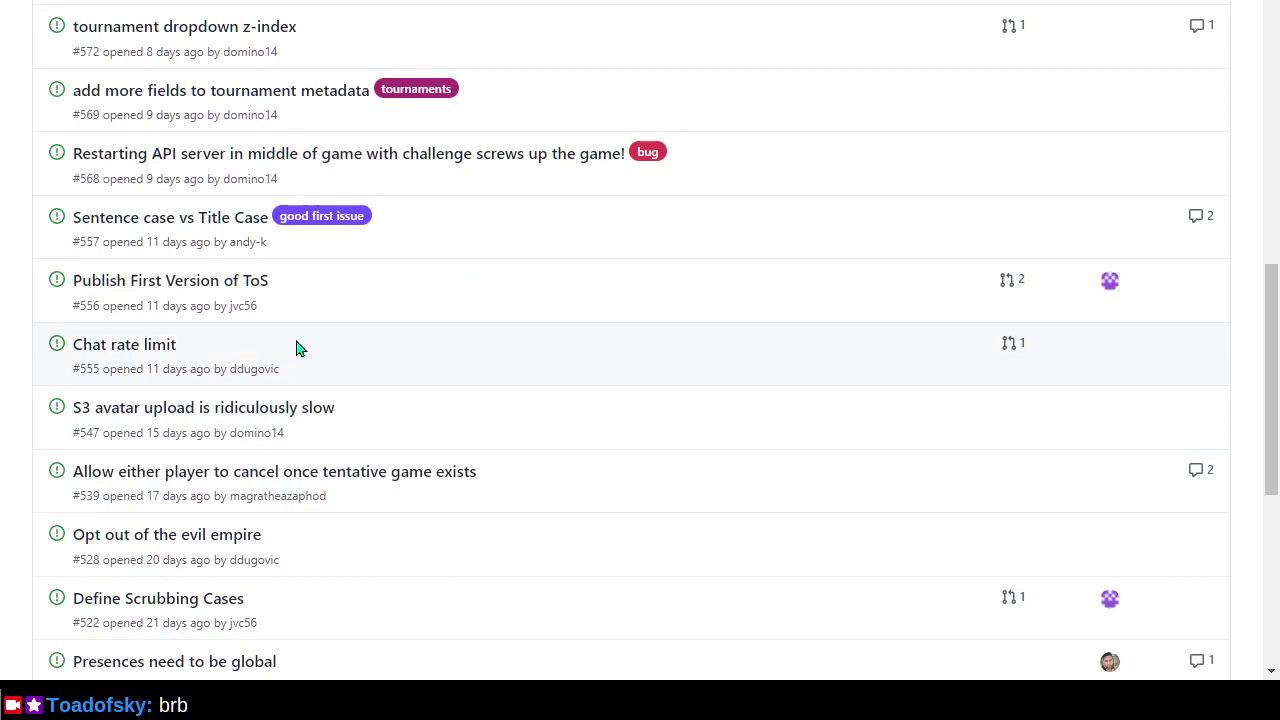
pyautogui.click(325, 227)
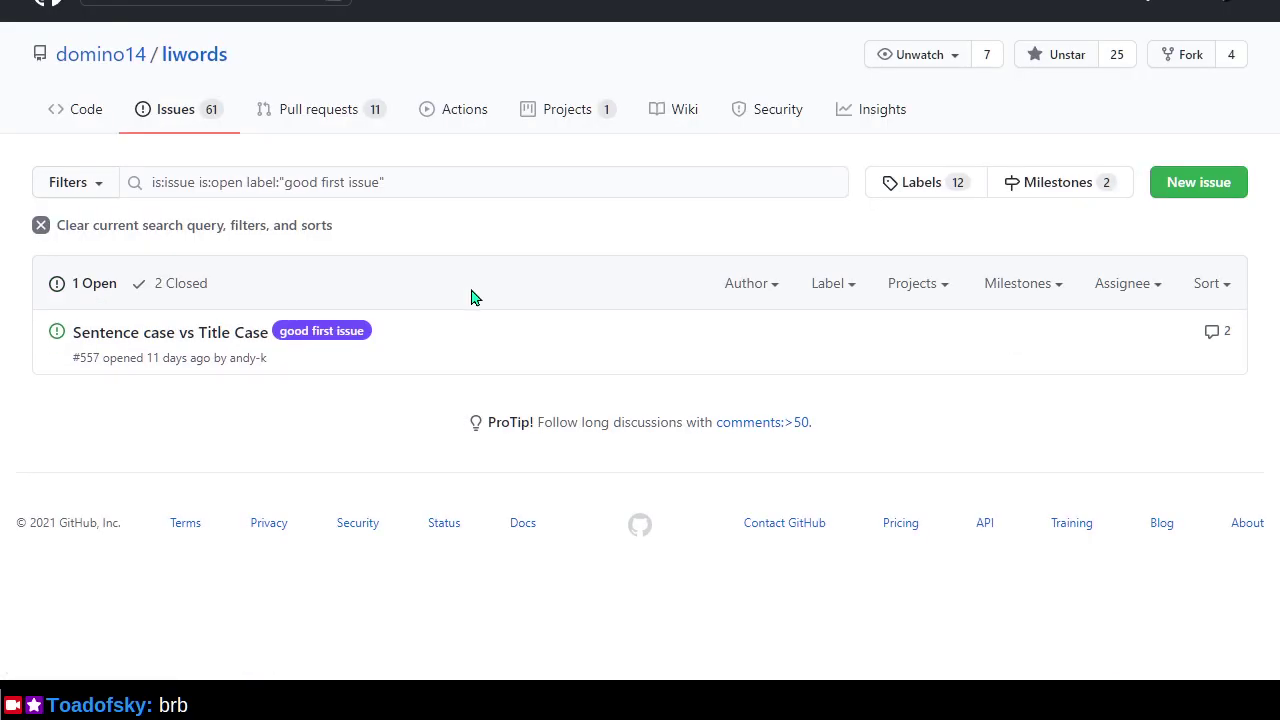
pyautogui.click(196, 285)
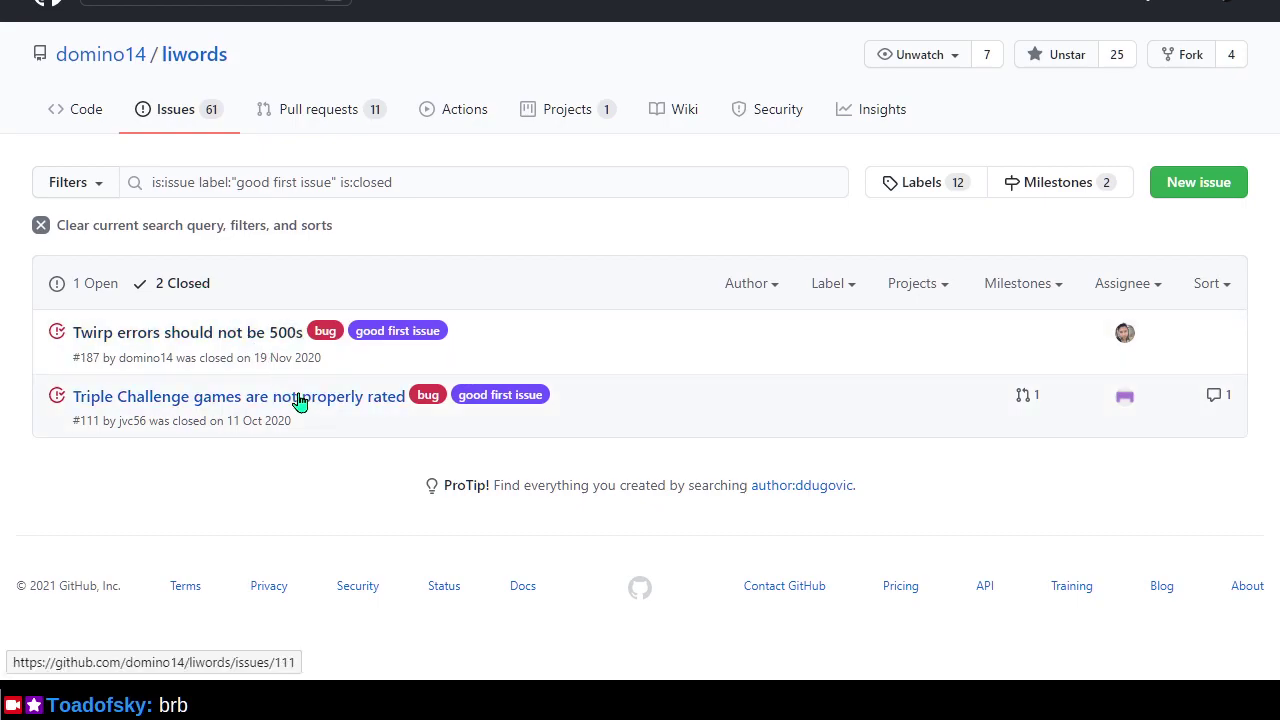
# Open issue #111 'Triple Challenge games are not properly rated' and follow its link to PR #115.
pyautogui.moveTo(314, 410)
pyautogui.click(231, 403)
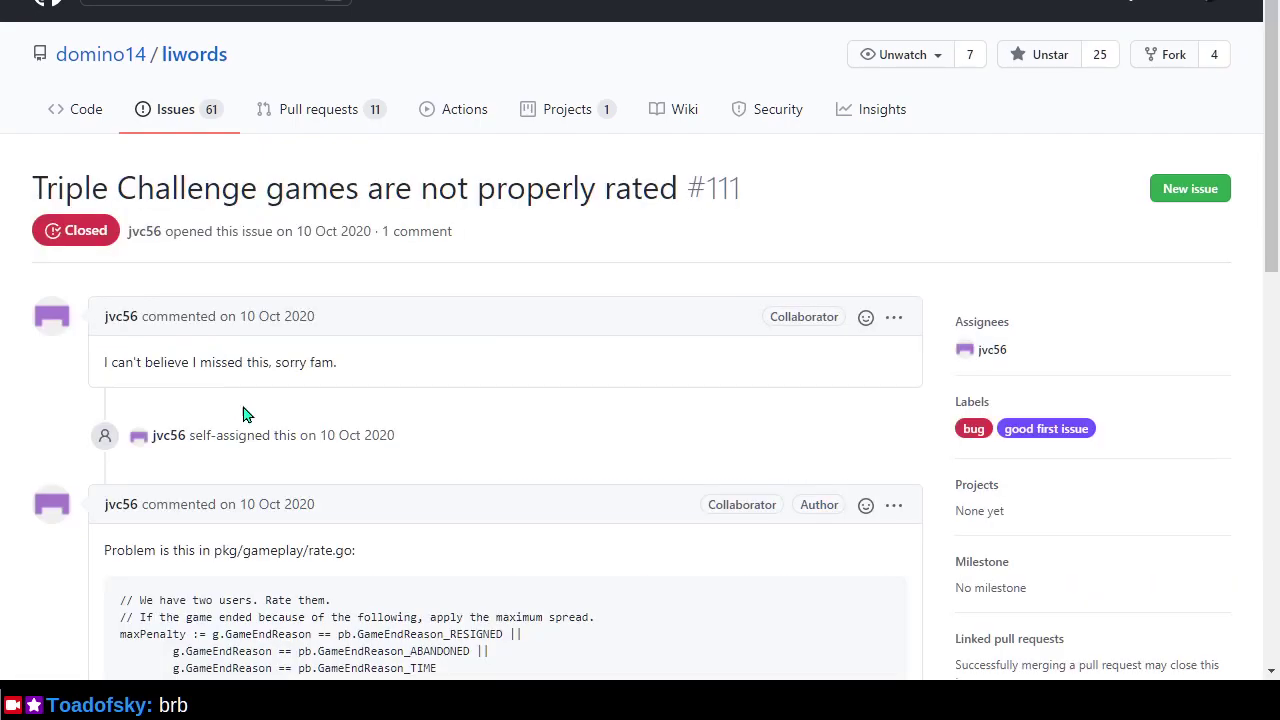
pyautogui.scroll(-4, 284, 482)
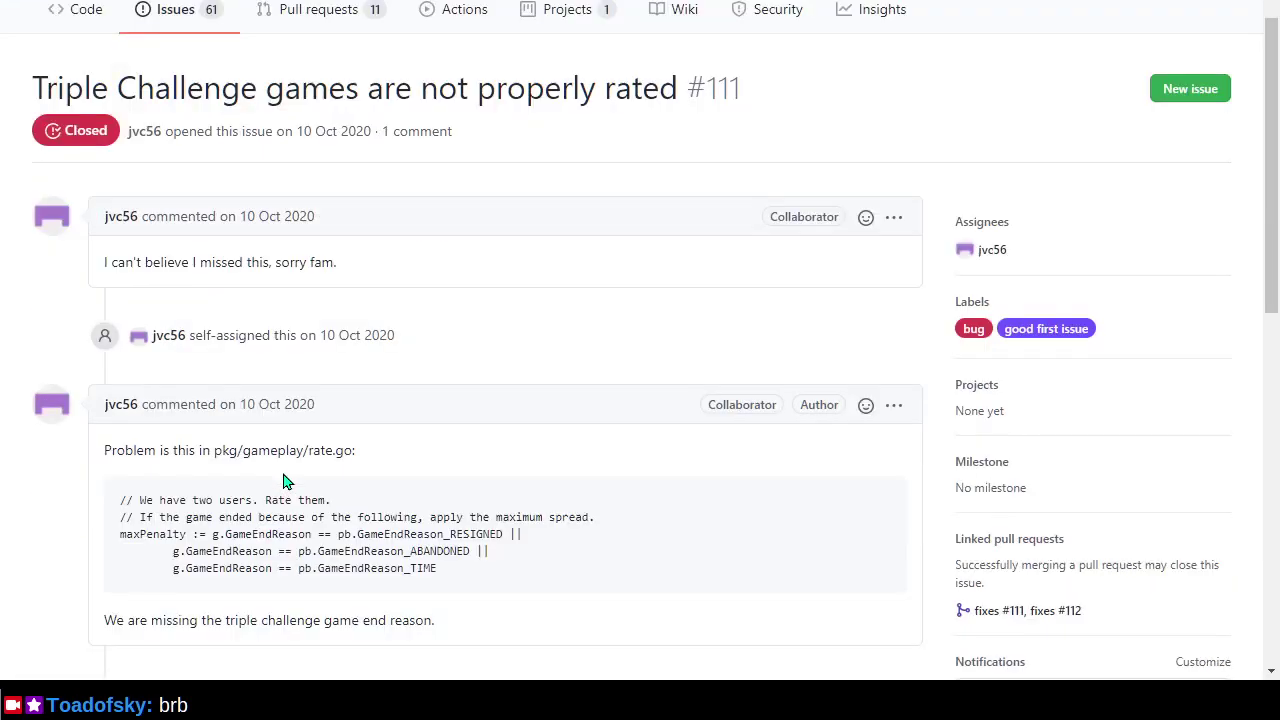
pyautogui.scroll(4, 284, 482)
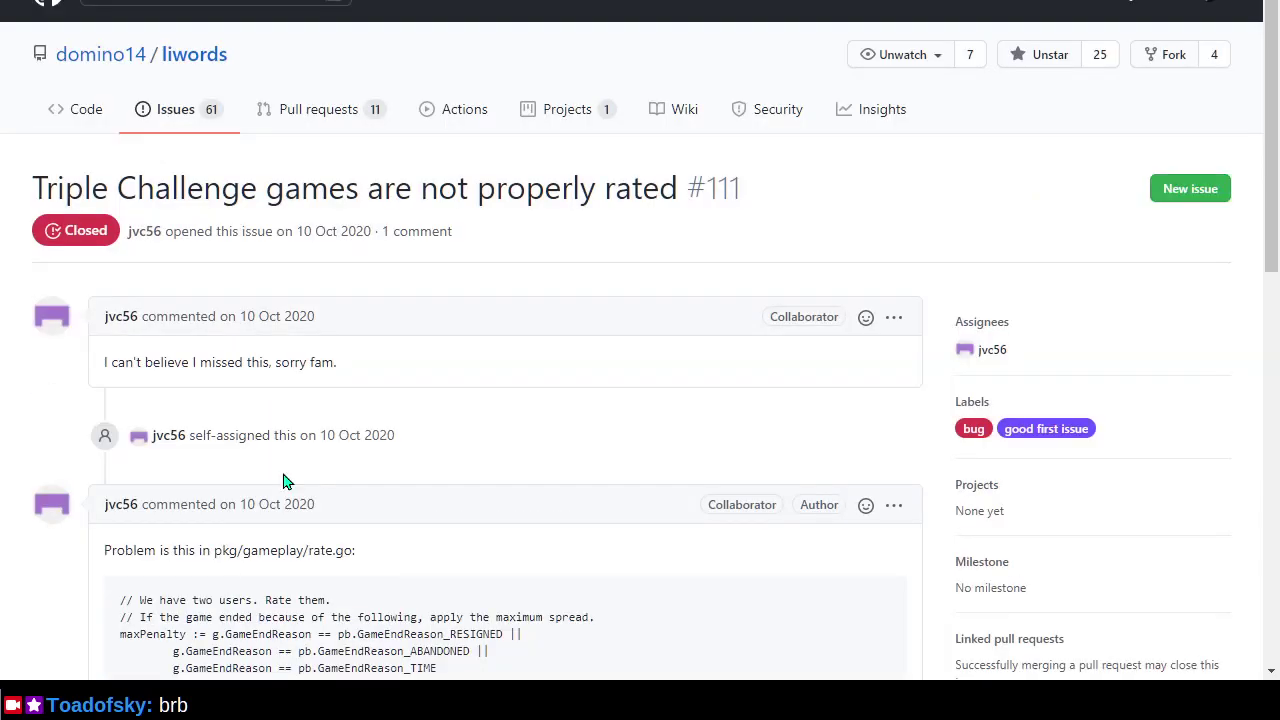
pyautogui.scroll(-6, 284, 482)
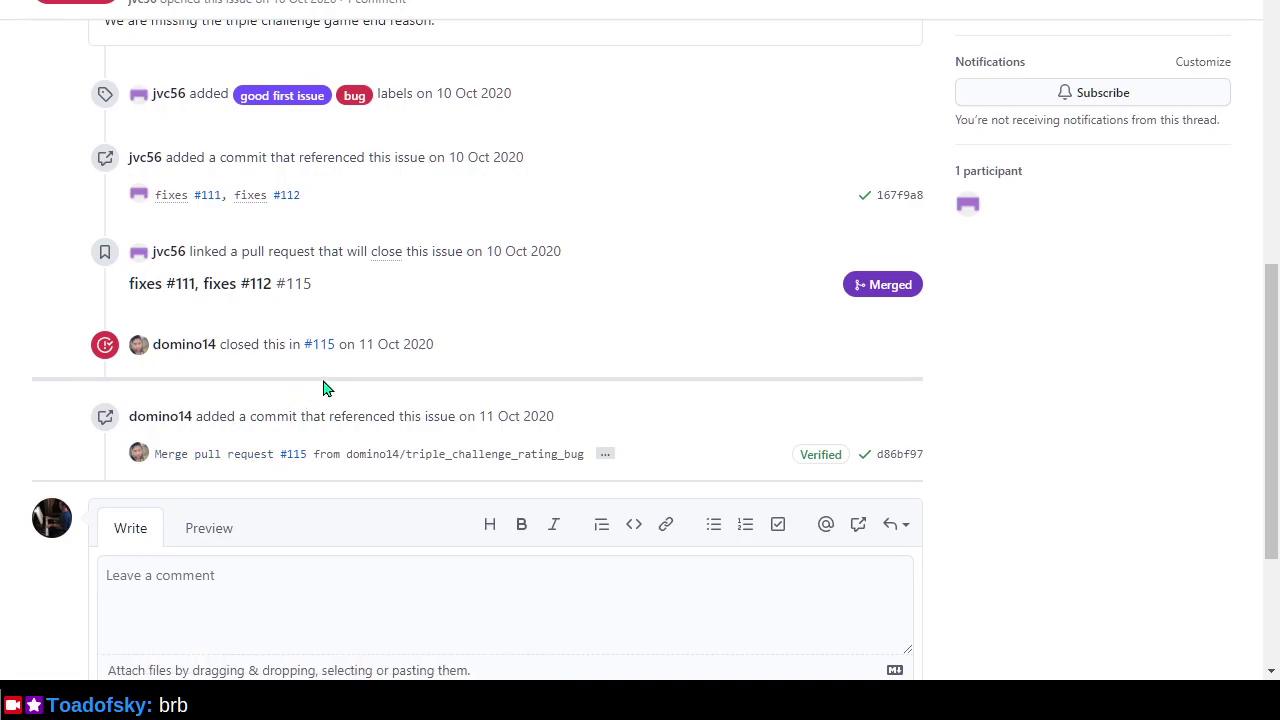
pyautogui.scroll(3, 323, 388)
pyautogui.click(328, 646)
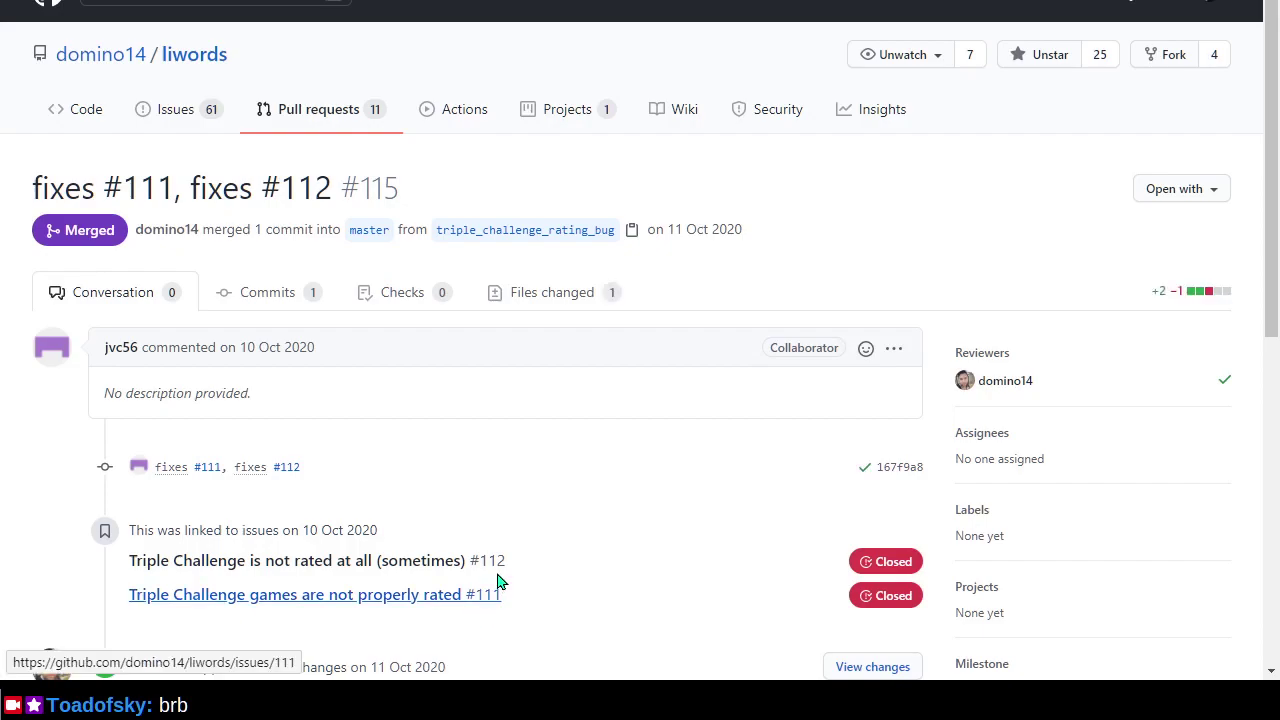
# View PR #115's rate.go diff under Files changed, then return to the liwords repository page.
pyautogui.click(566, 298)
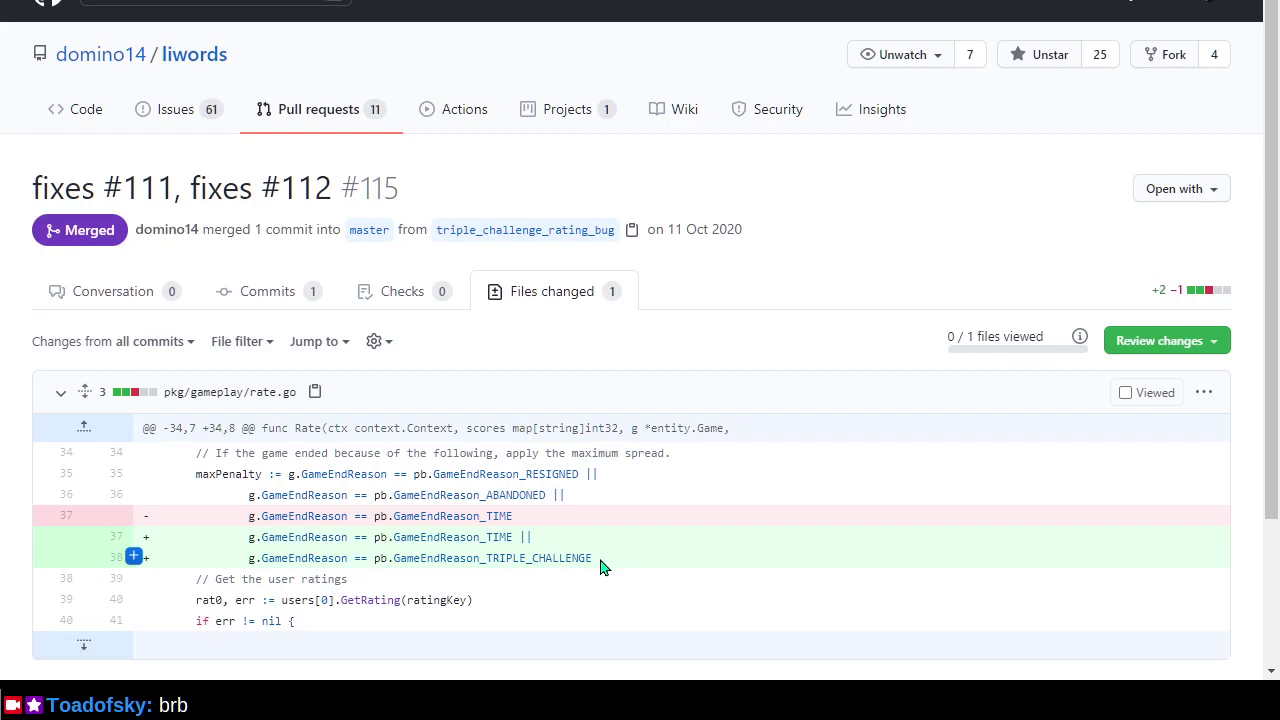
pyautogui.scroll(-3, 603, 563)
pyautogui.scroll(3, 603, 563)
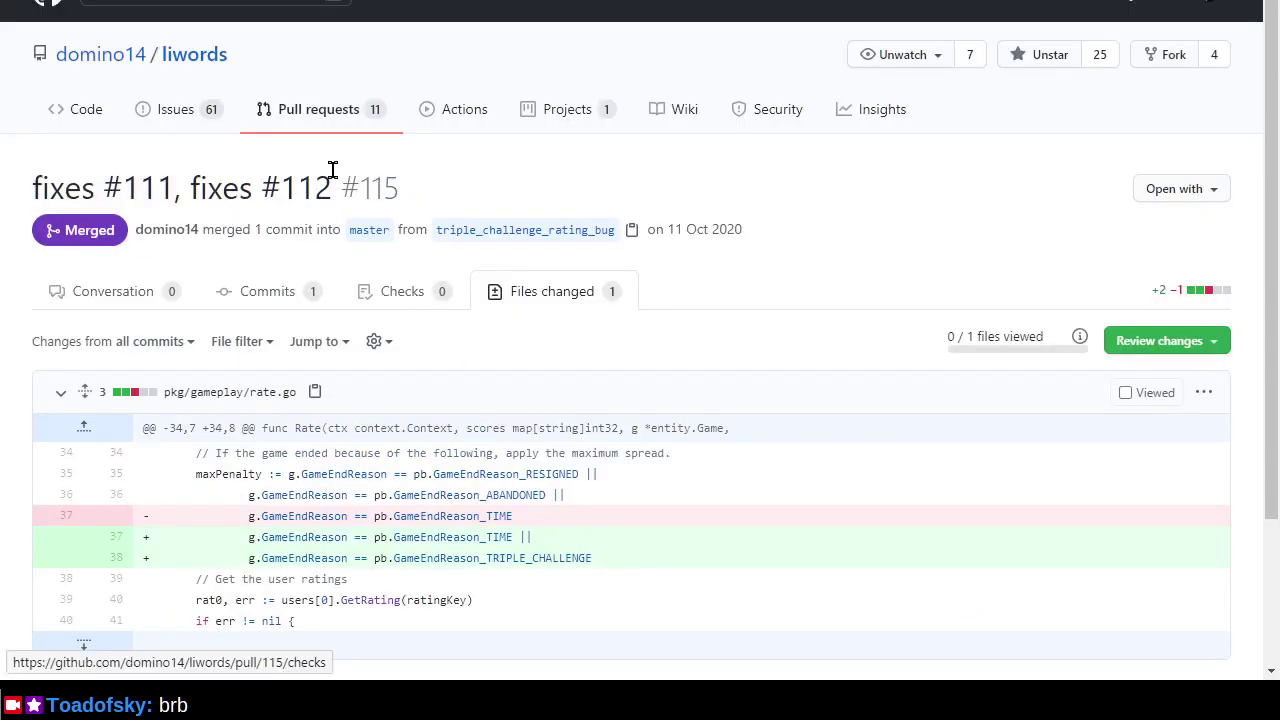
pyautogui.click(219, 70)
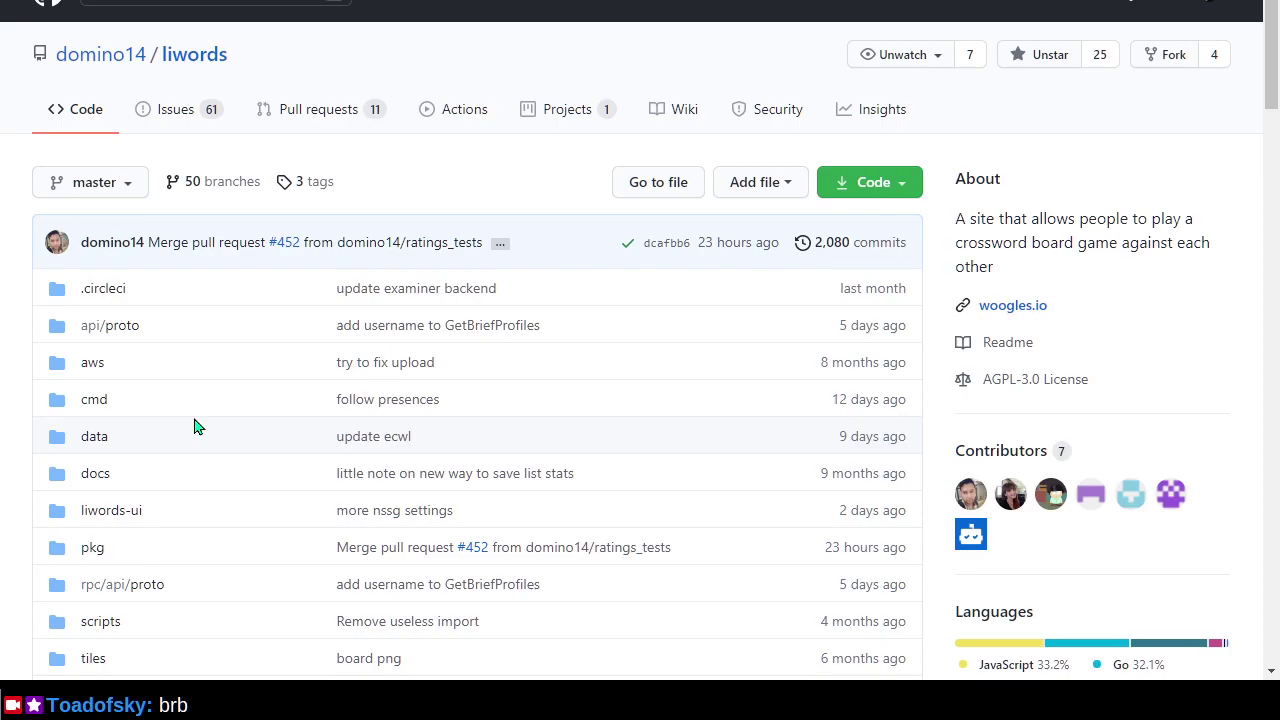
# Open the Hand and Brain mode issue from the issues list, then return to the repository home.
pyautogui.click(184, 121)
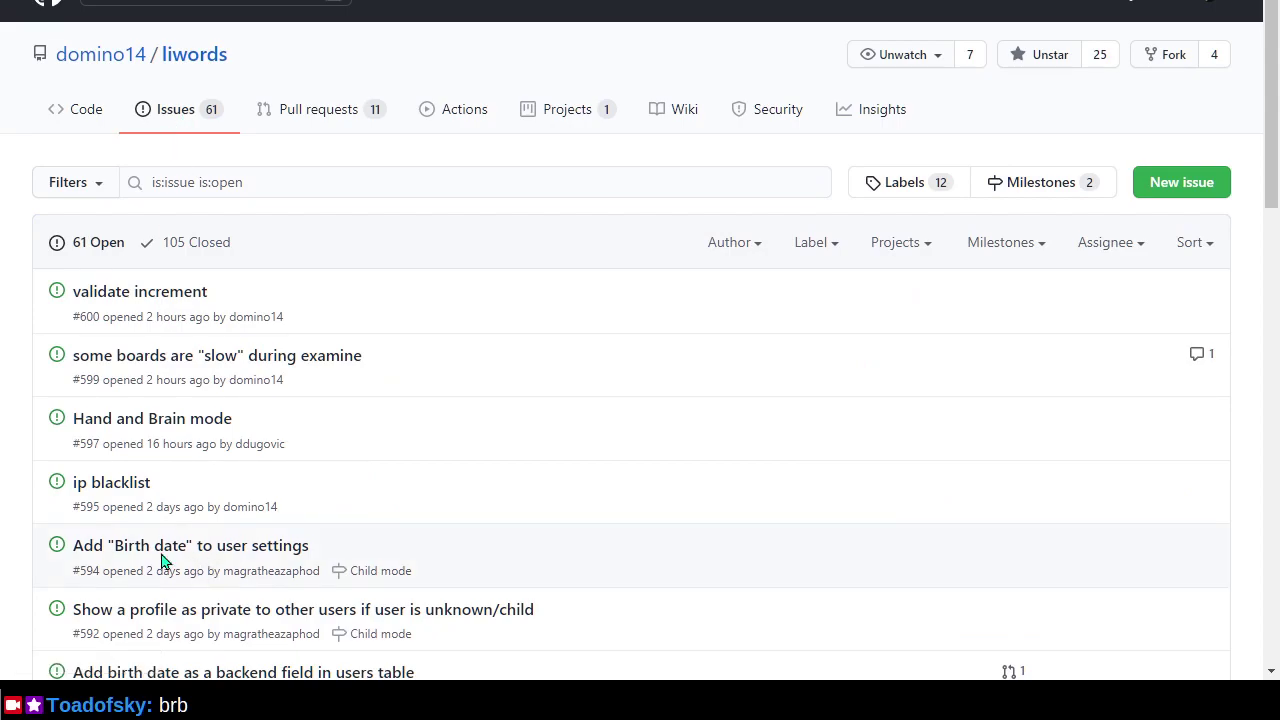
pyautogui.scroll(-1, 17, 490)
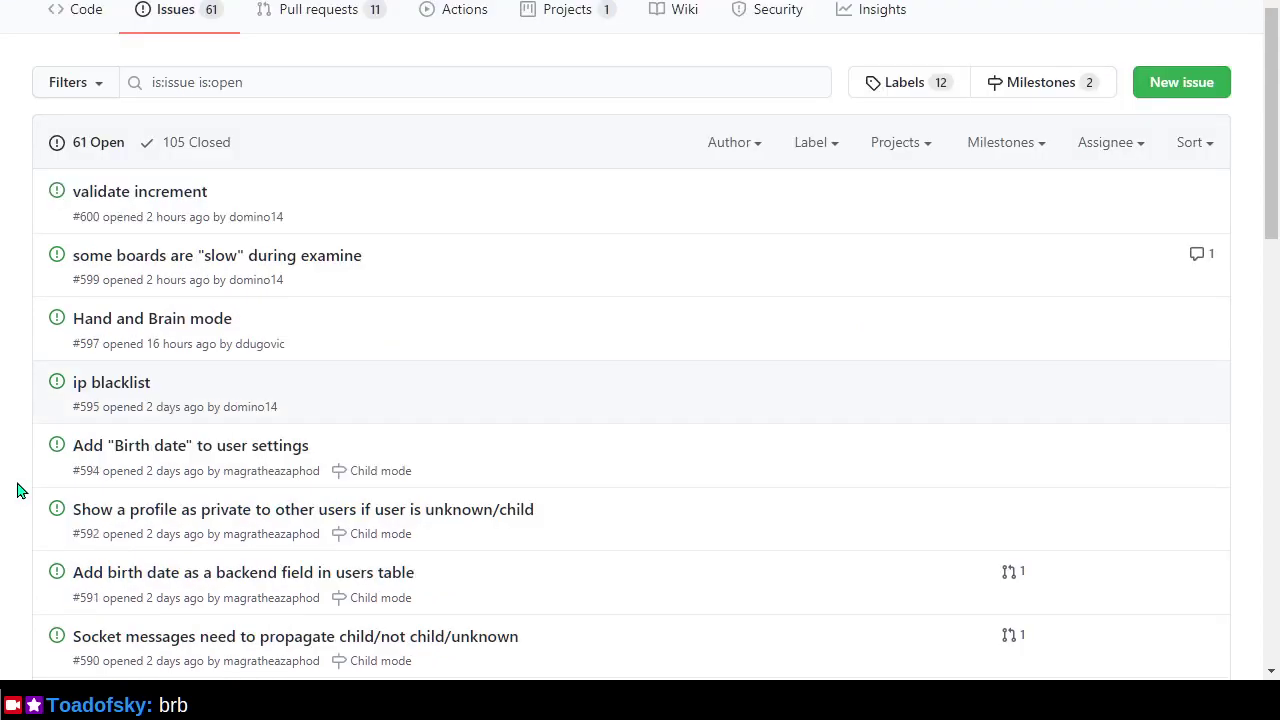
pyautogui.doubleClick(196, 324)
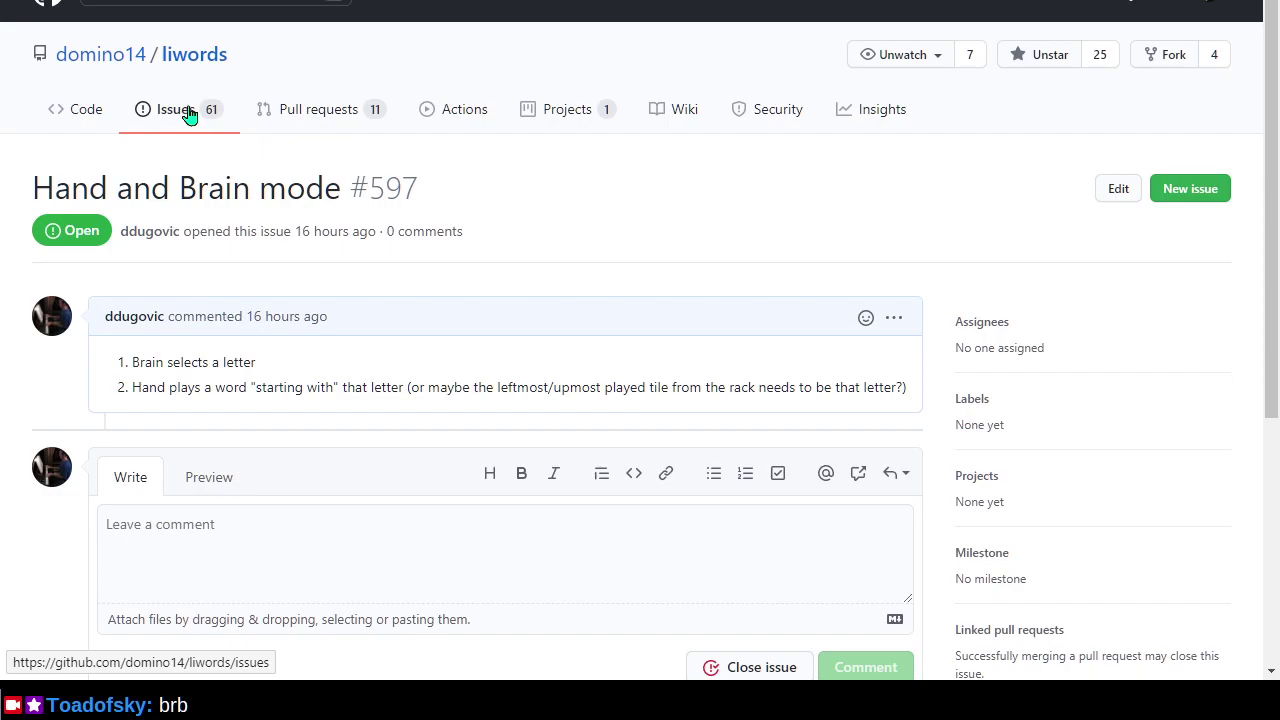
pyautogui.click(208, 54)
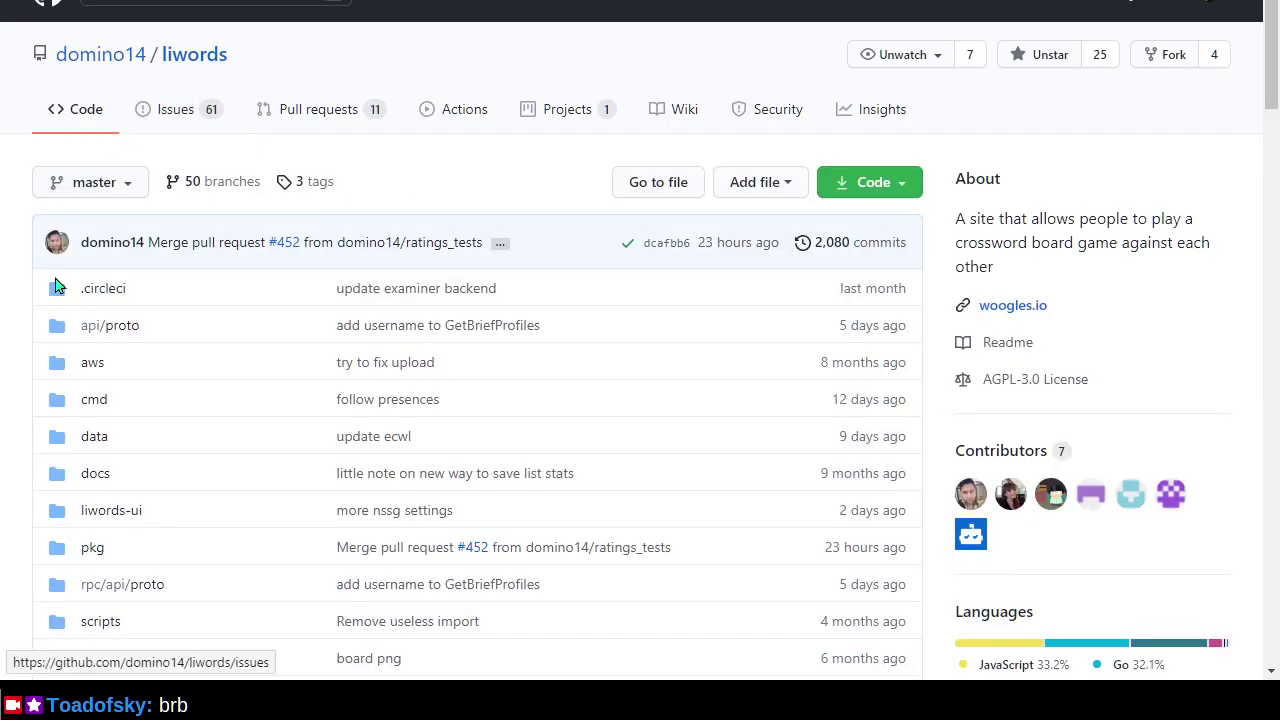
# Scroll the open issues list and open #528 'Opt out of the evil empire'.
pyautogui.click(183, 120)
pyautogui.scroll(-1, 440, 430)
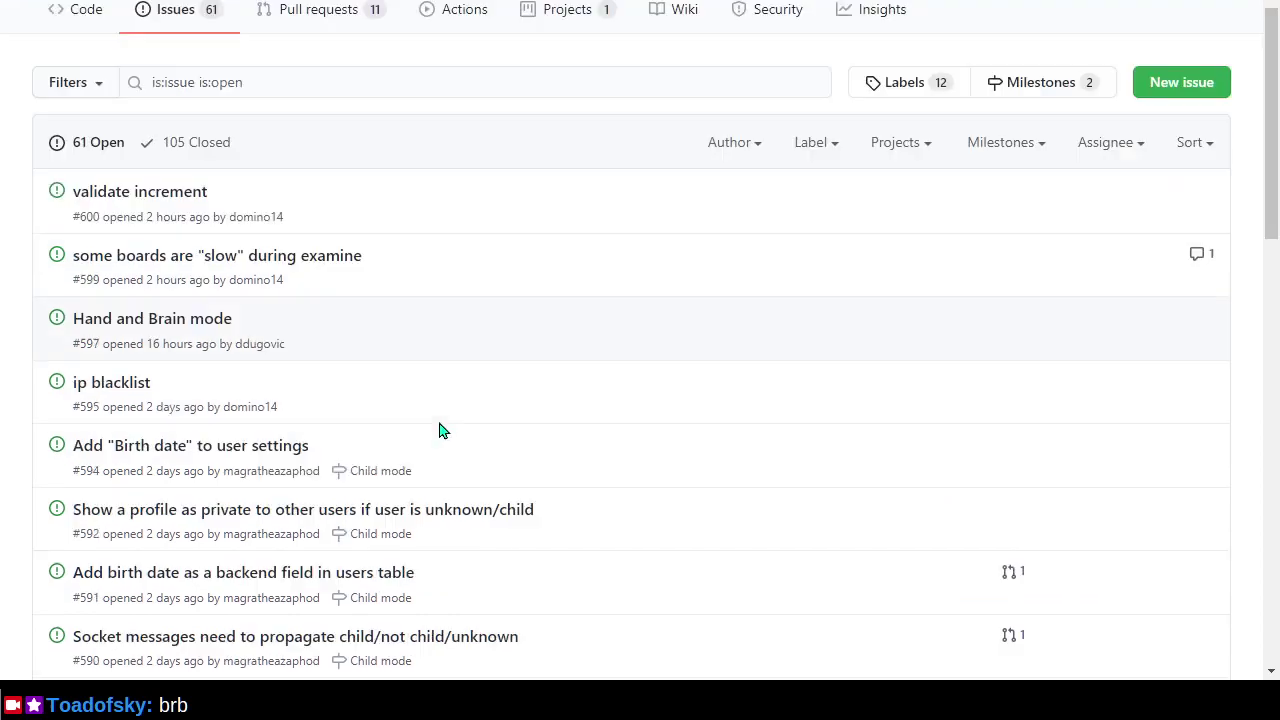
pyautogui.scroll(-4, 442, 430)
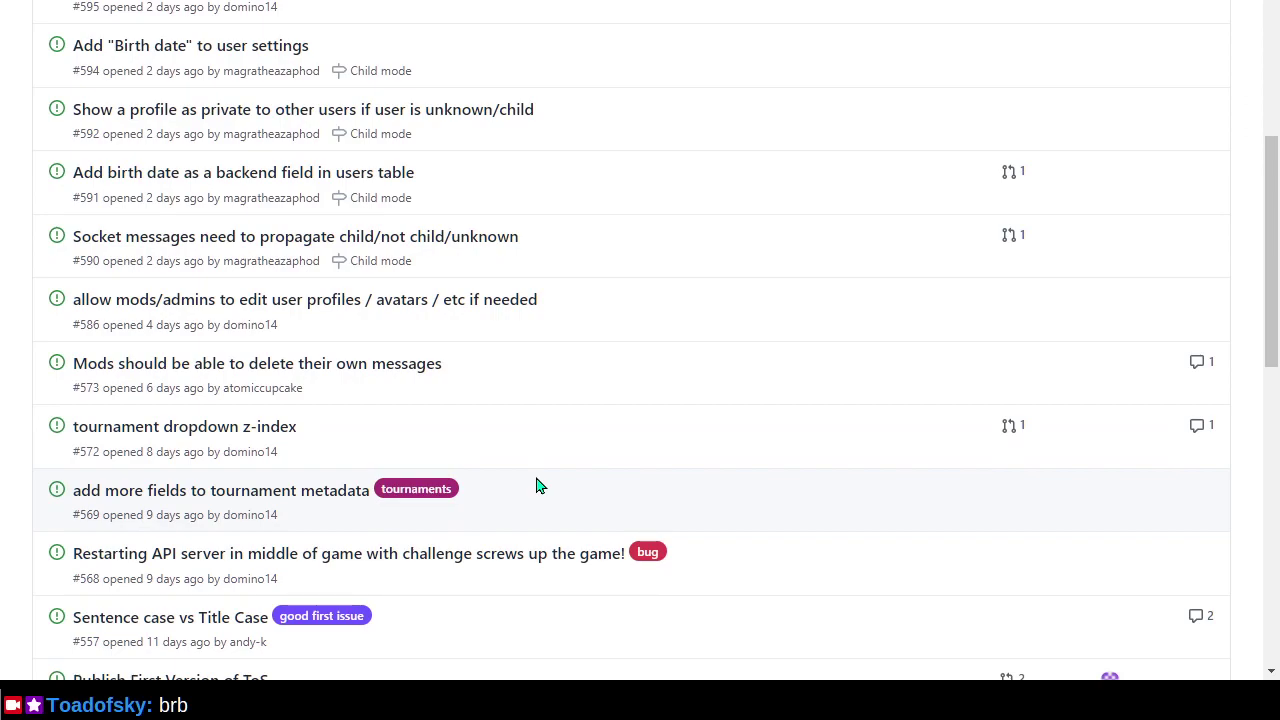
pyautogui.scroll(-2, 536, 485)
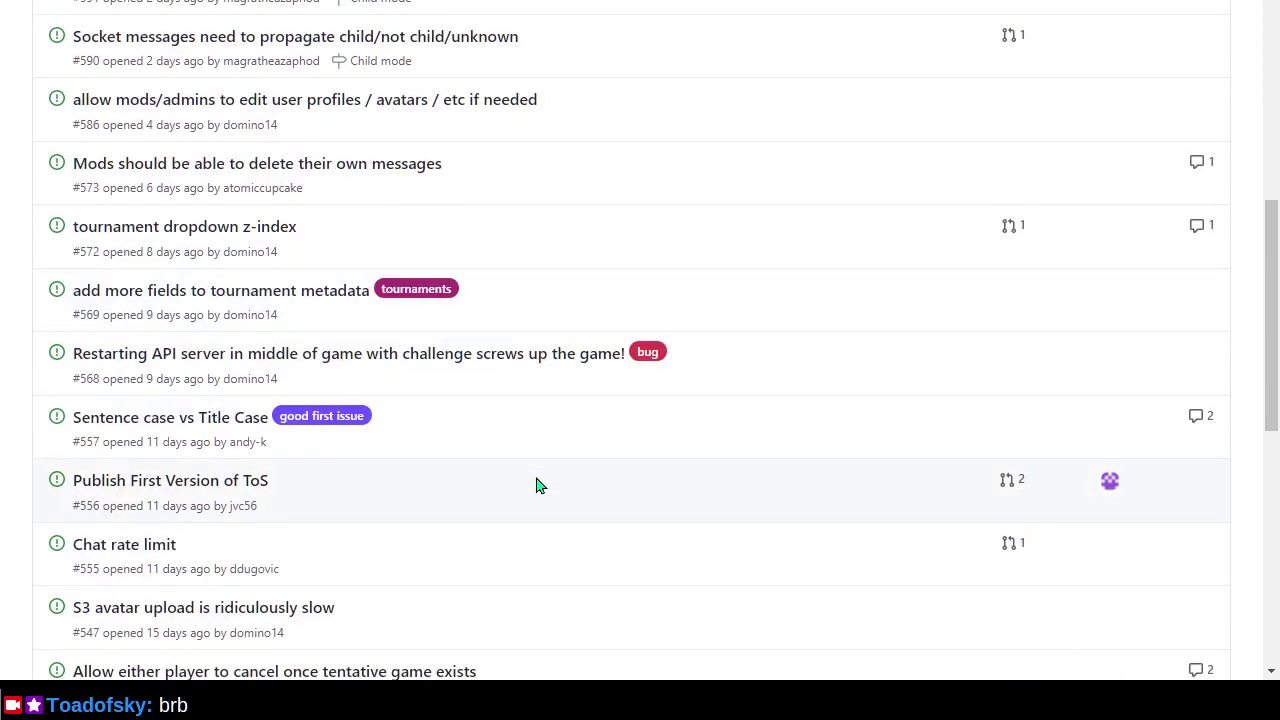
pyautogui.scroll(-2, 536, 485)
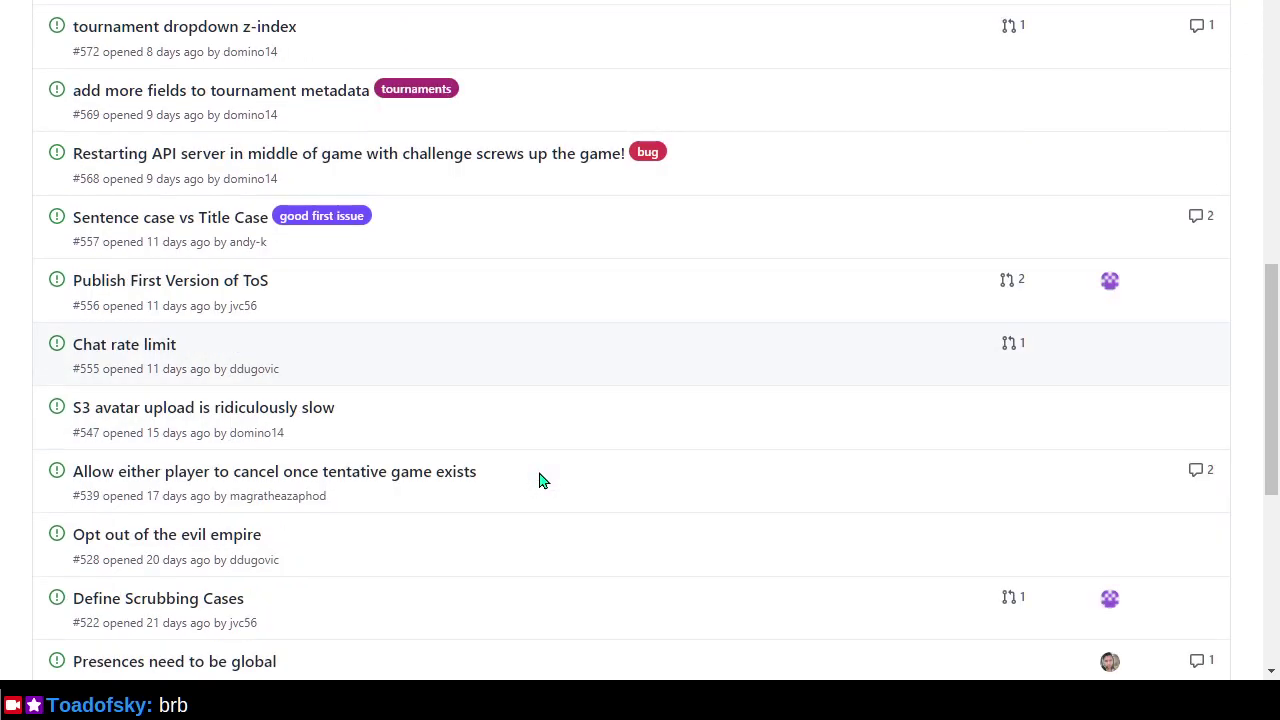
pyautogui.scroll(-2, 540, 480)
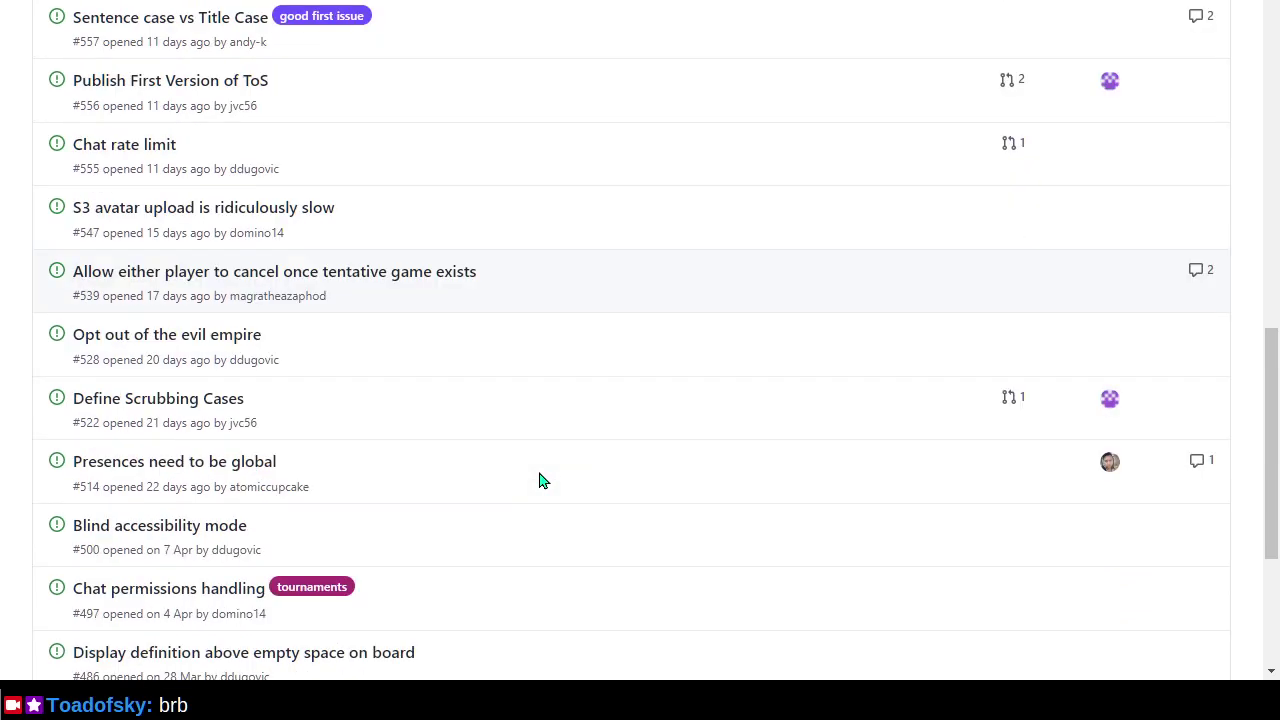
pyautogui.click(168, 338)
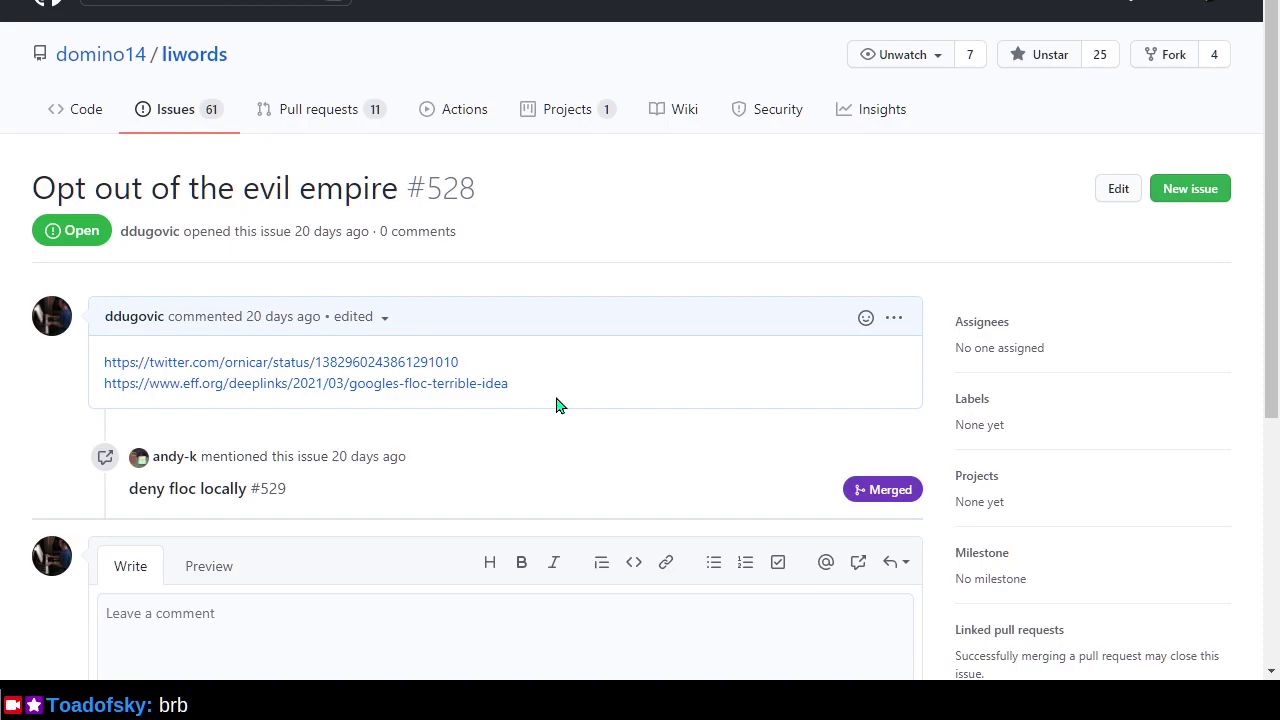
# Return to the open-issues list and open issue #500 'Blind accessibility mode'.
pyautogui.hotkey('alt', 'Left')
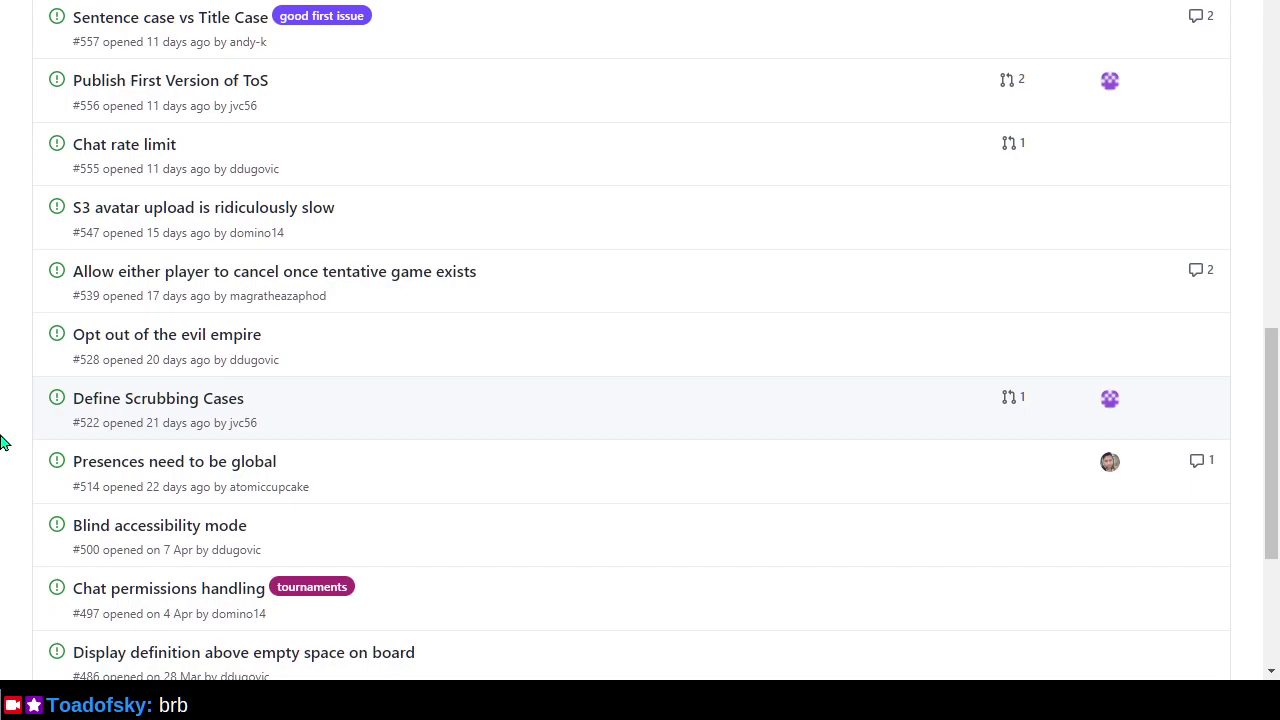
pyautogui.scroll(-2, 10, 443)
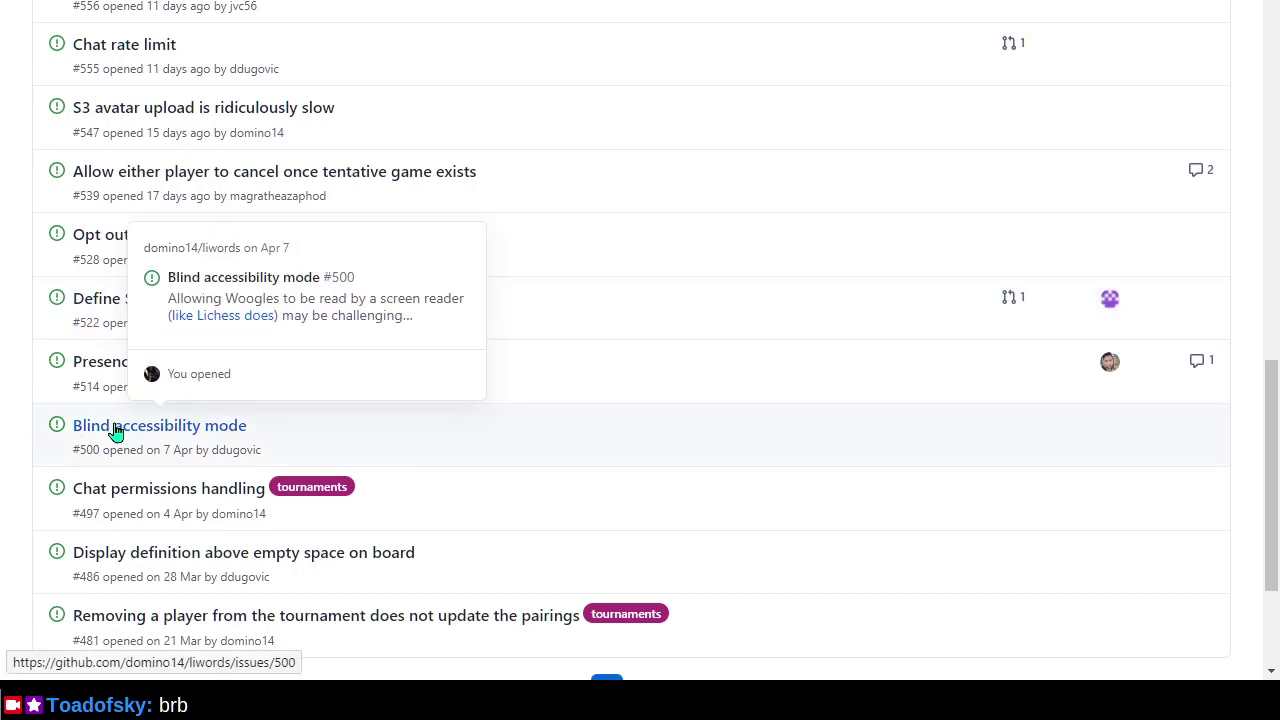
pyautogui.click(155, 430)
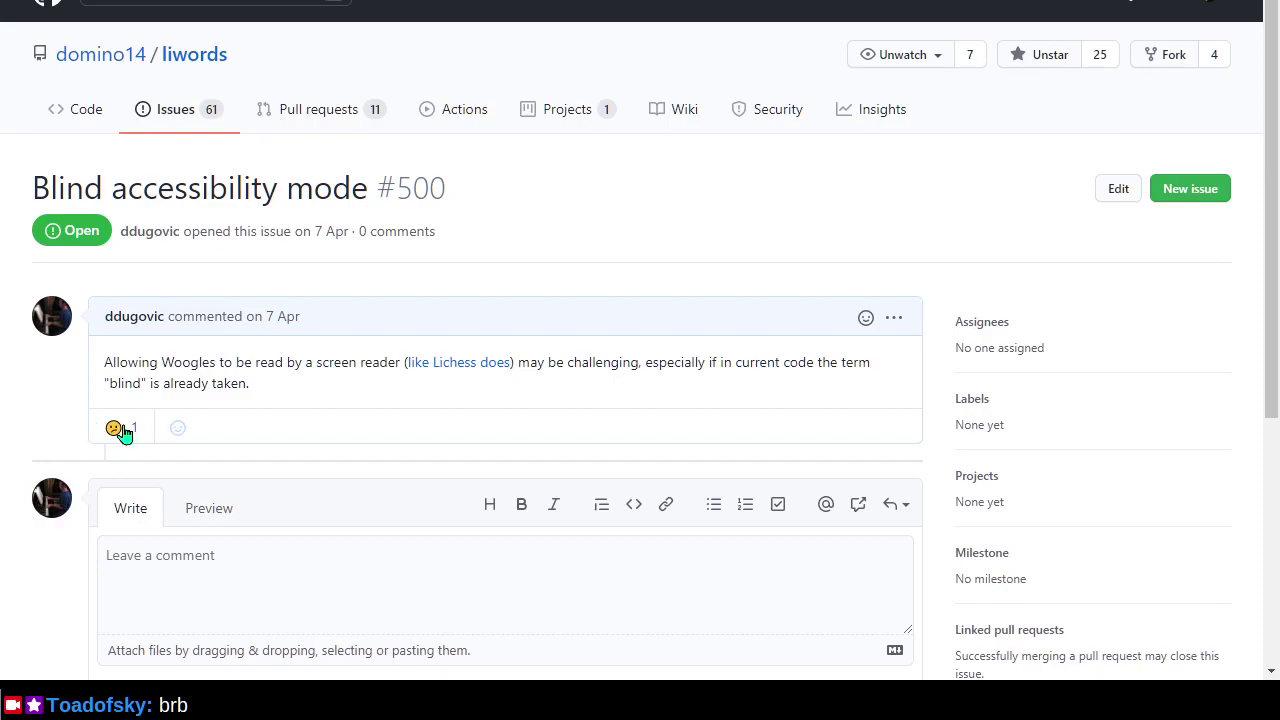
pyautogui.moveTo(116, 428)
# Select the word 'blind' in the issue comment, then go back to the end of the issue list.
pyautogui.doubleClick(115, 382)
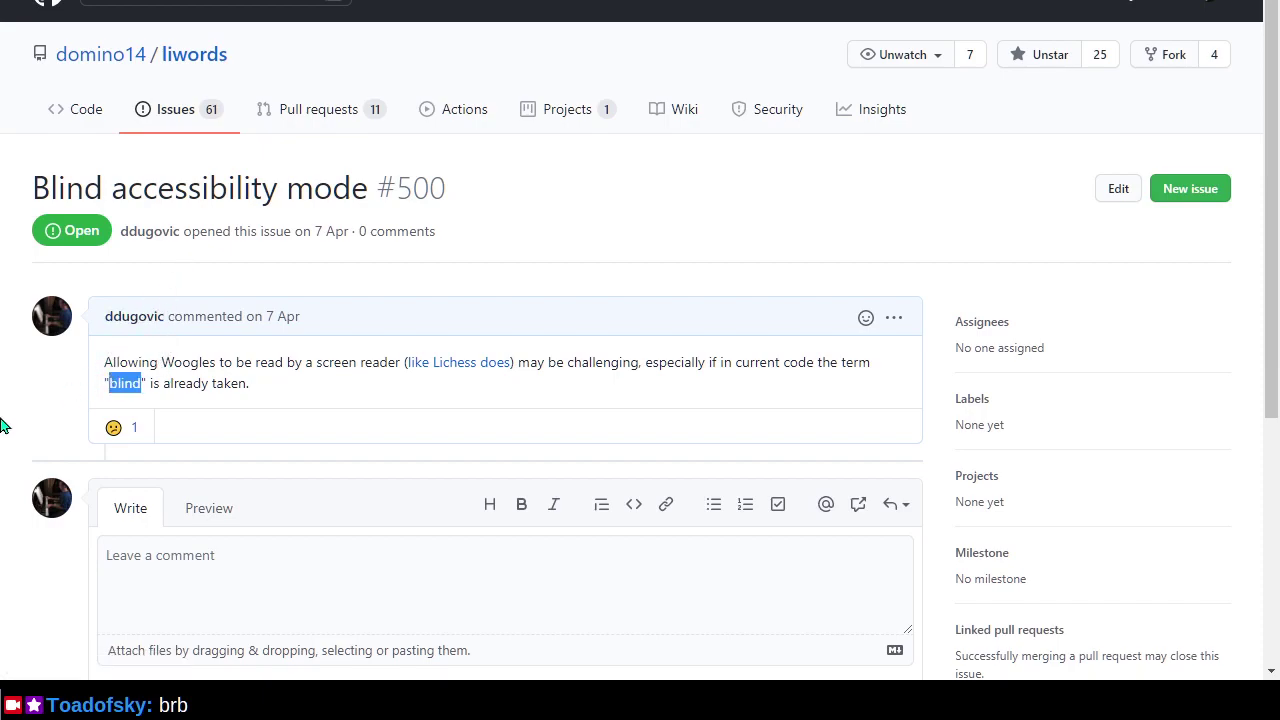
pyautogui.click(38, 383)
pyautogui.hotkey('alt', 'Left')
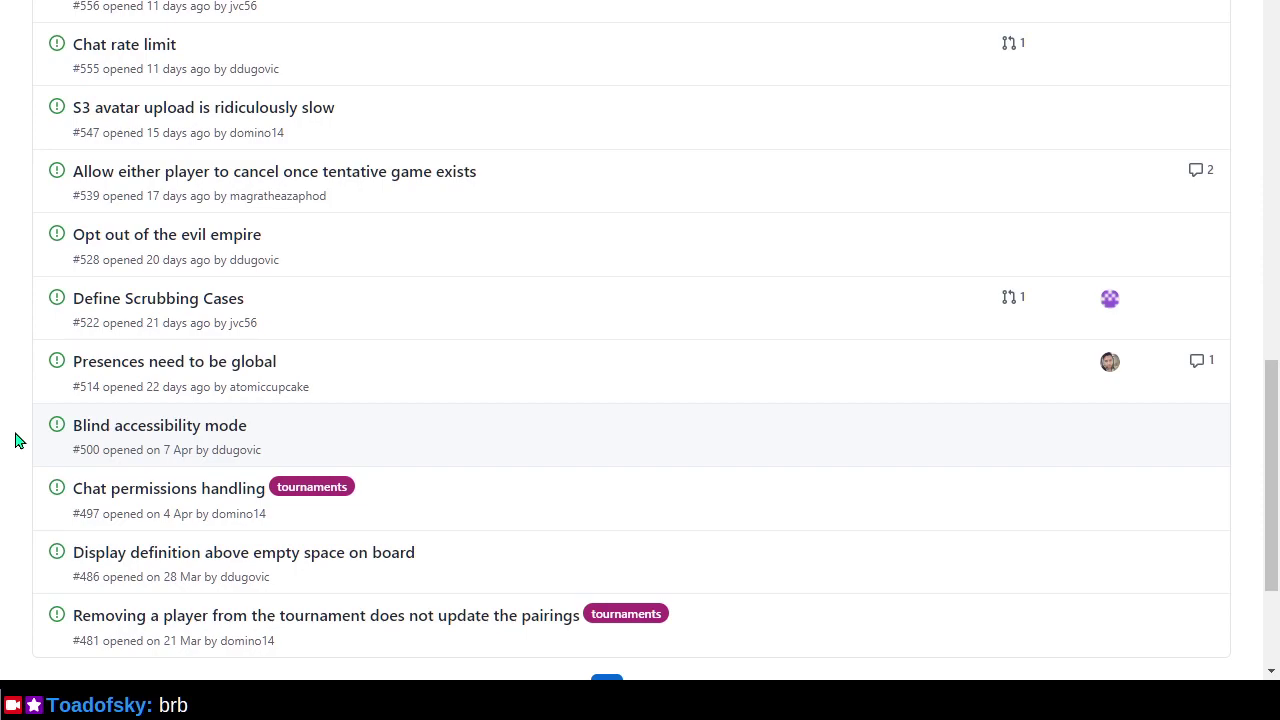
pyautogui.scroll(-1, 15, 440)
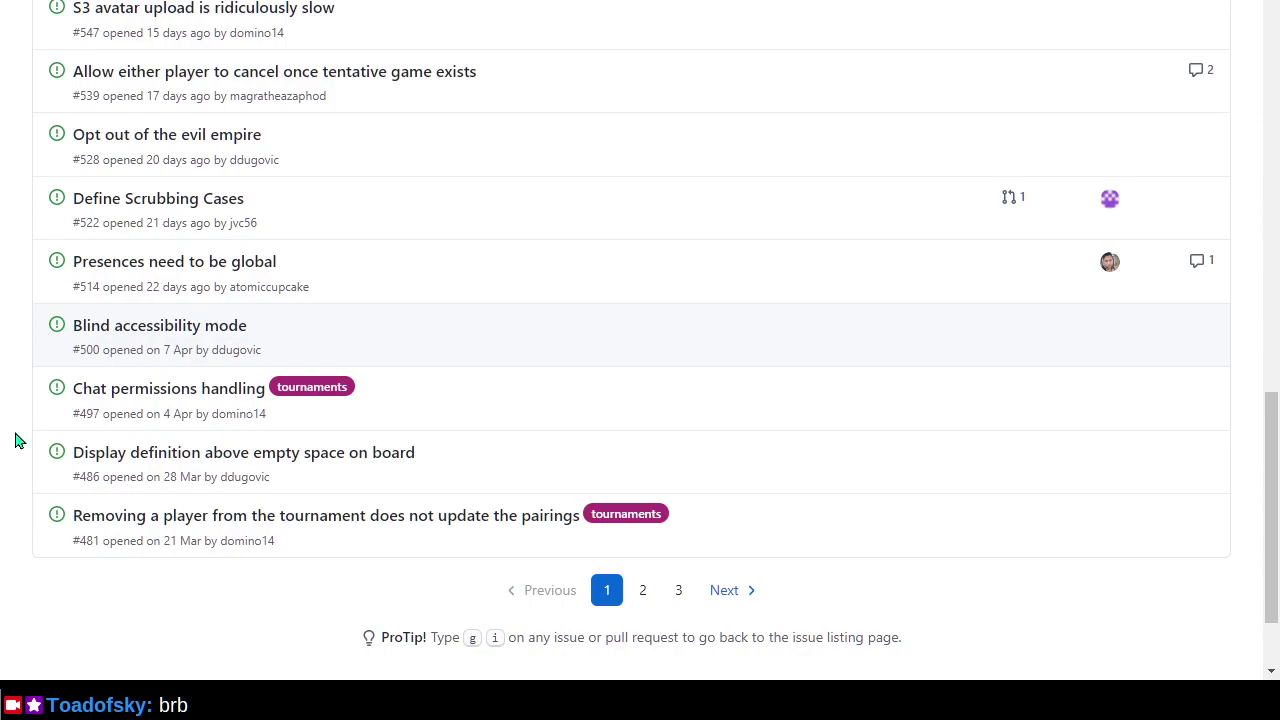
# View issue #486 on board empty space, go to page 2 of open issues, then switch to Docker Desktop.
pyautogui.click(327, 459)
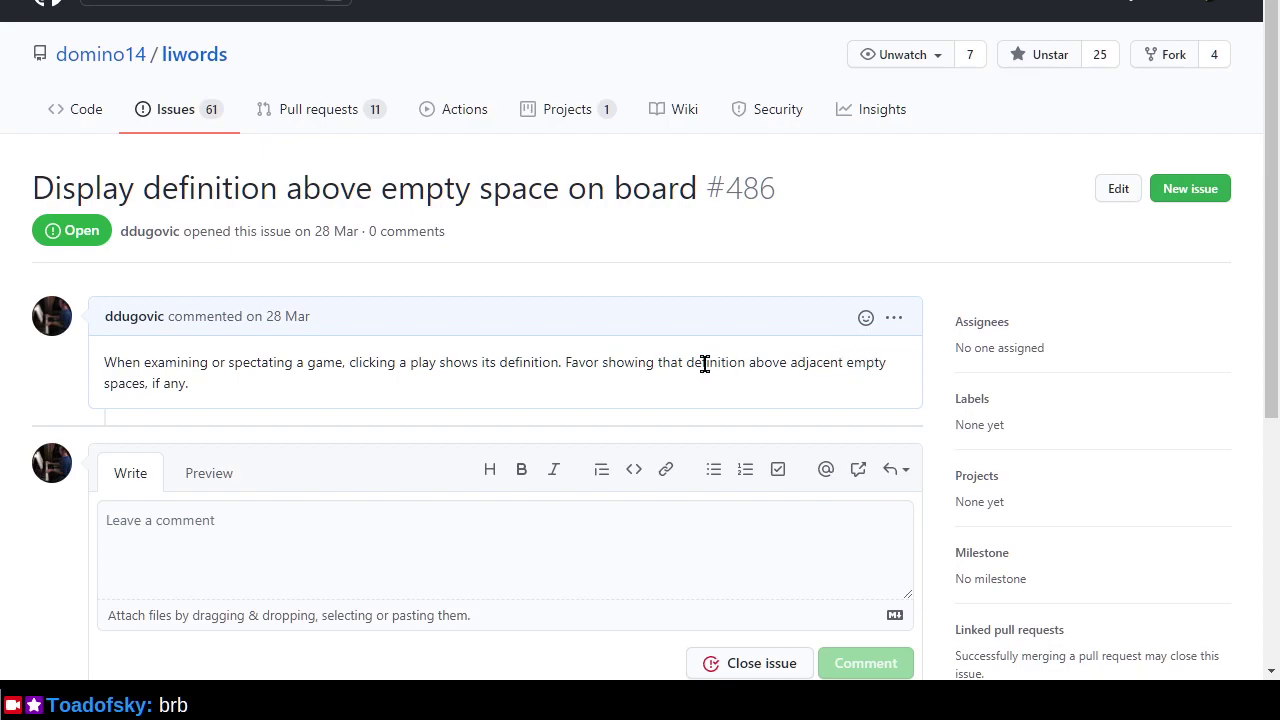
pyautogui.hotkey('alt', 'Left')
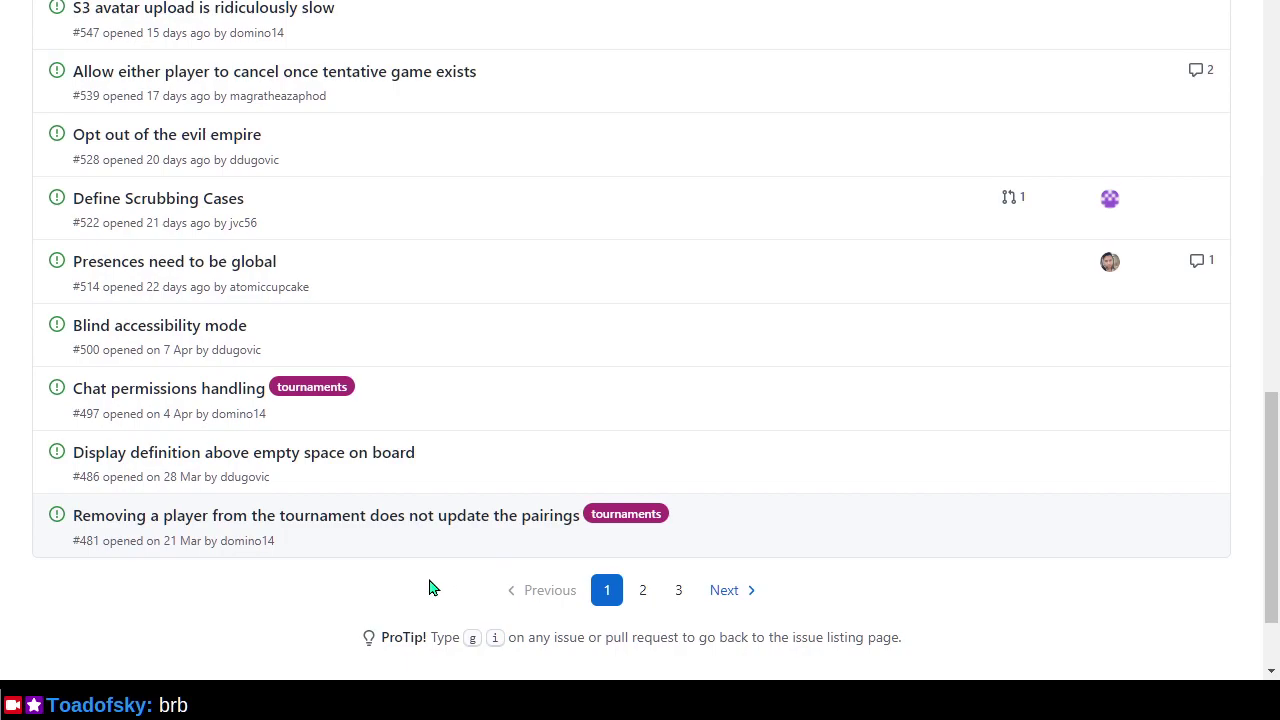
pyautogui.click(726, 592)
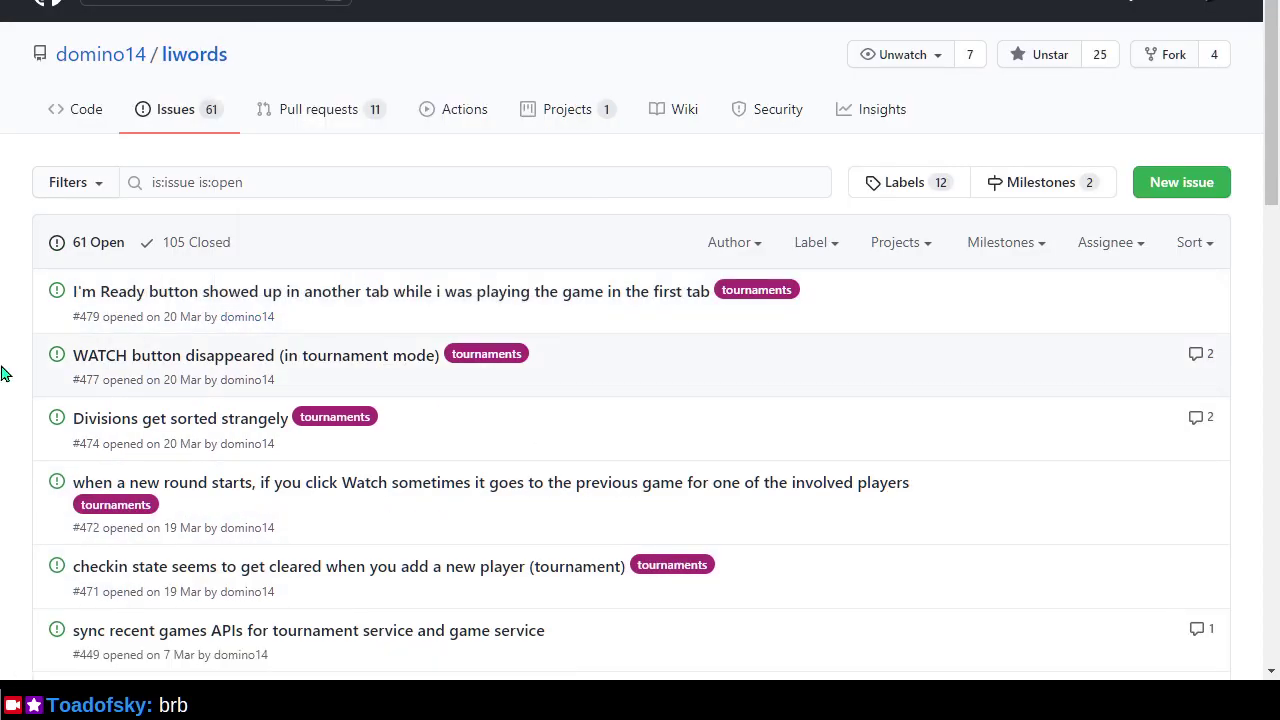
pyautogui.hotkey('alt', 'Tab')
pyautogui.press('Tab')
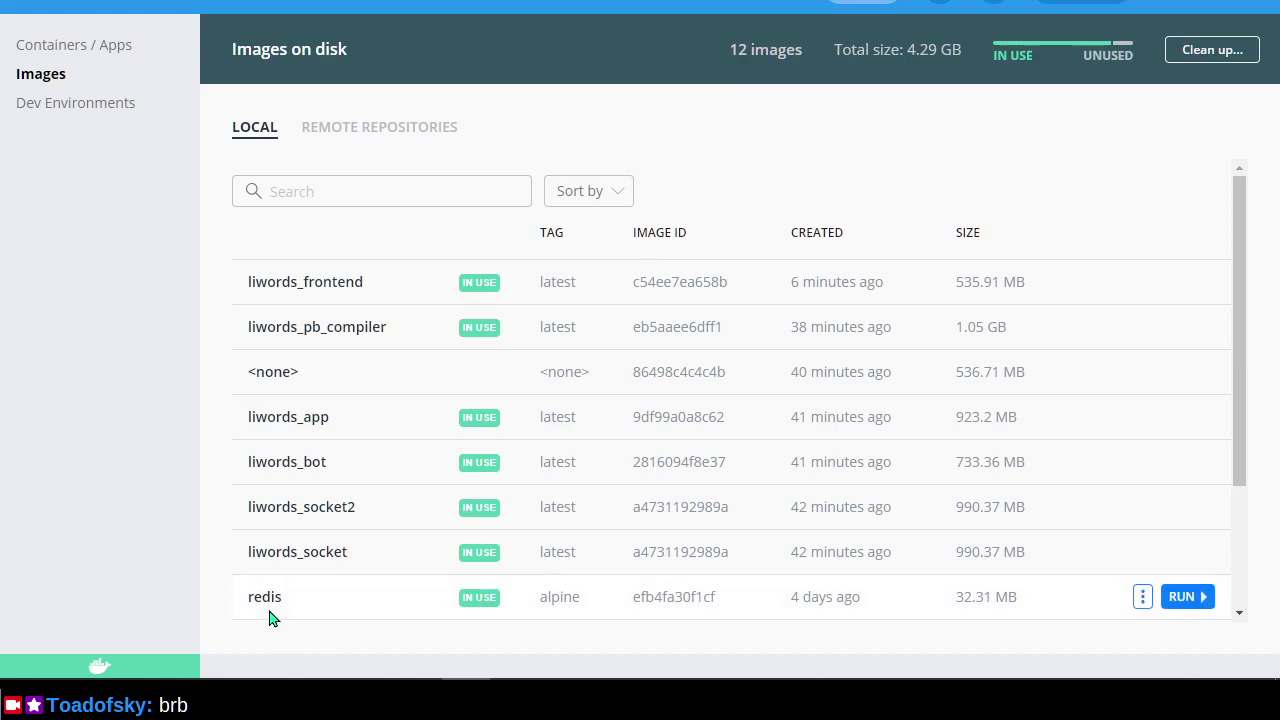
pyautogui.scroll(-3, 260, 418)
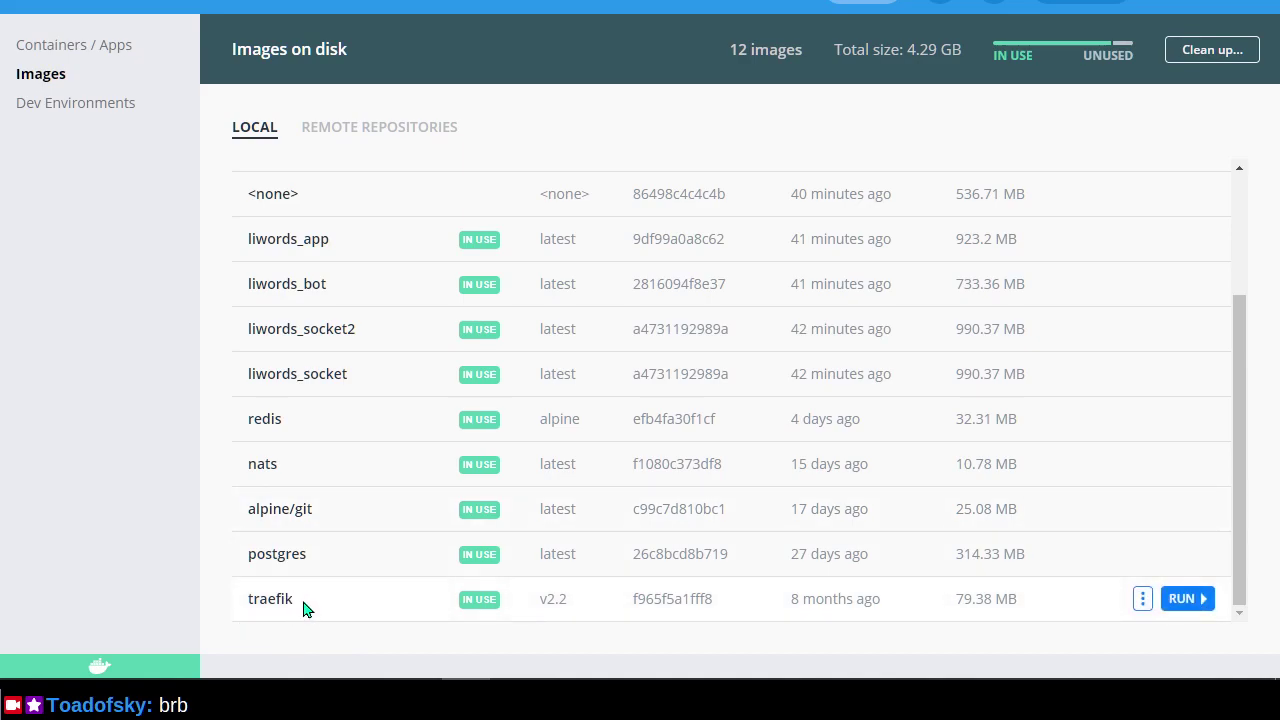
pyautogui.scroll(2, 283, 540)
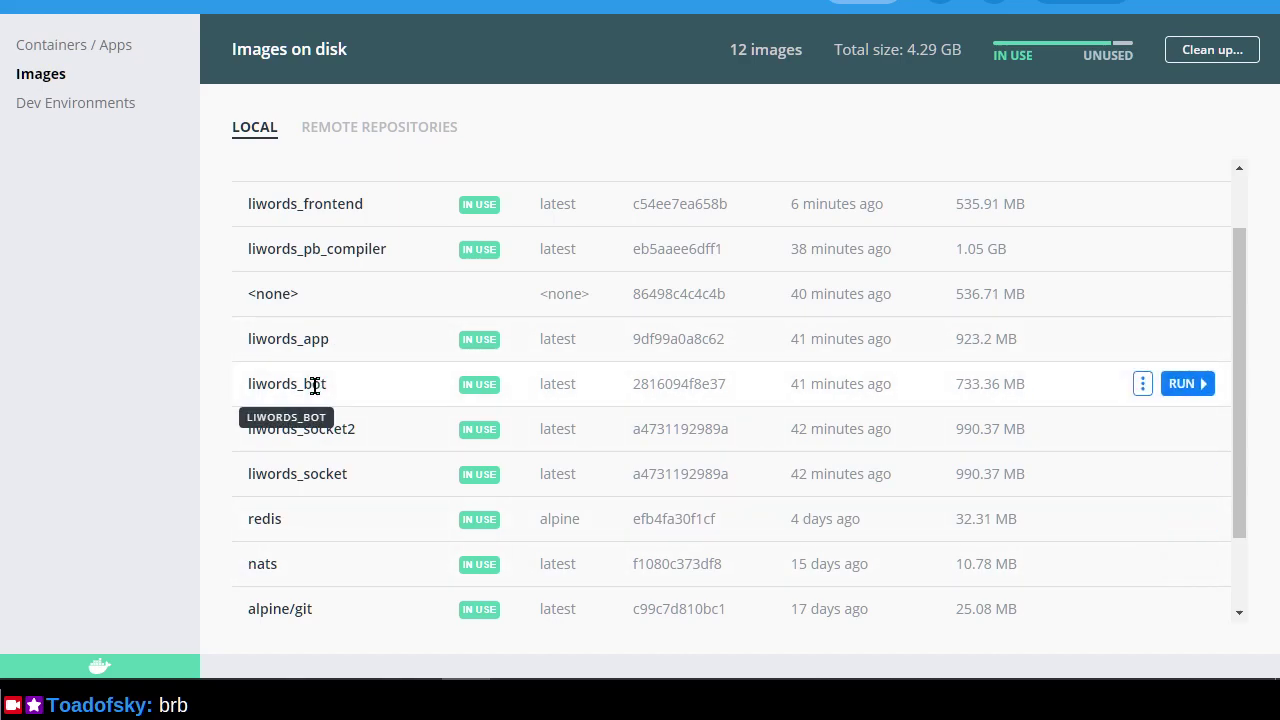
pyautogui.scroll(2, 318, 440)
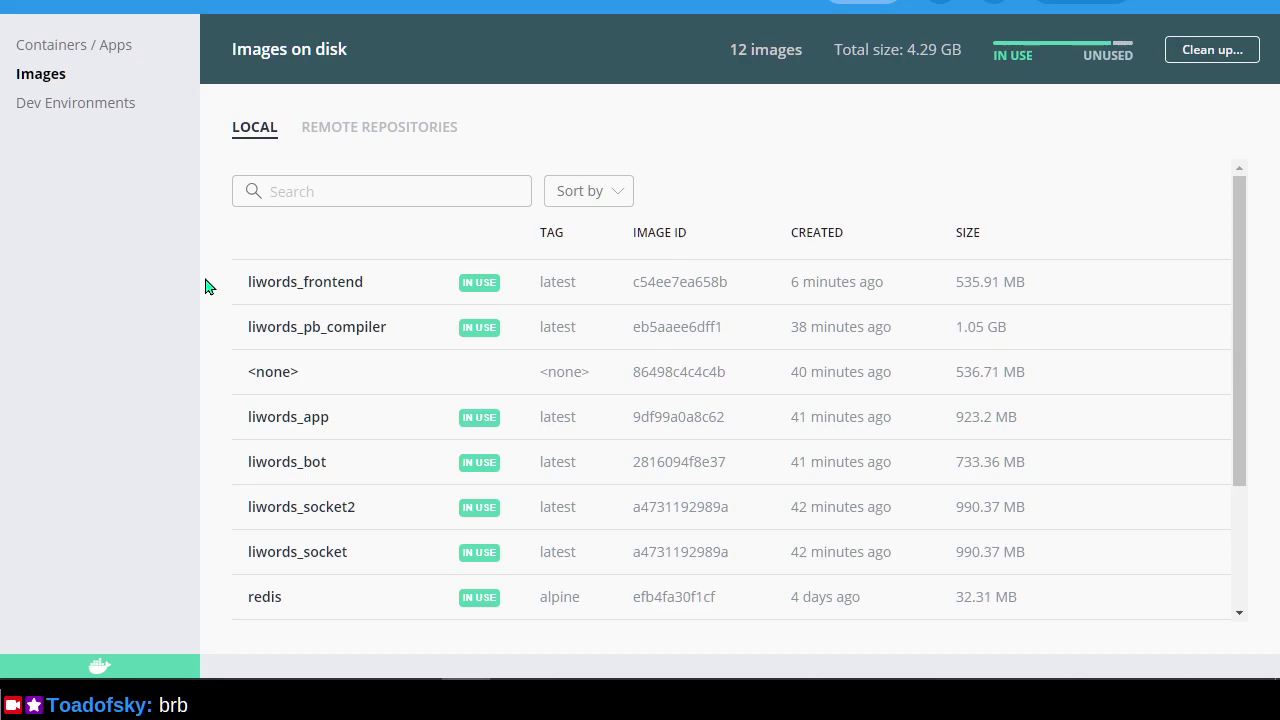
# Bring up the pull request #598 tab at the top of its conversation, then open the liwords repository page.
pyautogui.hotkey('alt', 'Tab')
pyautogui.hotkey('alt', 'Tab')
pyautogui.hotkey('alt', 'shift', 'Tab')
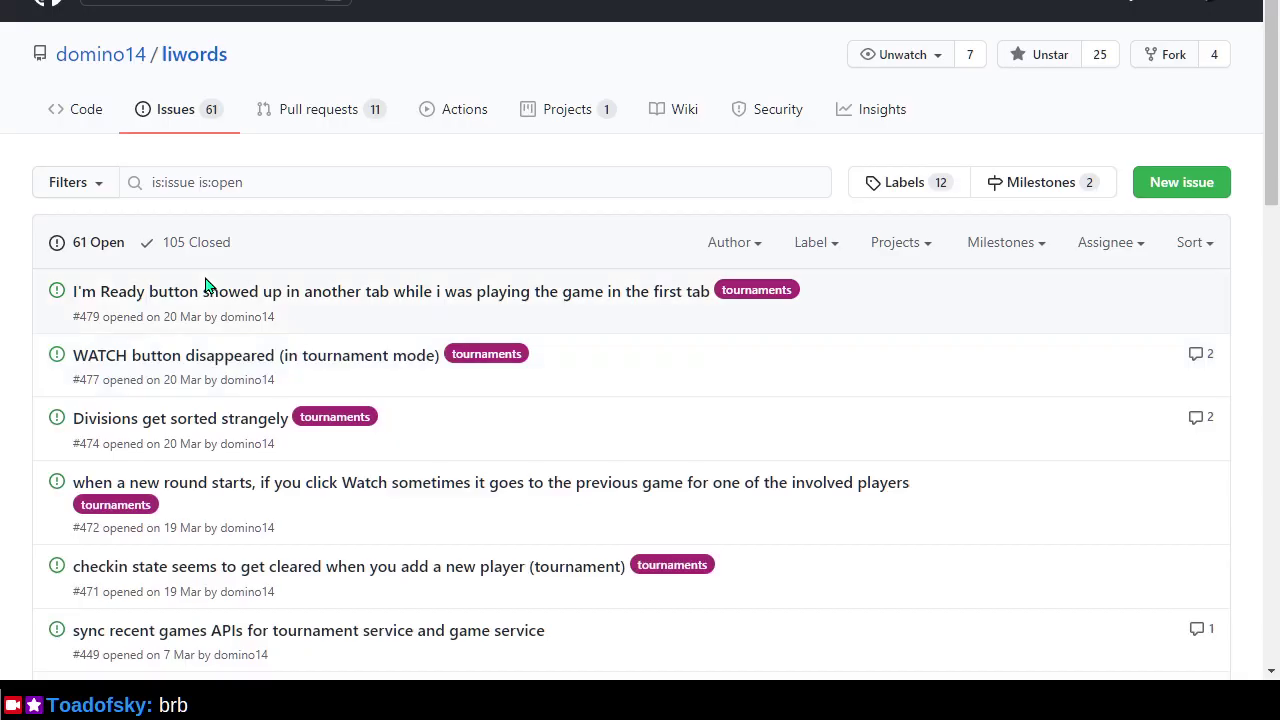
pyautogui.hotkey('ctrl', 'Tab')
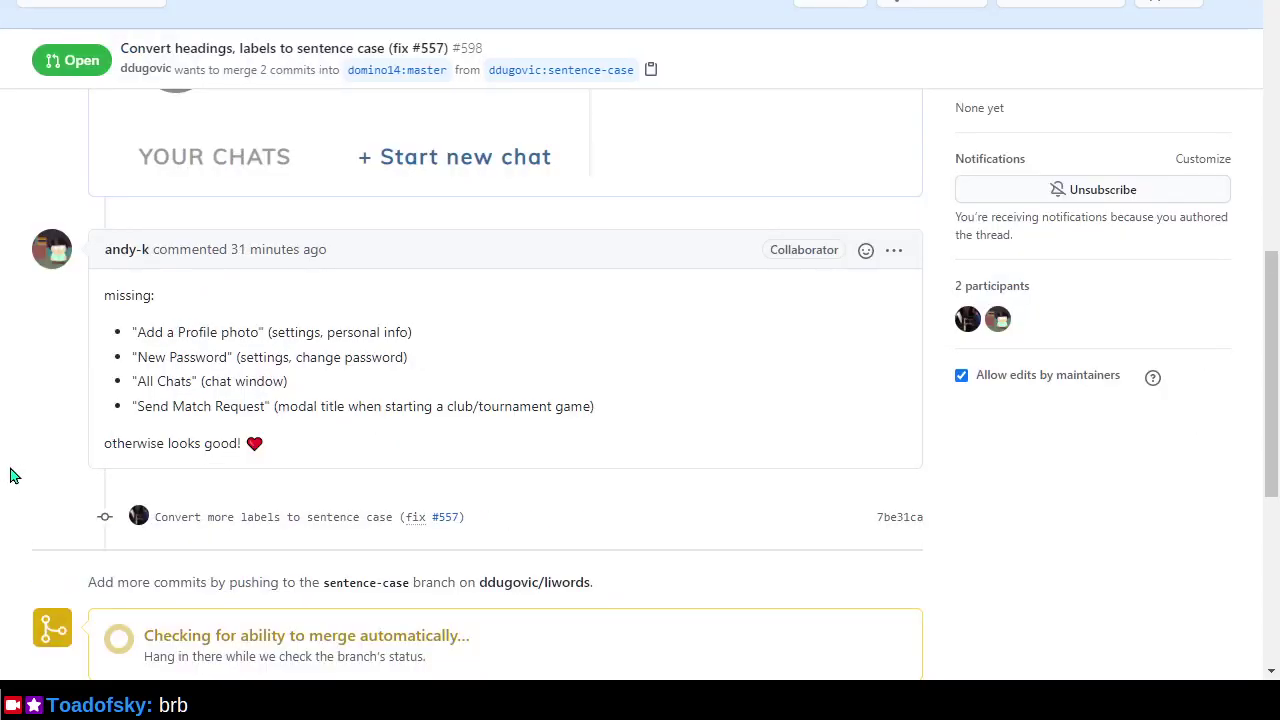
pyautogui.hotkey('ctrl', 'shift', 'Tab')
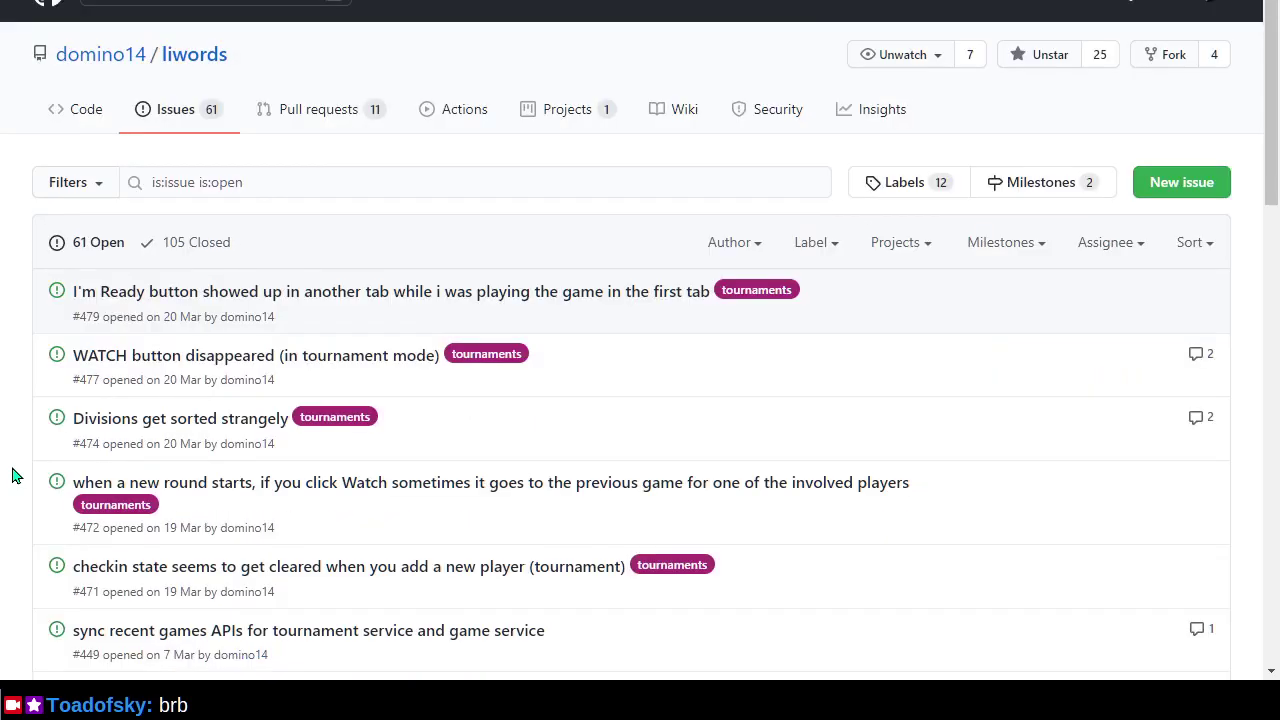
pyautogui.hotkey('ctrl', 'Tab')
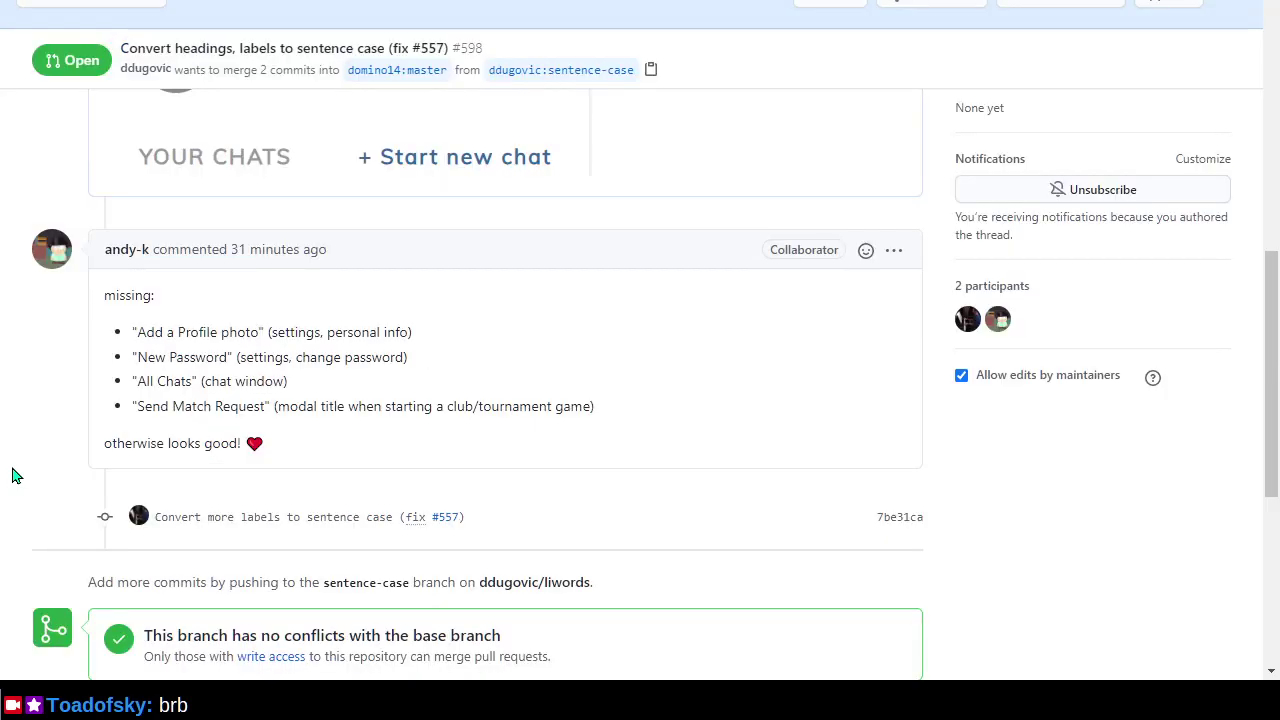
pyautogui.scroll(10, 13, 475)
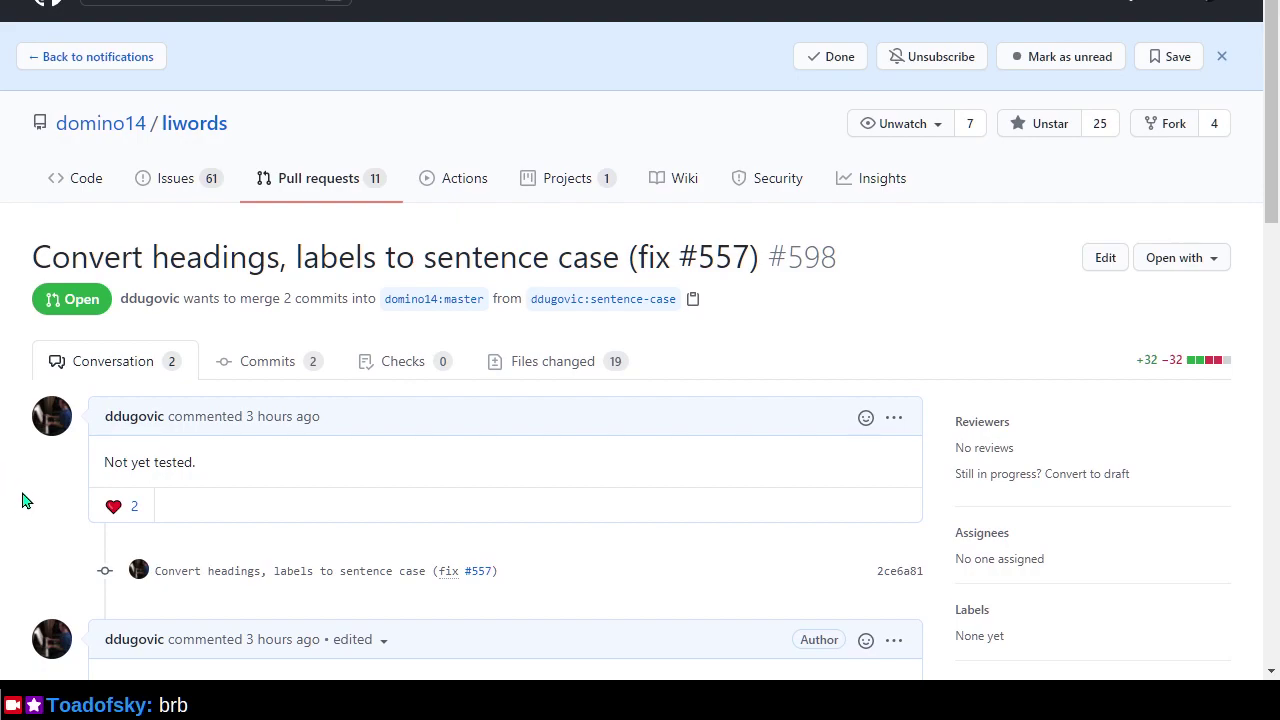
pyautogui.click(193, 122)
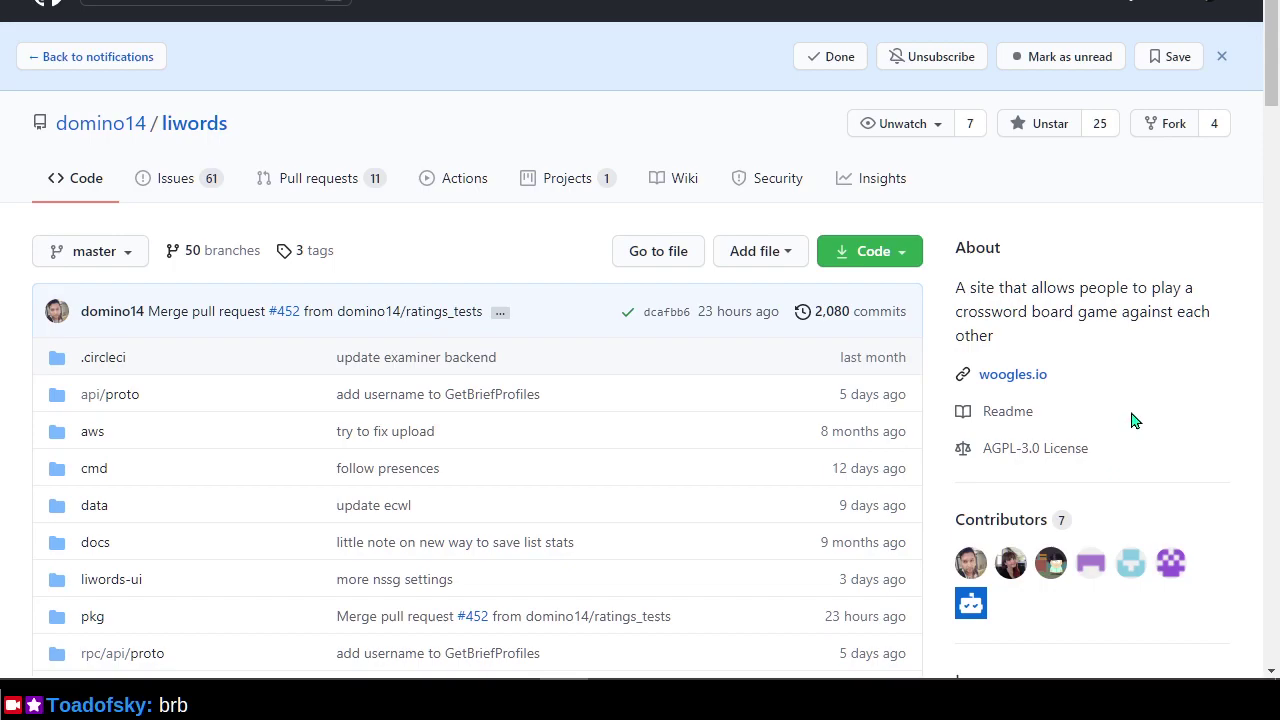
pyautogui.hotkey('alt', 'Tab')
pyautogui.hotkey('alt', 'shift', 'Tab')
pyautogui.scroll(-7, 634, 428)
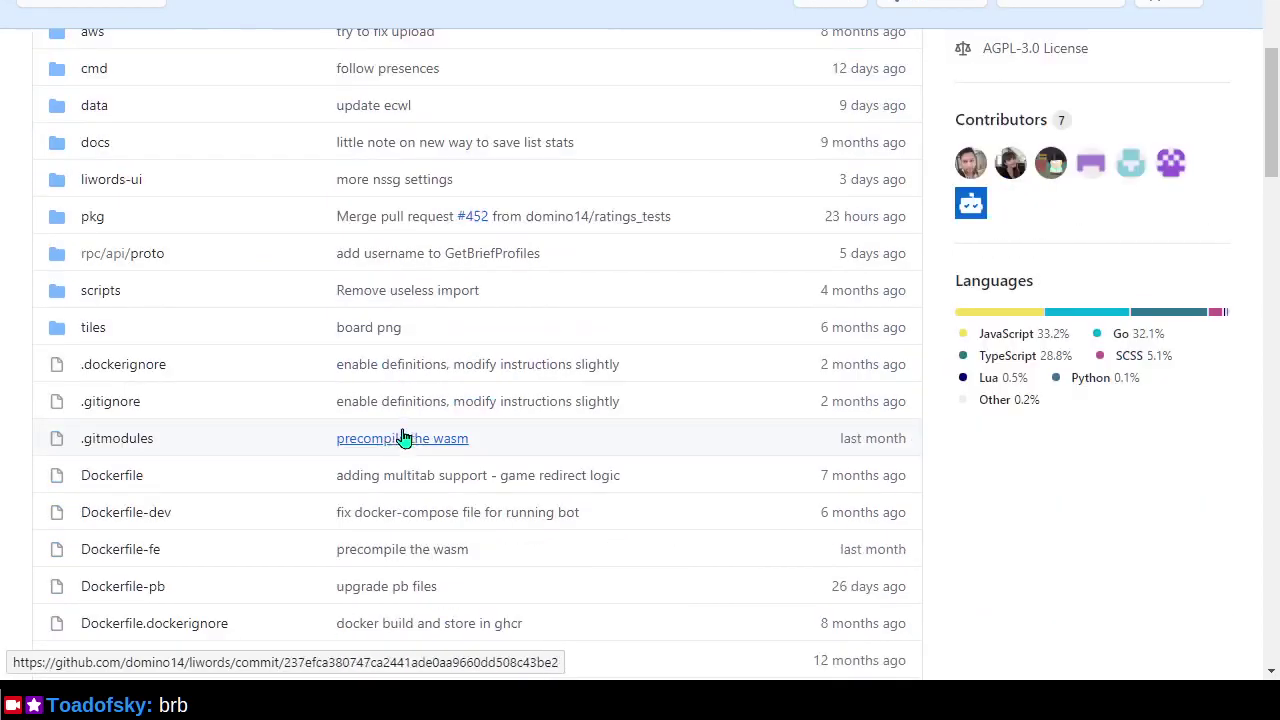
pyautogui.scroll(-9, 406, 433)
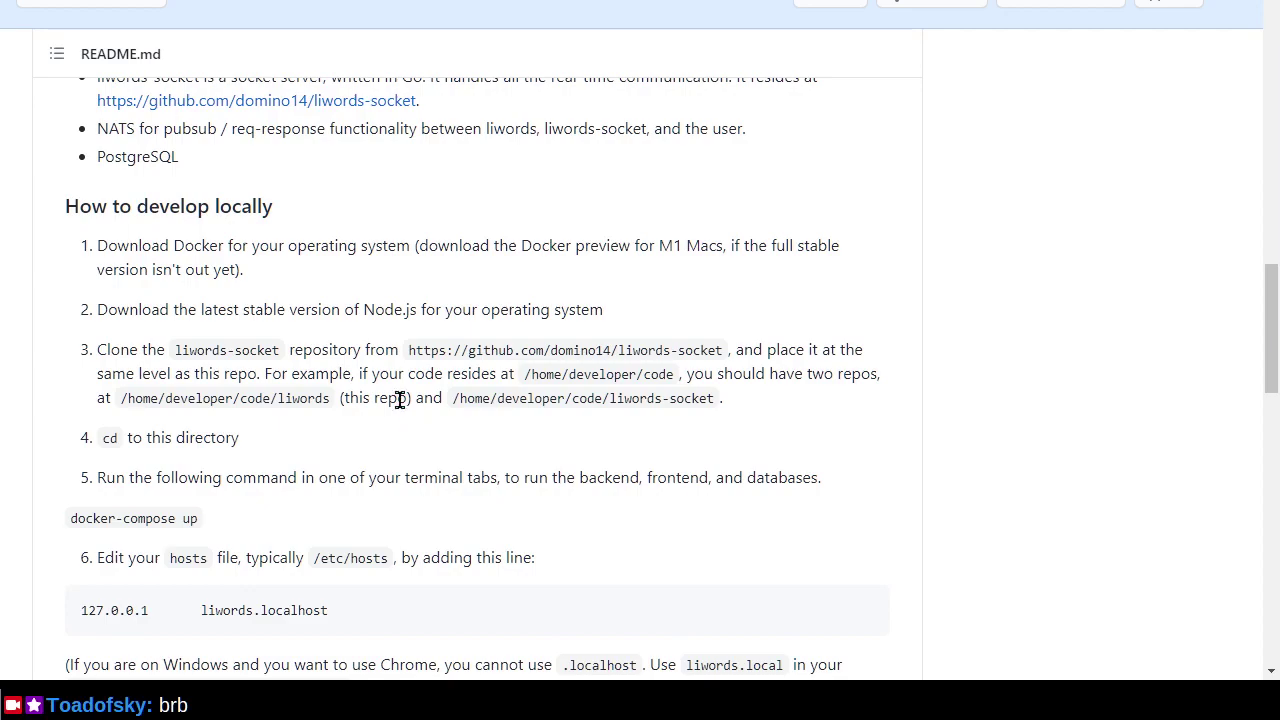
pyautogui.scroll(-5, 575, 525)
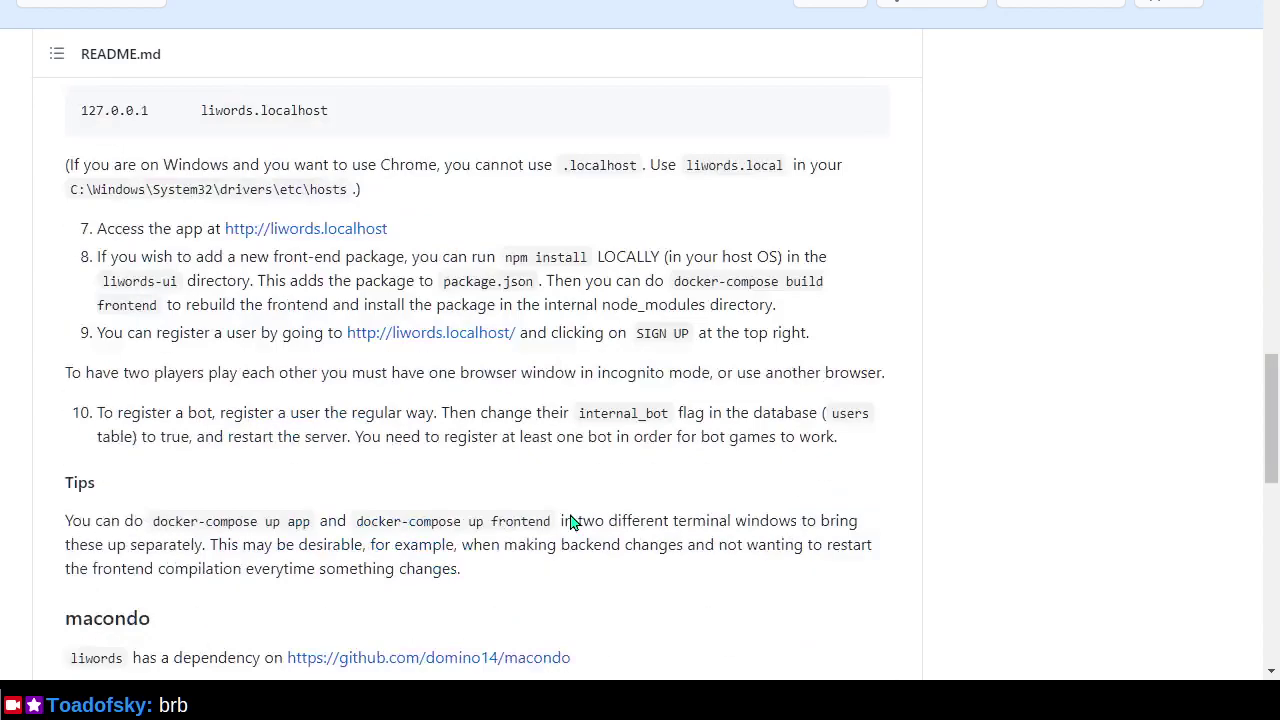
pyautogui.click(457, 338)
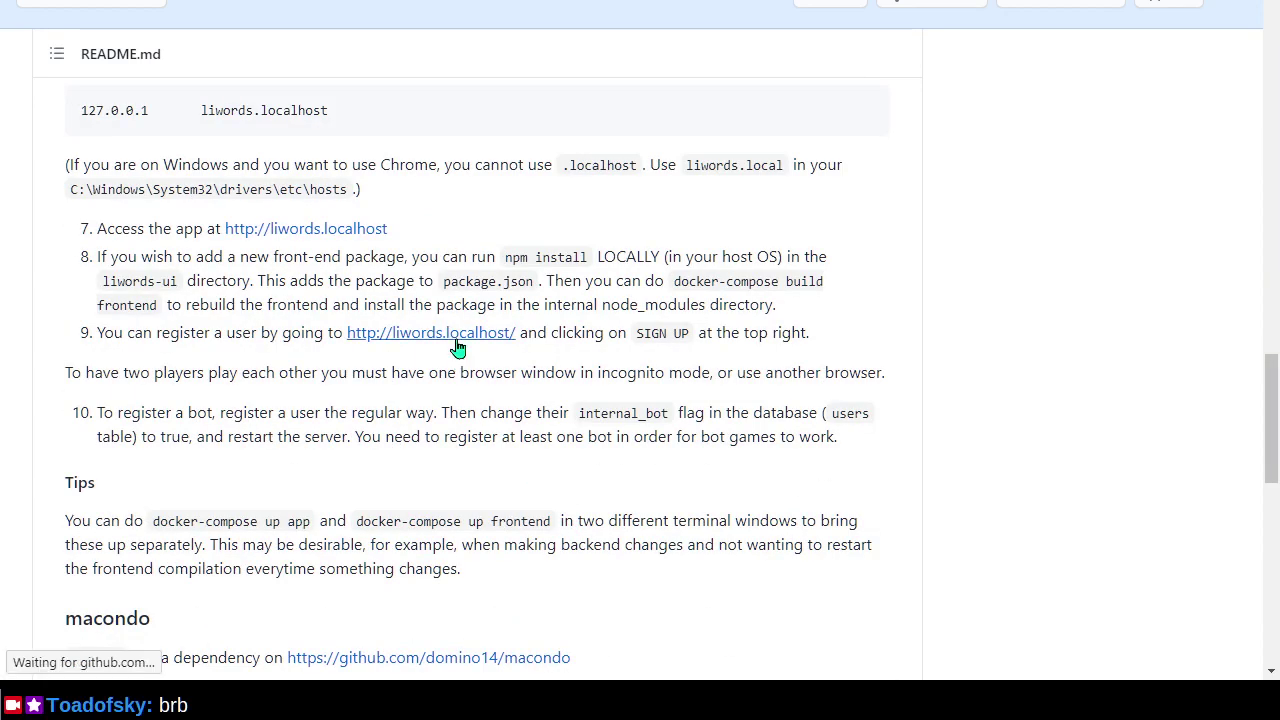